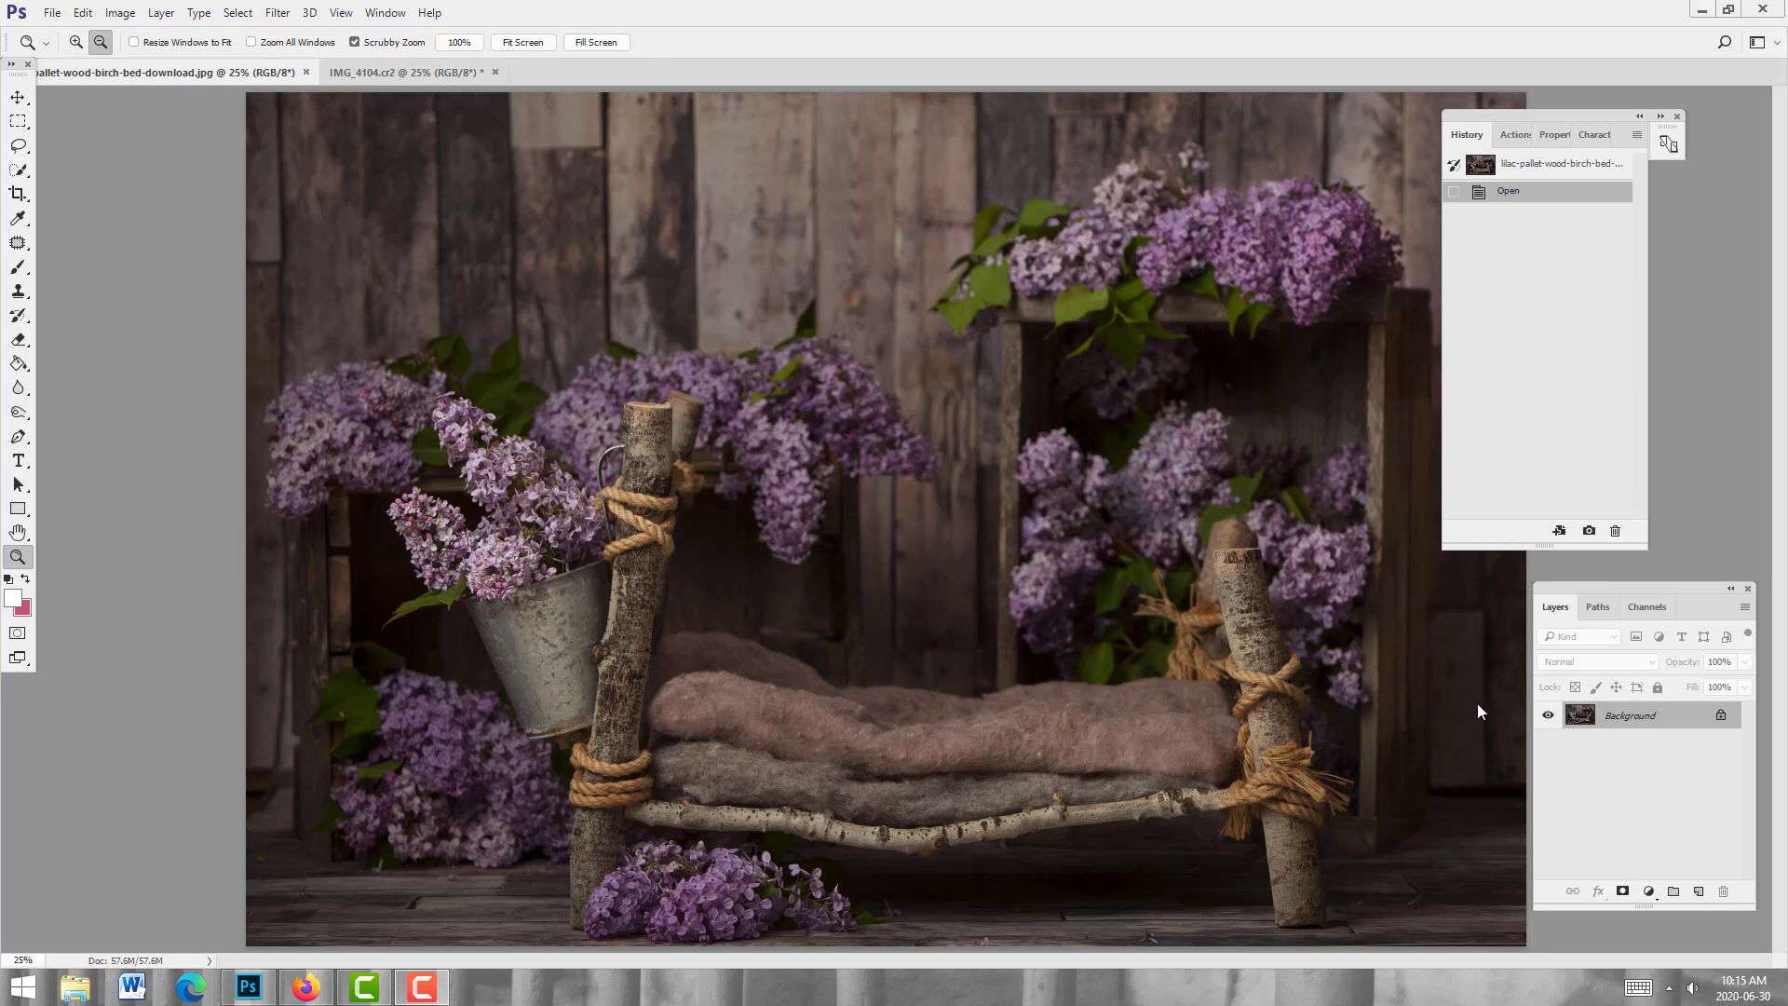
Step: Compare the lilac birch-bed backdrop with the newborn photo IMG_4104.cr2 for lighting and fit
click(411, 73)
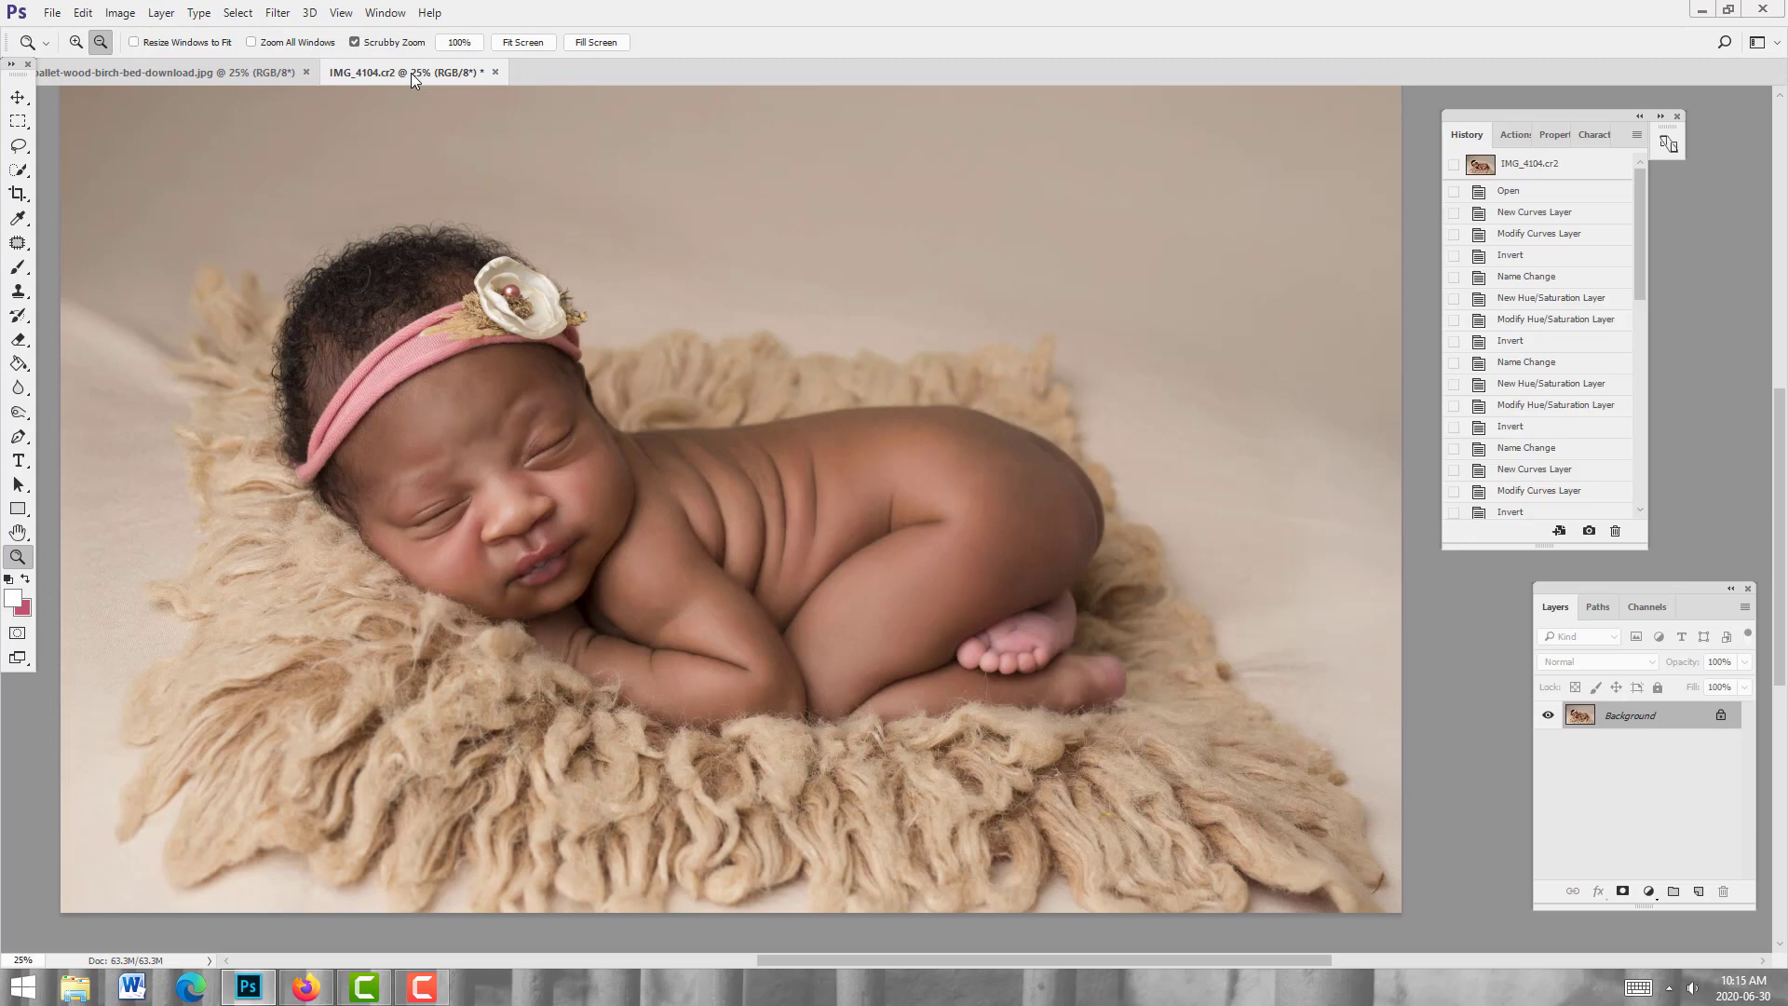
click(275, 75)
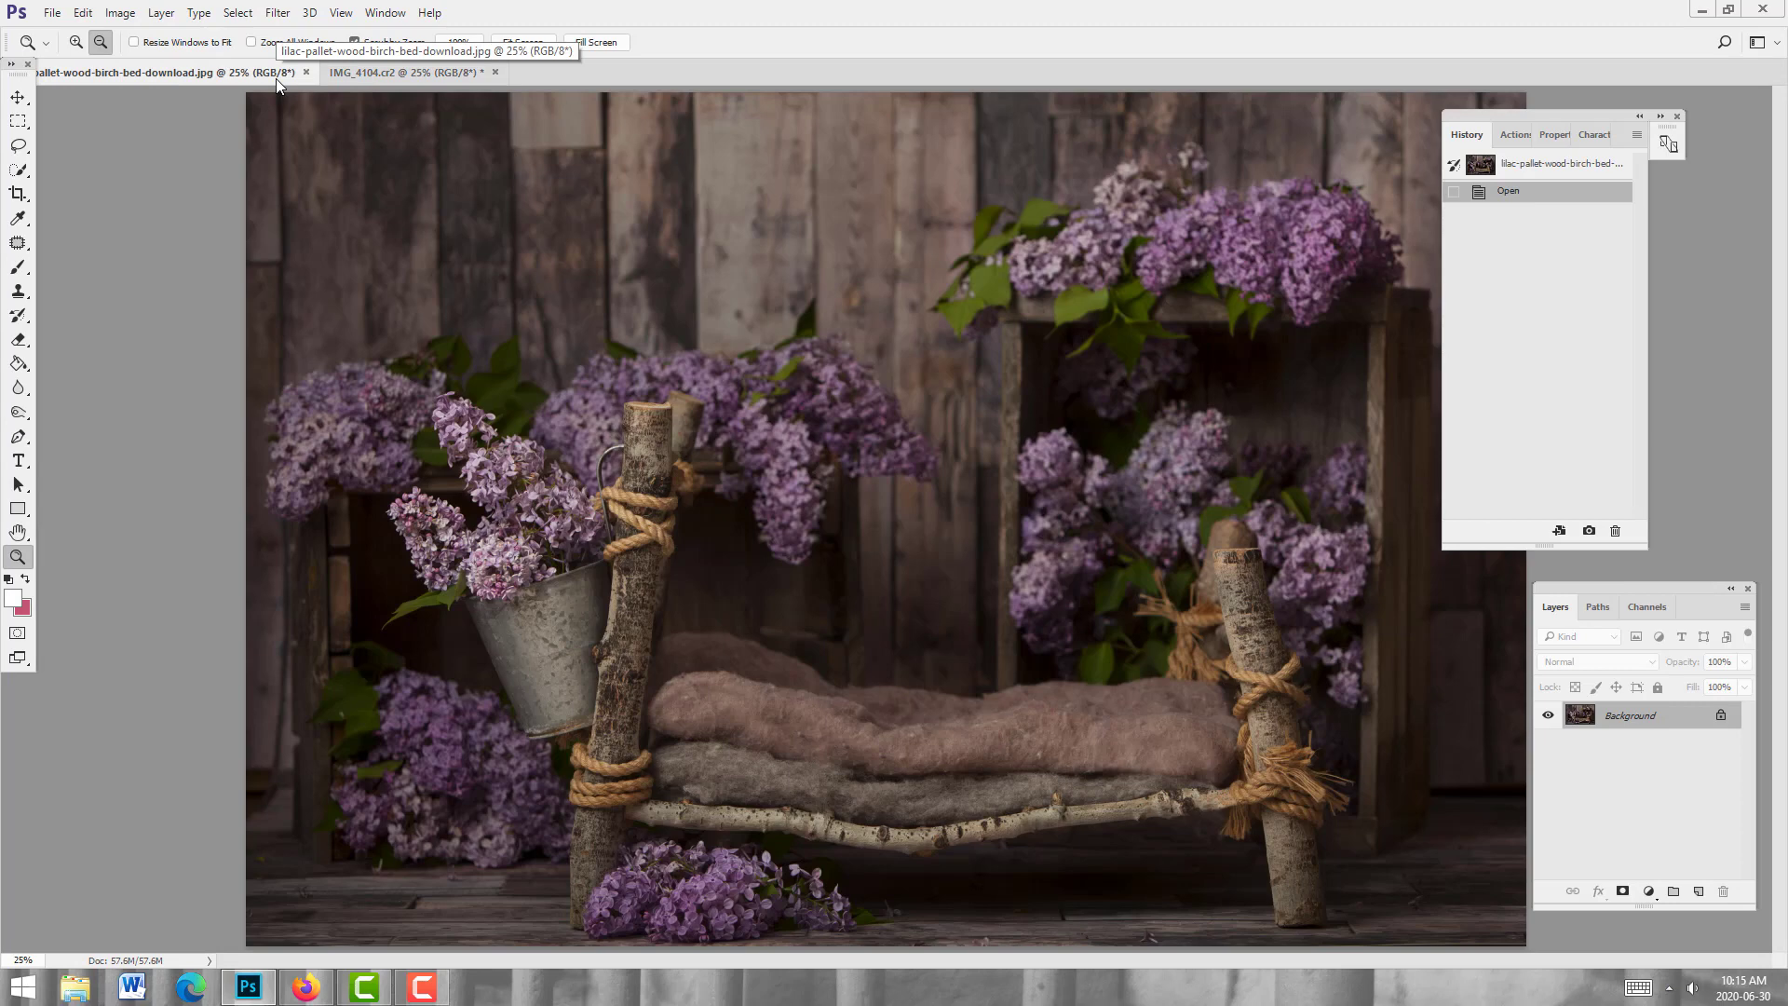
click(389, 75)
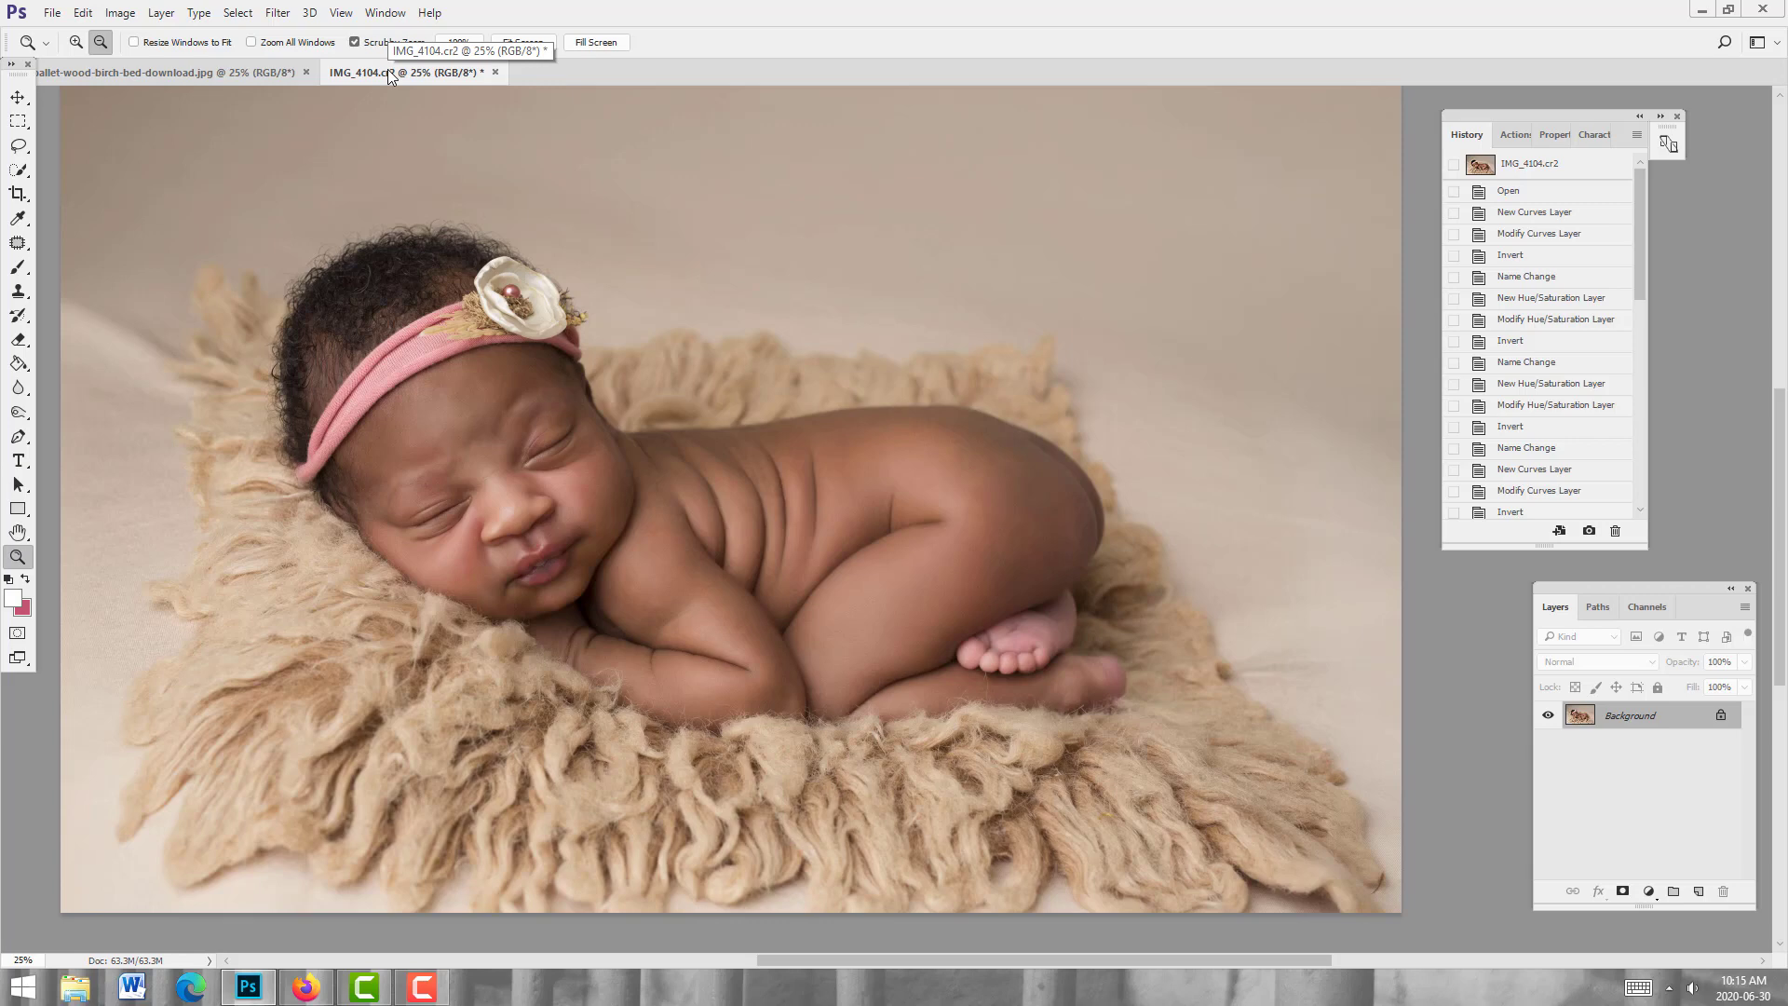
click(245, 72)
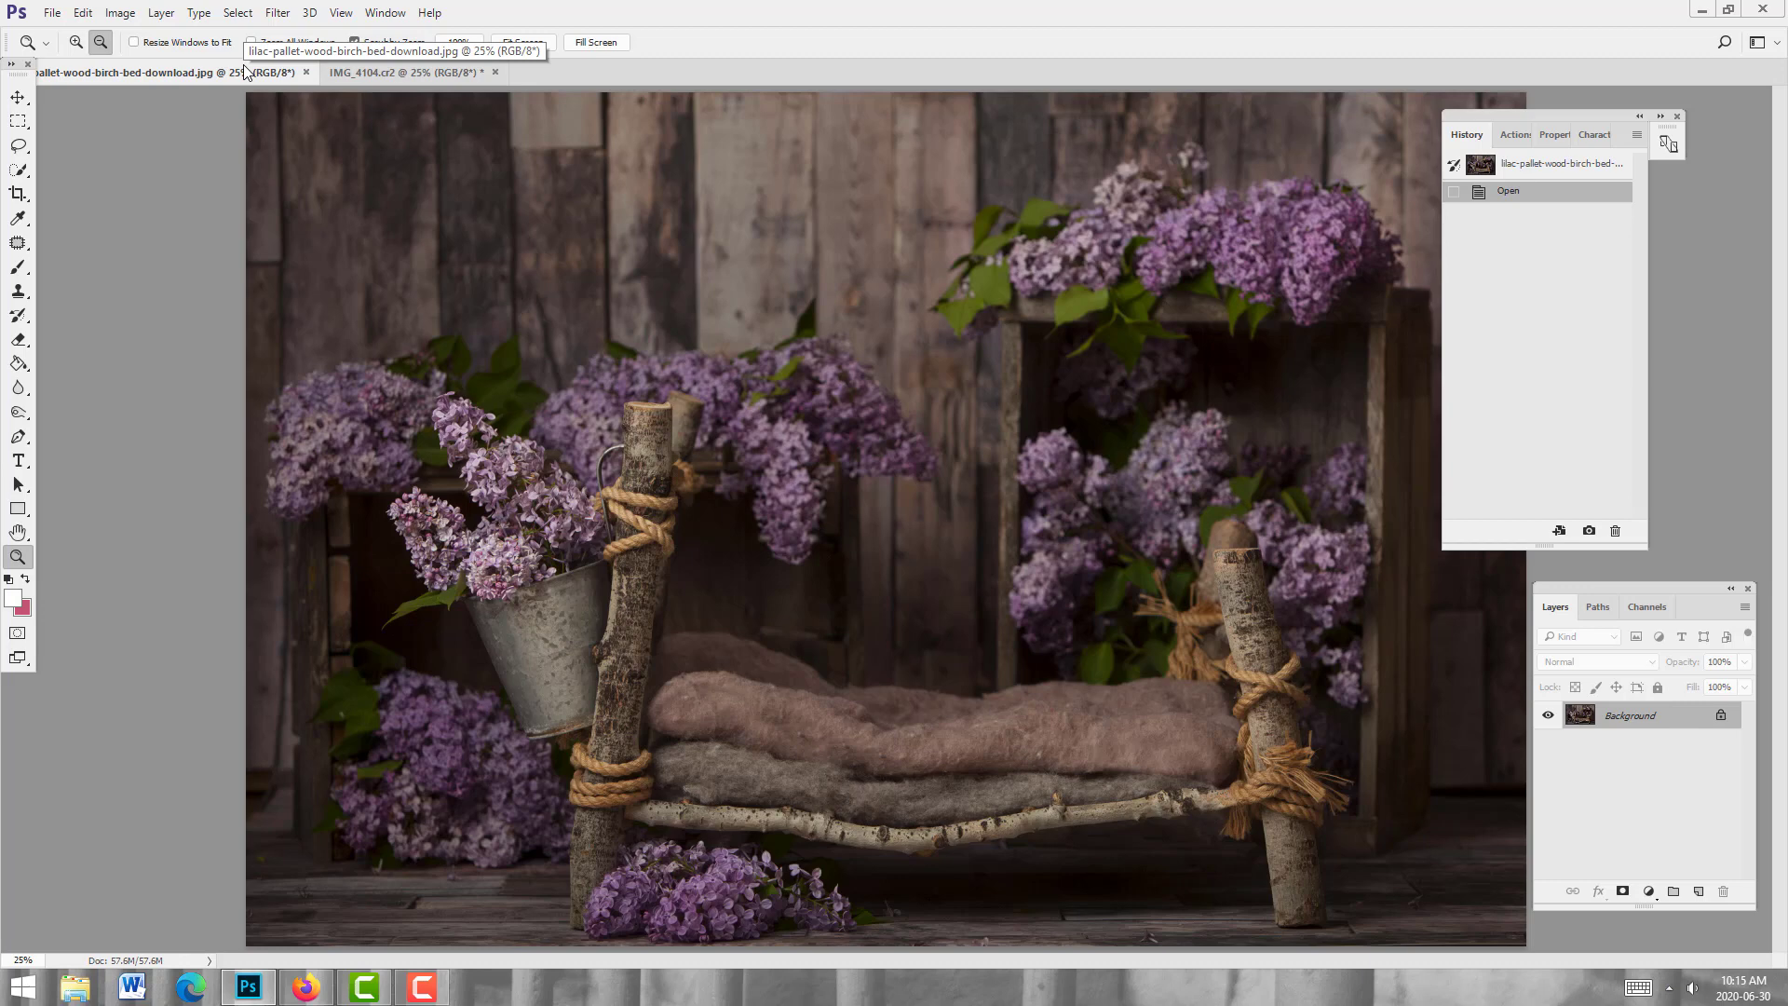
drag(830, 468, 820, 467)
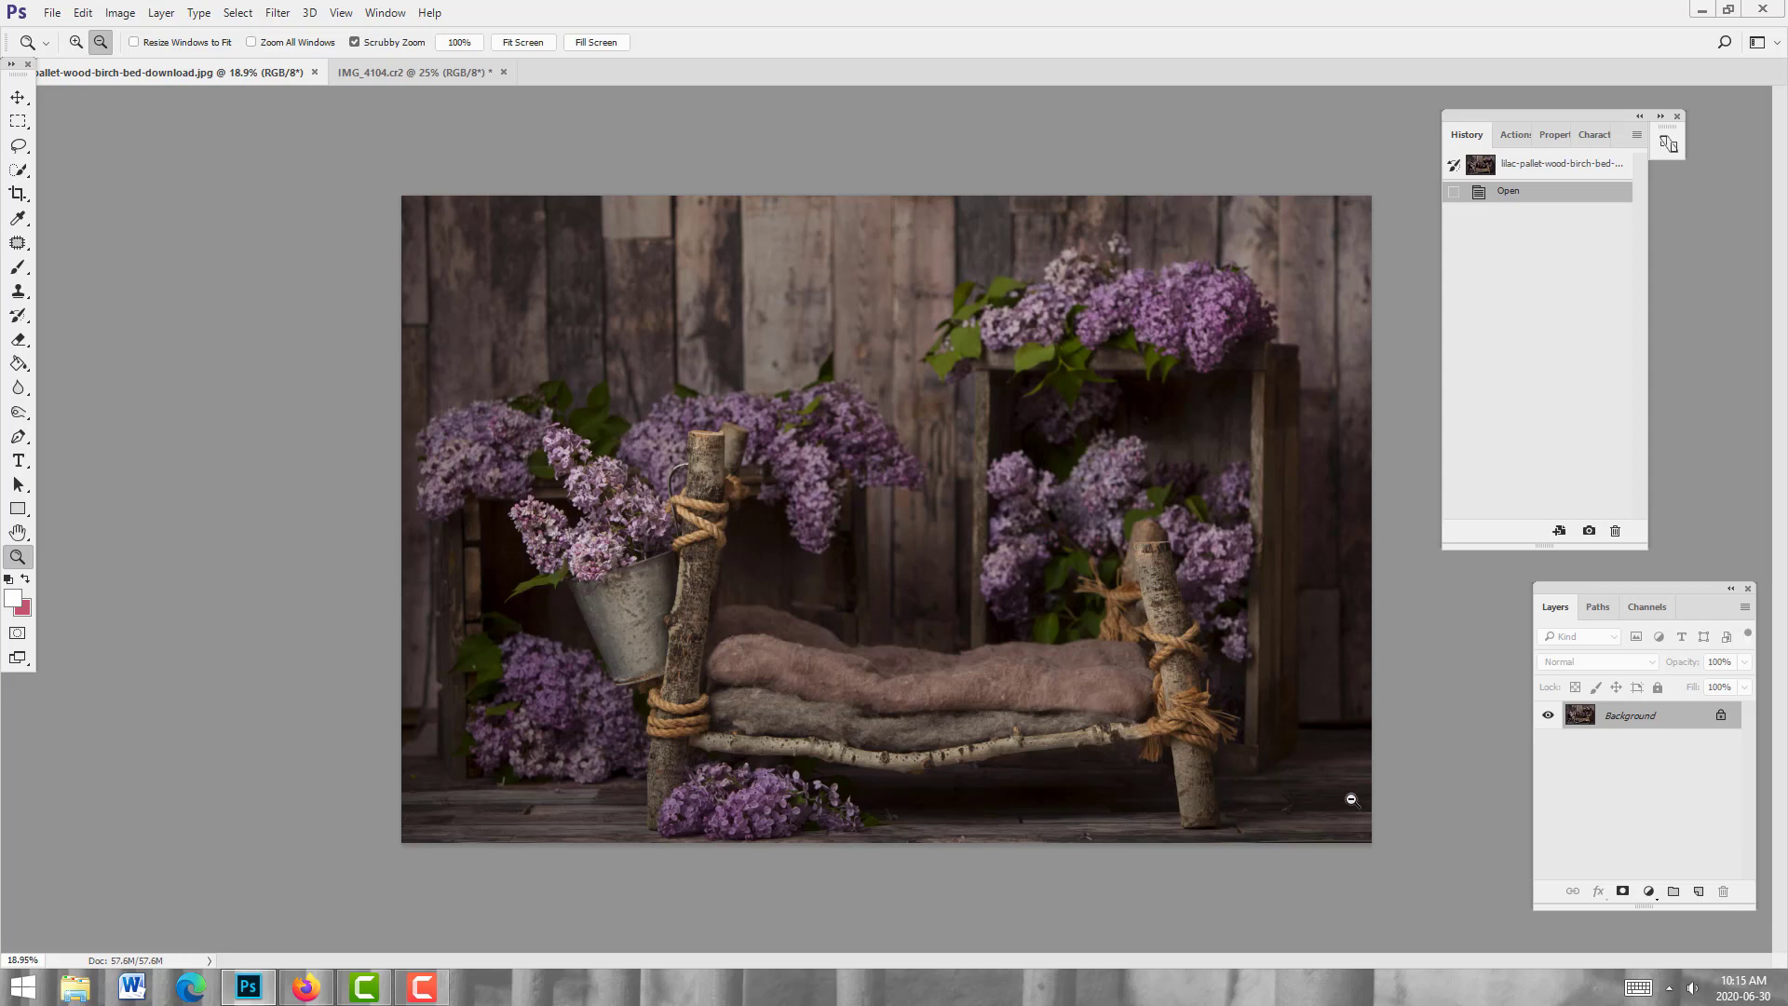
click(404, 76)
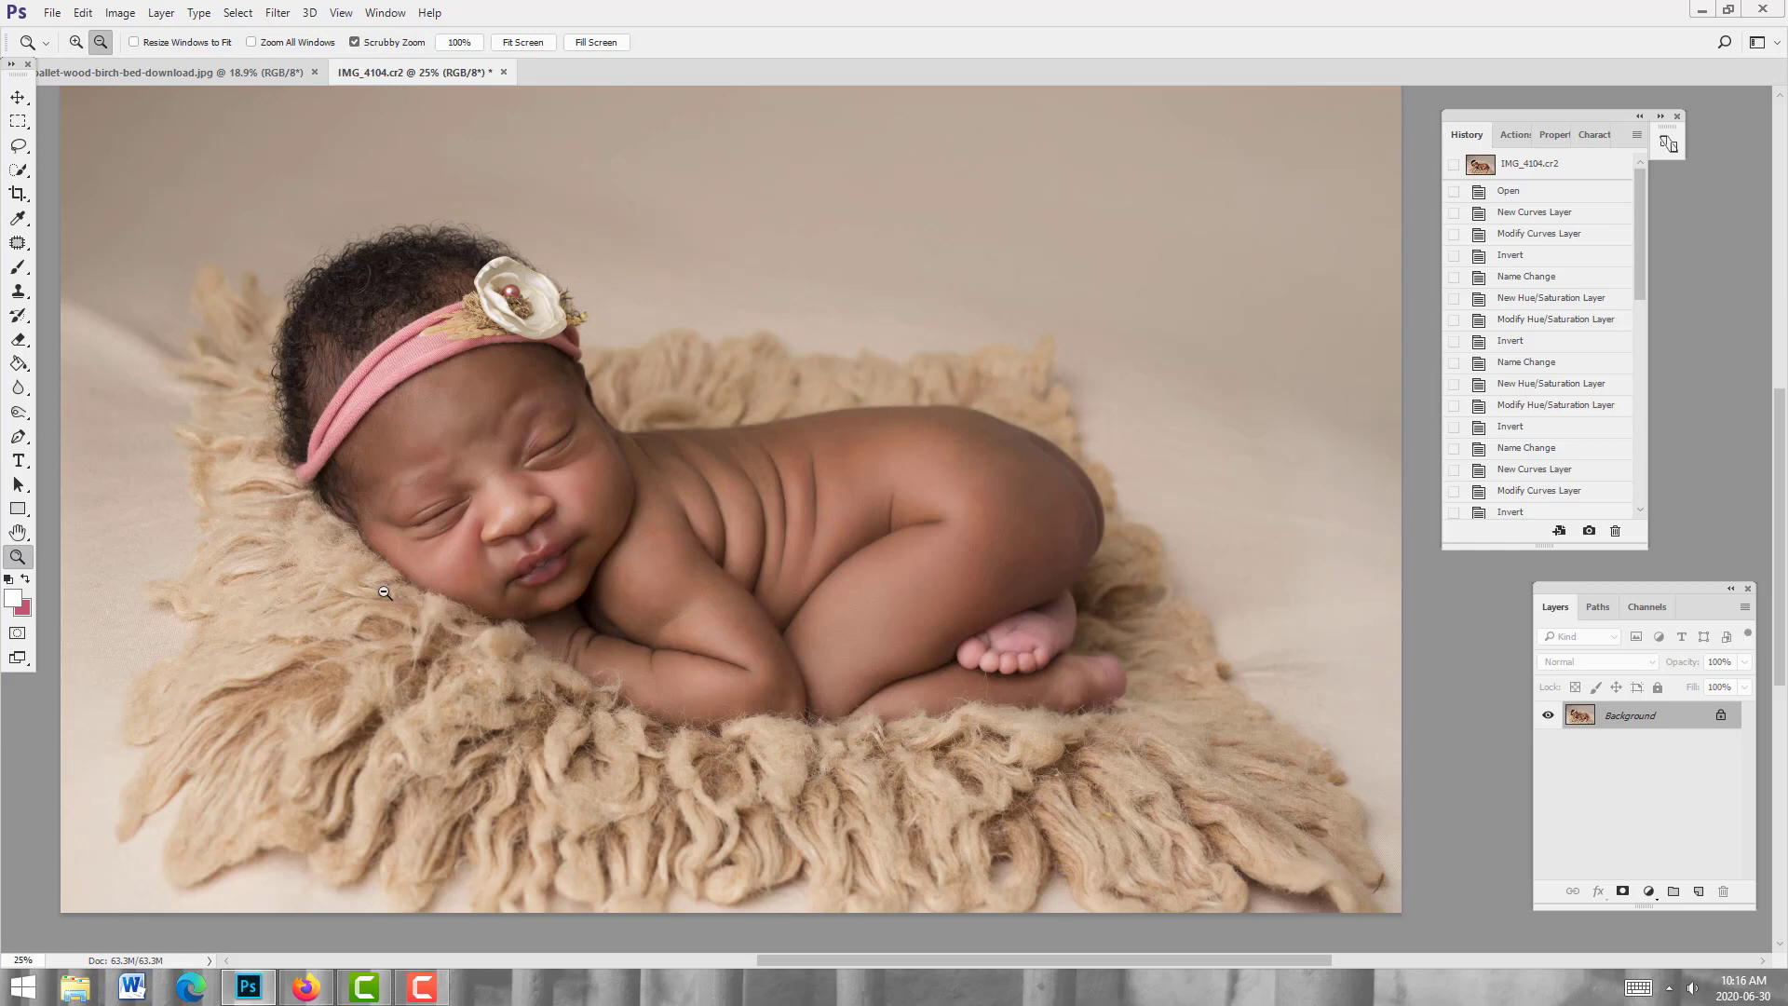
click(226, 73)
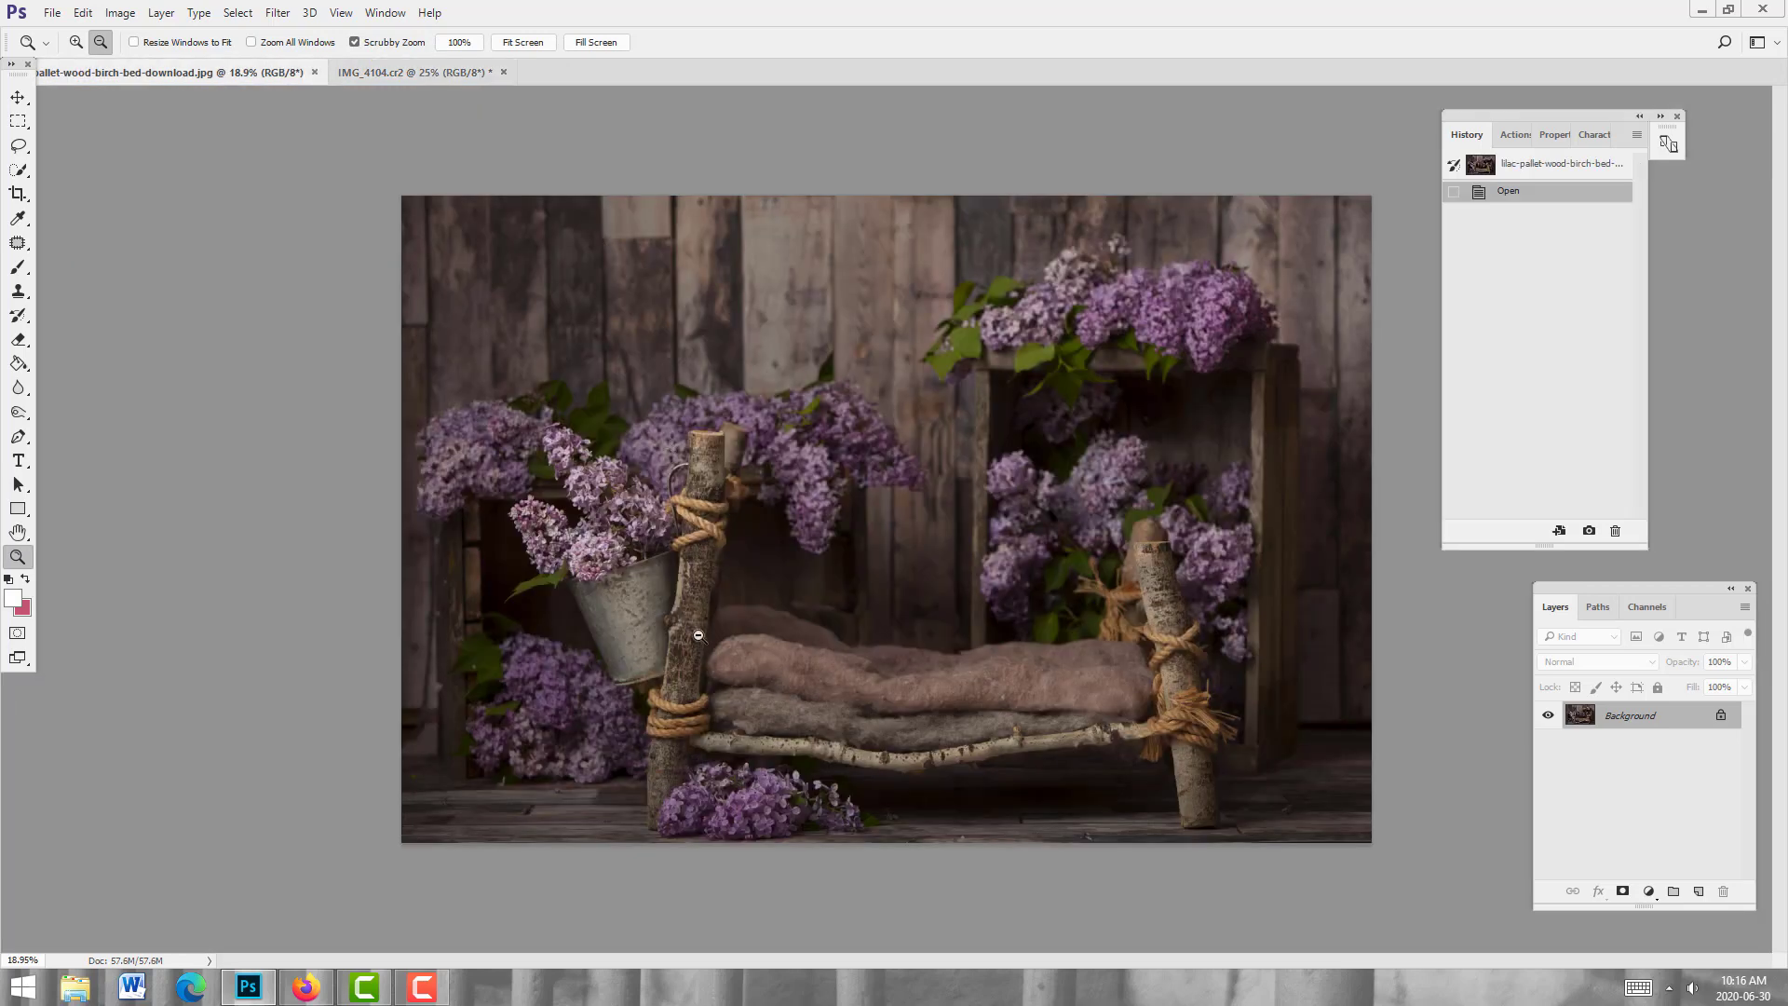
click(460, 76)
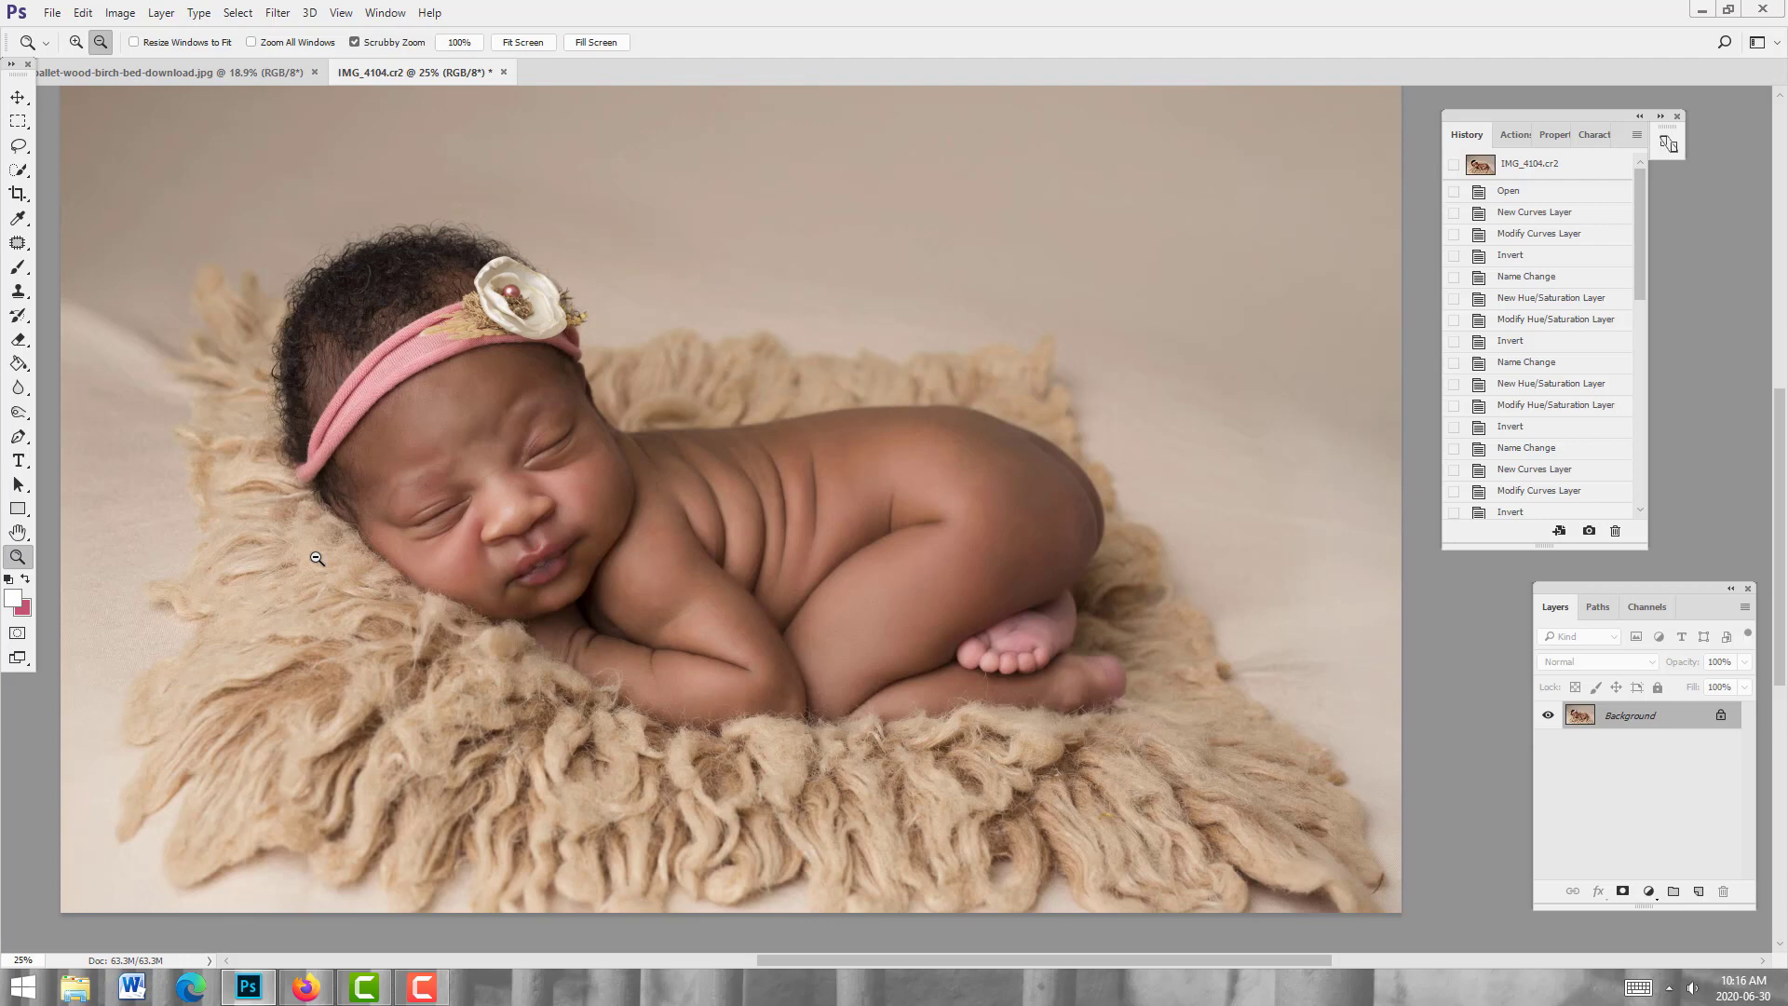
click(218, 74)
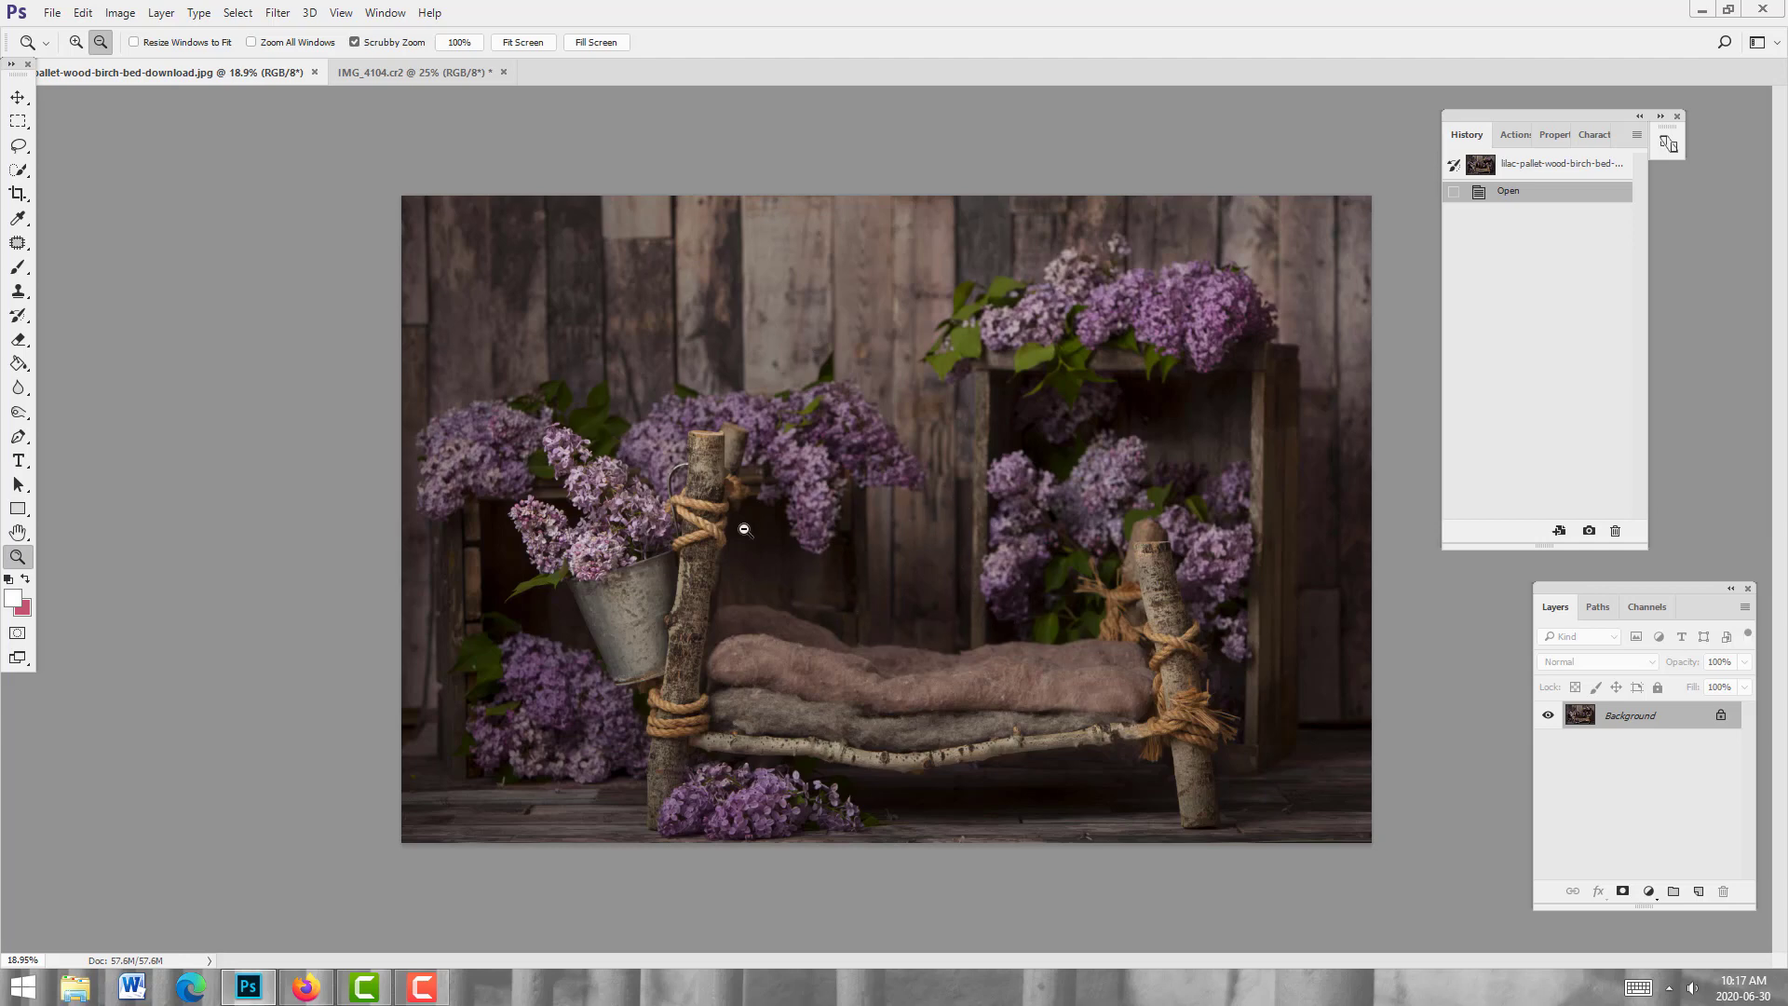
Step: Duplicate the Background layer of the newborn photo IMG_4104.cr2 and hide the copy behind a black layer mask
click(433, 73)
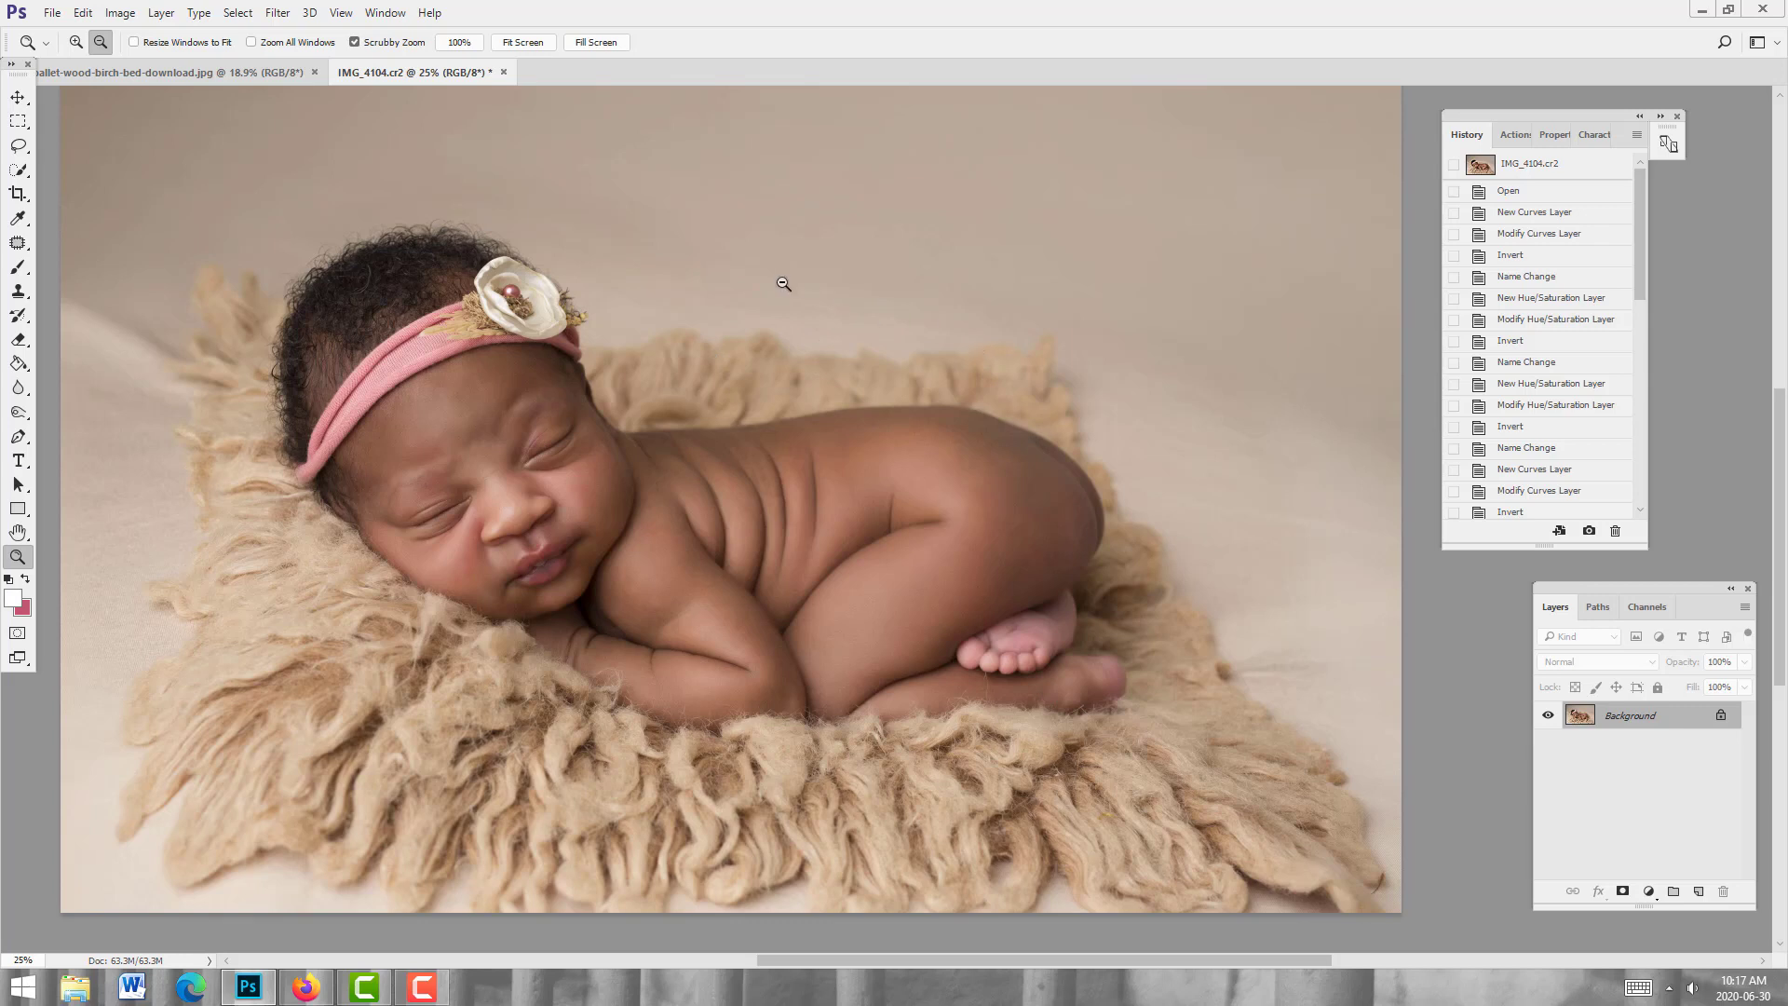
drag(1597, 719, 1696, 890)
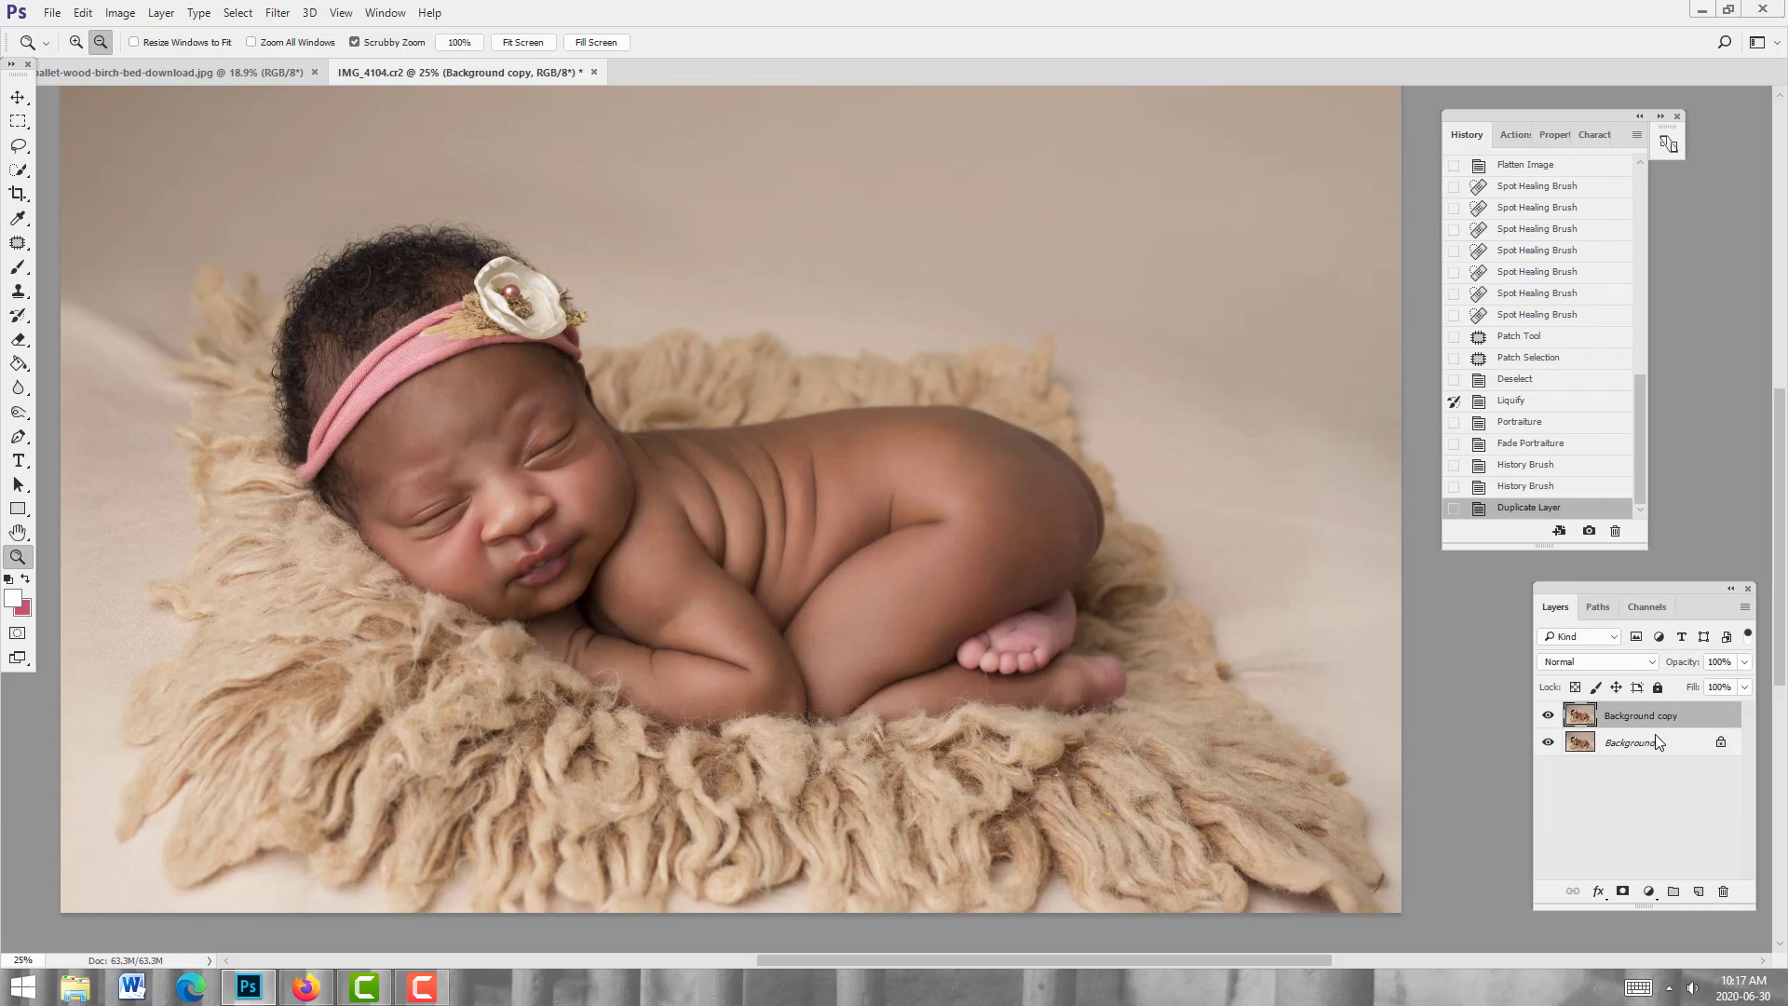
key(alt)
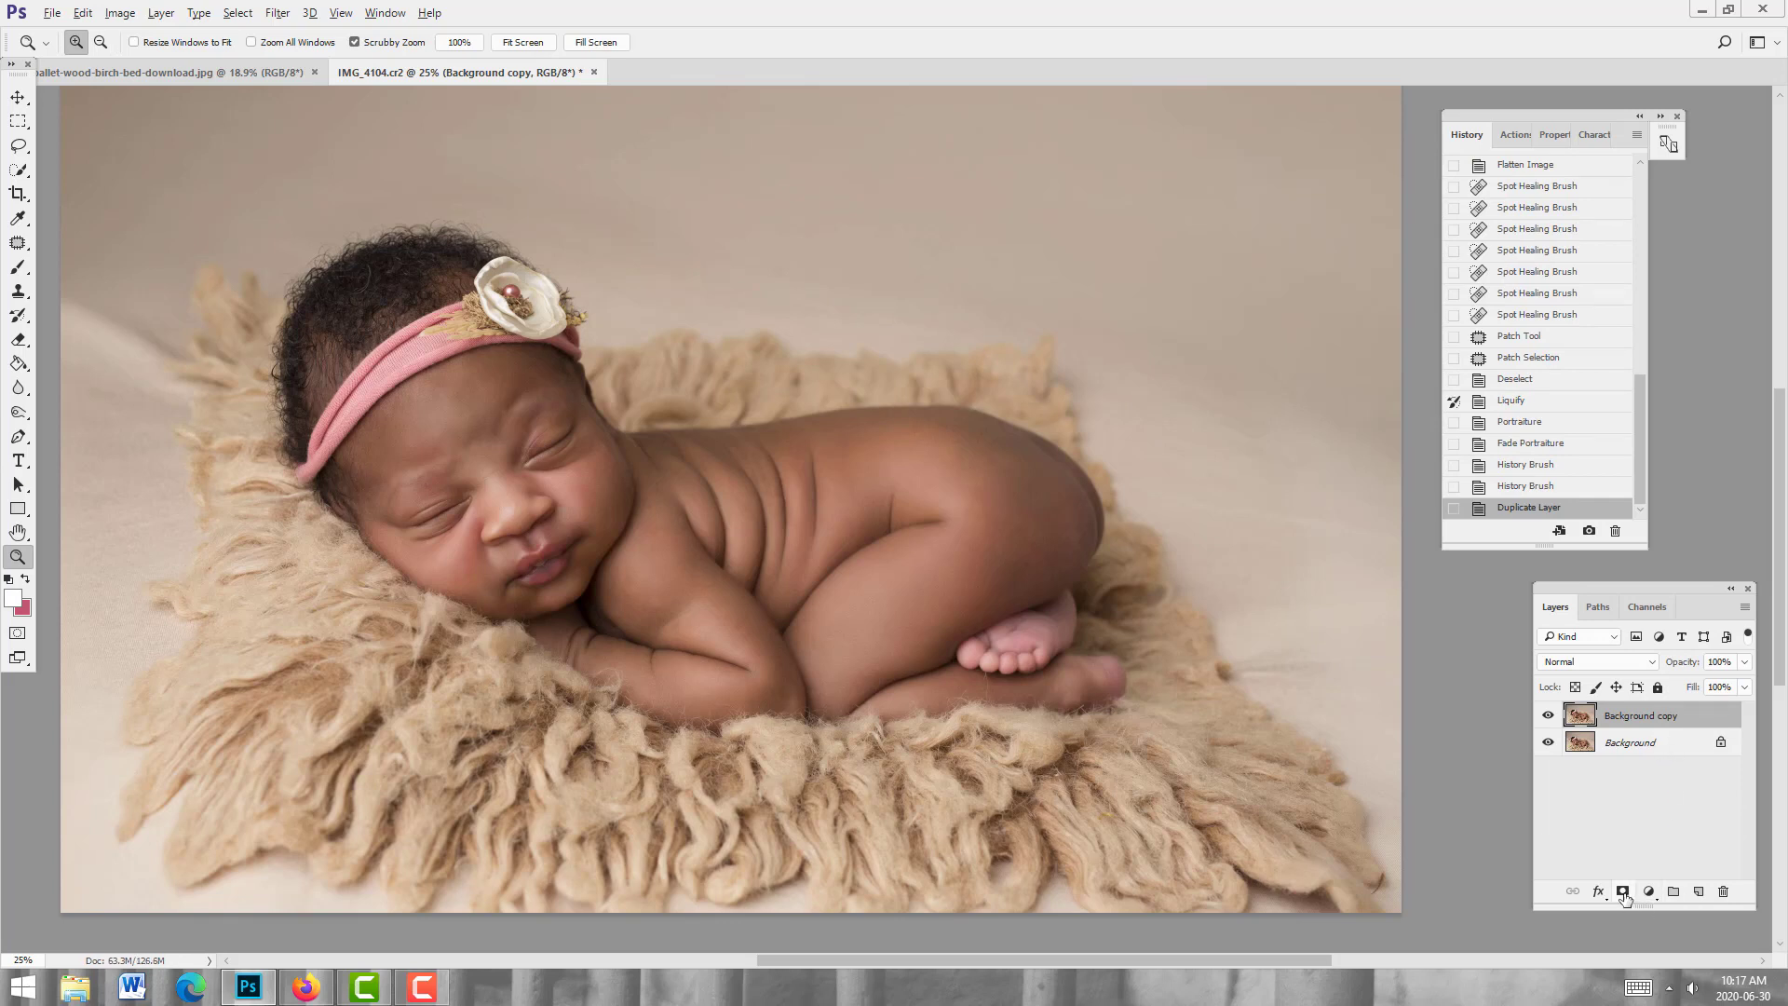
alt+click(1623, 892)
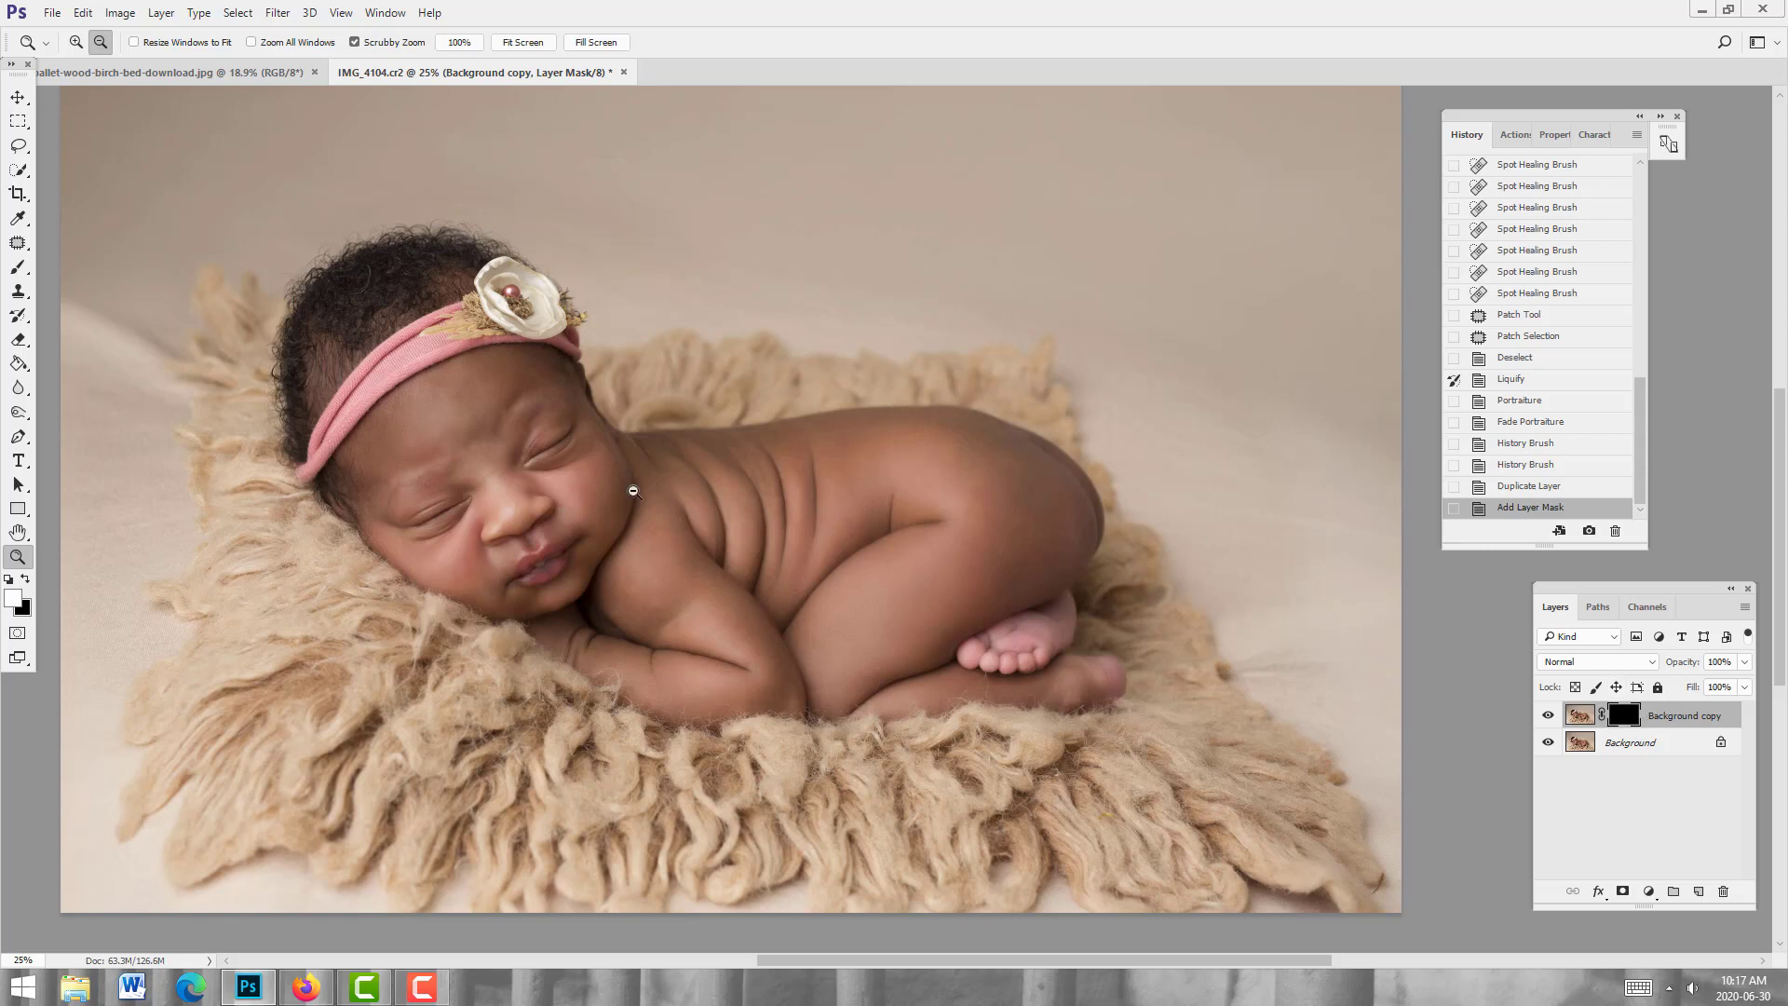
Step: Set the duplicate layer to Multiply and paint white on its mask to darken around the head and the blanket behind the baby
click(1628, 662)
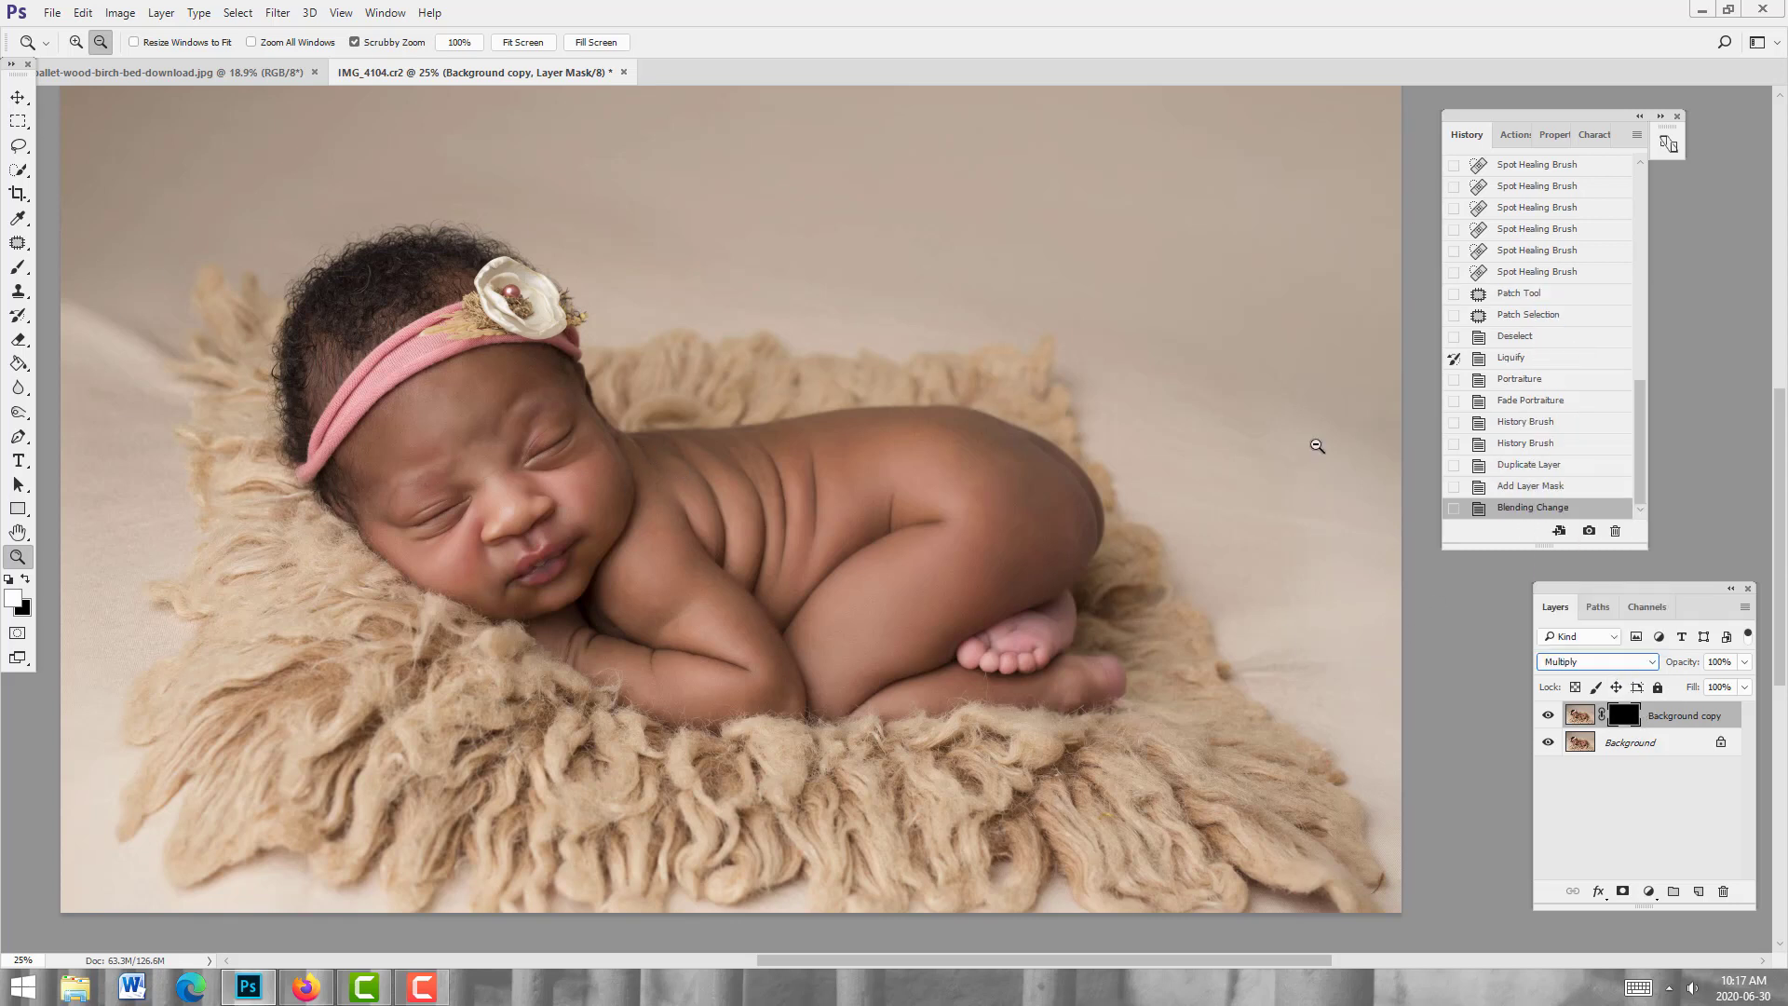
click(1555, 344)
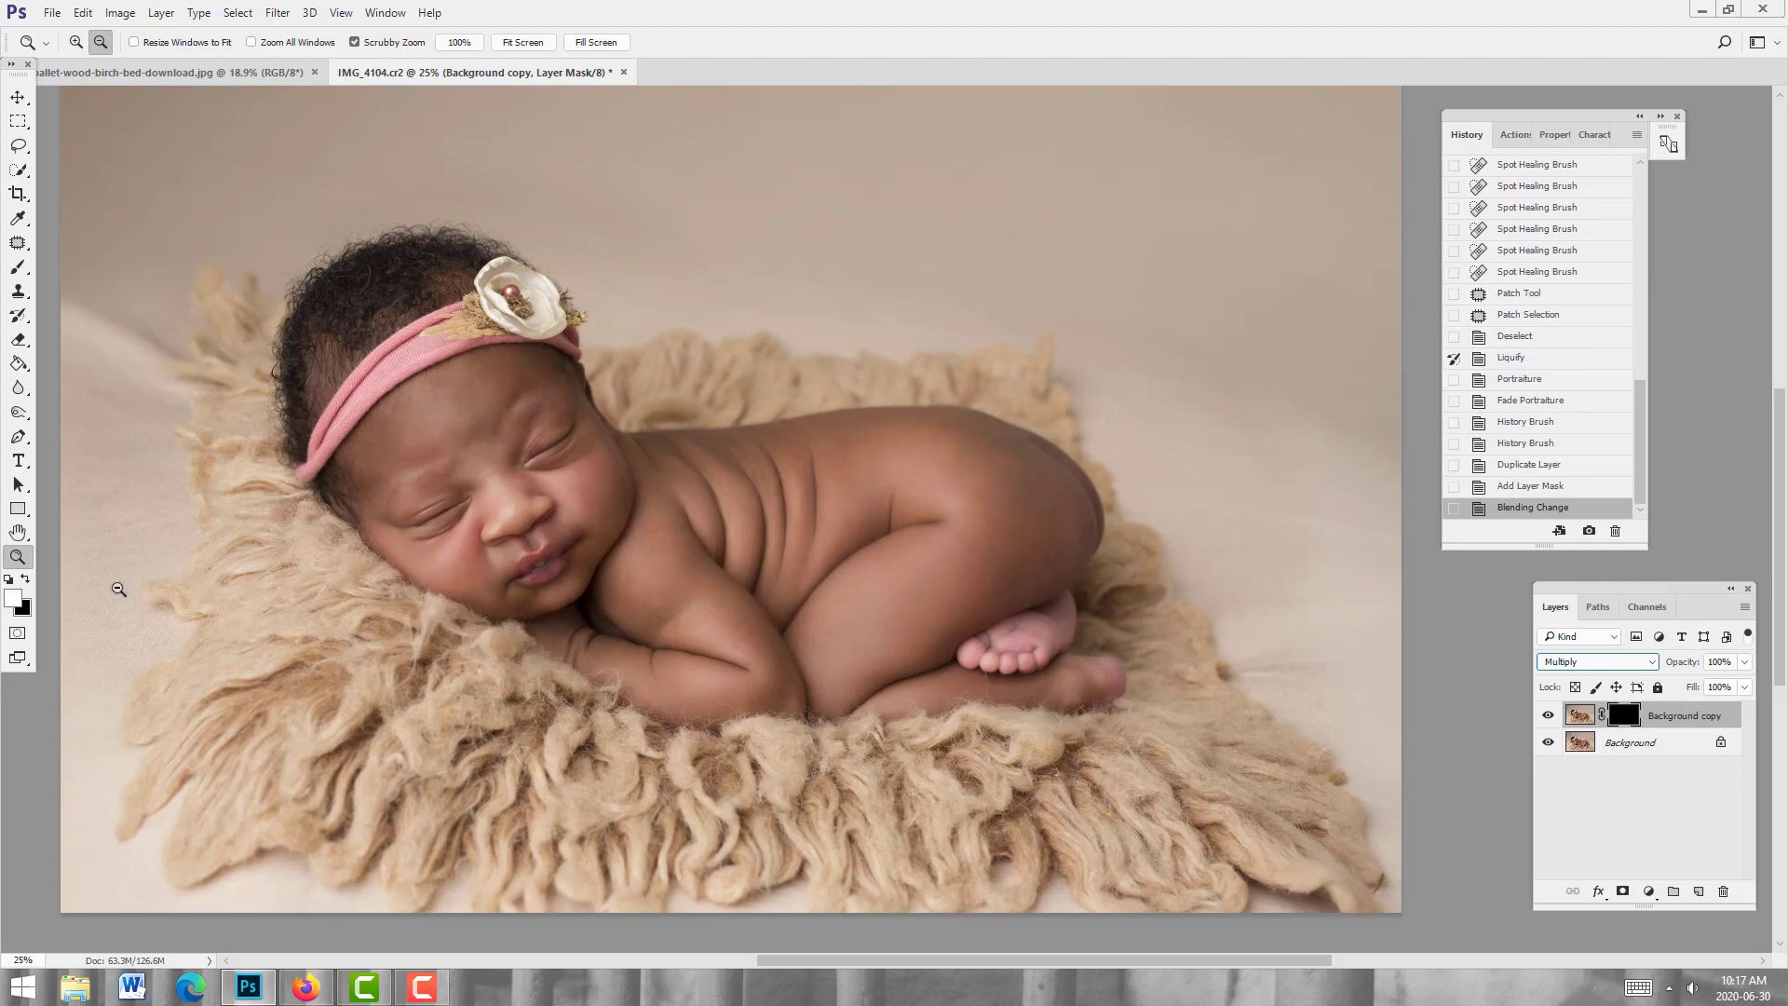
click(19, 268)
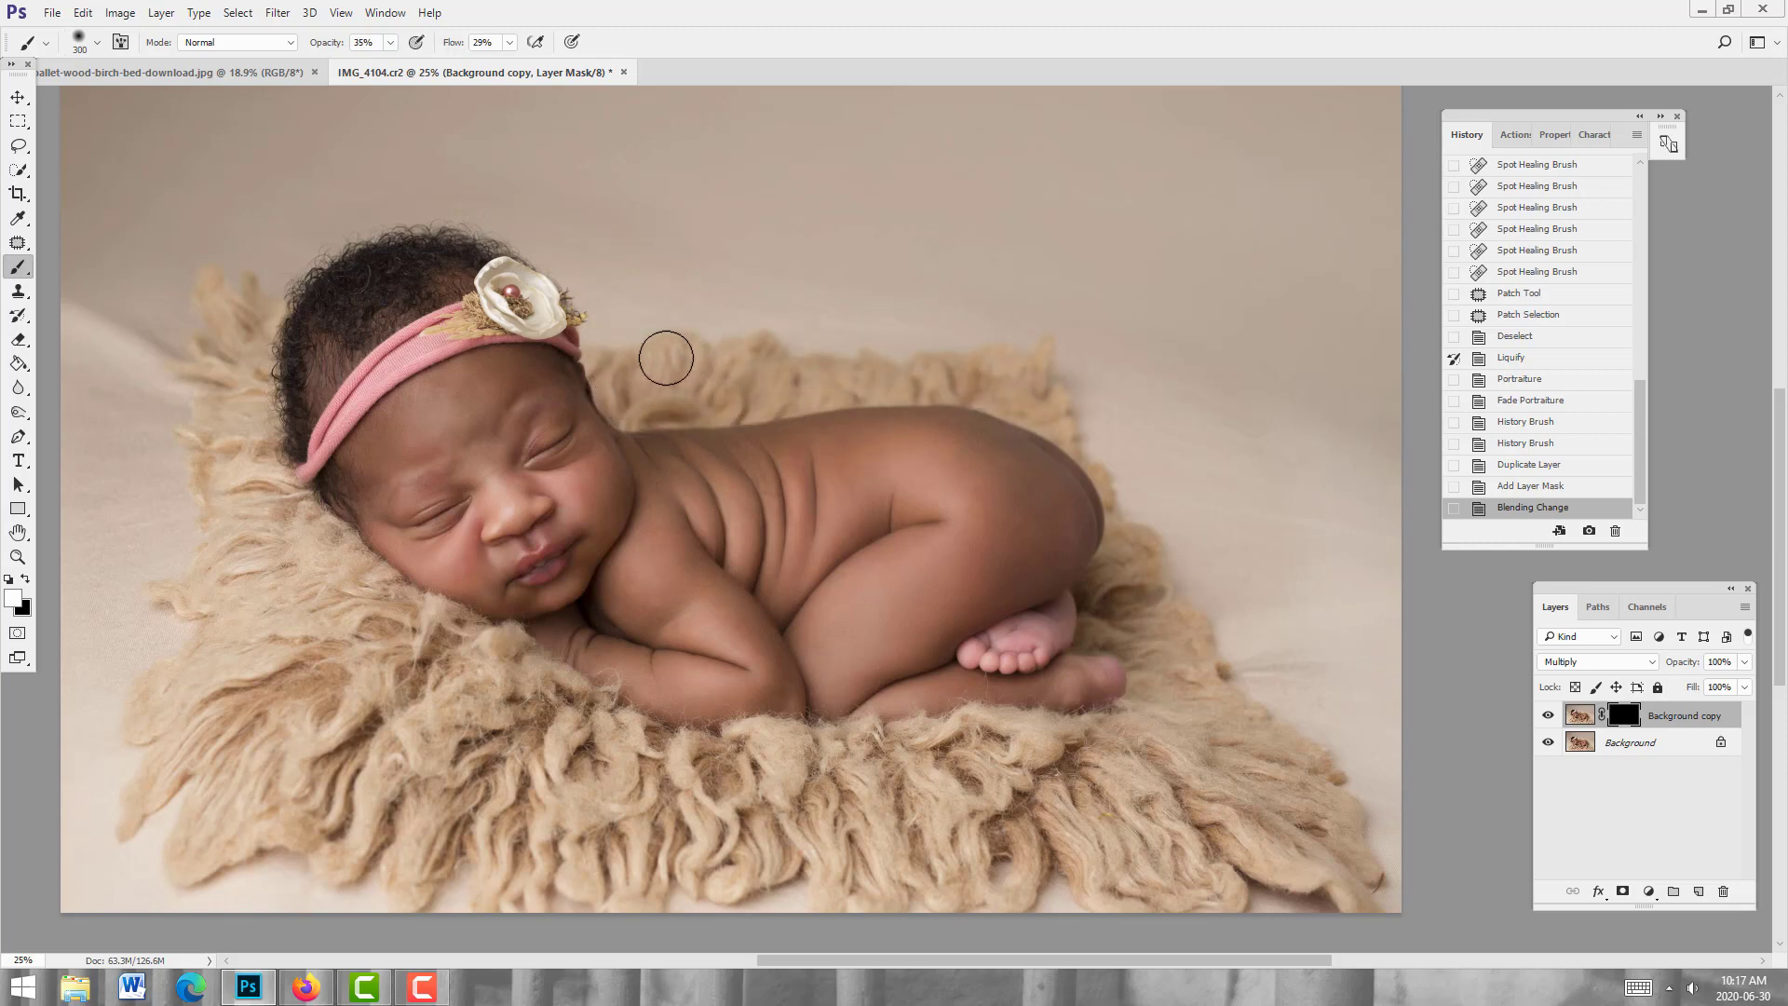
mouse_move(666, 357)
mouse_down()
mouse_move(859, 363)
mouse_move(663, 375)
mouse_move(636, 397)
mouse_move(540, 255)
mouse_move(547, 270)
mouse_move(470, 225)
mouse_move(509, 232)
mouse_move(328, 229)
mouse_move(363, 223)
mouse_move(393, 224)
mouse_move(300, 250)
mouse_up()
drag(563, 248, 553, 242)
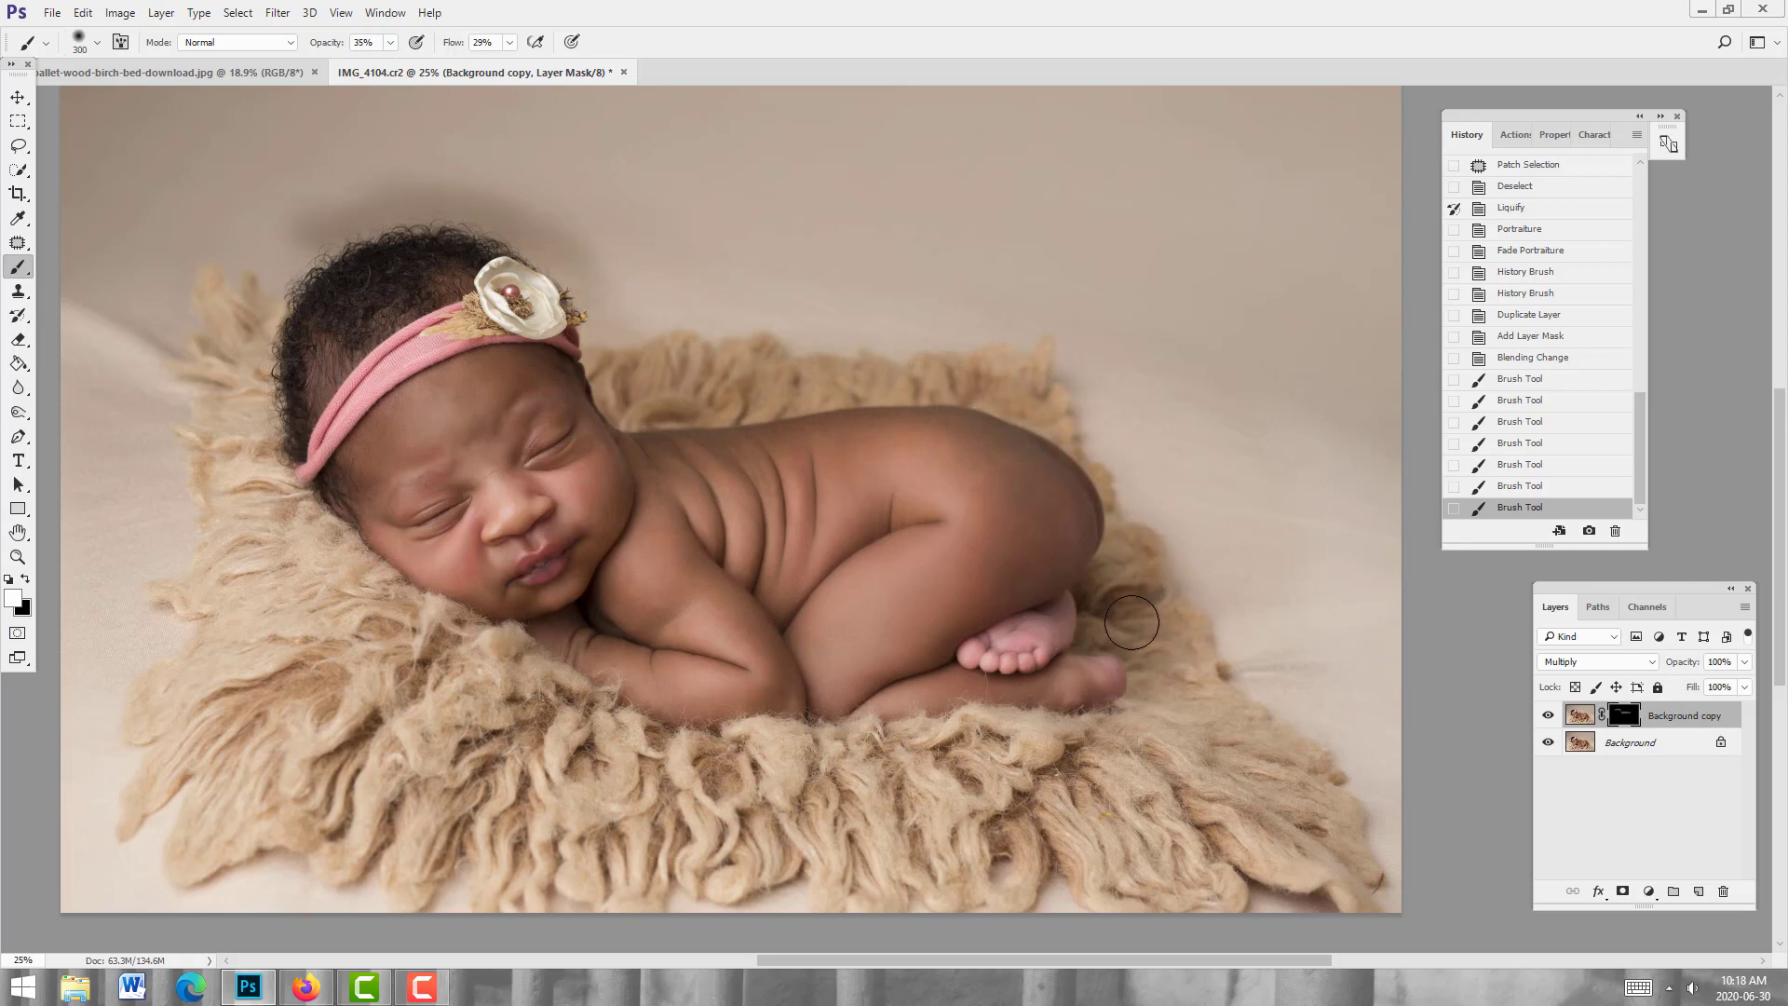
mouse_move(1132, 622)
mouse_down()
mouse_move(1136, 540)
mouse_move(1120, 487)
mouse_move(1029, 377)
mouse_up()
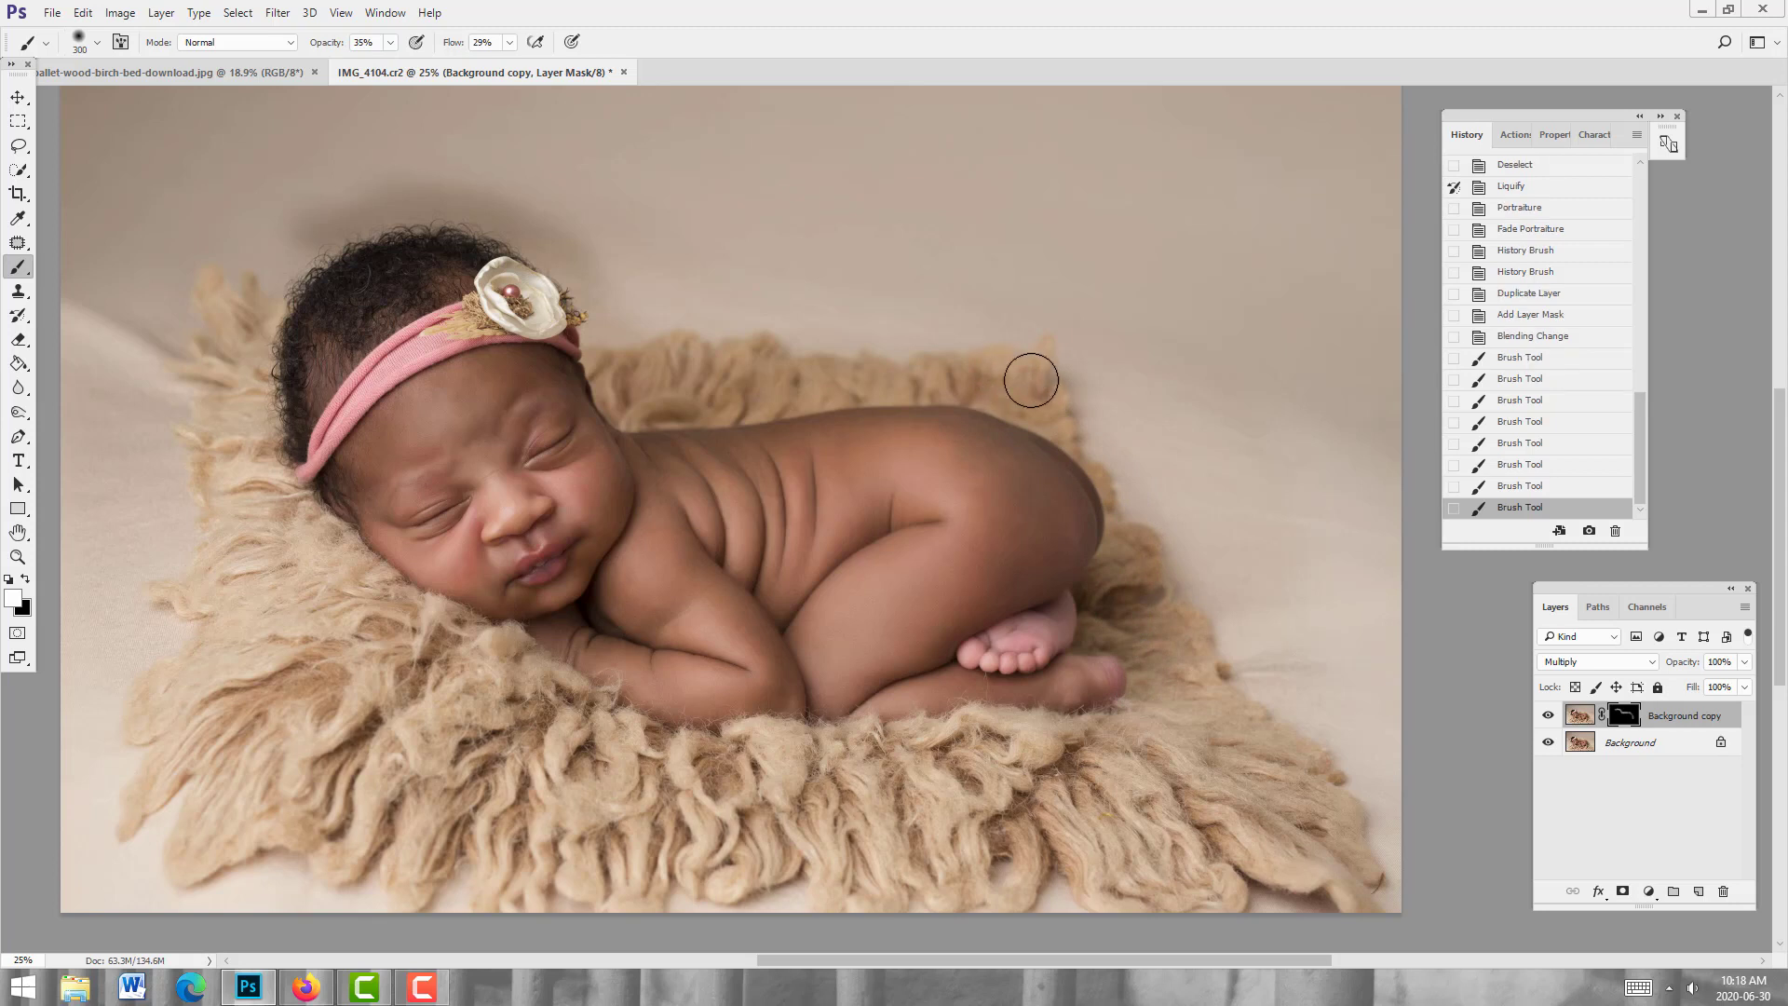
Step: Paint finer shadows on the mask along the baby's back with the brush reduced to 90, and flatten the image
key(bracketleft)
key(bracketleft)
key(bracketleft)
key(bracketleft)
key(bracketleft)
click(967, 401)
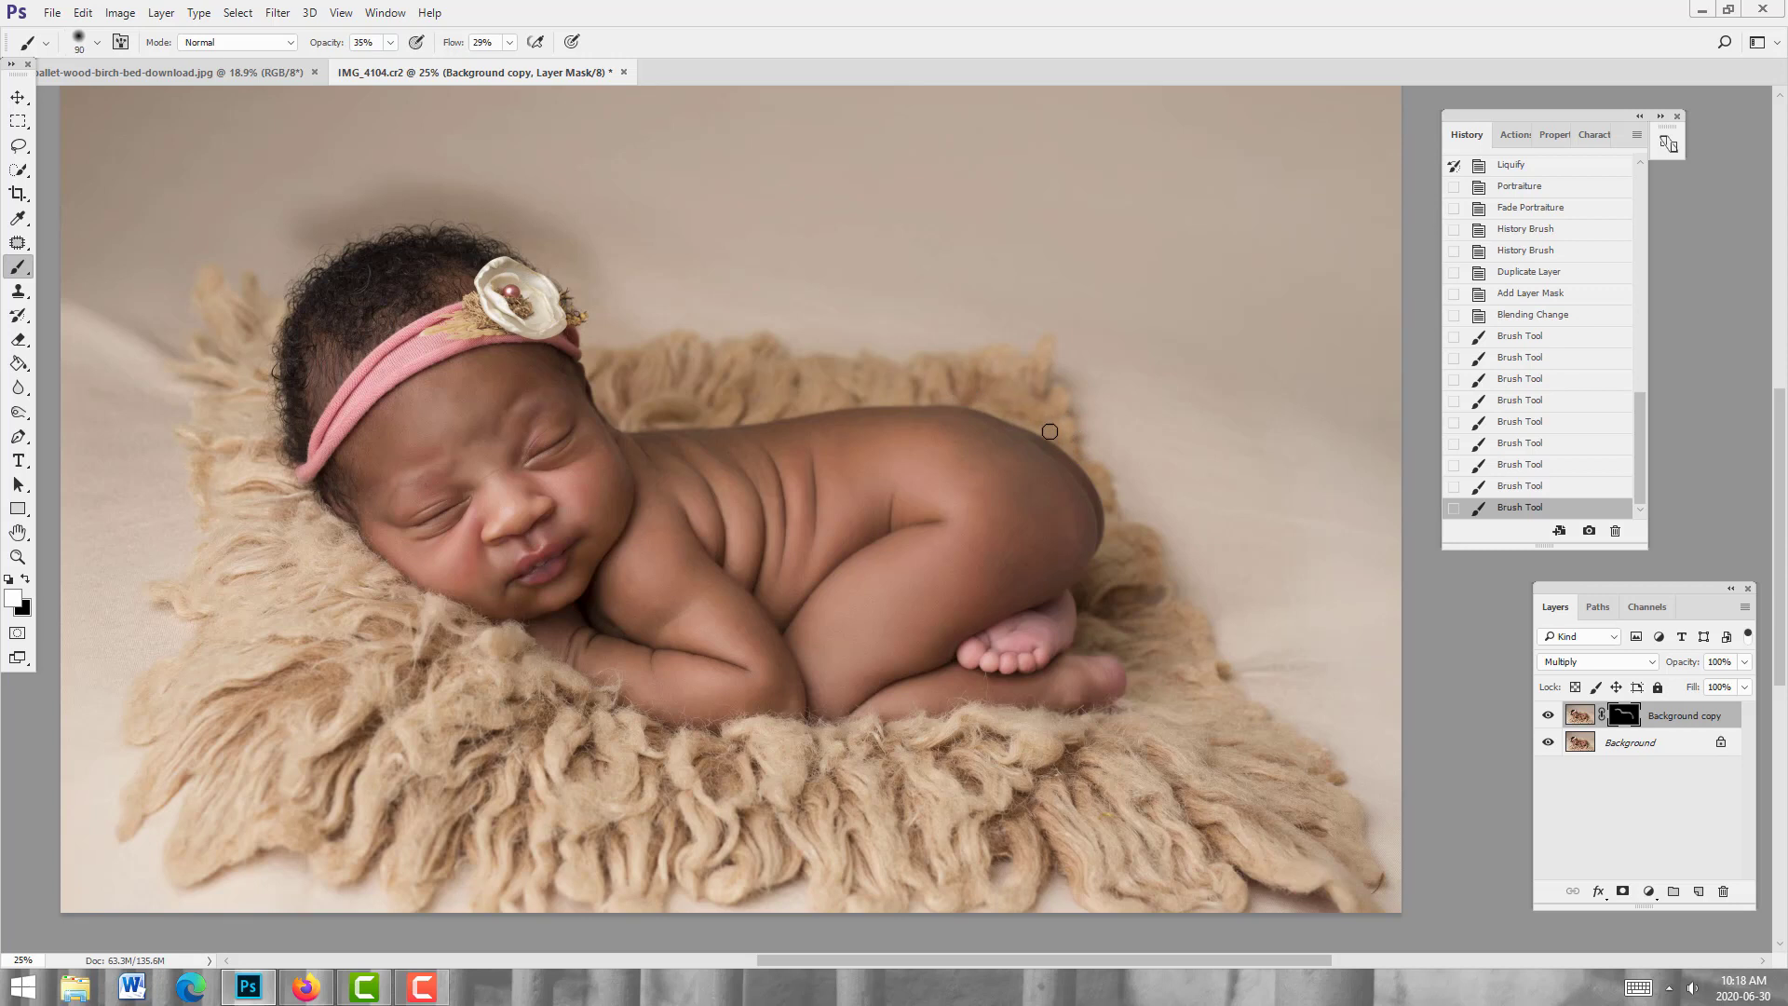
key(bracketleft)
key(bracketleft)
drag(922, 390, 927, 391)
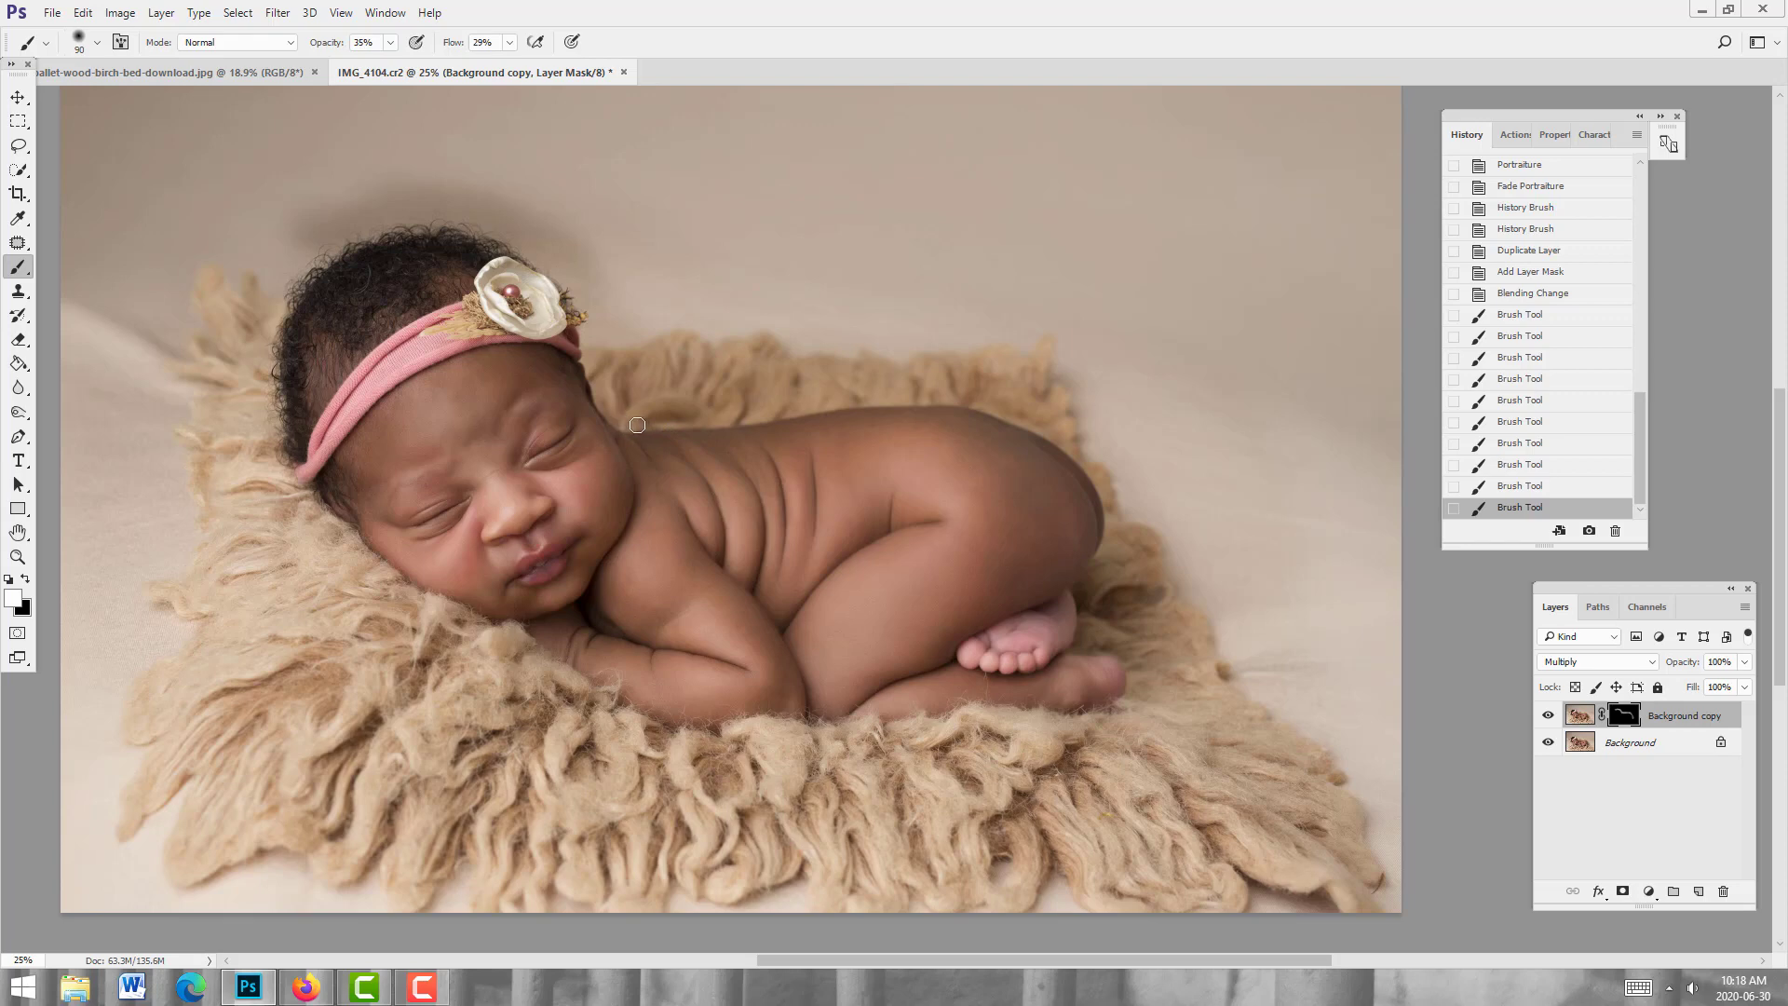
click(741, 384)
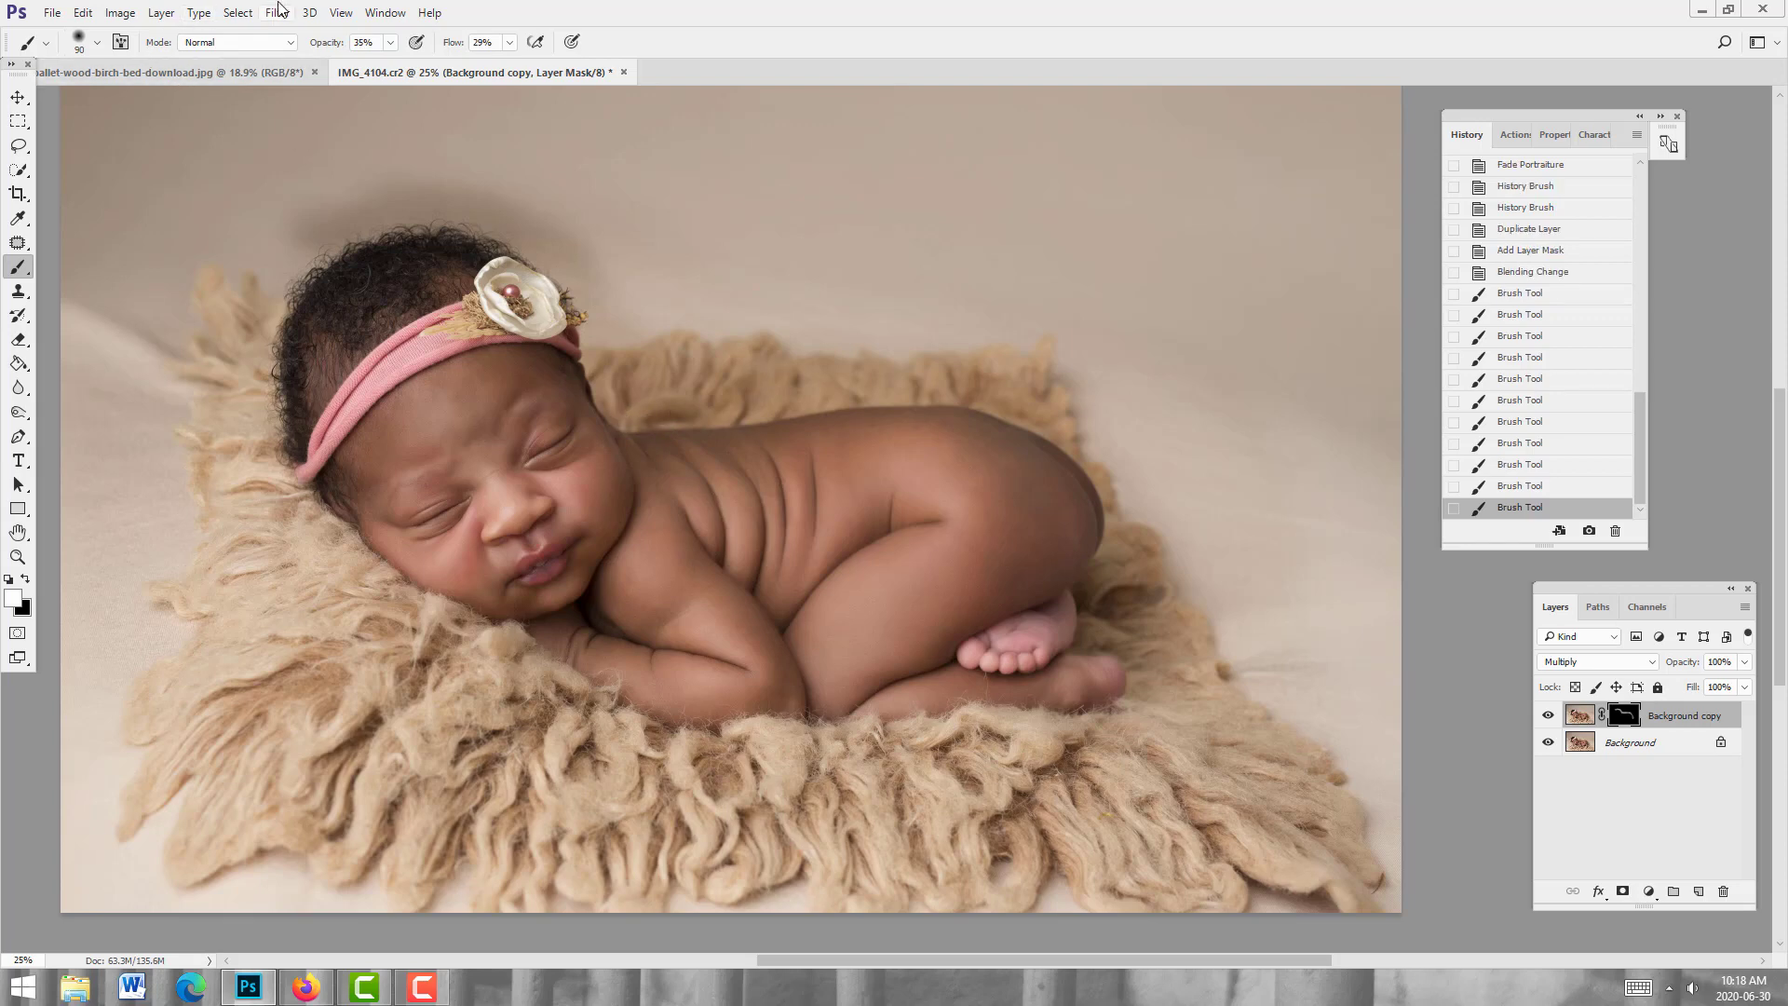
click(159, 12)
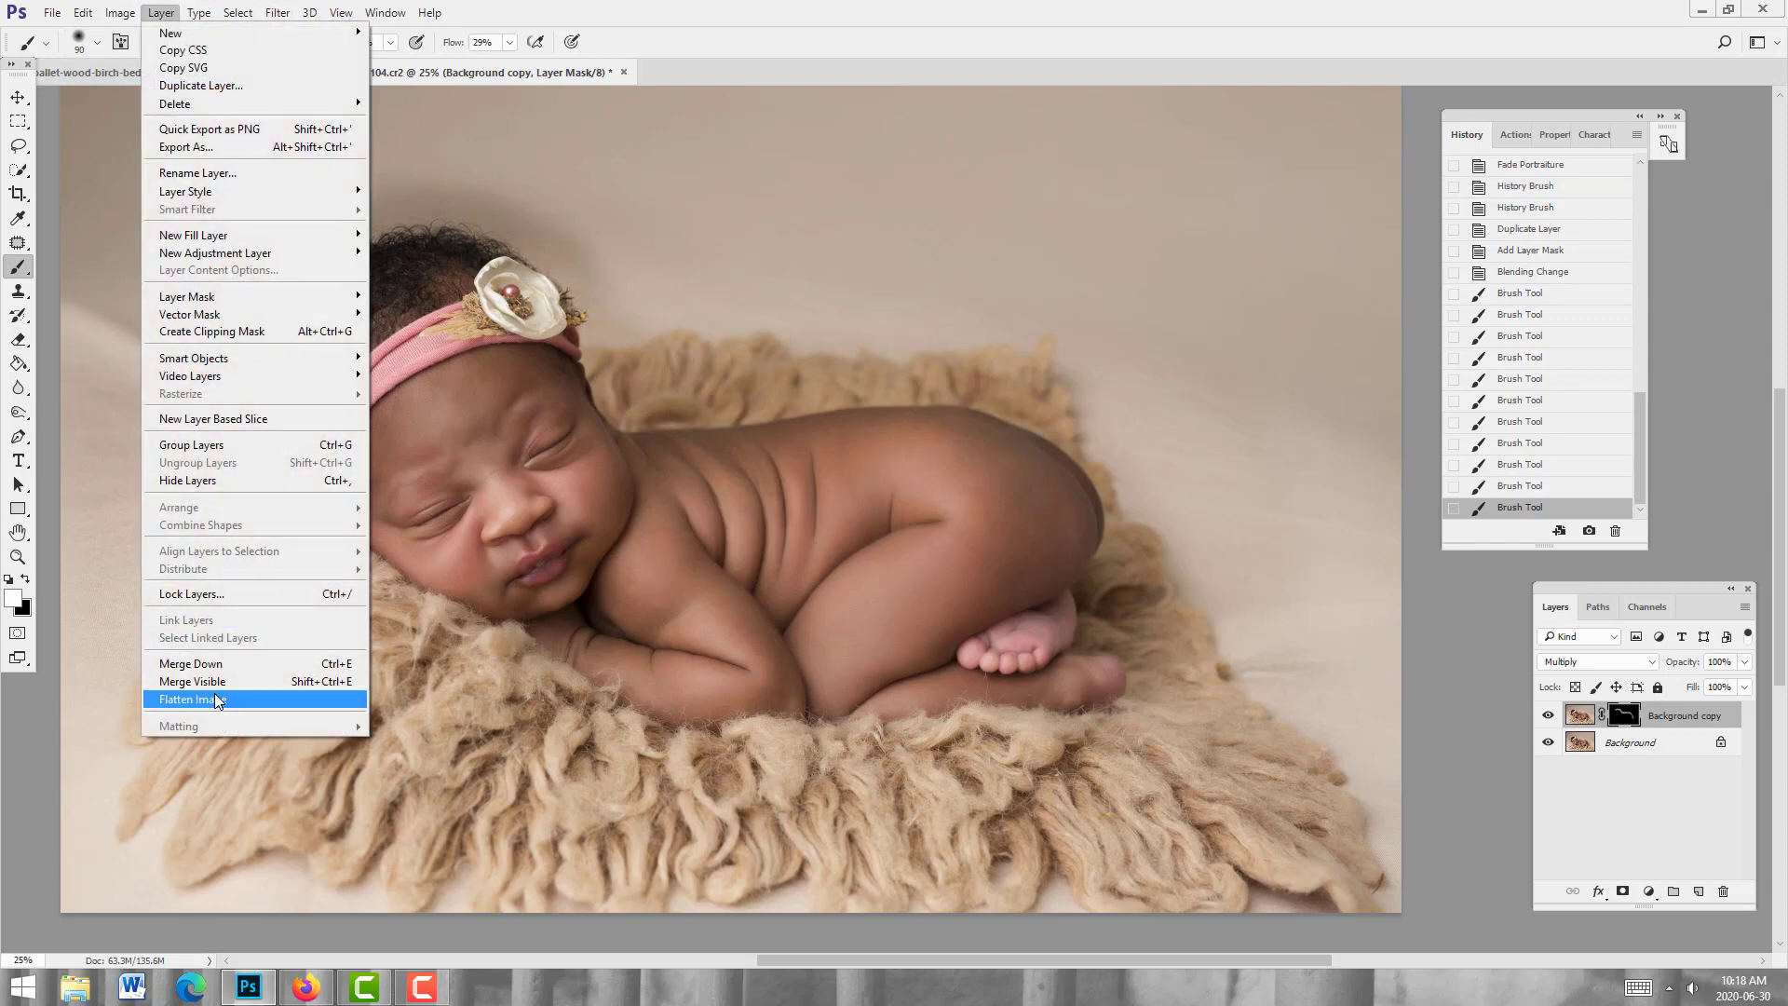
click(195, 698)
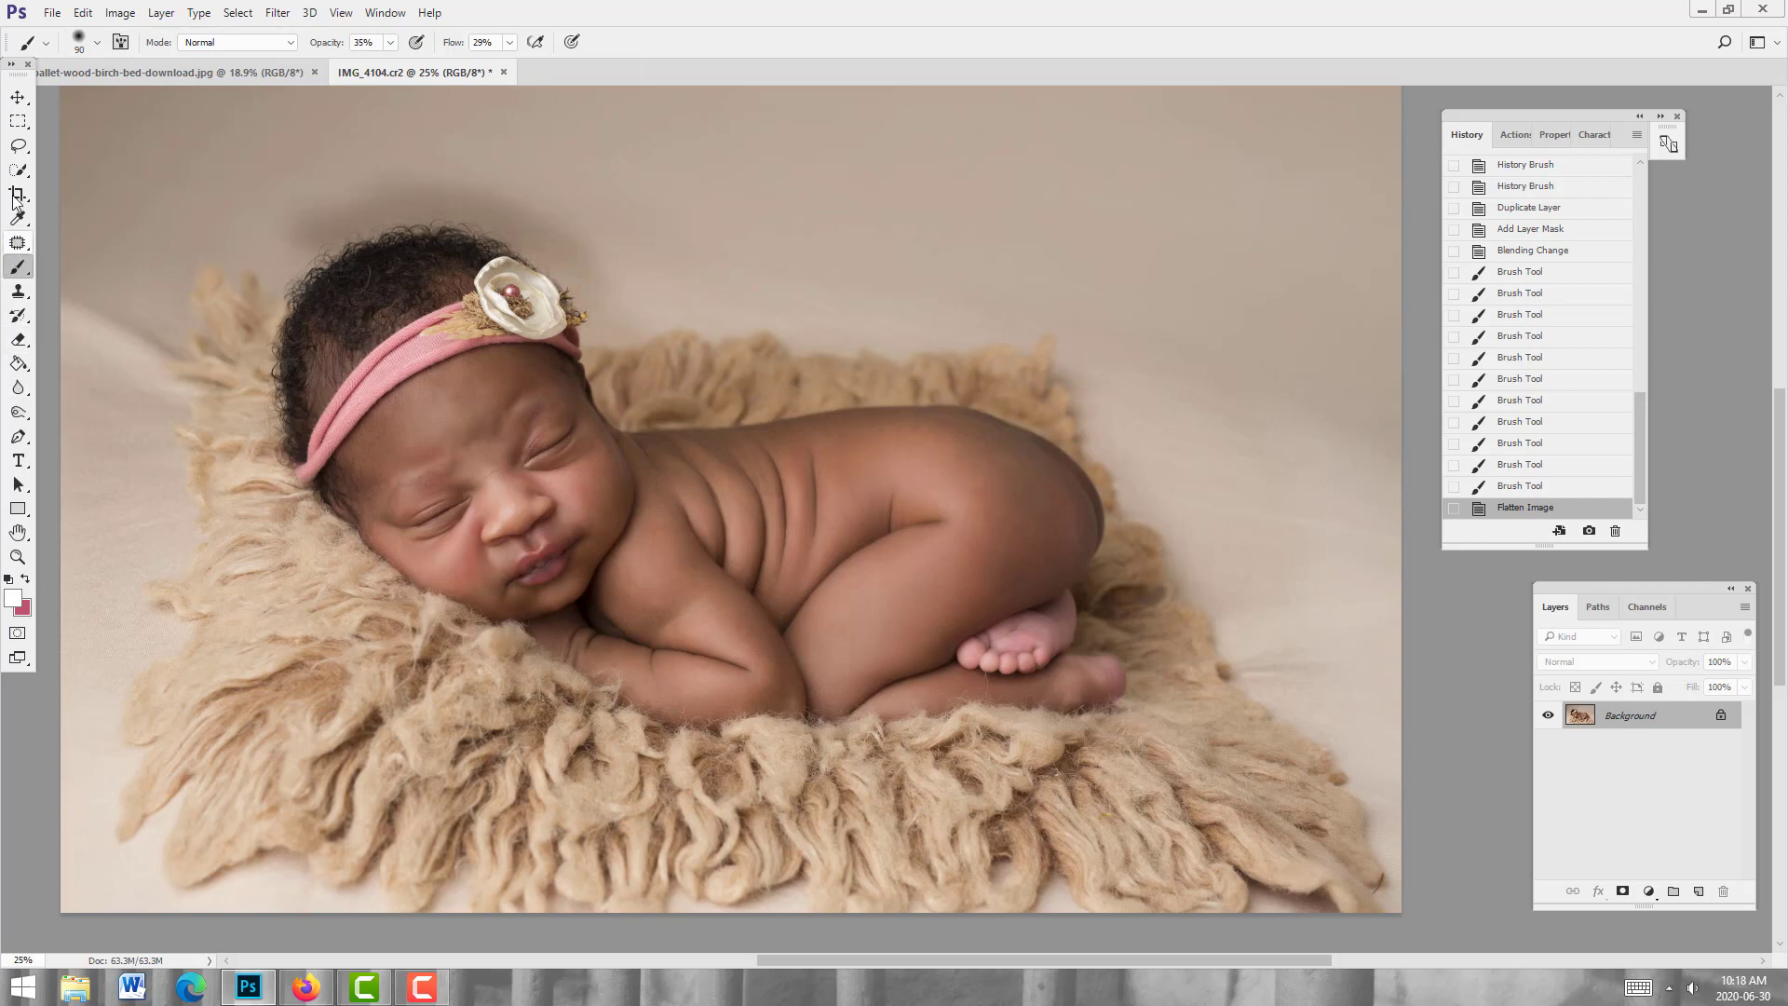
Step: Select the baby and the blanket directly beneath with Quick Selection, subtracting the blanket patch between the neck and back
click(17, 169)
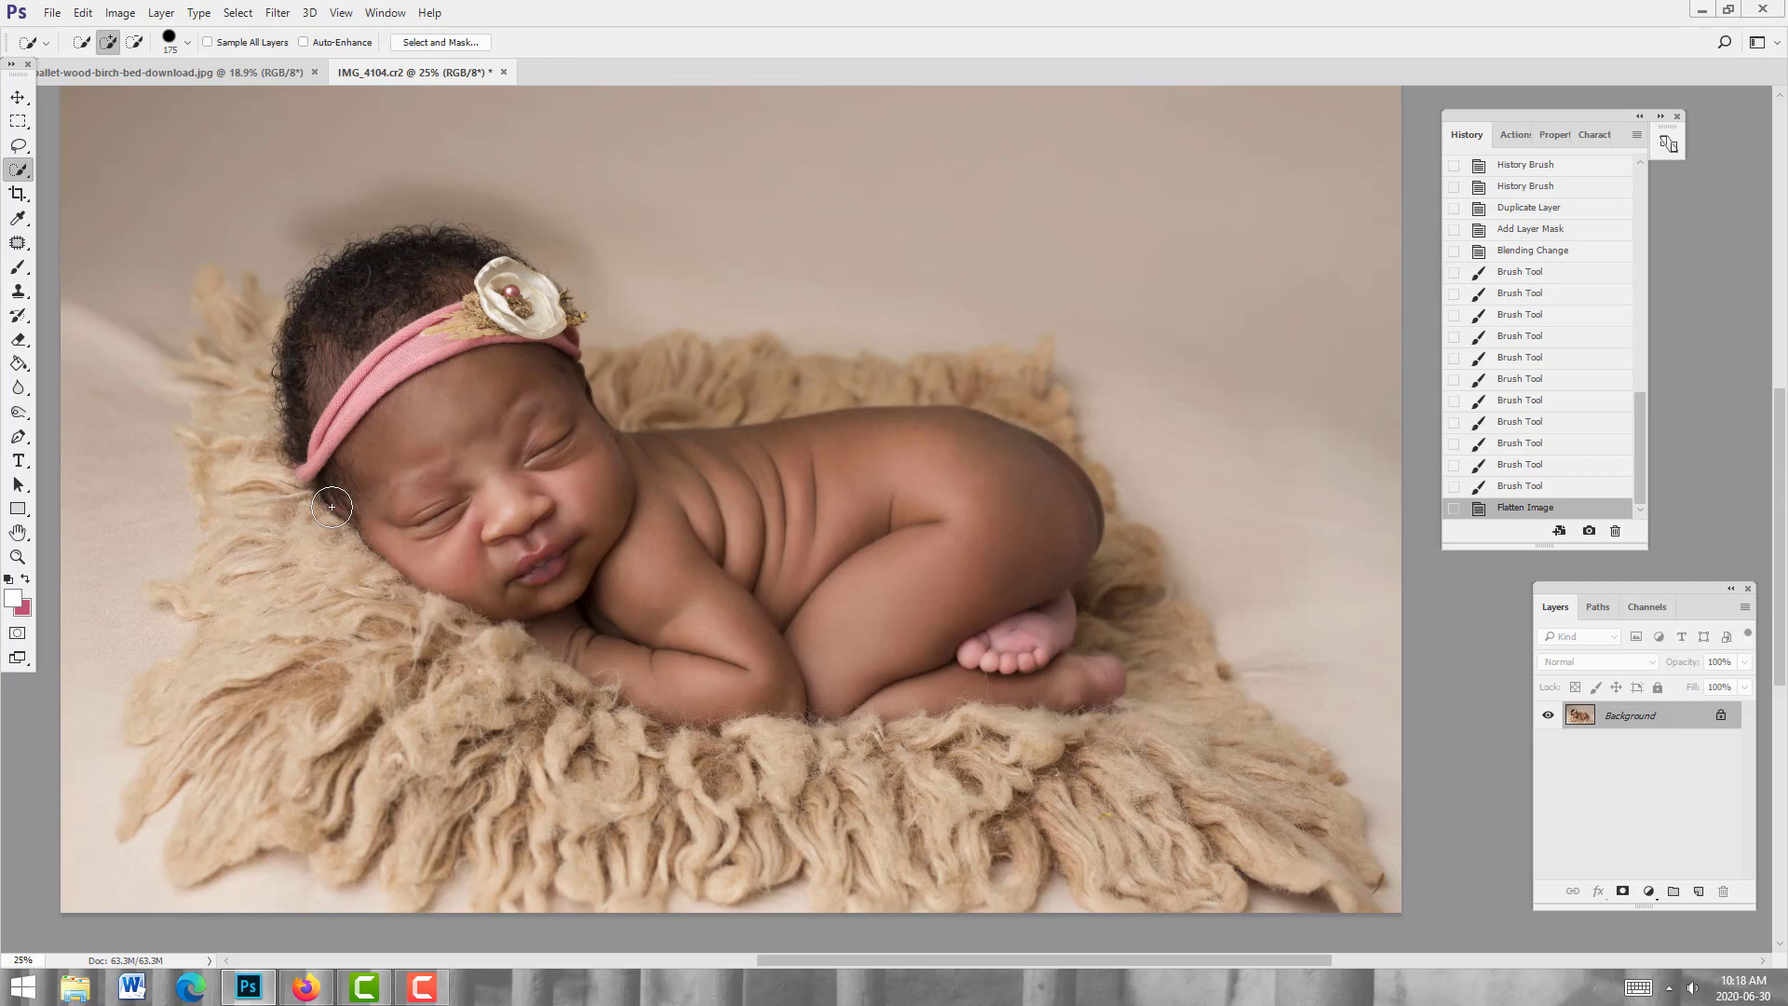
mouse_move(332, 507)
mouse_down()
mouse_move(296, 405)
mouse_move(327, 283)
mouse_move(434, 241)
mouse_move(553, 322)
mouse_move(550, 377)
mouse_move(554, 313)
mouse_move(559, 400)
mouse_move(604, 436)
mouse_move(662, 456)
mouse_move(1013, 456)
mouse_move(1046, 495)
mouse_move(1089, 662)
mouse_move(1113, 683)
mouse_move(1099, 691)
mouse_move(1099, 547)
mouse_move(1127, 647)
mouse_move(1095, 696)
mouse_move(782, 708)
mouse_move(581, 671)
mouse_move(389, 547)
mouse_up()
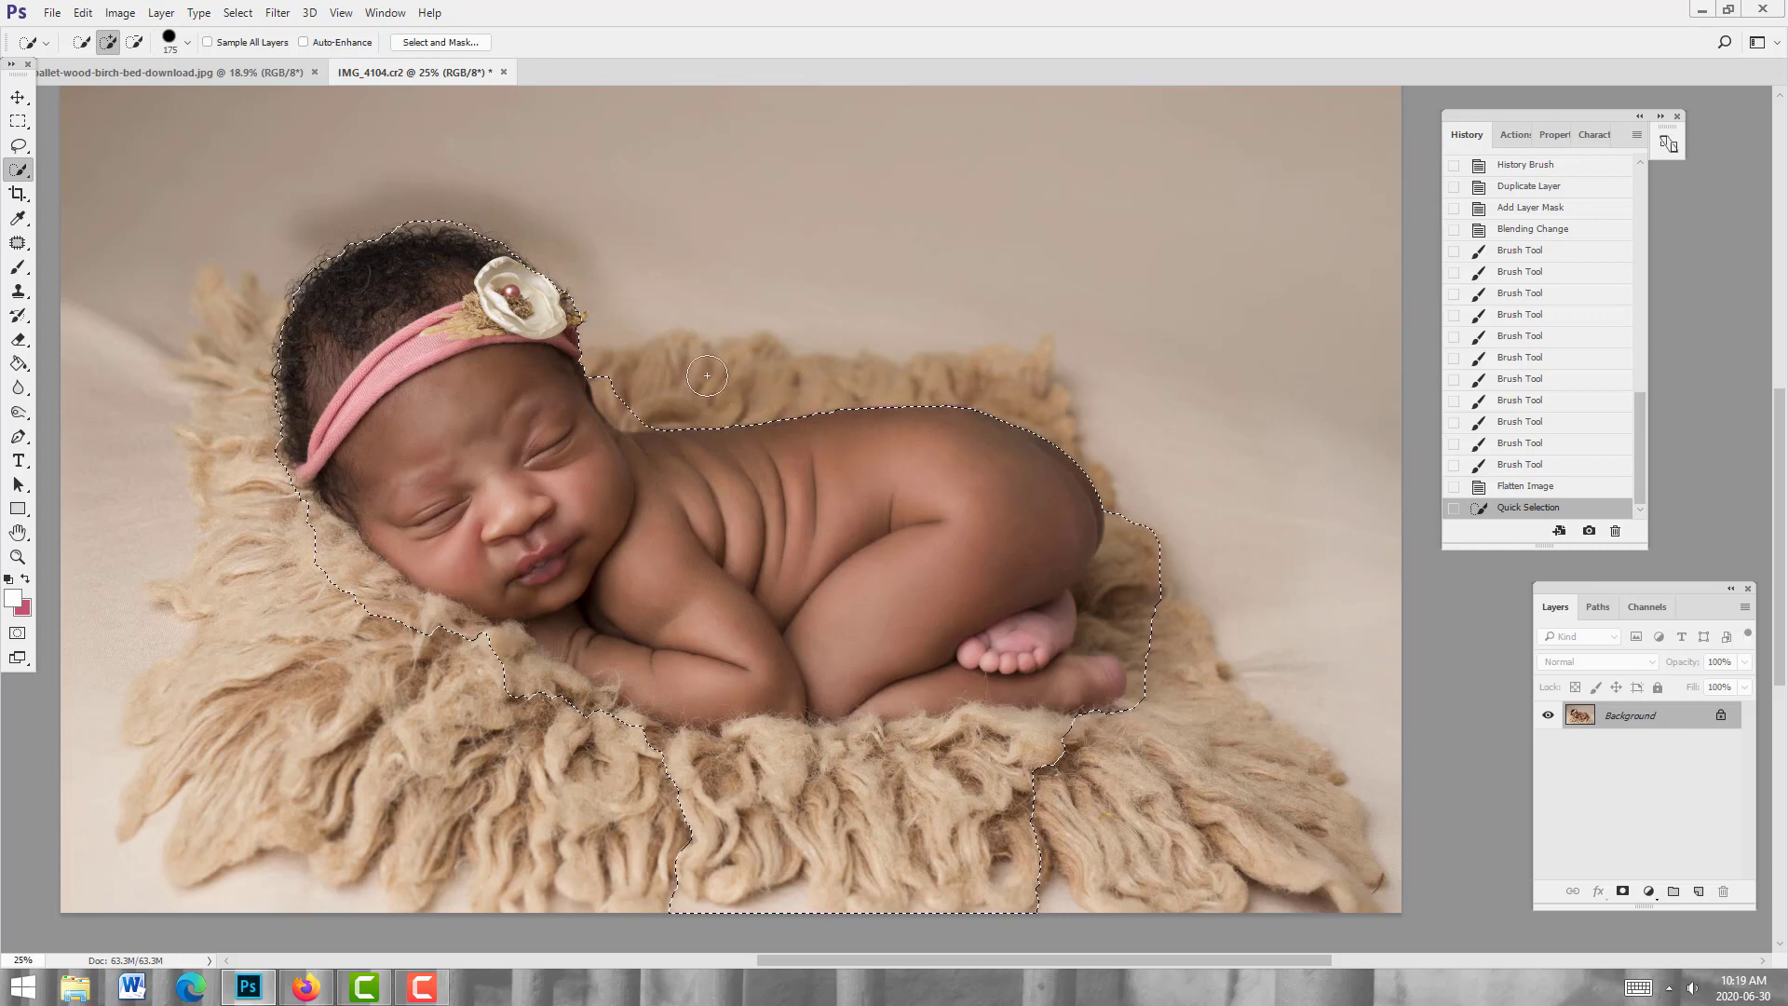
key(alt)
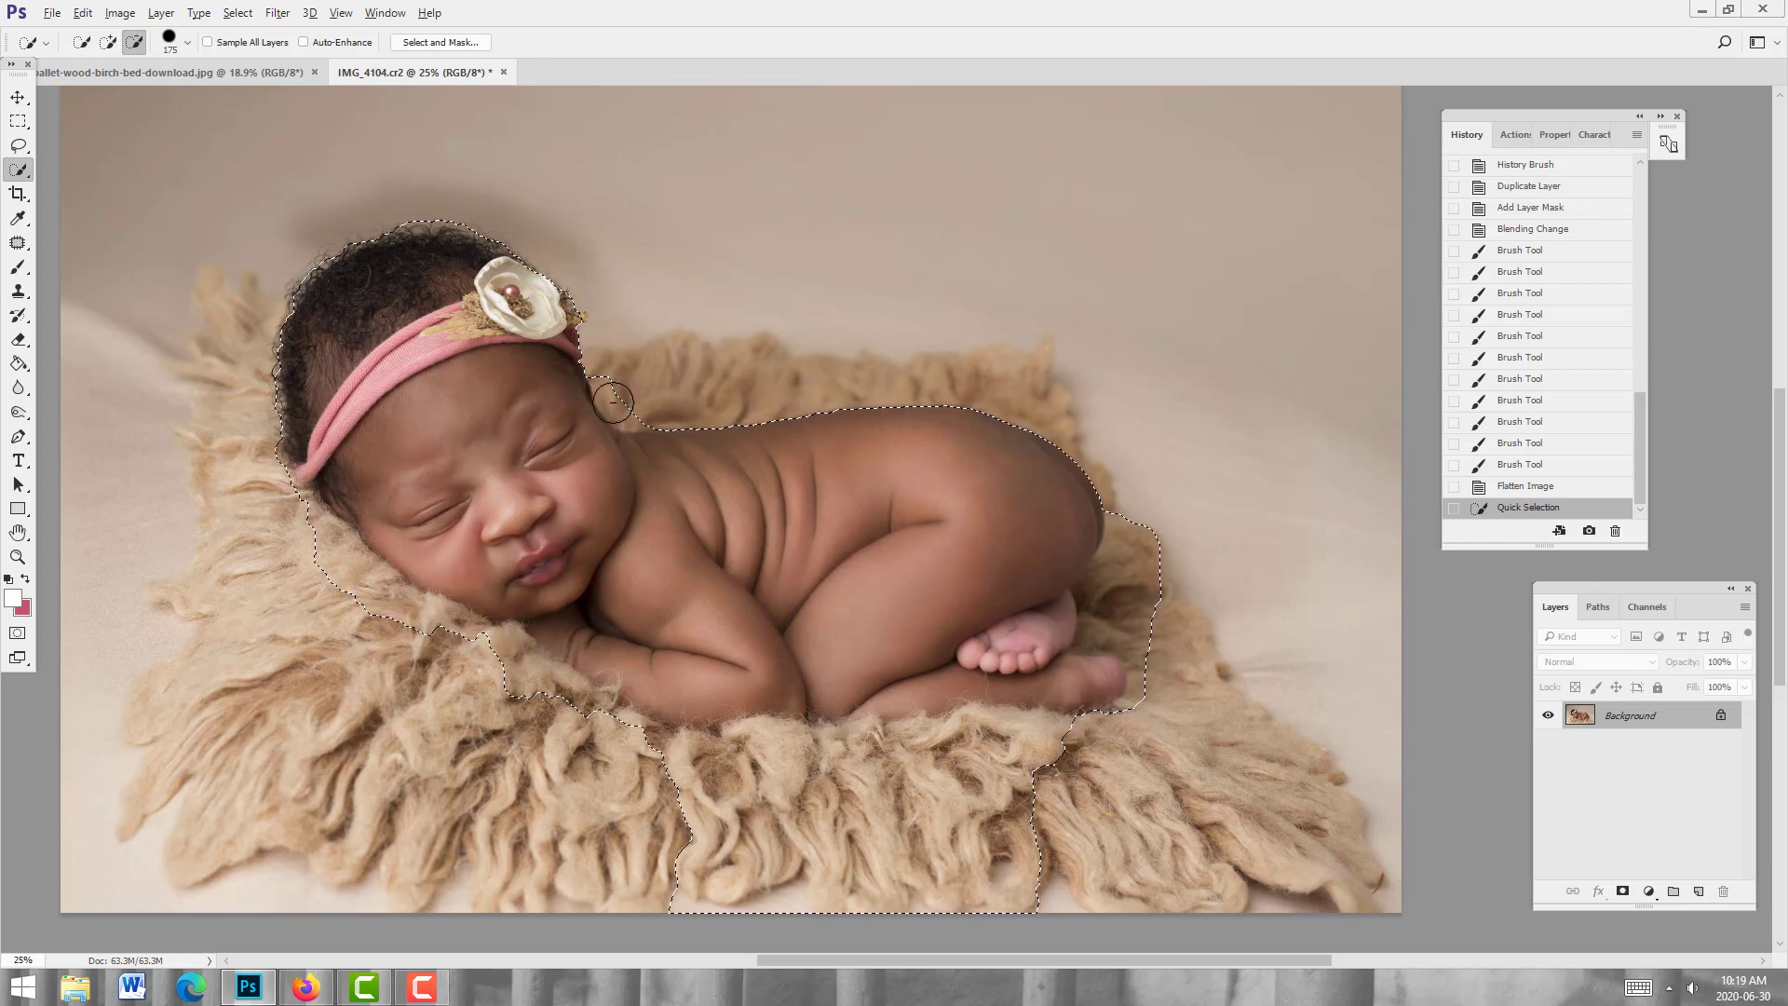
alt+click(644, 407)
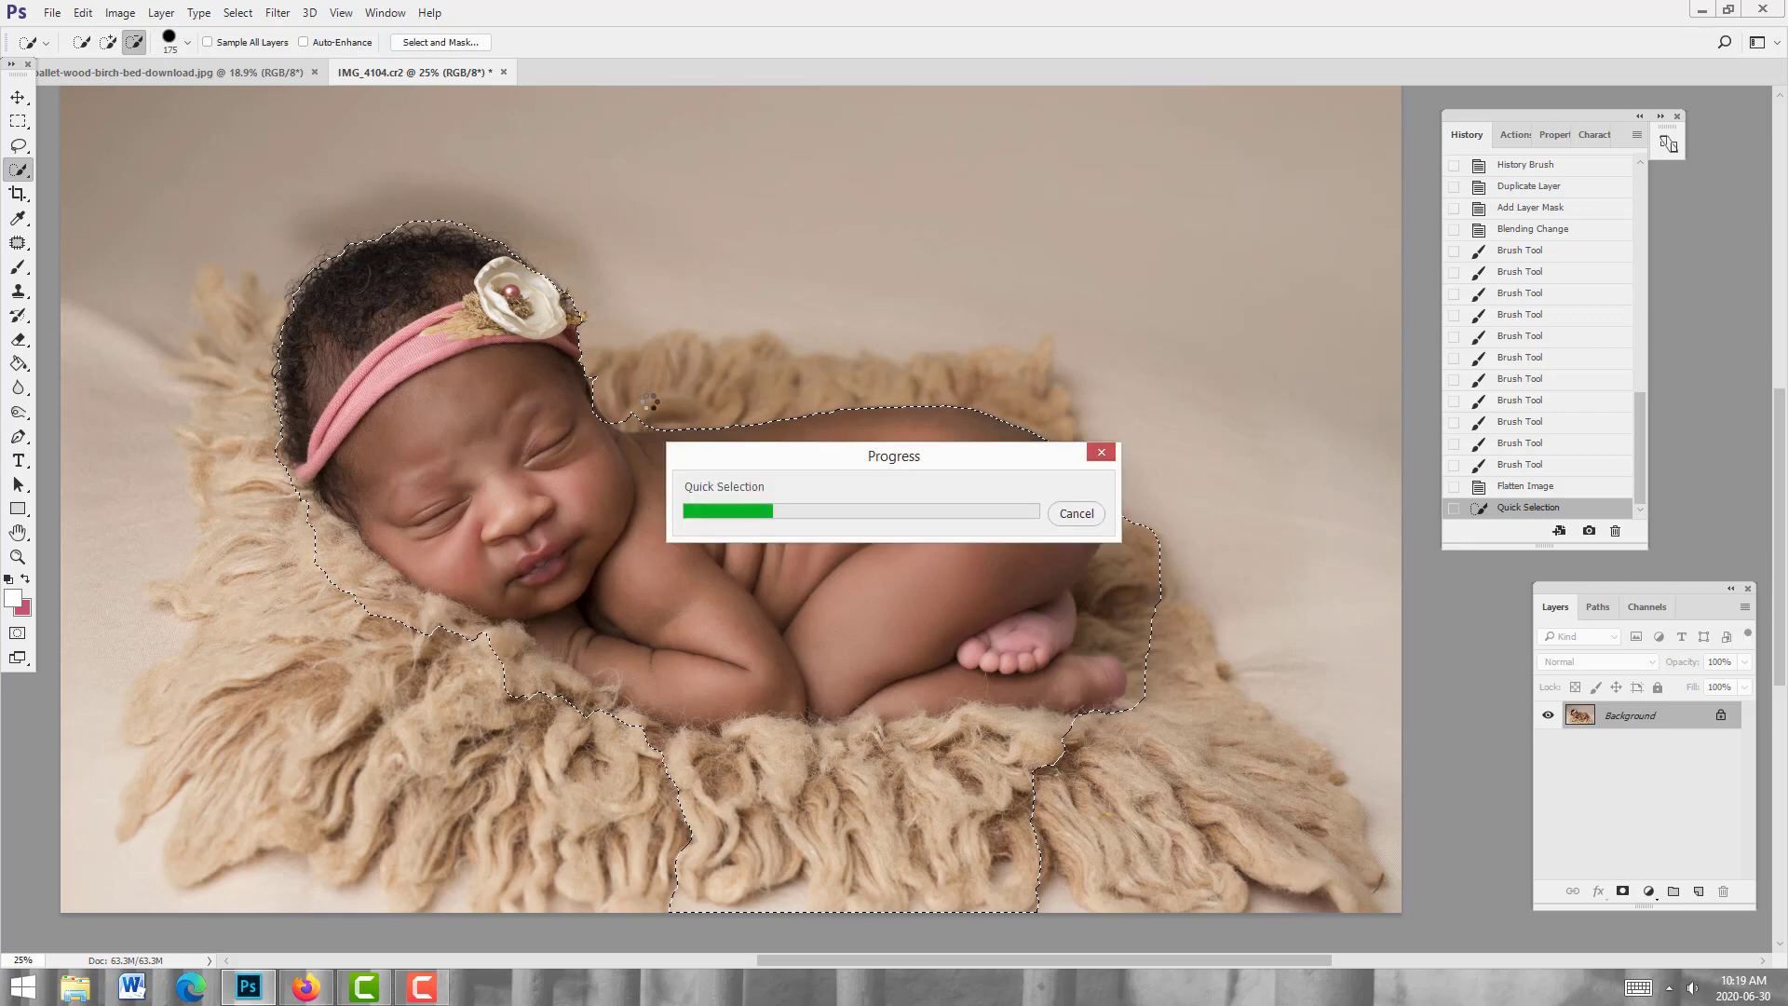
key(alt)
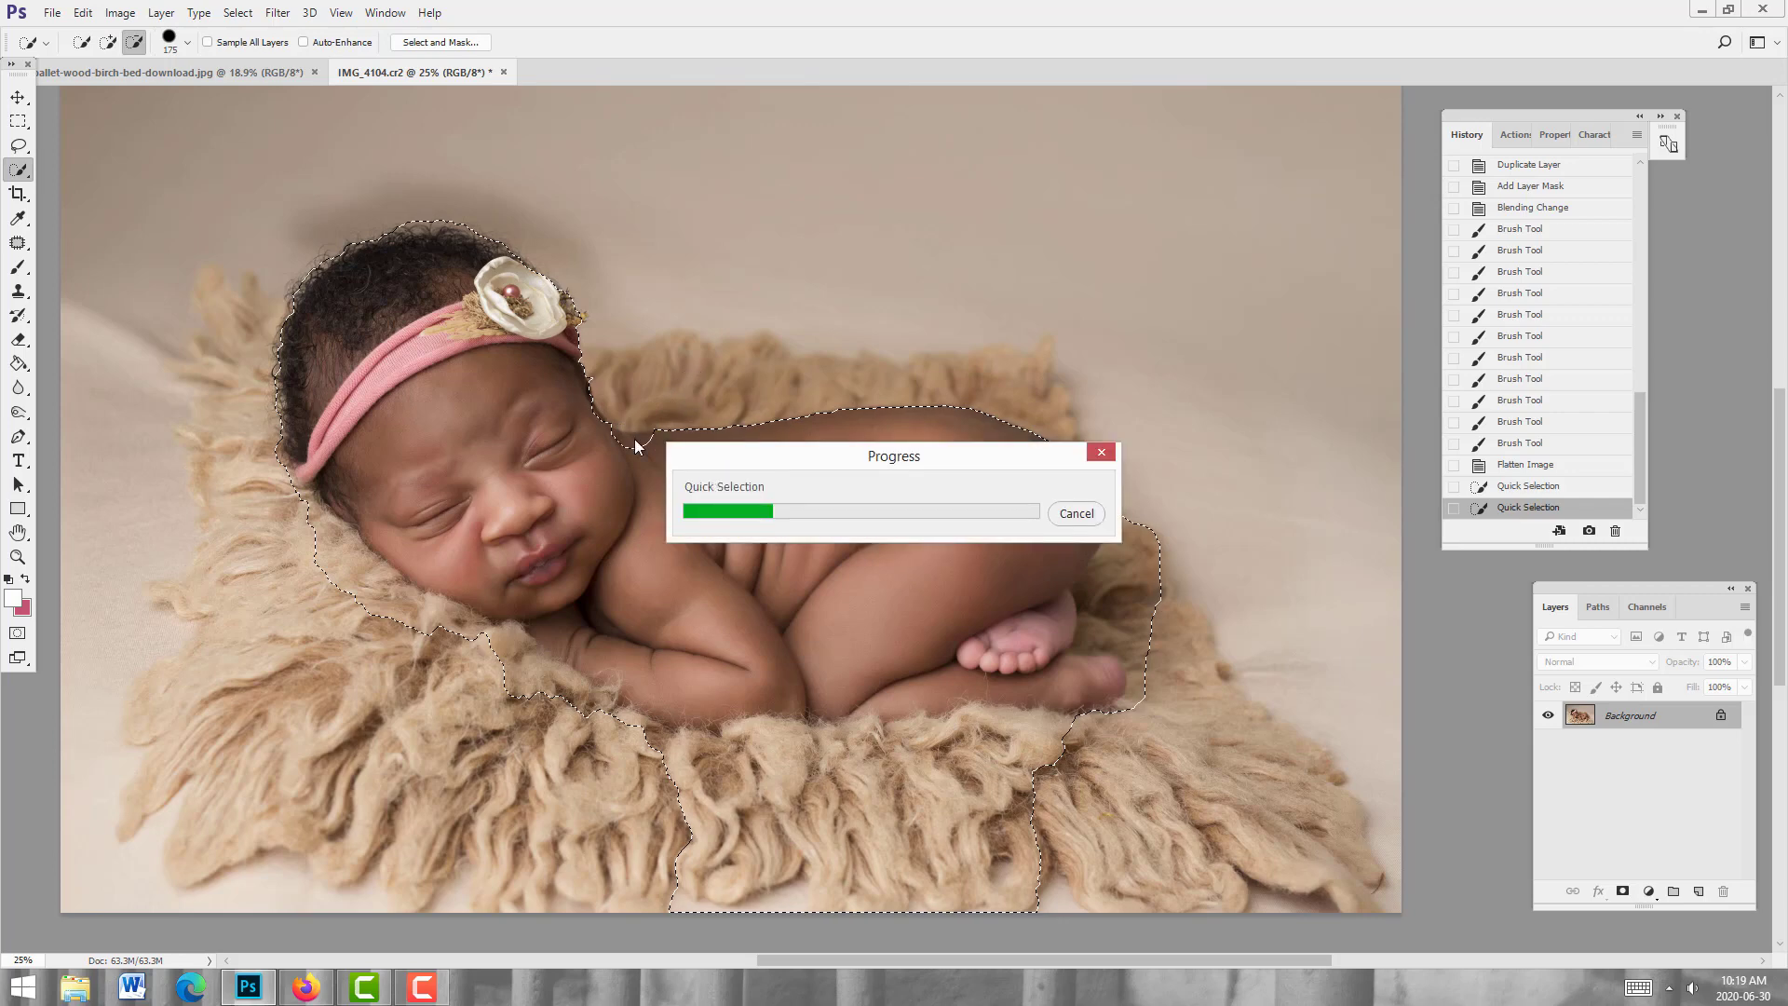
key([)
key([)
key([)
key([)
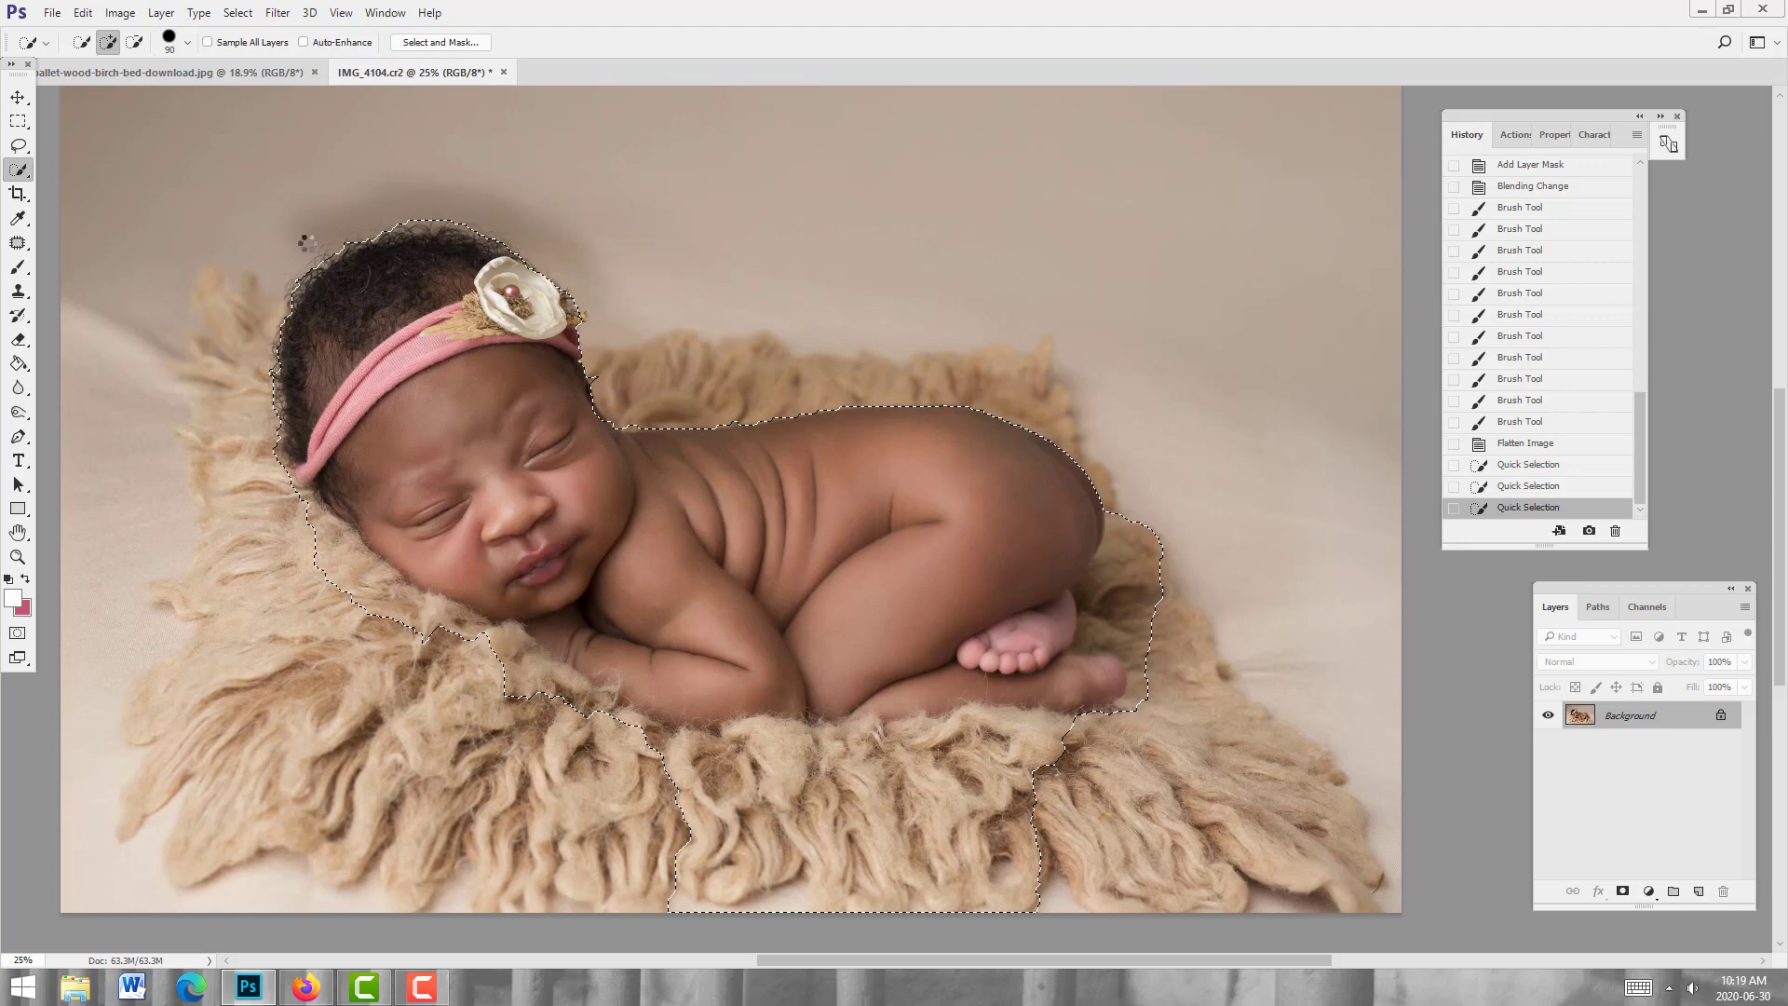
click(303, 164)
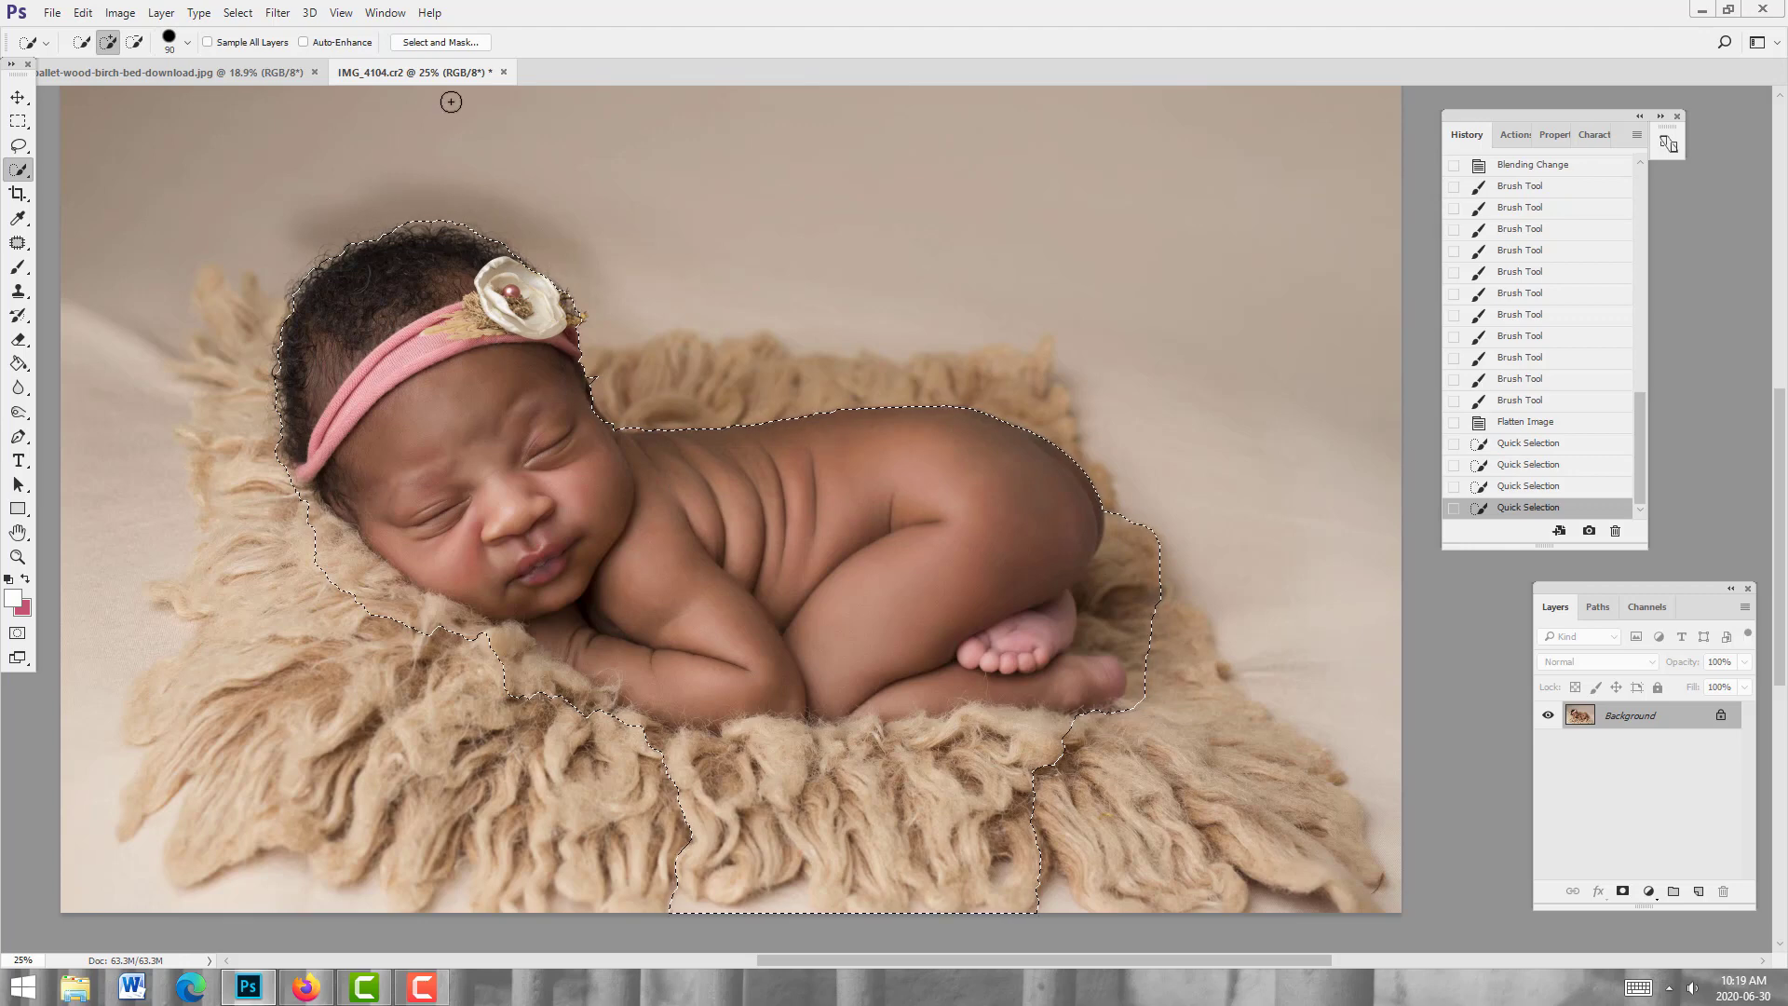
Step: Refine the selection edge around the hair in Select and Mask and output it to New Layer with Layer Mask
click(466, 47)
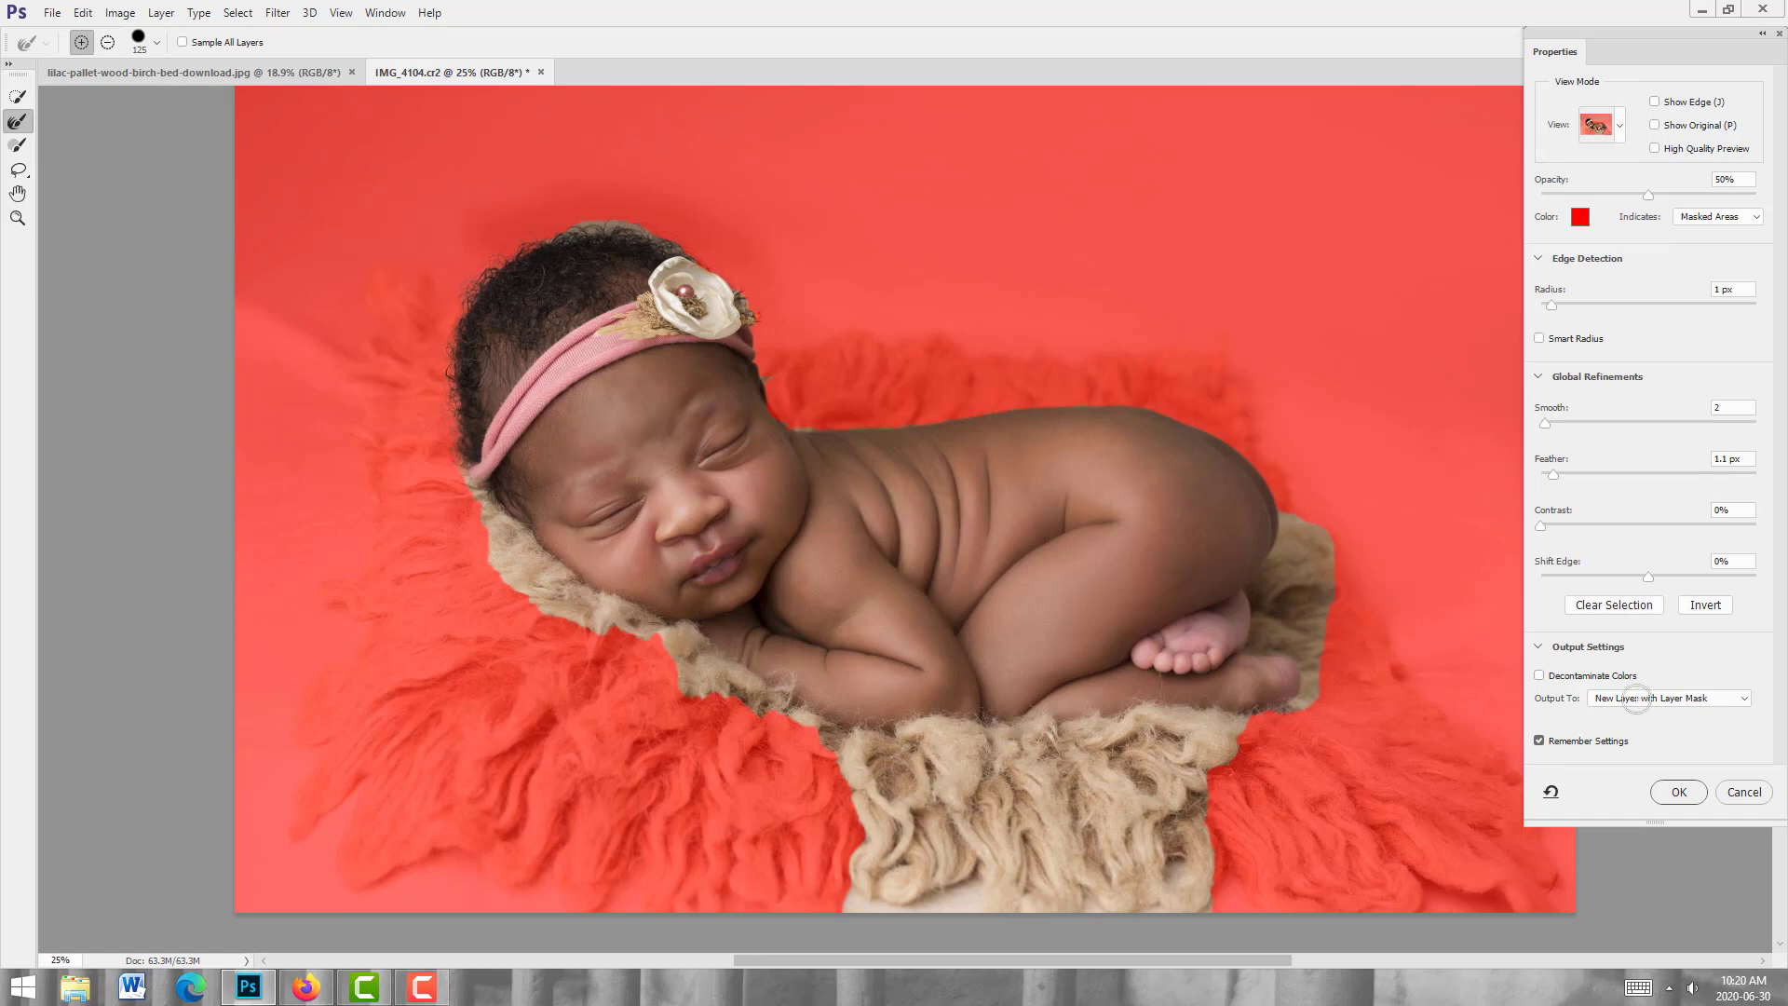
click(1675, 792)
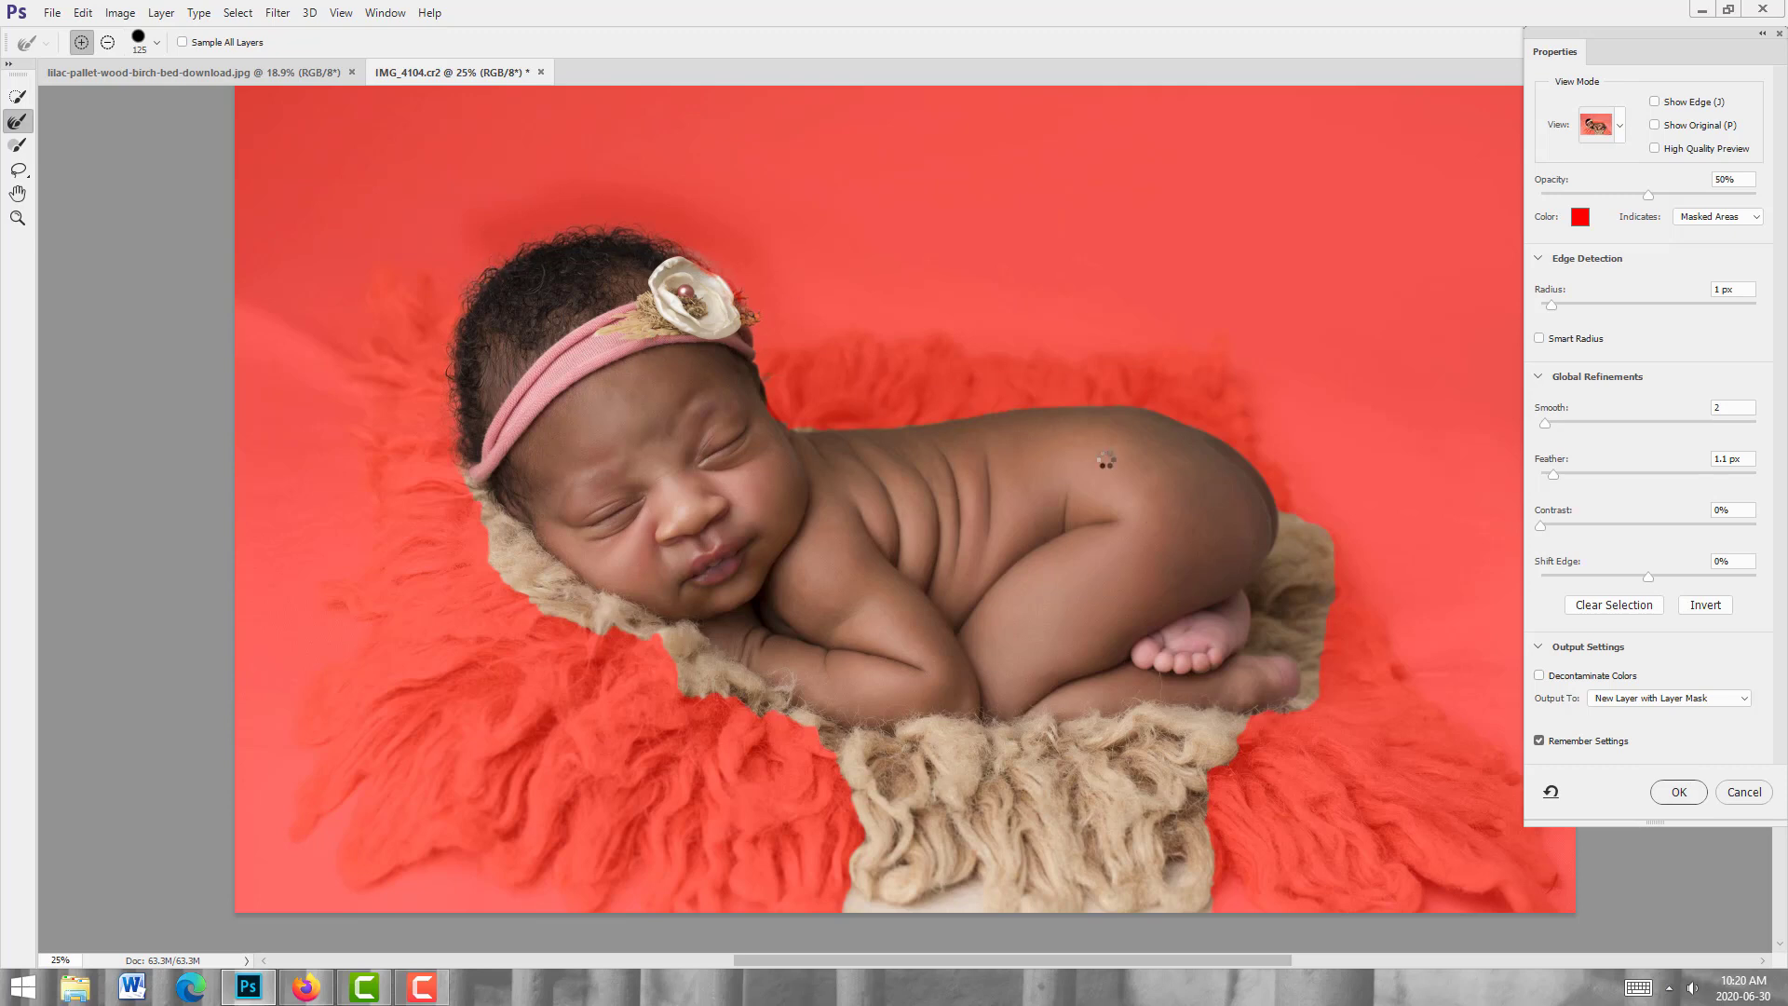
click(1678, 792)
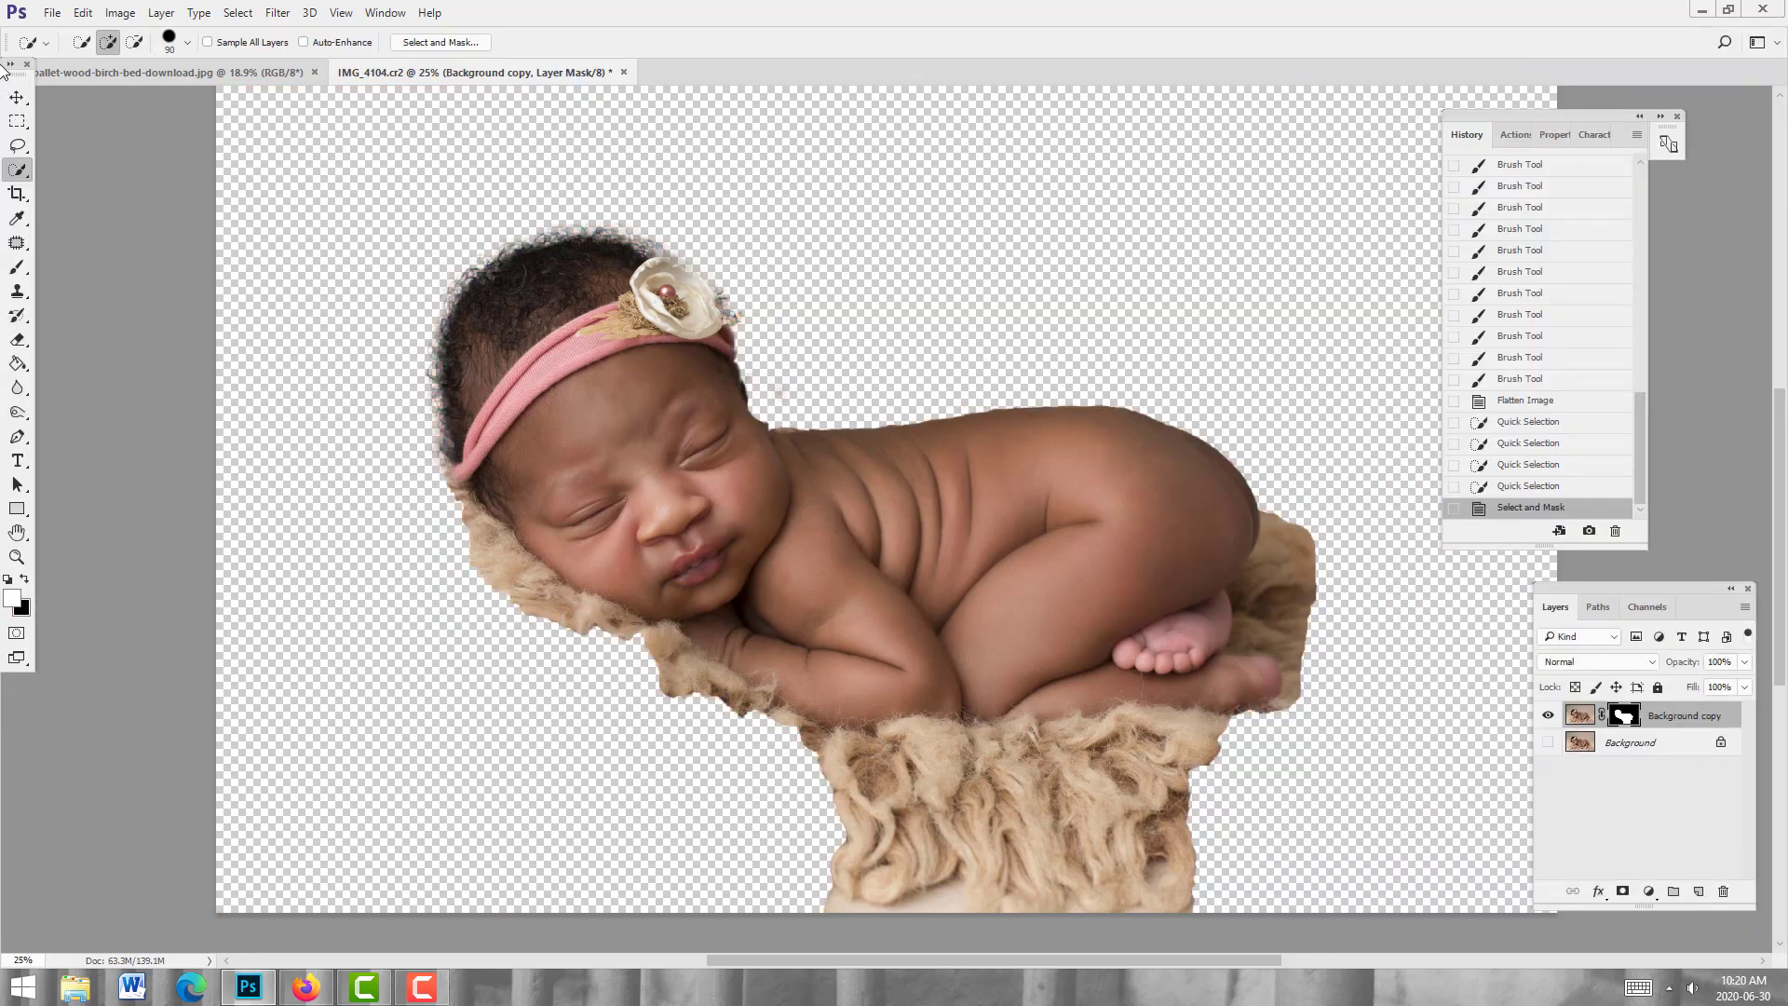
Step: Move the masked baby cutout into the lilac birch-bed backdrop document and position it over the bed
click(18, 96)
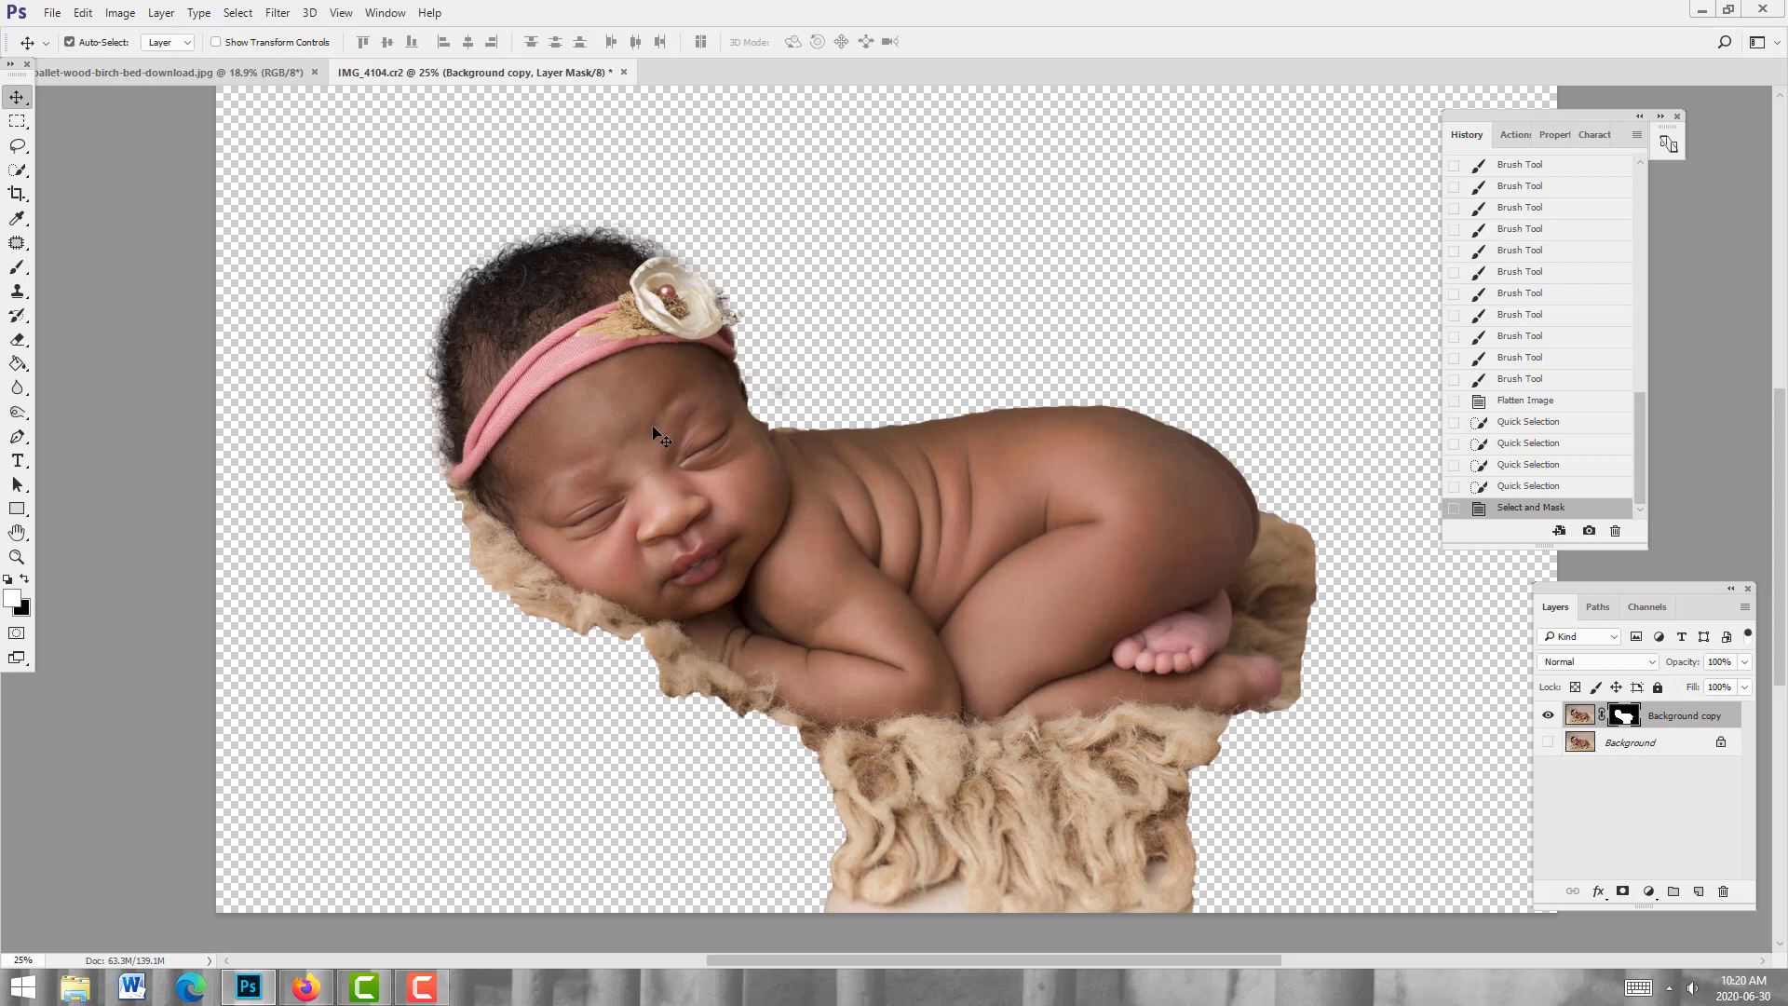
drag(654, 421, 993, 603)
drag(1120, 642, 913, 572)
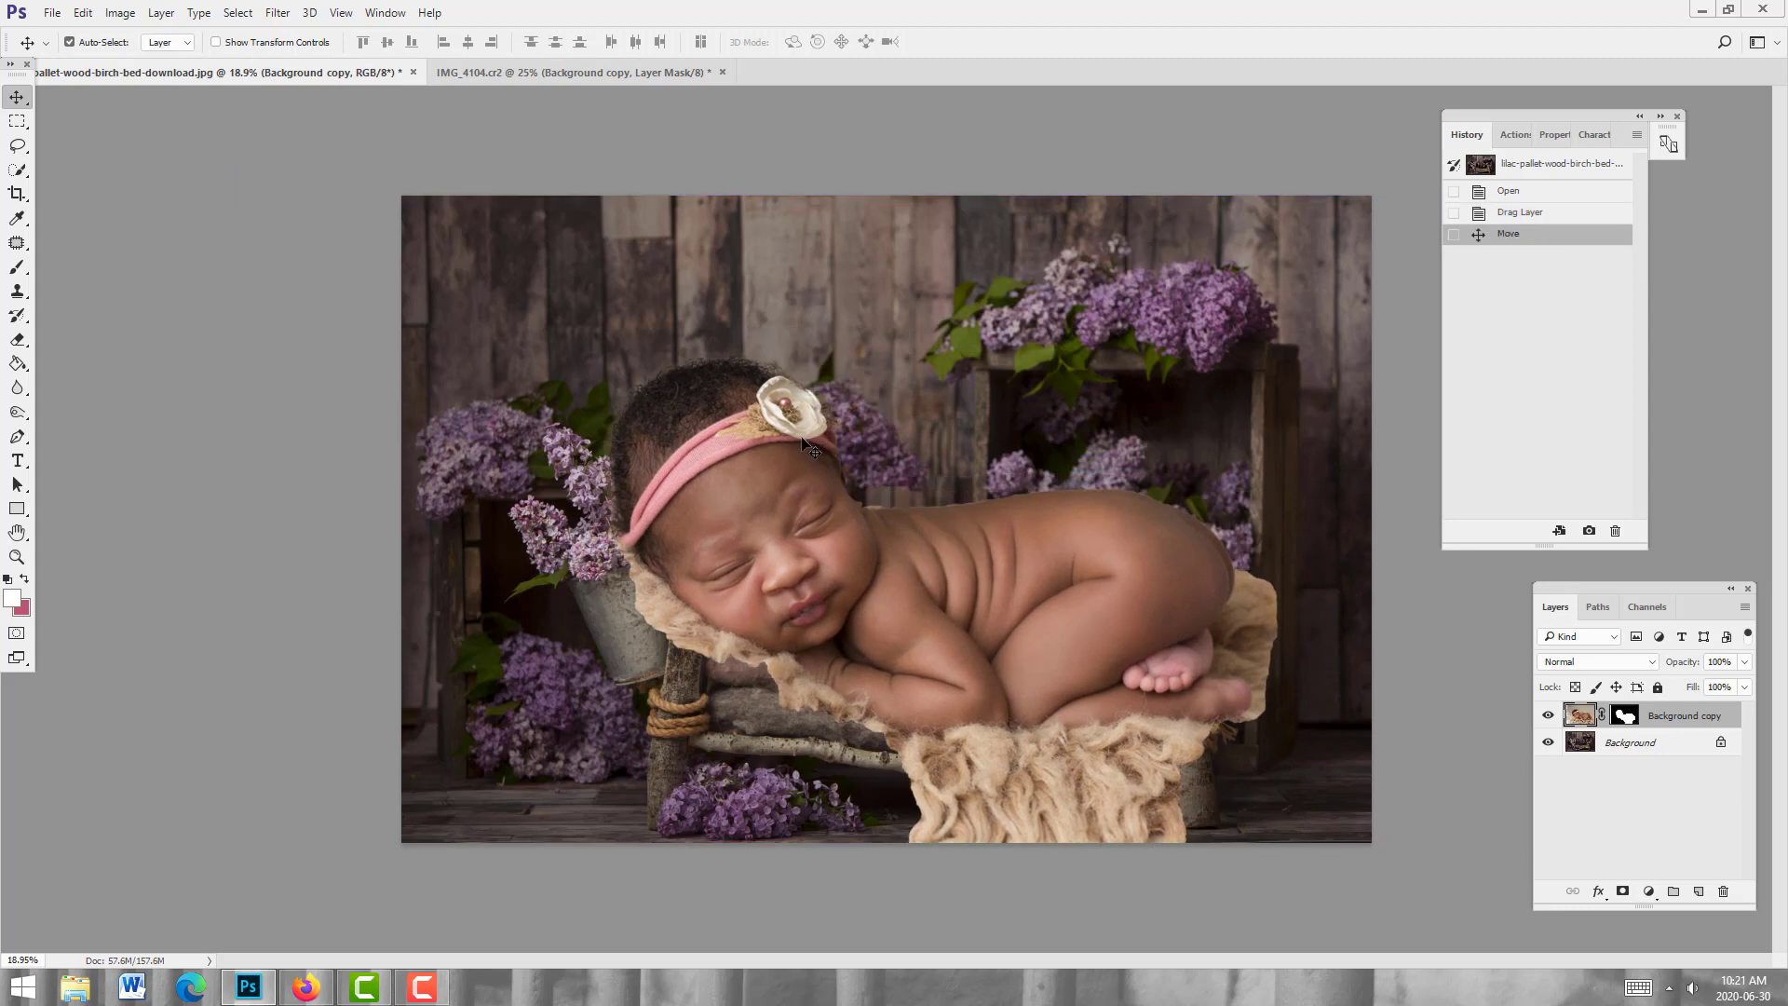
Step: Scale the baby cutout to about 58% and position it over the blankets on the birch bed
key(ctrl+t)
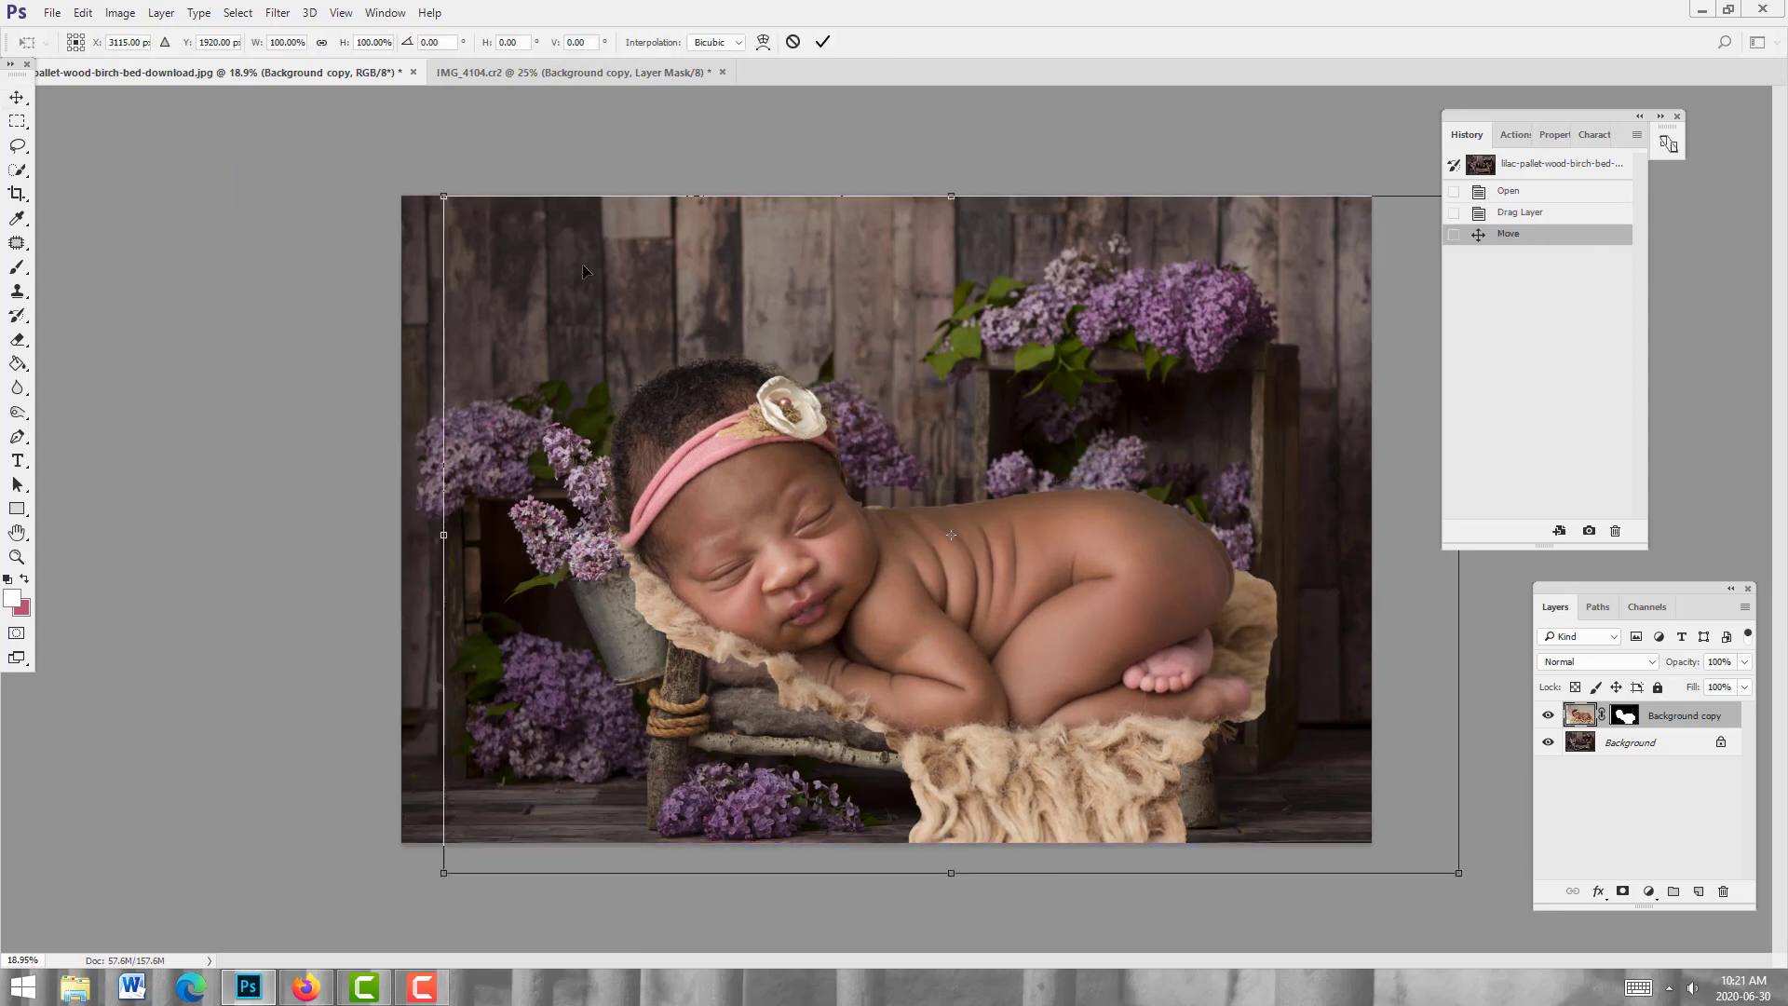
drag(442, 194, 969, 557)
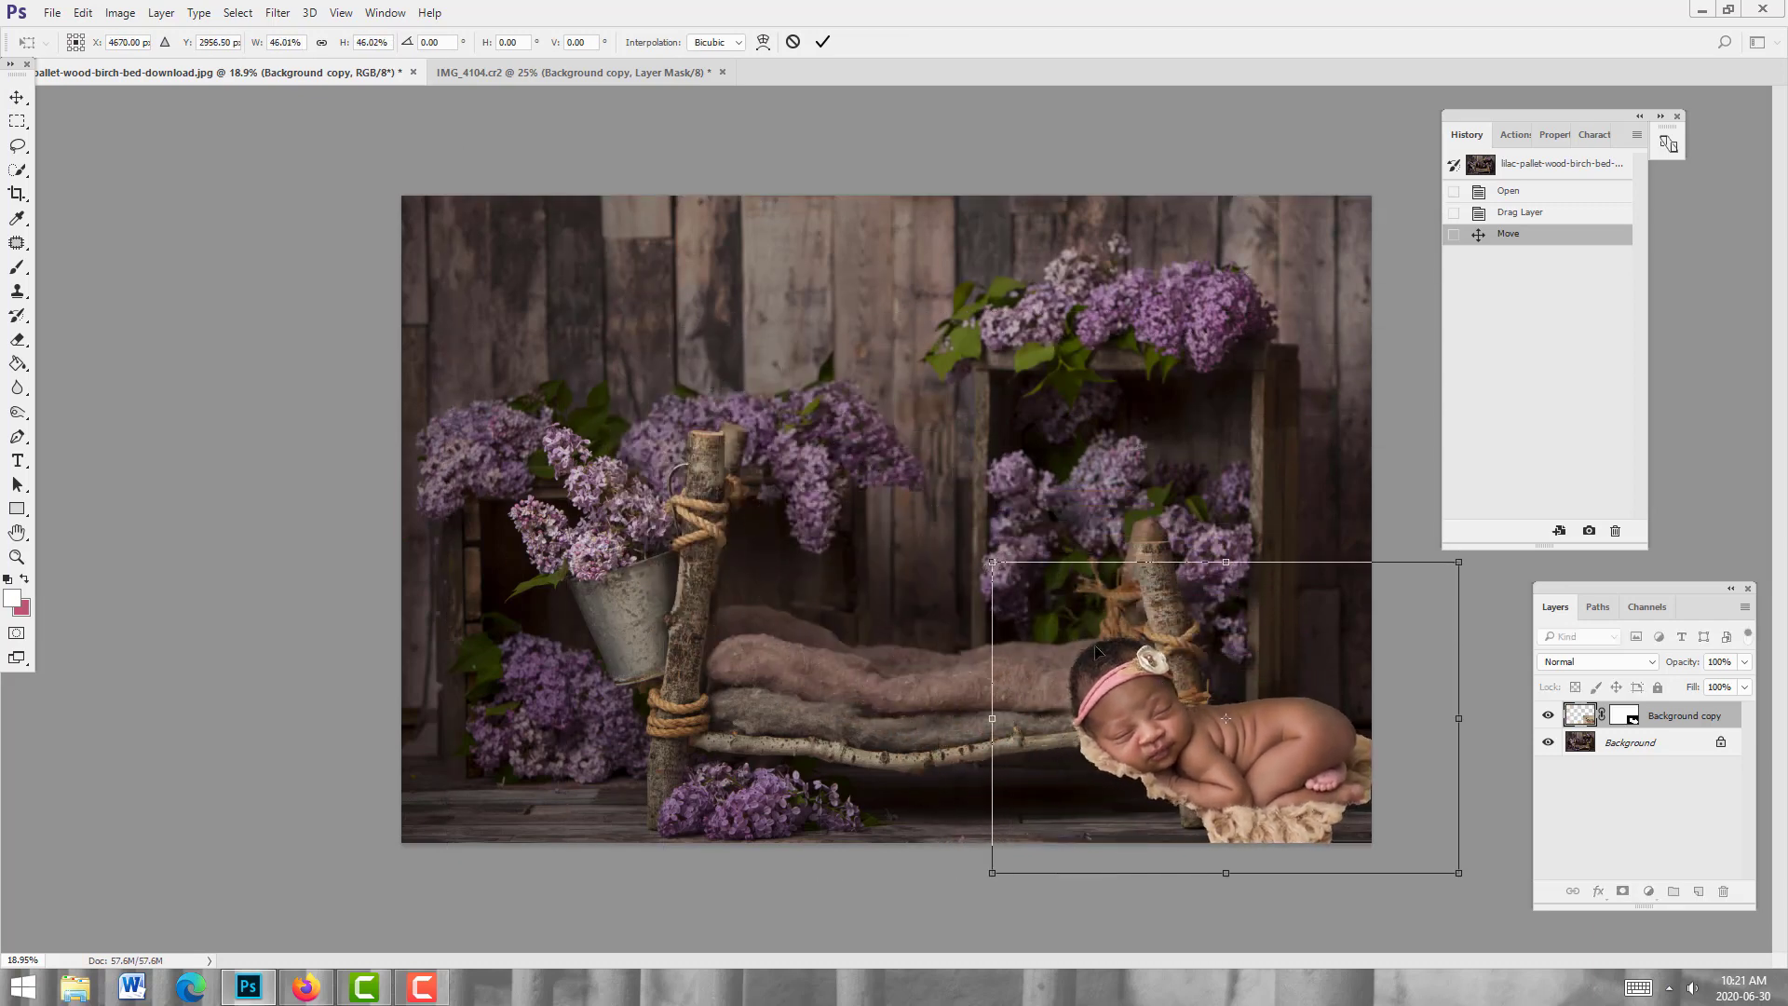
drag(1141, 678, 834, 576)
drag(683, 453, 659, 441)
drag(1150, 438, 1288, 437)
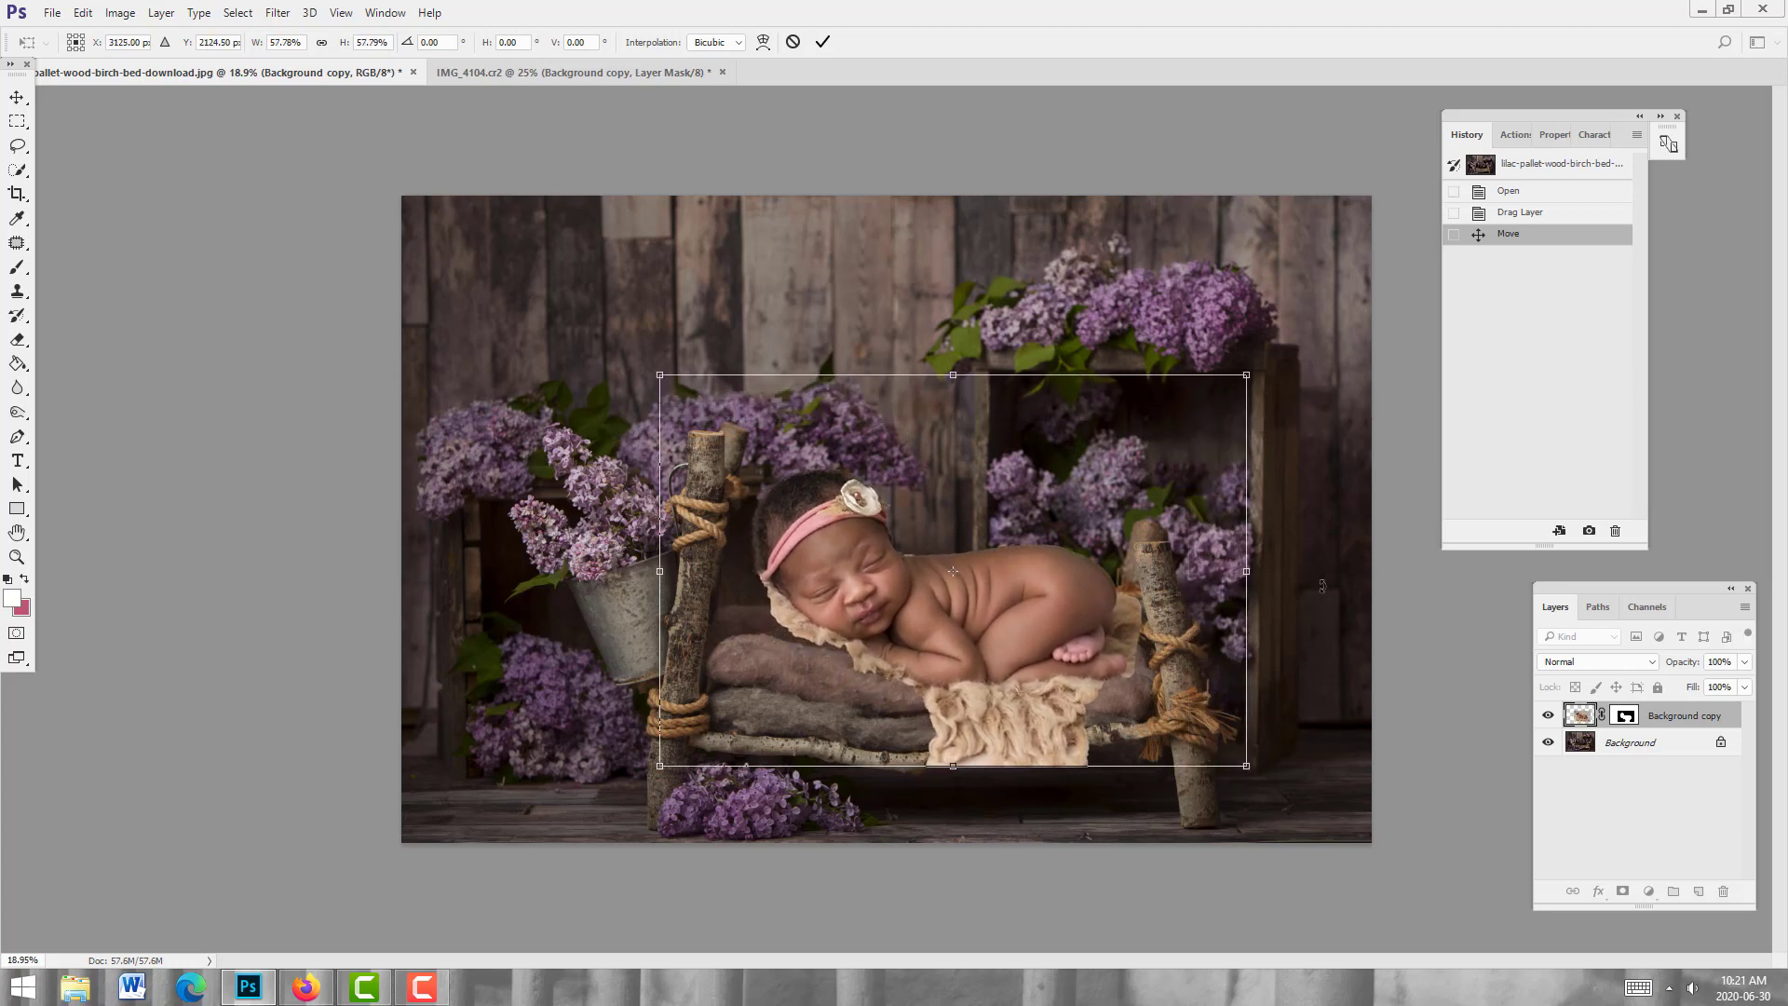
Step: Rotate the cutout to about -4.32°, fine-tune its scale to about 54.4%, and settle it on the bed blankets
drag(1322, 584, 1360, 545)
drag(889, 579, 874, 589)
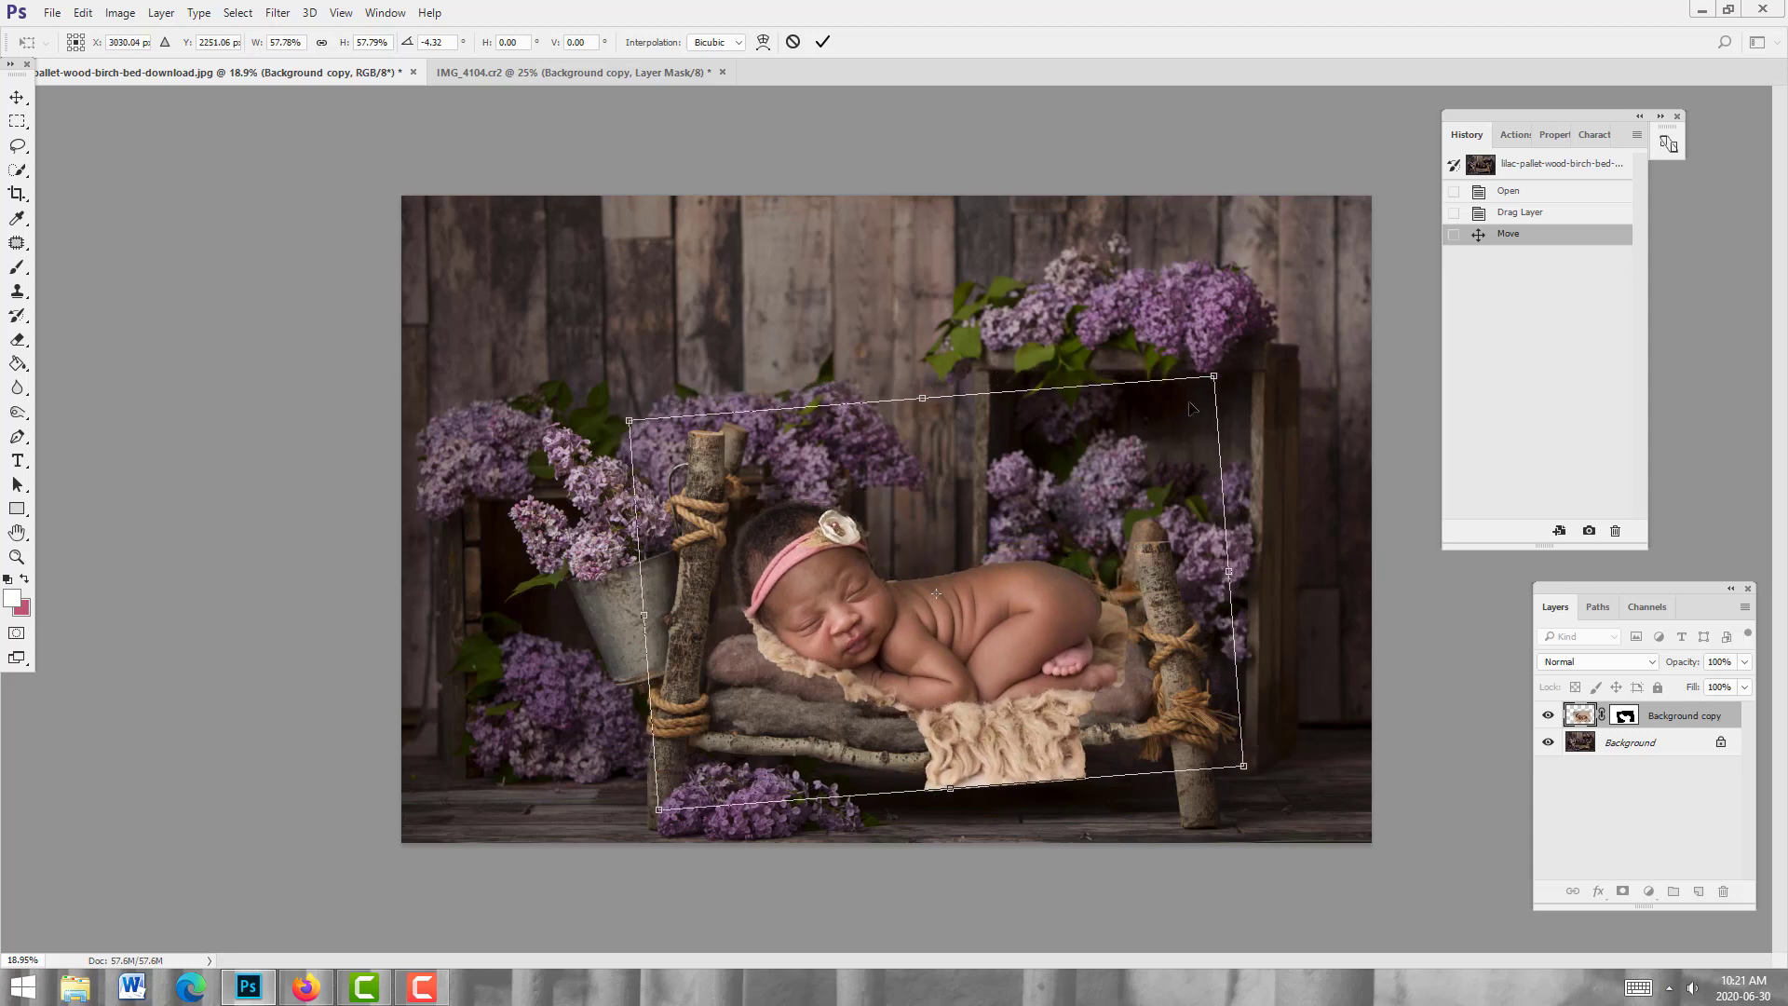
drag(1213, 377, 1198, 392)
drag(1070, 596, 1065, 600)
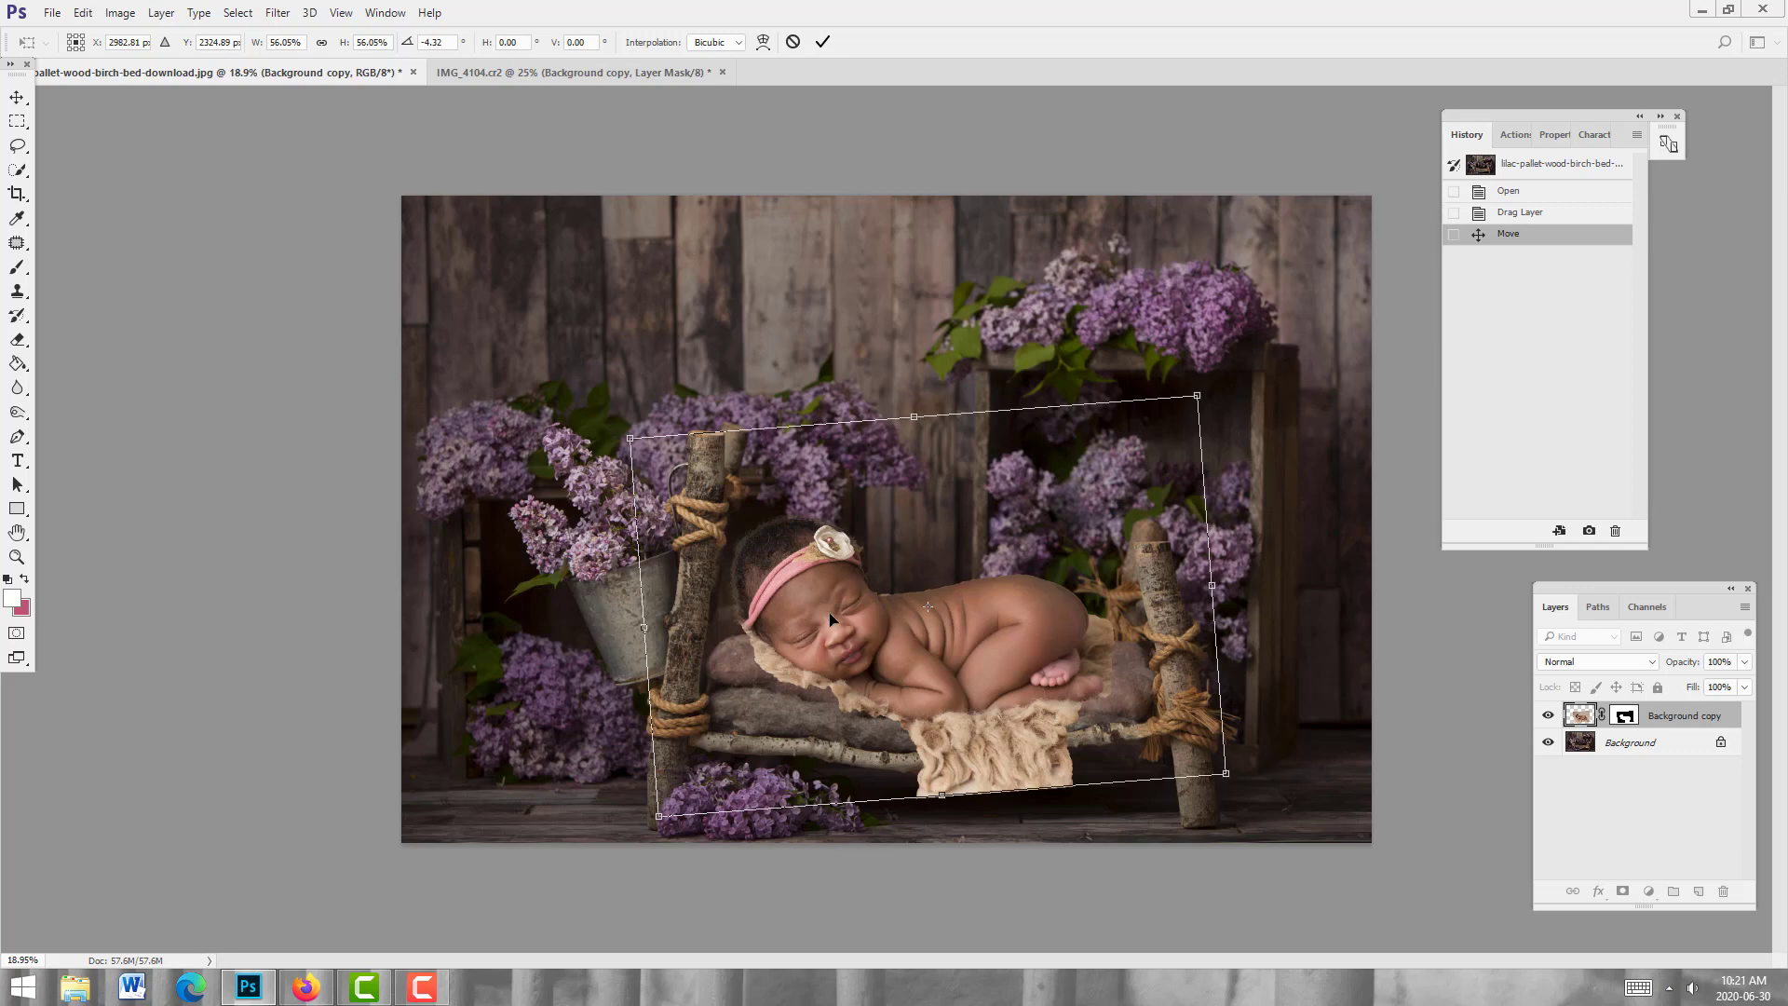
mouse_move(831, 619)
mouse_down()
mouse_move(899, 559)
mouse_move(826, 614)
mouse_up()
drag(1064, 657, 1066, 652)
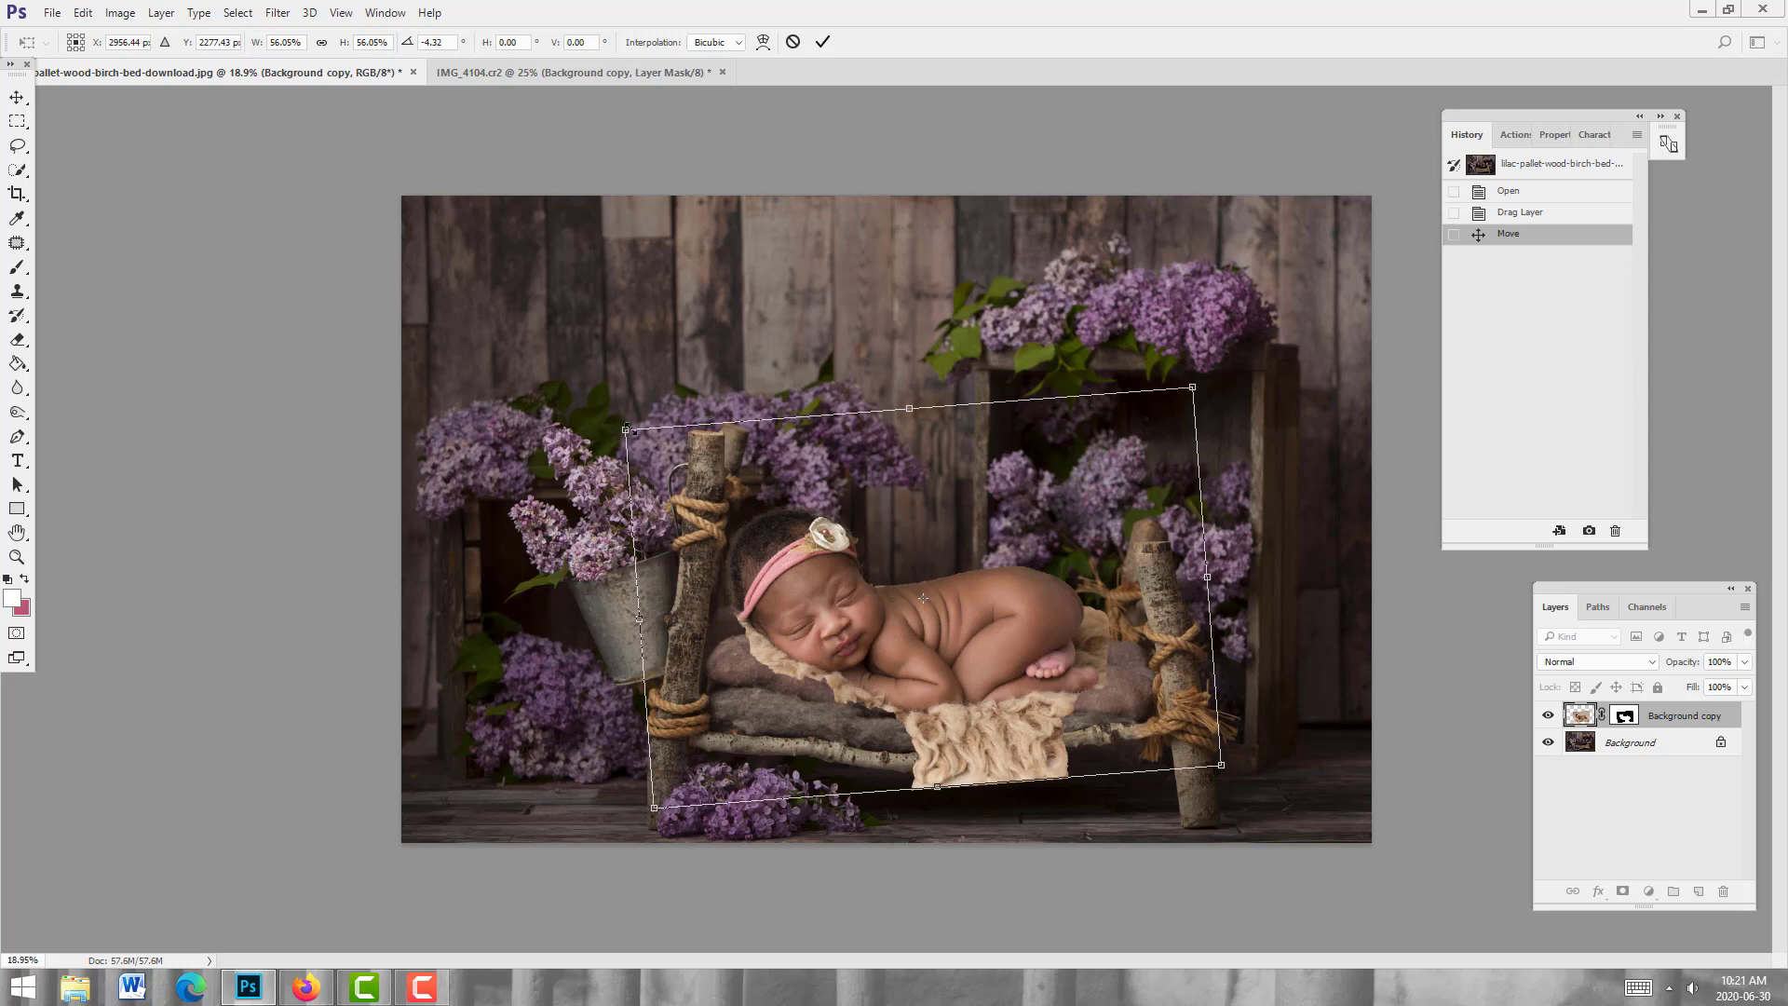
drag(626, 429, 652, 429)
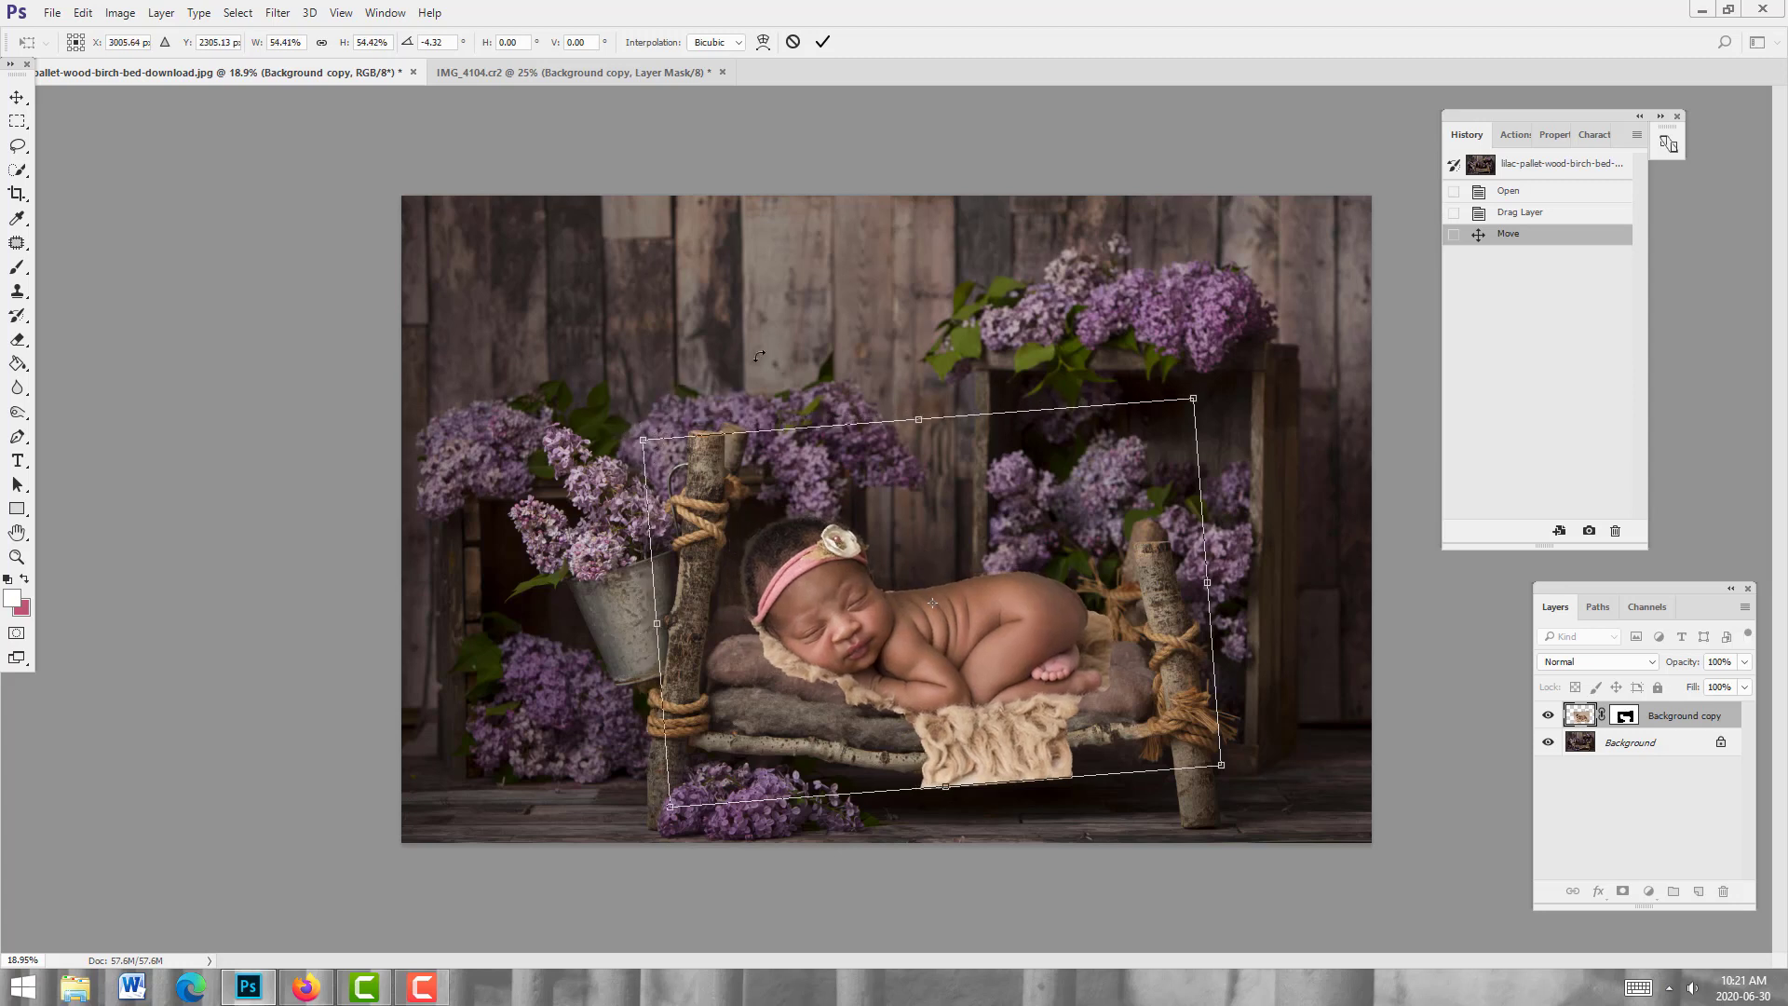
click(823, 40)
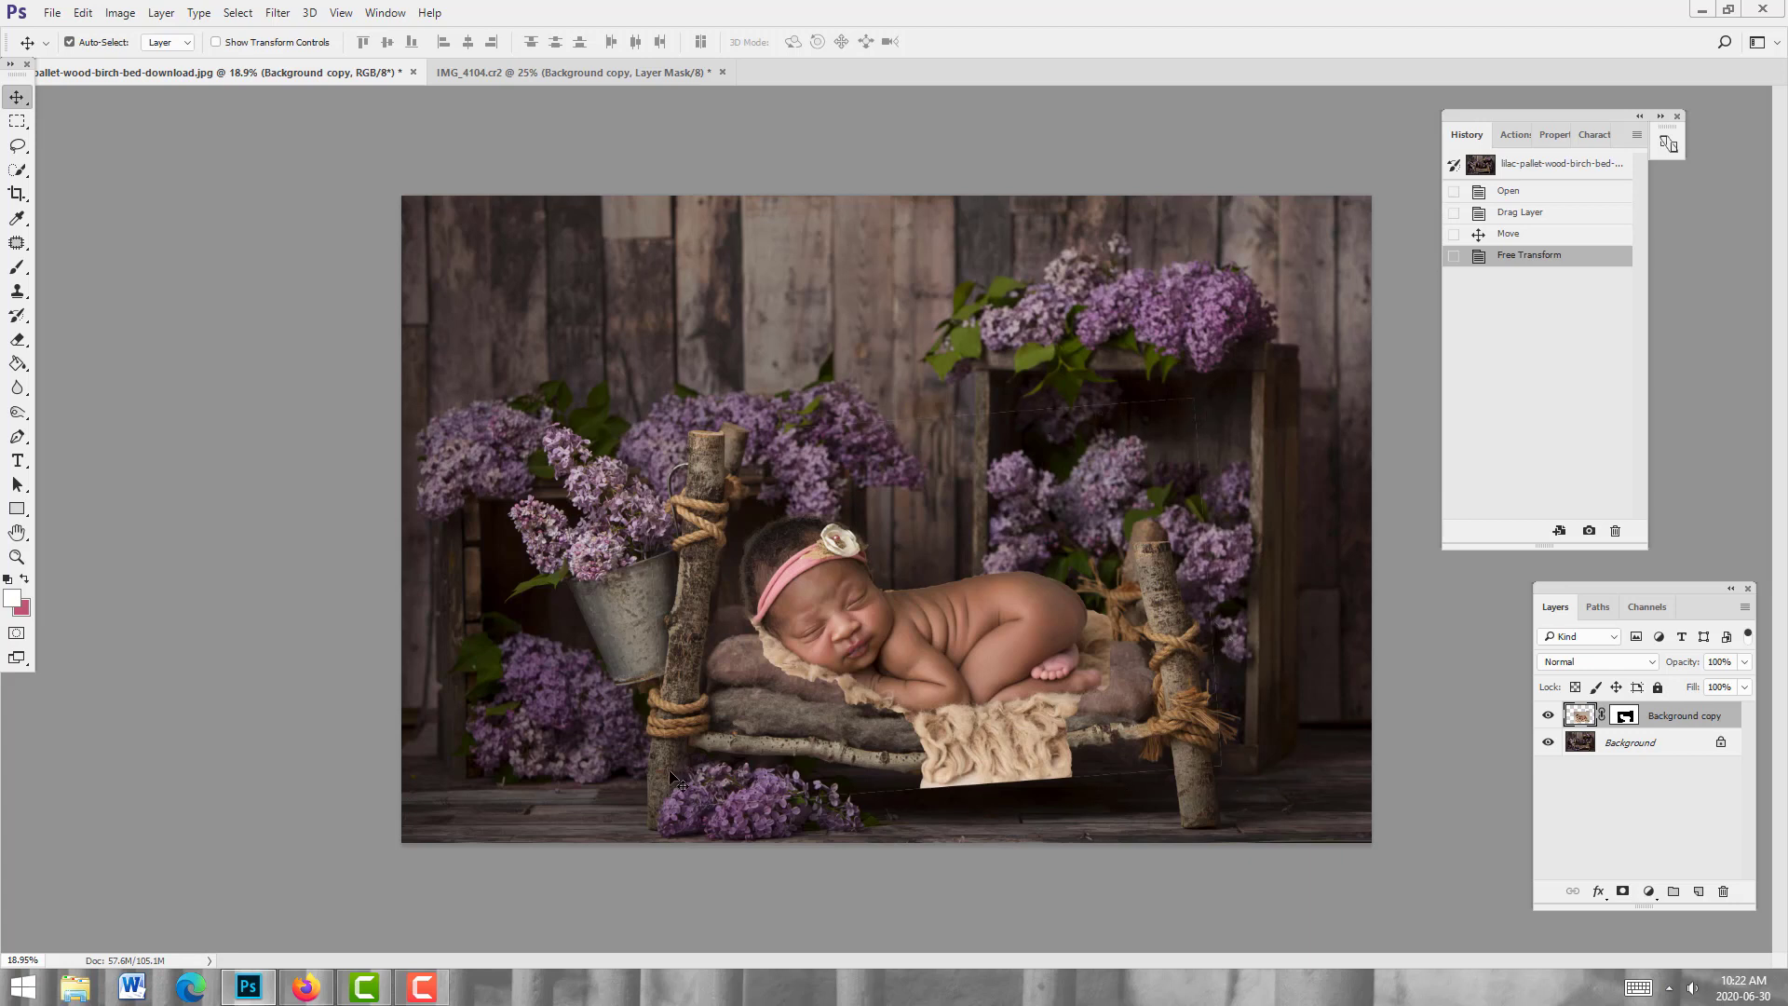
Step: Paint out the faint frame line around the cutout on its layer mask with a black brush at 100% opacity and flow
click(18, 558)
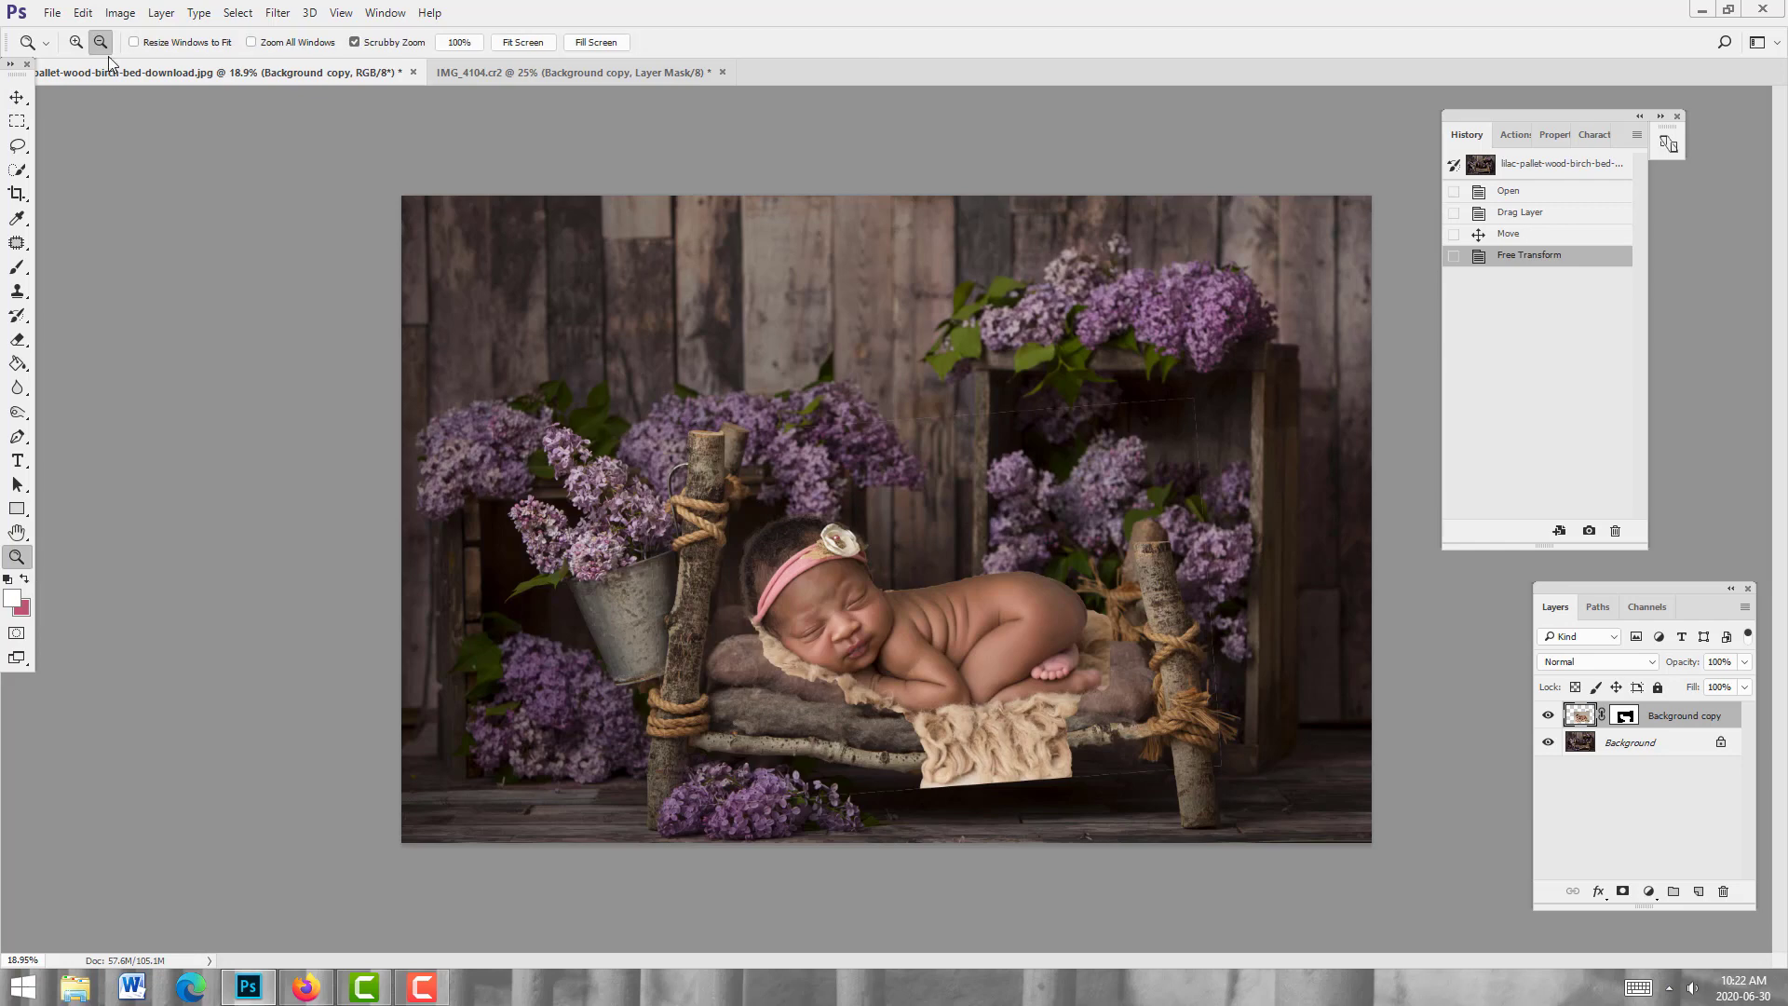
click(1221, 495)
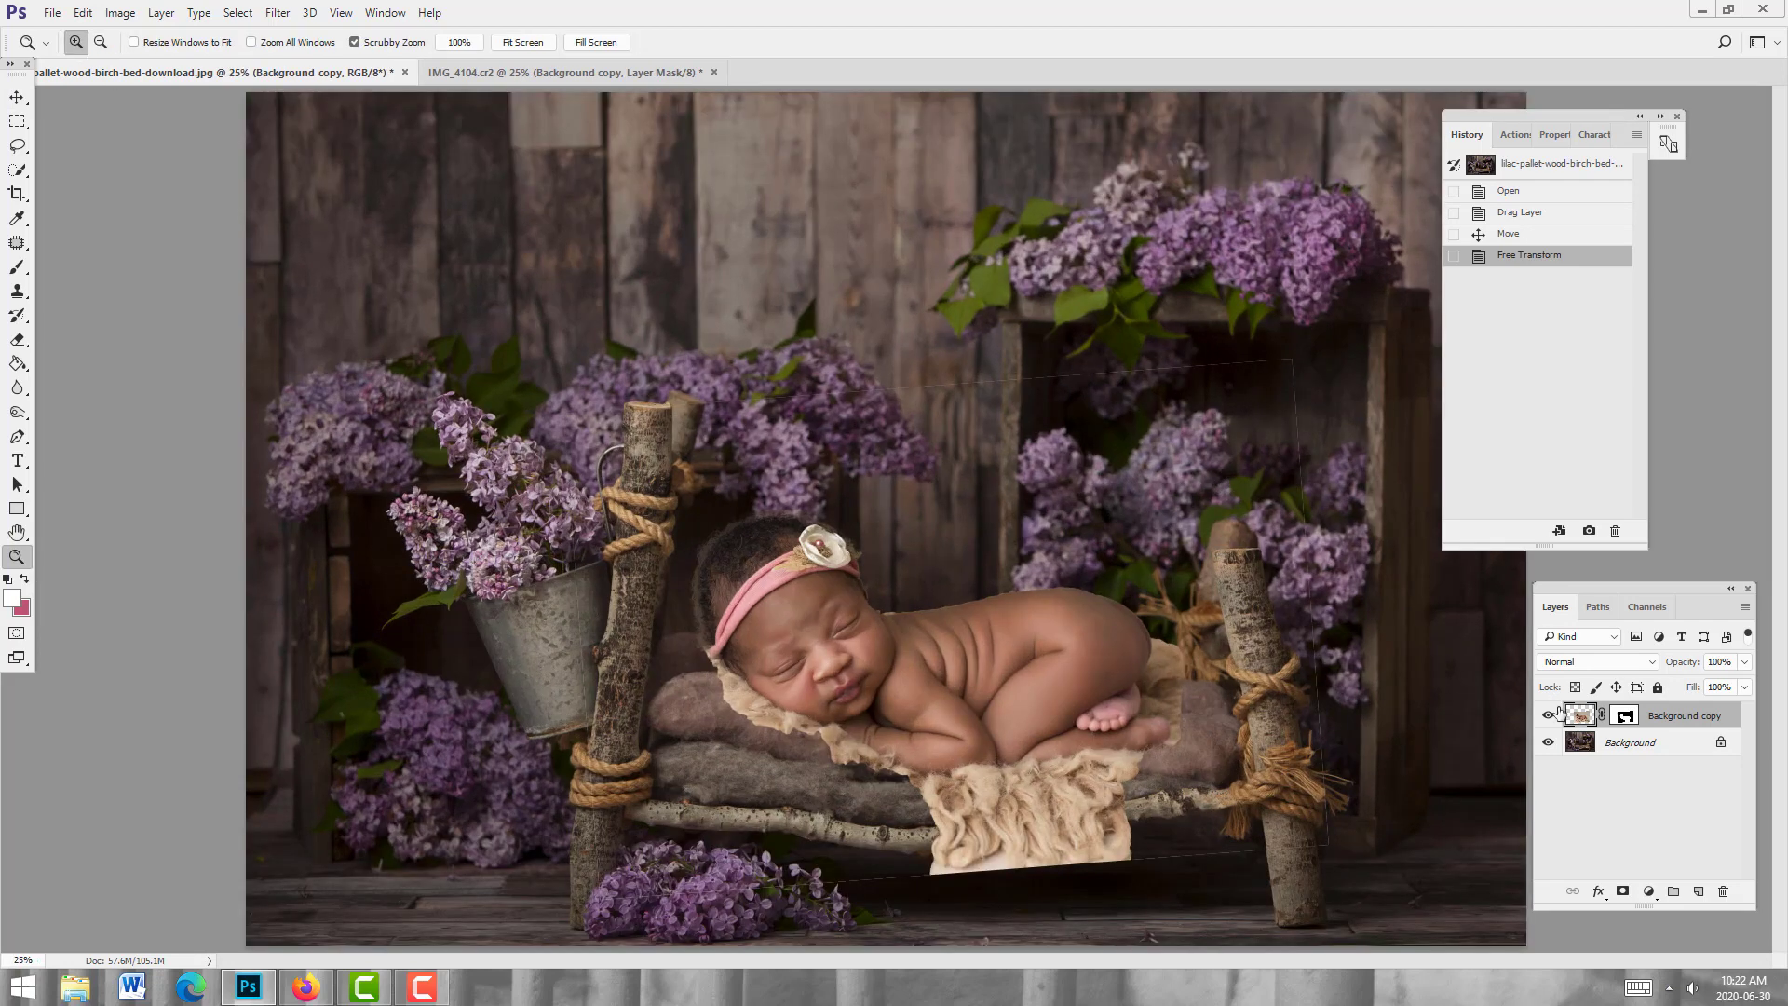
click(1624, 719)
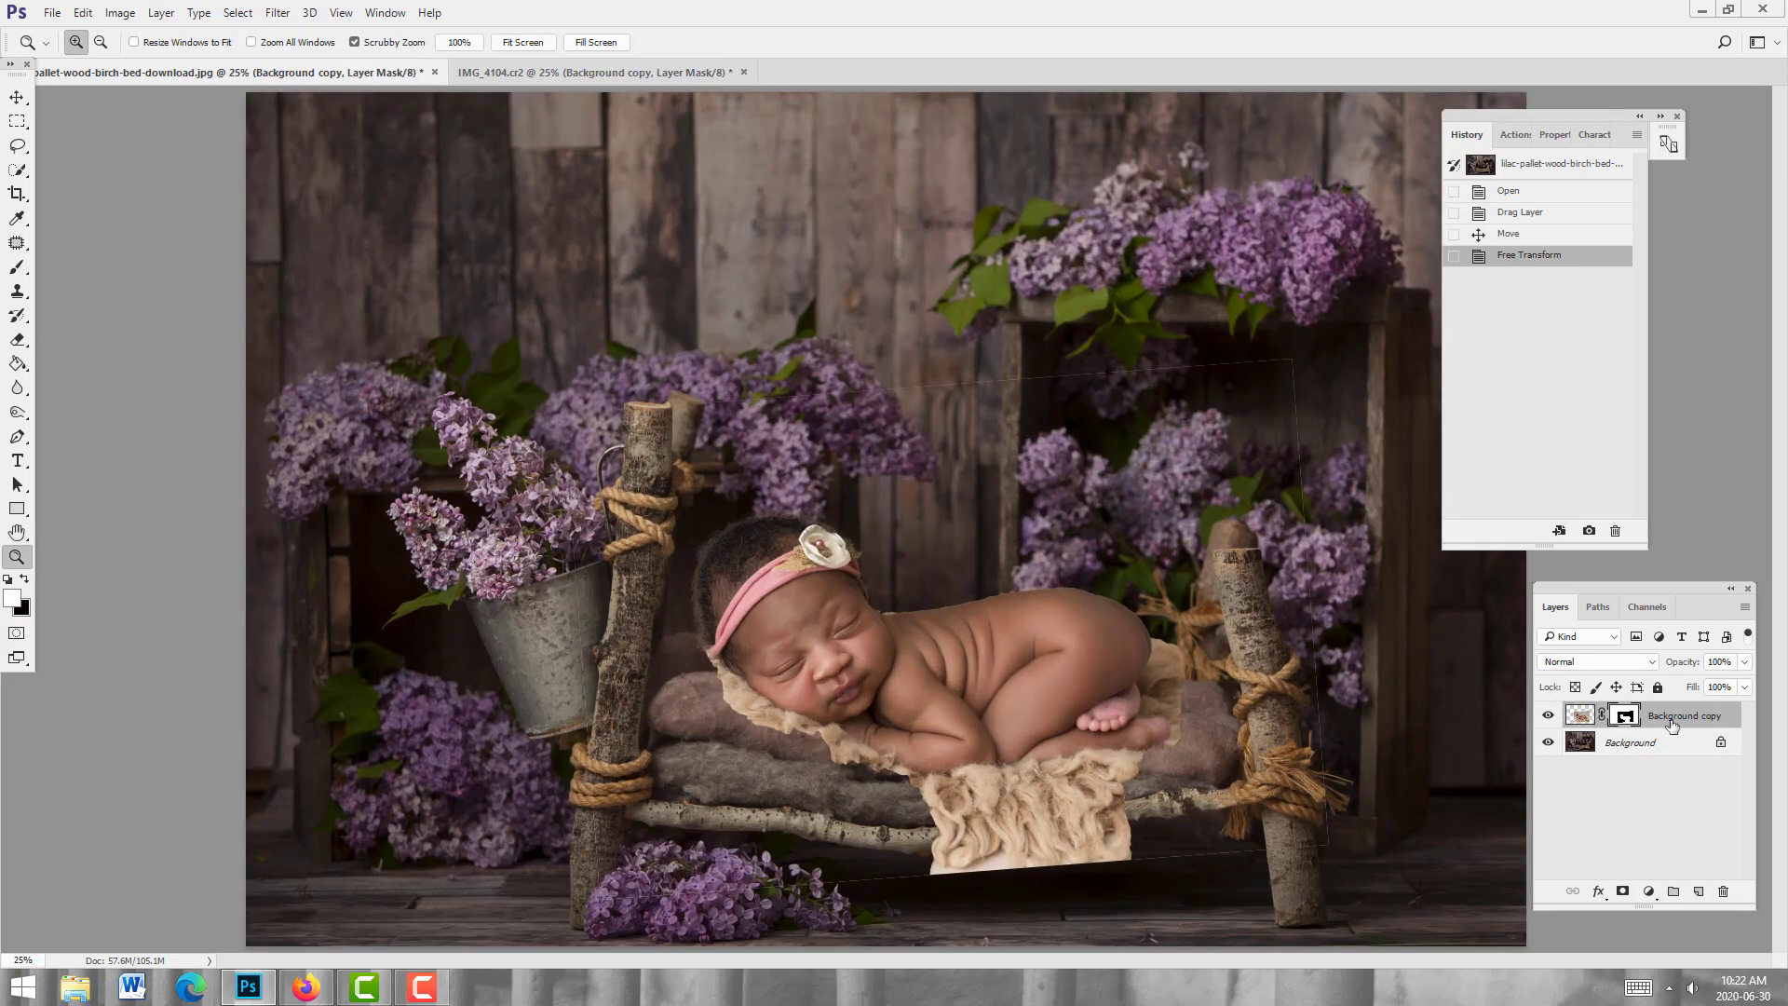
click(26, 578)
click(17, 267)
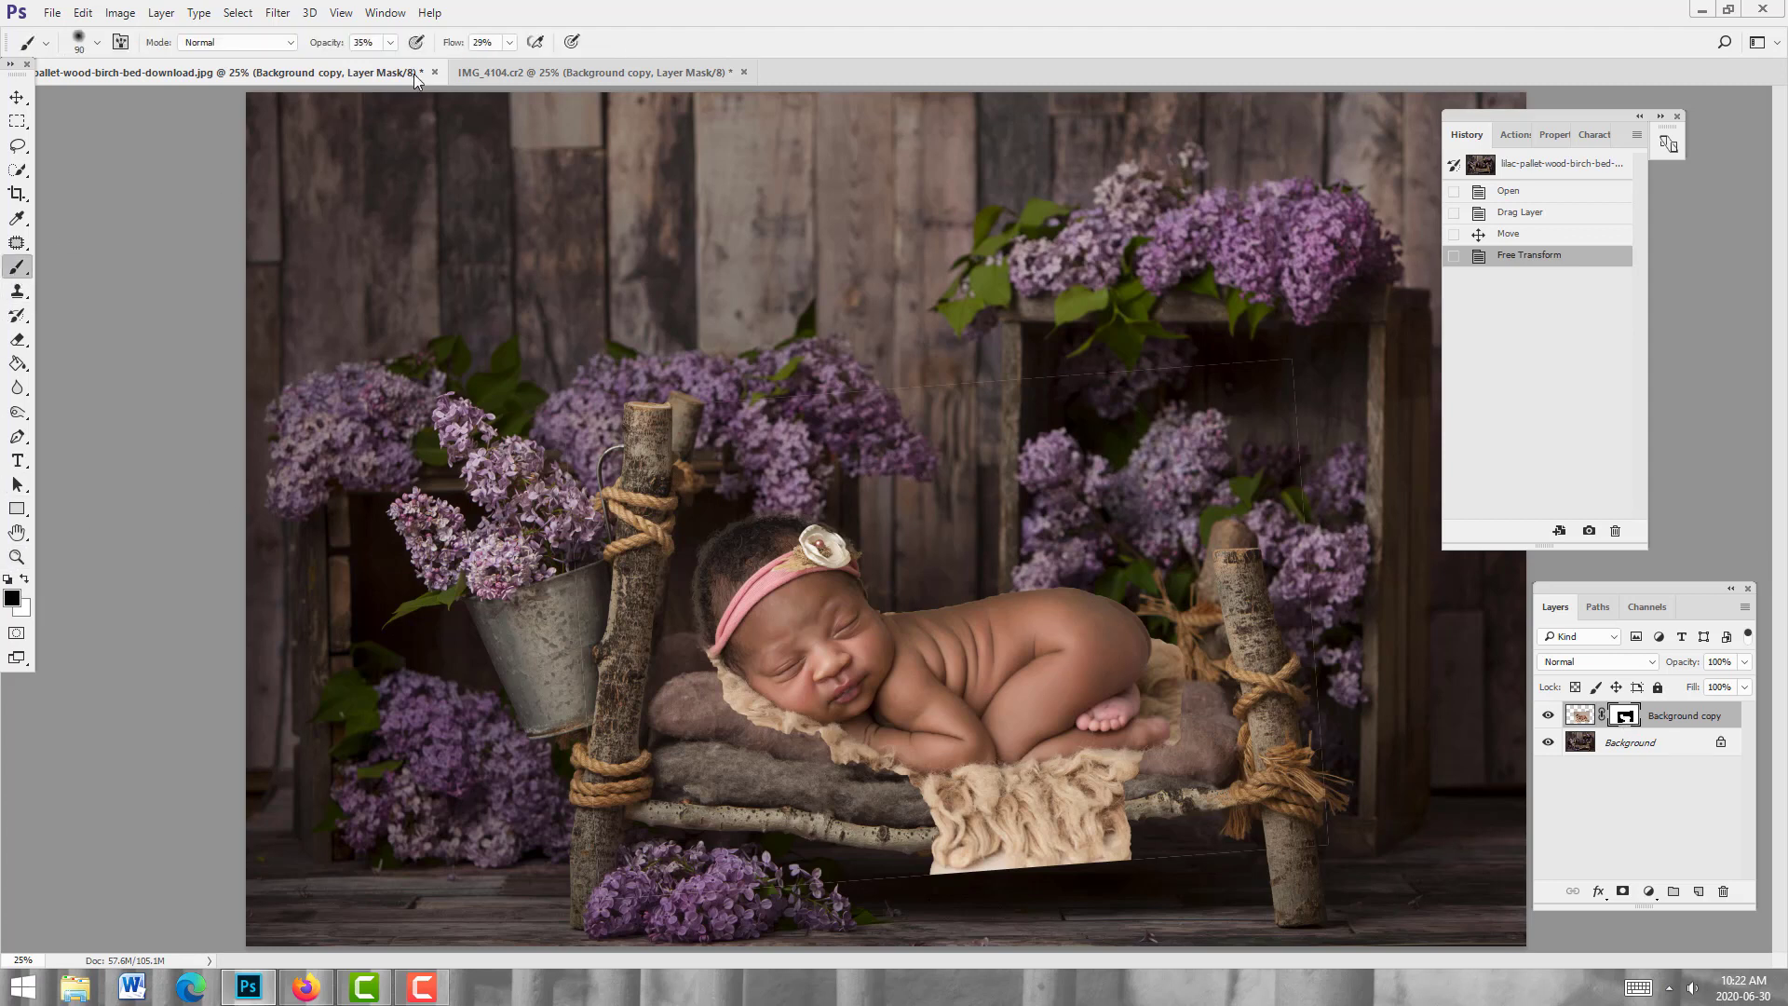
click(390, 48)
drag(392, 67, 570, 65)
click(510, 42)
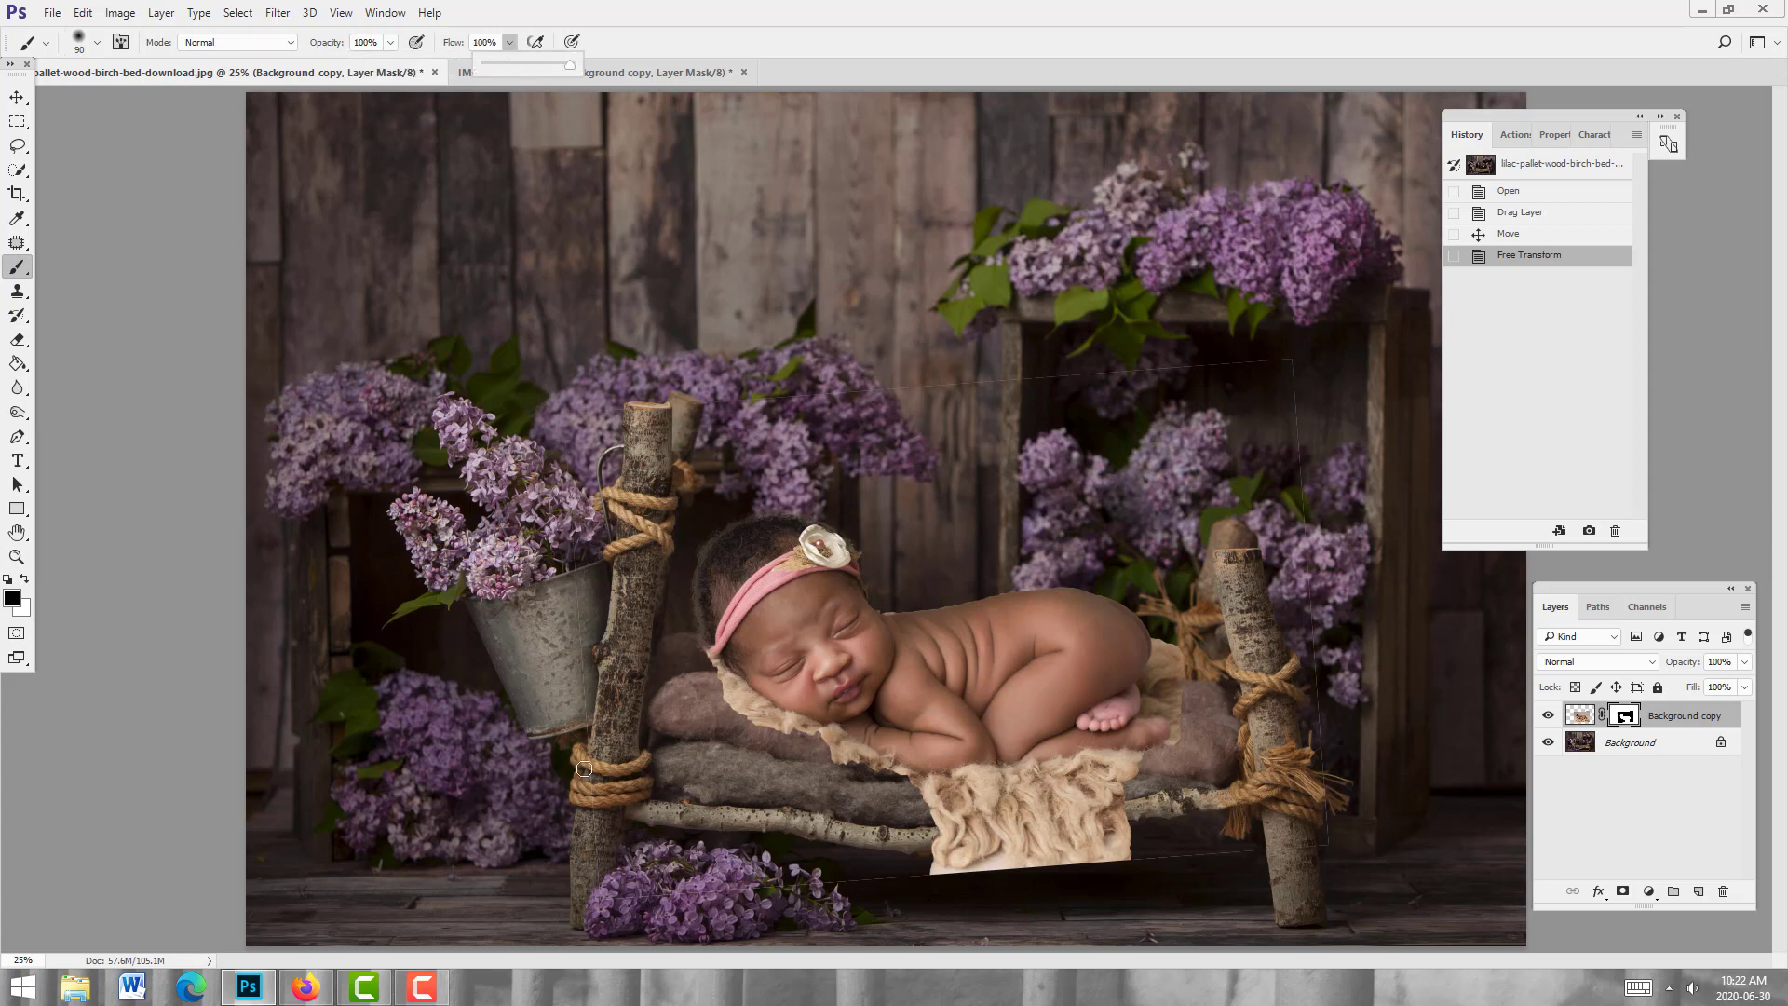
click(604, 862)
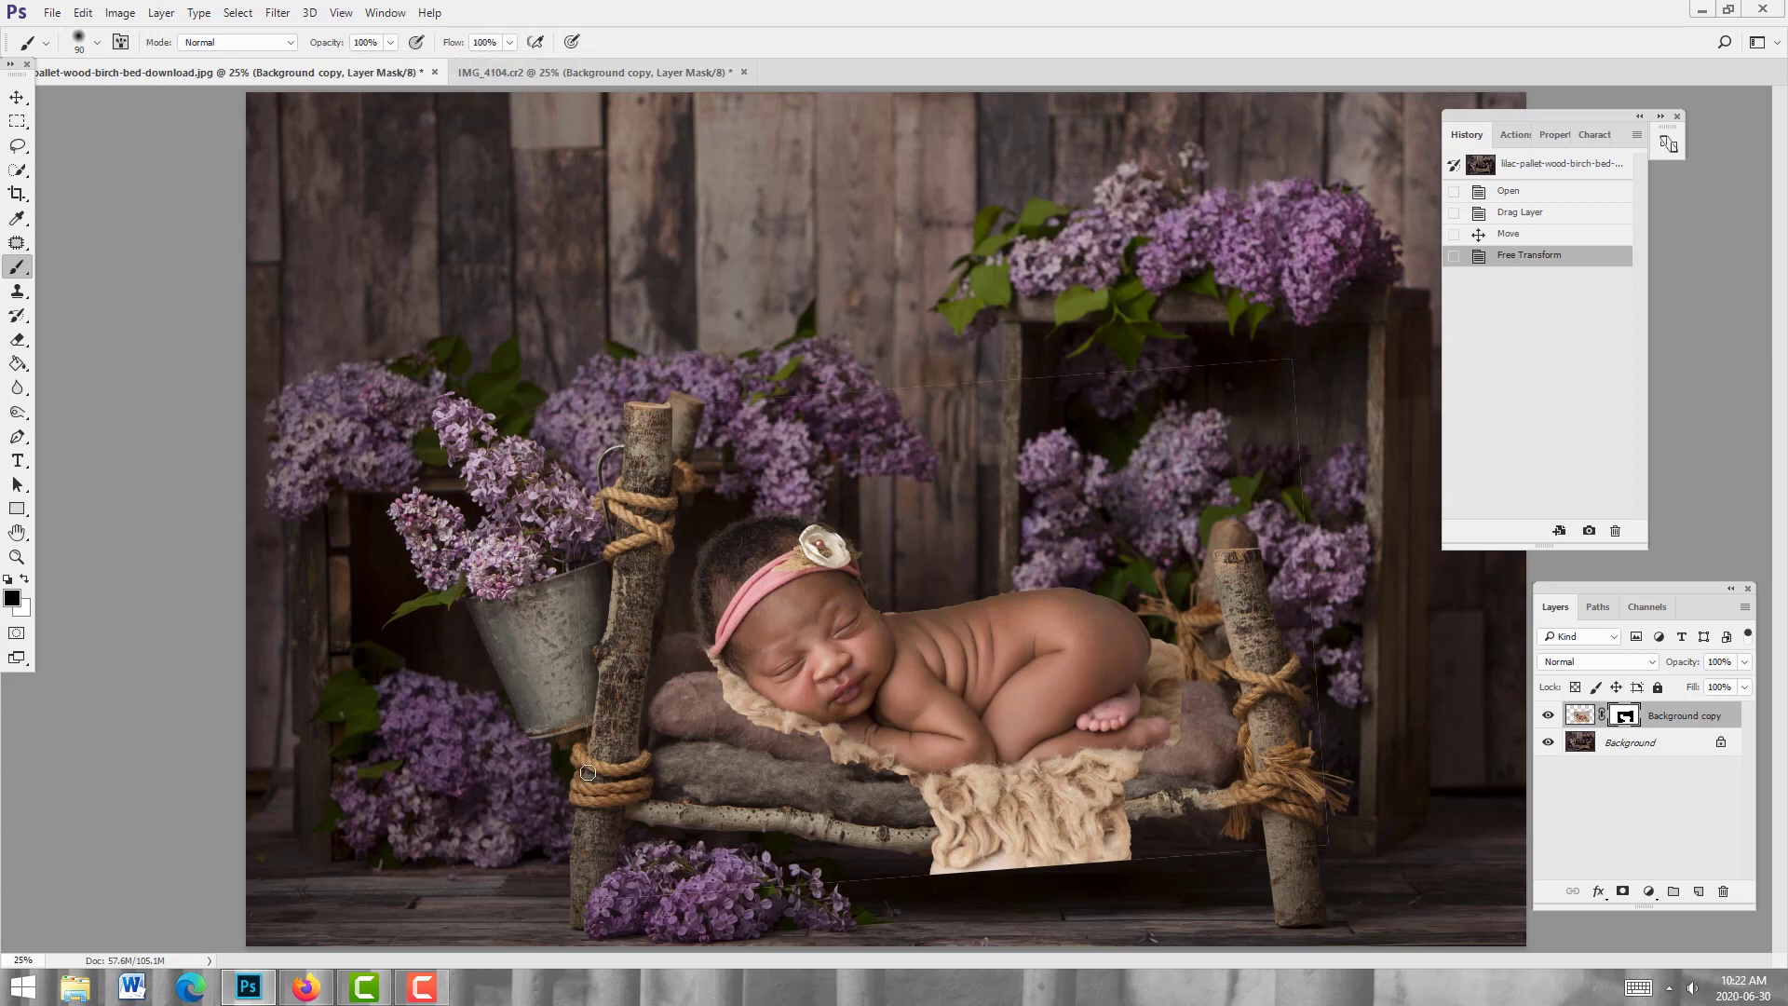
mouse_move(562, 417)
mouse_down()
mouse_move(1293, 354)
mouse_move(1260, 369)
mouse_move(1296, 445)
mouse_move(1293, 405)
mouse_up()
mouse_move(1314, 667)
mouse_down()
mouse_move(1331, 725)
mouse_move(1315, 834)
mouse_move(1249, 850)
mouse_move(1195, 831)
mouse_move(1222, 861)
mouse_move(1136, 860)
mouse_move(1122, 882)
mouse_move(577, 900)
mouse_move(617, 897)
mouse_up()
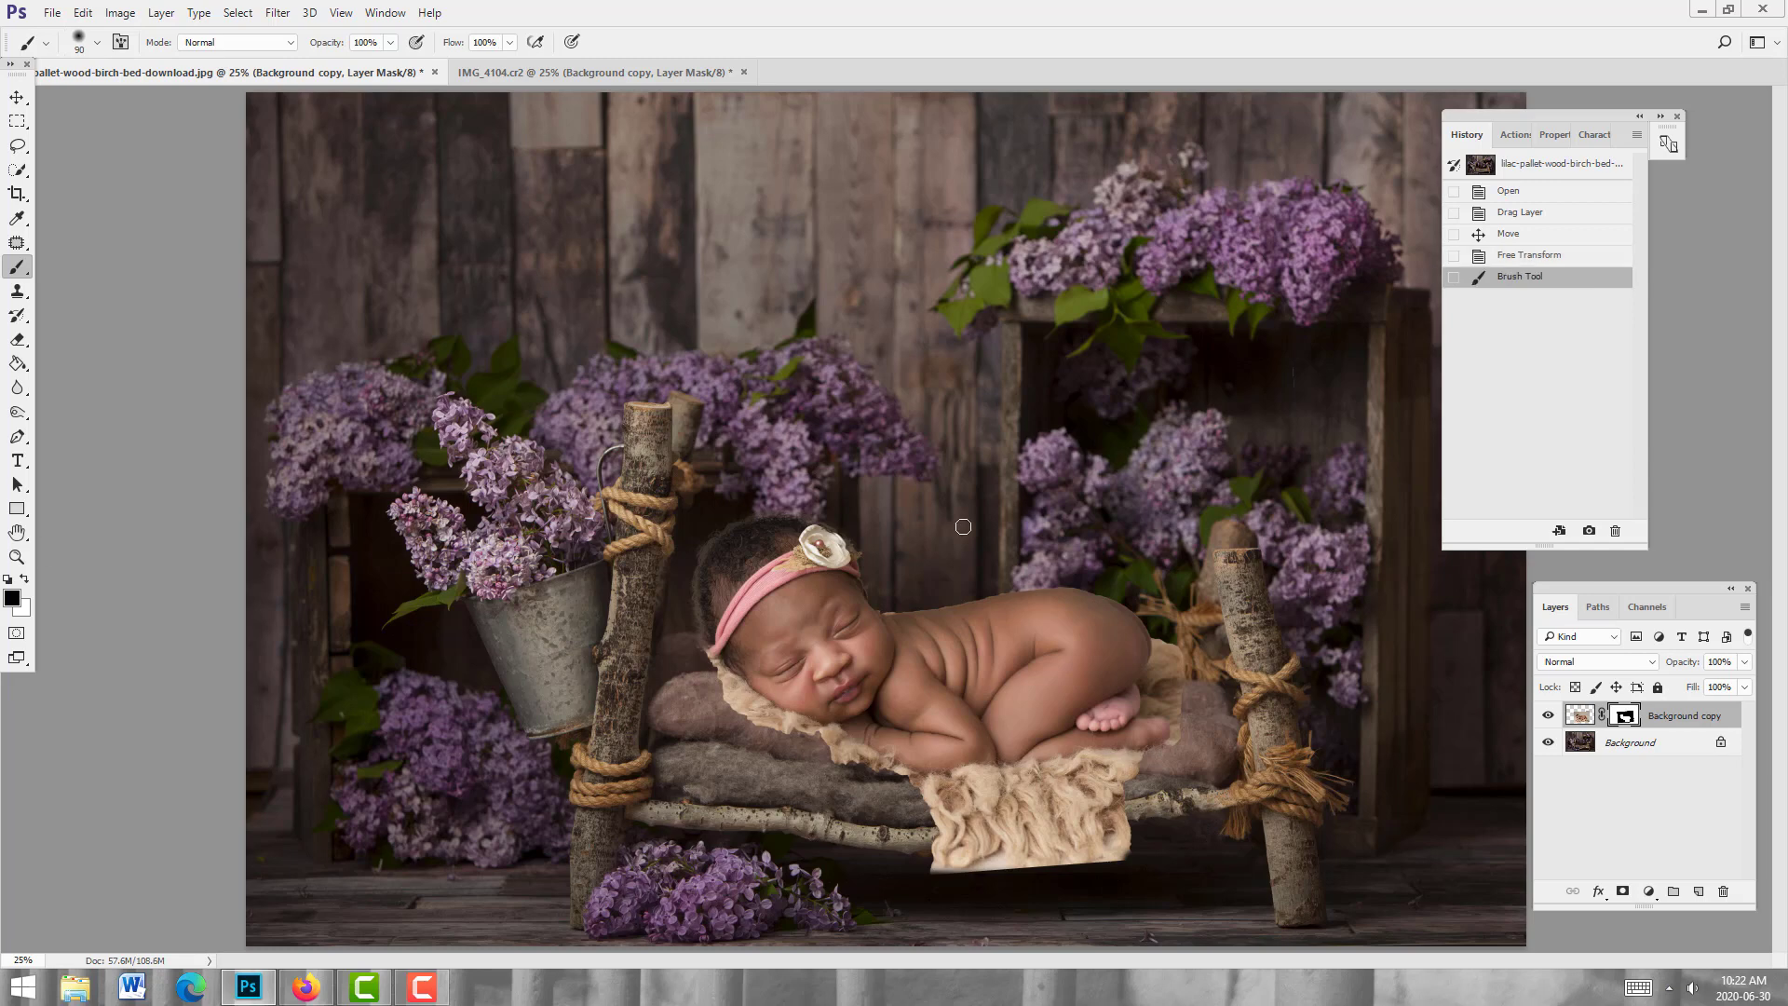
Step: Darken the cutout's image with the Camera Raw Filter by setting Exposure to -0.30
click(17, 556)
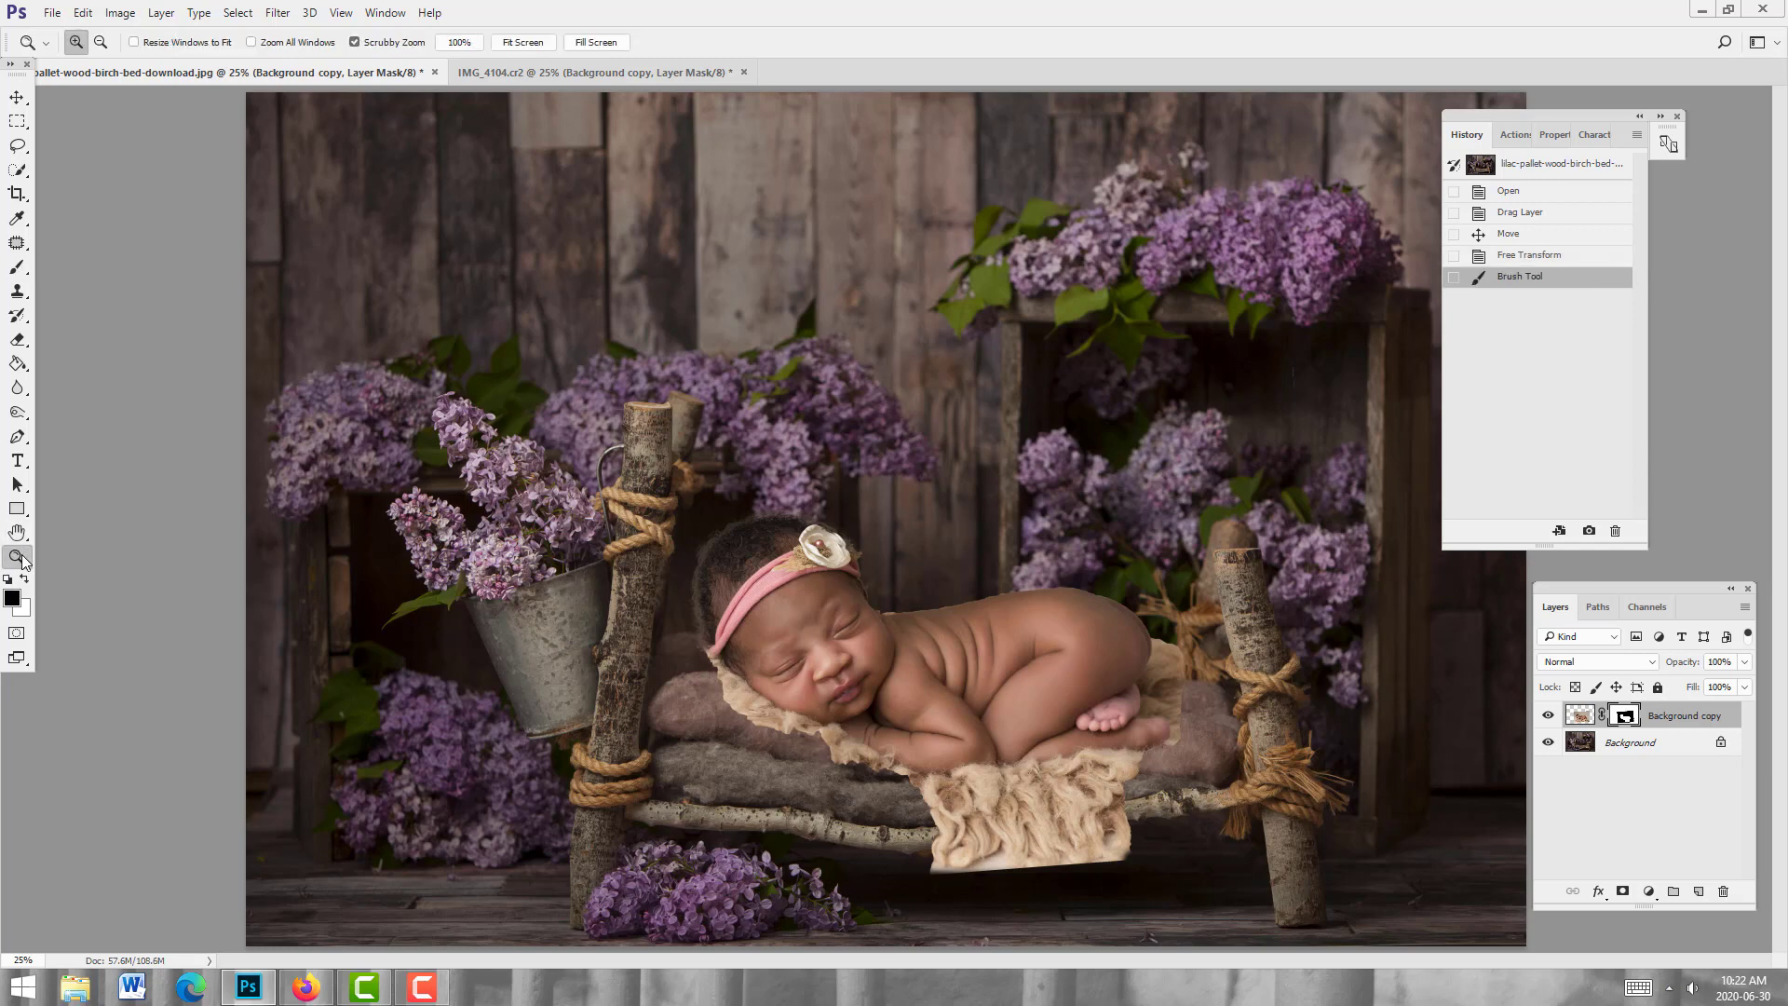
click(100, 42)
click(1008, 528)
click(1007, 528)
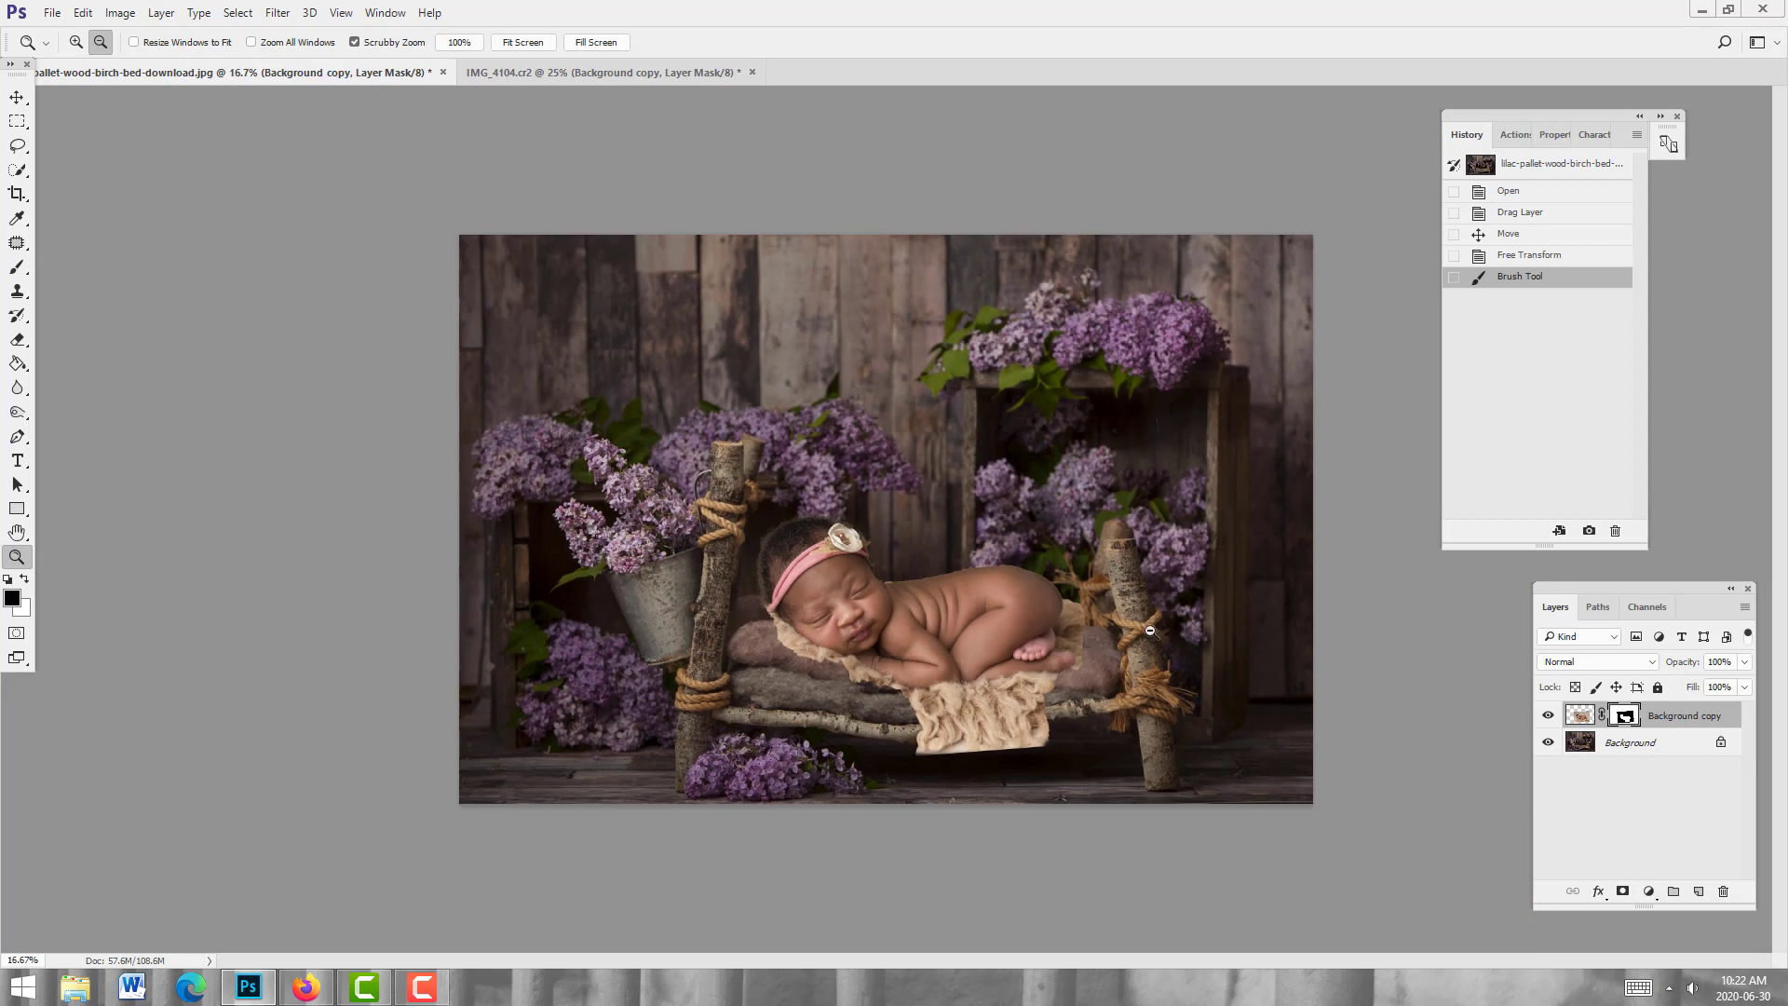
click(1582, 716)
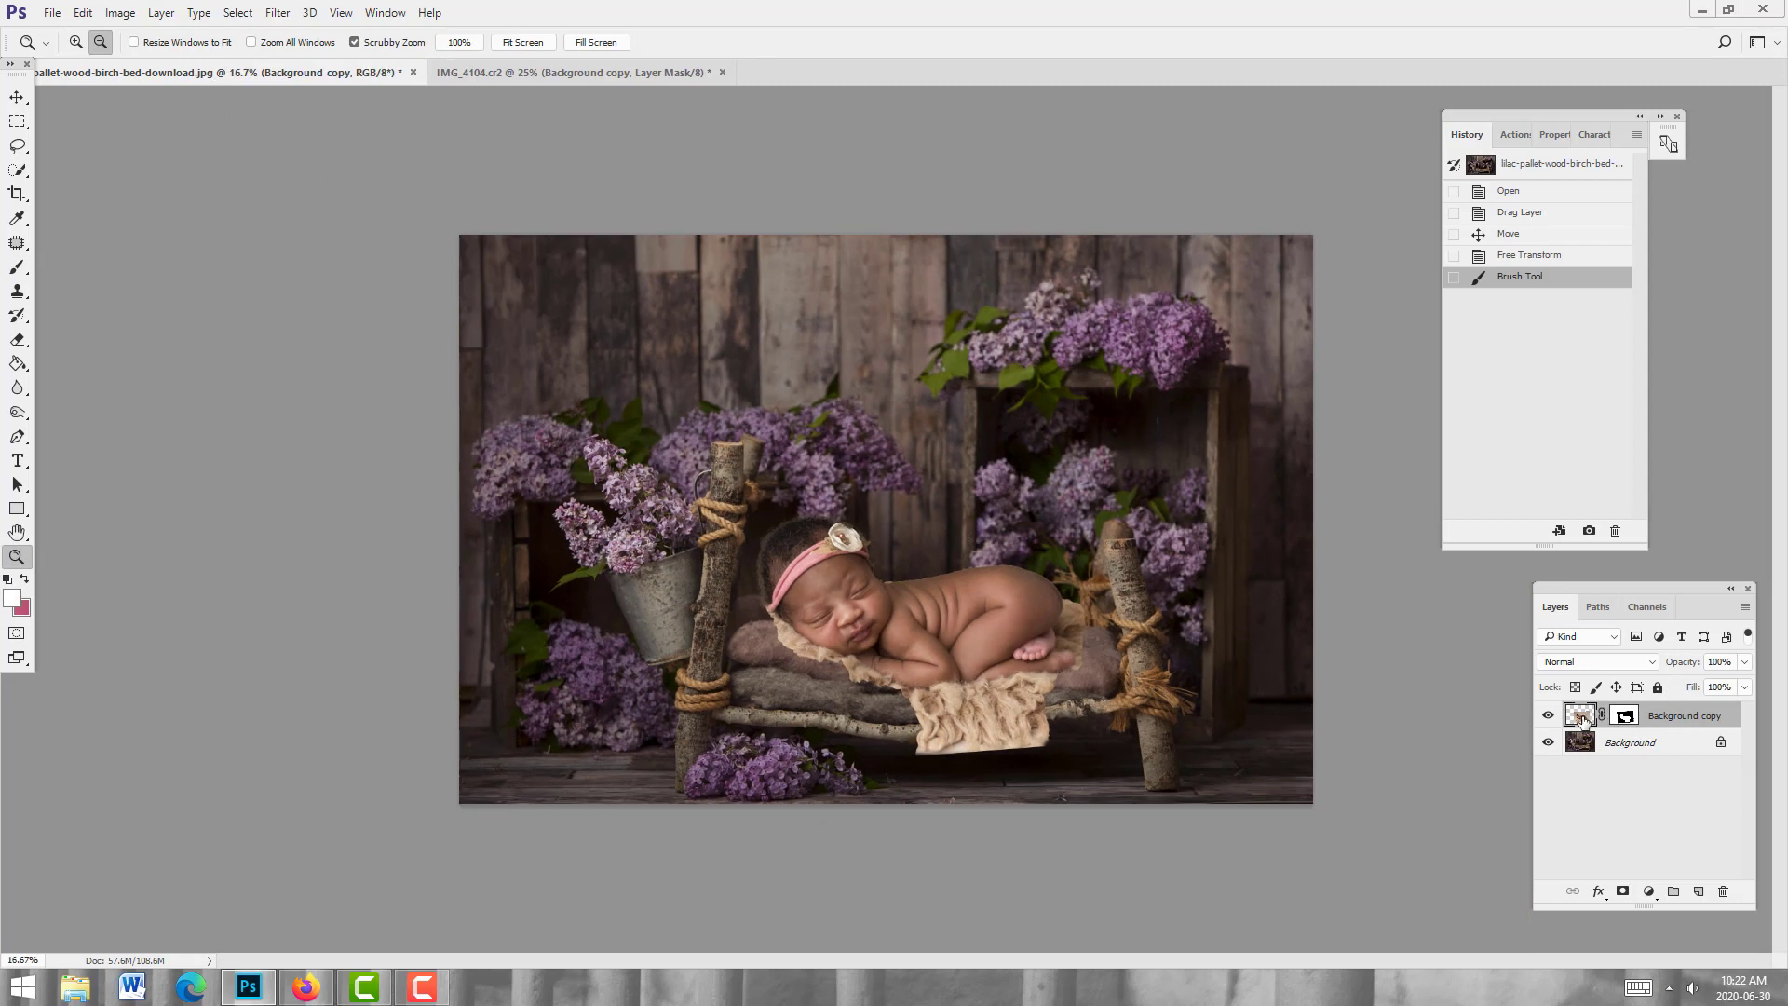
click(277, 13)
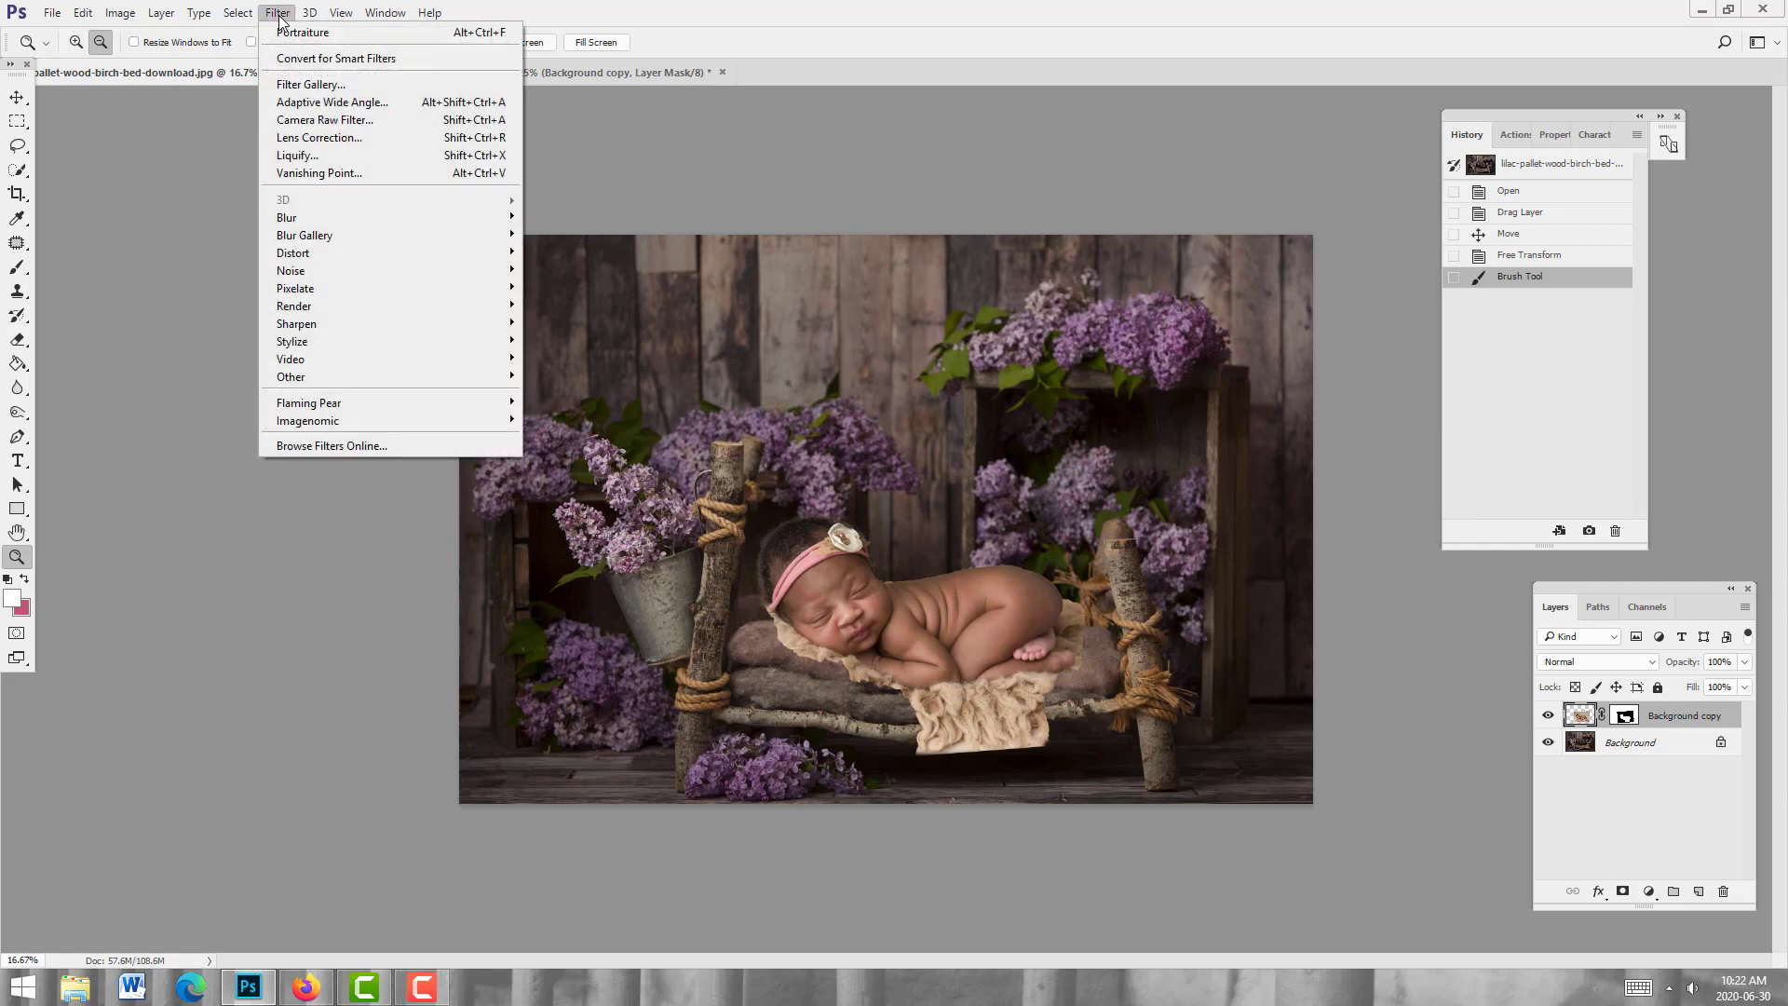
click(319, 120)
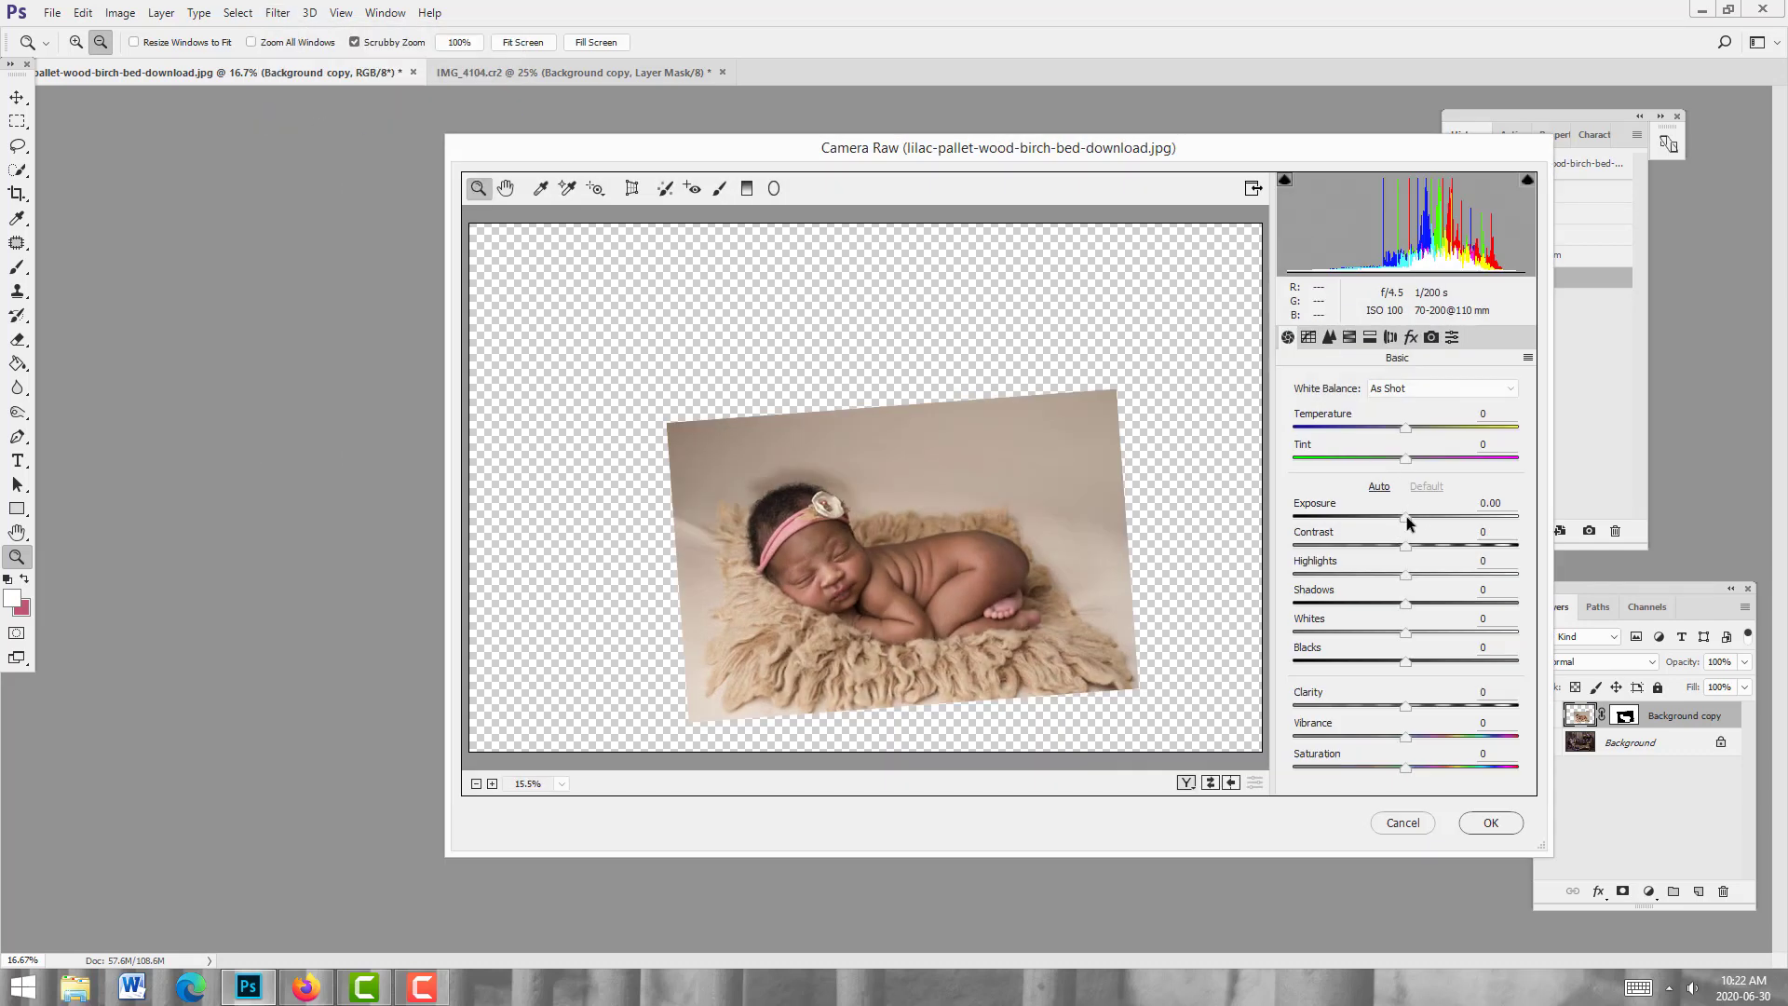
drag(1404, 517, 1400, 518)
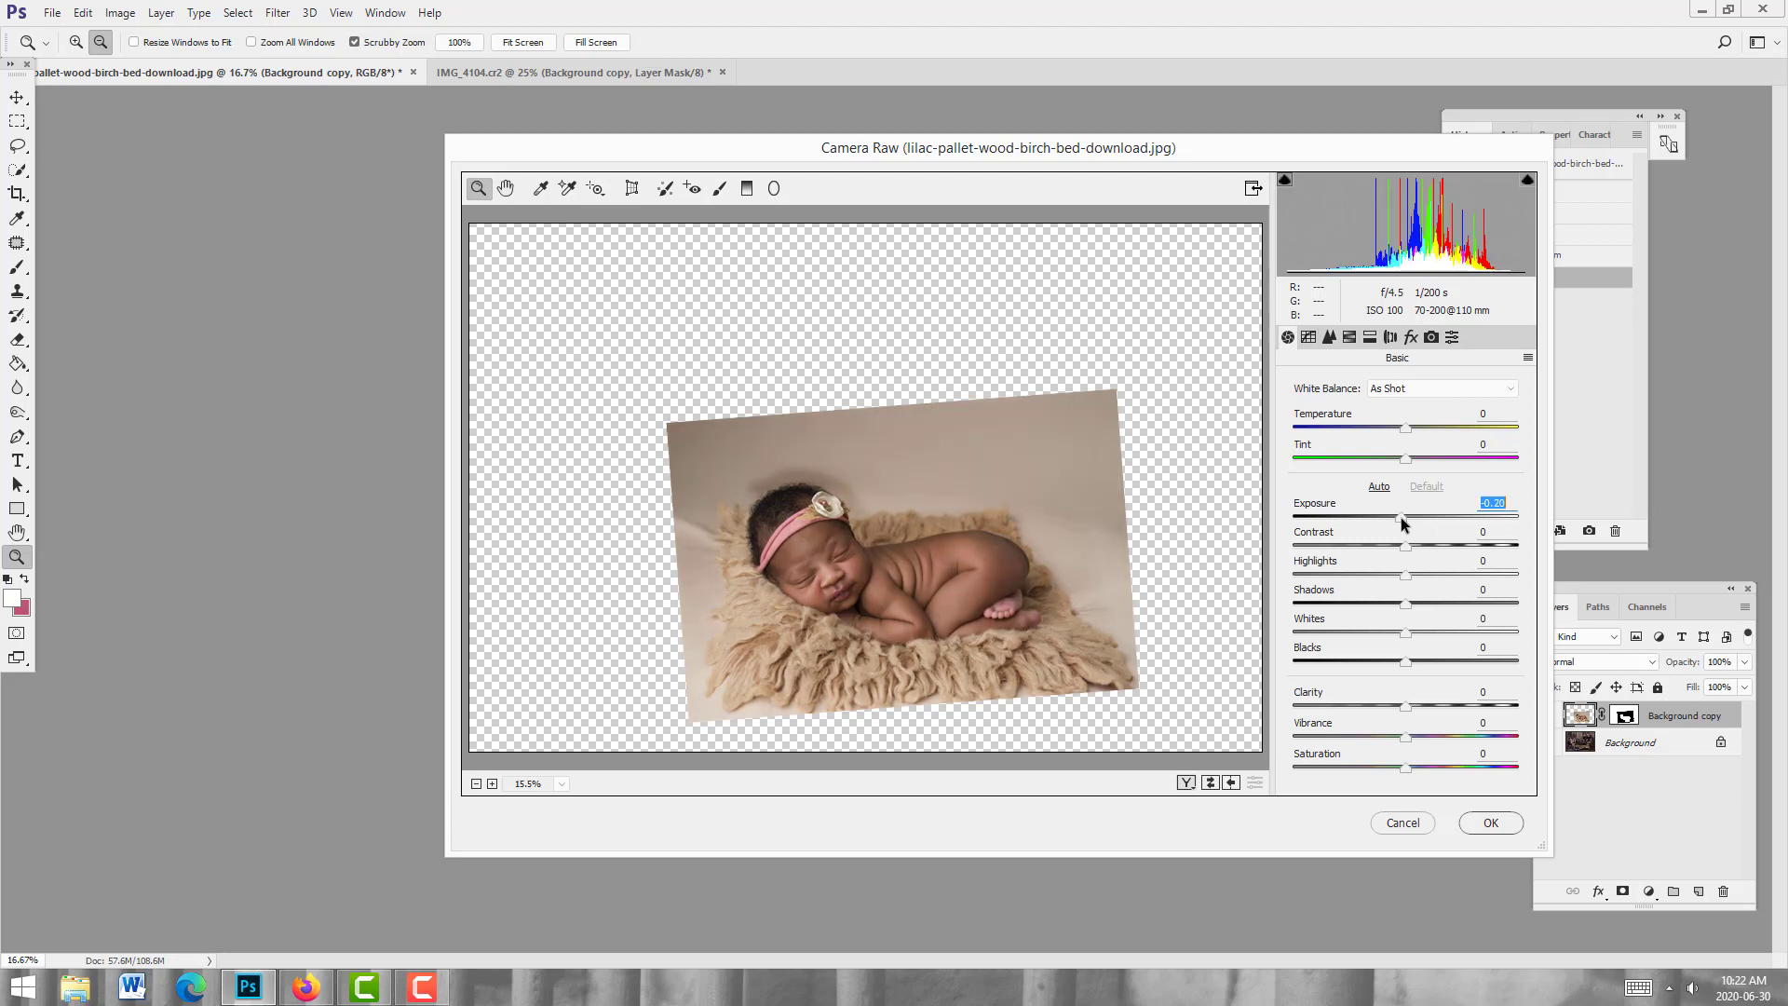
key(Down)
key(Down)
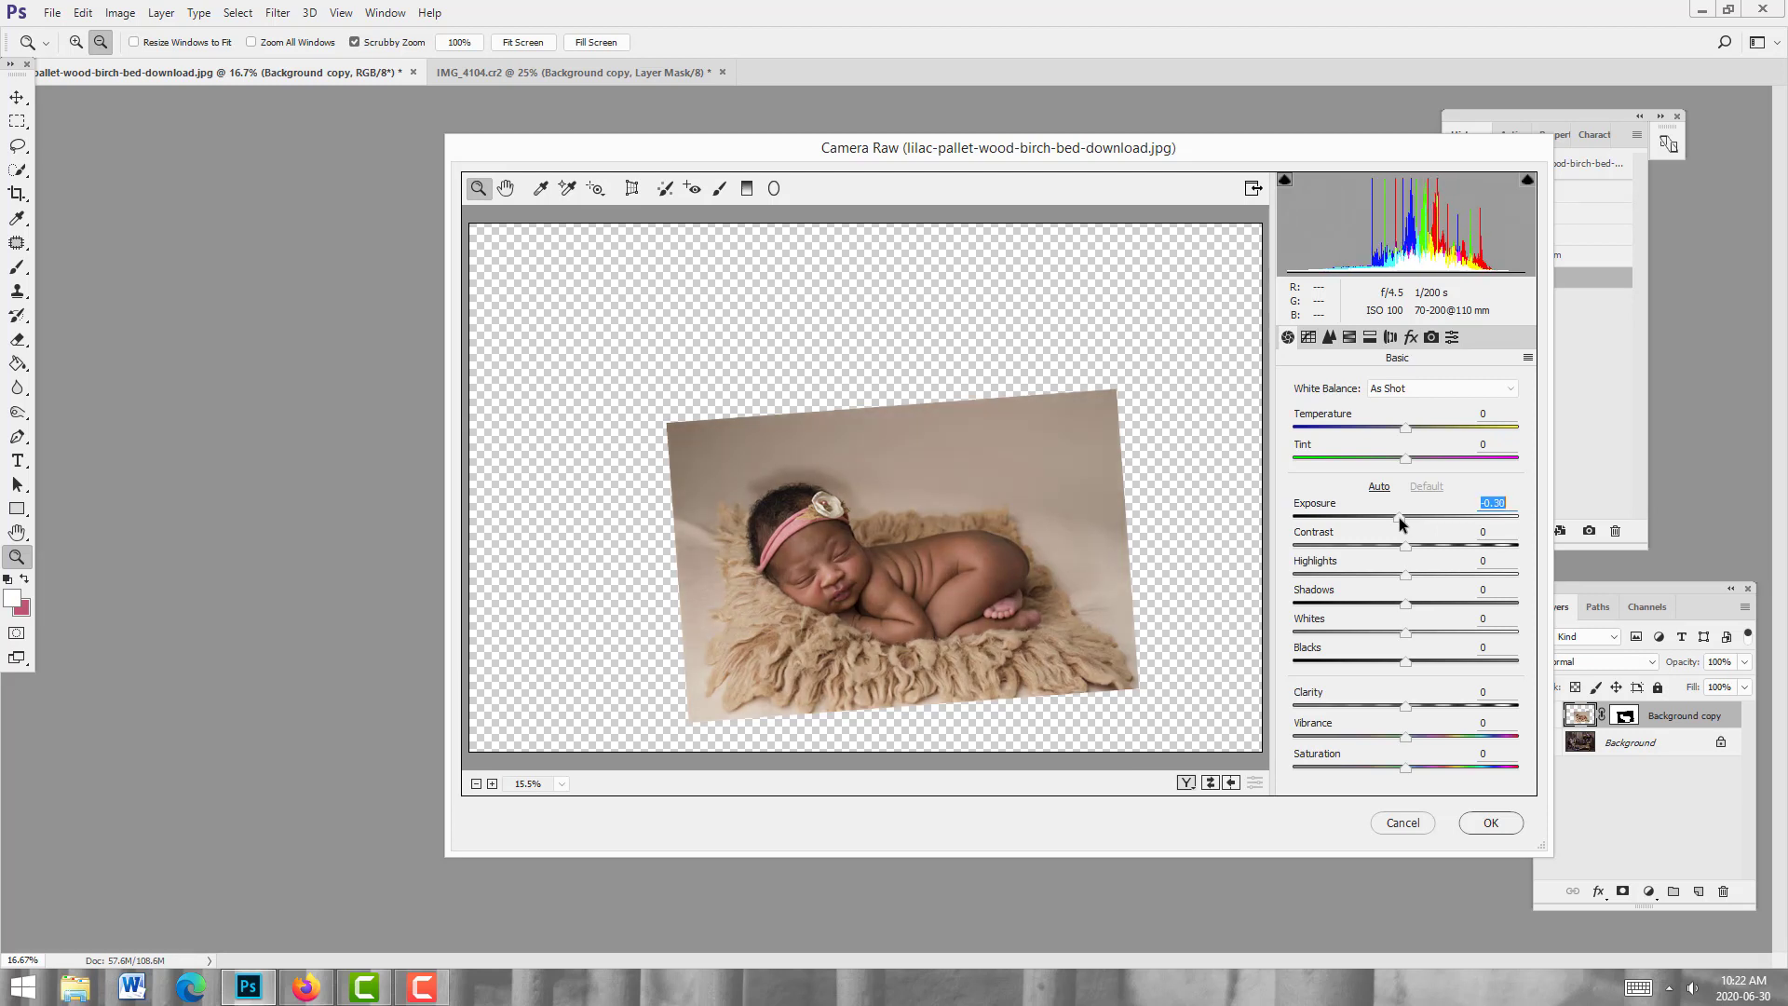
click(1489, 823)
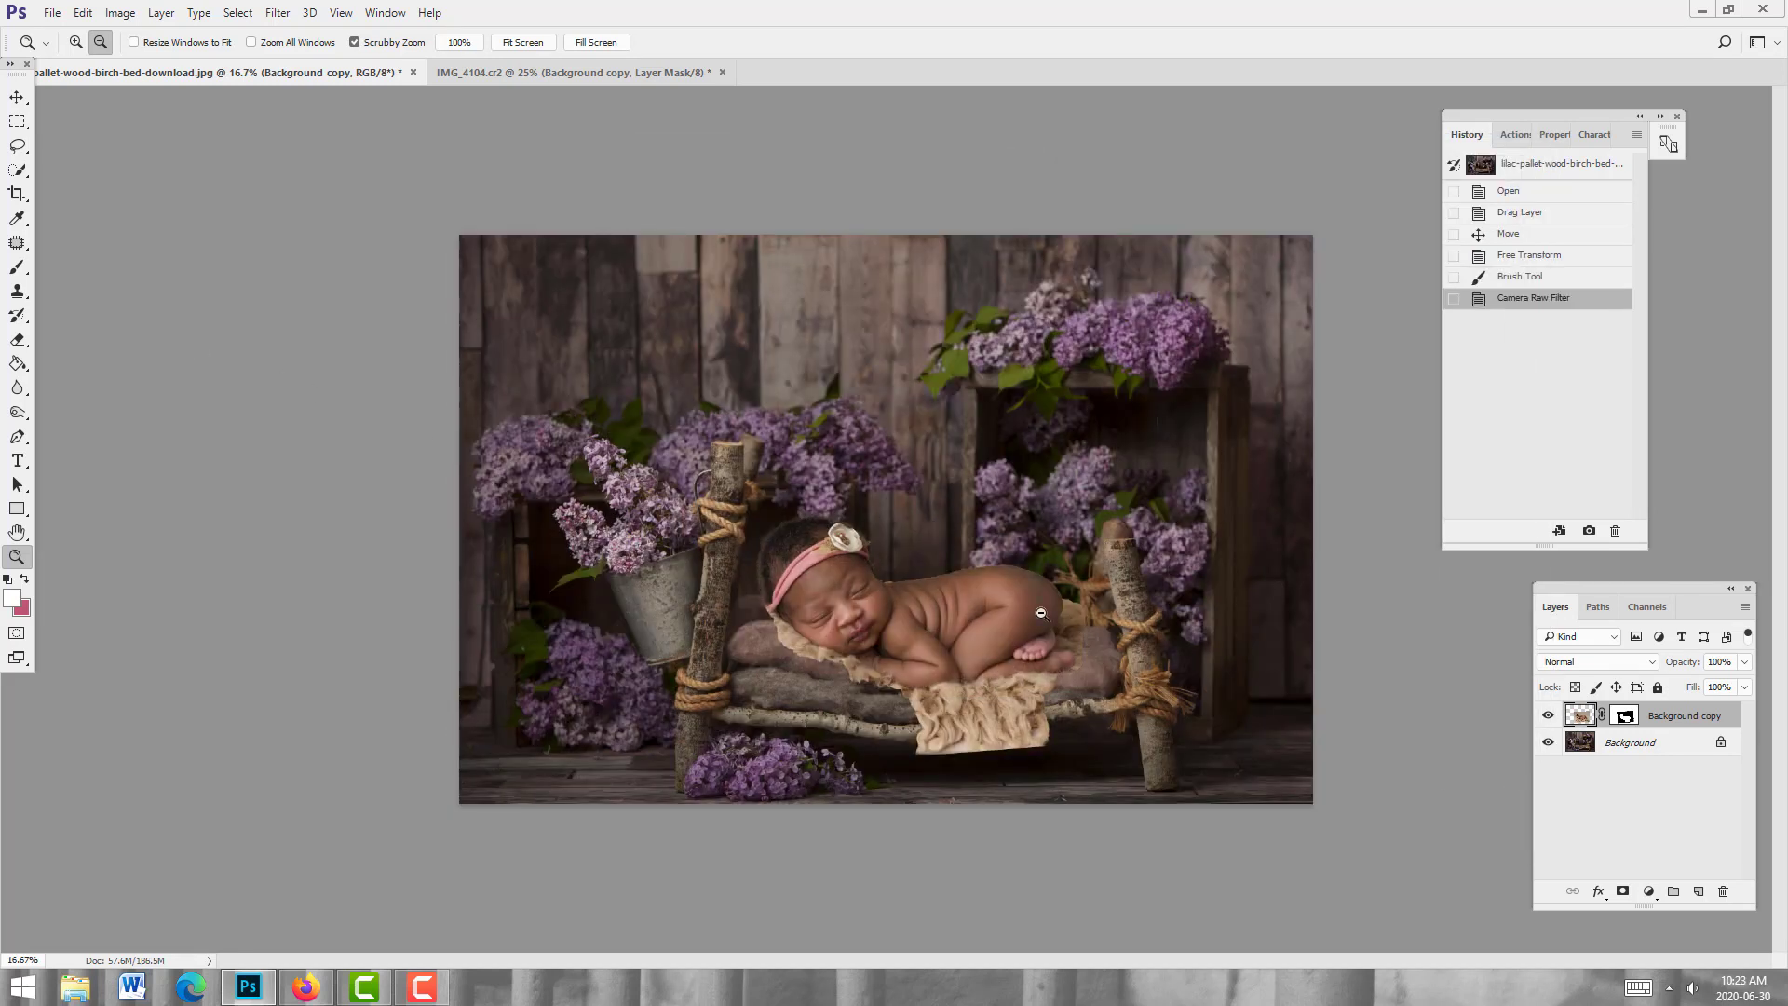
Step: Blend the hair edge at the back of the baby's head on the mask, using a black size 125 brush at 73% opacity and 77% flow
click(1625, 715)
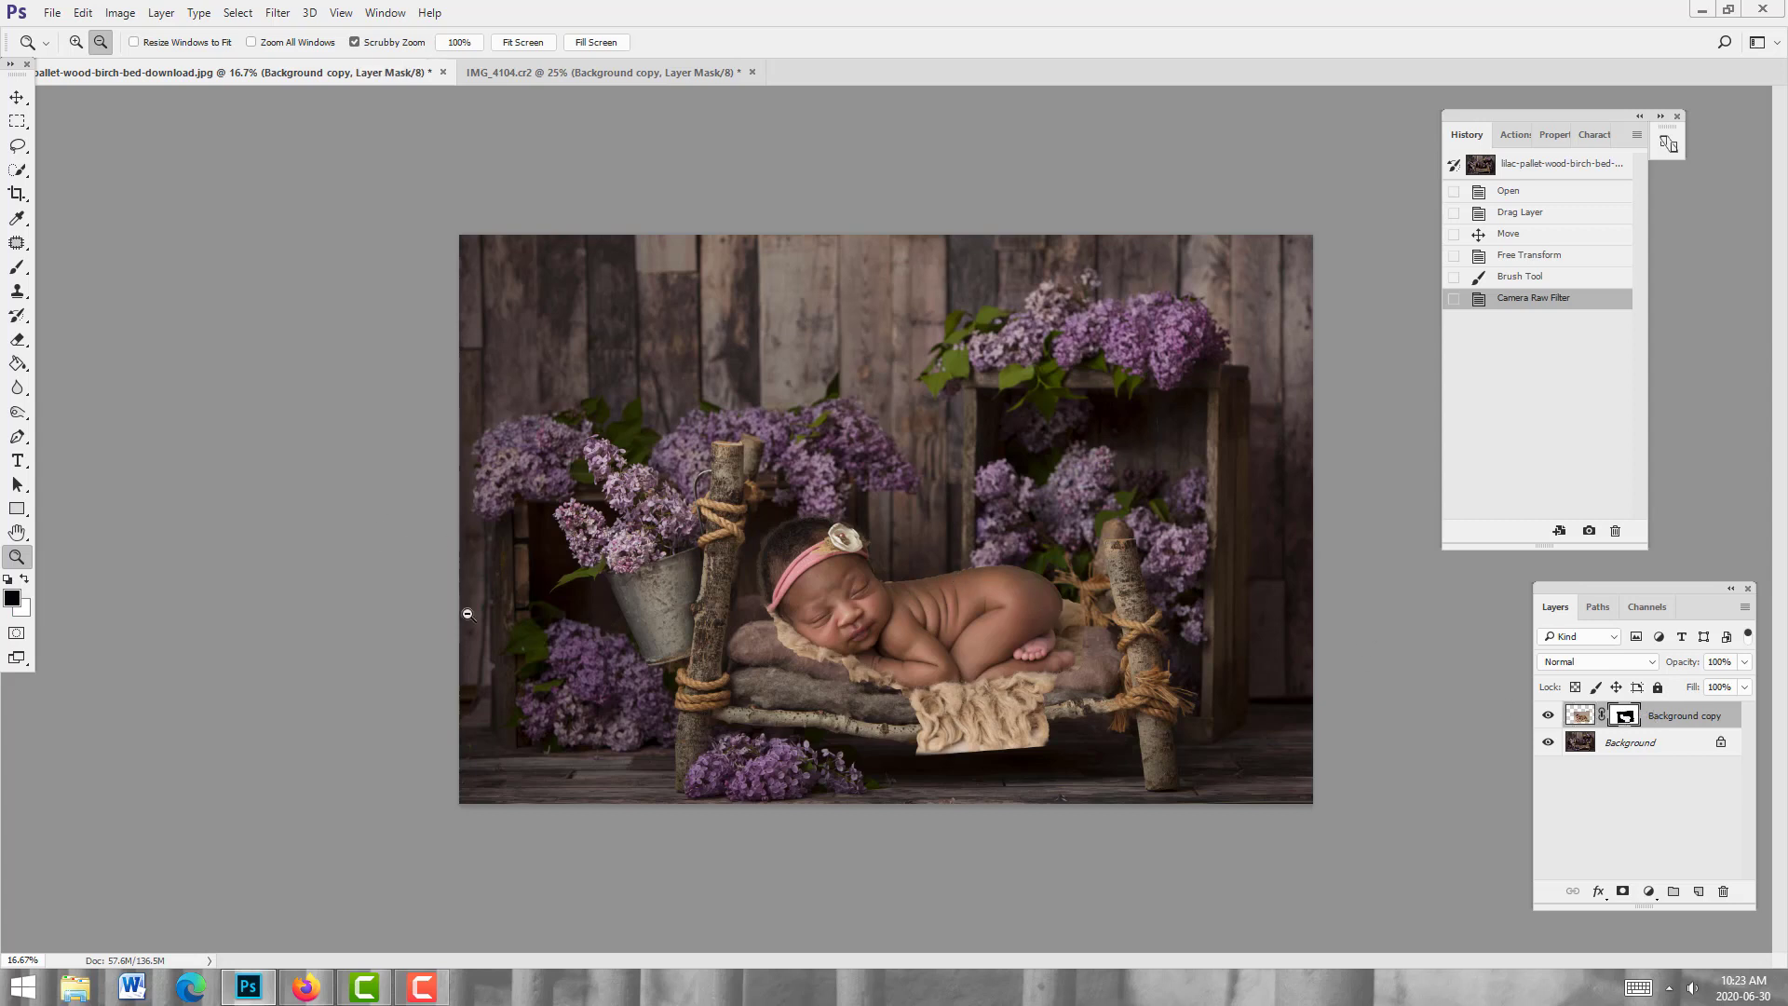
click(75, 42)
click(827, 547)
click(748, 669)
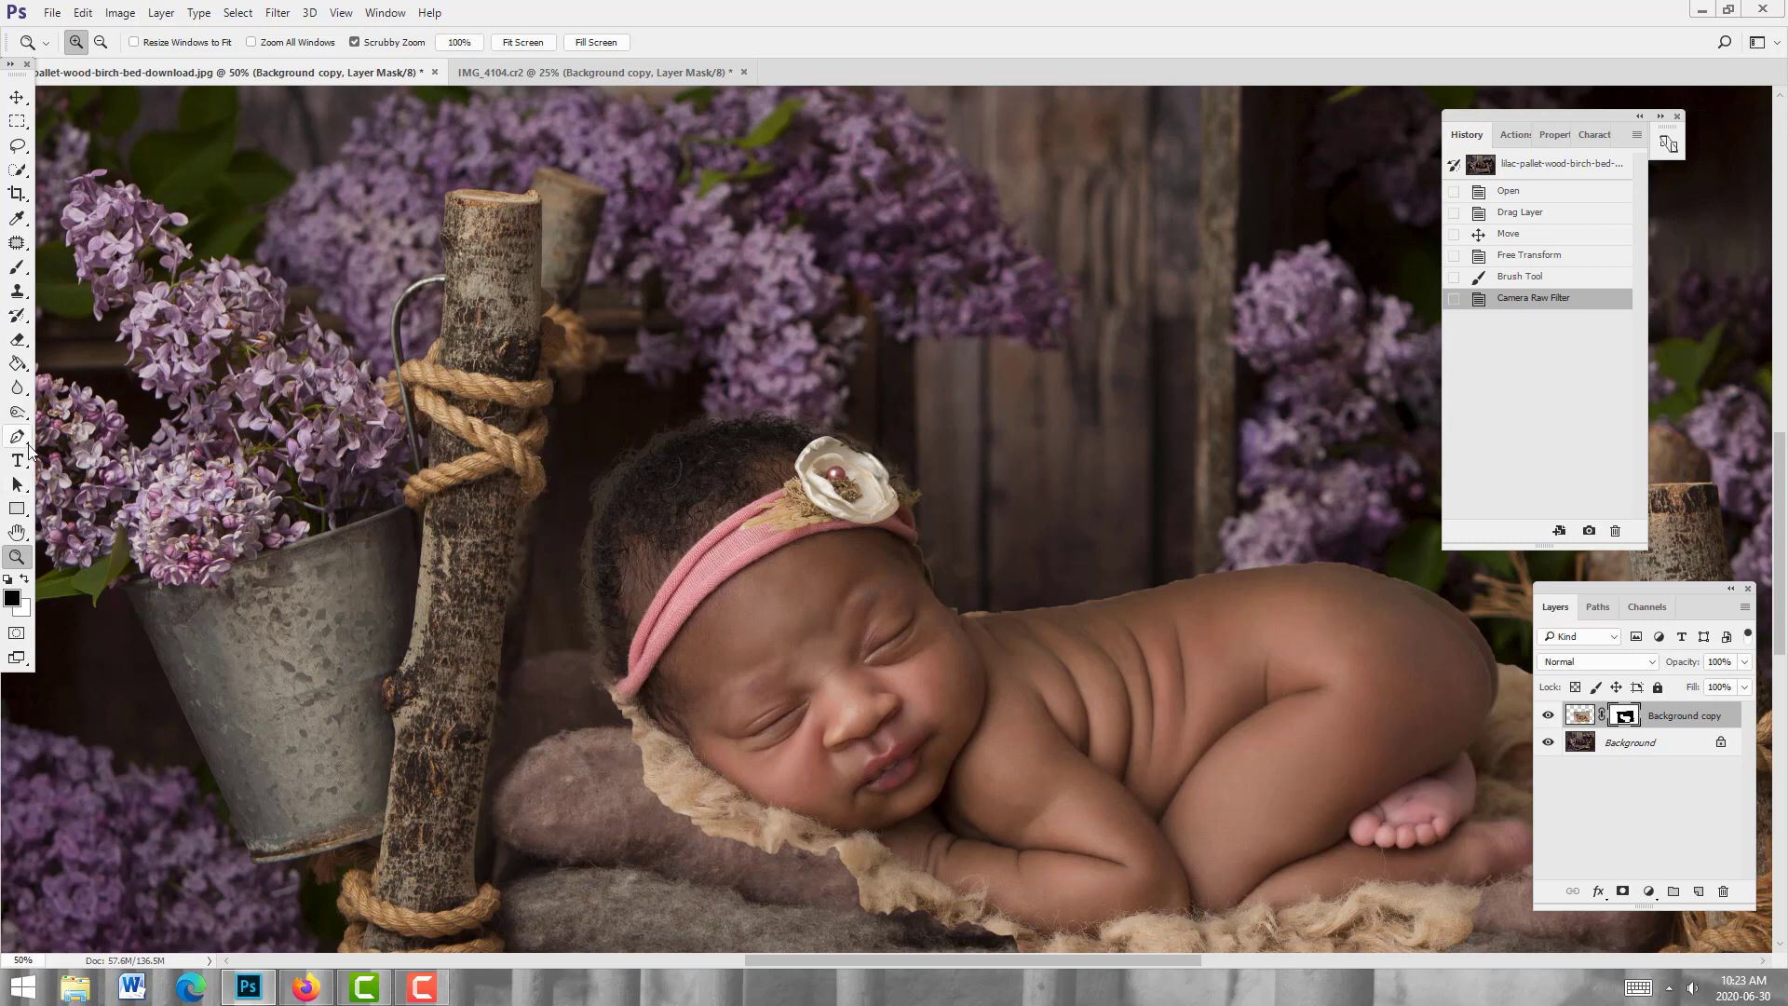
click(17, 267)
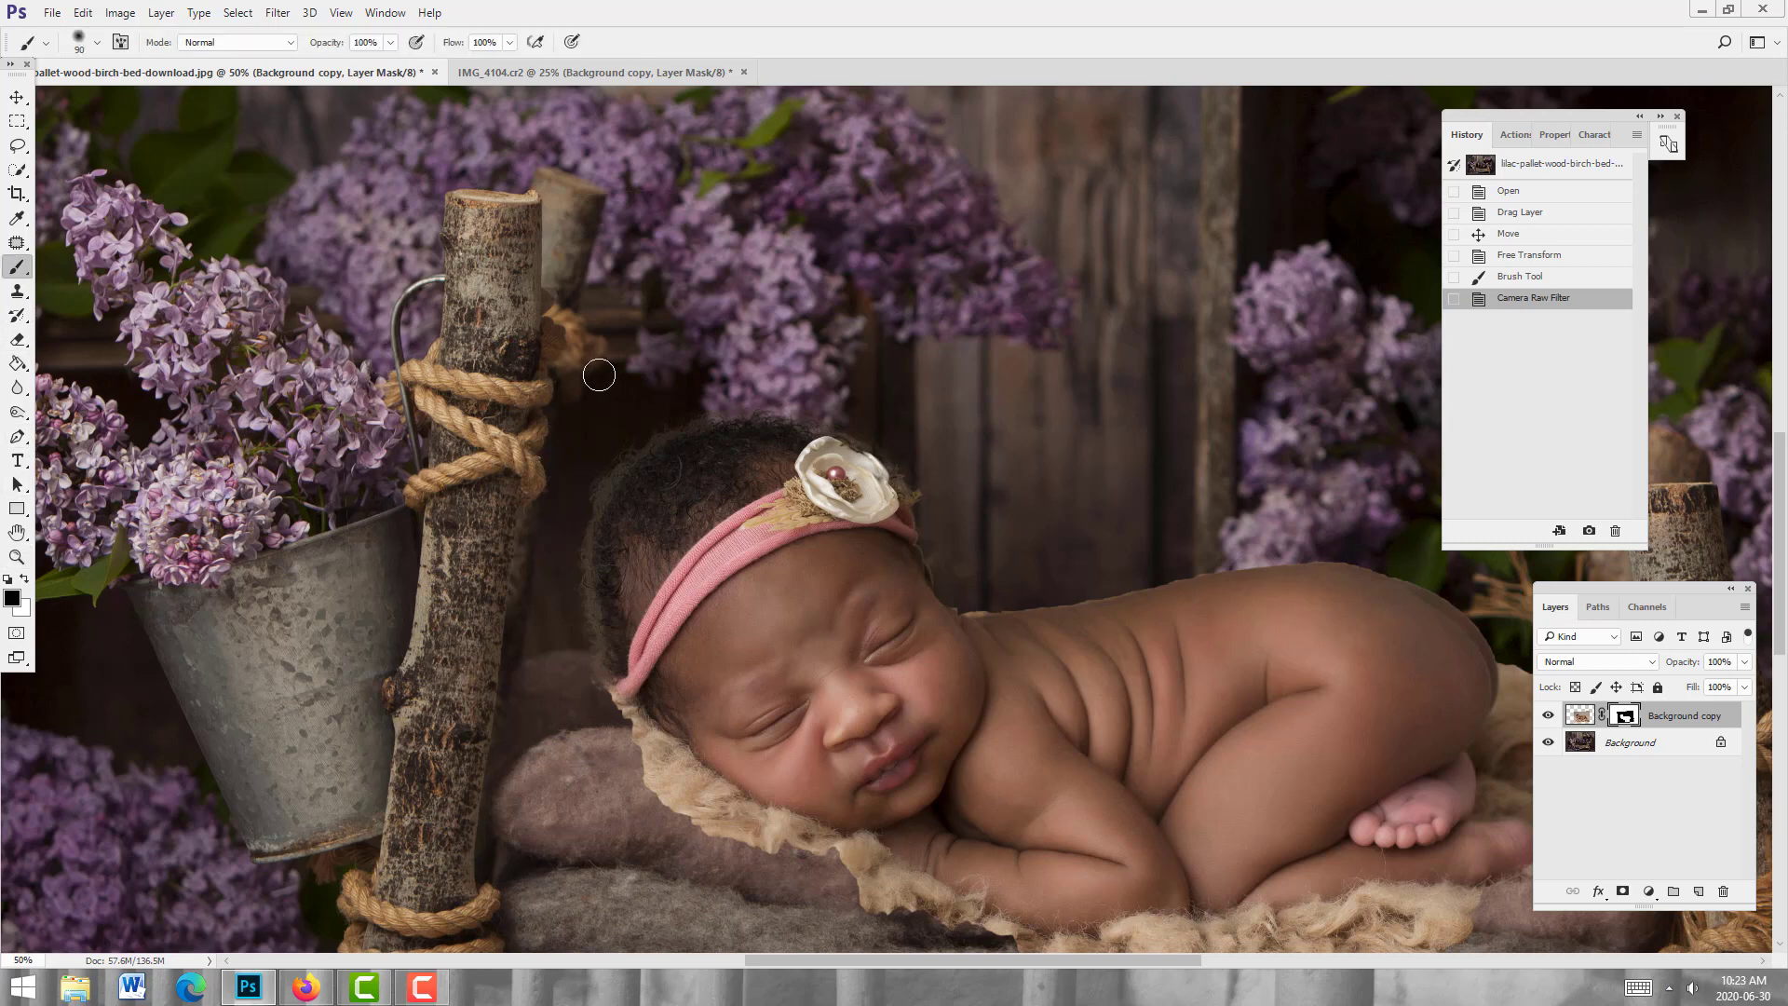
click(390, 43)
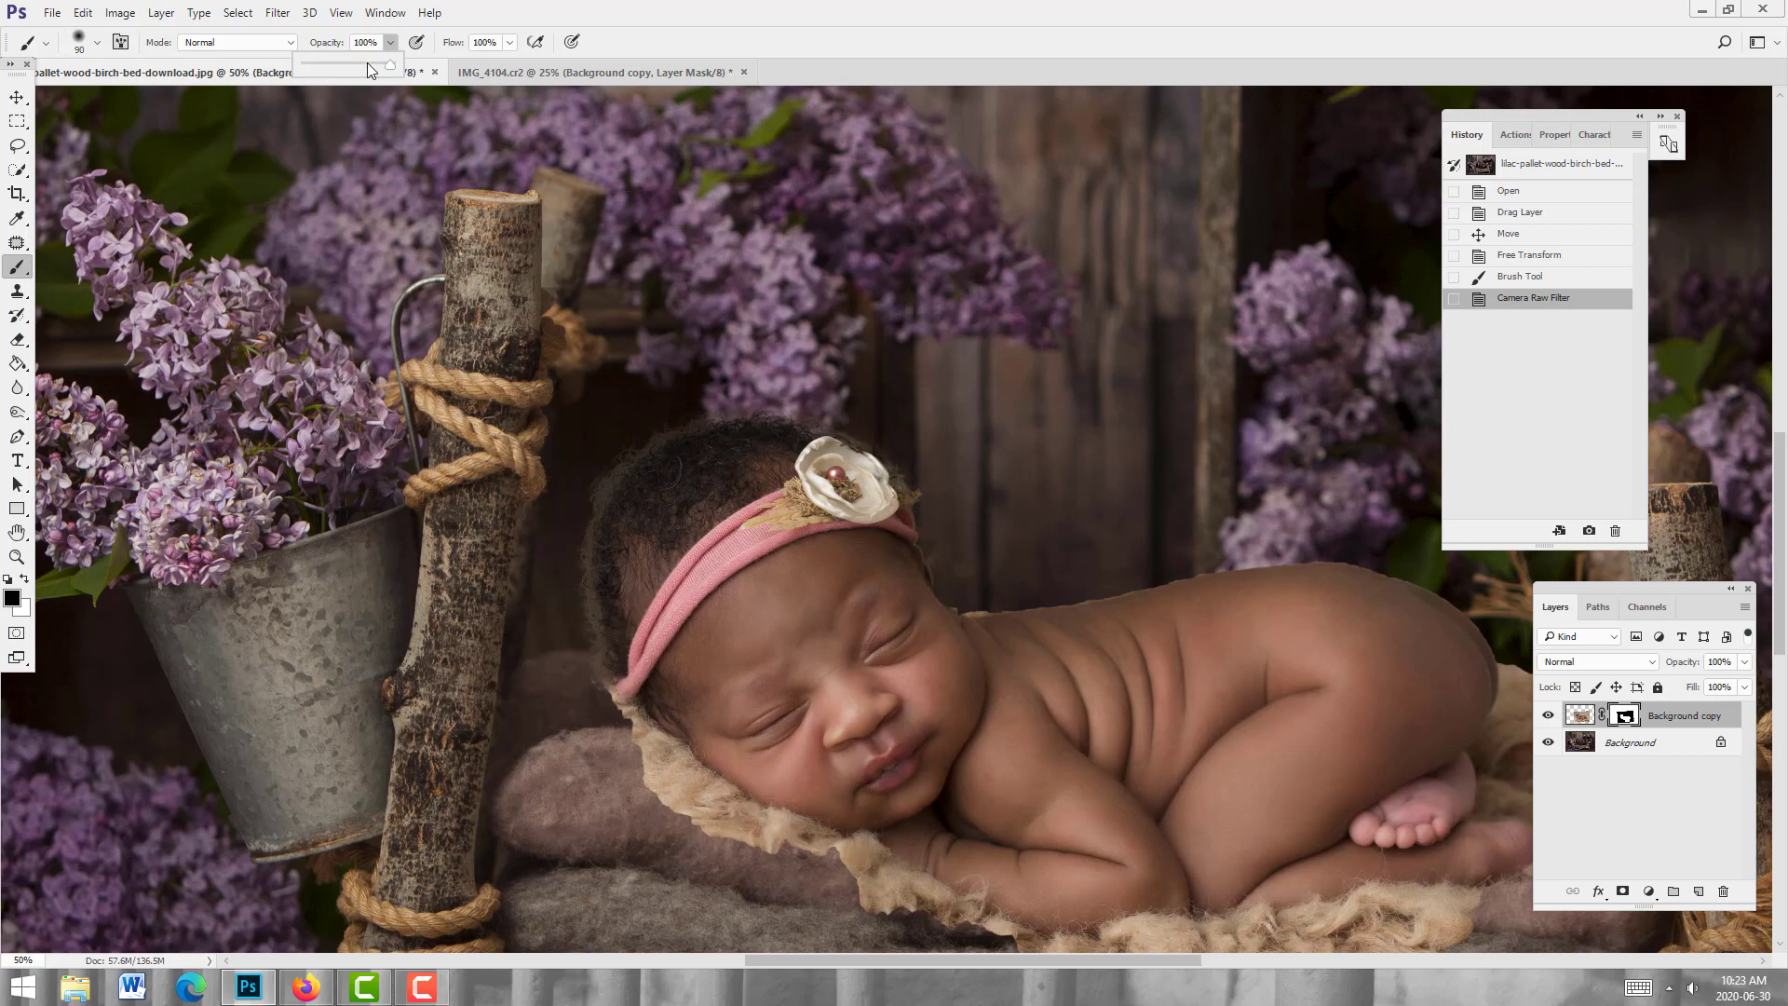
click(510, 43)
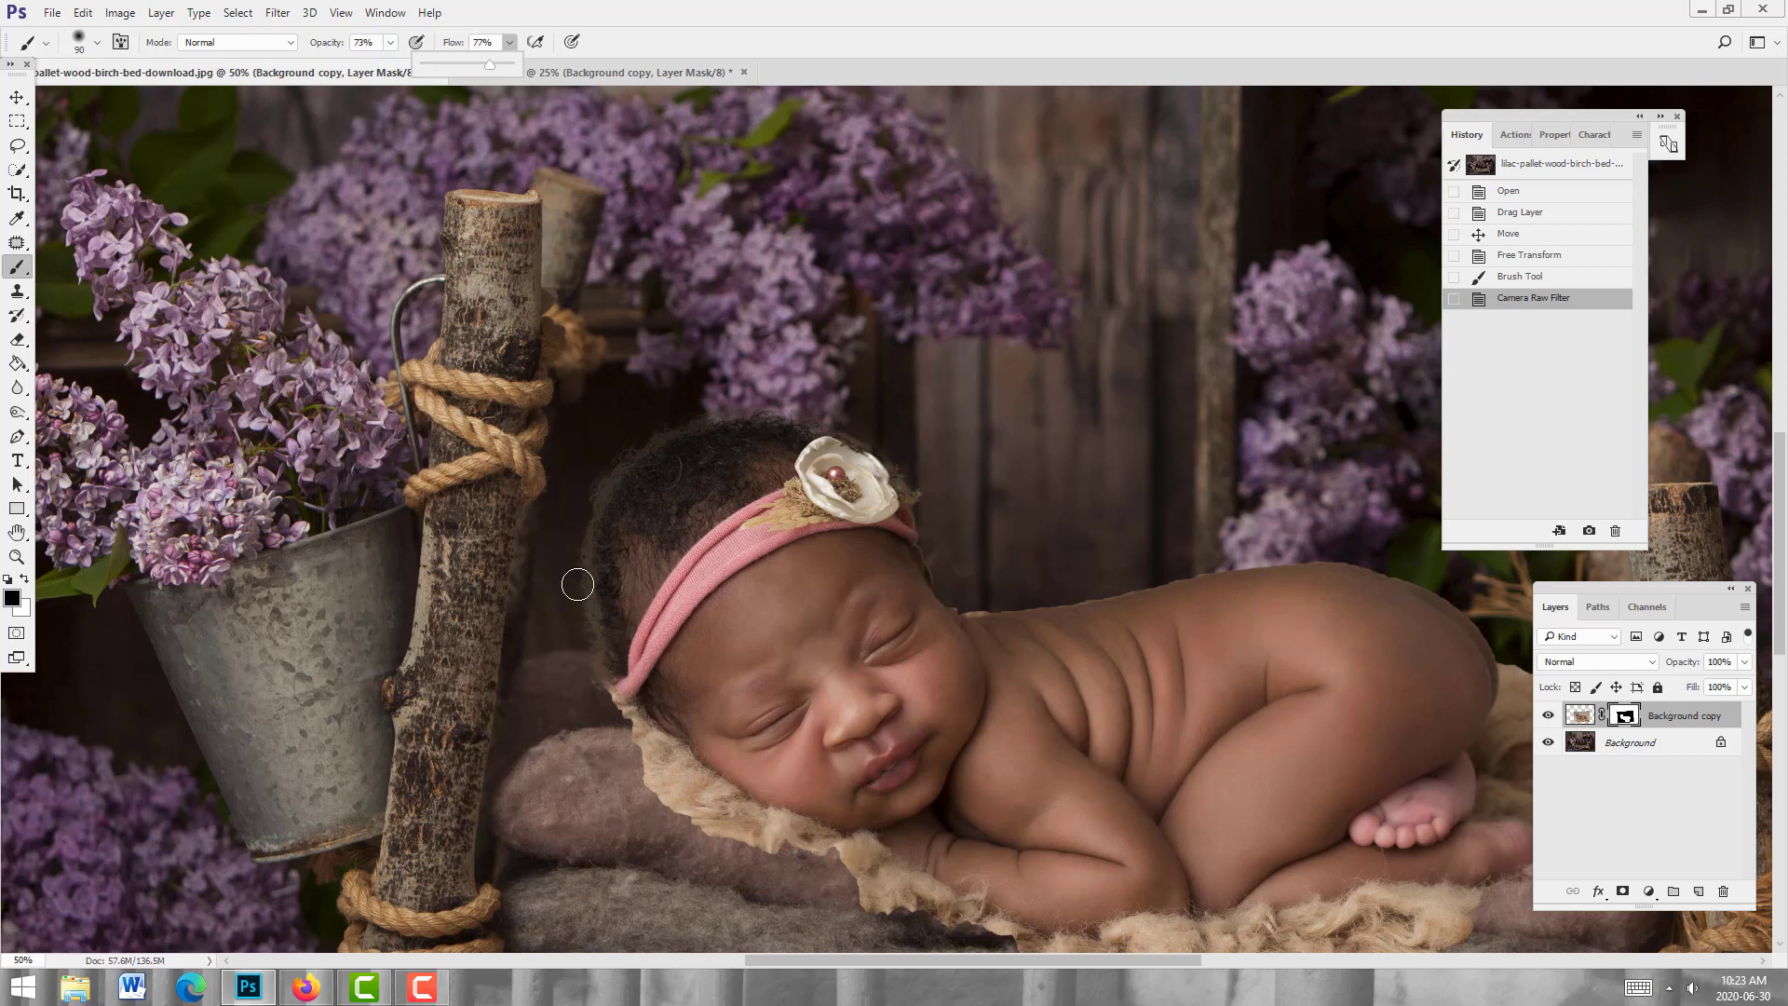
key(bracketright)
key(bracketright)
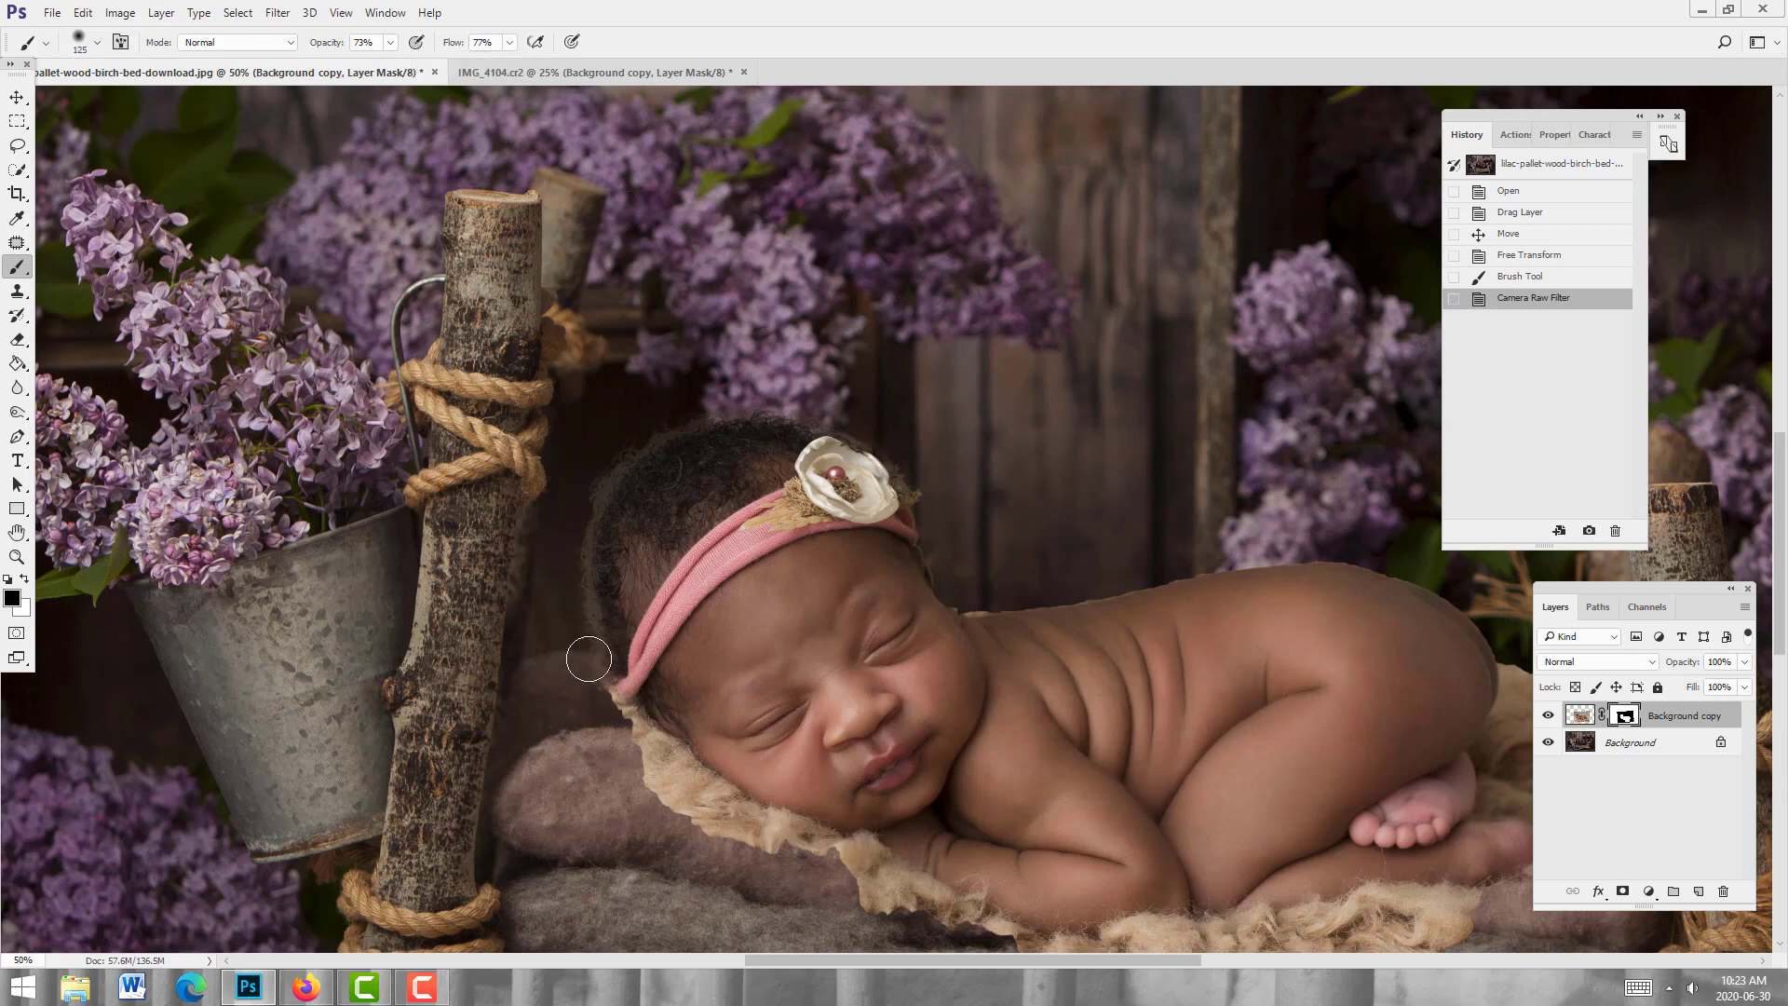
click(584, 663)
click(584, 667)
click(583, 668)
click(583, 668)
click(579, 659)
click(572, 645)
click(572, 635)
click(574, 627)
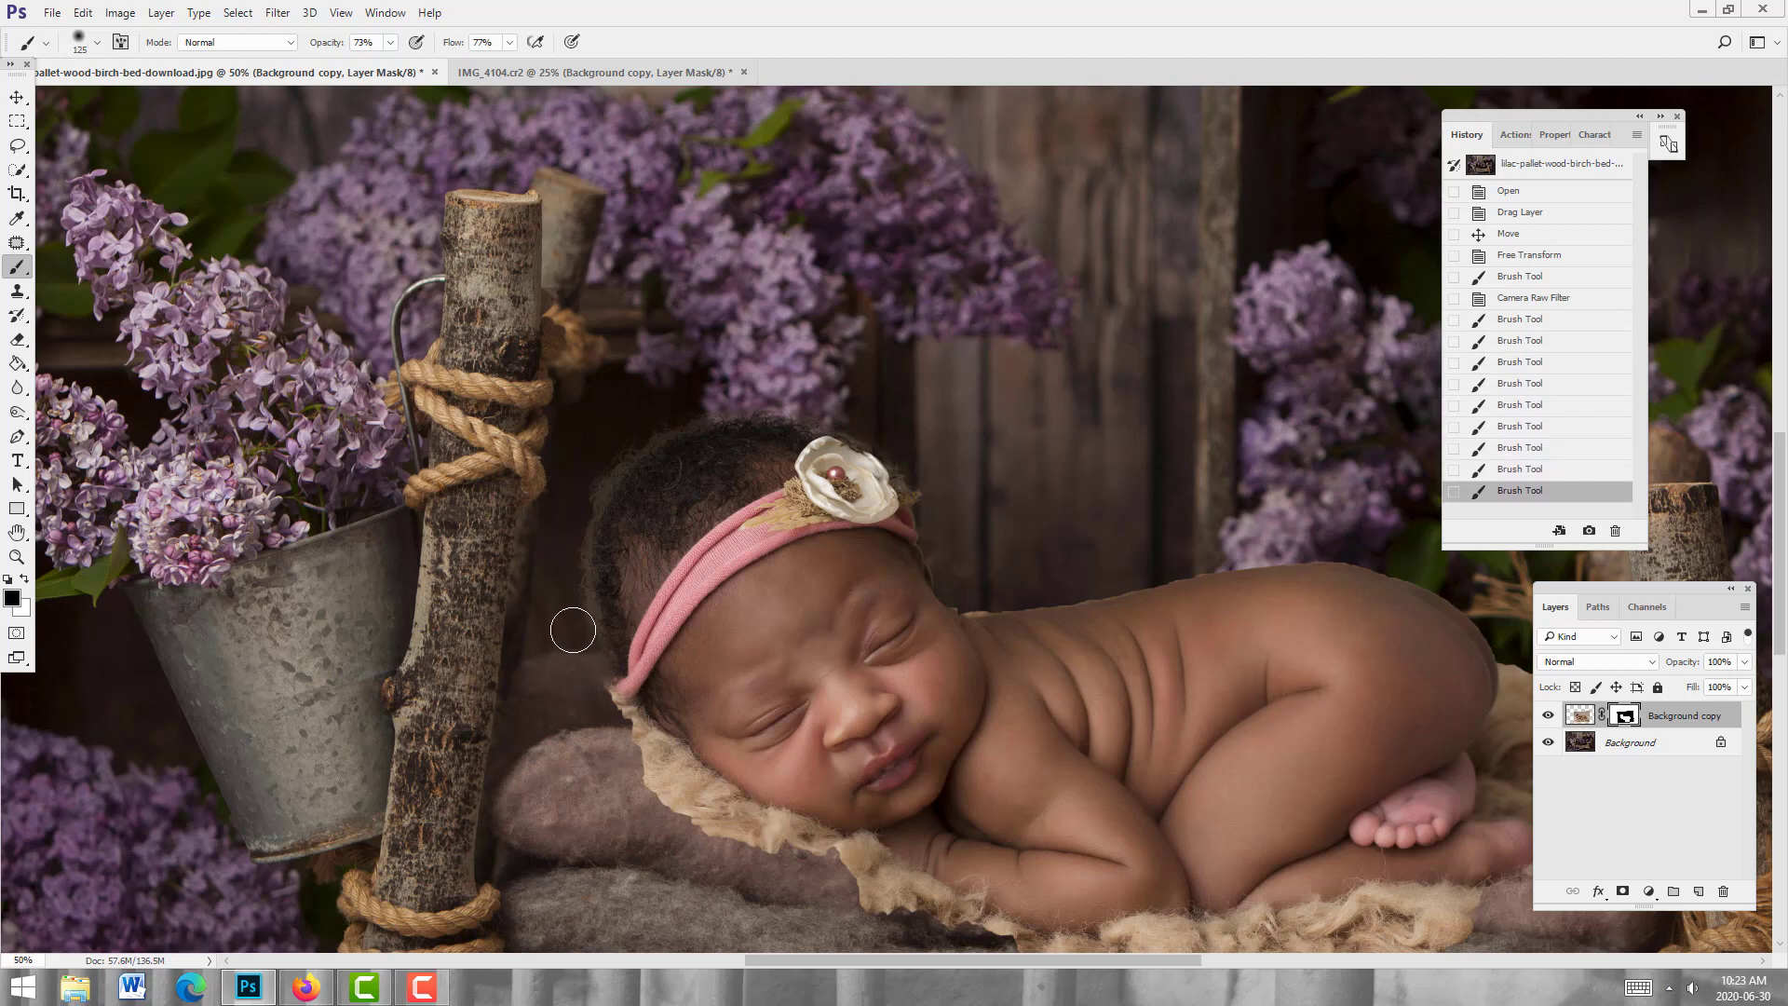
click(575, 626)
click(575, 623)
click(574, 625)
click(577, 623)
click(580, 653)
click(586, 658)
click(573, 633)
click(567, 609)
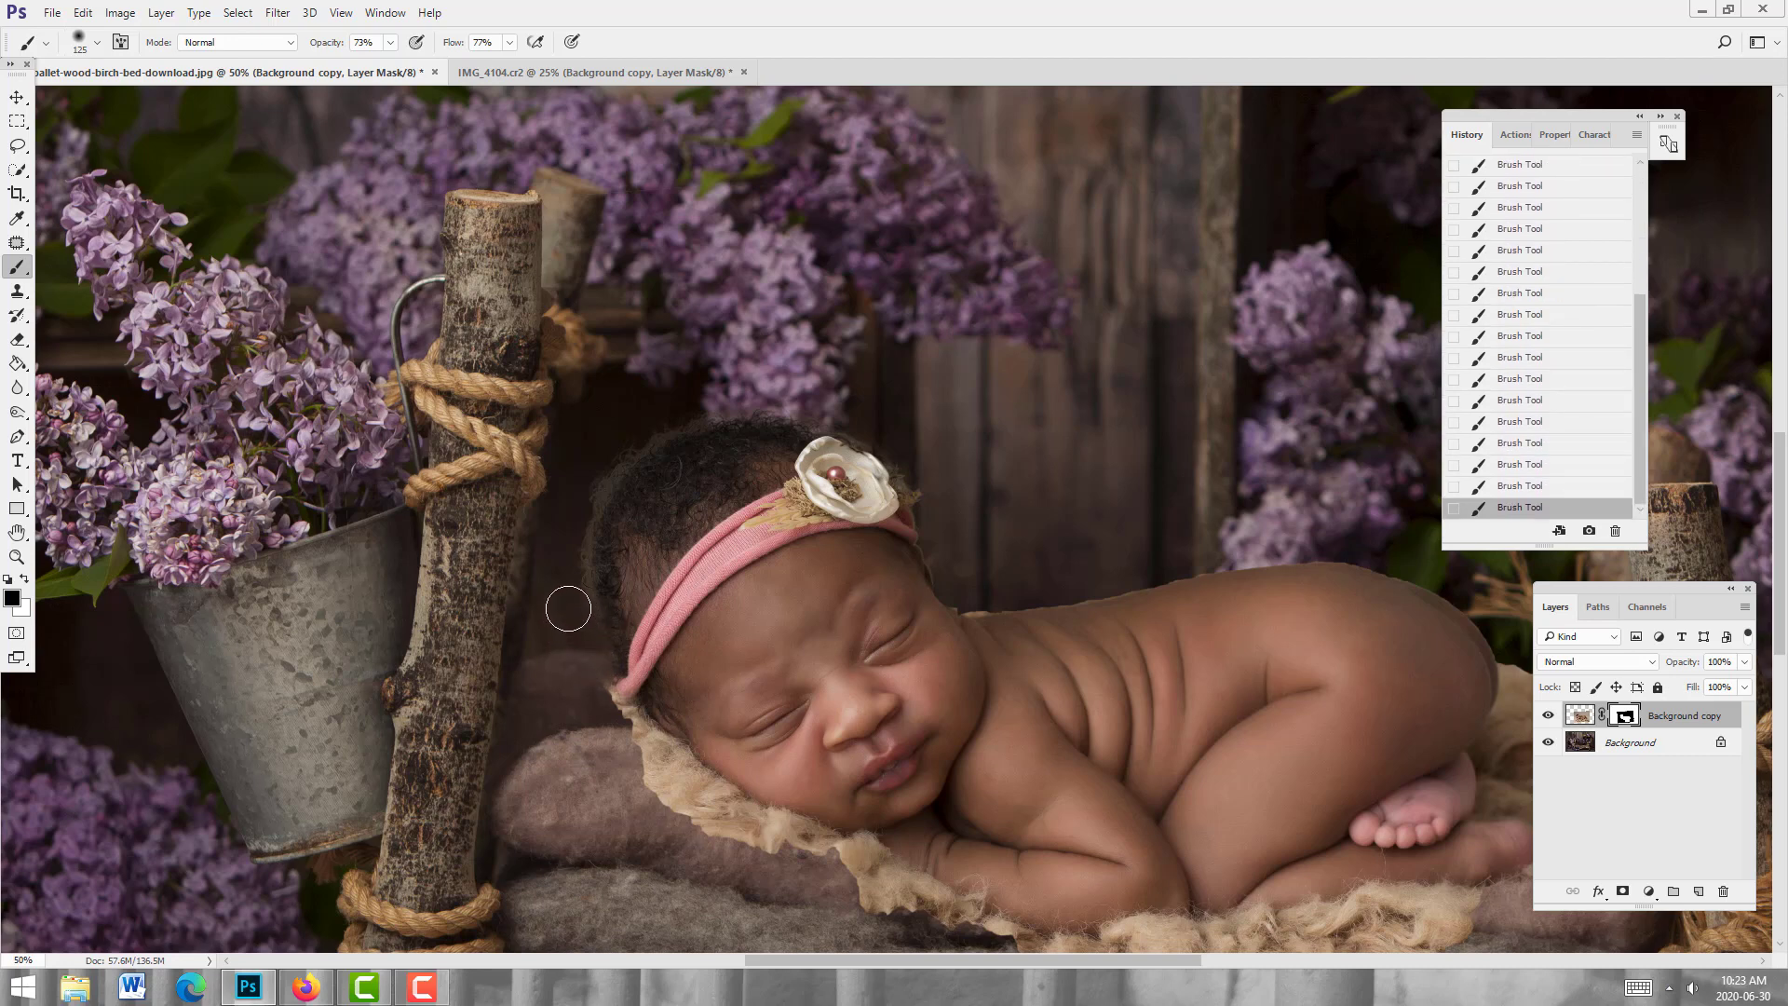
click(569, 606)
click(575, 603)
click(571, 605)
click(571, 599)
click(571, 585)
click(571, 571)
click(573, 560)
click(570, 558)
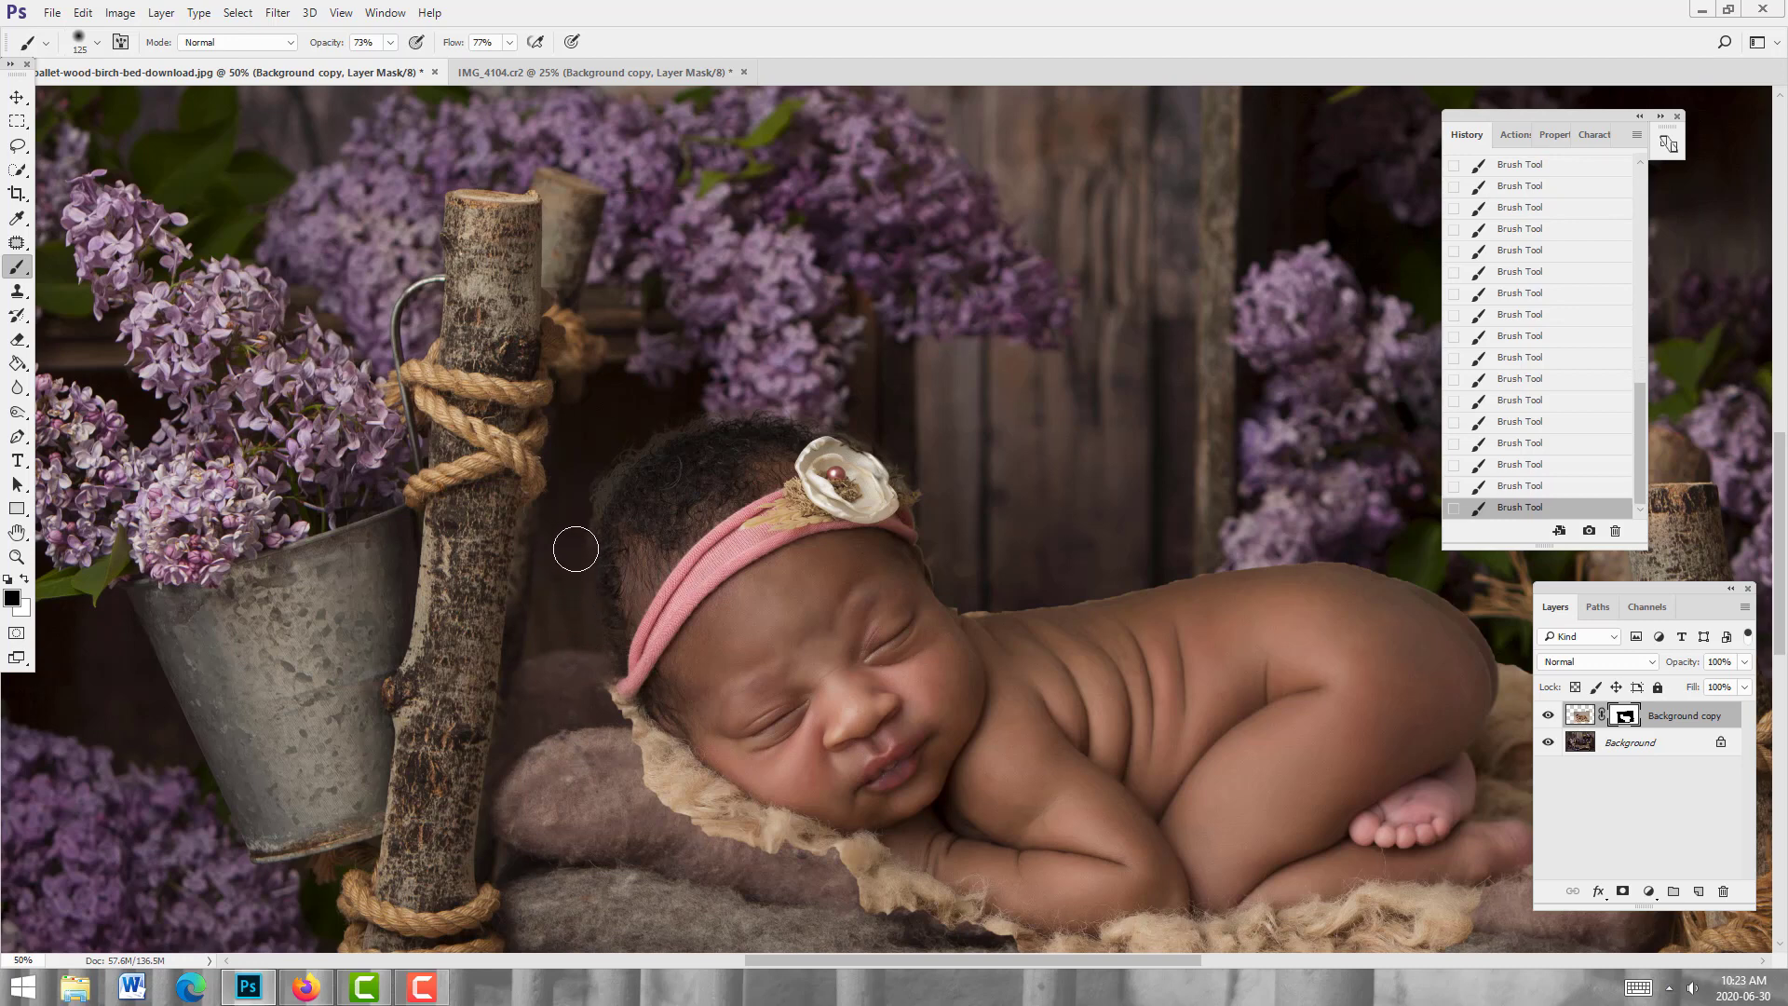
click(578, 512)
click(595, 483)
click(587, 494)
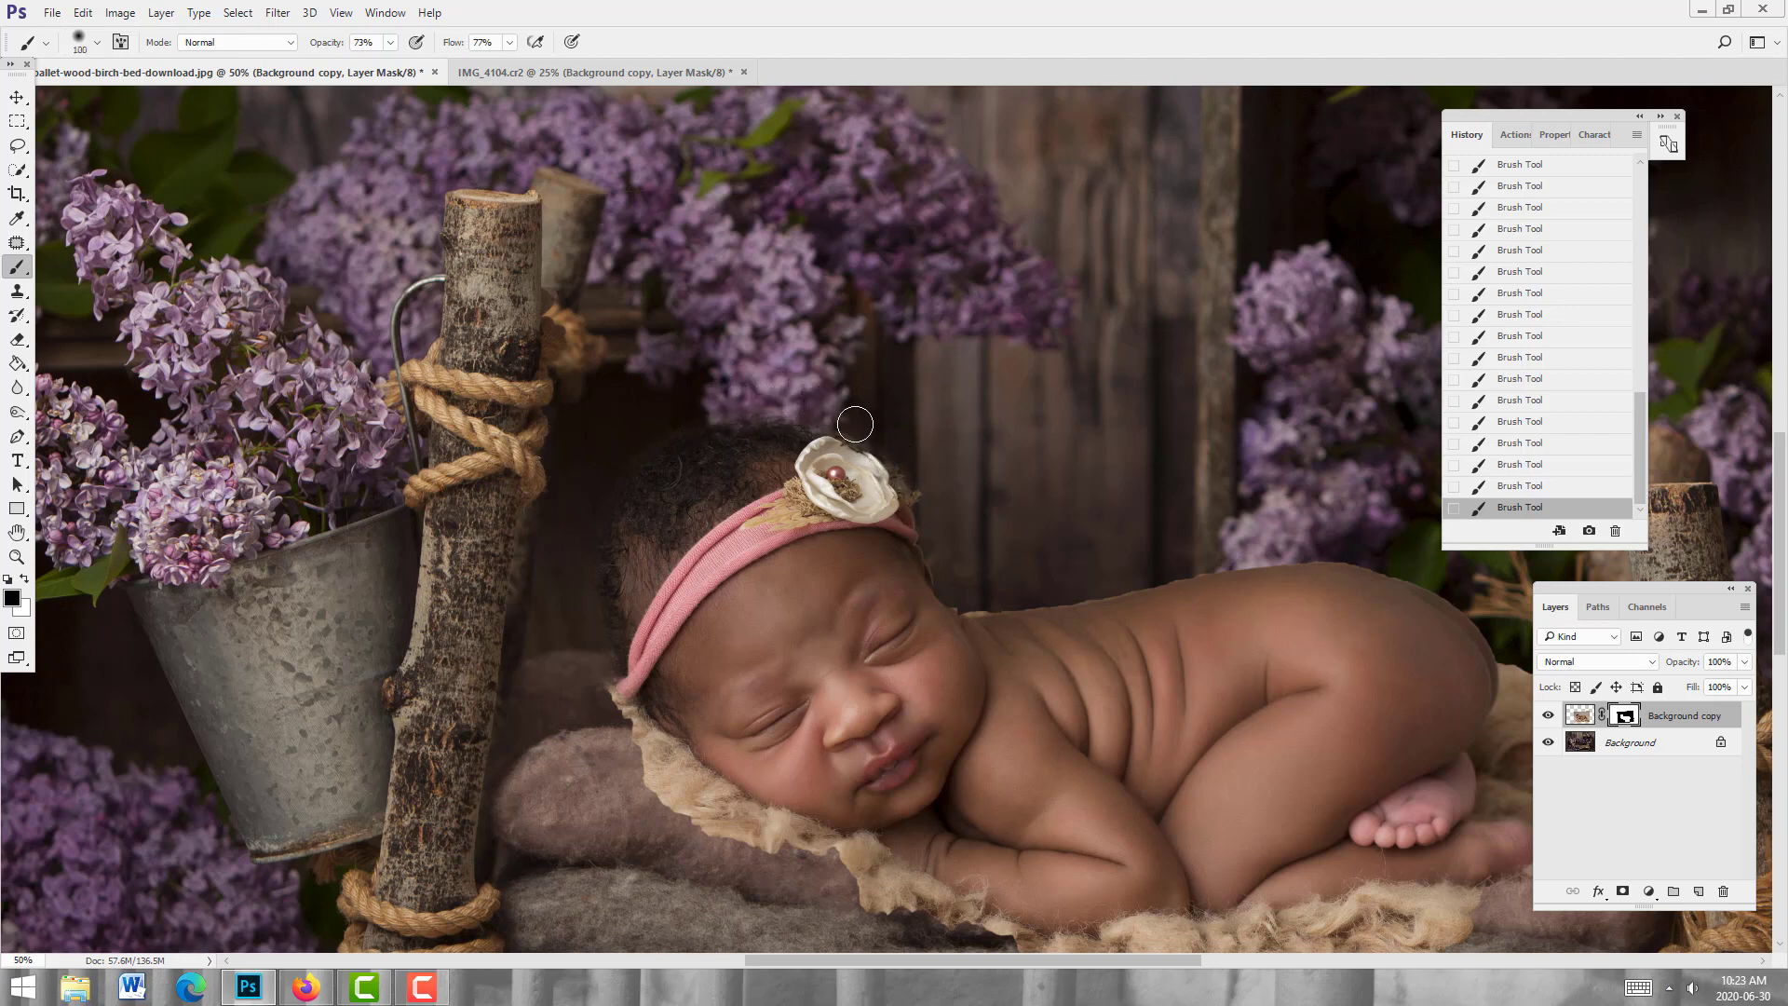
Step: Refine the cutout's mask edge along the baby's back with a size 30 brush at 73% opacity and 77% flow, alternating black and white
key(bracketleft)
key(bracketleft)
key(bracketleft)
key(bracketleft)
key(bracketleft)
key(bracketleft)
drag(910, 674, 606, 618)
key(bracketleft)
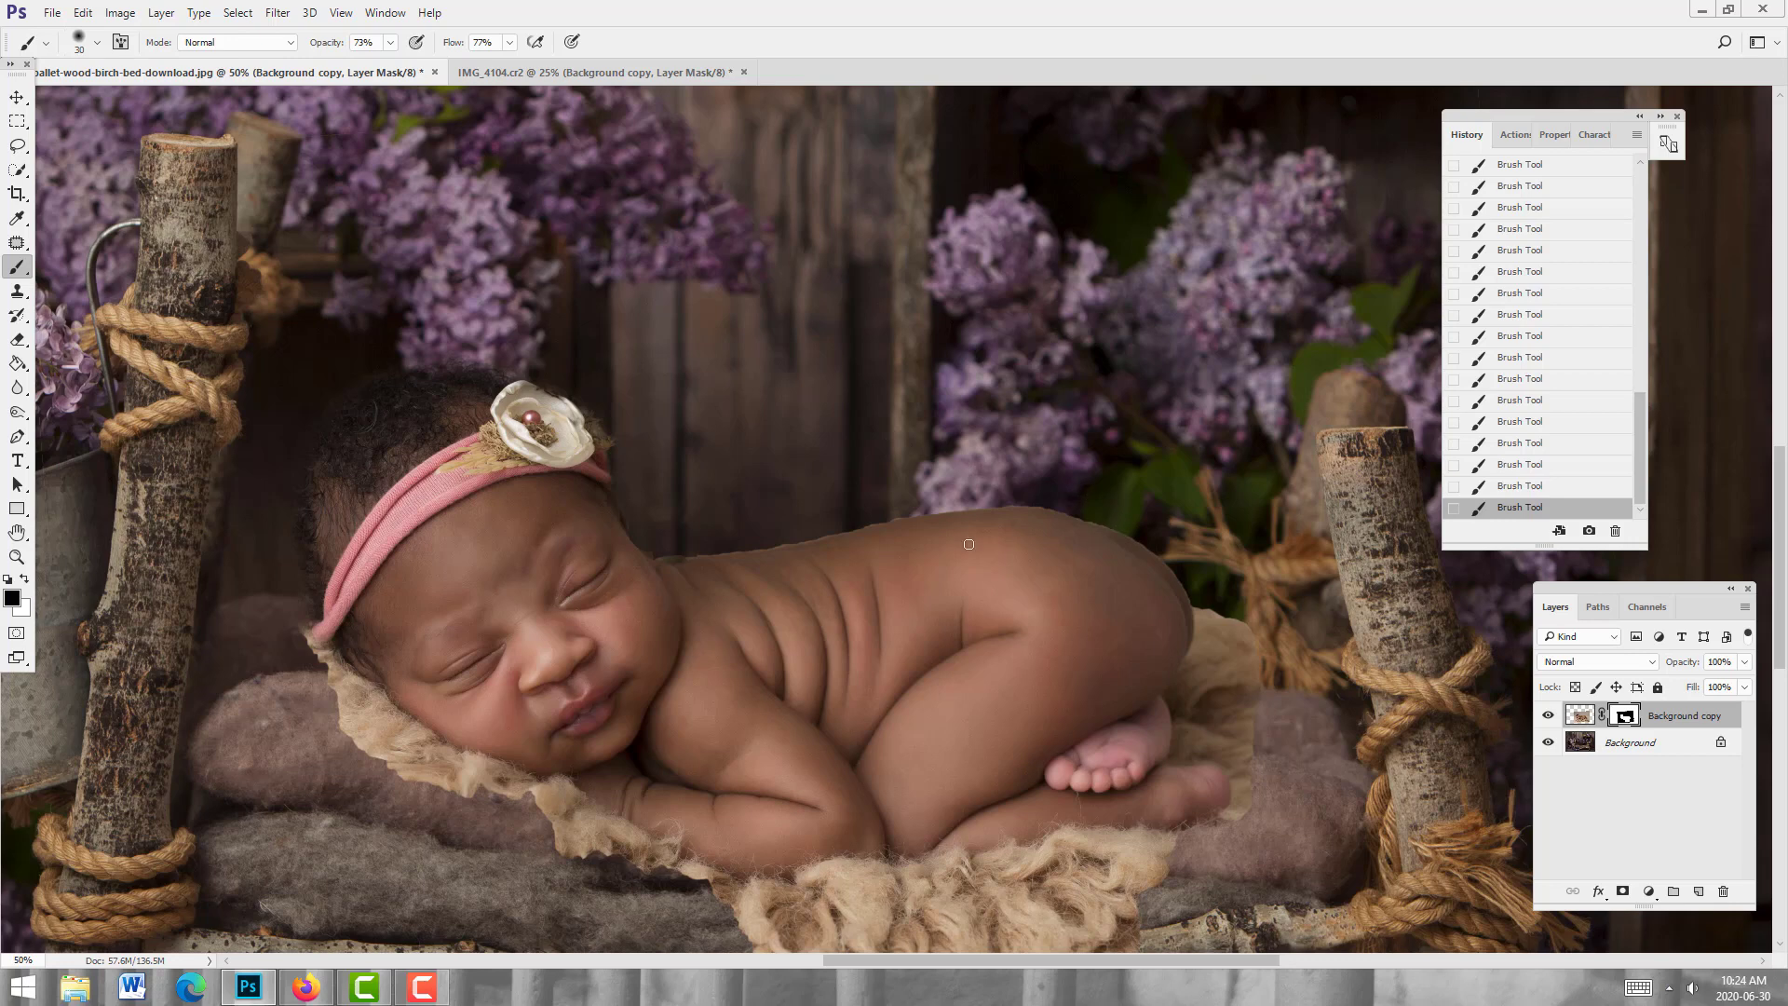
key(x)
key(x)
key(x)
key(x)
Step: Clean the mask edge around the baby's bottom and feet with a size 25 brush, alternating black and white
drag(881, 498, 727, 407)
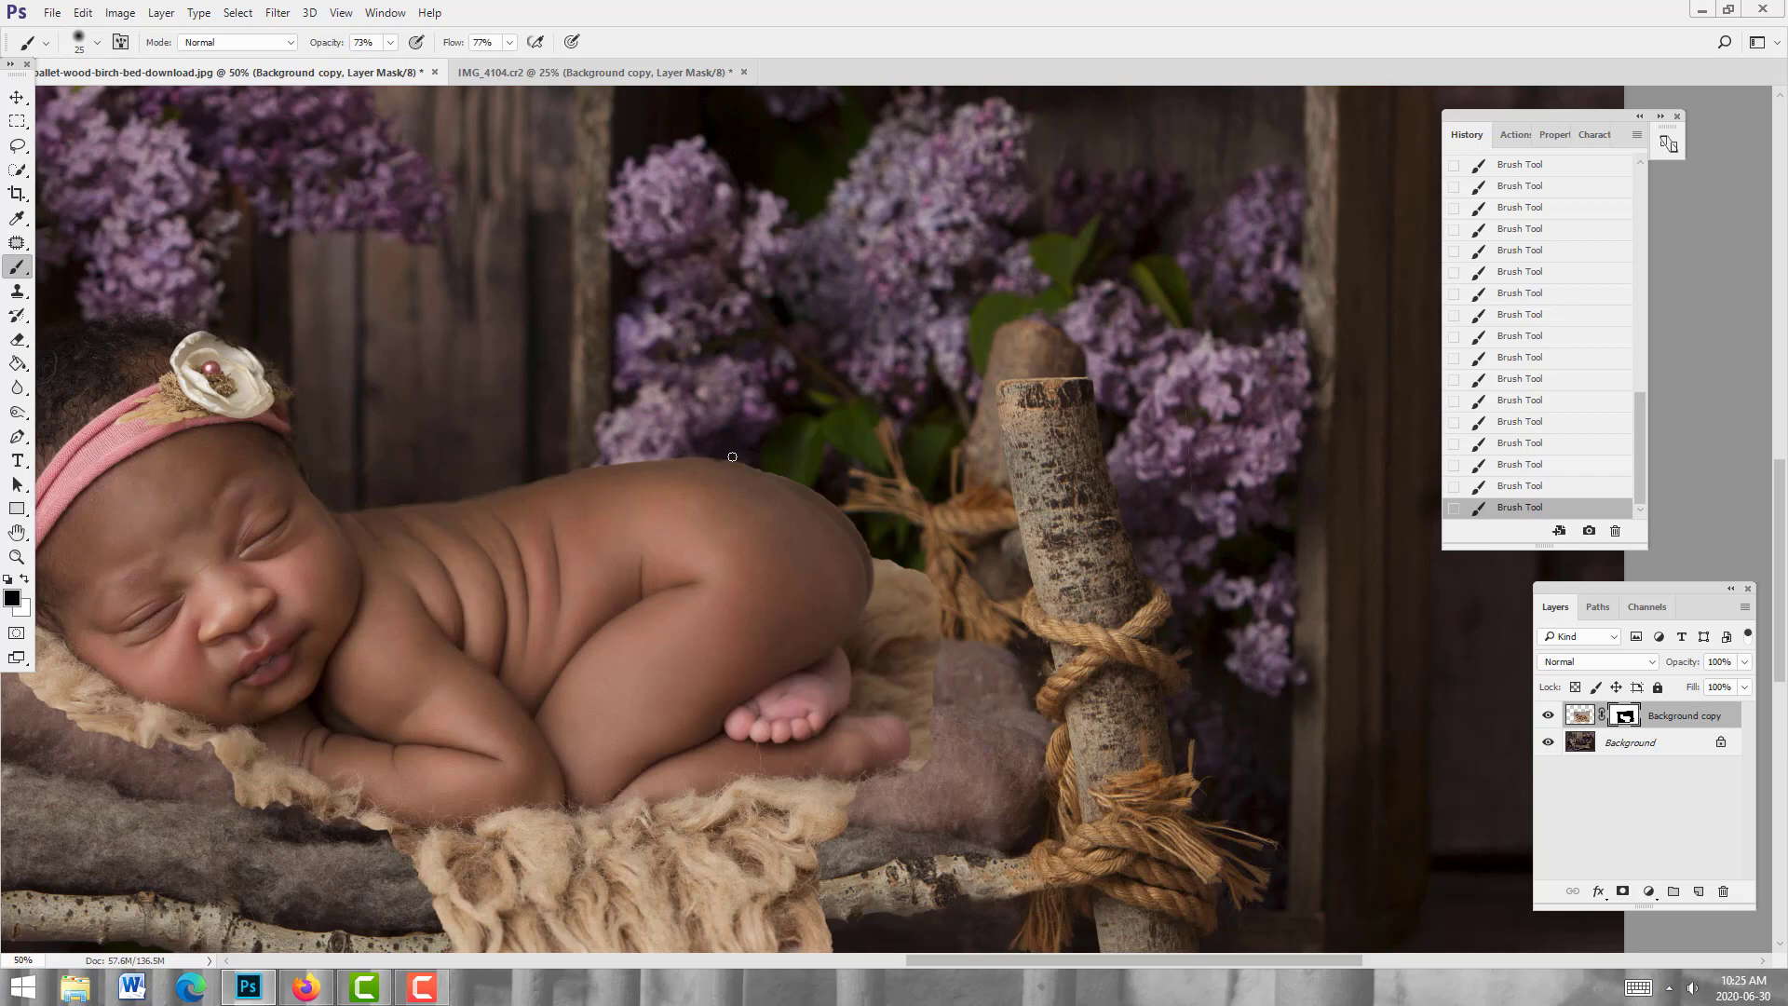
key(x)
key(x)
key(x)
key(x)
key(x)
drag(636, 703, 878, 547)
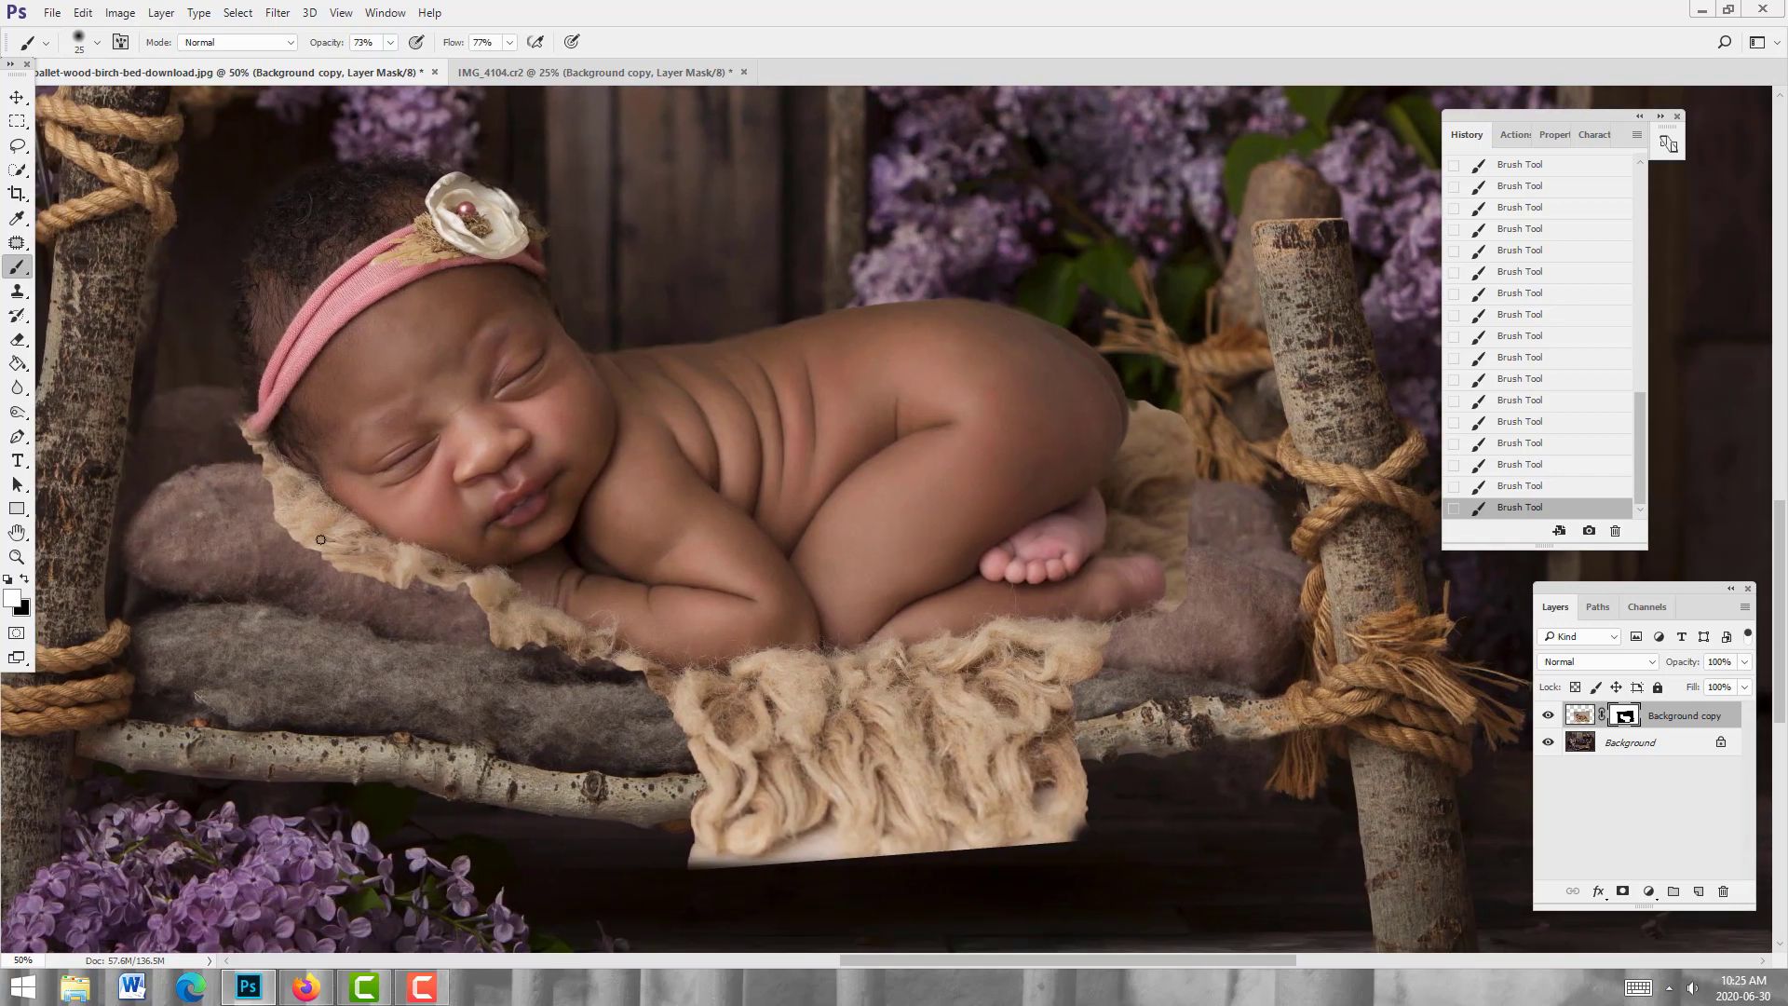
Step: Using a size 175 brush at 100% opacity and flow, reveal the cream fur across the bed in white and mask out its hanging flap in black
click(18, 557)
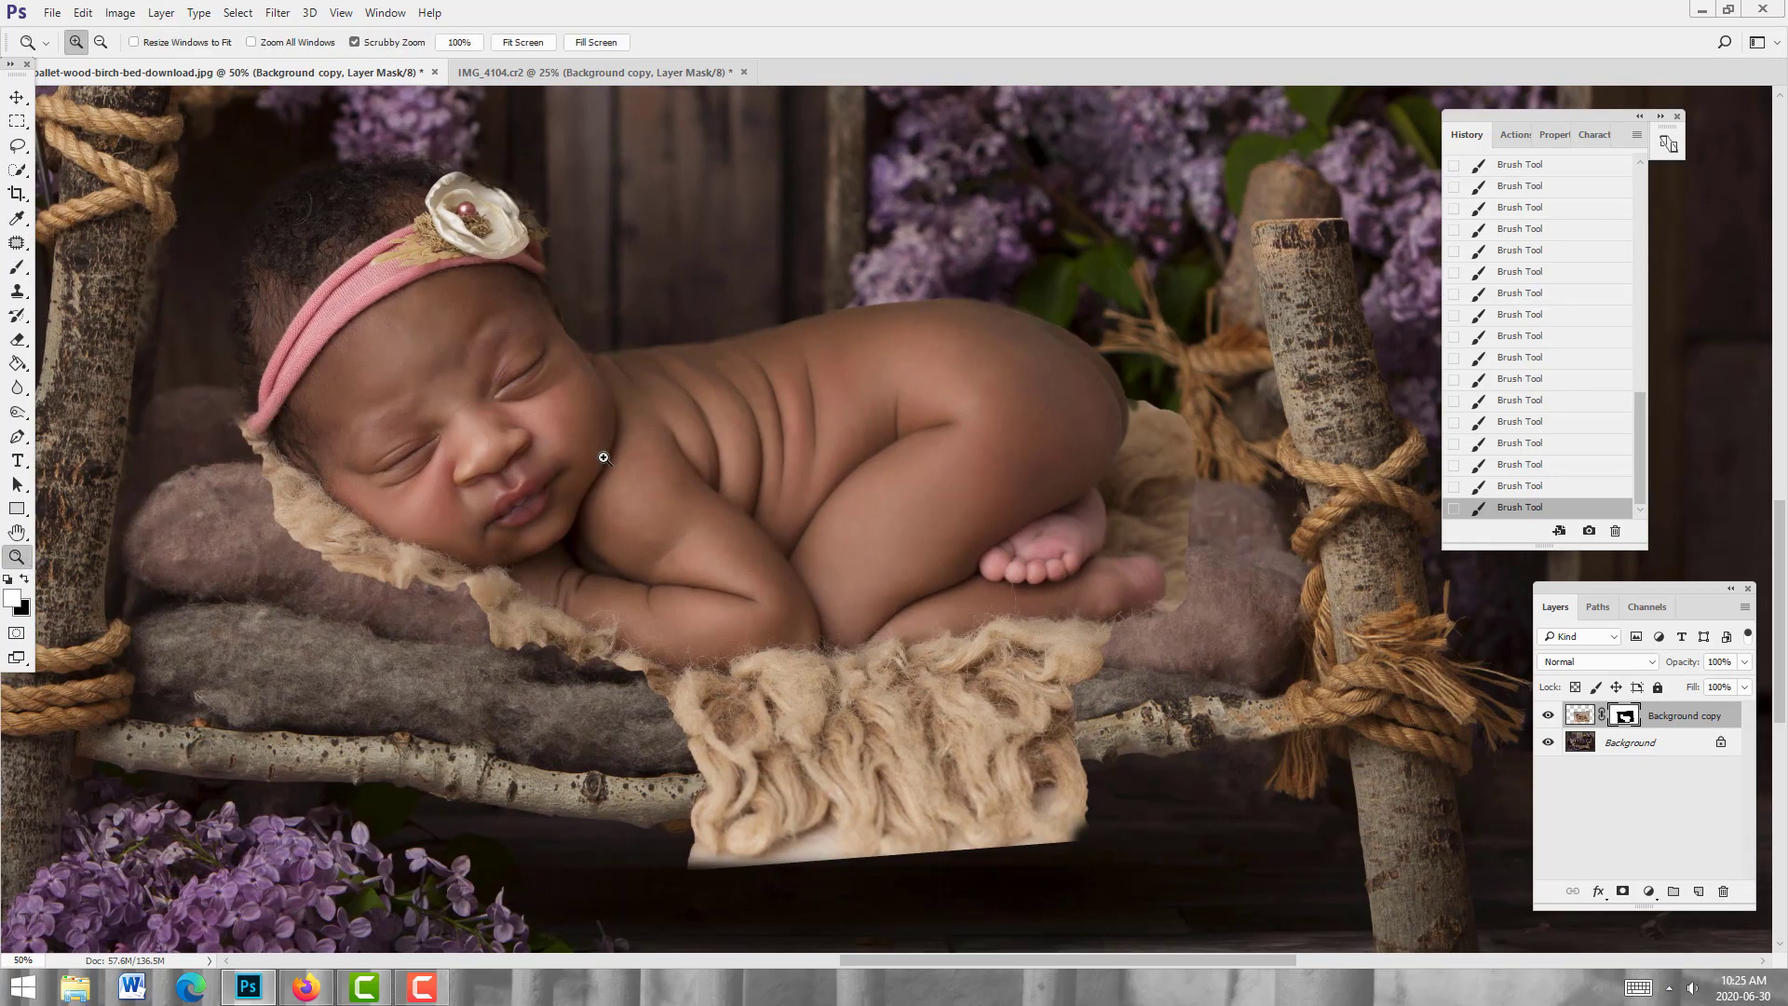
drag(603, 458, 537, 478)
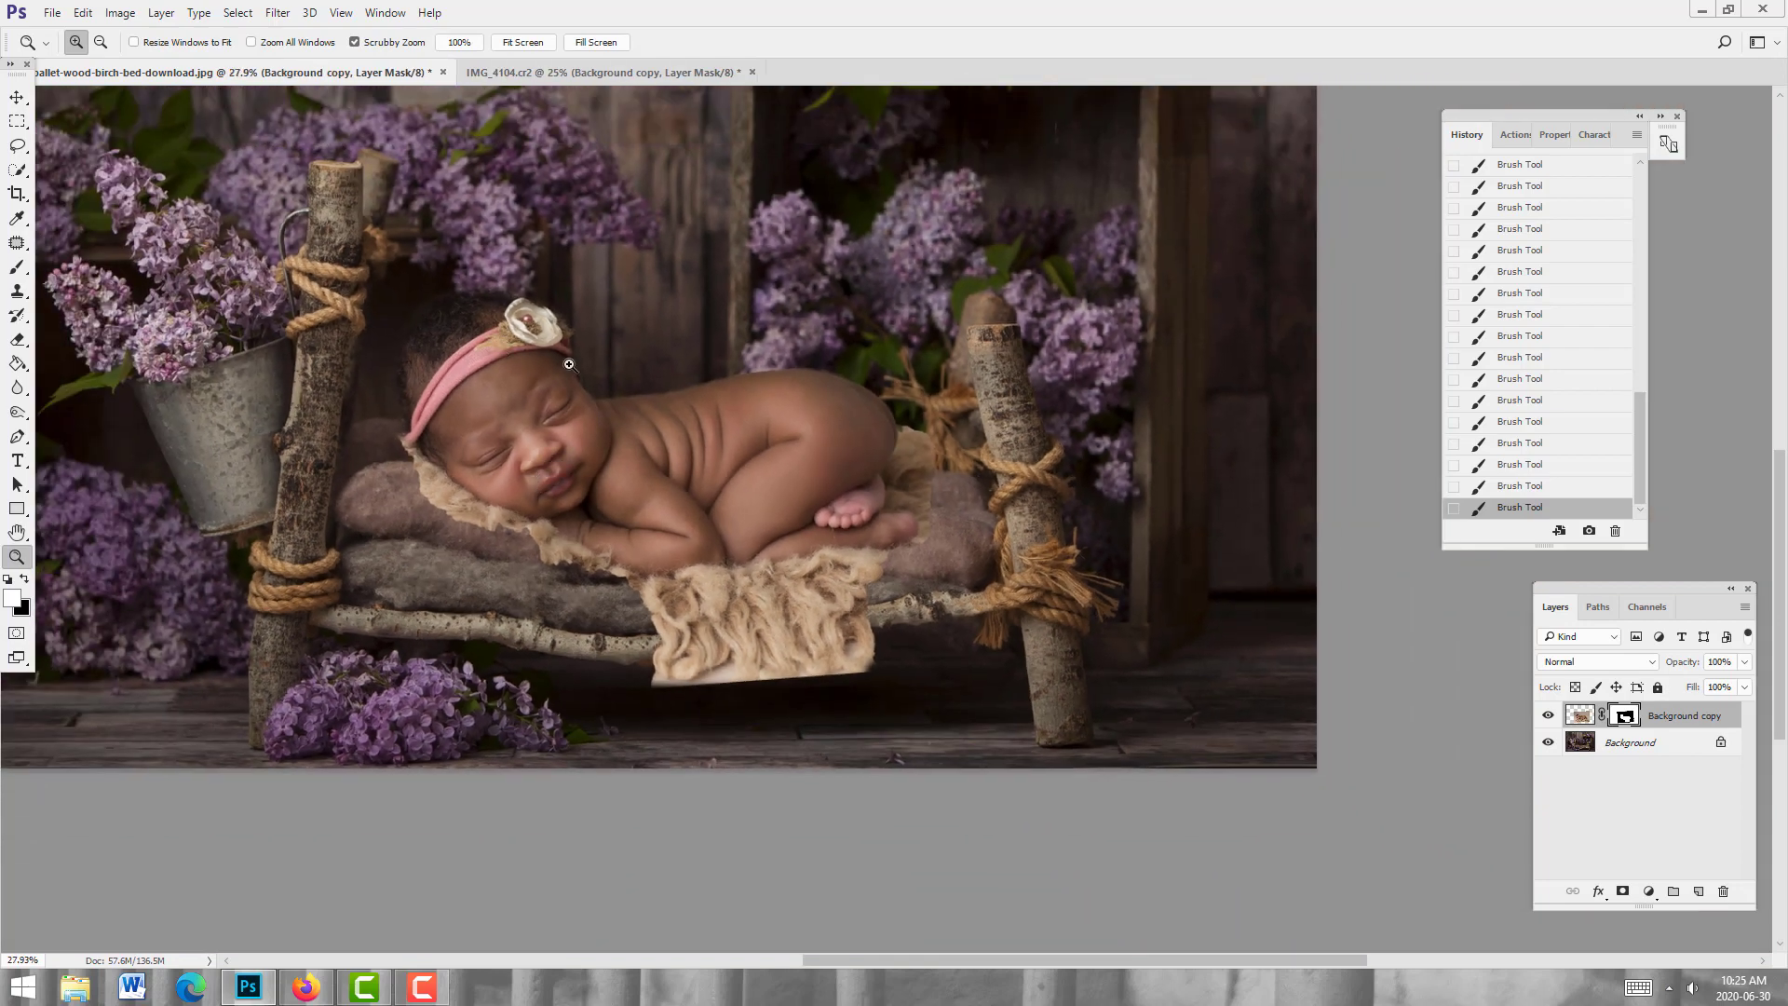
drag(569, 364, 545, 374)
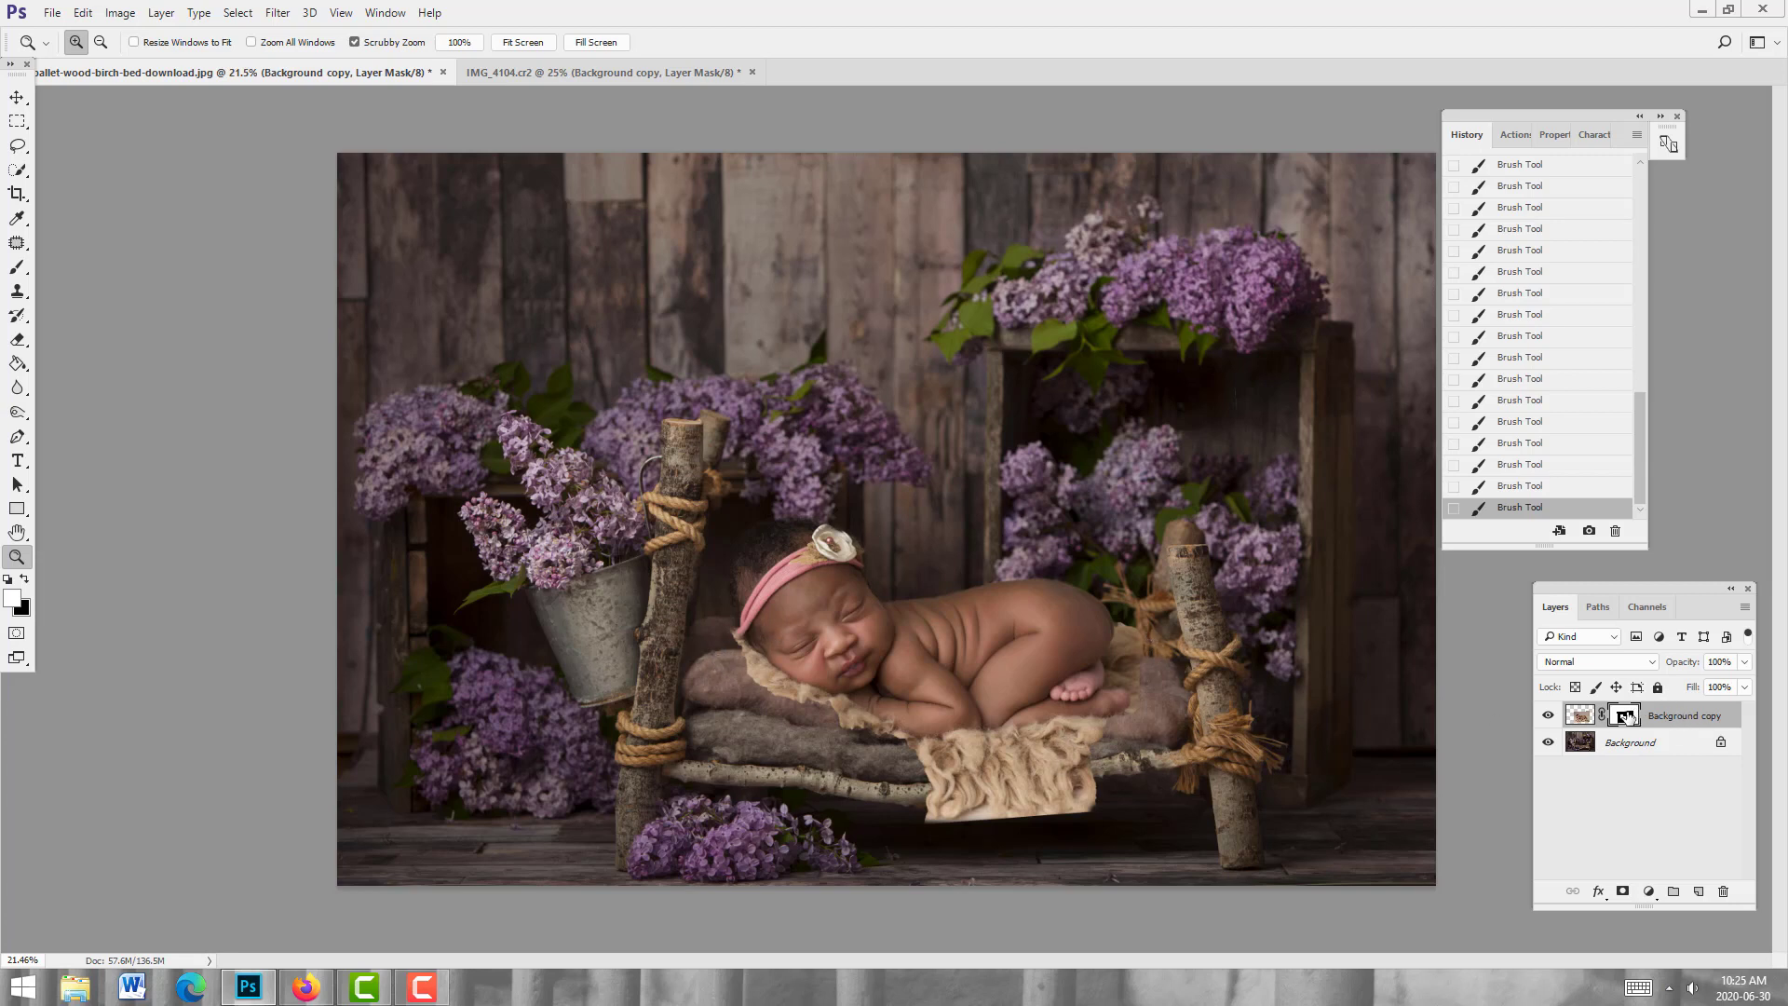
click(15, 268)
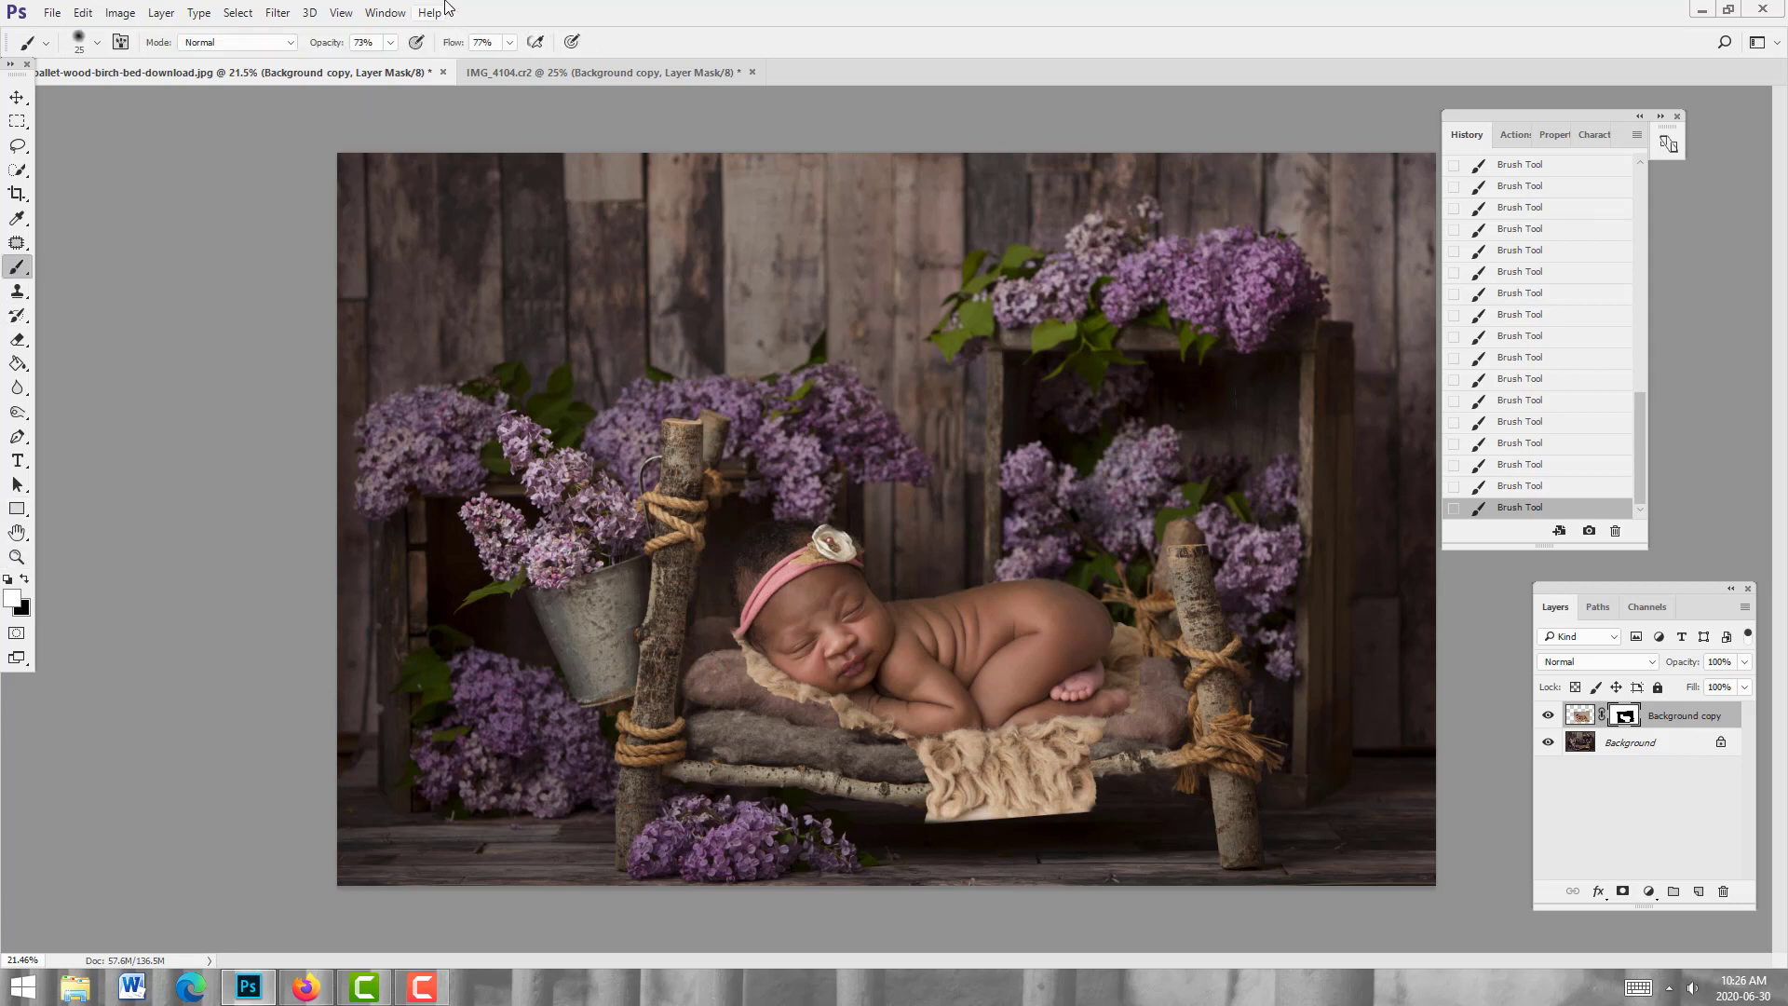
click(391, 42)
drag(408, 69, 422, 61)
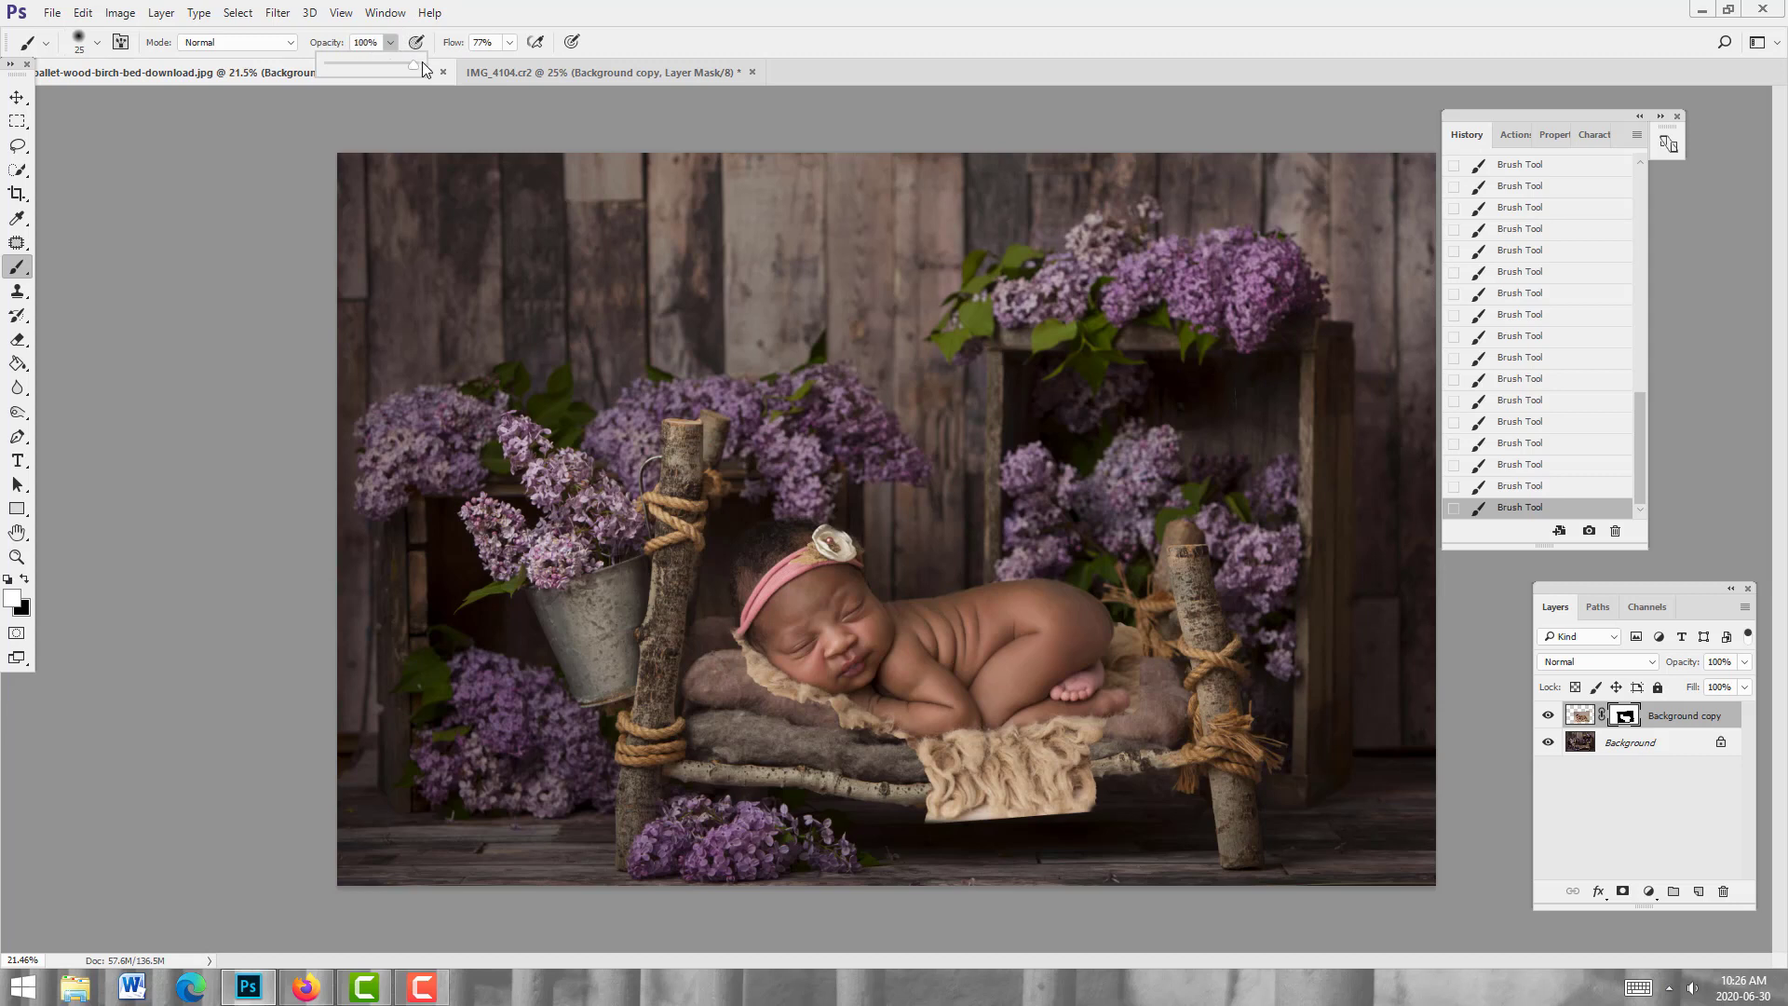
click(509, 44)
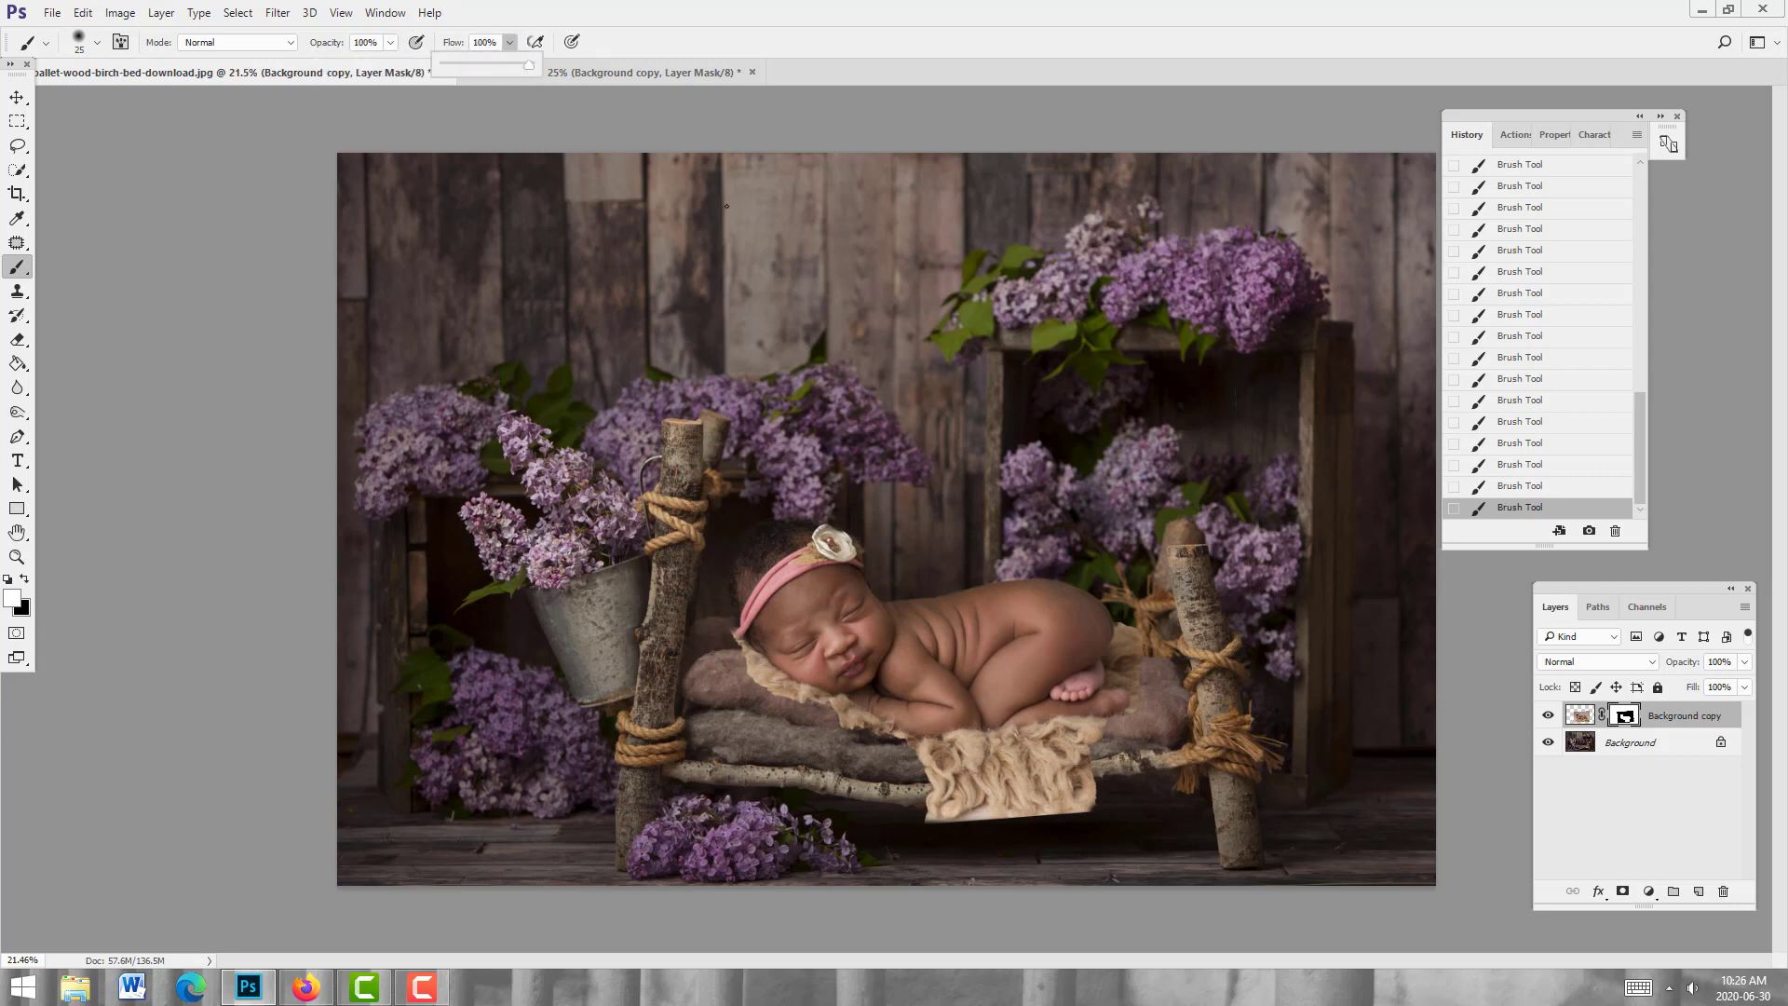
key(bracketright)
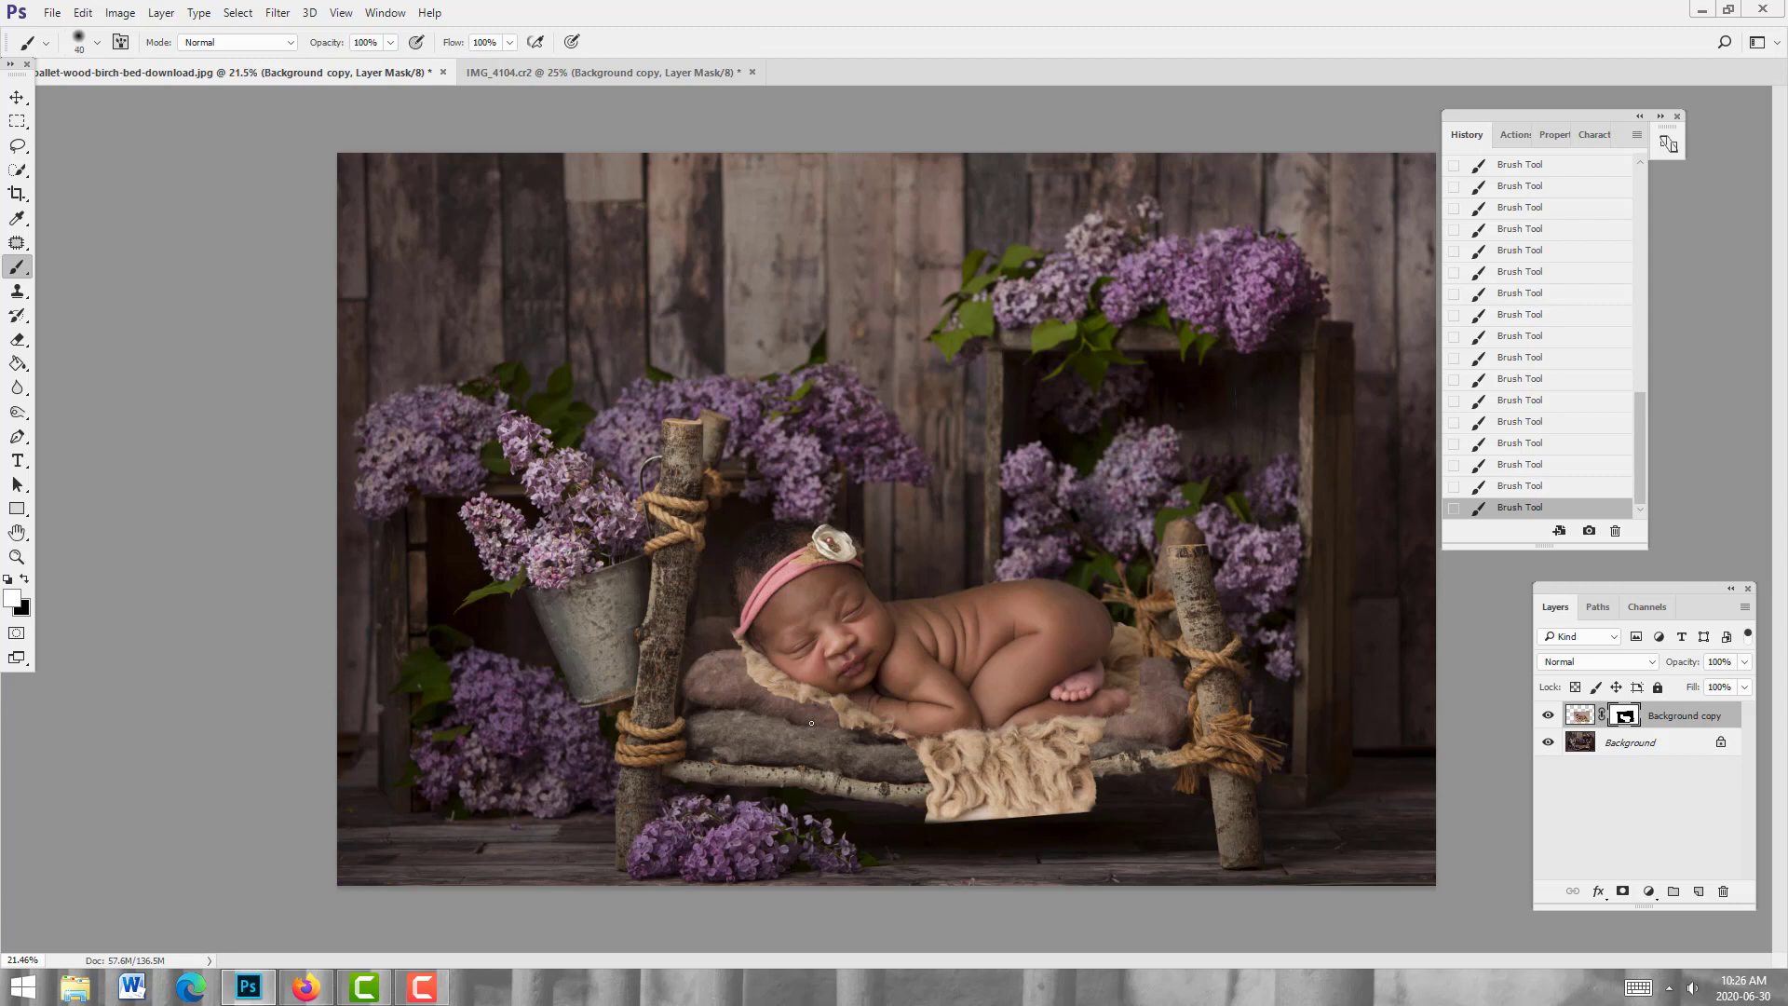
key(bracketright)
key(bracketright)
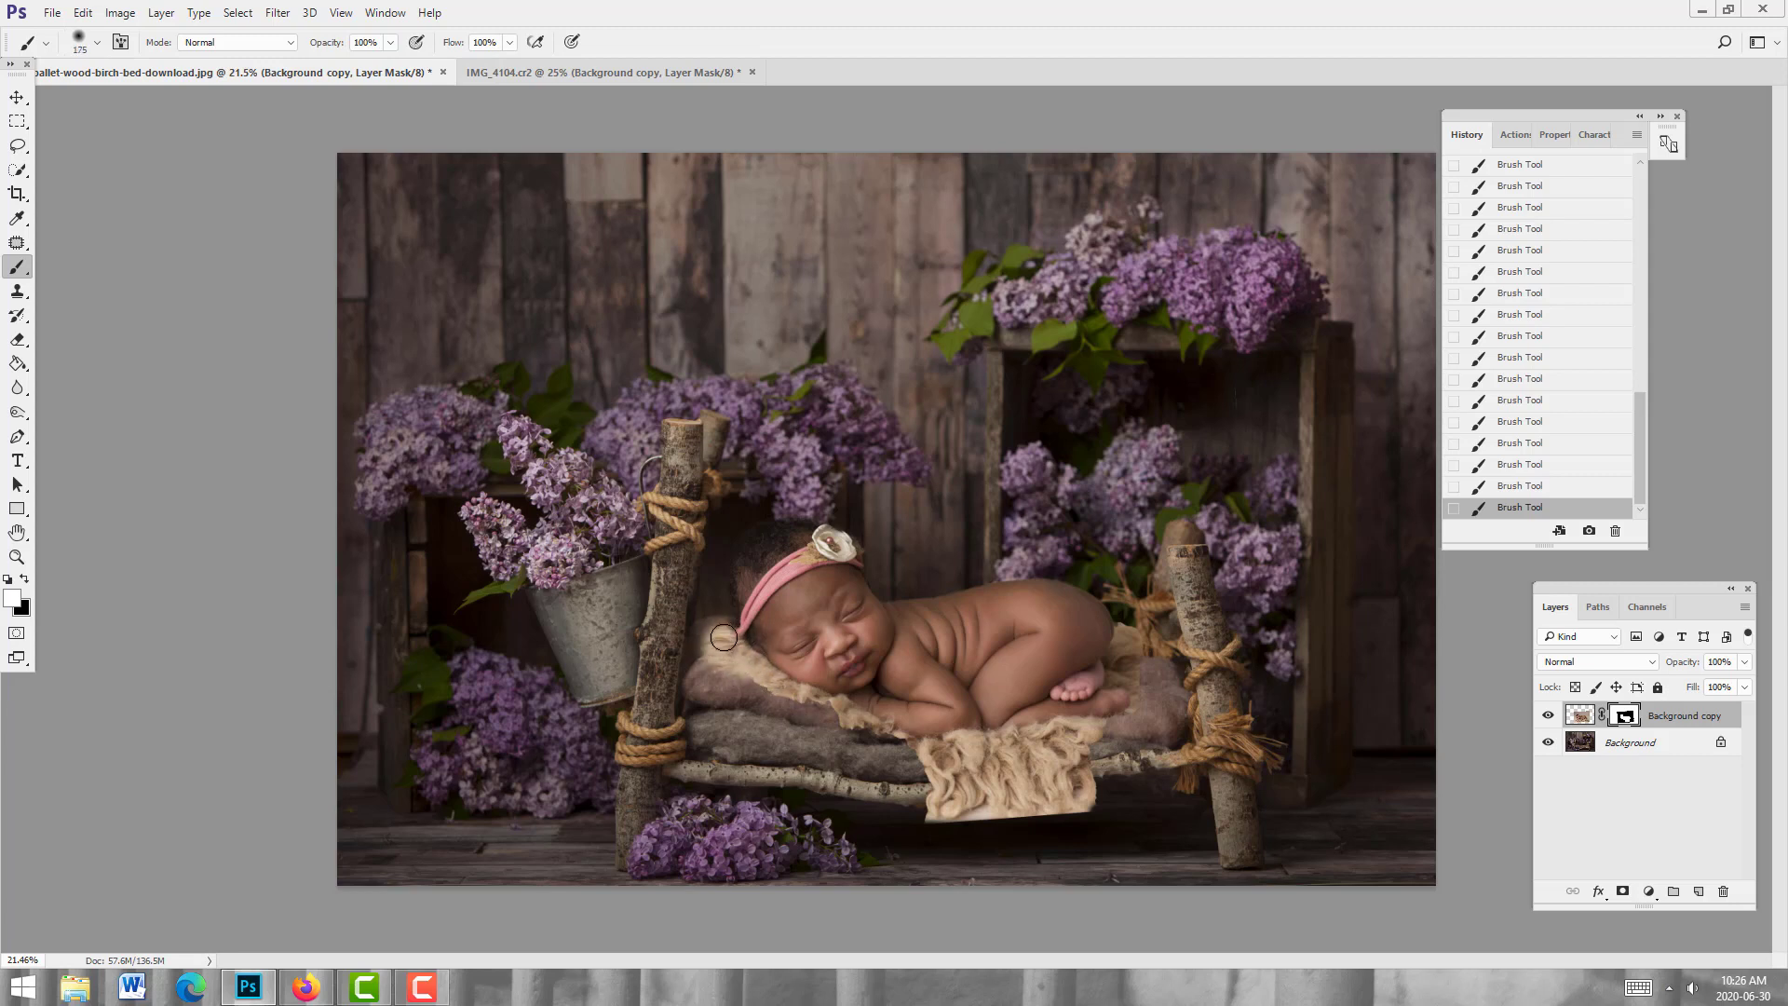
mouse_move(712, 635)
mouse_down()
mouse_move(709, 717)
mouse_move(758, 713)
mouse_move(712, 683)
mouse_move(899, 730)
mouse_move(723, 724)
mouse_move(1135, 721)
mouse_move(1094, 721)
mouse_move(1142, 720)
mouse_move(1149, 672)
mouse_move(1171, 711)
mouse_move(1167, 697)
mouse_move(1162, 722)
mouse_move(1076, 730)
mouse_move(1141, 729)
mouse_move(892, 740)
mouse_up()
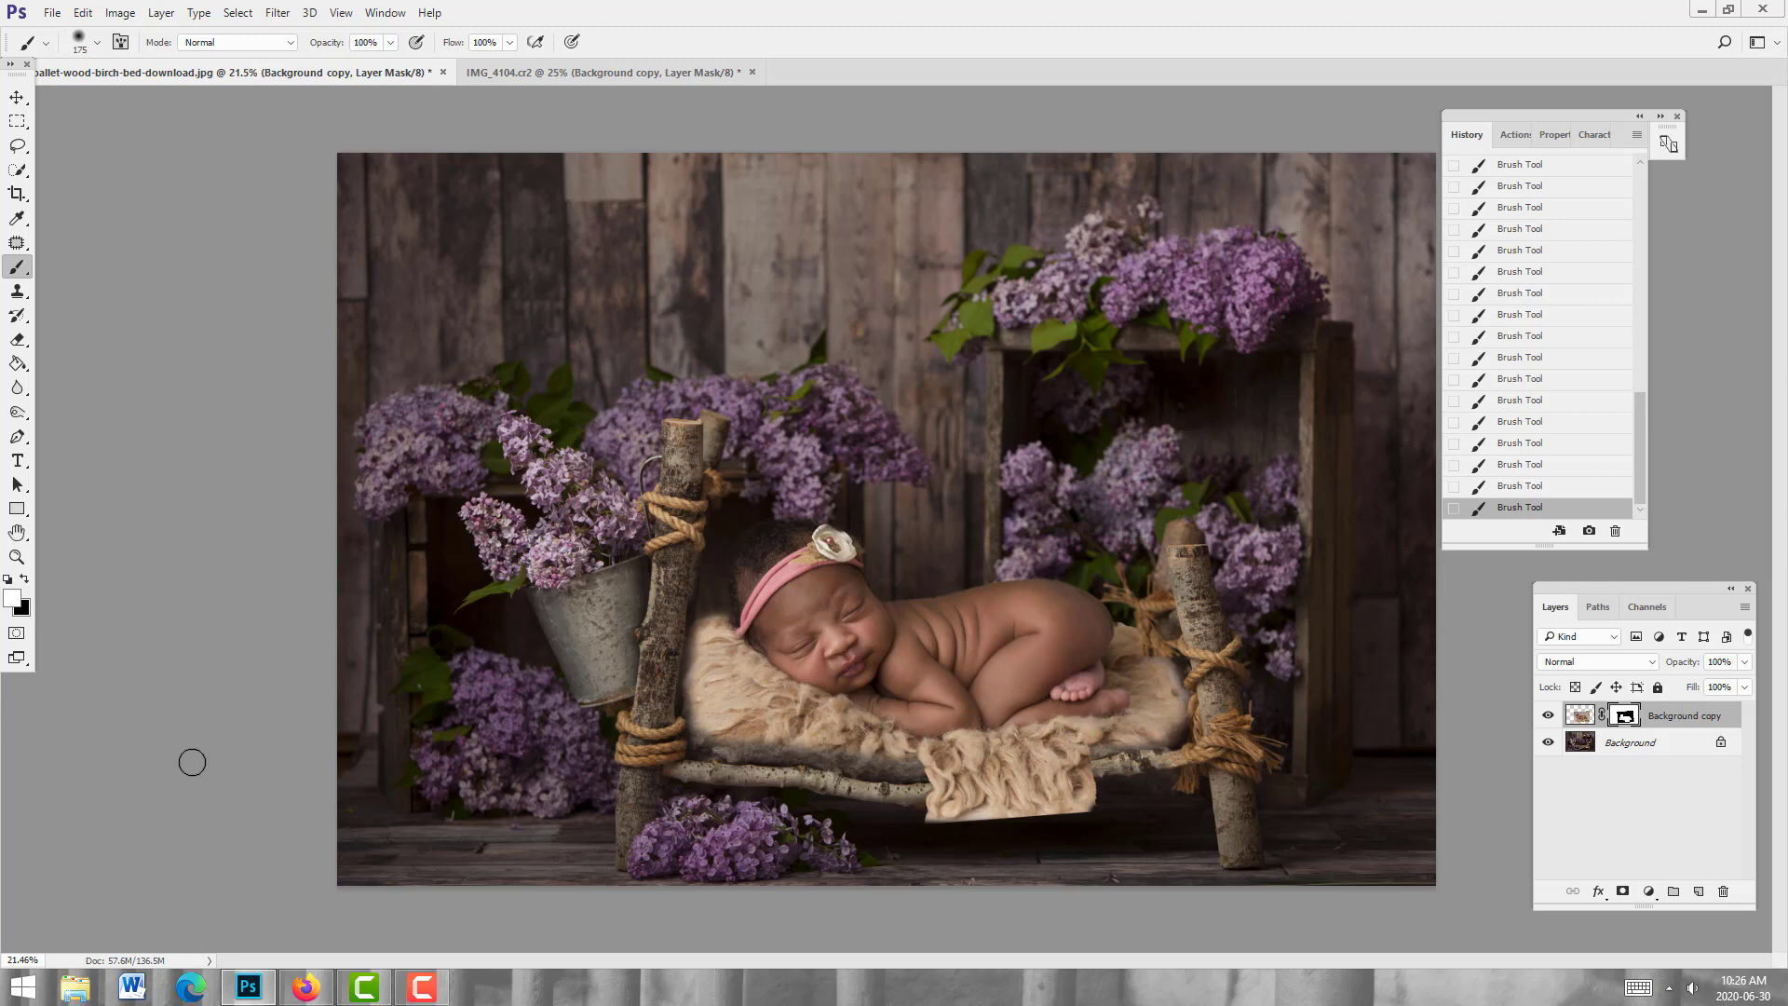
click(24, 579)
mouse_move(975, 797)
mouse_down()
mouse_move(899, 805)
mouse_move(1049, 813)
mouse_move(1094, 802)
mouse_move(1091, 767)
mouse_move(831, 783)
mouse_up()
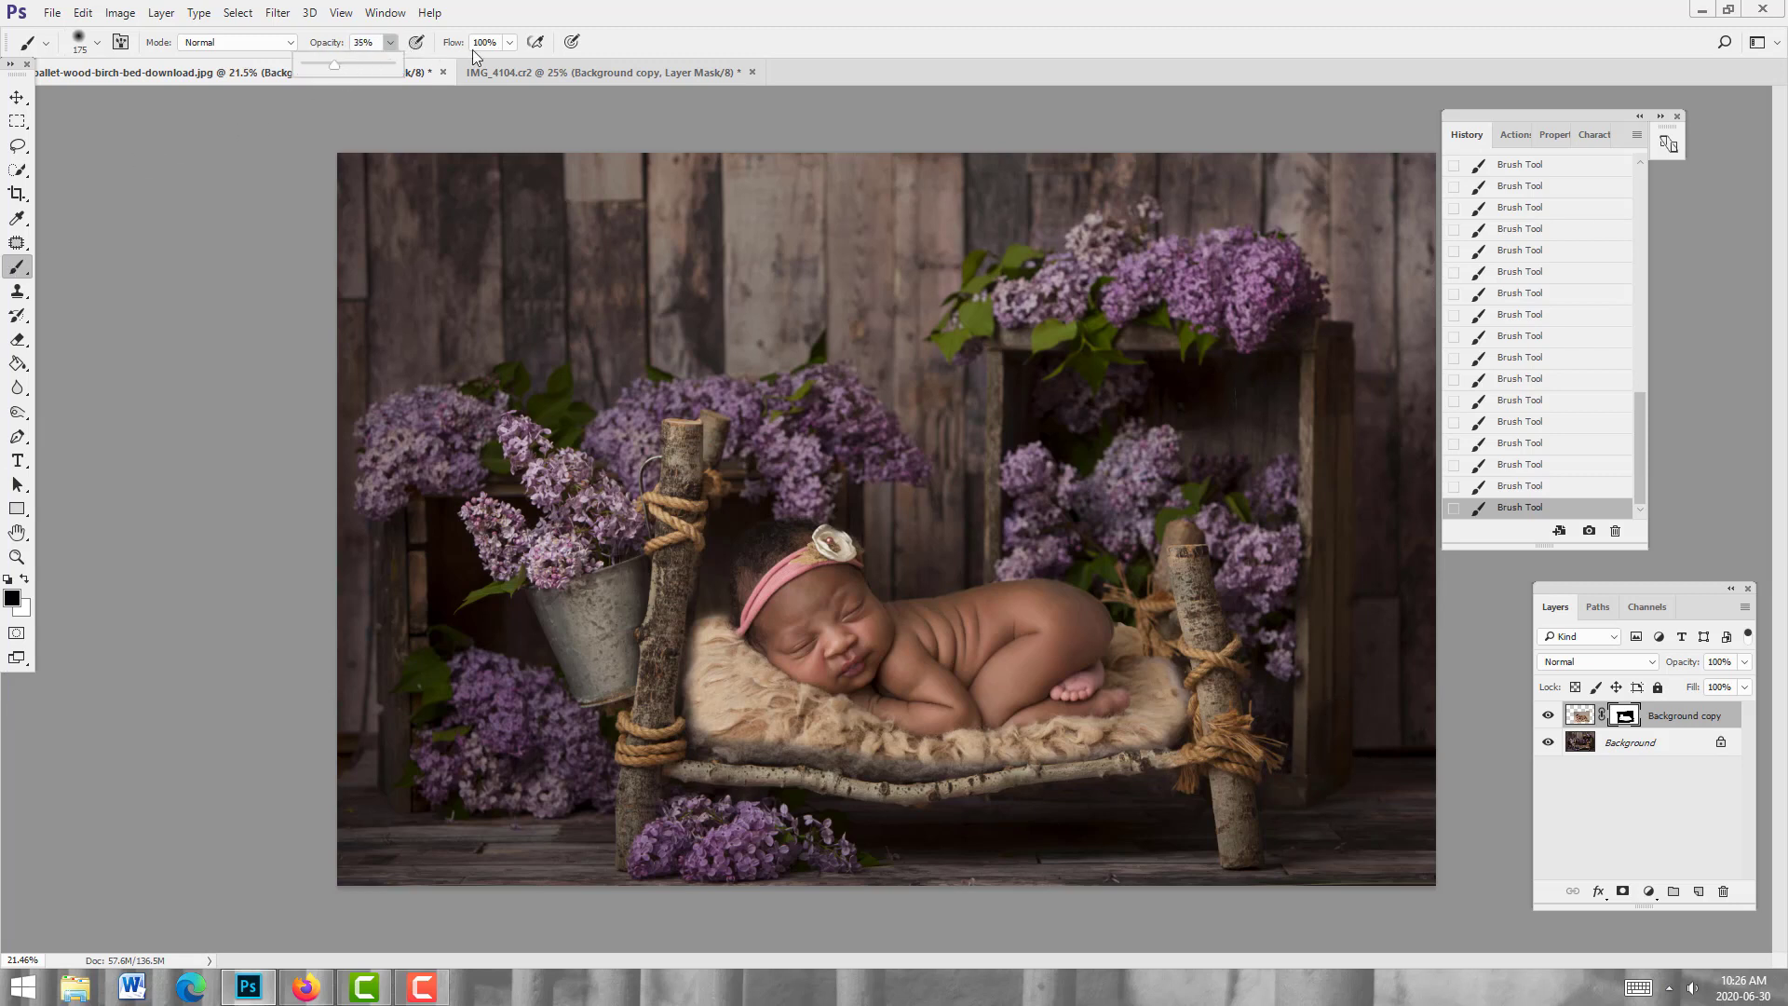
Step: Fade the cream fur around the baby into the backdrop's blankets on the mask, using a black brush at 35% opacity and 35% flow
click(509, 43)
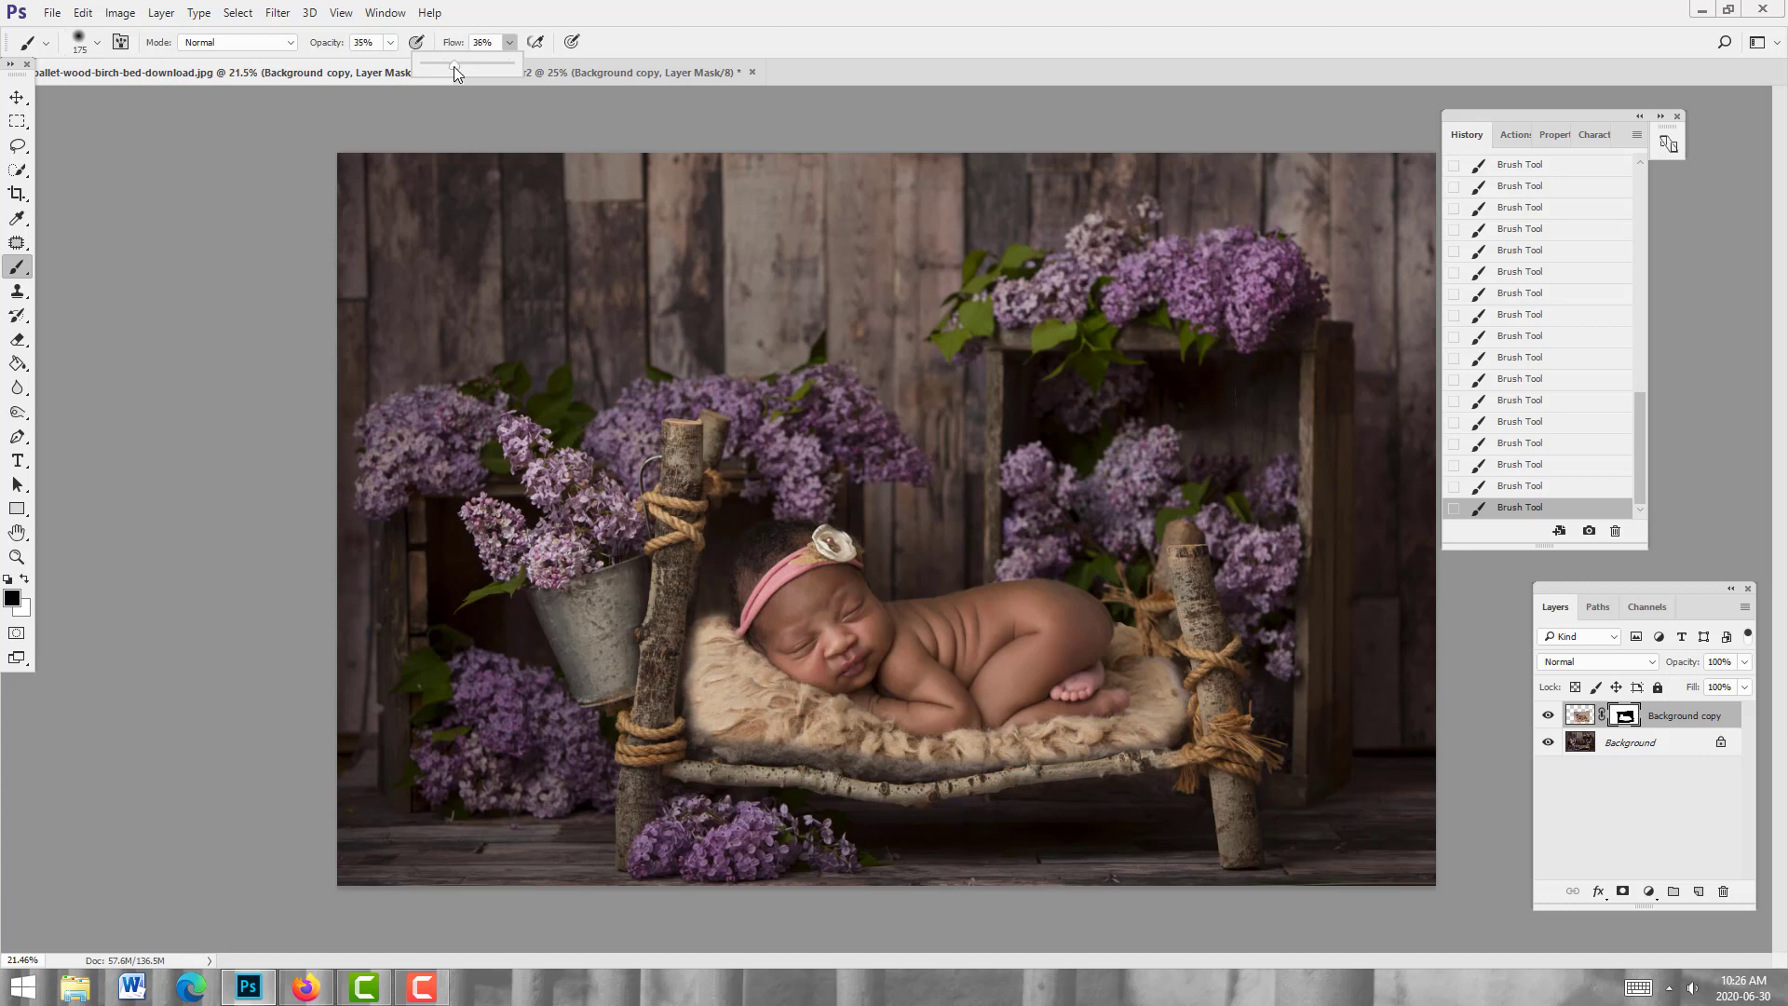
click(459, 149)
click(16, 556)
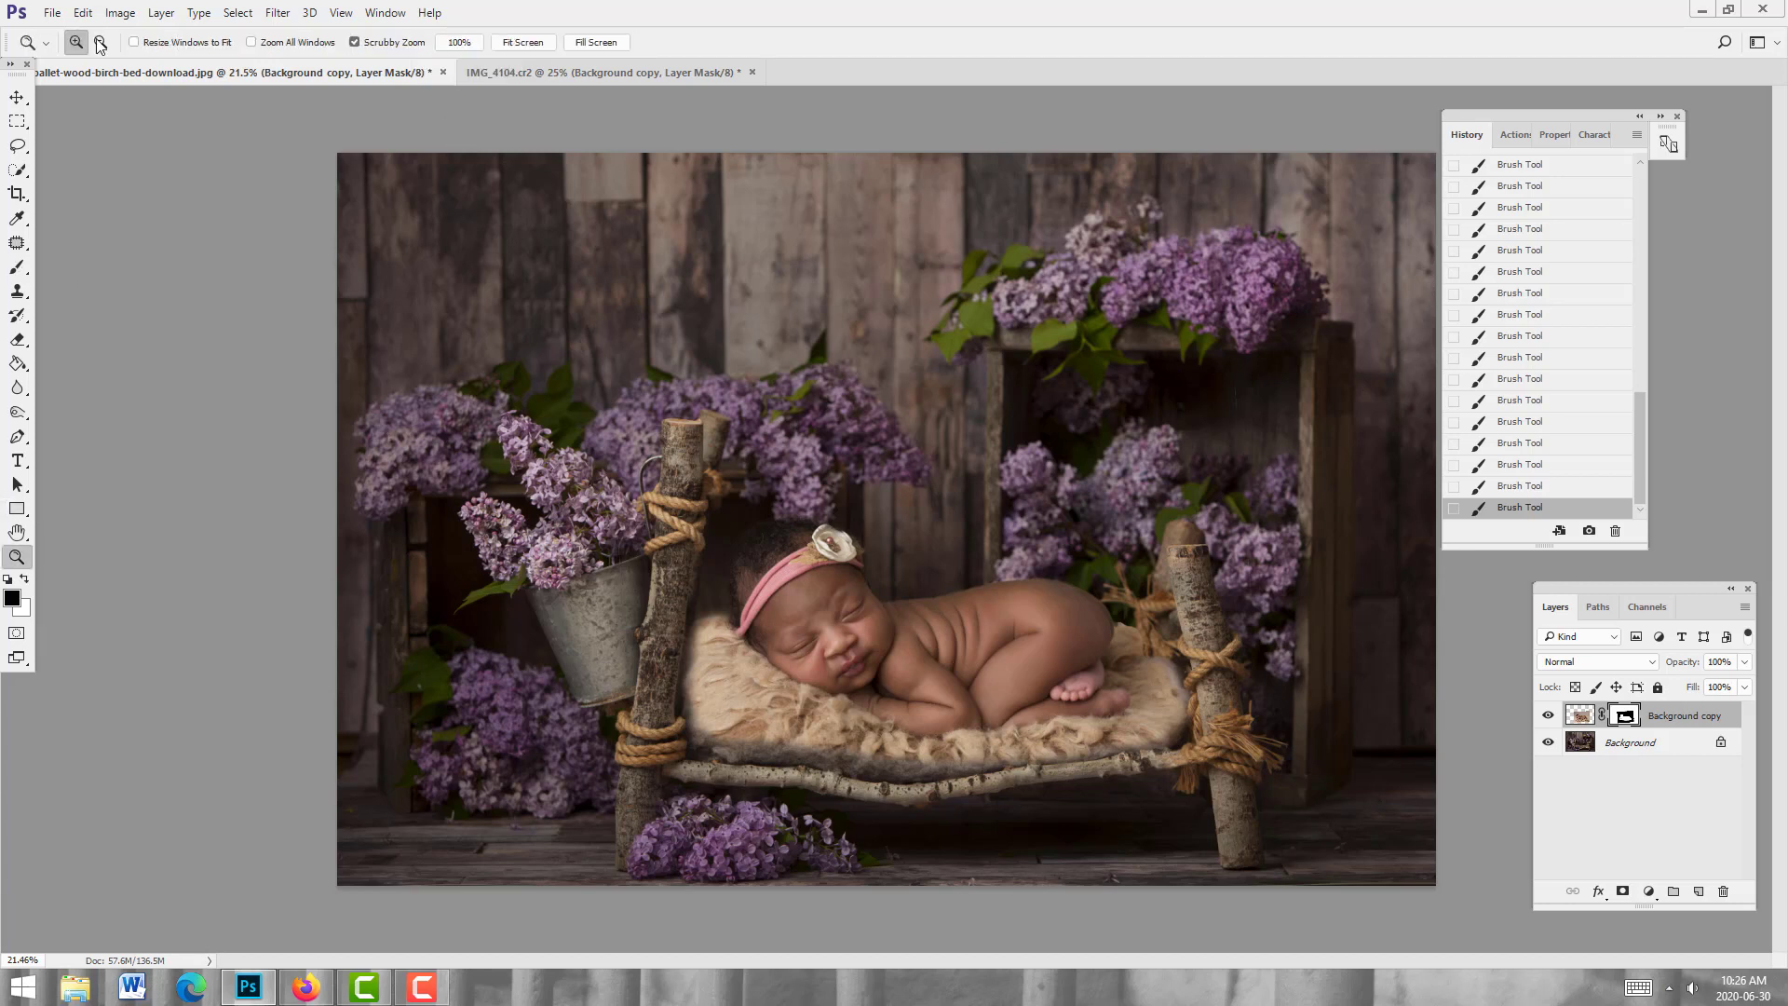
click(969, 698)
click(973, 698)
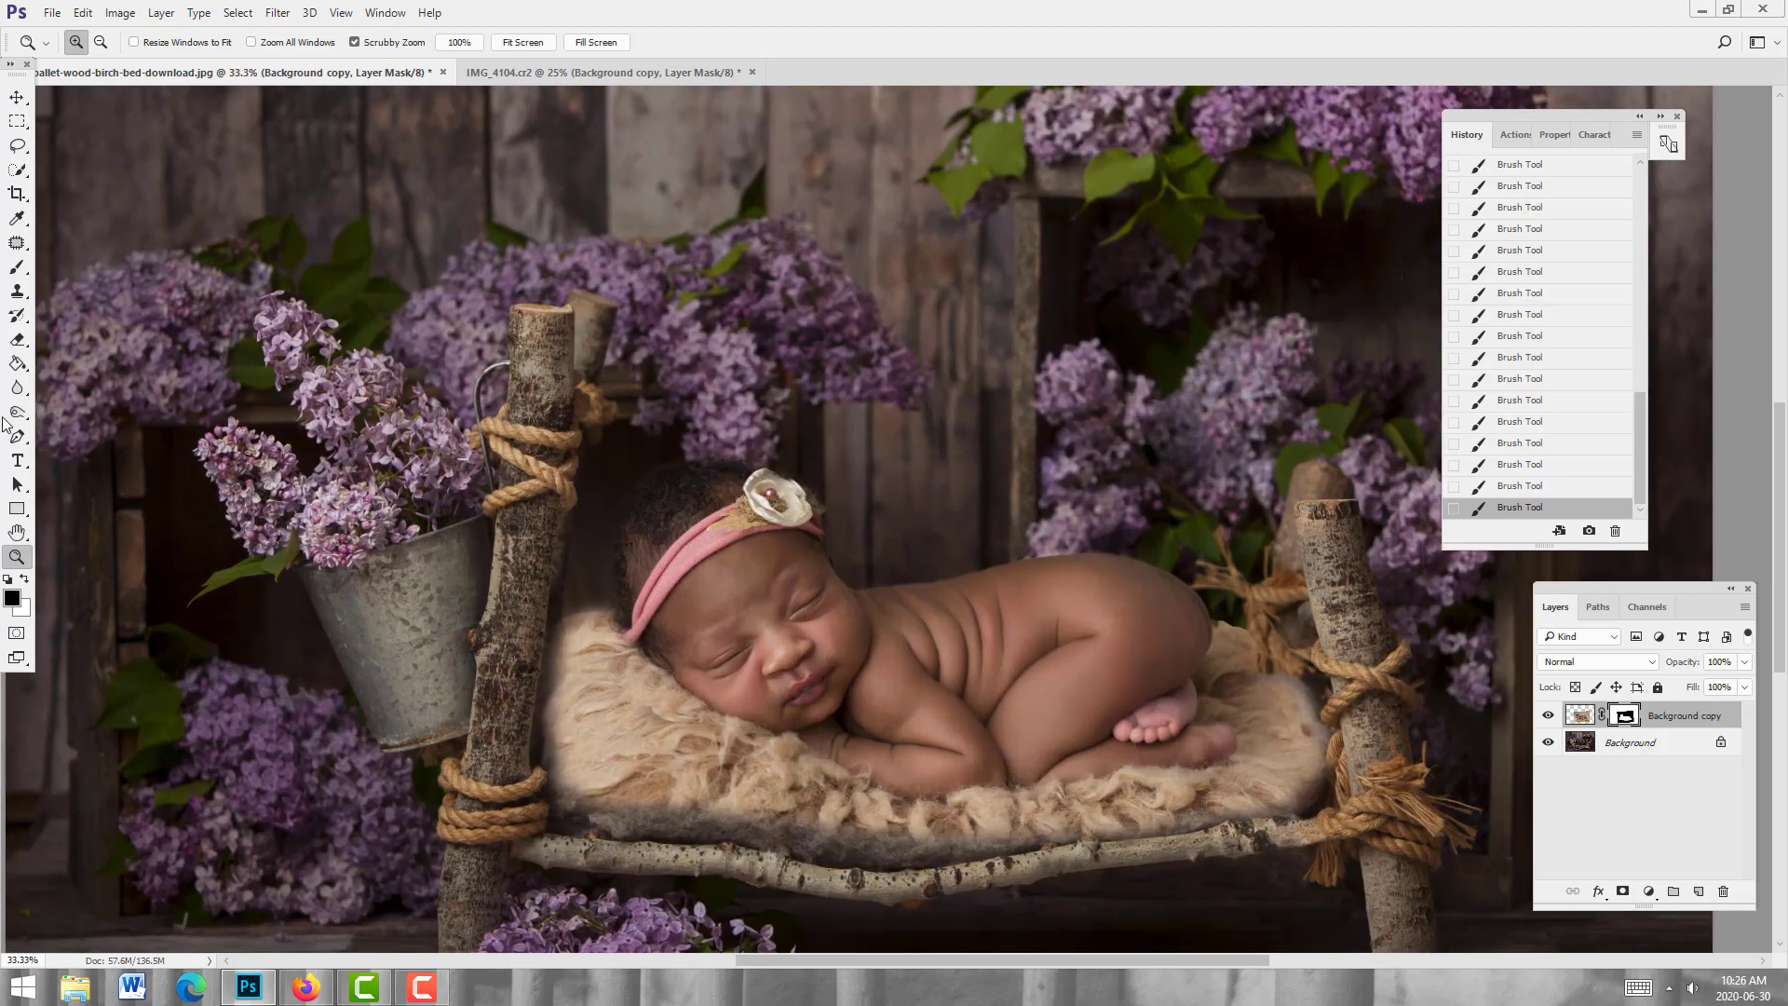
click(16, 267)
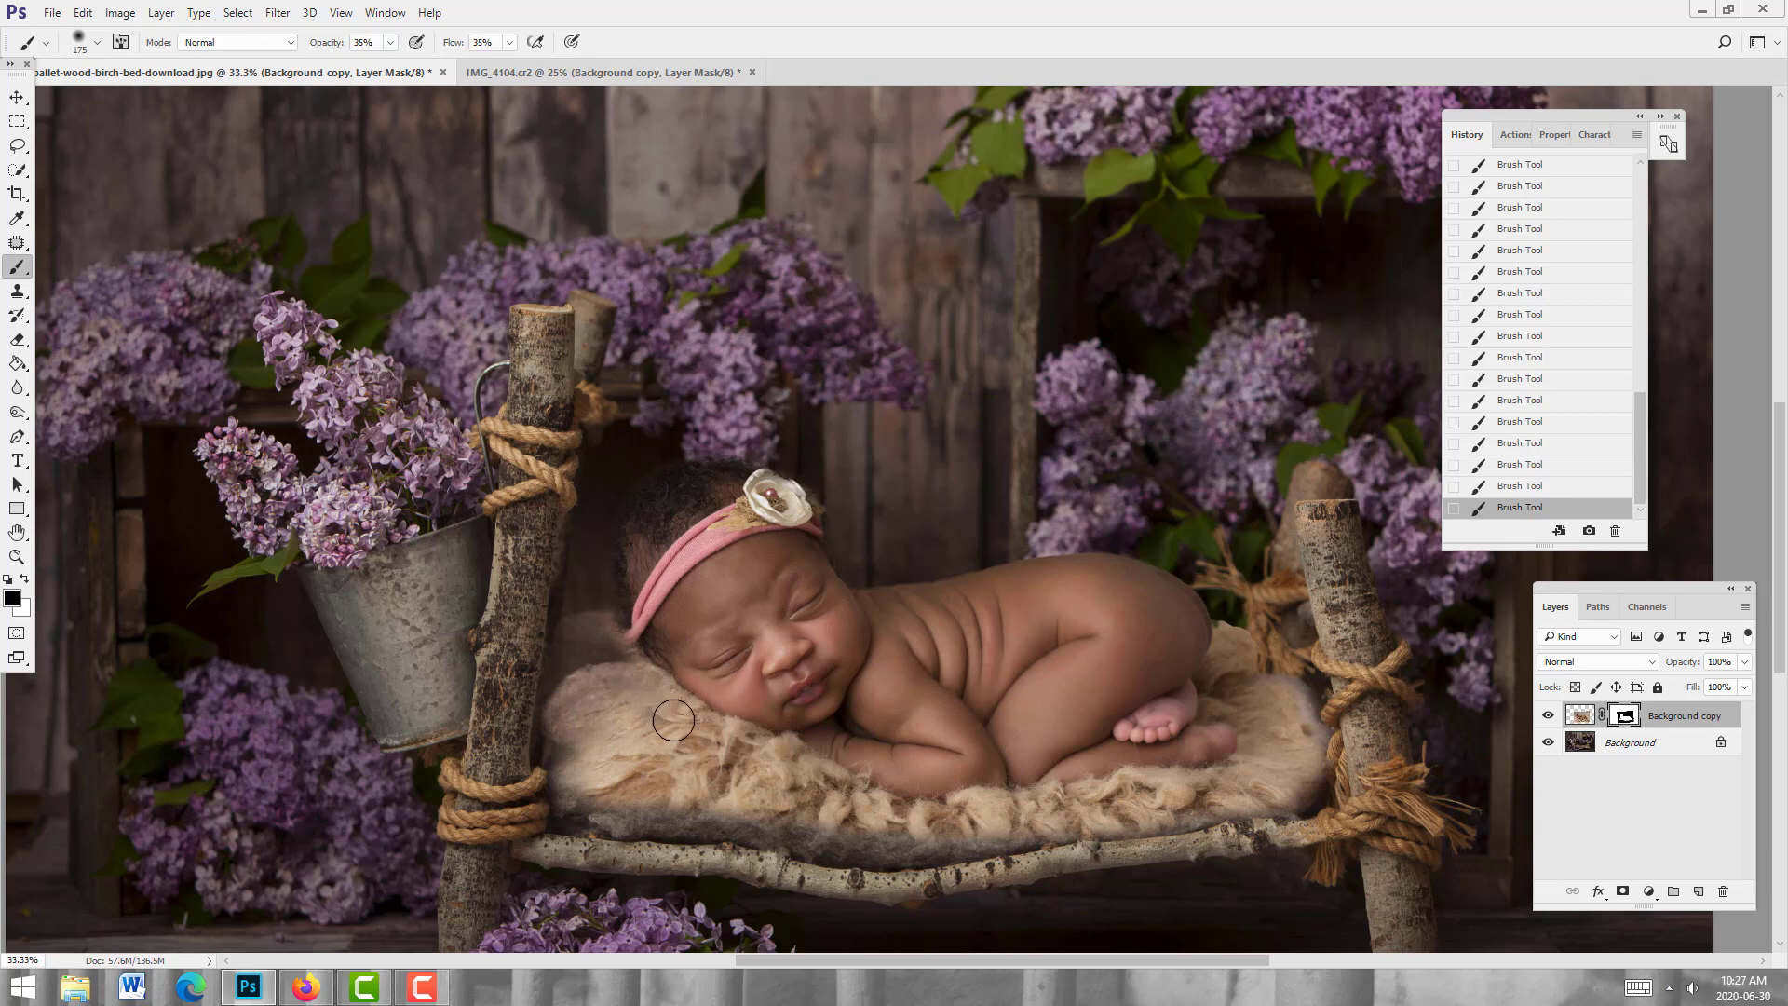
mouse_move(671, 737)
mouse_down()
mouse_move(569, 775)
mouse_move(609, 762)
mouse_move(601, 691)
mouse_move(632, 794)
mouse_move(654, 783)
mouse_move(612, 783)
mouse_move(676, 801)
mouse_move(679, 784)
mouse_move(701, 804)
mouse_move(650, 767)
mouse_move(630, 783)
mouse_move(699, 788)
mouse_move(672, 758)
mouse_move(703, 779)
mouse_move(691, 742)
mouse_move(722, 776)
mouse_move(700, 799)
mouse_move(738, 805)
mouse_move(748, 785)
mouse_move(779, 825)
mouse_move(783, 776)
mouse_move(695, 719)
mouse_move(741, 745)
mouse_move(698, 727)
mouse_move(735, 731)
mouse_move(686, 717)
mouse_move(711, 733)
mouse_move(677, 687)
mouse_move(722, 707)
mouse_move(694, 717)
mouse_move(633, 683)
mouse_move(759, 754)
mouse_move(758, 776)
mouse_move(721, 771)
mouse_move(731, 798)
mouse_move(709, 806)
mouse_move(781, 801)
mouse_move(763, 753)
mouse_move(794, 751)
mouse_move(771, 746)
mouse_move(855, 782)
mouse_move(806, 791)
mouse_move(825, 807)
mouse_move(670, 764)
mouse_move(842, 811)
mouse_move(810, 803)
mouse_move(803, 823)
mouse_move(791, 801)
mouse_move(857, 833)
mouse_move(840, 799)
mouse_move(895, 829)
mouse_up()
key(bracketleft)
key(bracketleft)
key(bracketleft)
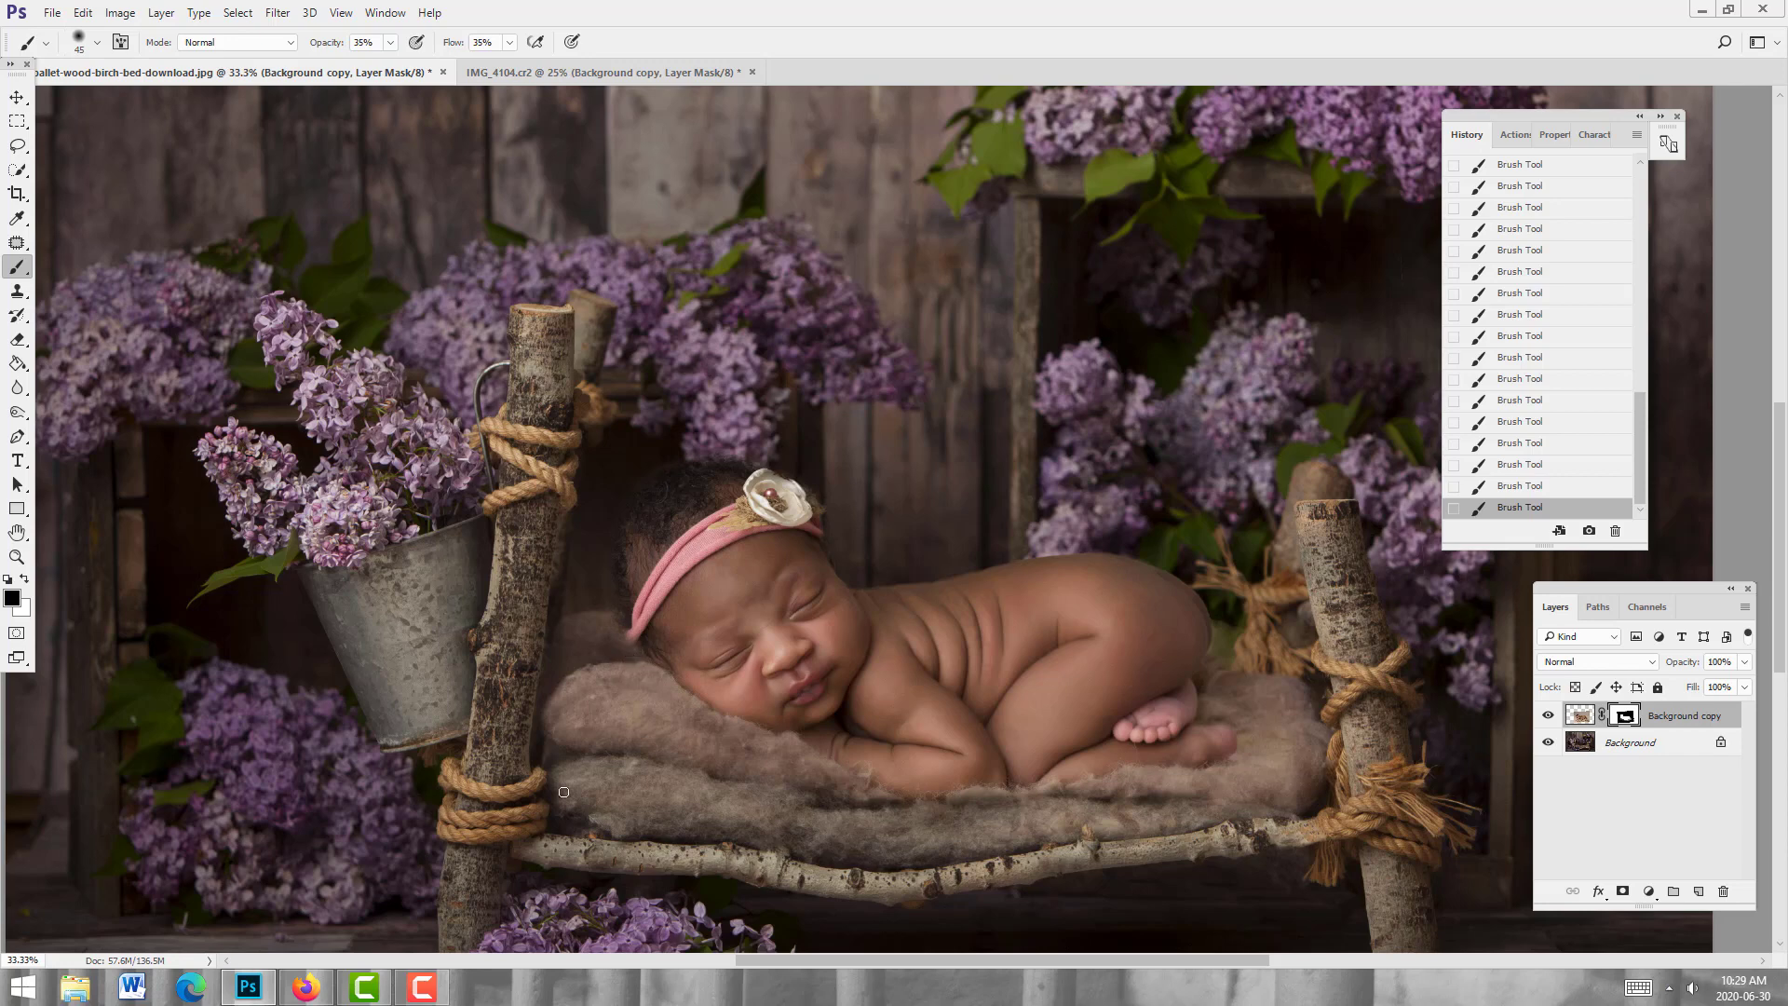
Step: Move the newborn cutout slightly up and to the left on the bed blankets
click(17, 557)
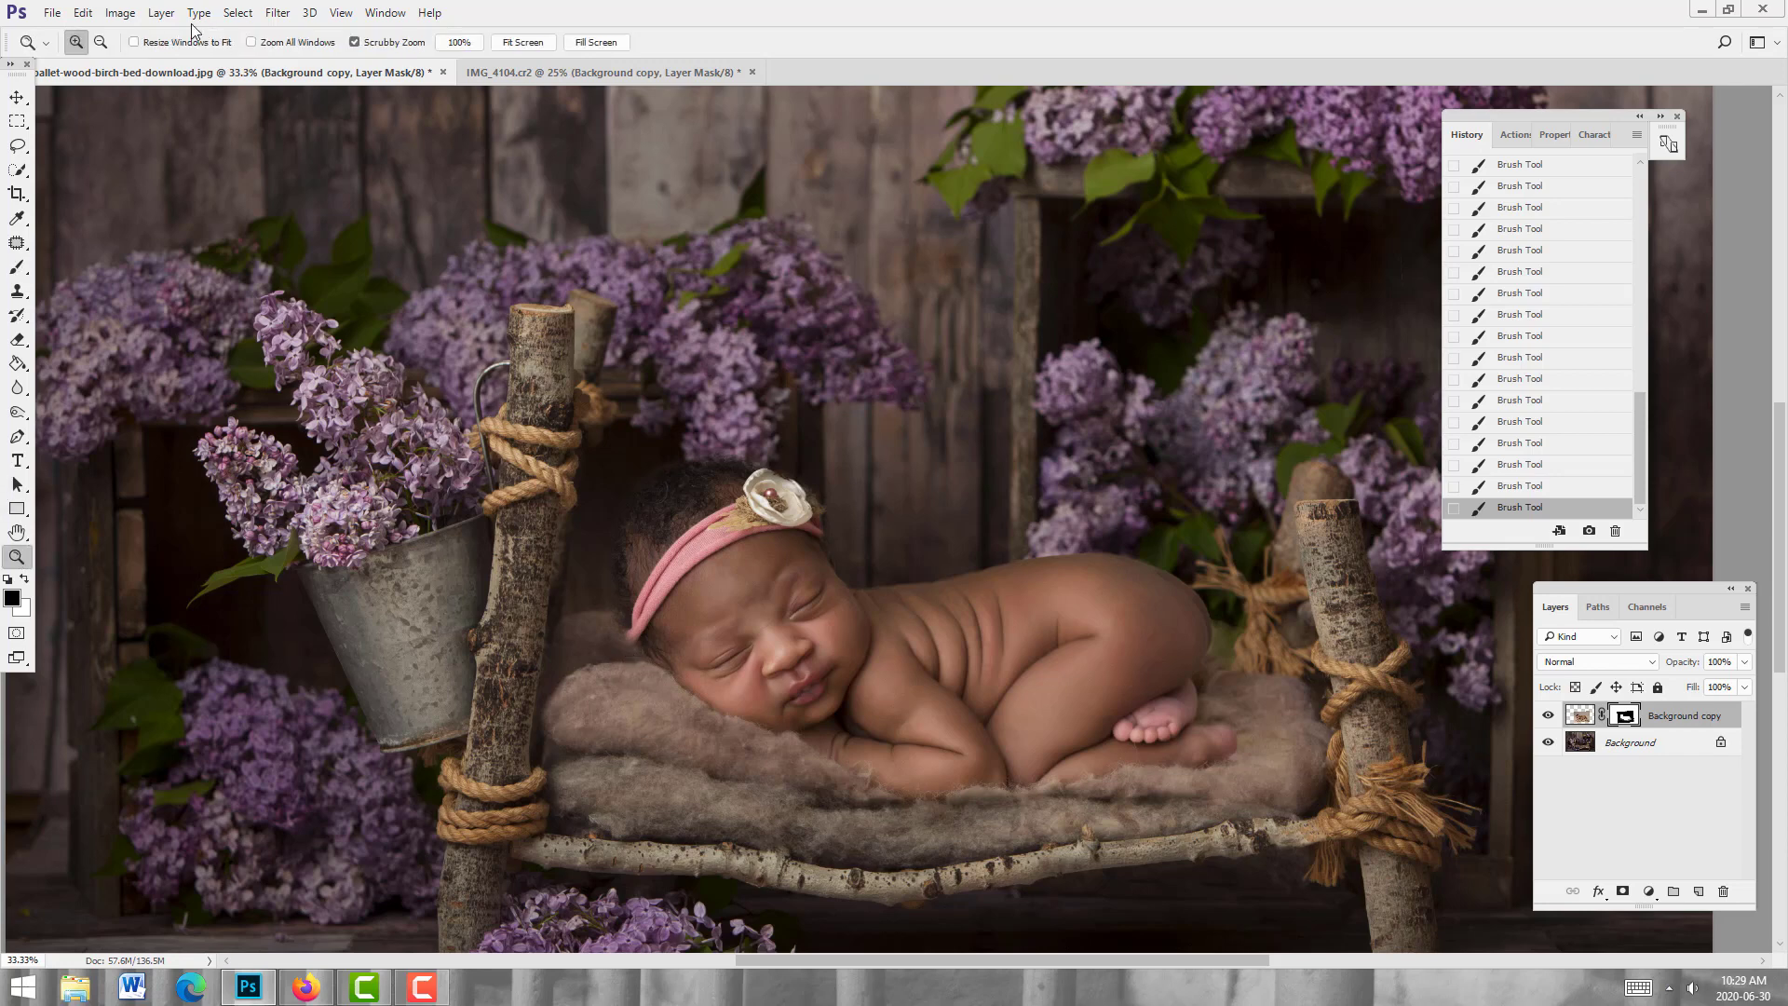
click(101, 43)
click(624, 185)
click(549, 294)
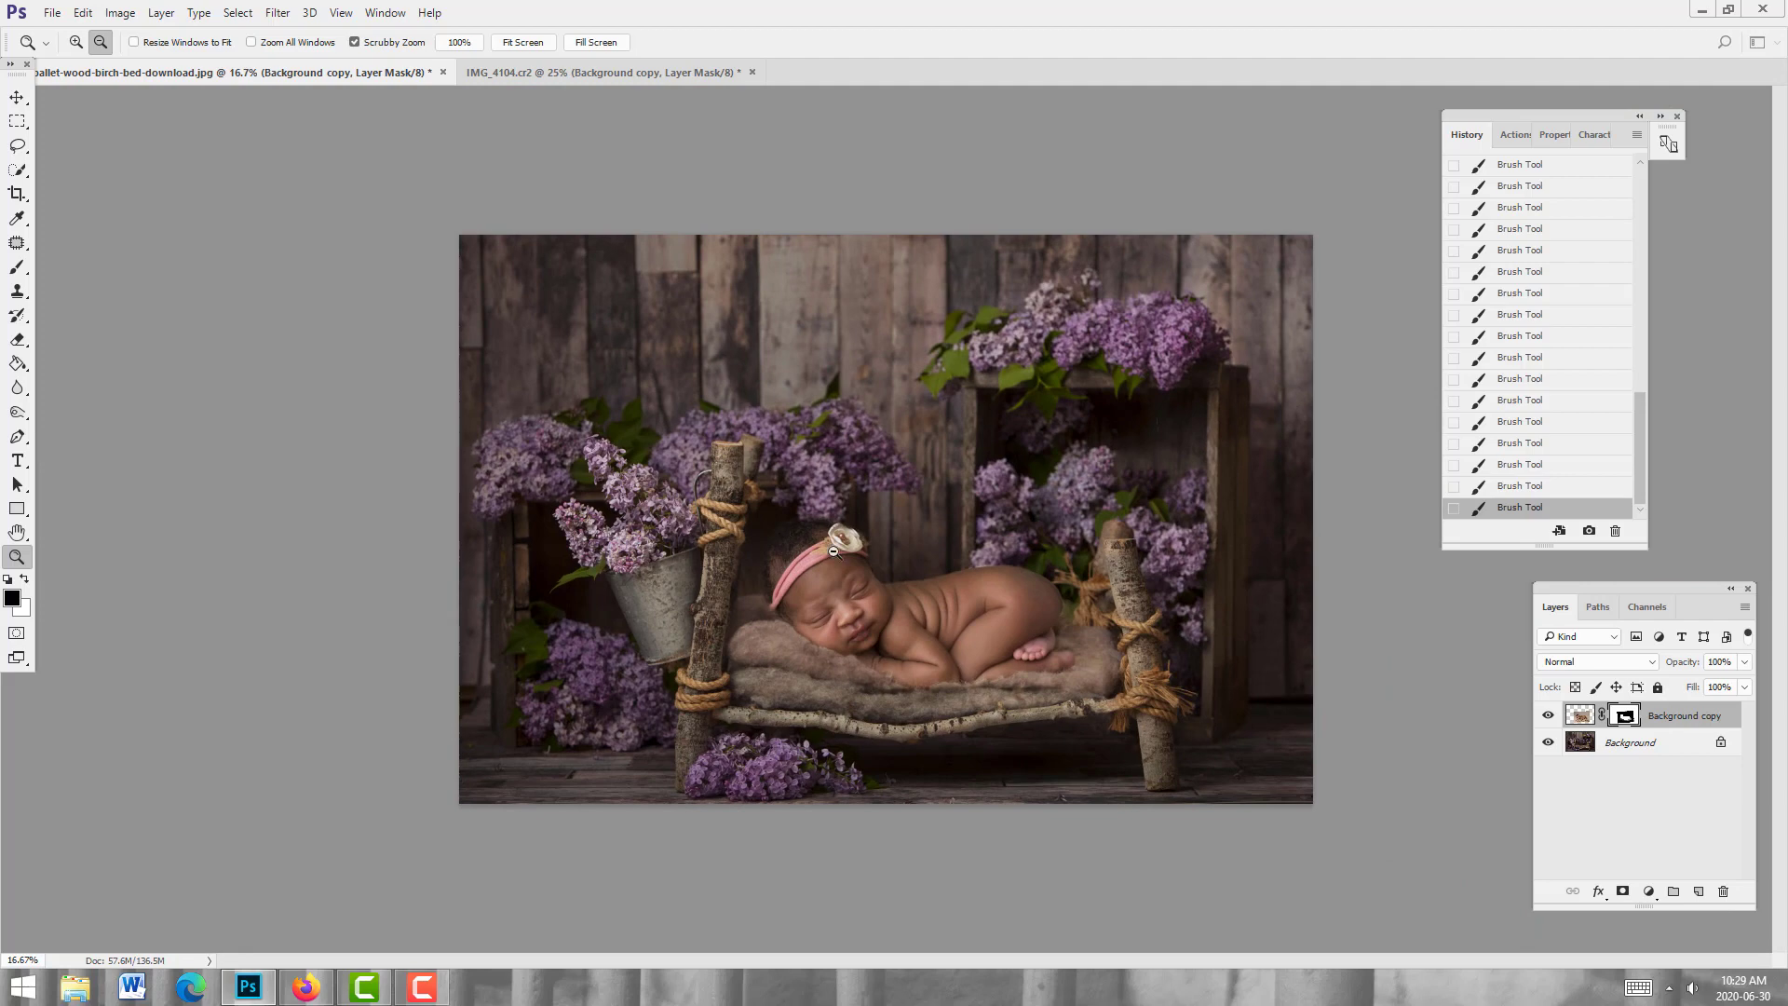
click(474, 432)
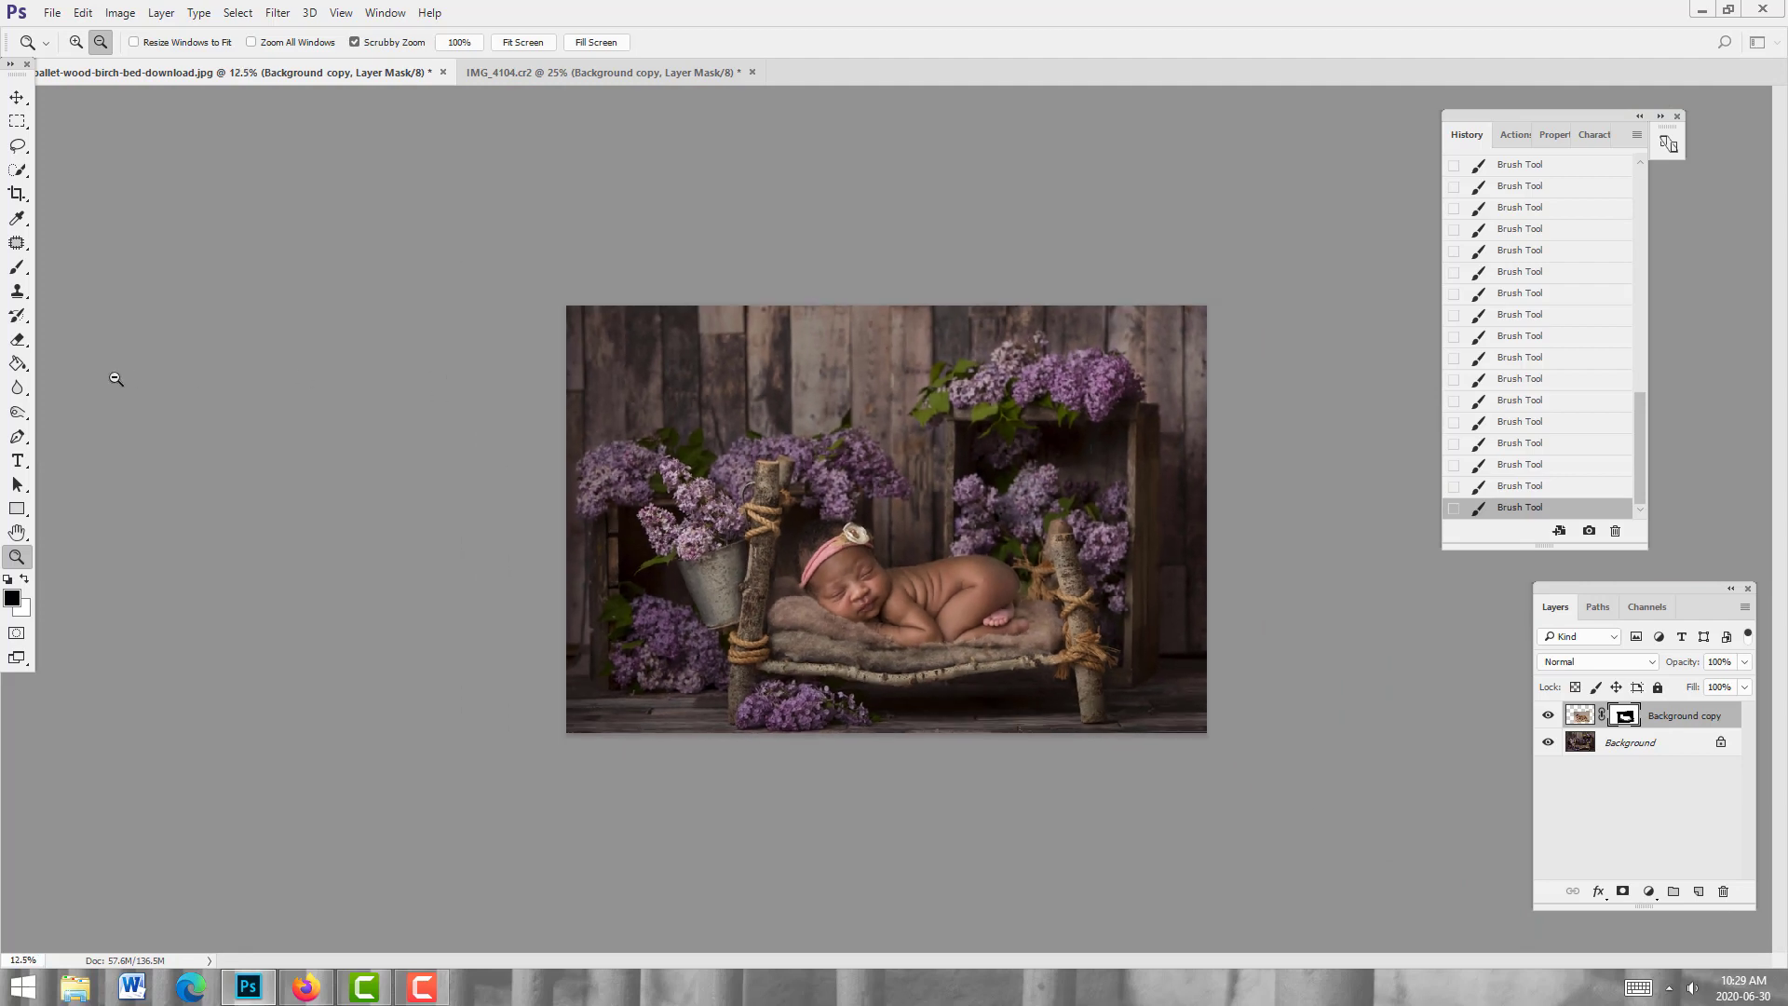
drag(959, 595, 916, 611)
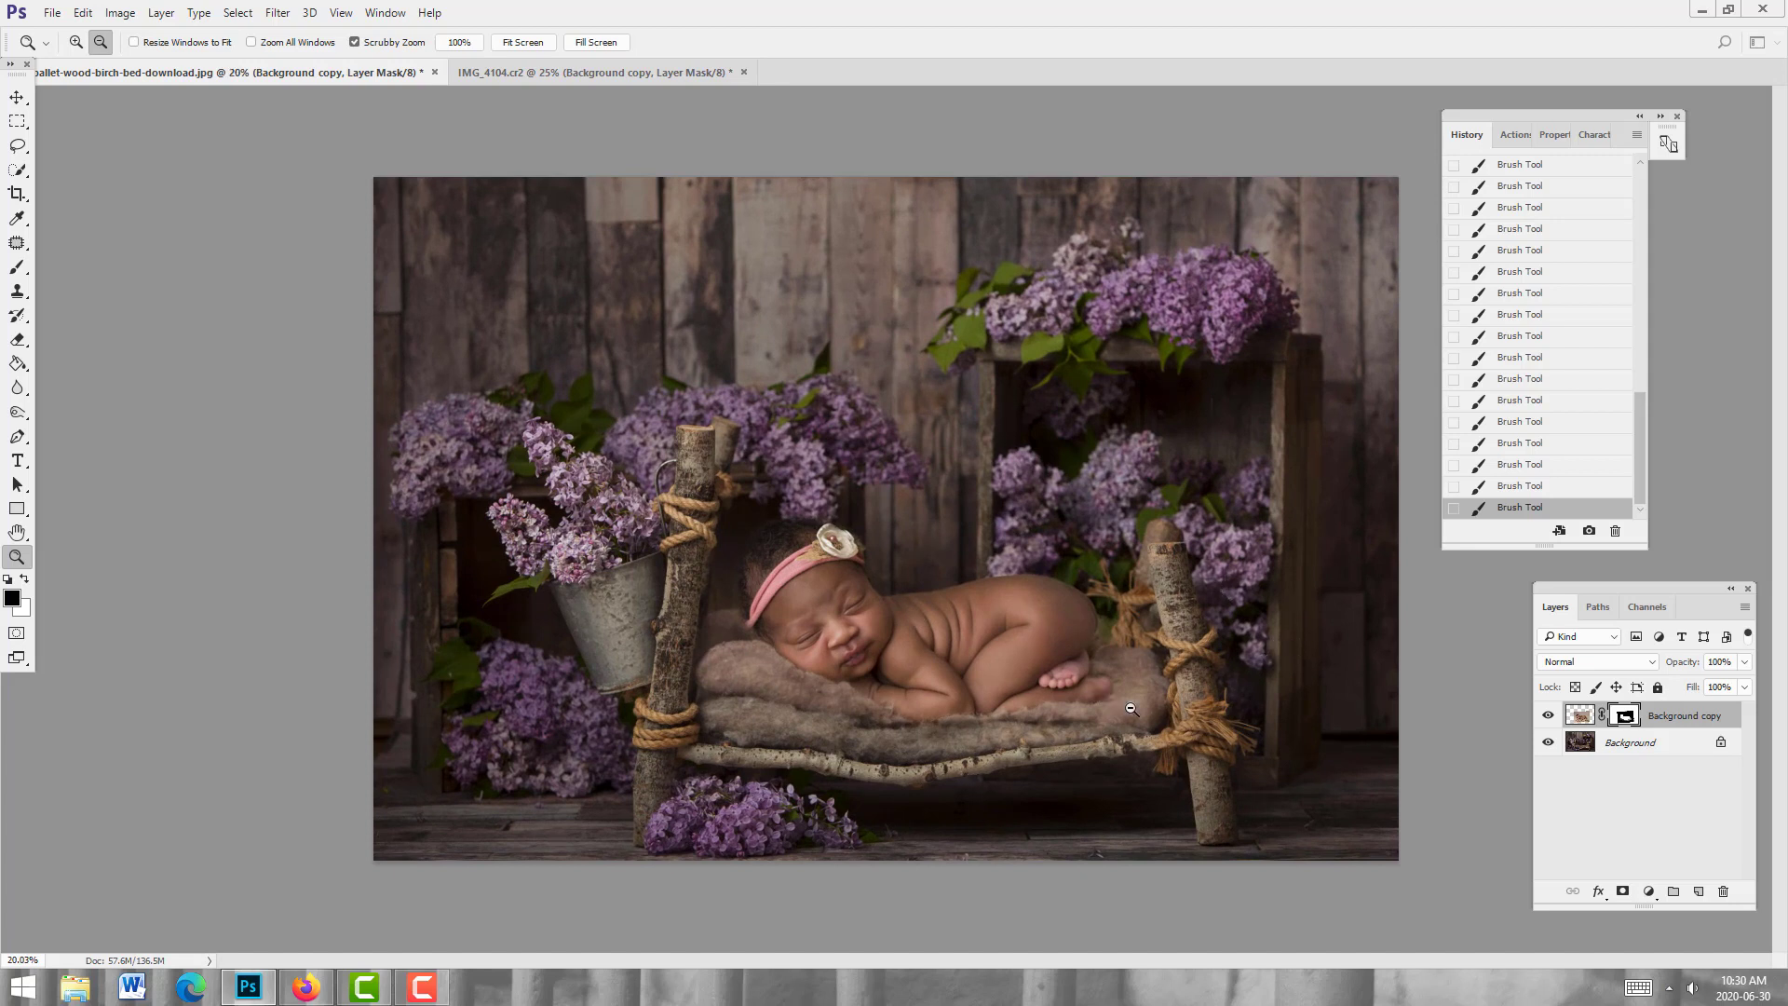
click(16, 96)
drag(897, 600, 890, 589)
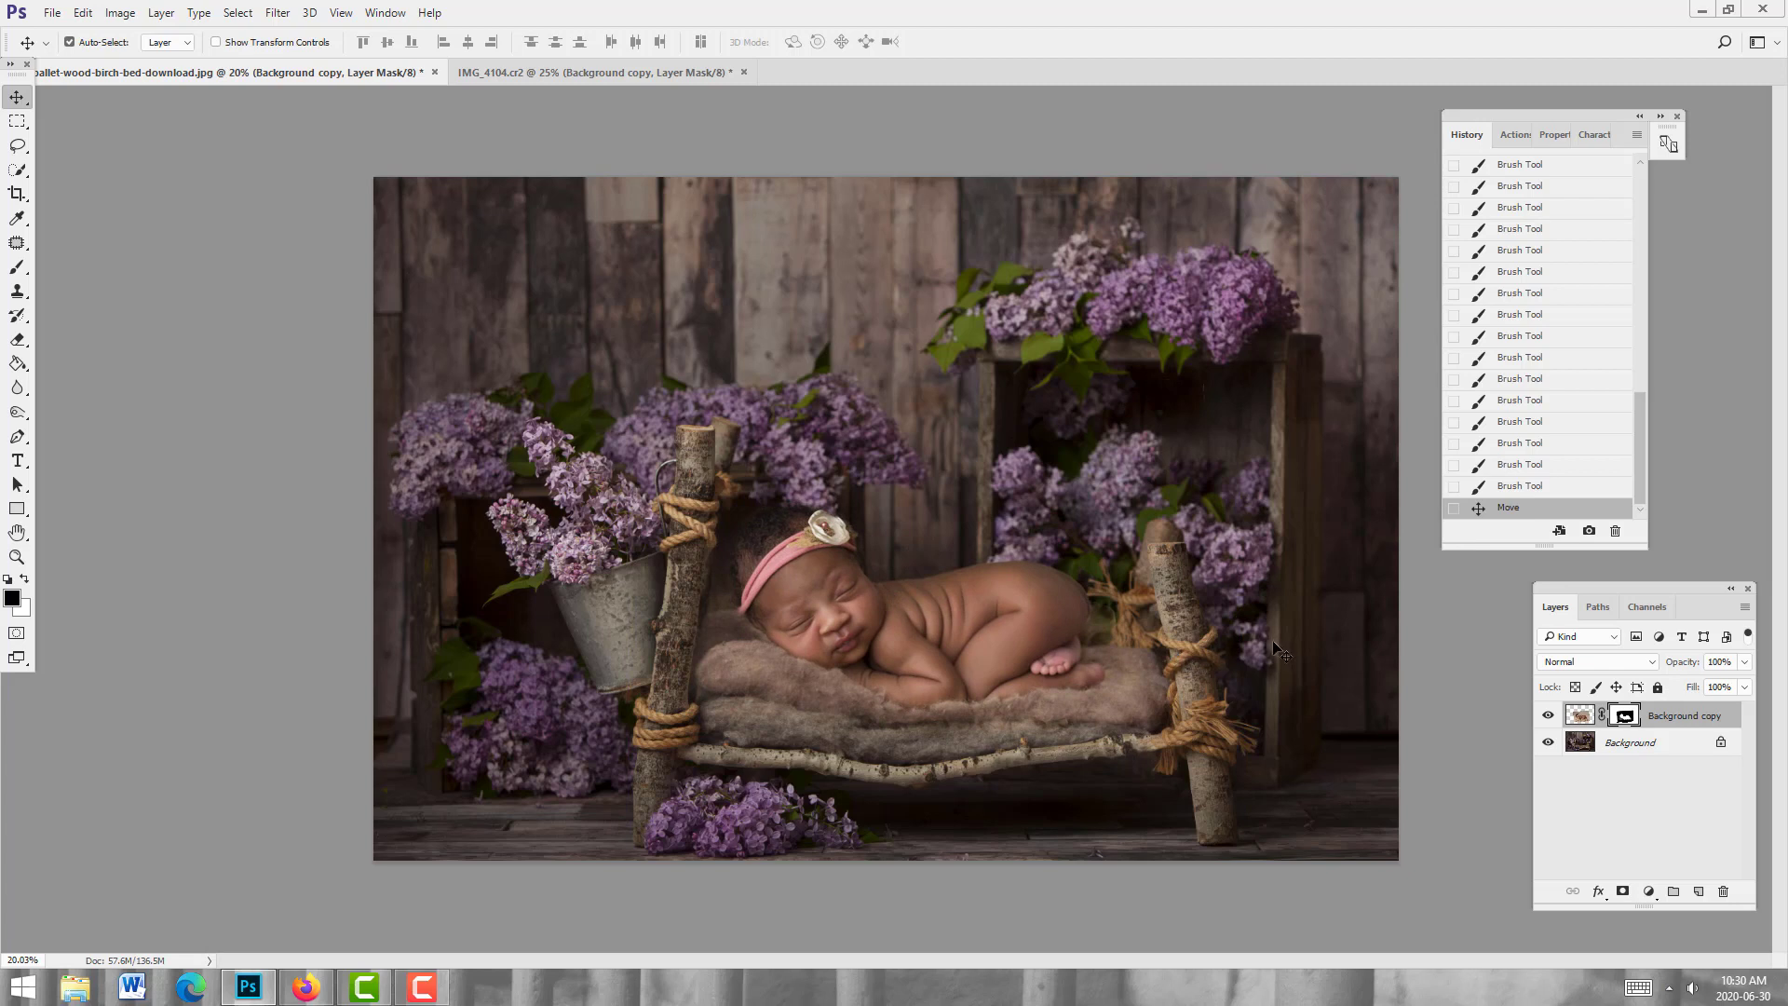
Step: Rotate the newborn cutout by about -3.73° with Free Transform
key(ctrl+t)
drag(1380, 738, 1388, 708)
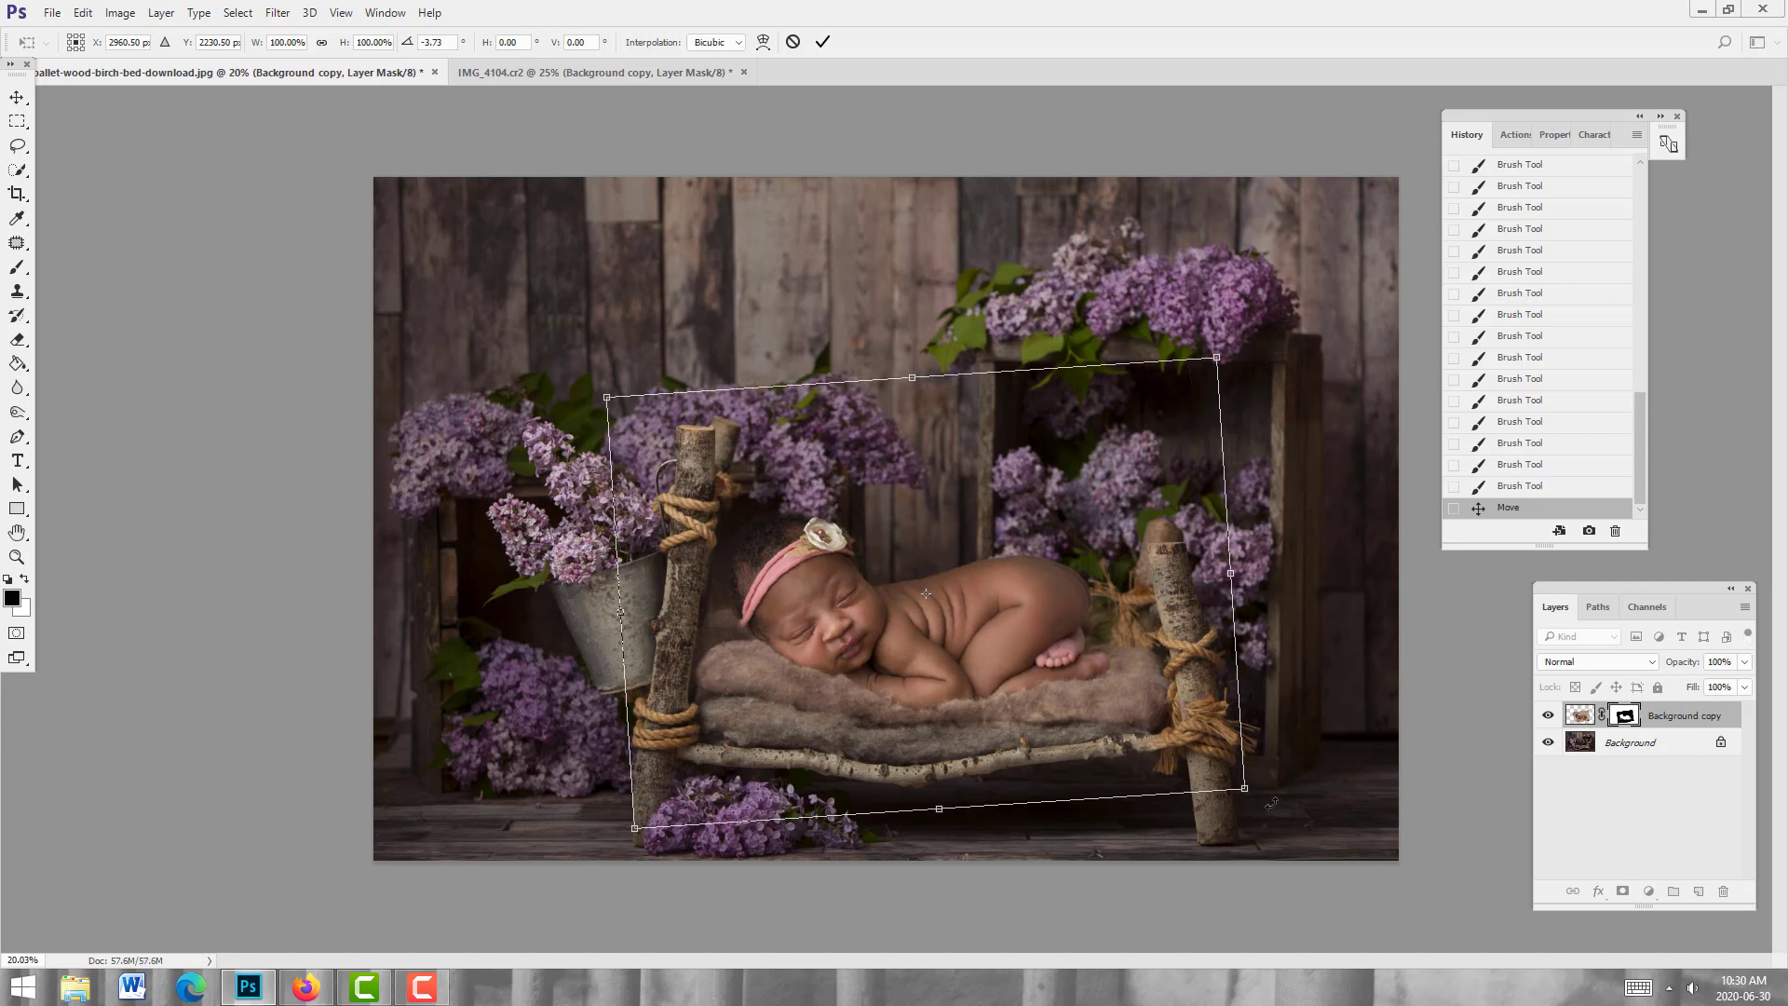
click(822, 42)
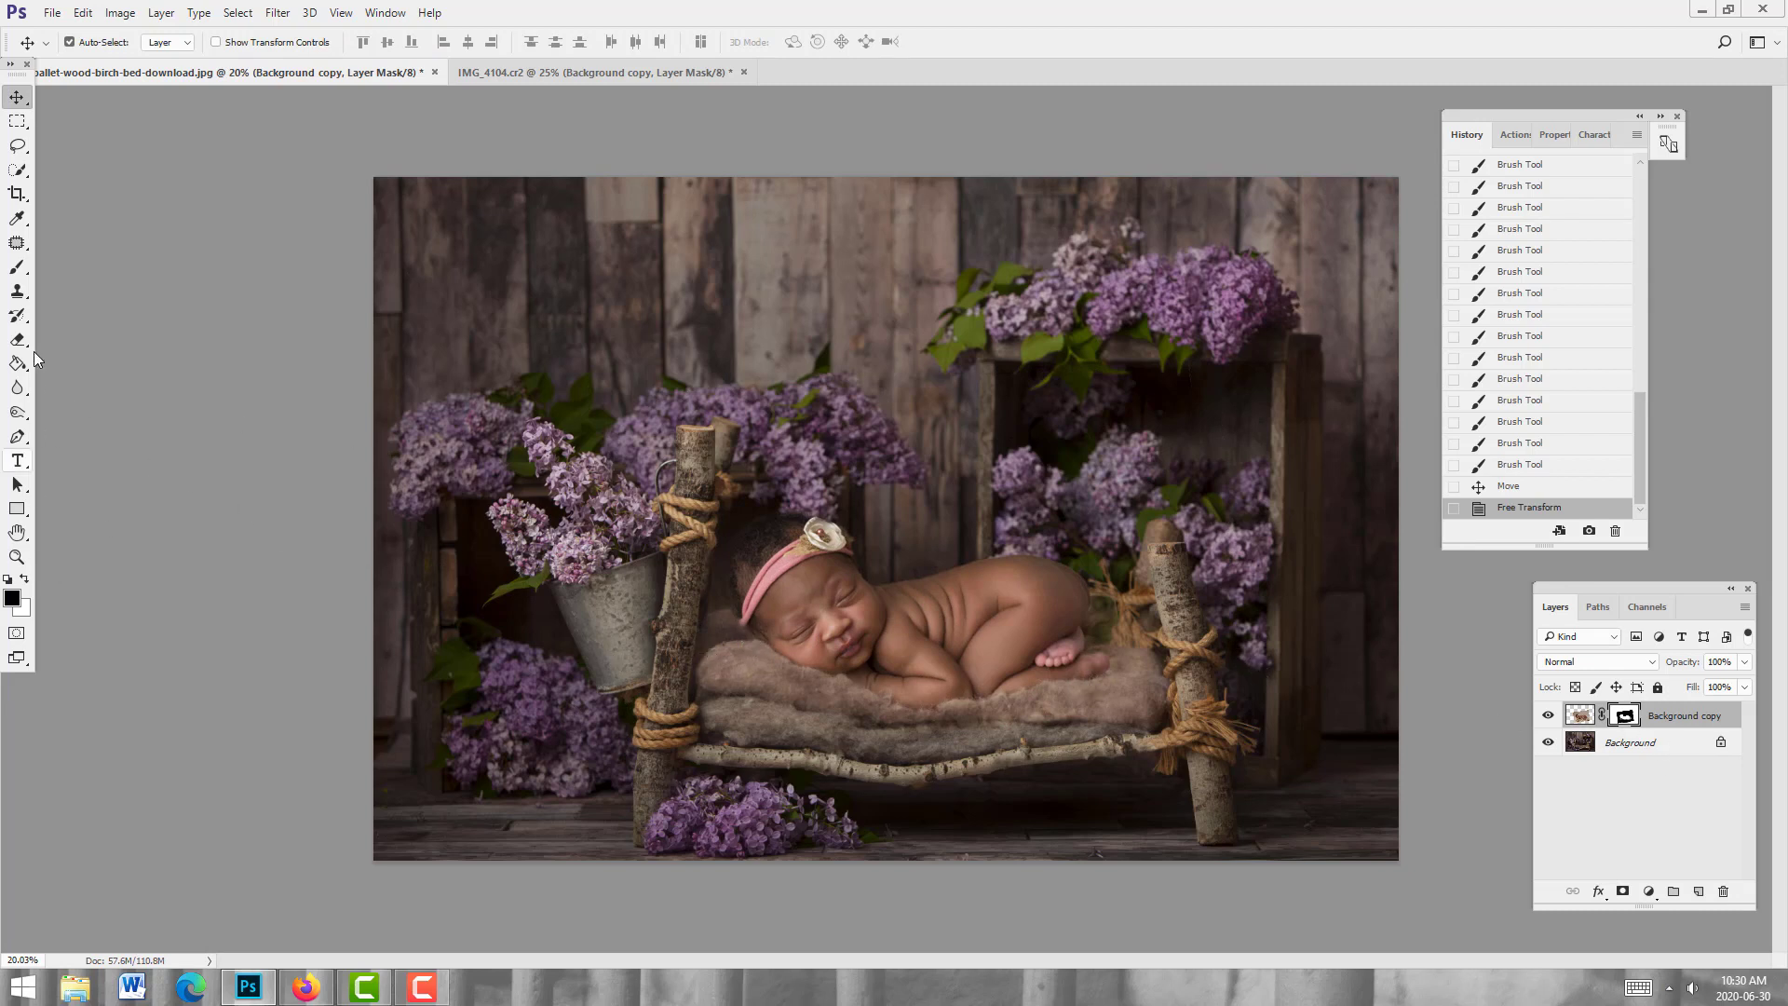
Step: Touch up the mask around the headband and hair with a size 45 brush at 35% opacity and flow, using black and white
click(17, 266)
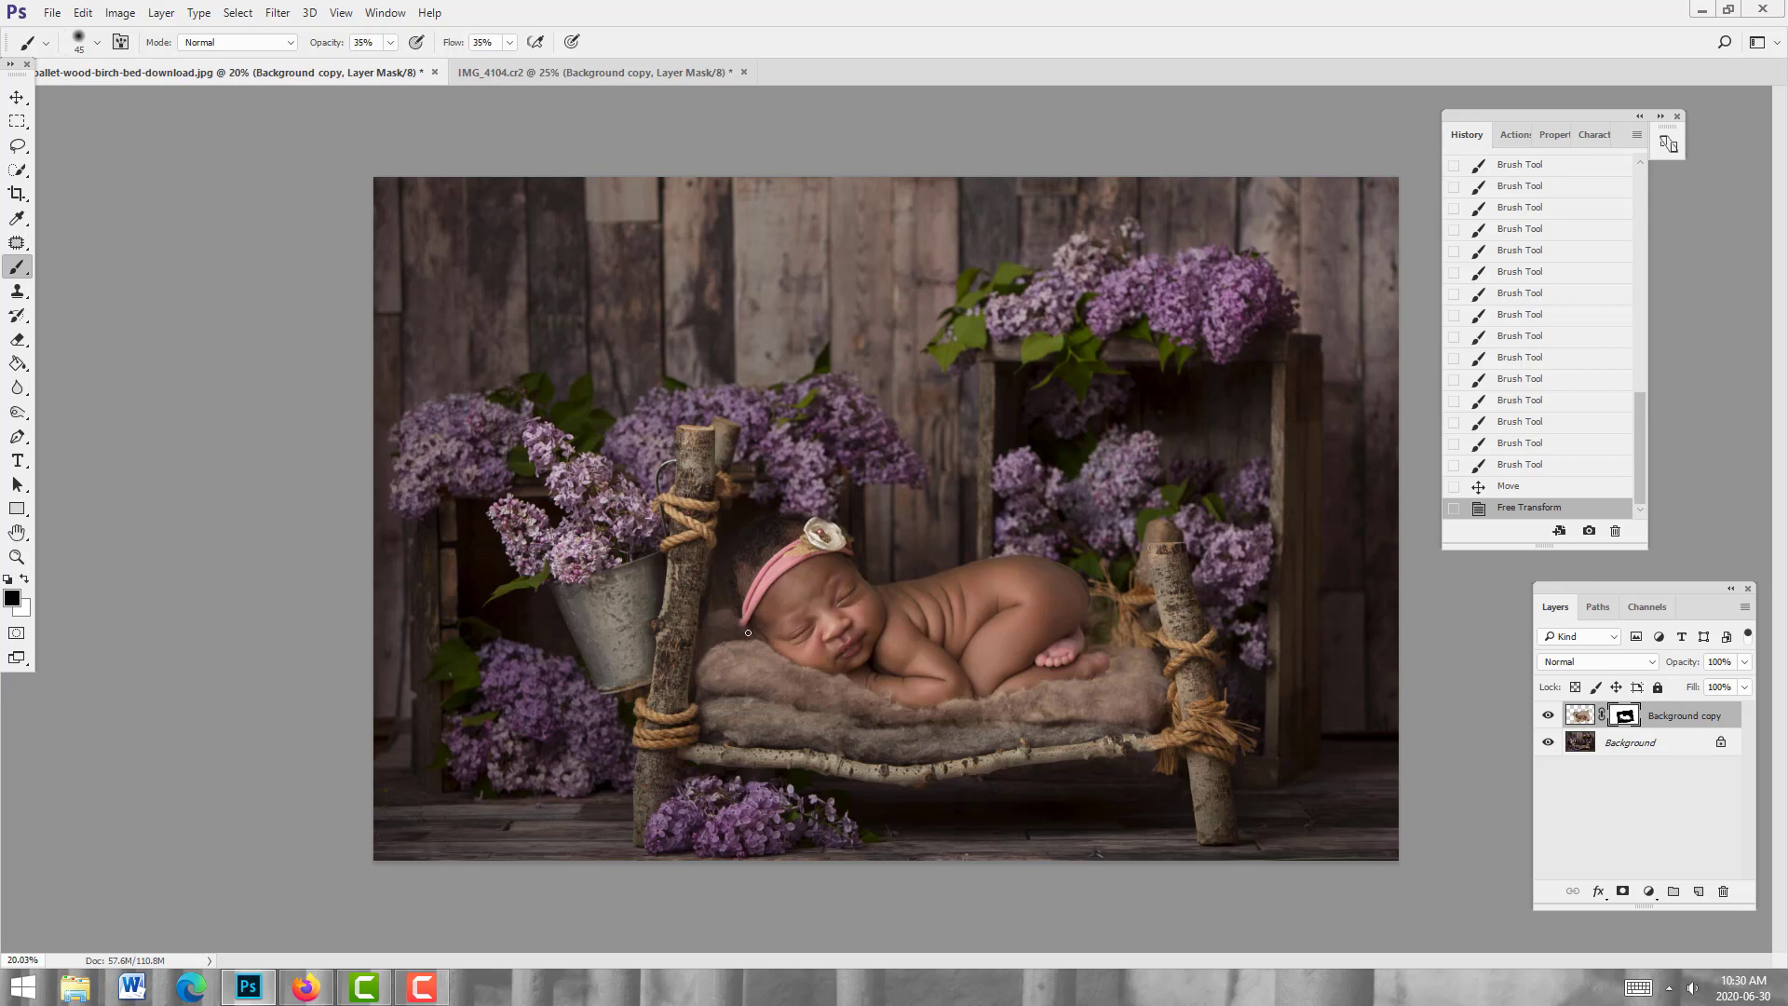
click(748, 633)
key(x)
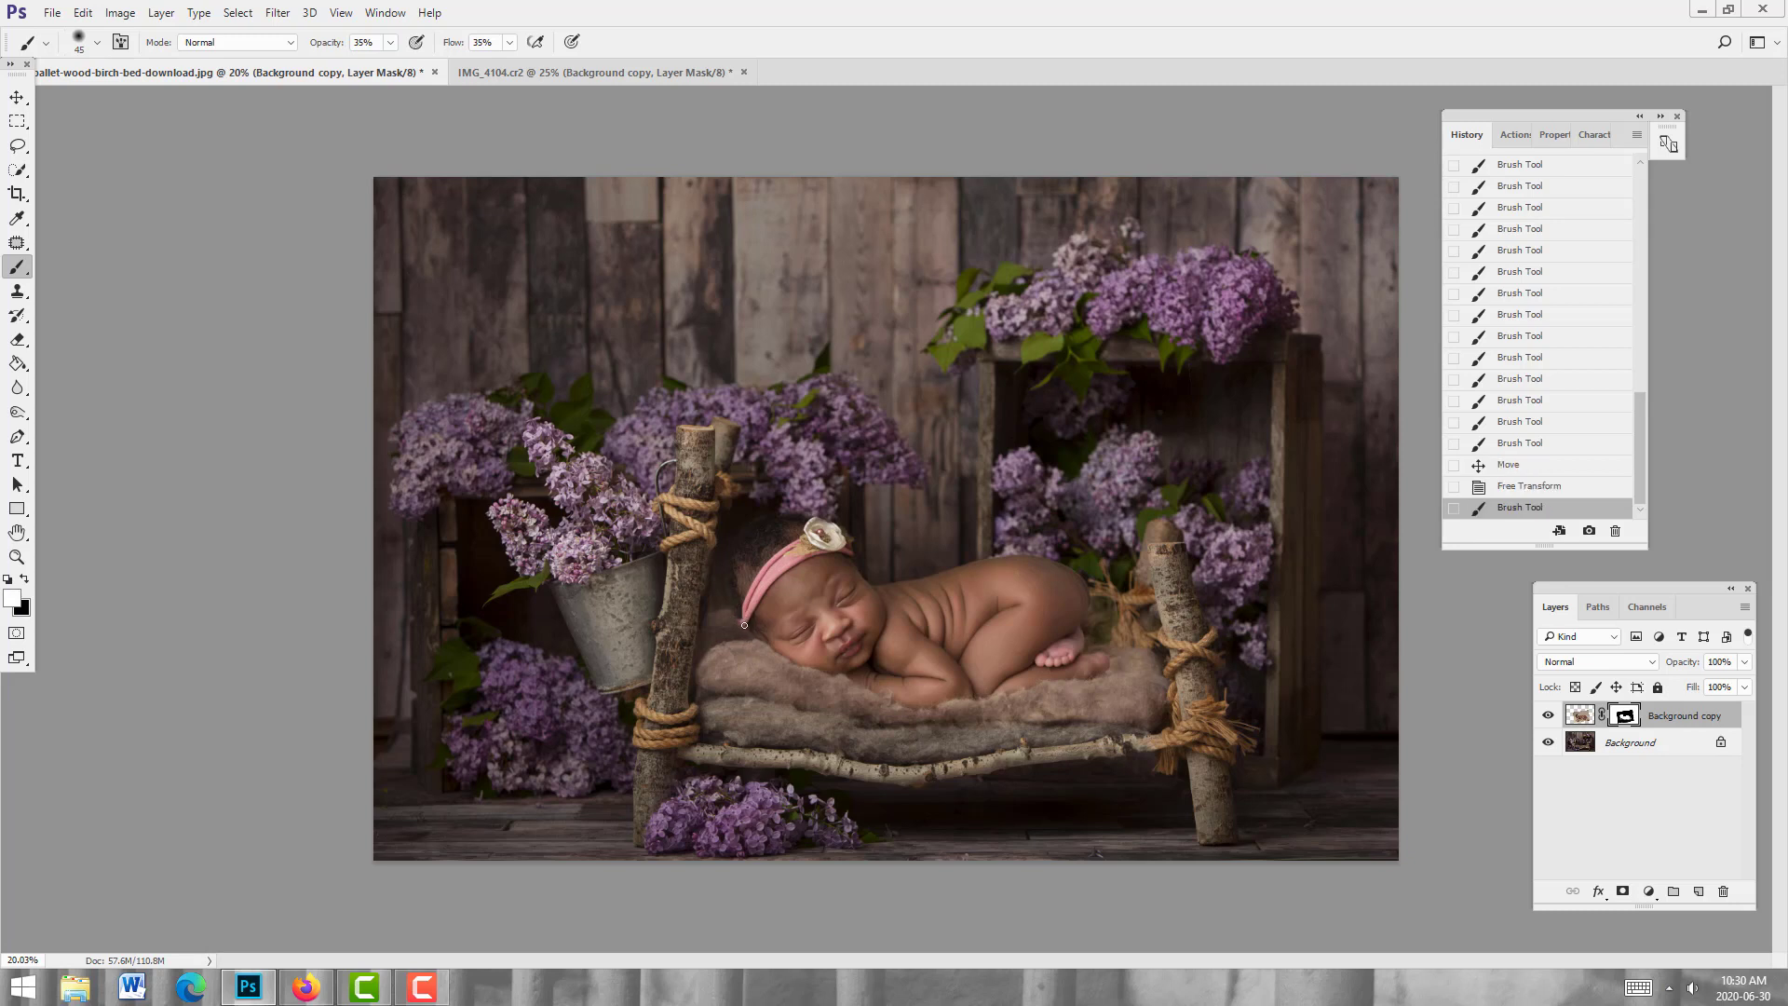
drag(740, 623, 803, 531)
click(1048, 595)
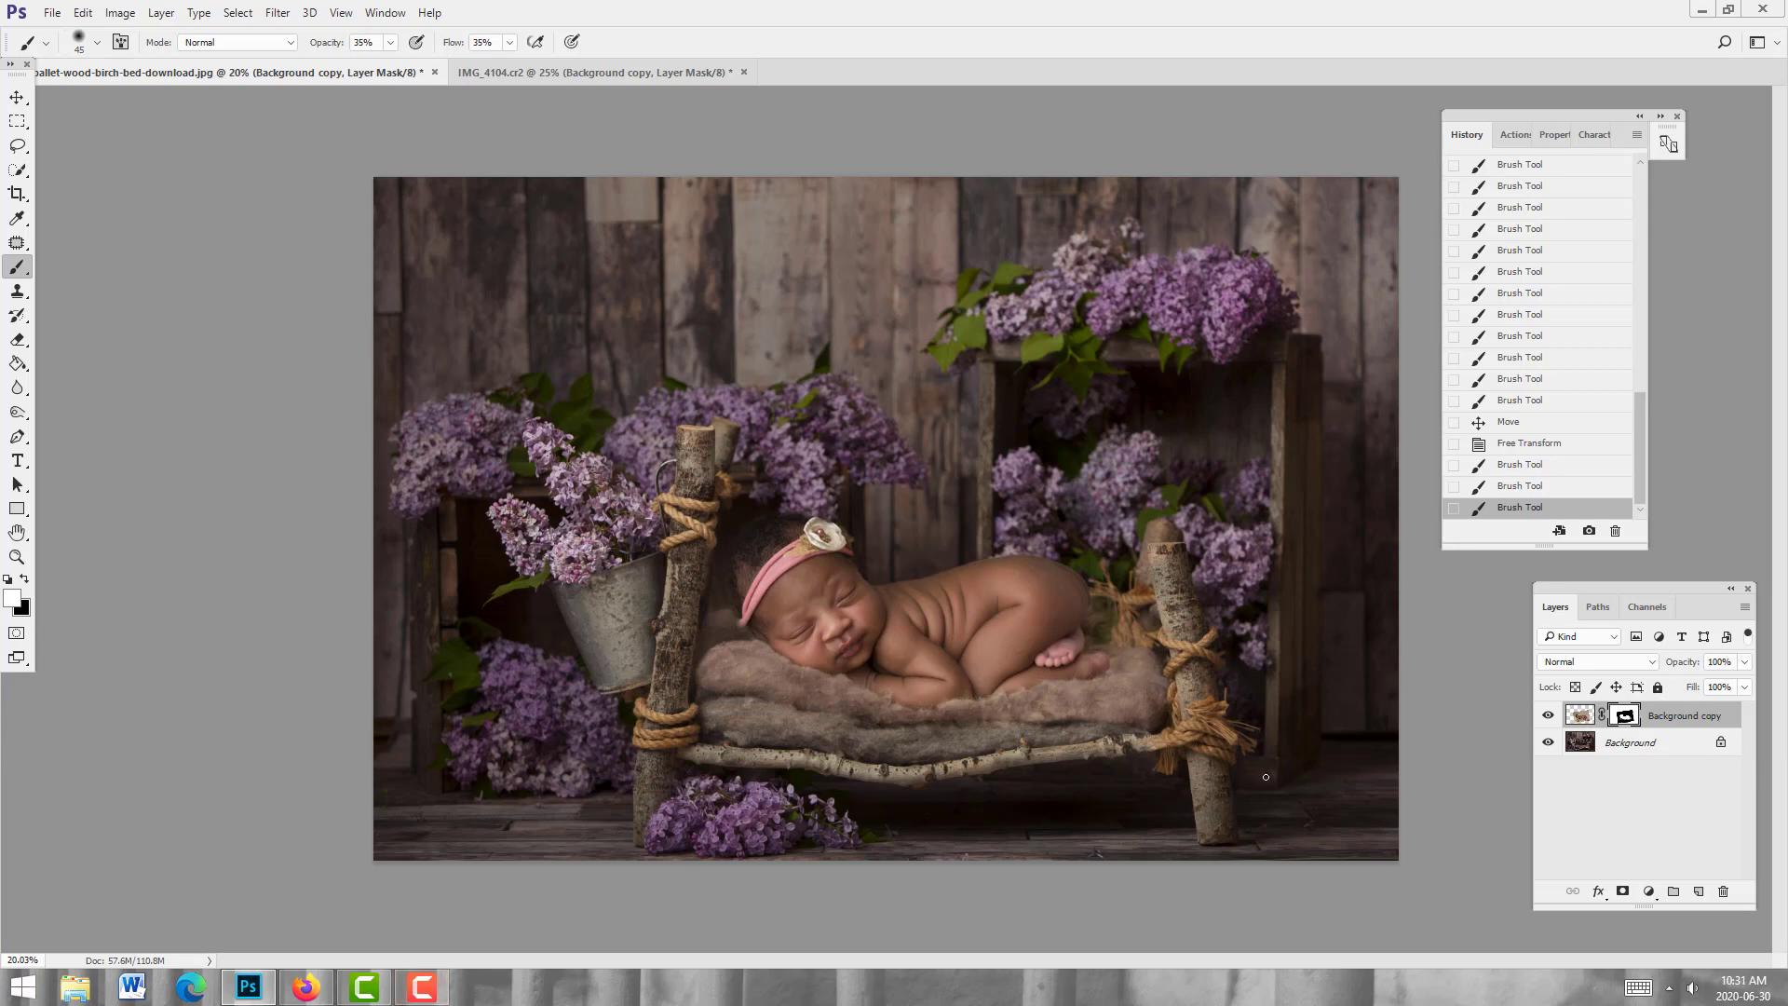
Step: Darken the Background layer's blankets around the baby with the Burn Tool at size 200, Midtones range and 22% exposure, comparing before and after
click(1549, 716)
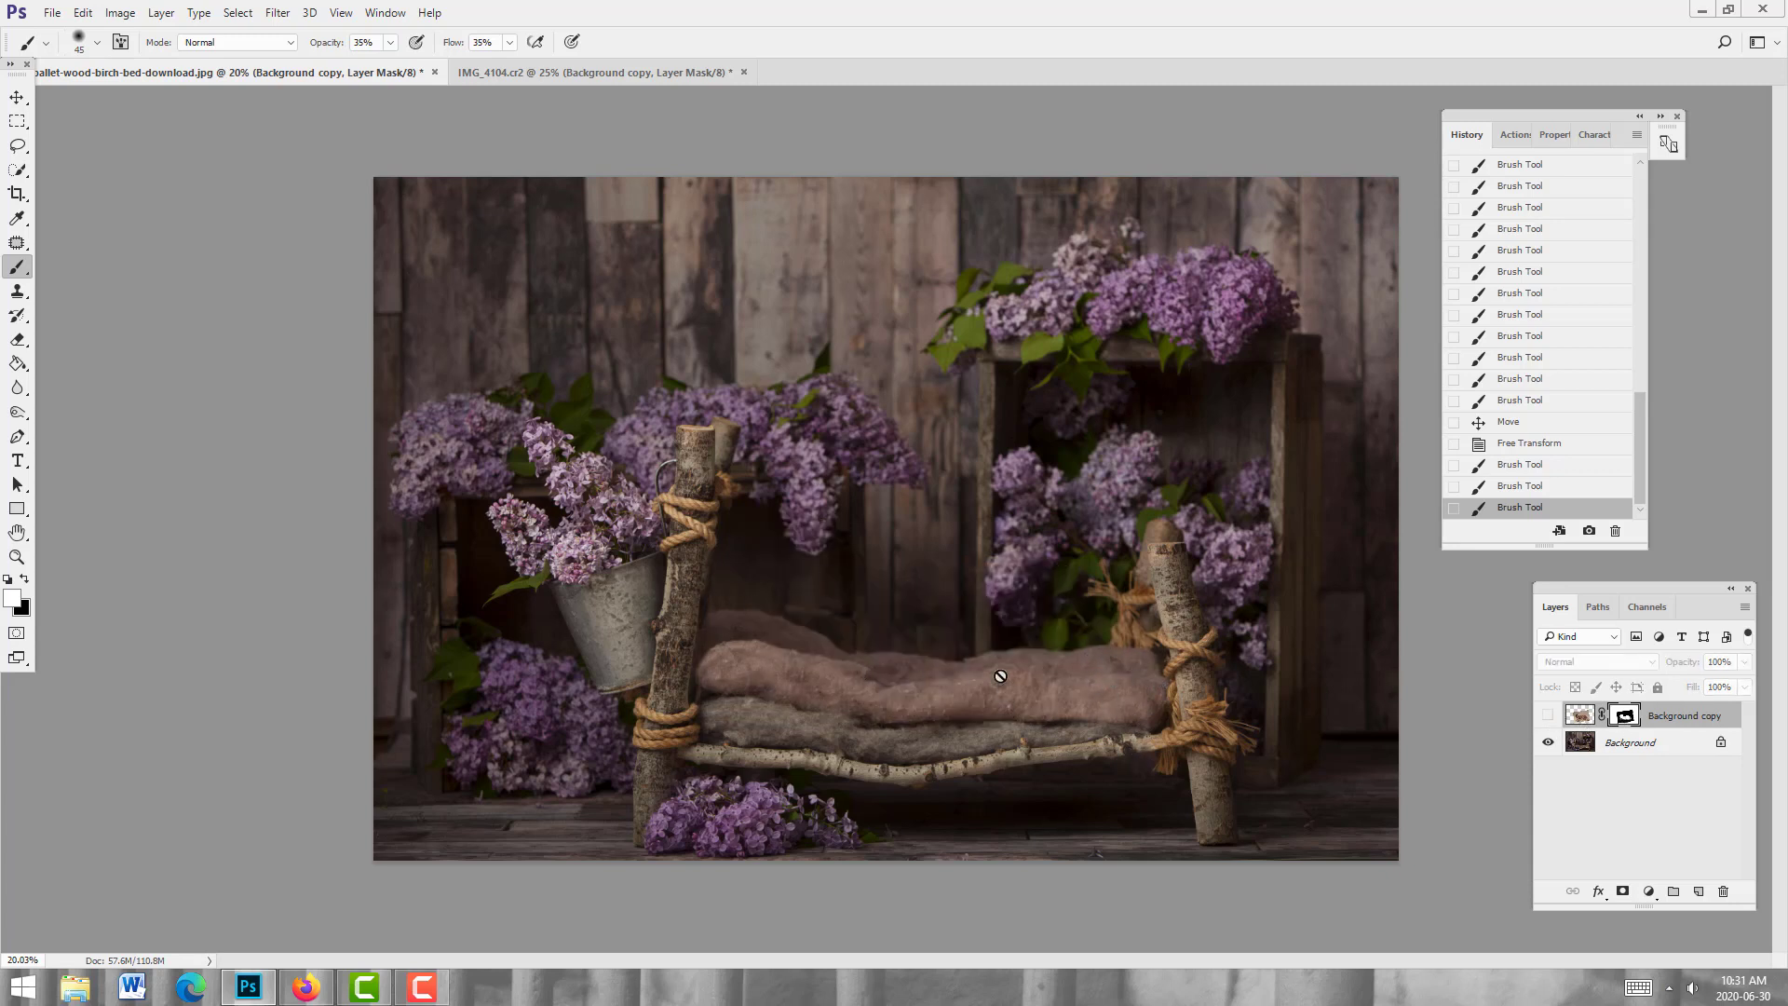
click(1547, 715)
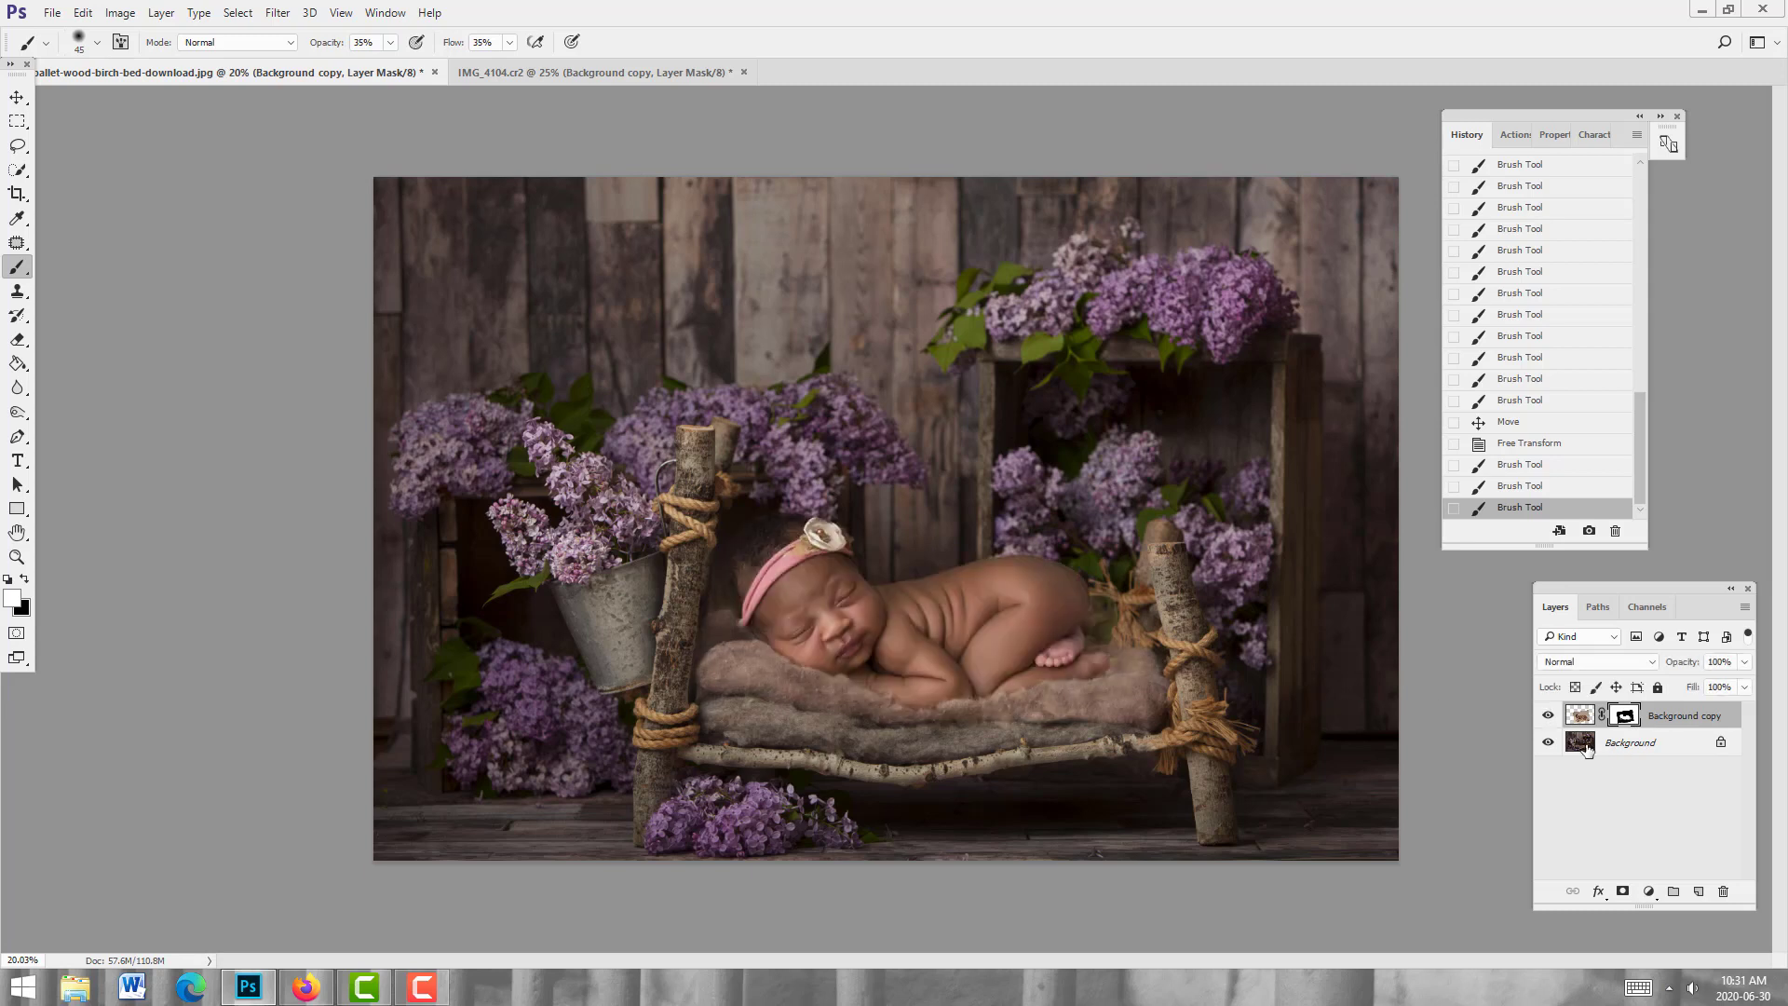
click(1587, 749)
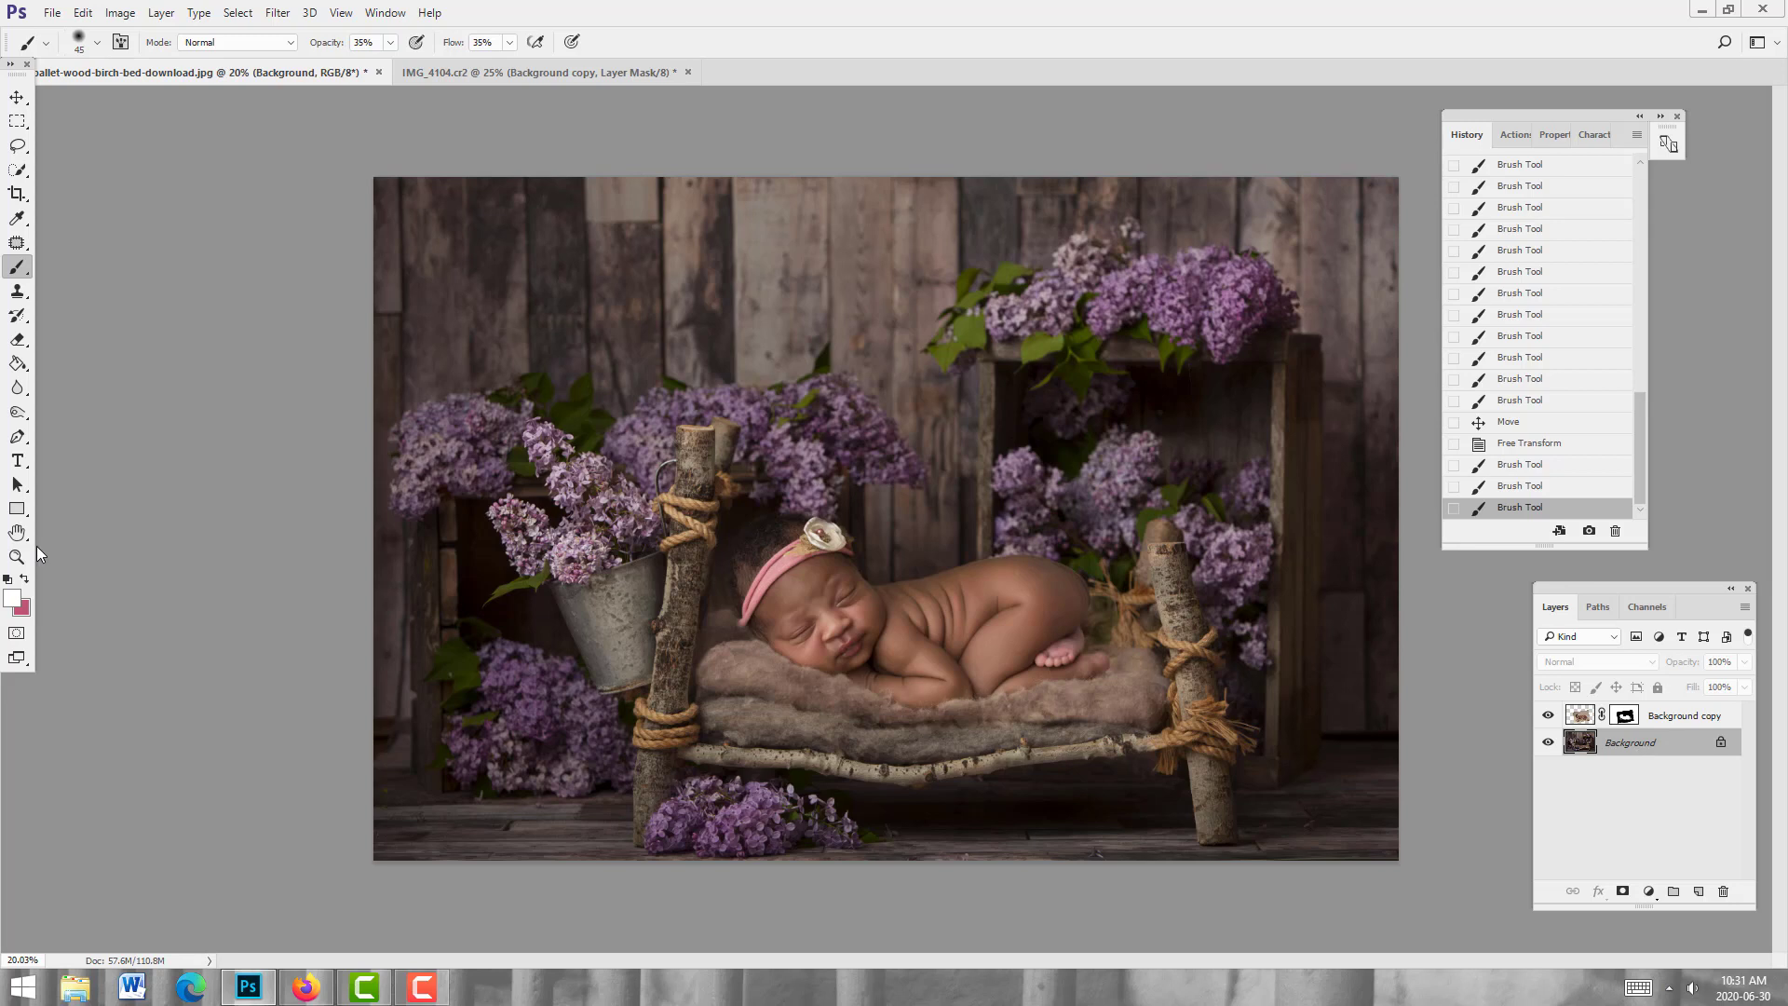
click(18, 410)
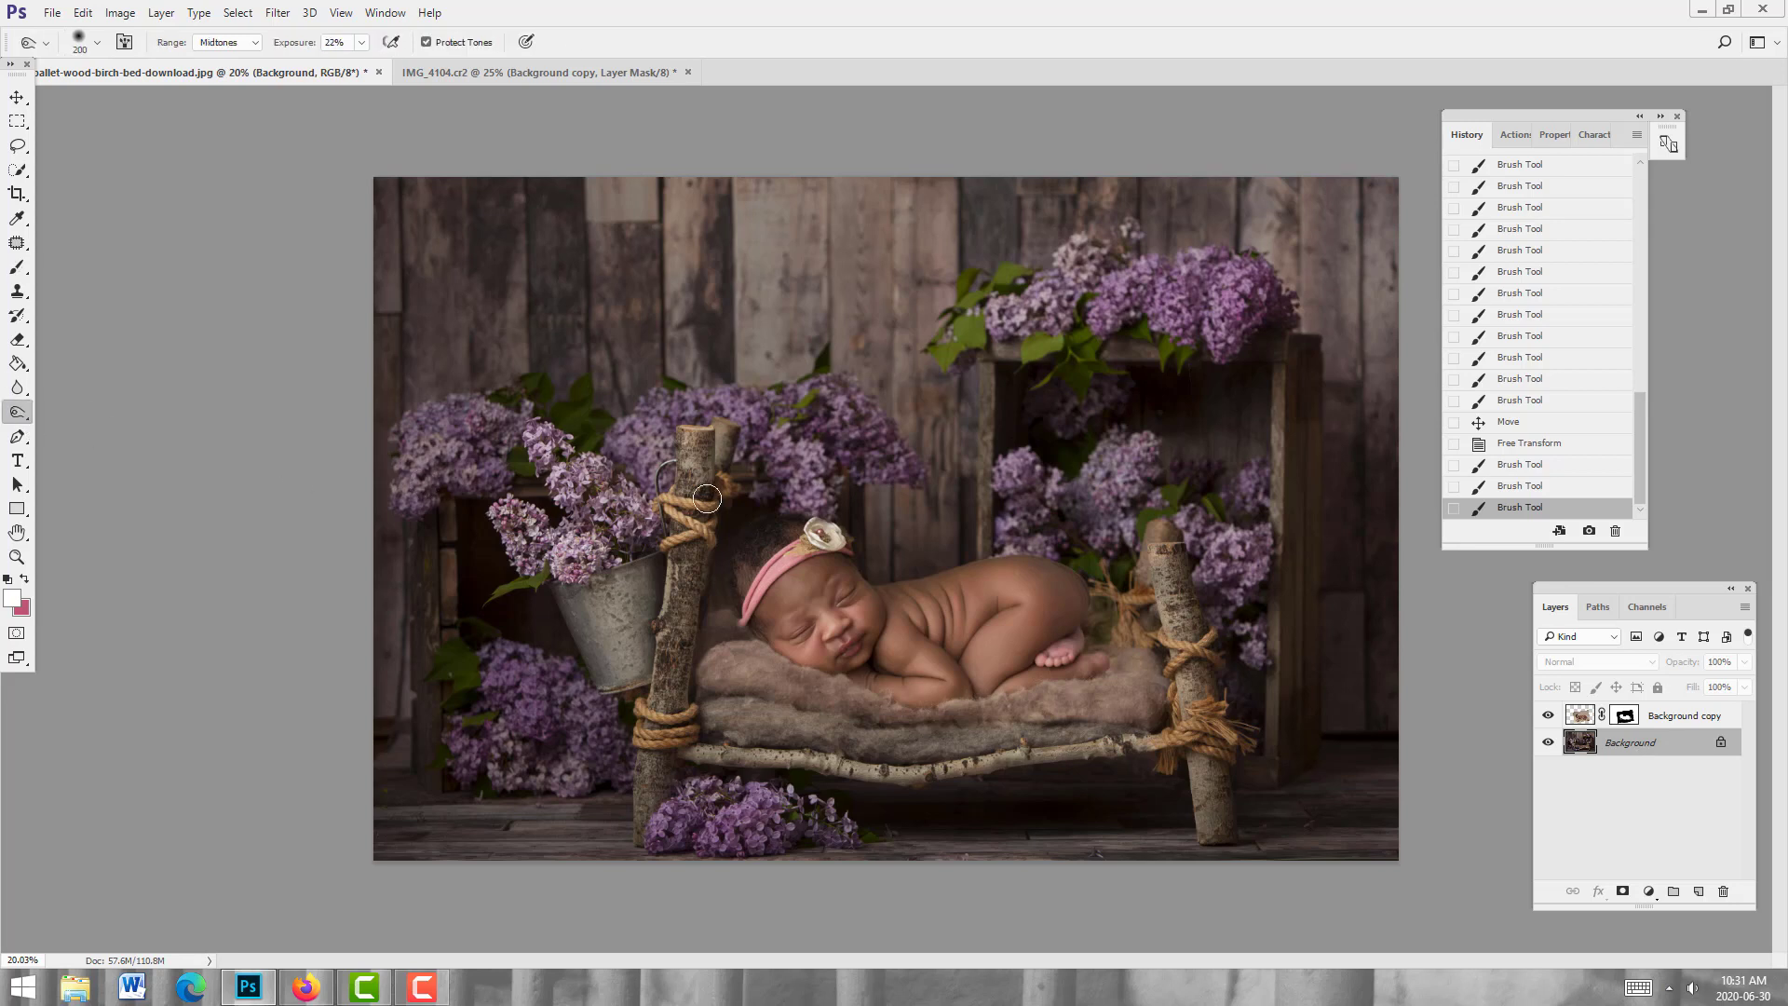
mouse_move(1112, 657)
mouse_down()
mouse_move(1127, 675)
mouse_move(1097, 685)
mouse_move(1127, 663)
mouse_move(1136, 684)
mouse_move(1134, 663)
mouse_move(1120, 695)
mouse_move(1054, 692)
mouse_up()
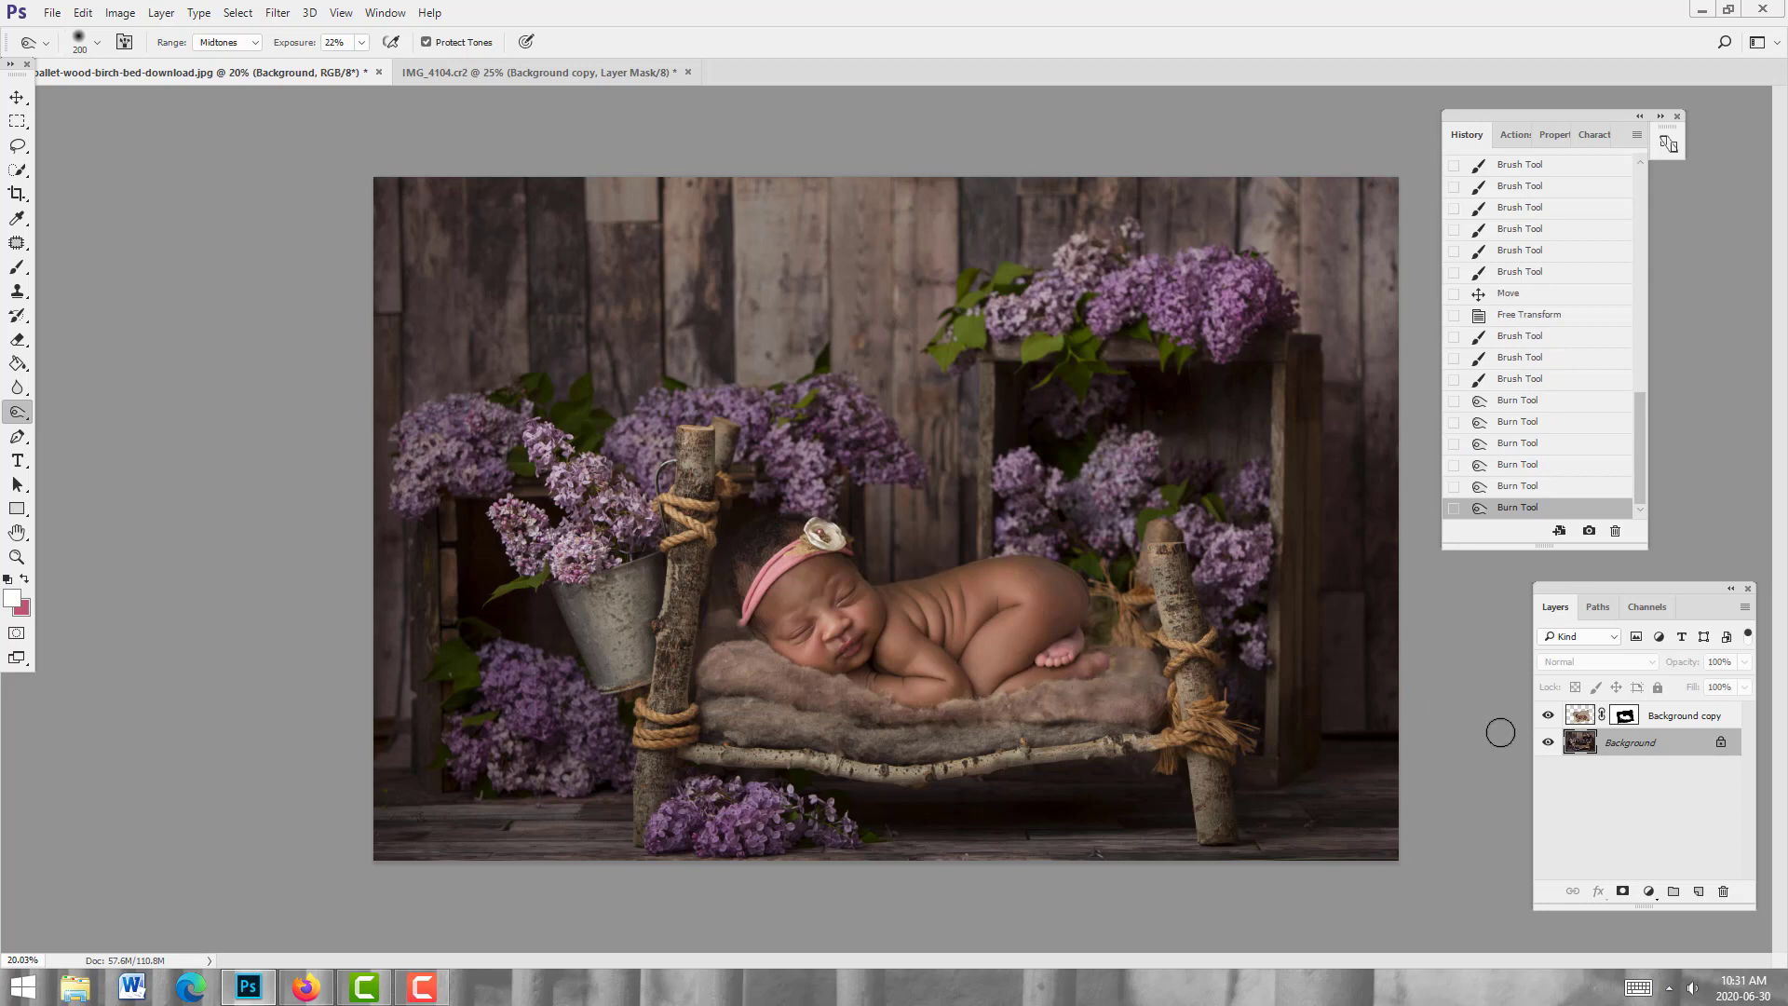
click(1535, 382)
click(1529, 511)
Step: Burn the area around the baby's feet on the Background copy layer's image, using the Midtones range at 22% exposure
click(1582, 716)
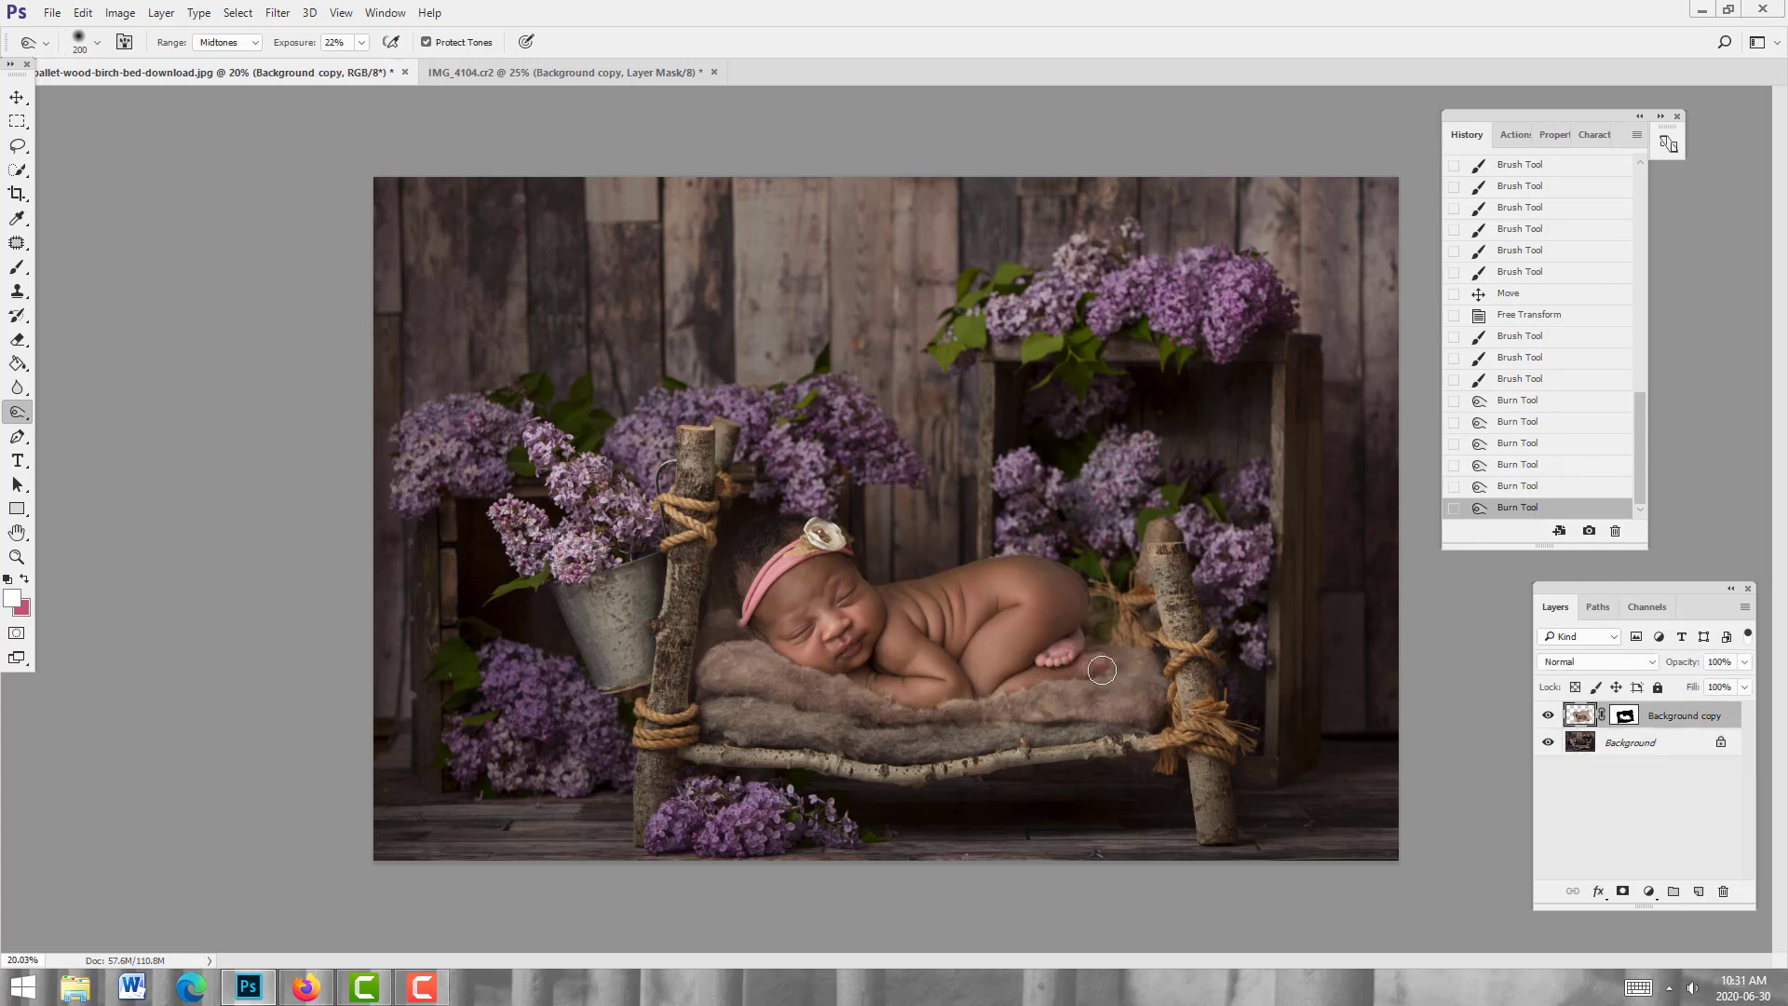
drag(1102, 669, 1109, 666)
drag(1103, 669, 1085, 664)
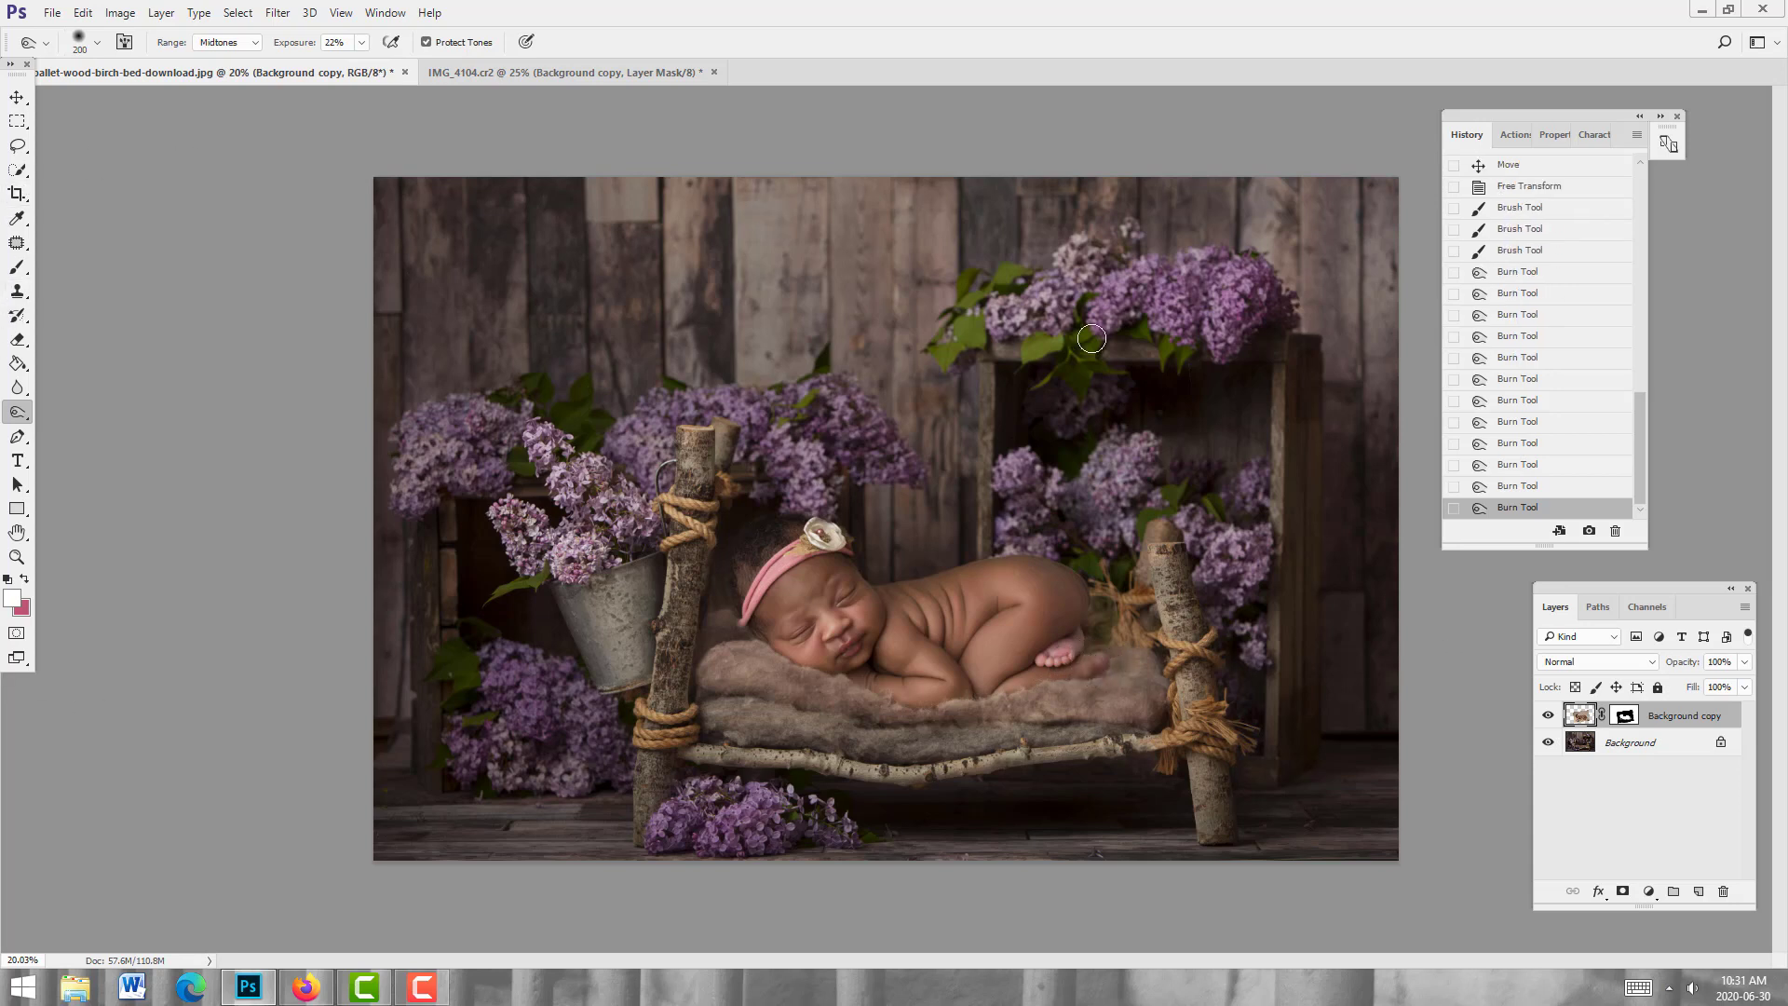
Step: Paint black on the Background copy layer's mask along the blanket beneath the baby's arm and legs, using a size 30 brush at 35% opacity and flow
click(16, 556)
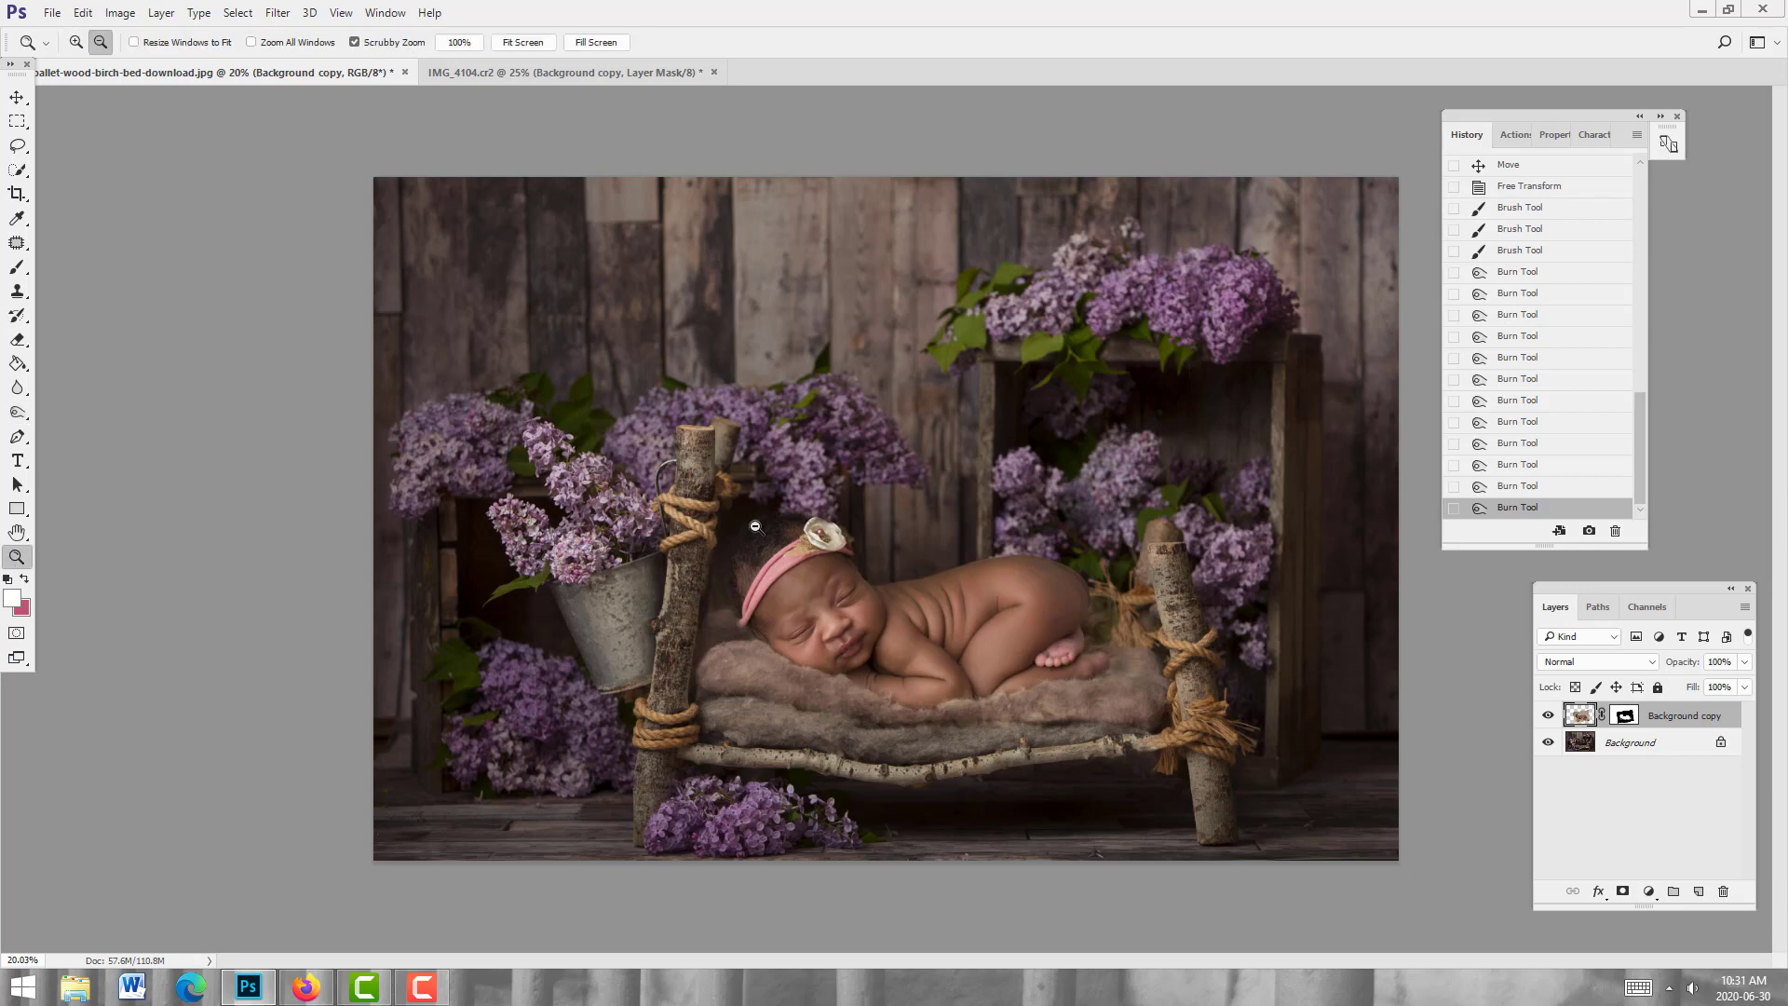
click(622, 535)
click(789, 616)
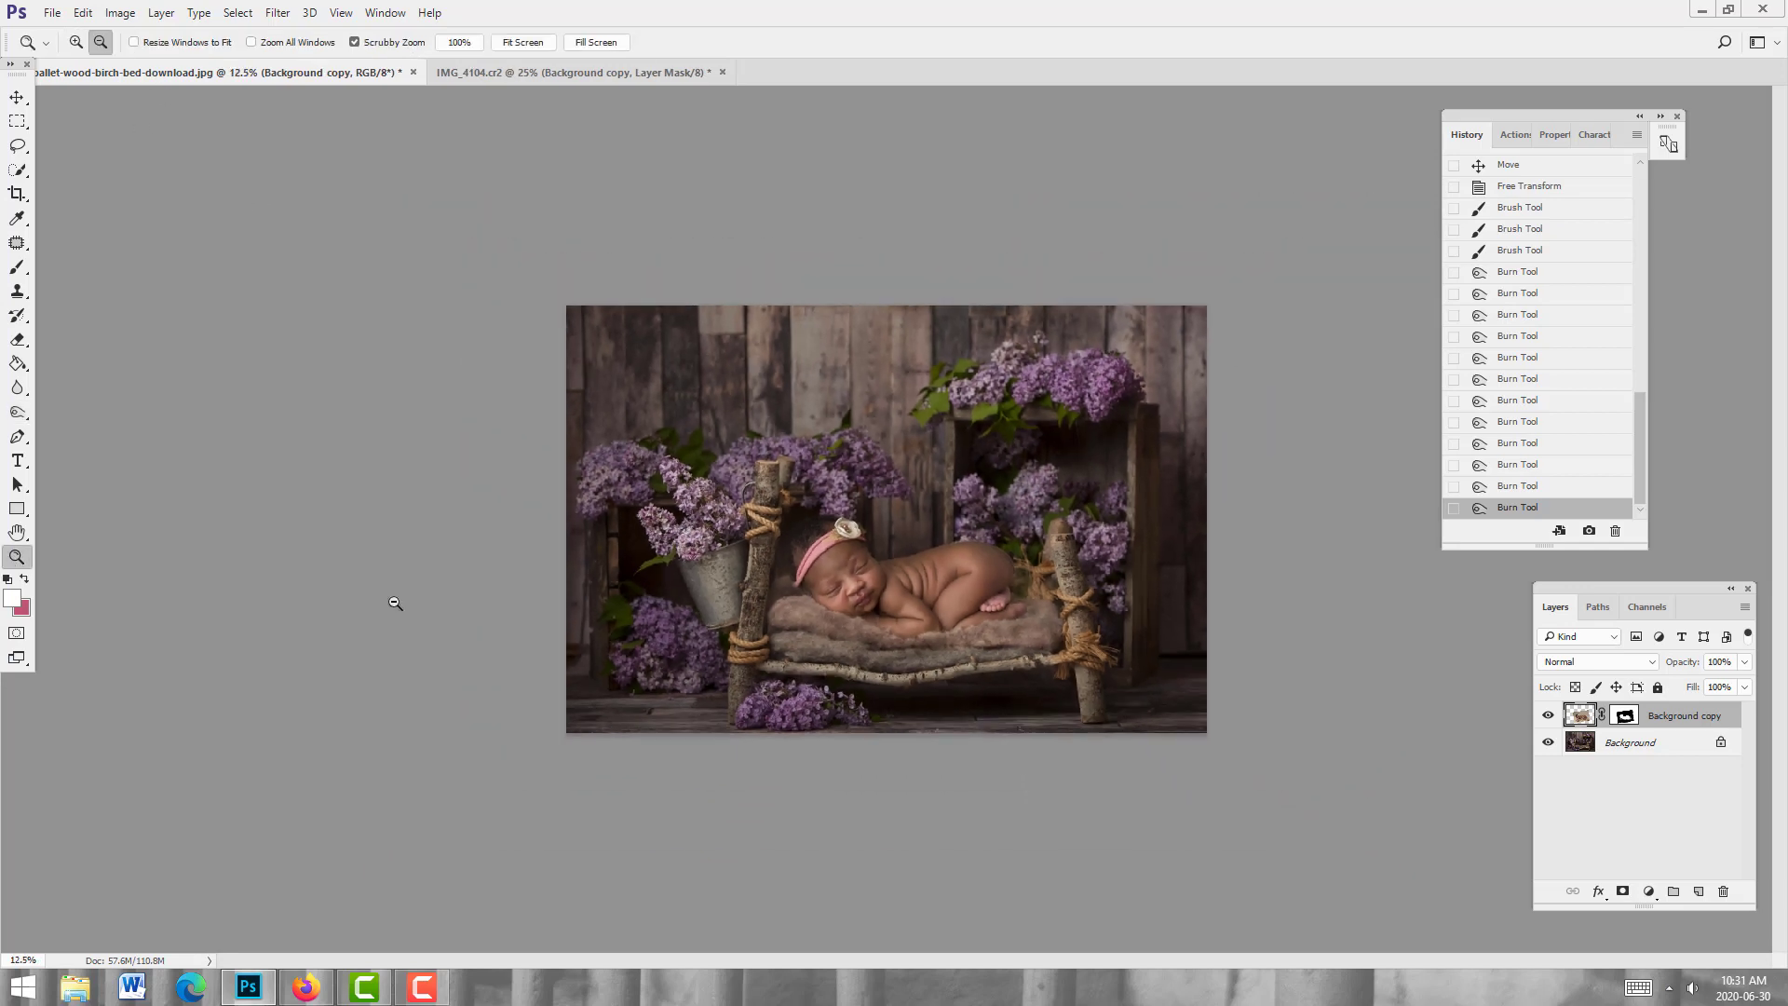
click(77, 43)
drag(994, 718, 1312, 814)
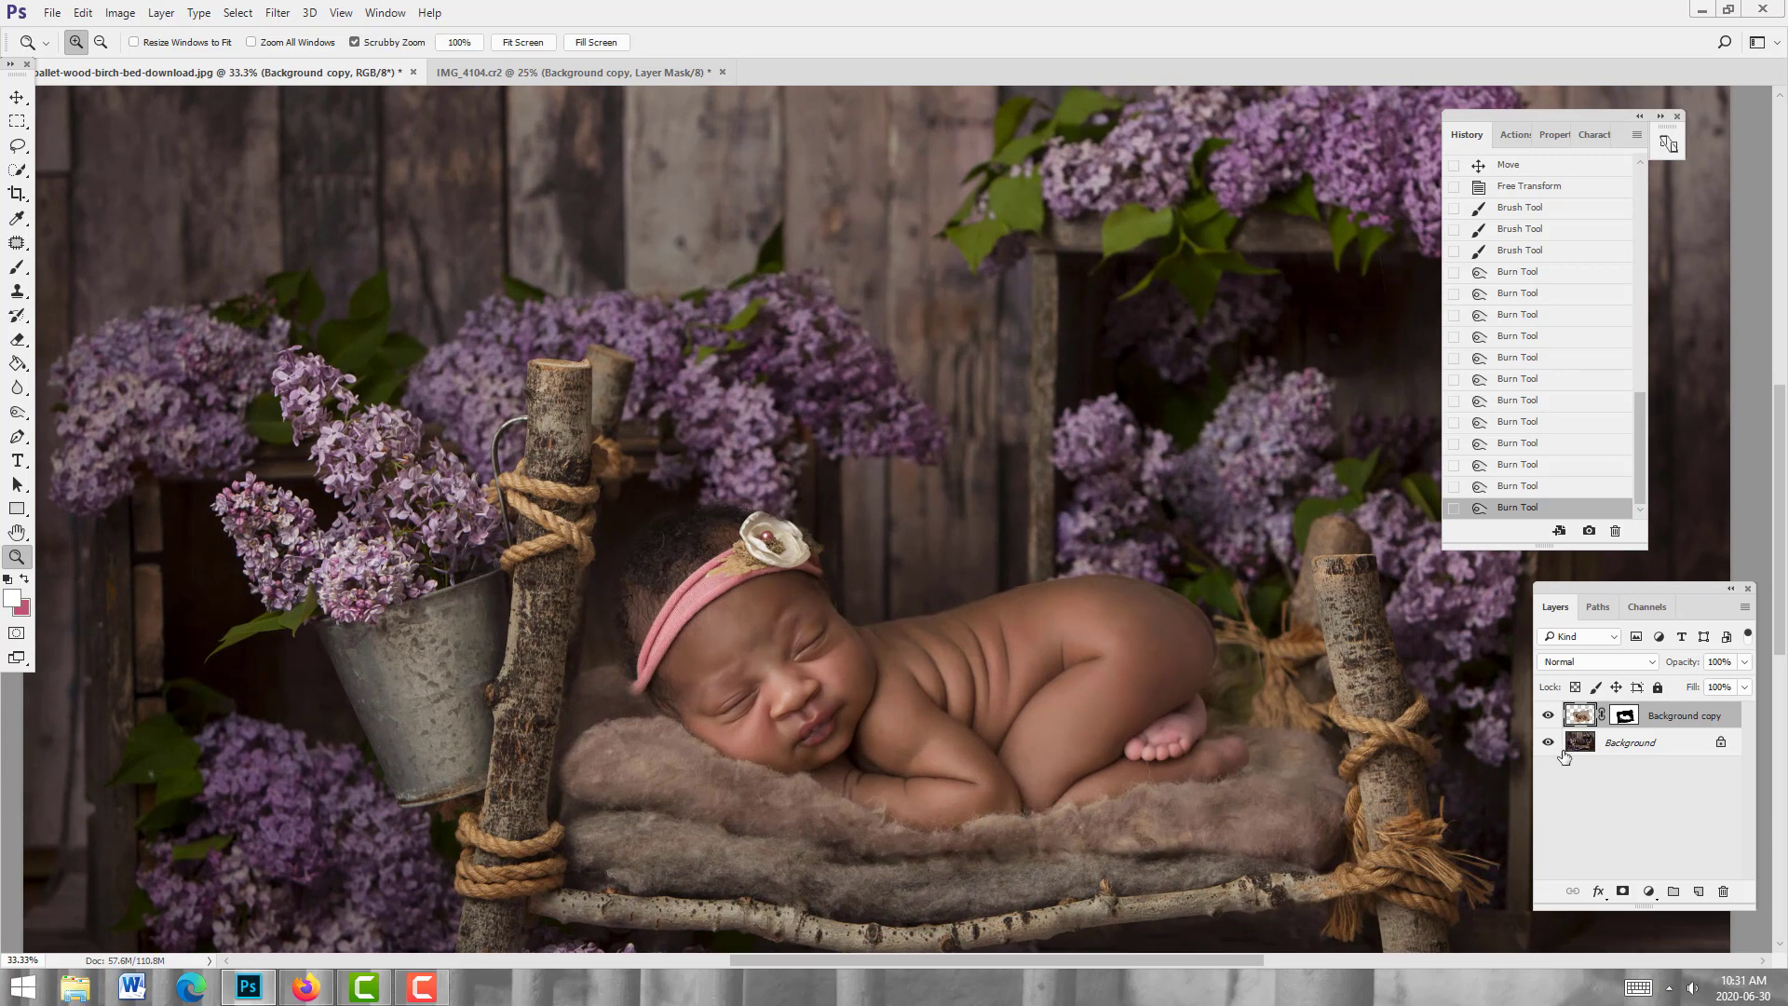
click(1625, 715)
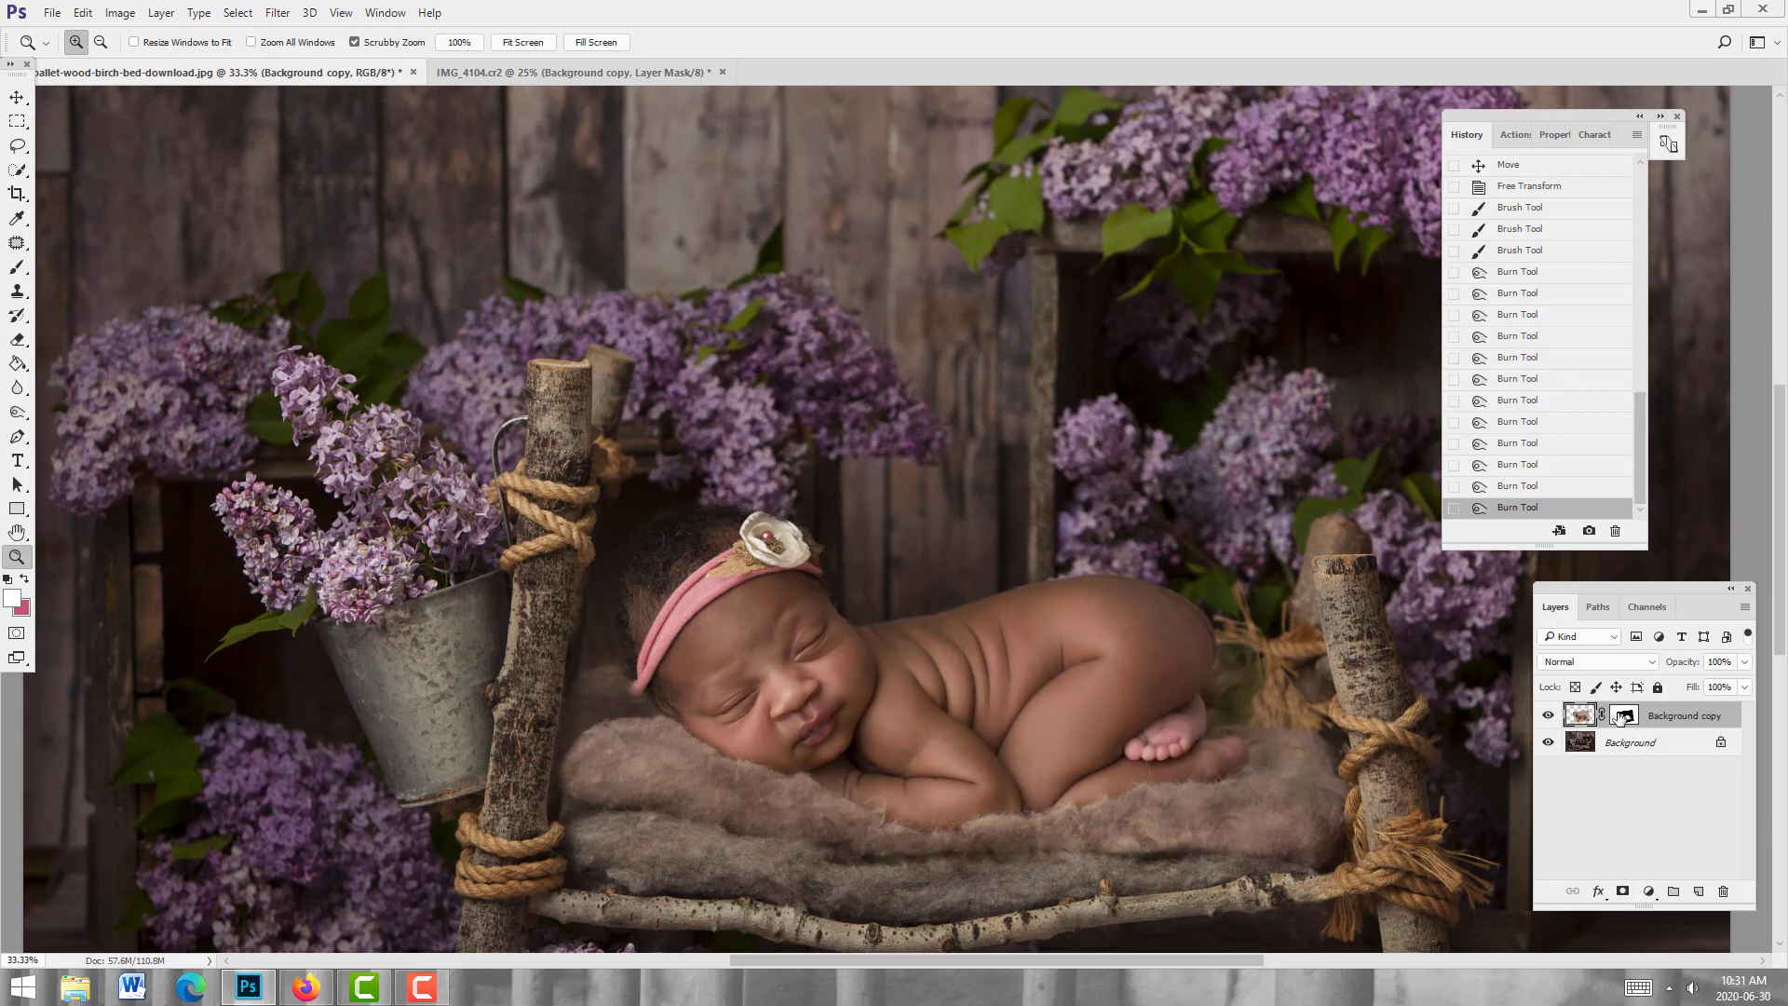
click(19, 267)
click(24, 579)
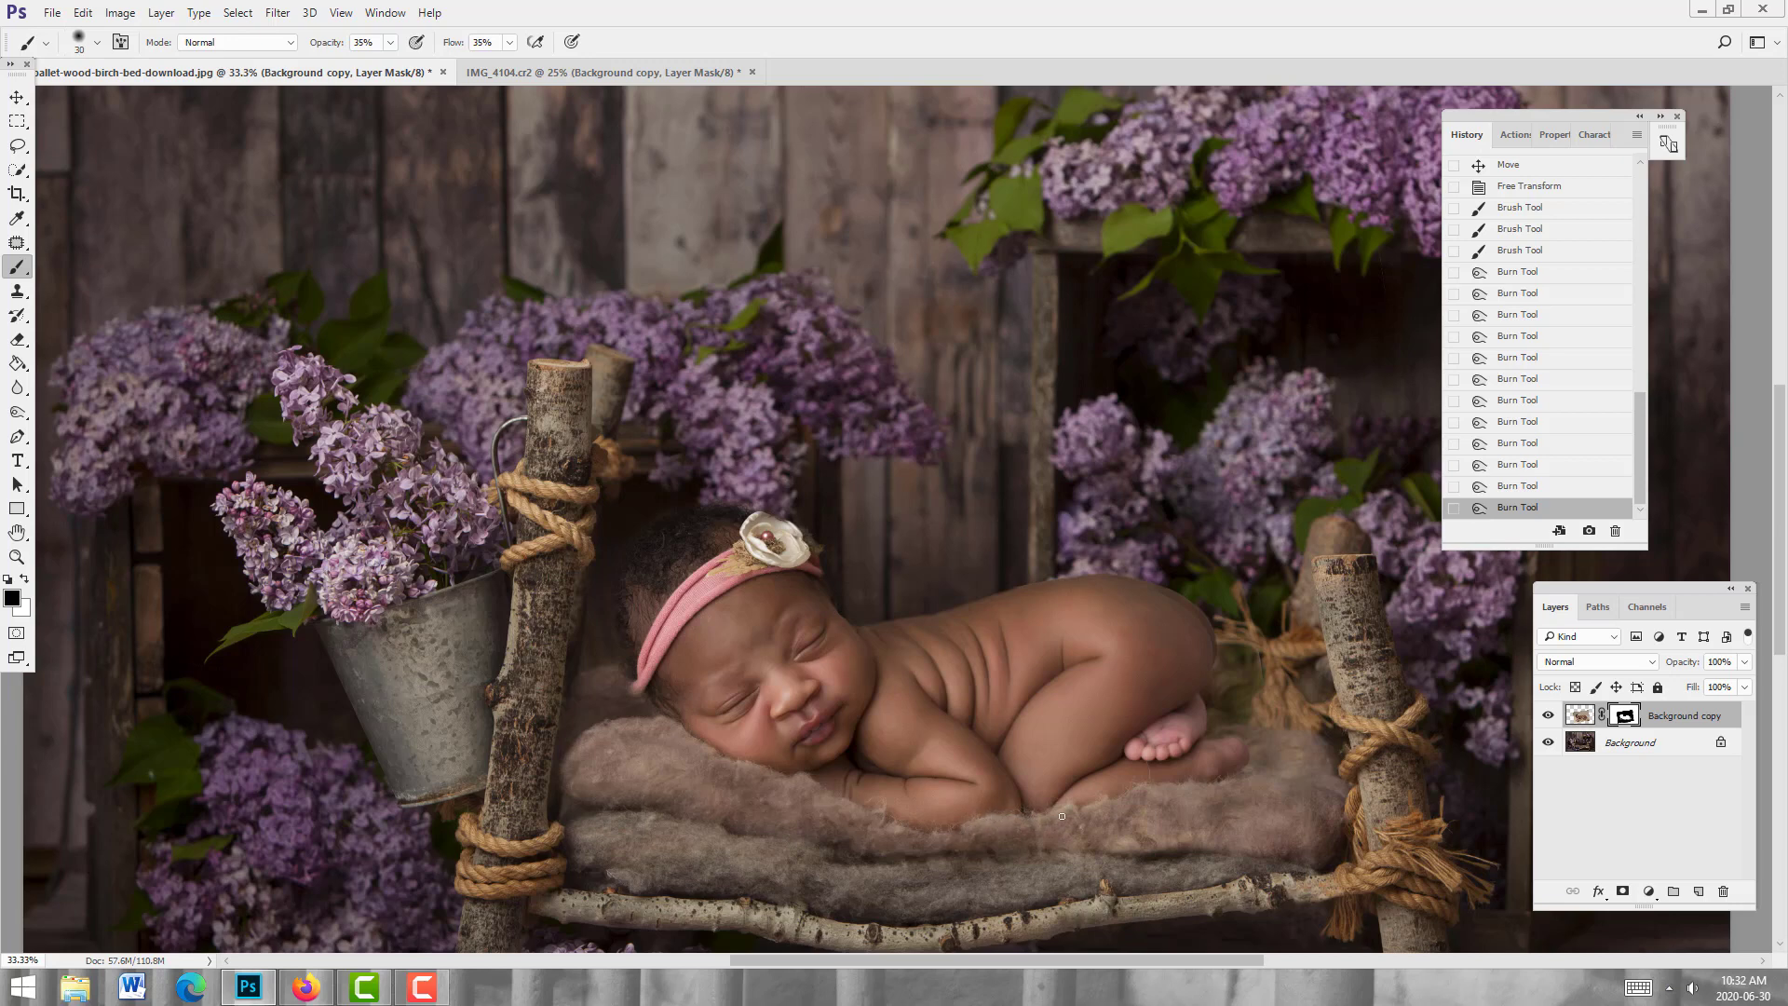
mouse_move(1043, 824)
mouse_down()
mouse_move(1086, 810)
mouse_move(801, 815)
mouse_up()
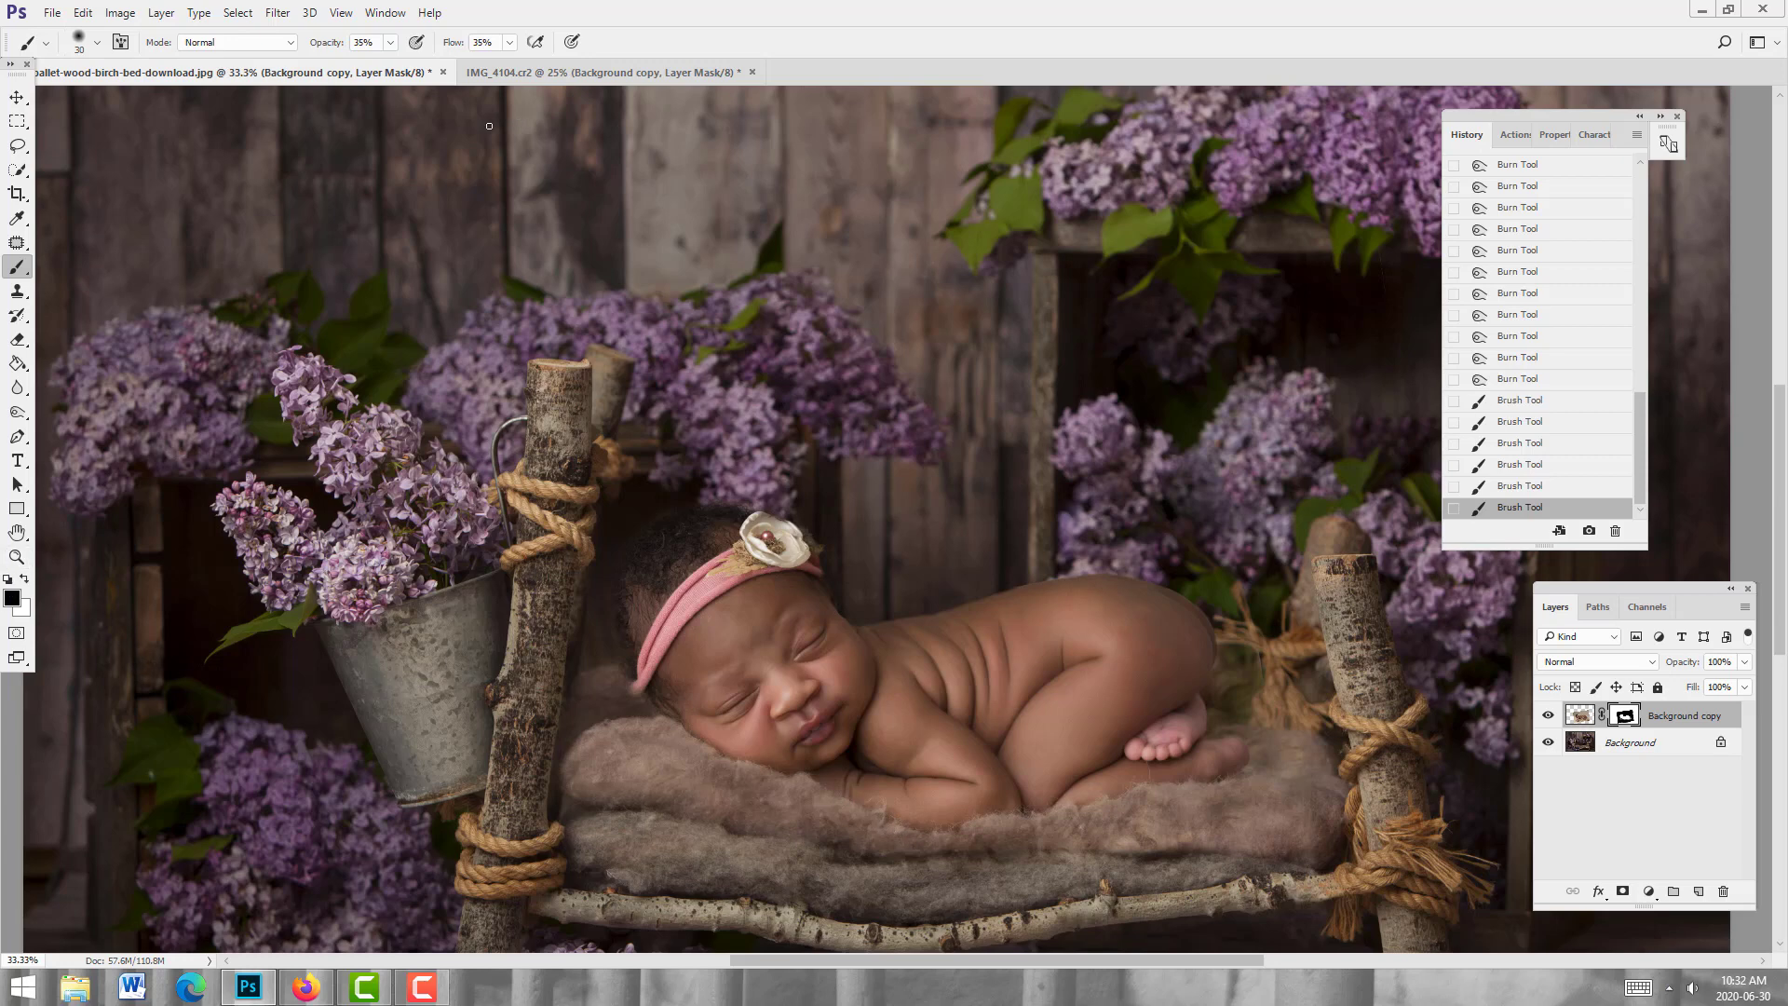
Step: Delete the masked Background copy layer from IMG_4104.cr2 and return to the birch-bed document
key(v)
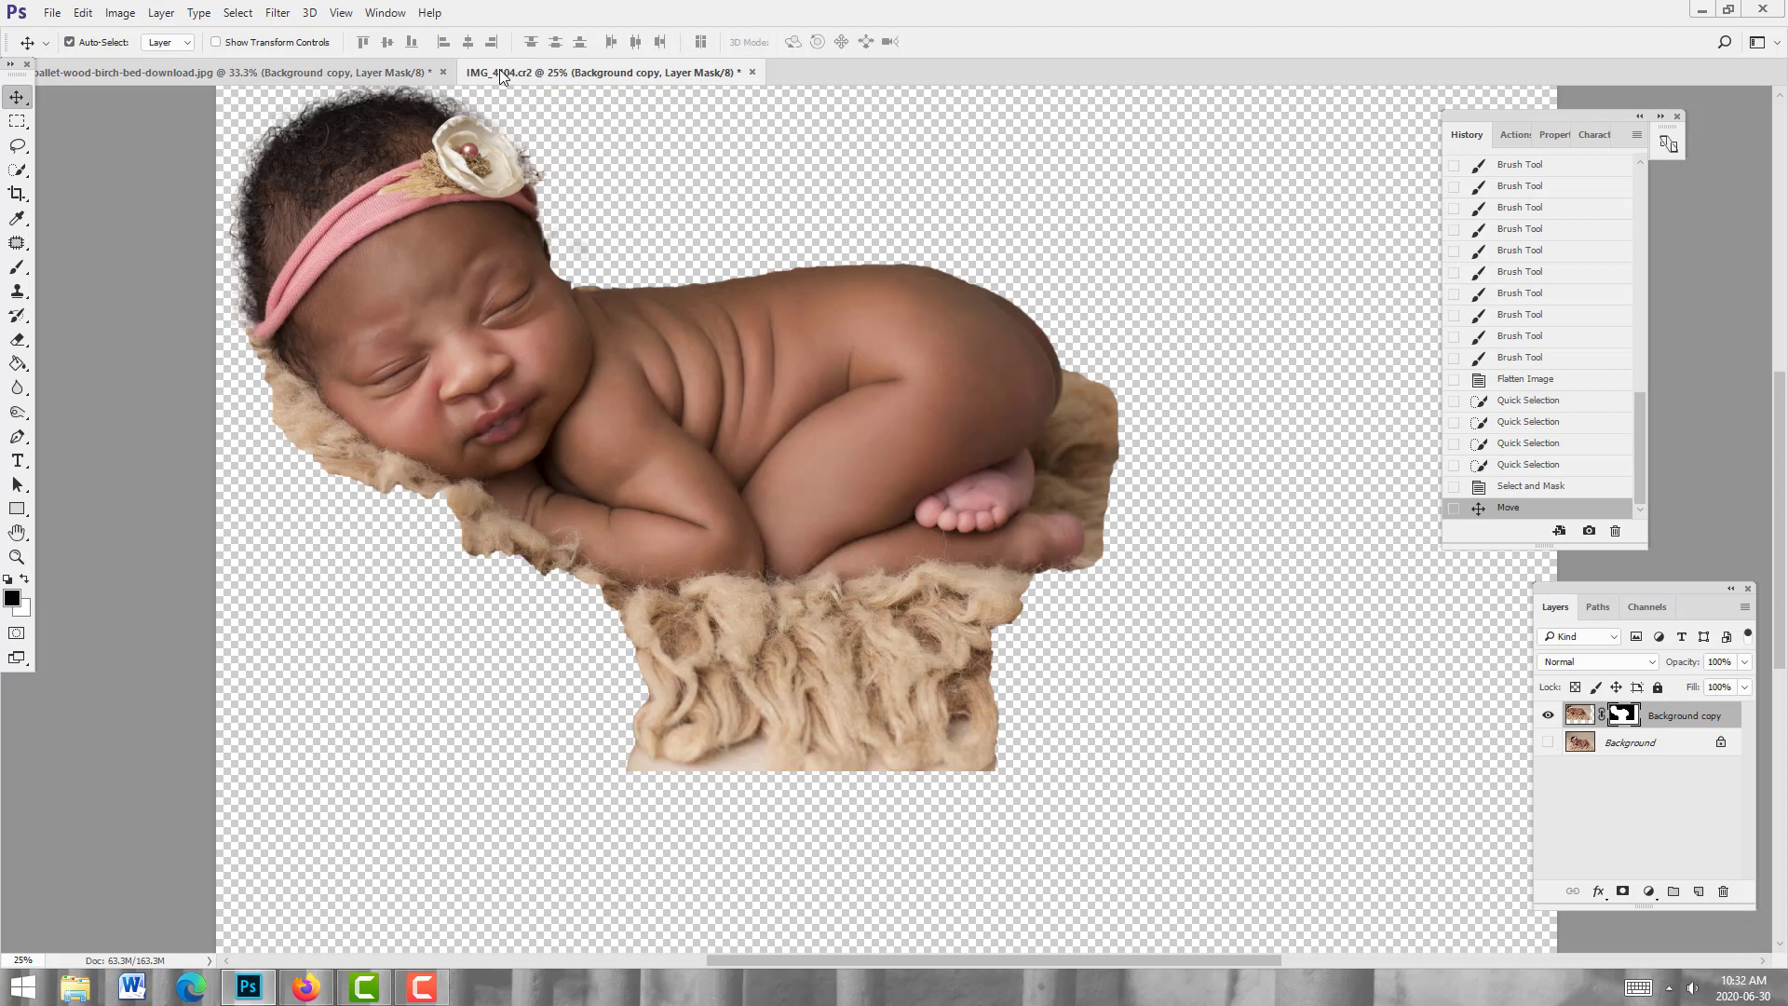
click(500, 69)
drag(1667, 729, 1724, 891)
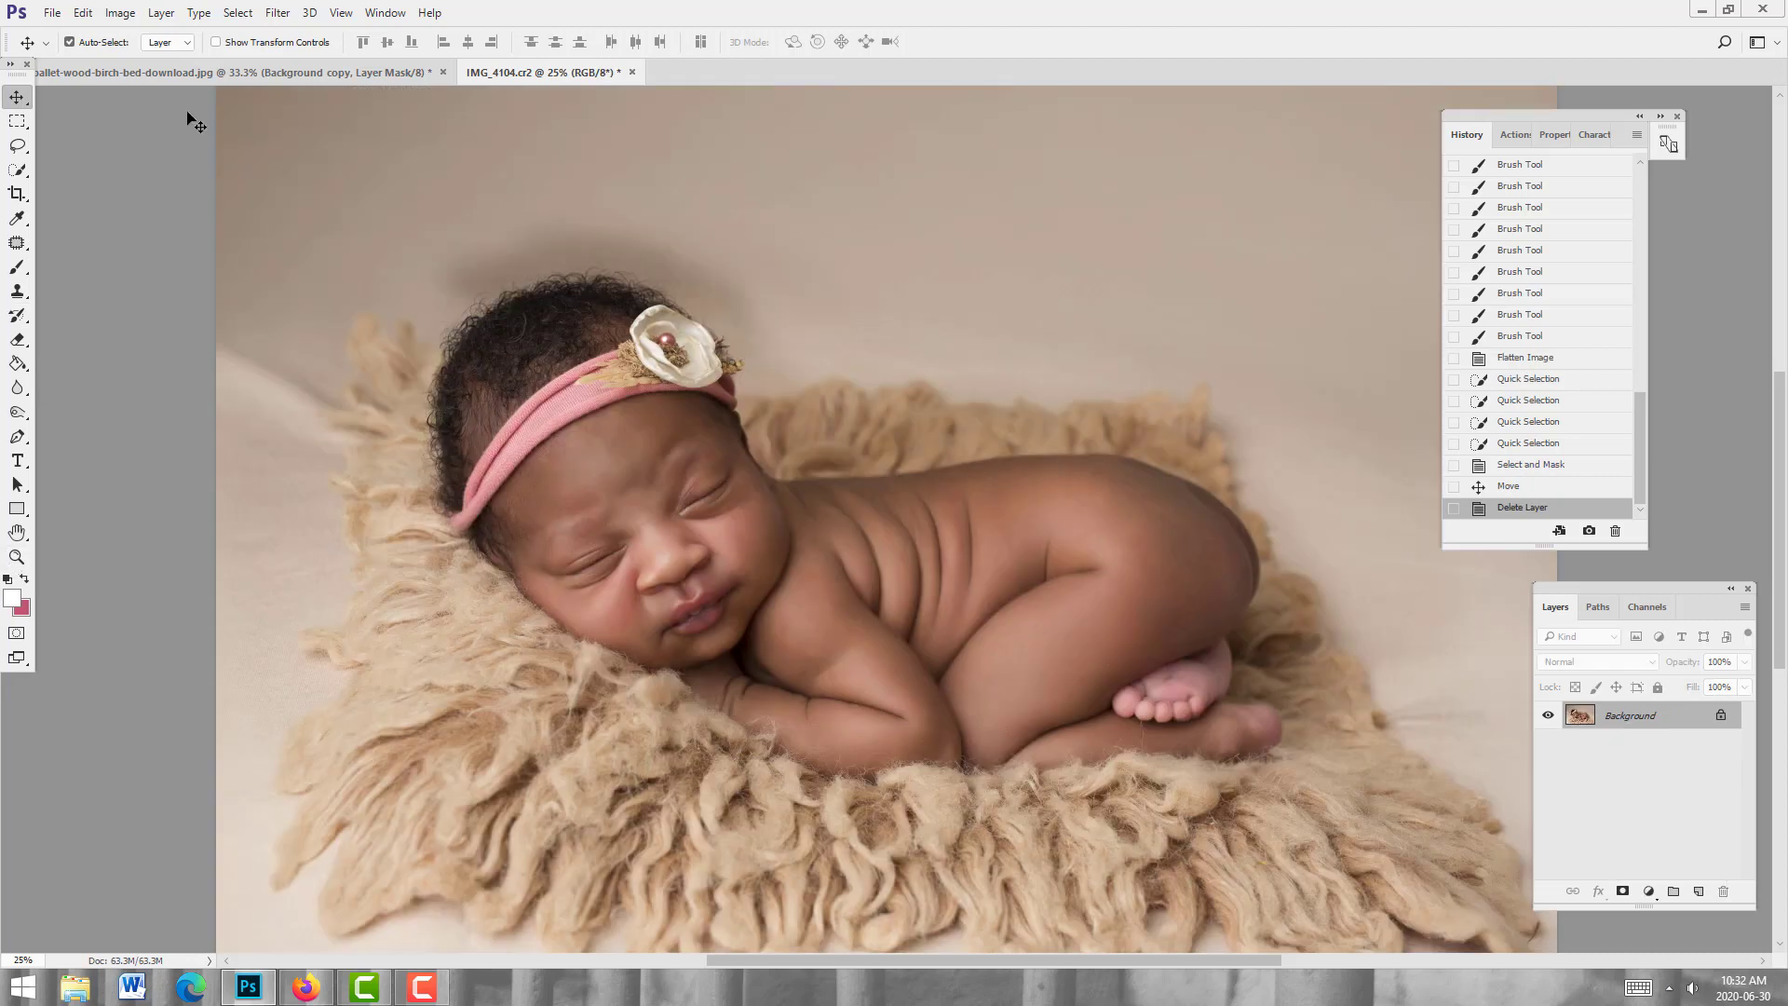
click(197, 74)
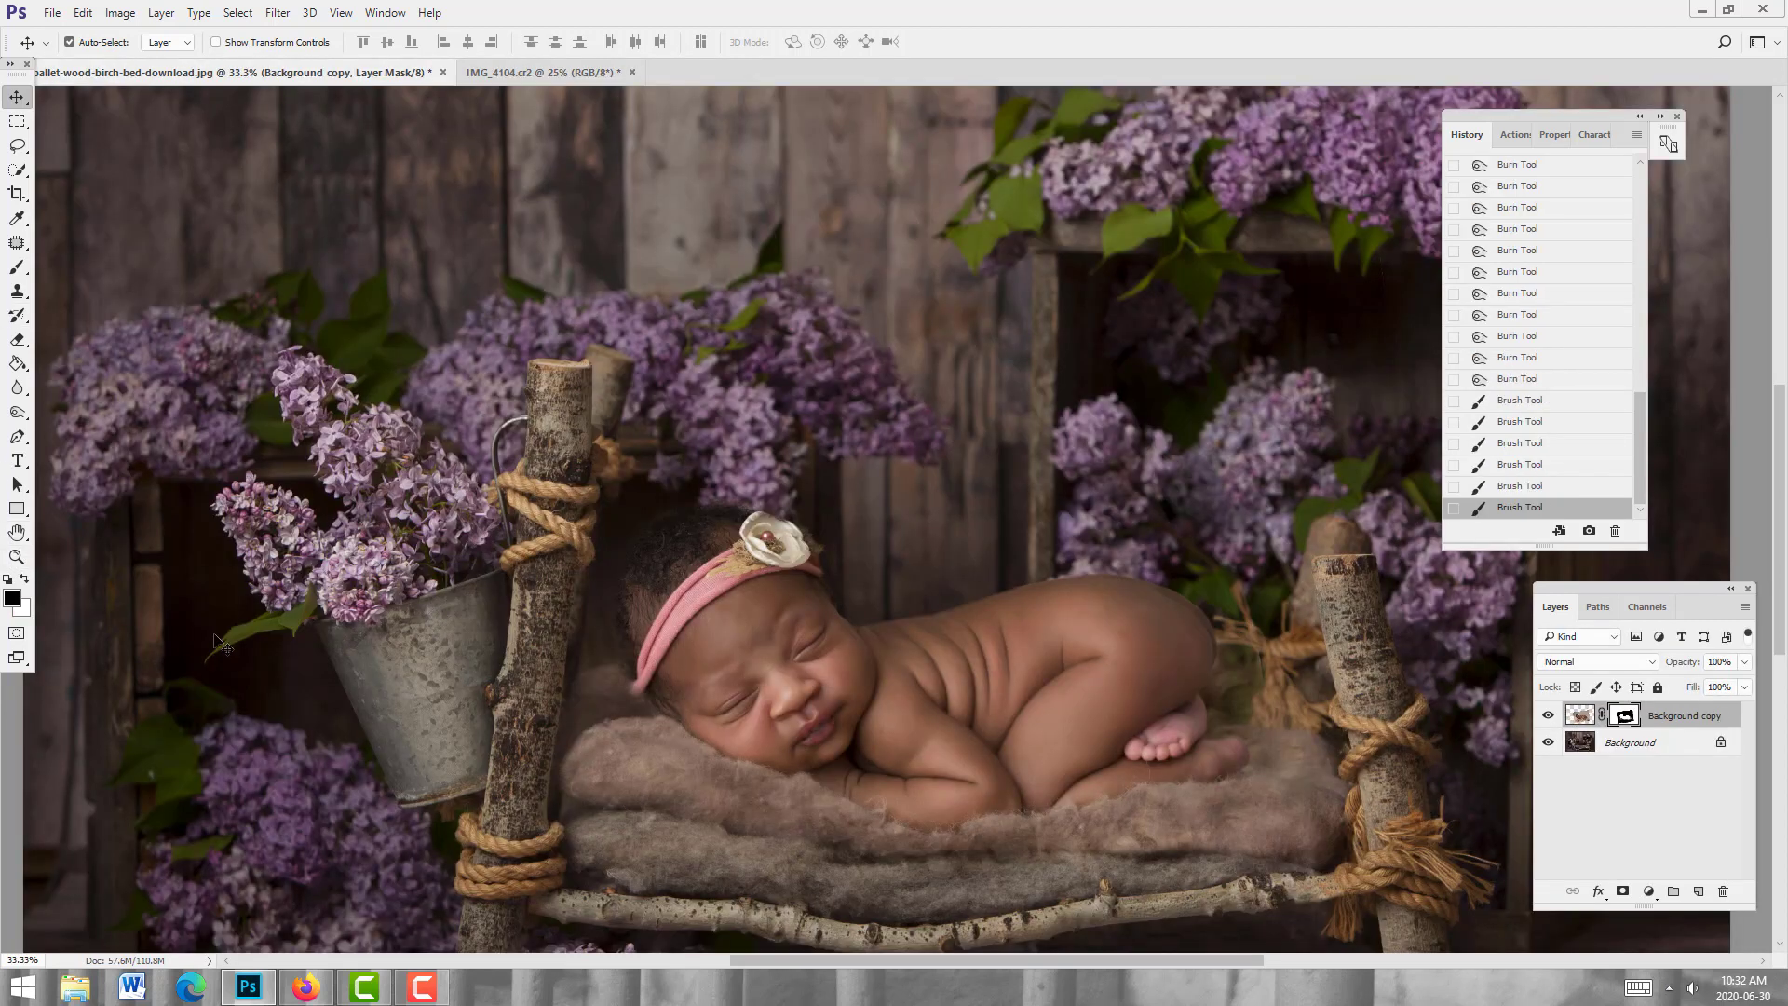
click(12, 598)
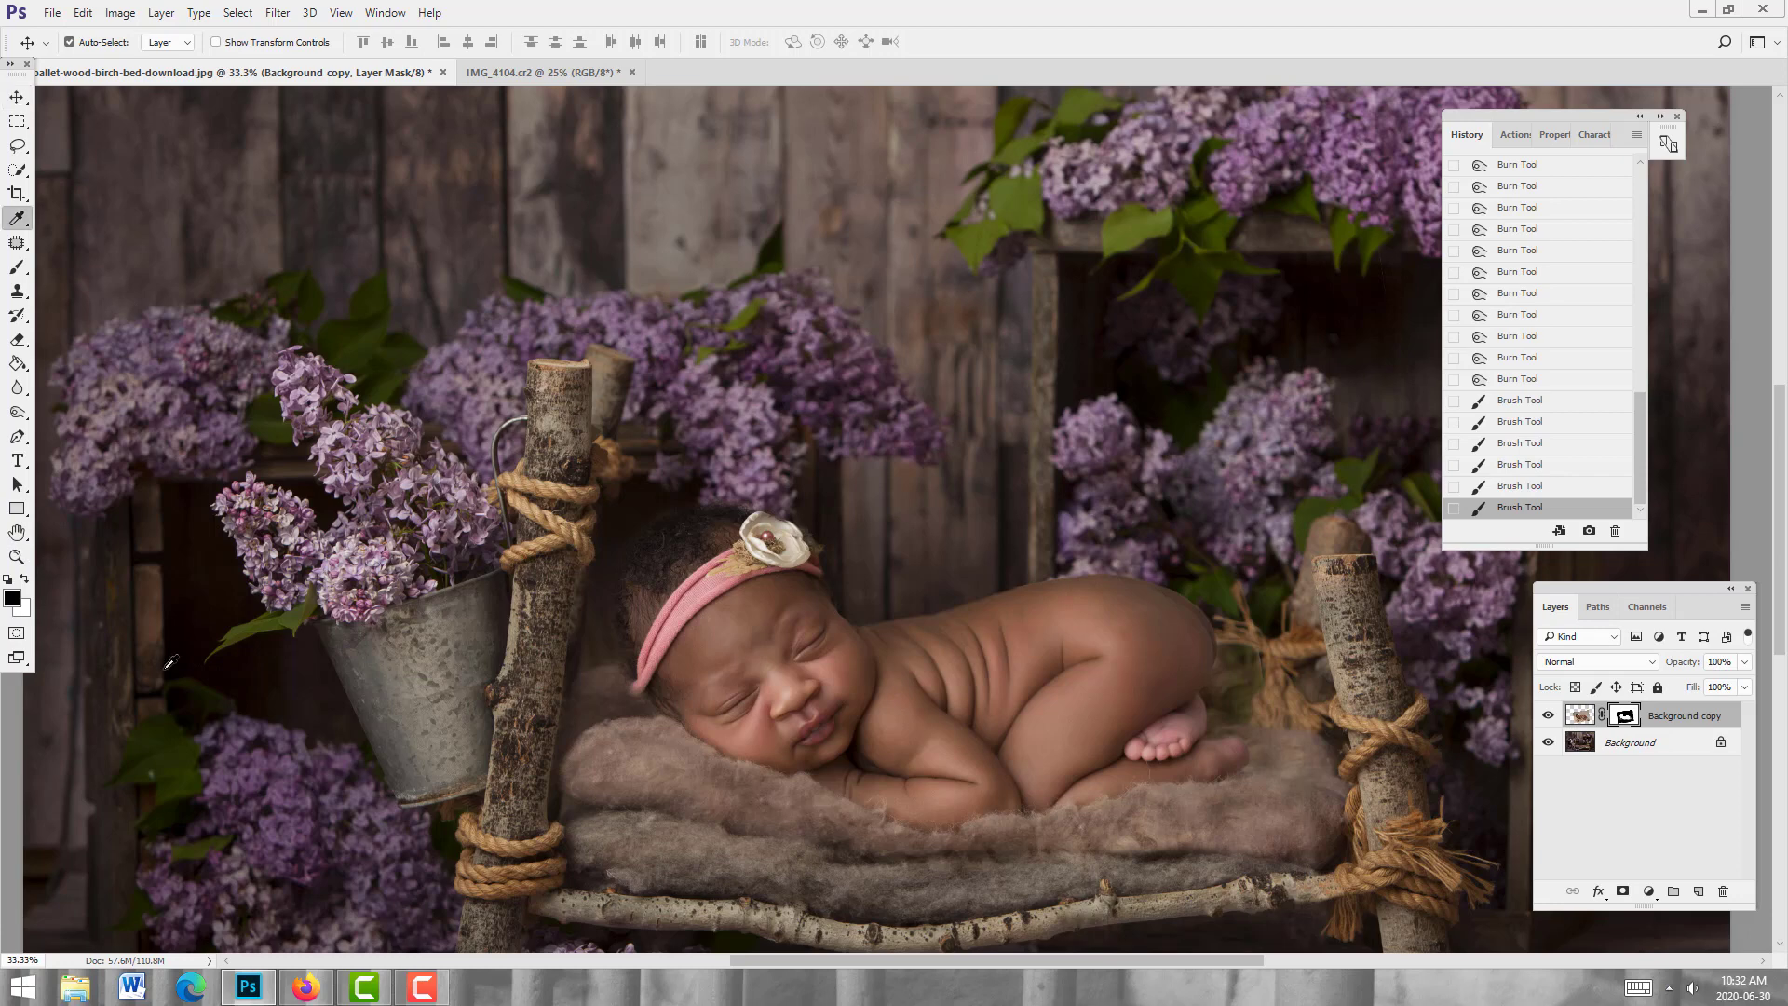
click(760, 814)
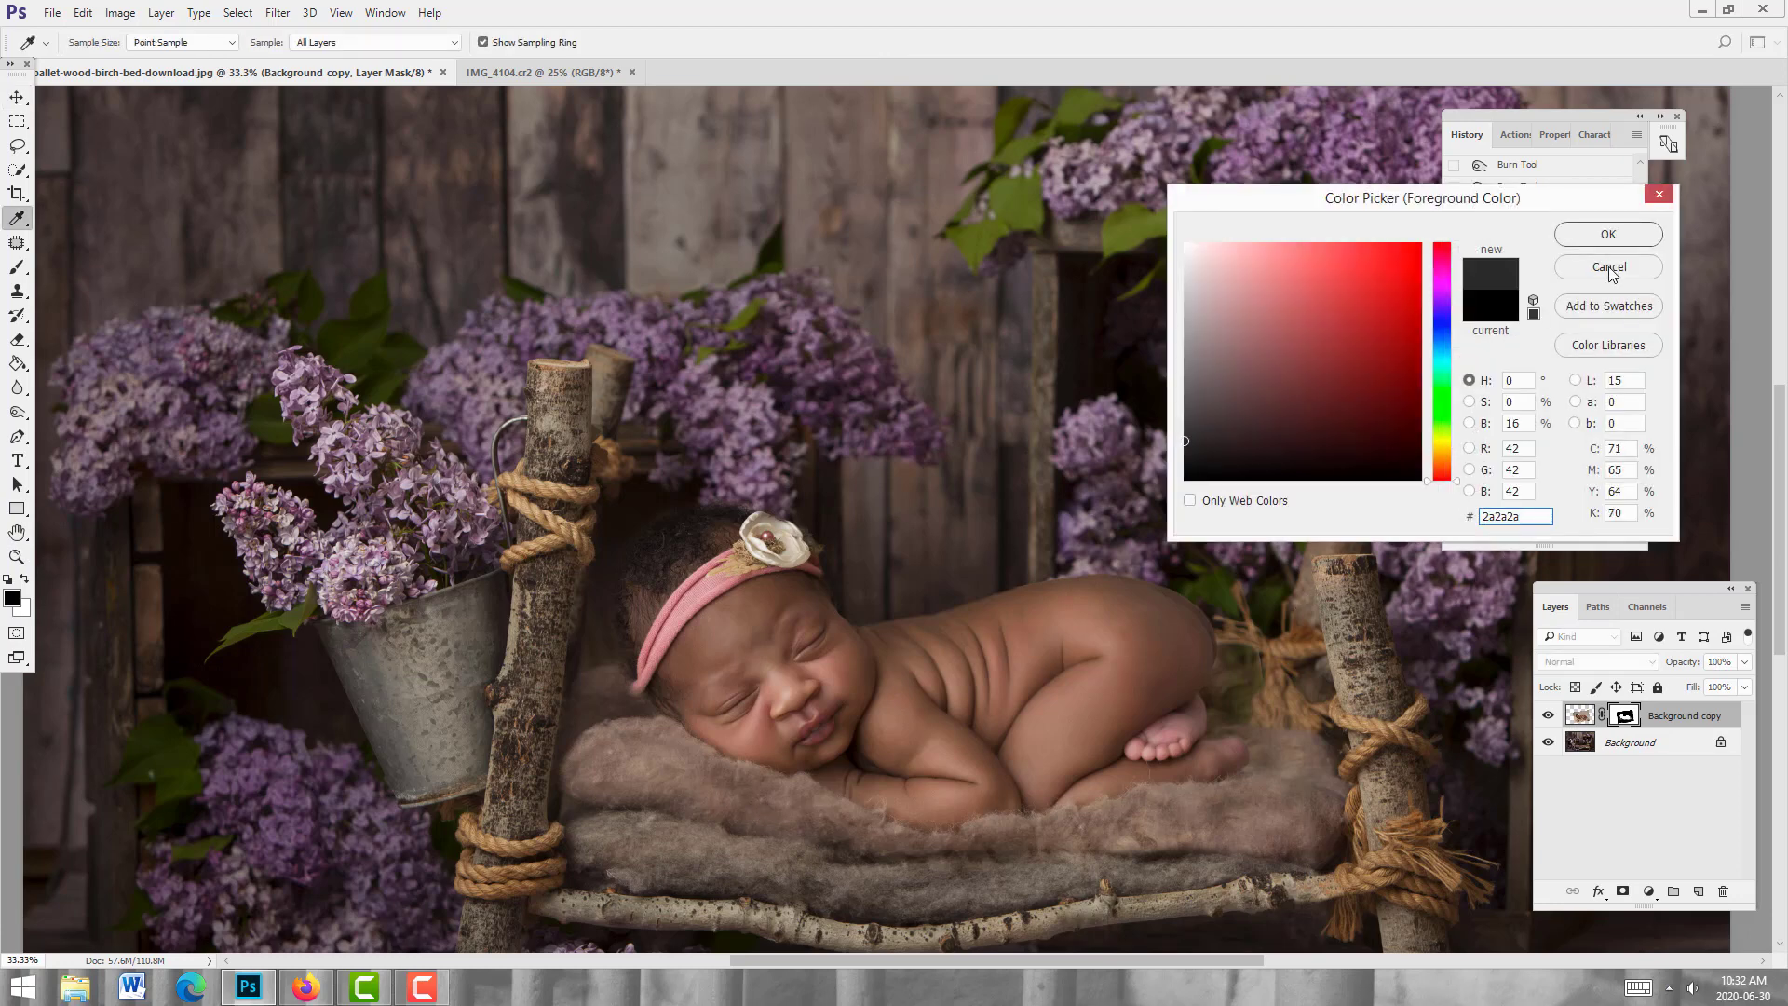
click(1609, 267)
Step: Select the Background layer of the birch-bed document and sample the blanket's brown, 5f4d42, as the foreground color
key(v)
click(1583, 742)
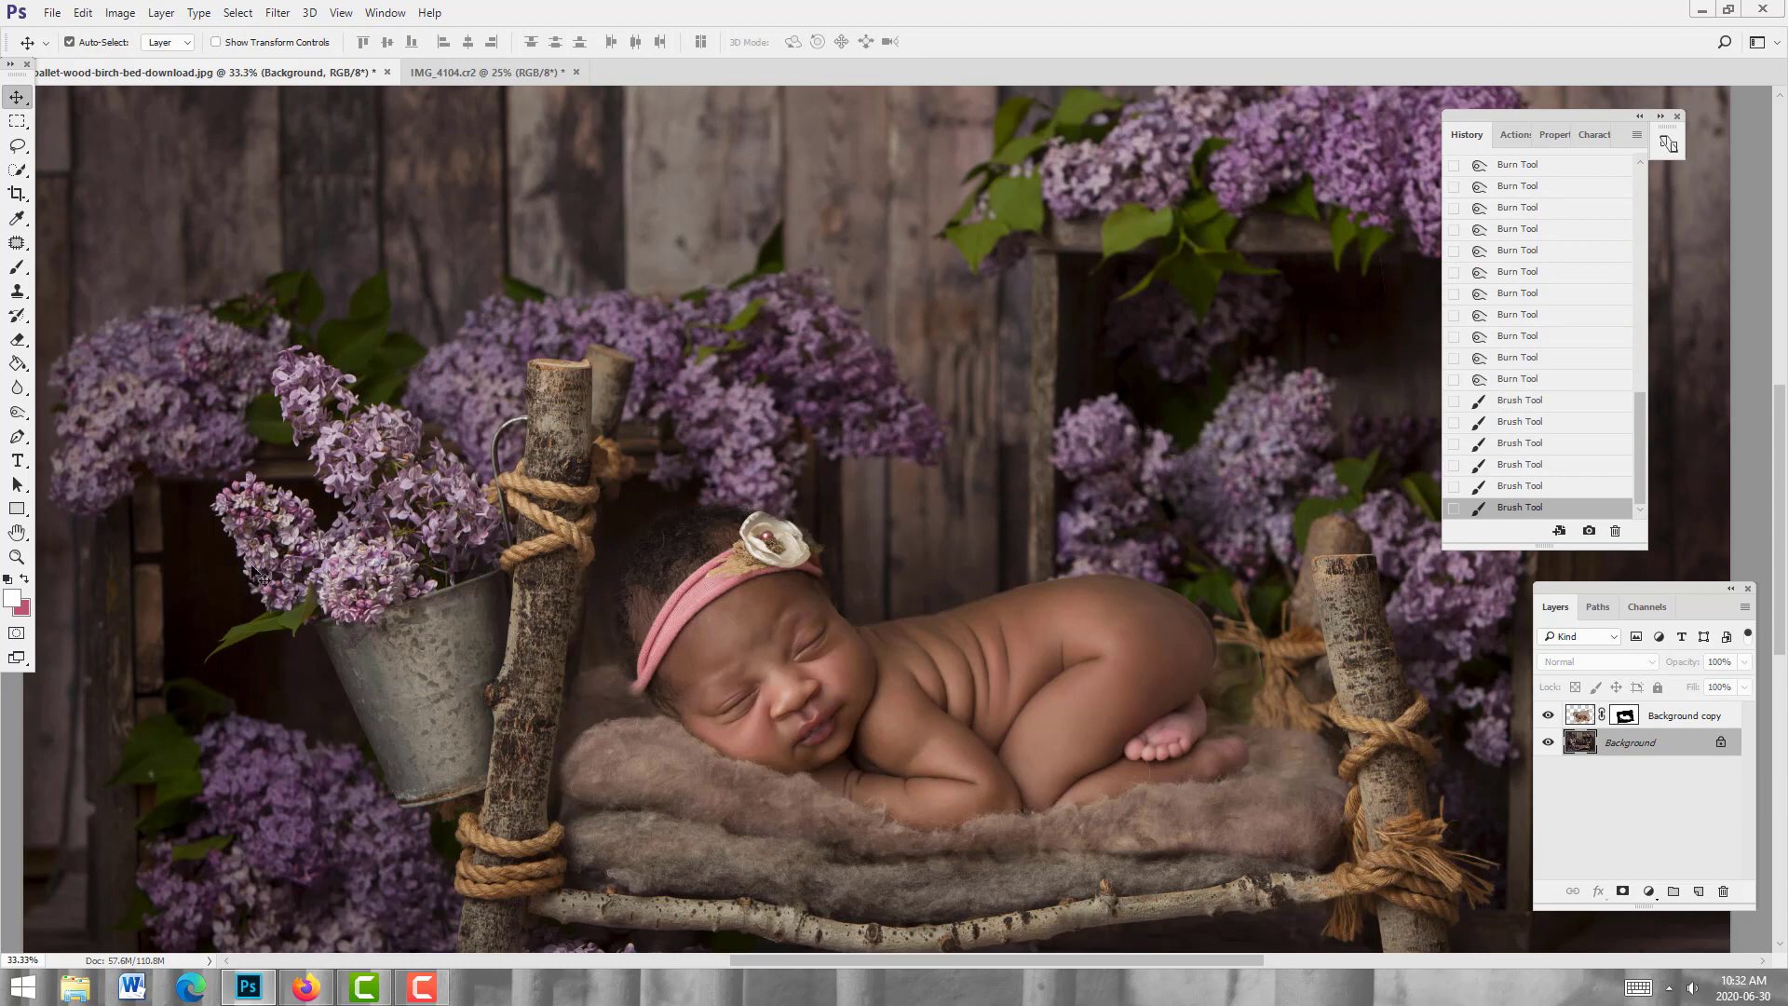
click(12, 598)
click(743, 801)
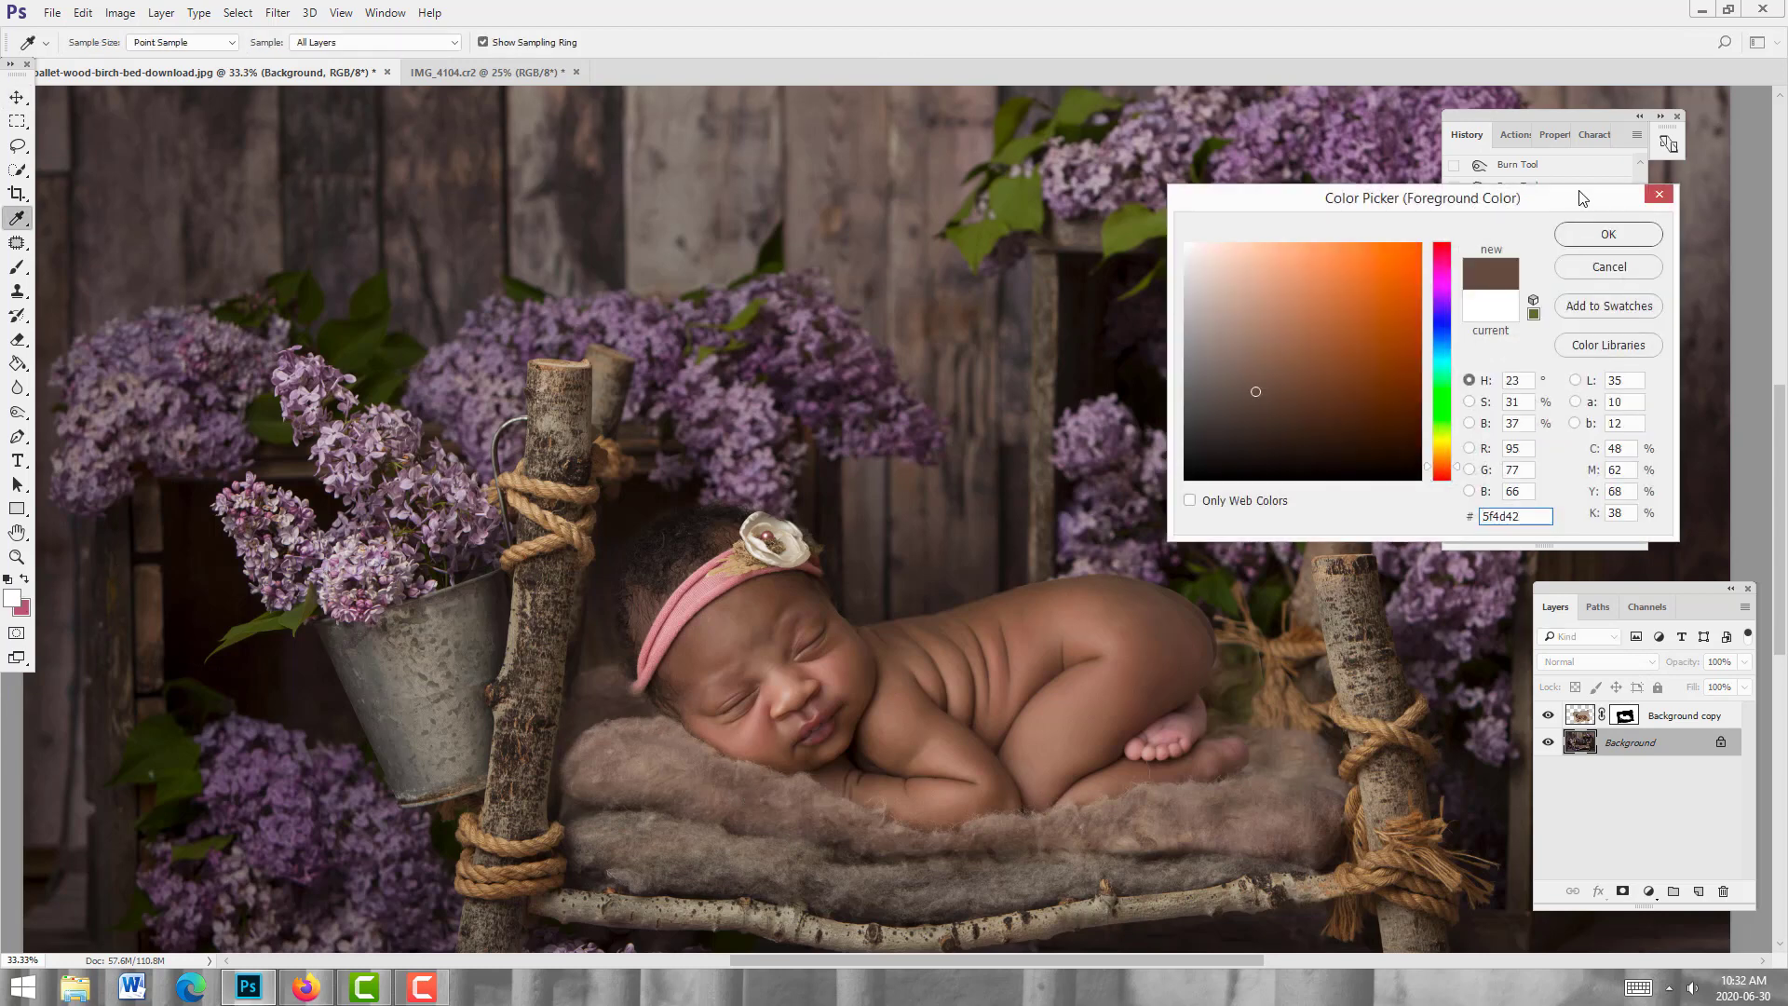
click(1611, 237)
Step: In IMG_4104.cr2, add a new layer and fill it with the sampled brown using the Paint Bucket
click(522, 74)
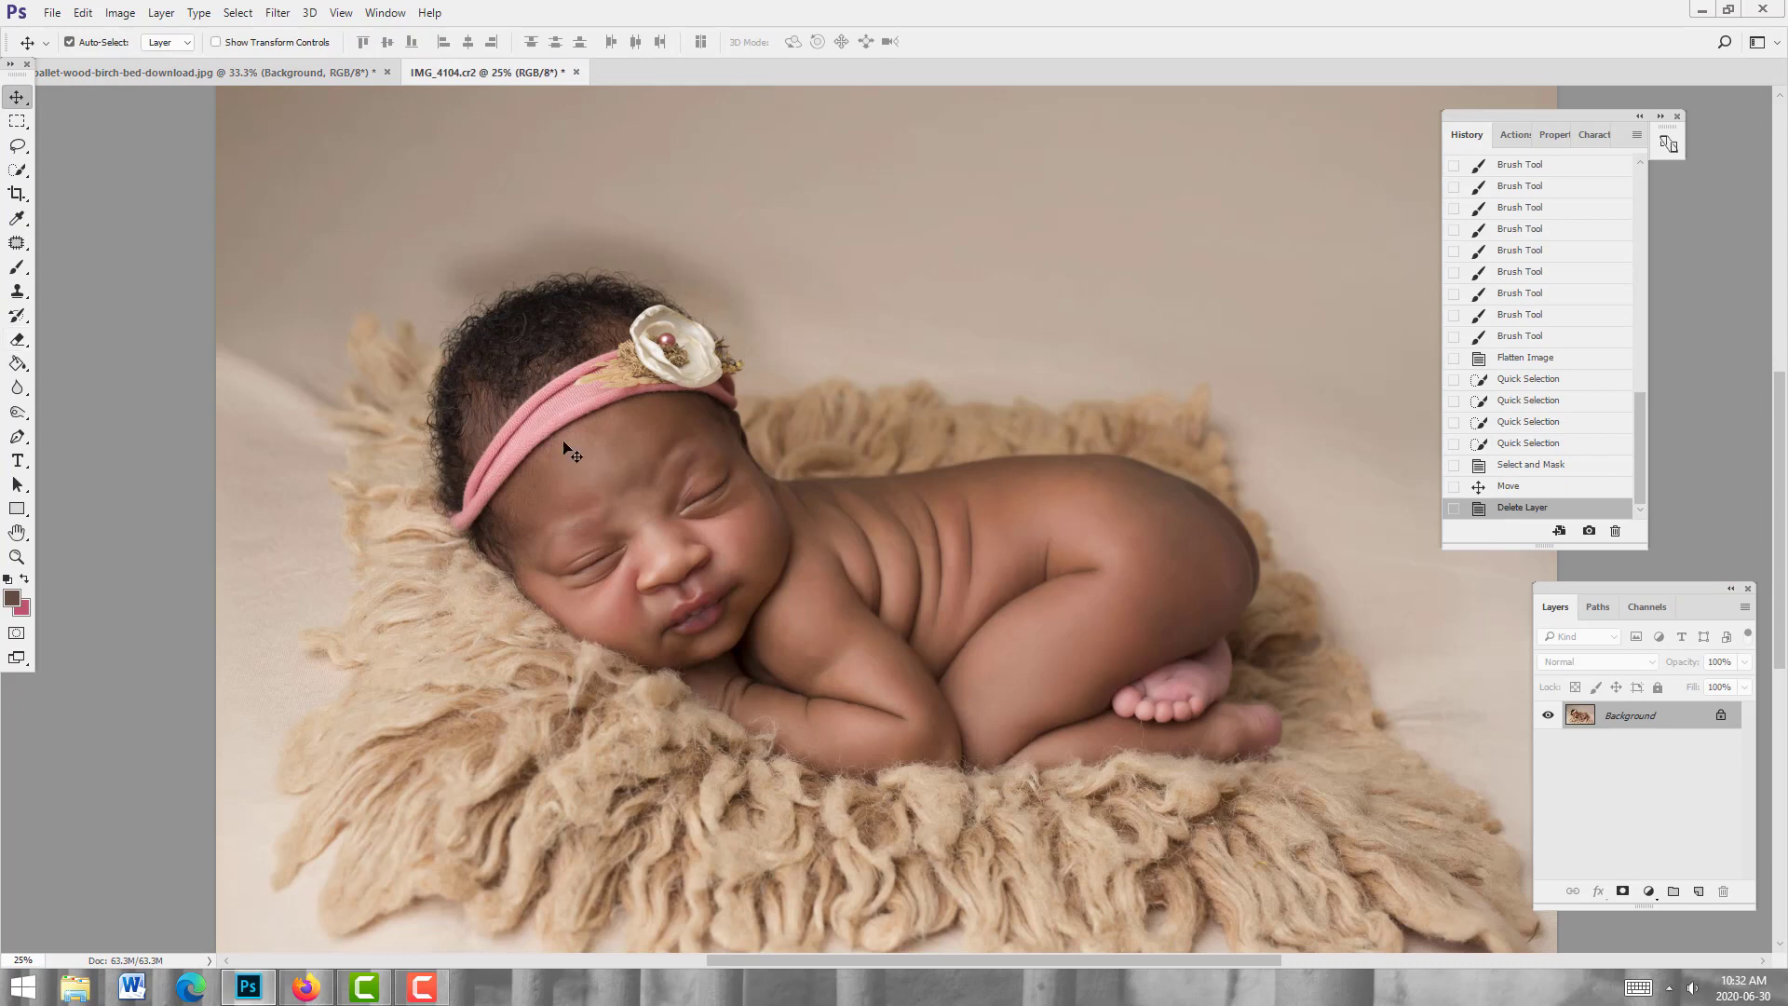
click(17, 363)
click(708, 641)
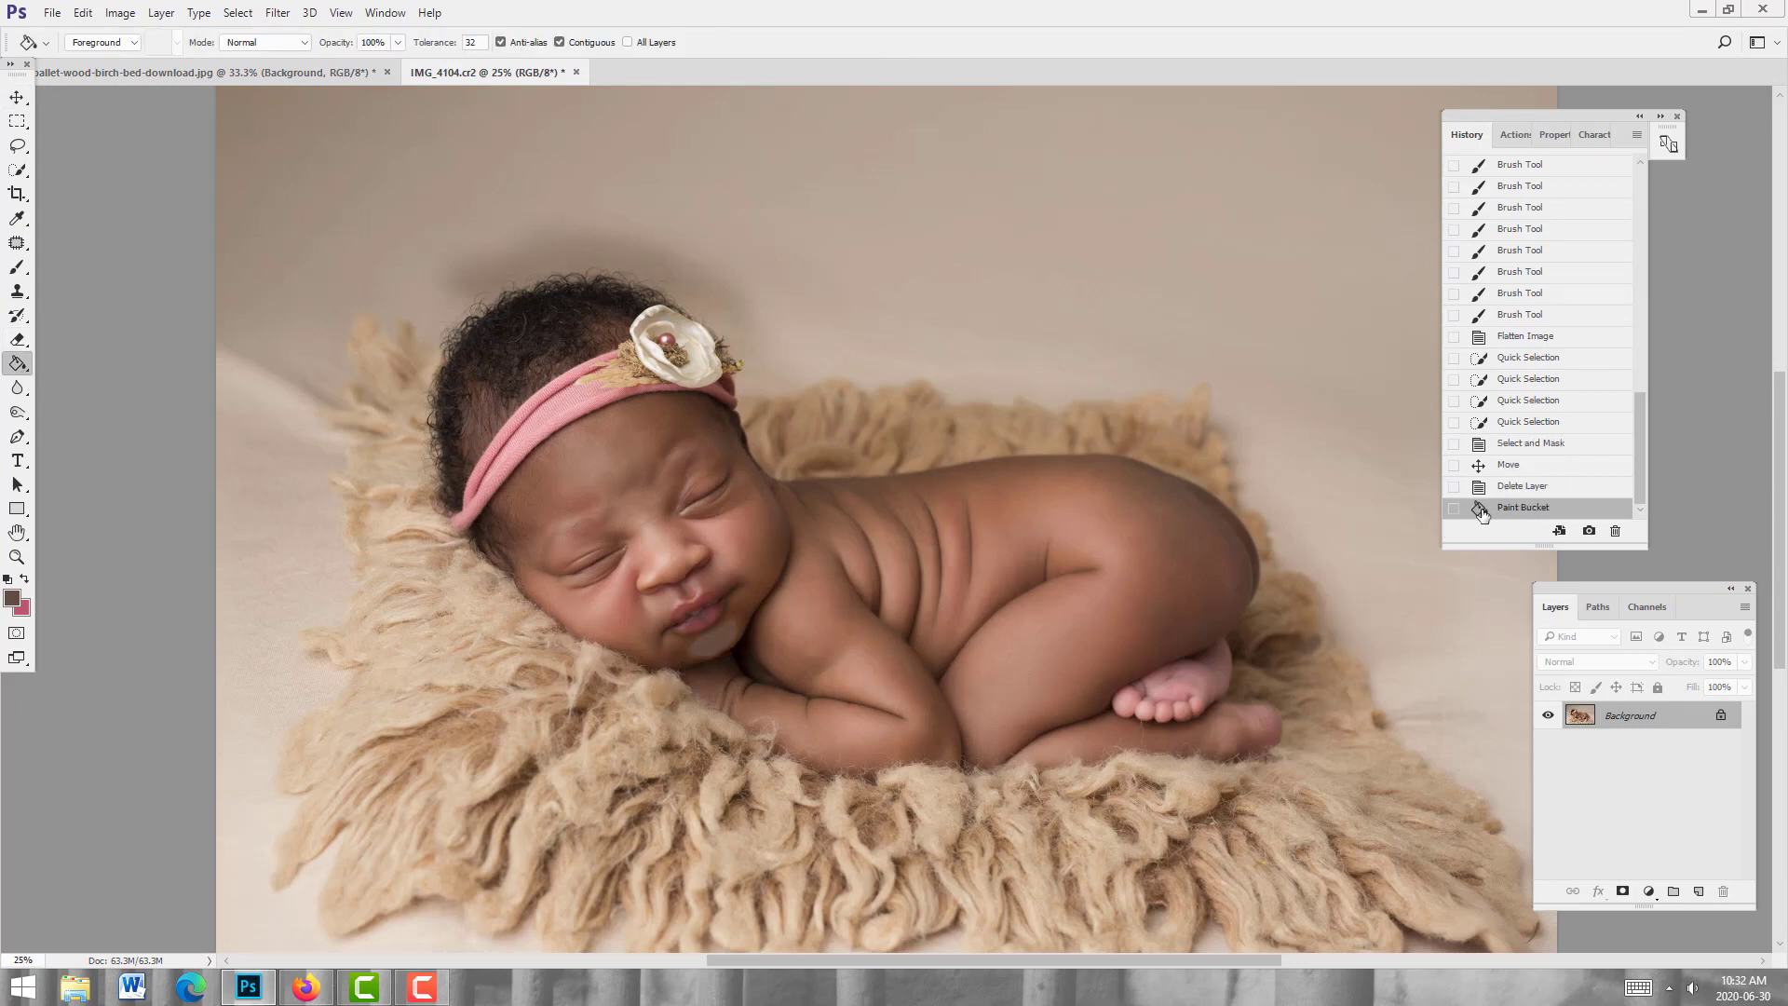
click(1506, 488)
click(1698, 891)
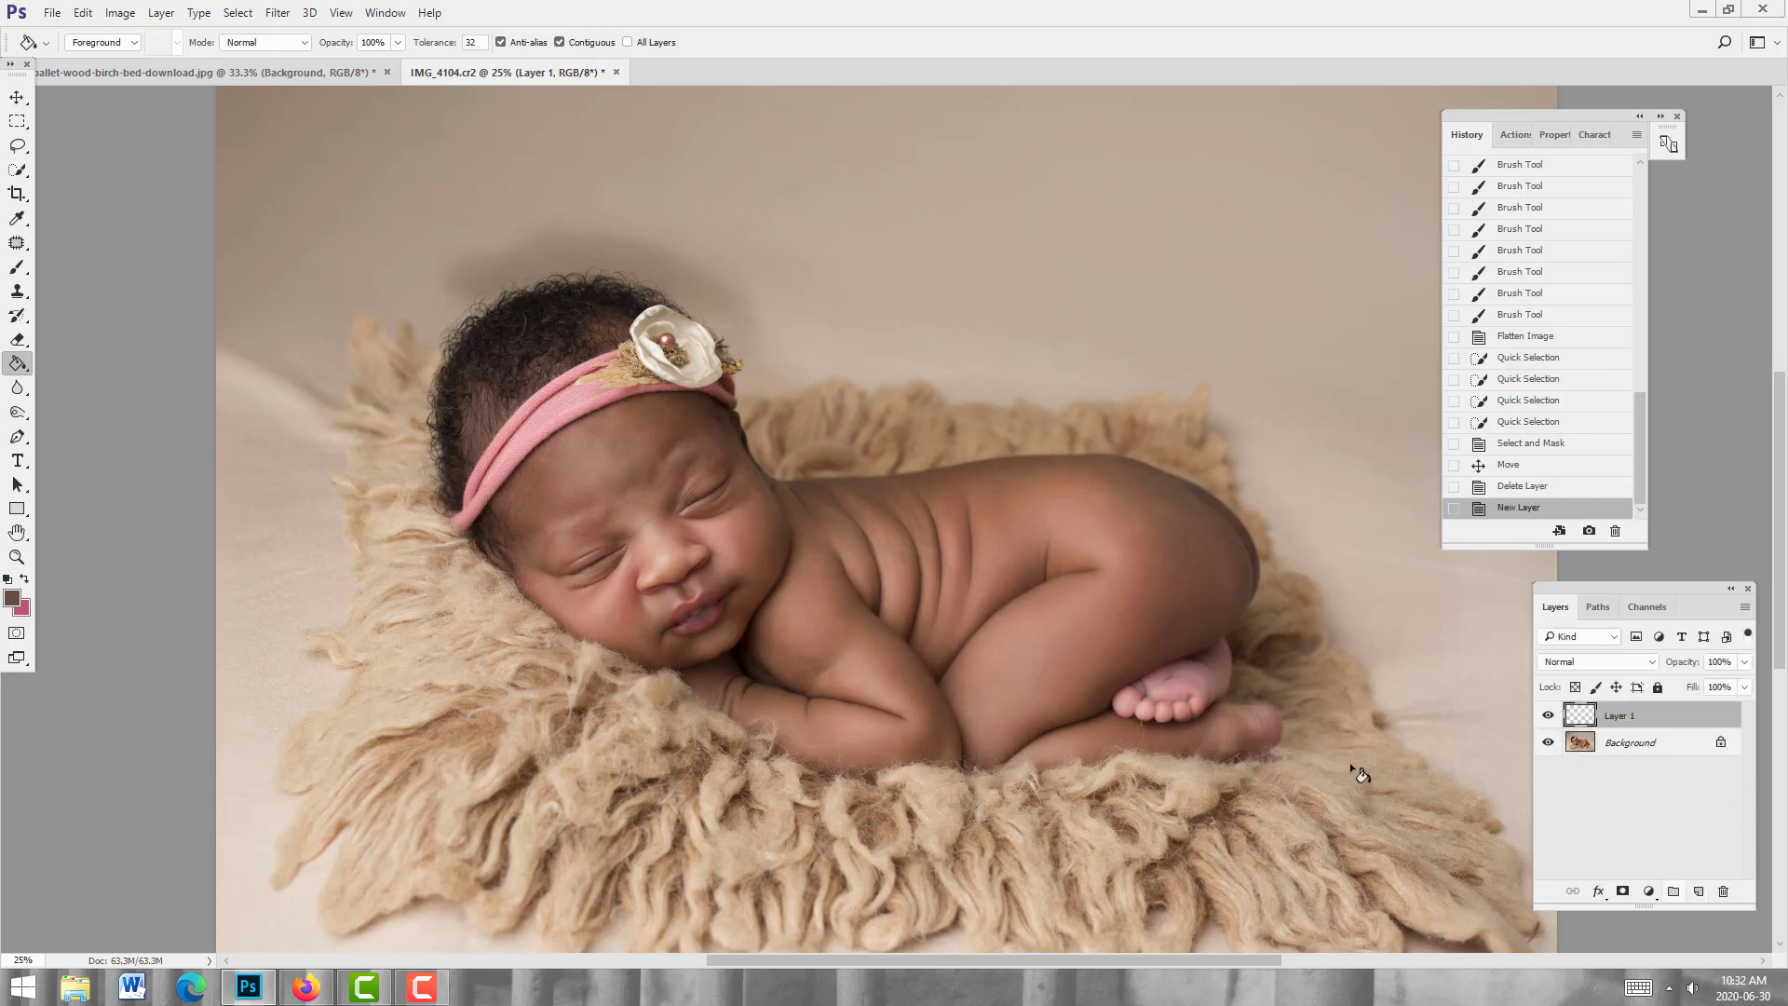
click(572, 493)
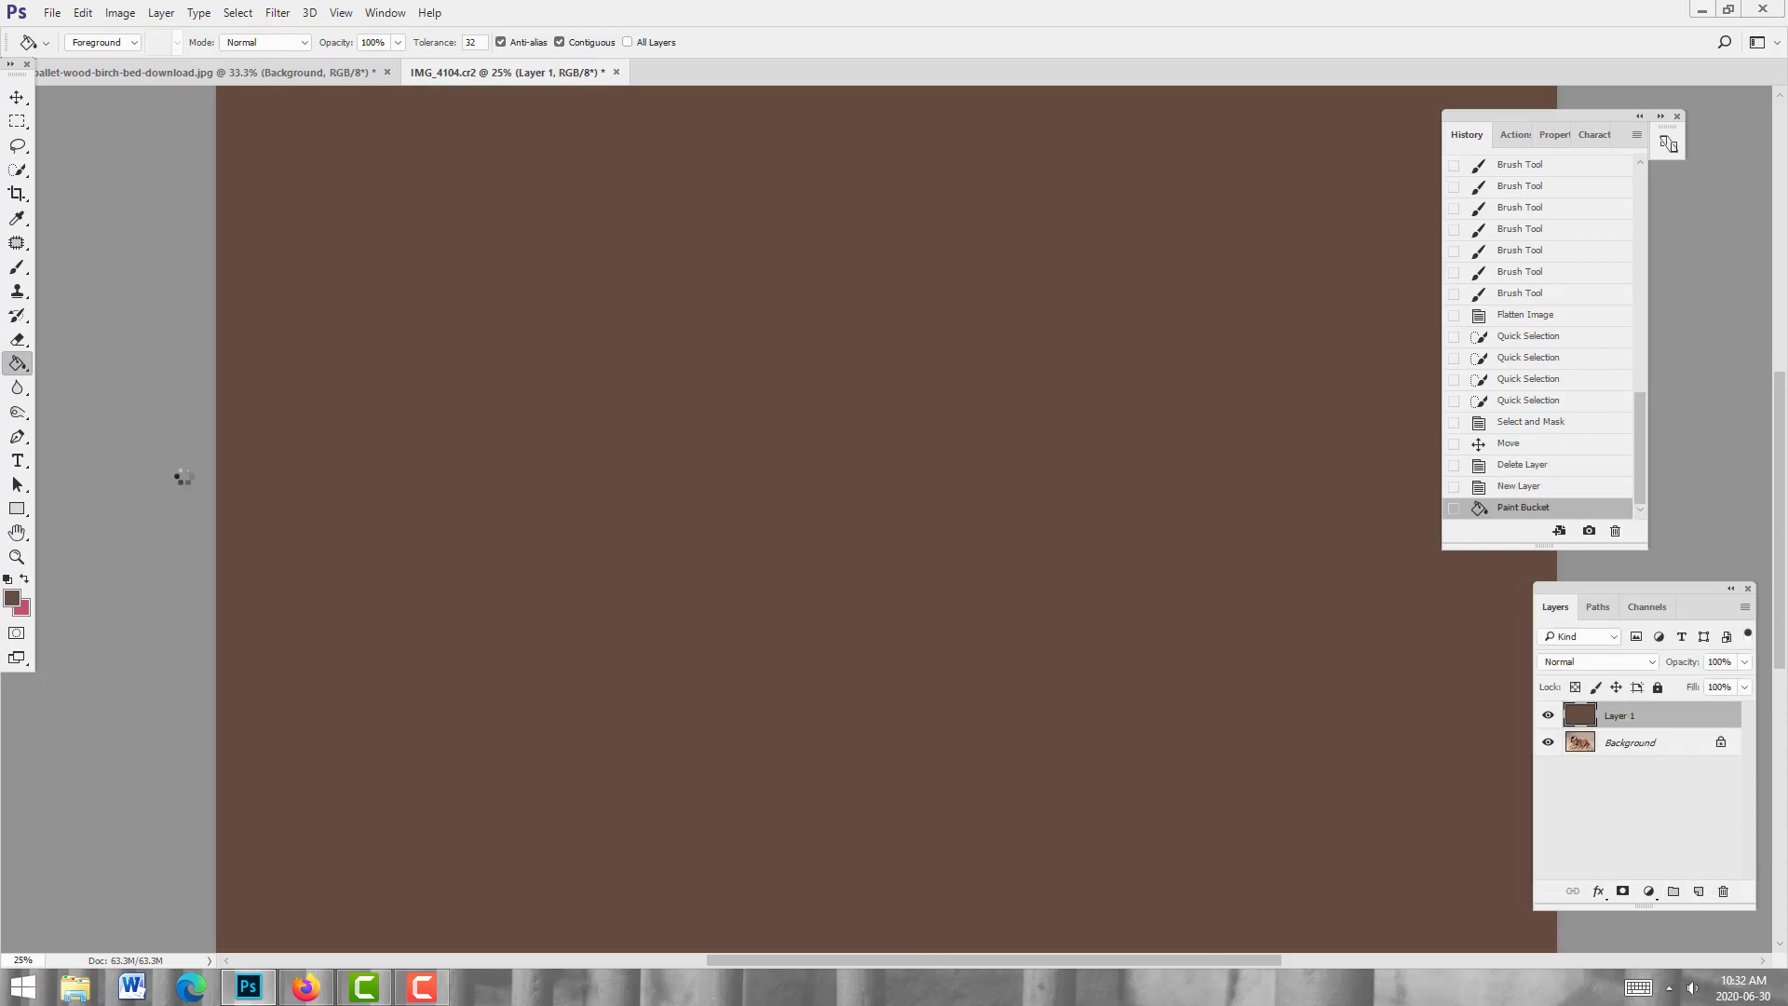
Step: Add a black layer mask to Layer 1 and set its blend mode to Color
alt+click(1622, 892)
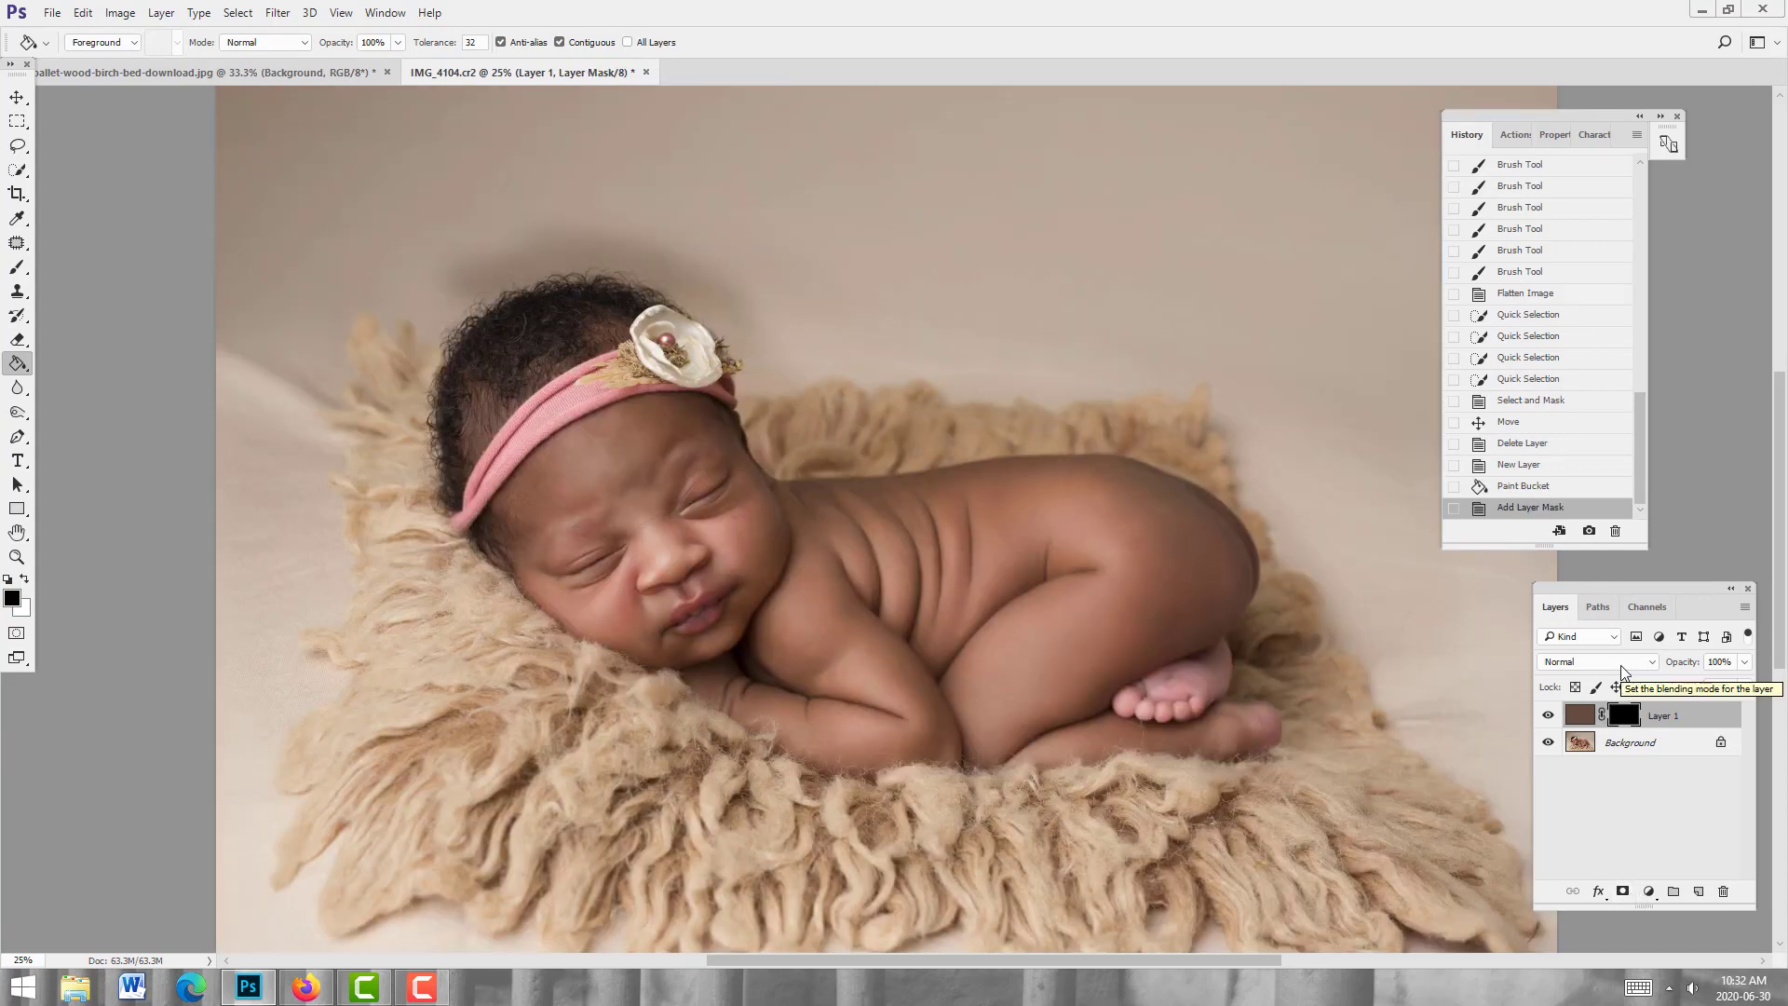
click(1620, 665)
click(1600, 633)
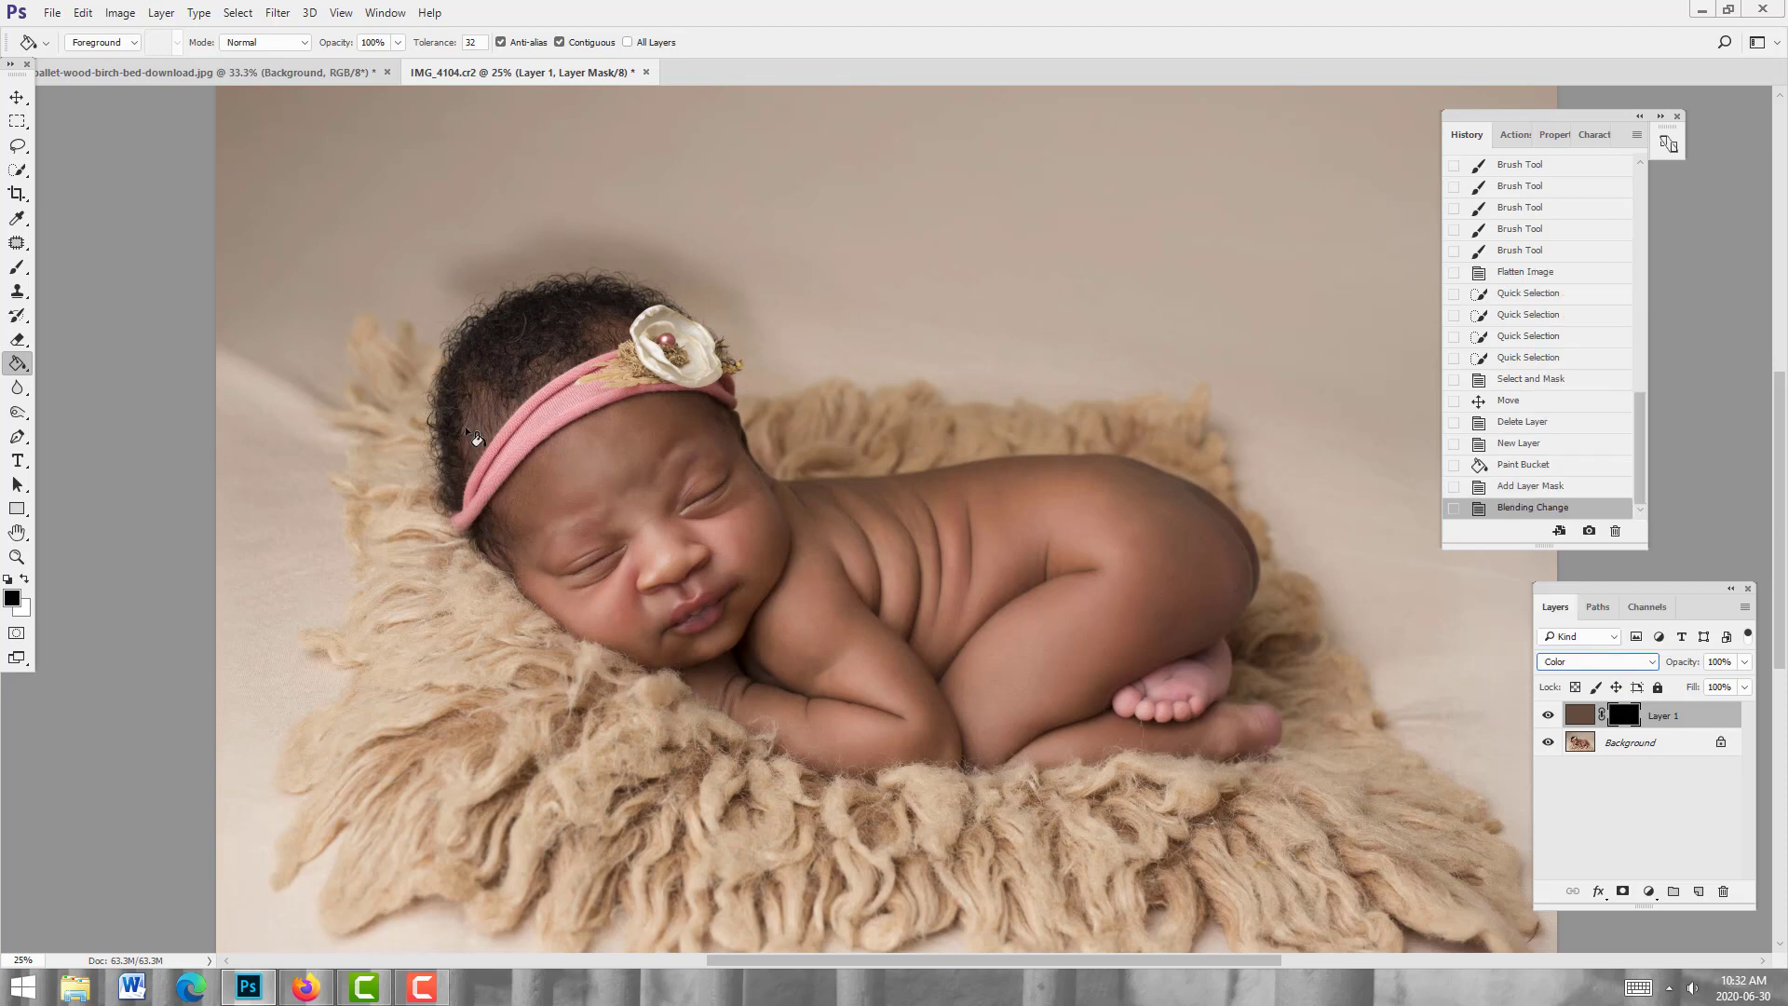
Step: Dab white on Layer 1's mask over the blanket below the baby's arm, using a size 500 brush at 35% opacity and flow
click(17, 267)
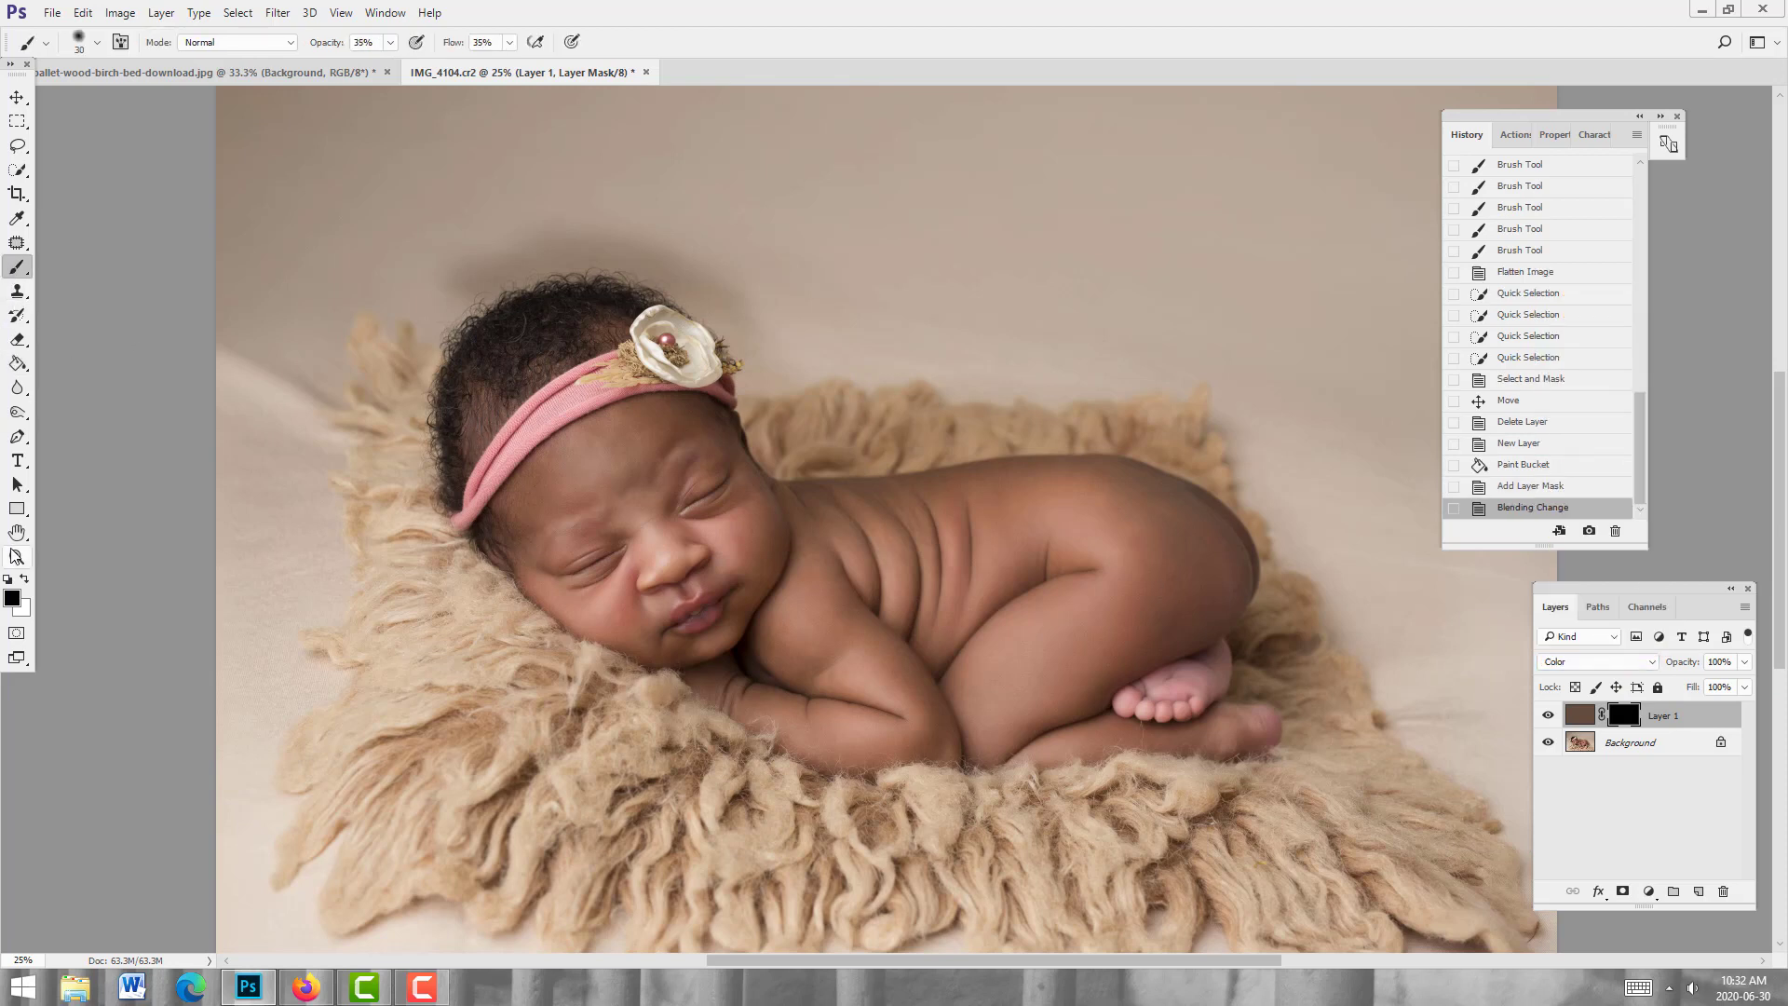
click(24, 580)
key(bracketright)
key(bracketright)
key(bracketright)
key(bracketright)
key(bracketright)
key(bracketright)
key(bracketright)
key(bracketright)
key(bracketright)
key(bracketright)
key(bracketright)
key(bracketright)
key(bracketright)
key(bracketright)
click(677, 748)
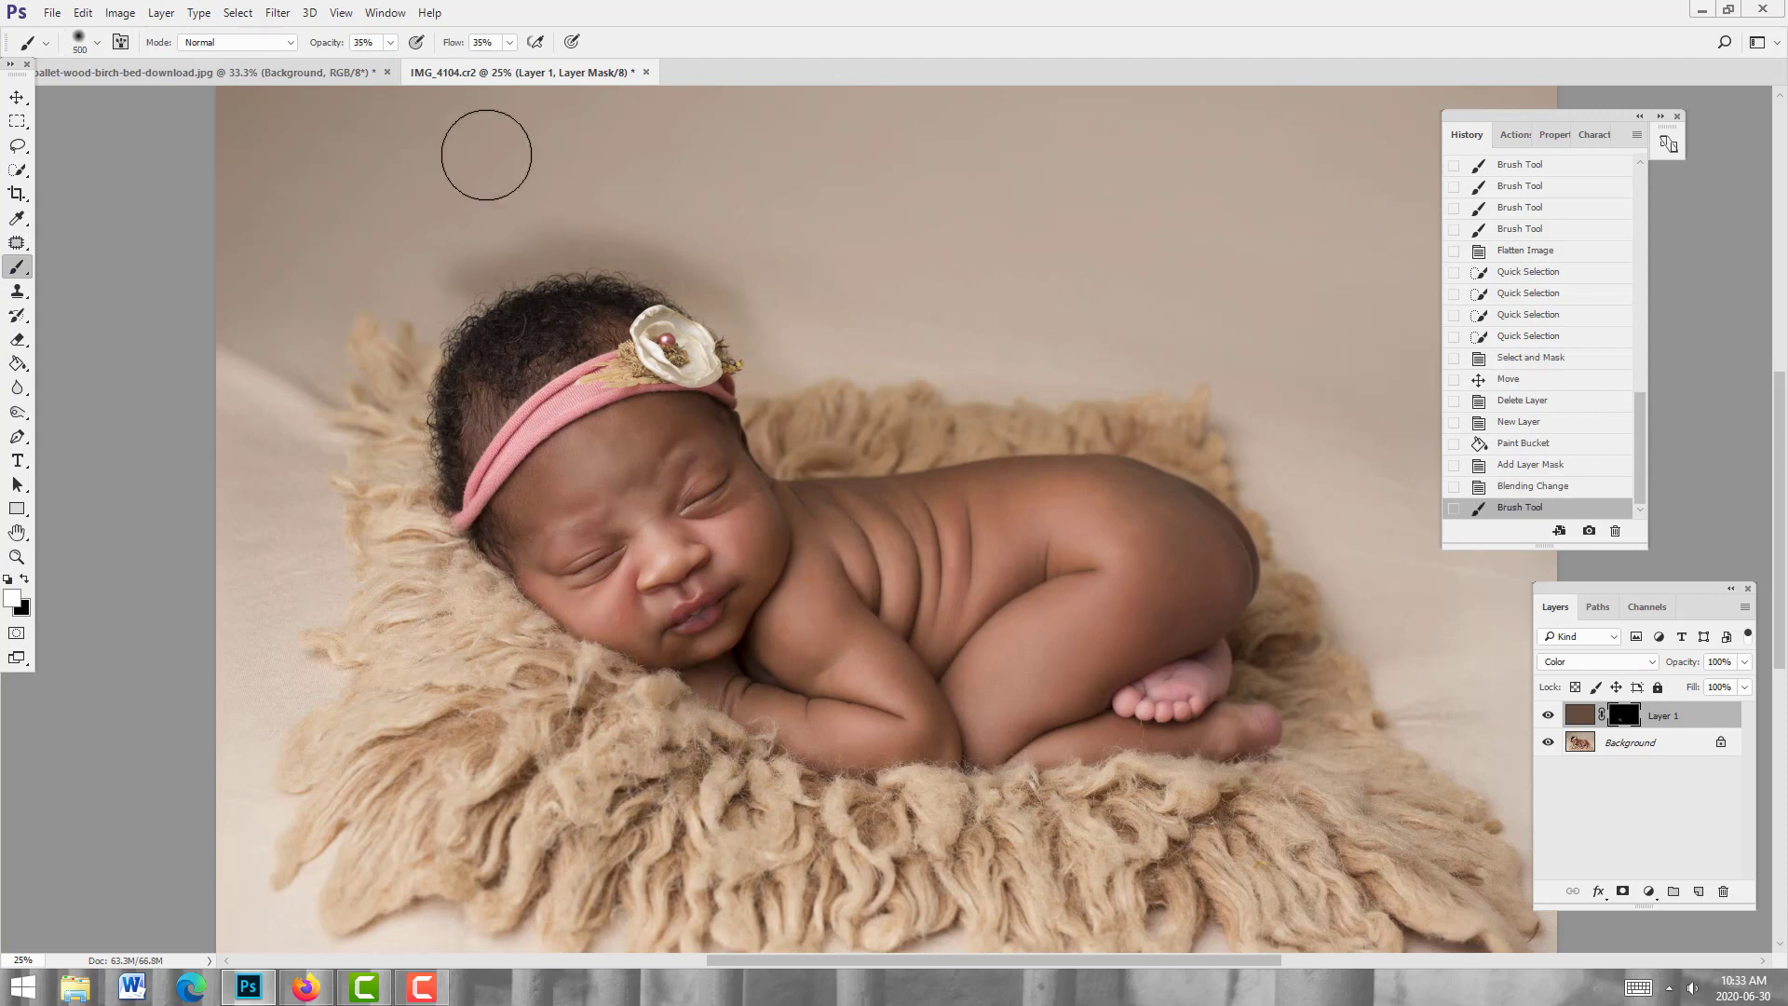
Step: Raise the brush opacity and flow to 100% and paint white on the mask across the blanket below and behind the baby
click(388, 42)
drag(389, 67, 615, 74)
click(510, 44)
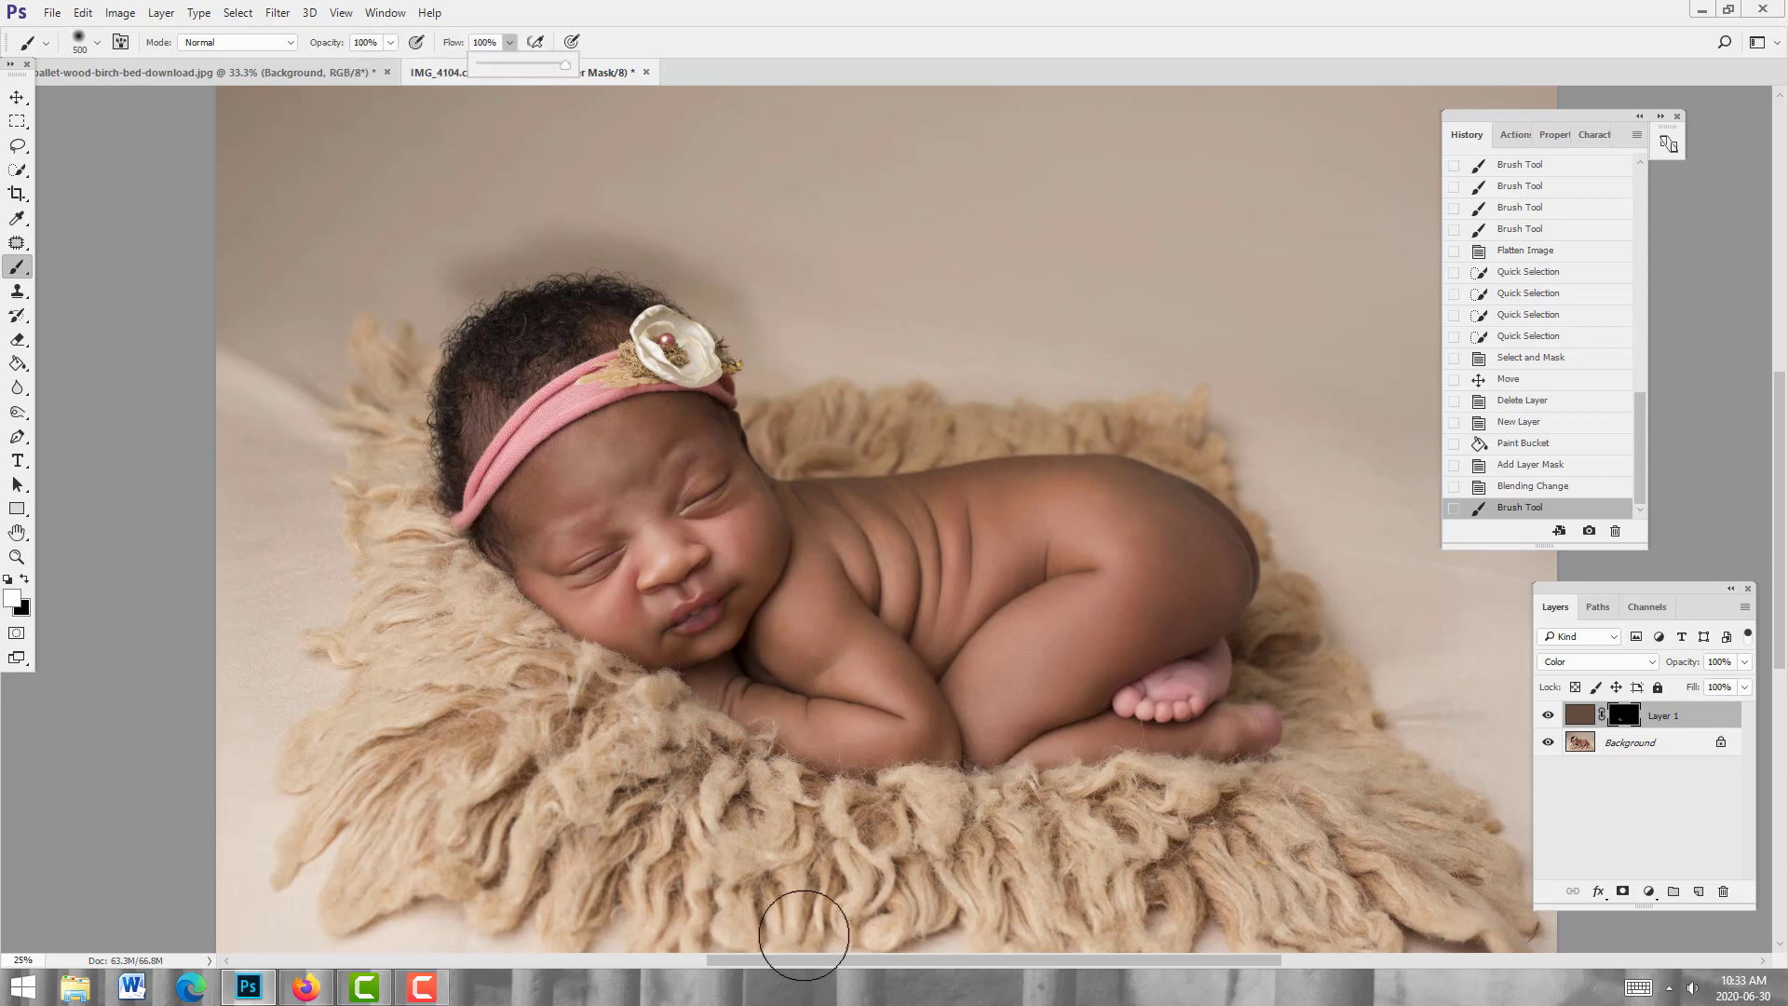
mouse_move(759, 827)
mouse_down()
mouse_move(545, 703)
mouse_move(716, 770)
mouse_move(679, 735)
mouse_move(433, 589)
mouse_move(473, 699)
mouse_move(438, 744)
mouse_move(543, 801)
mouse_move(567, 836)
mouse_move(675, 883)
mouse_move(856, 852)
mouse_move(799, 812)
mouse_move(1005, 831)
mouse_up()
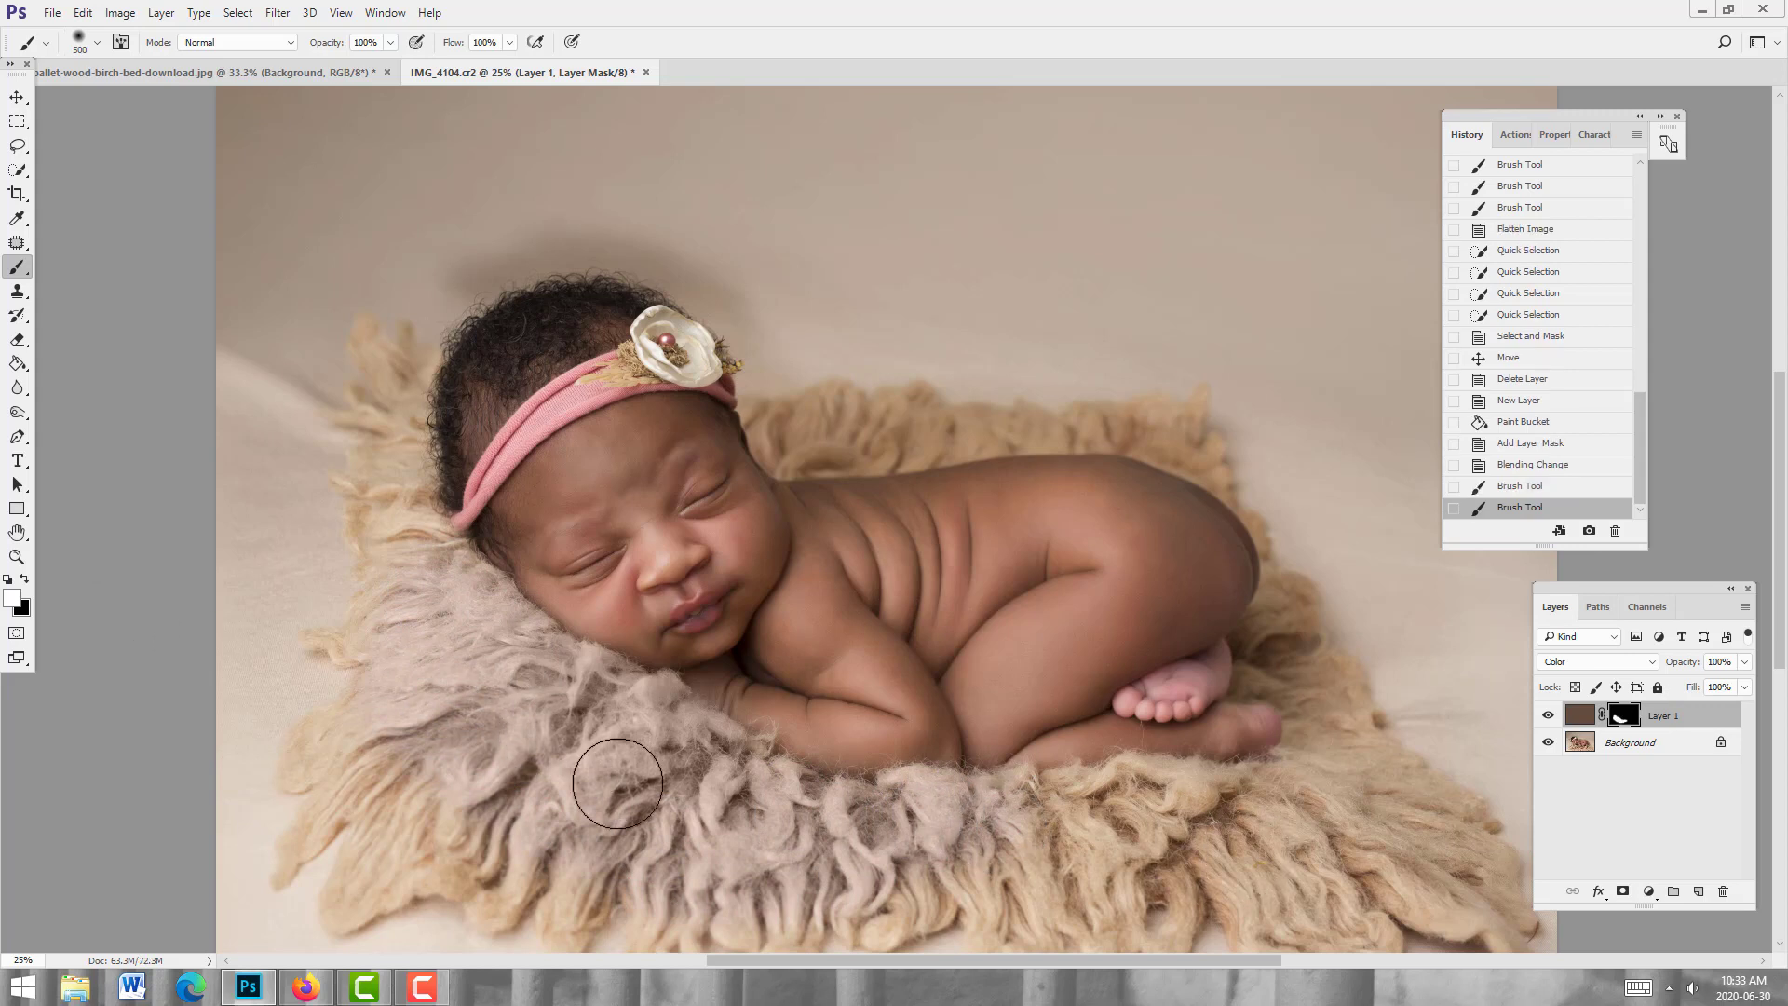
mouse_move(1075, 810)
mouse_down()
mouse_move(1217, 809)
mouse_move(869, 885)
mouse_move(1199, 838)
mouse_move(1301, 803)
mouse_move(1329, 658)
mouse_move(1337, 687)
mouse_move(1302, 572)
mouse_move(1249, 531)
mouse_up()
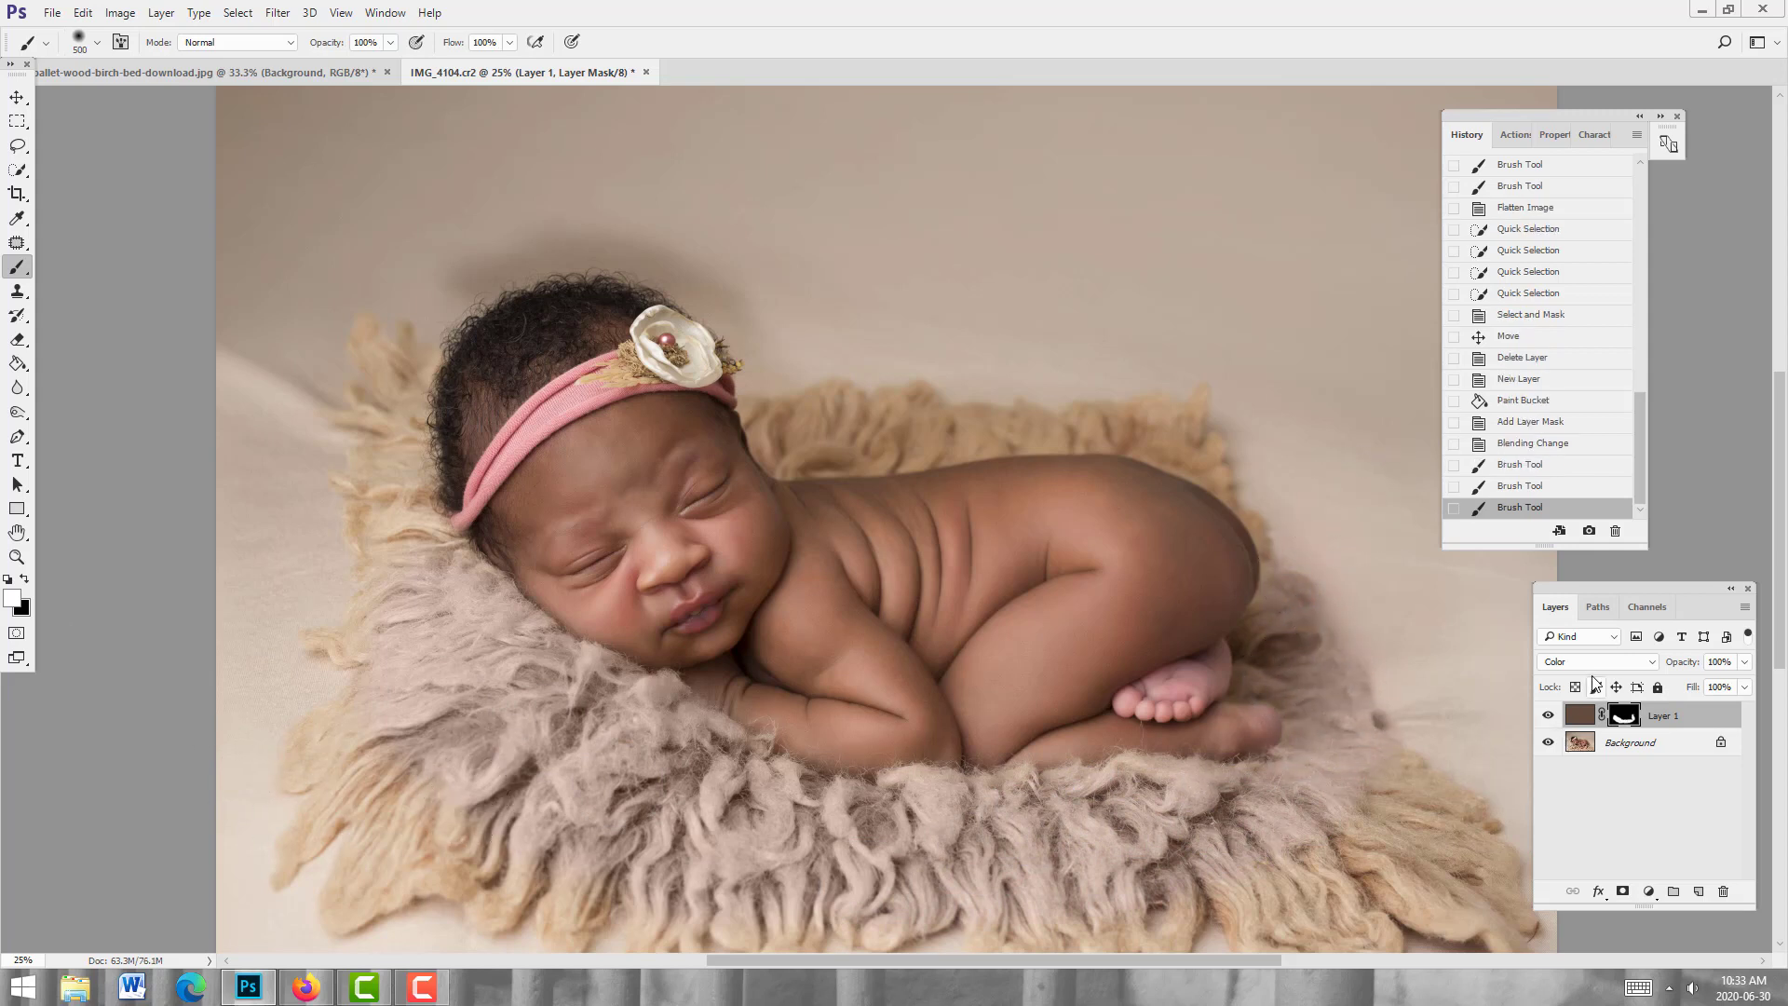
Step: Lower Layer 1's opacity to 86% and flatten the image
drag(1744, 669, 1722, 689)
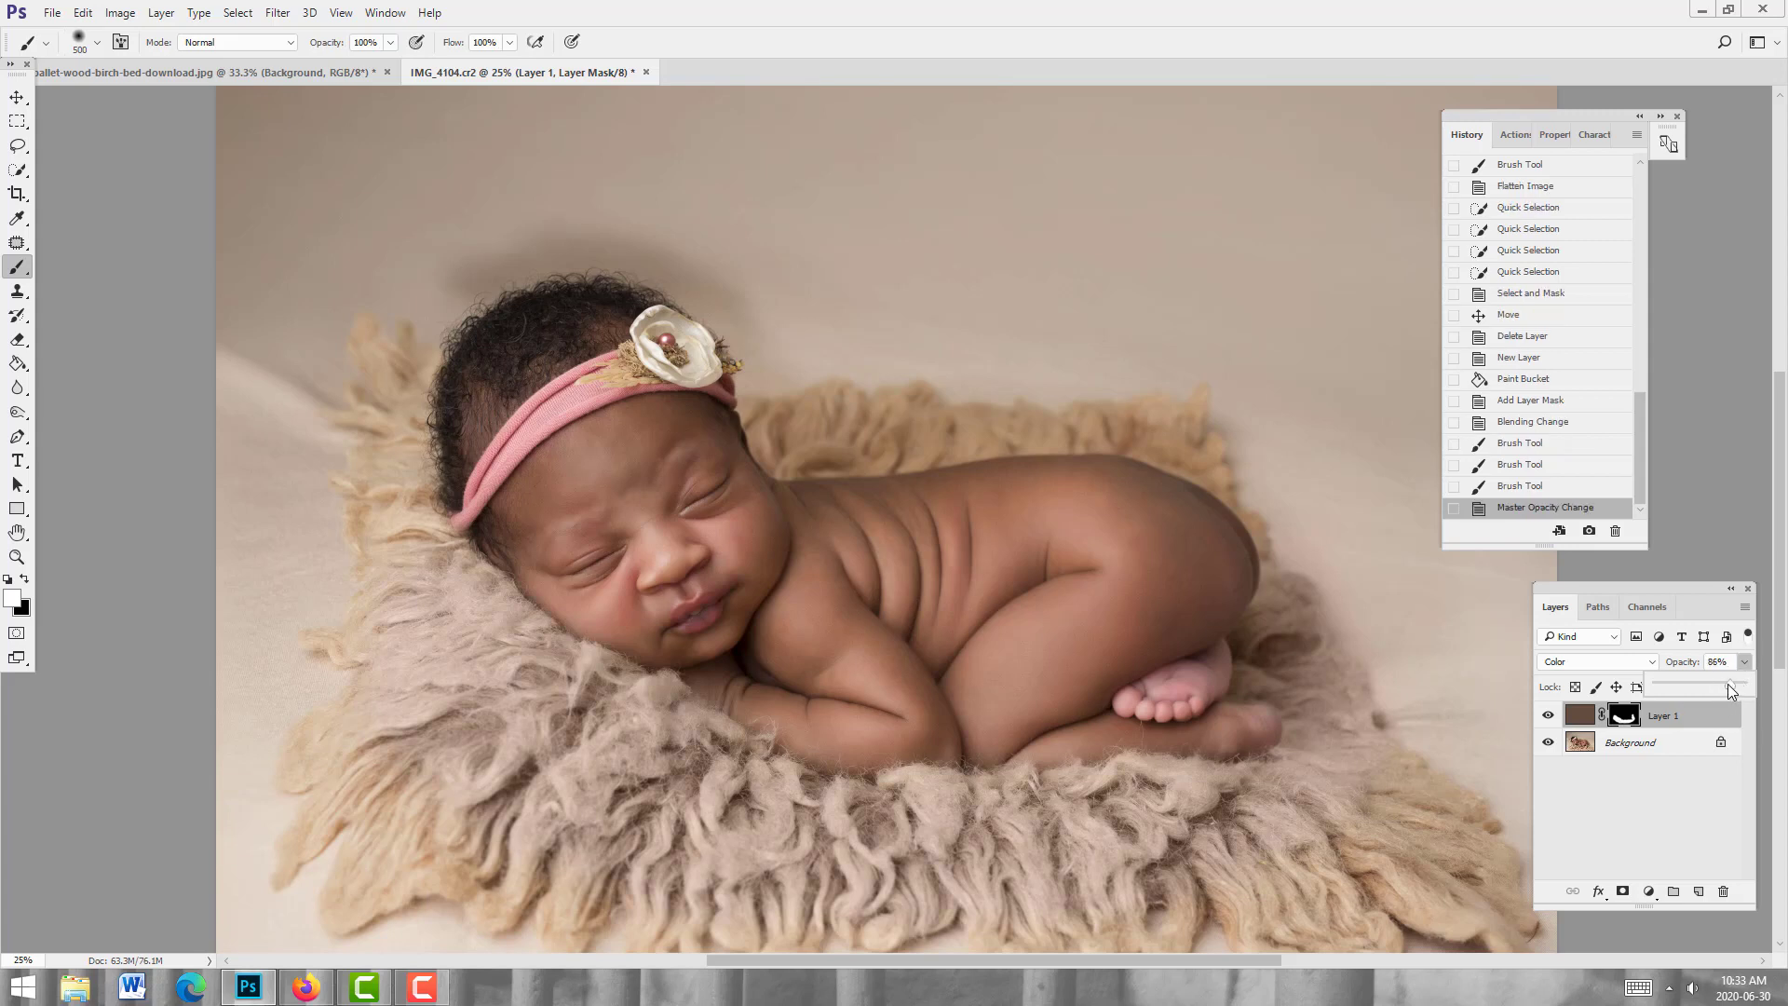
click(1650, 834)
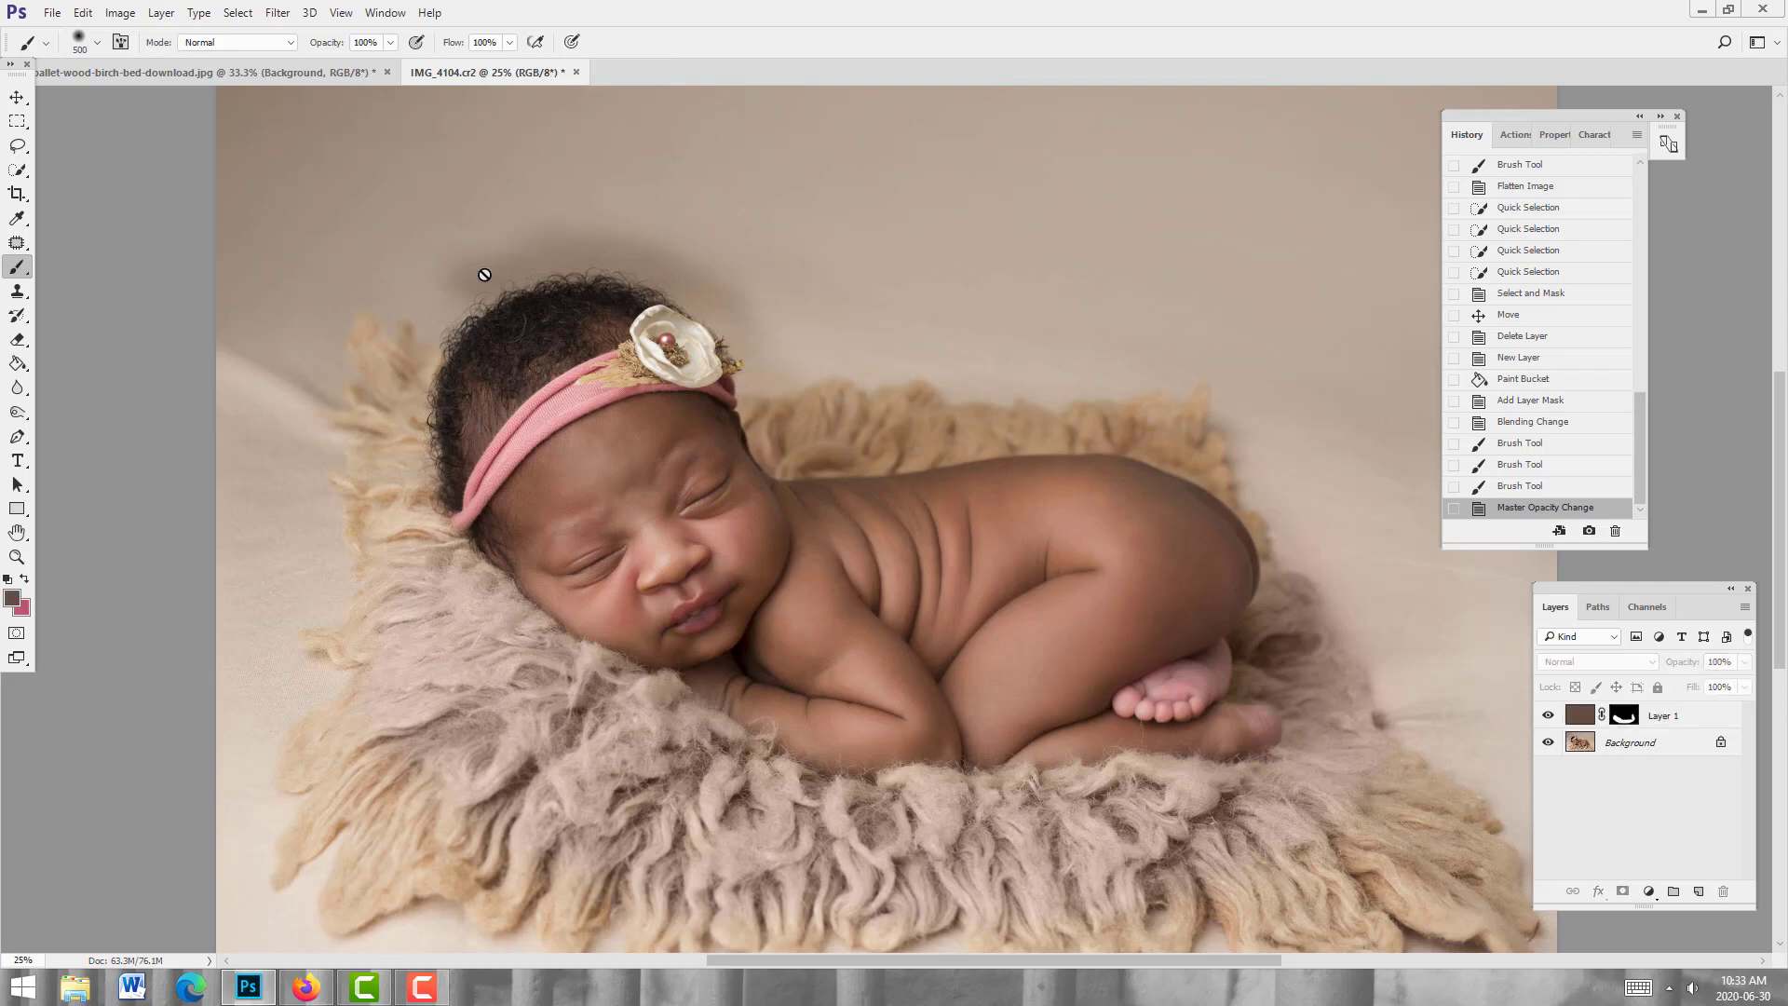
click(166, 13)
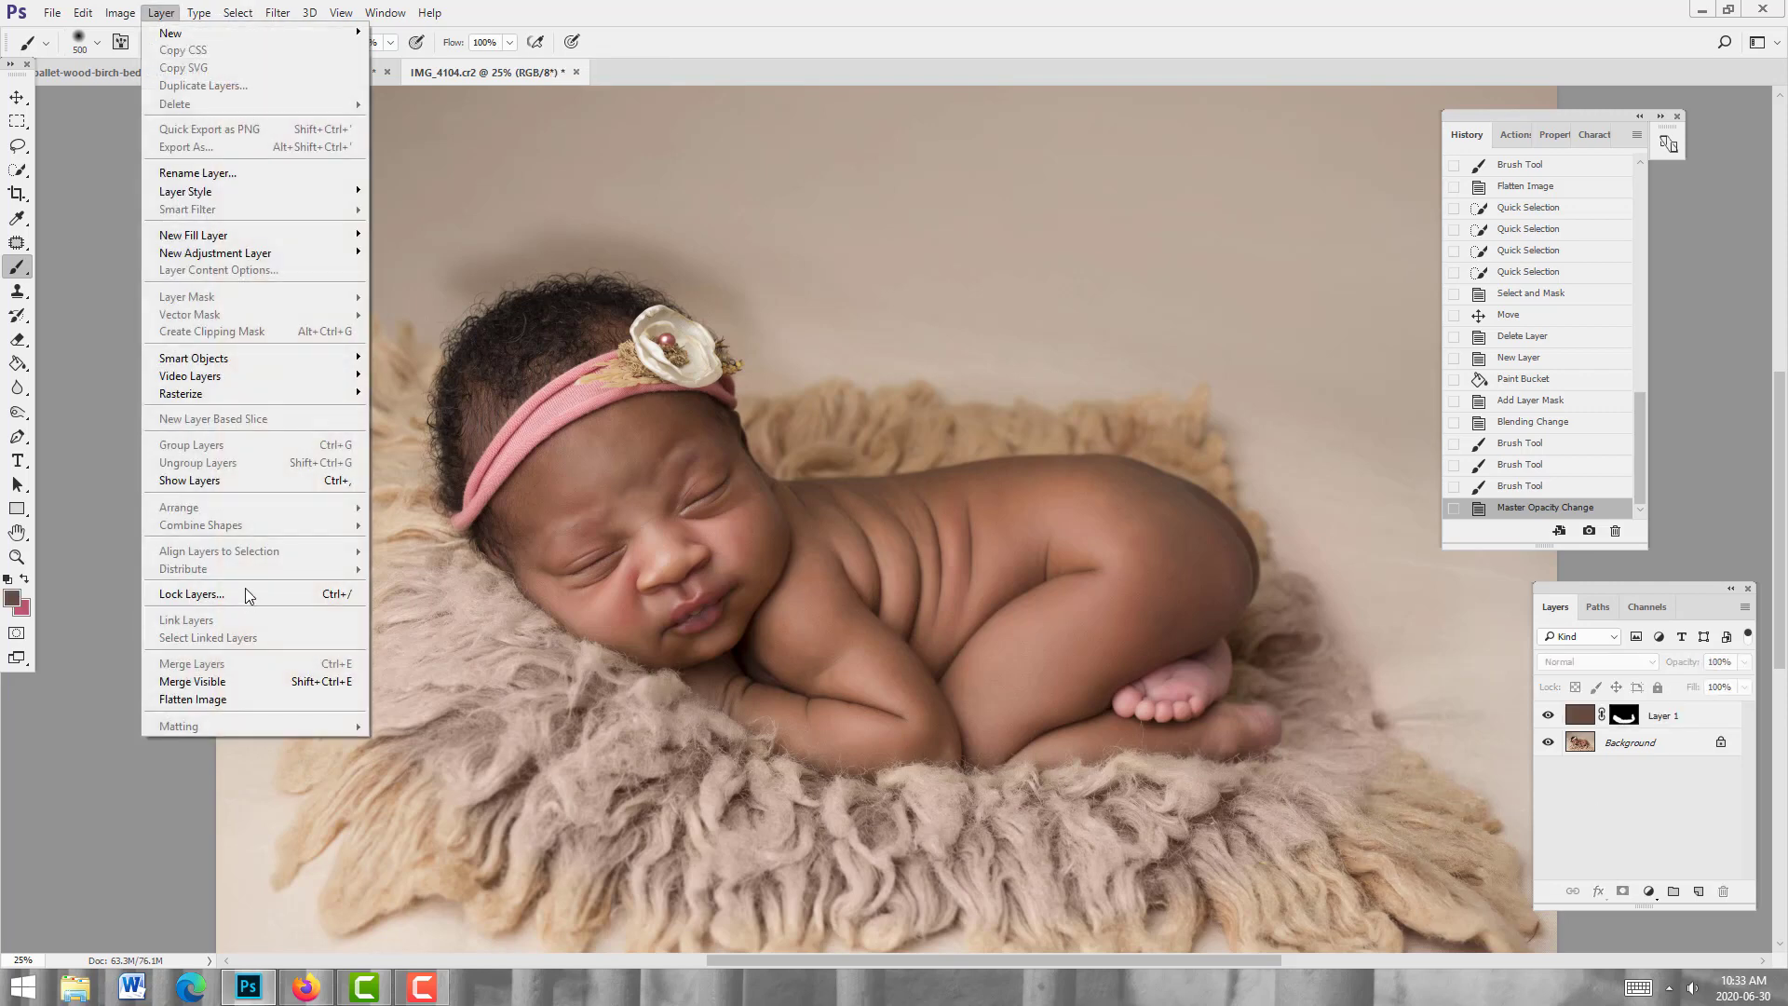
click(215, 699)
Step: Duplicate the flattened Background layer, add a black mask to the copy and set its blend mode to Multiply
drag(1655, 723, 1698, 887)
alt+click(1622, 892)
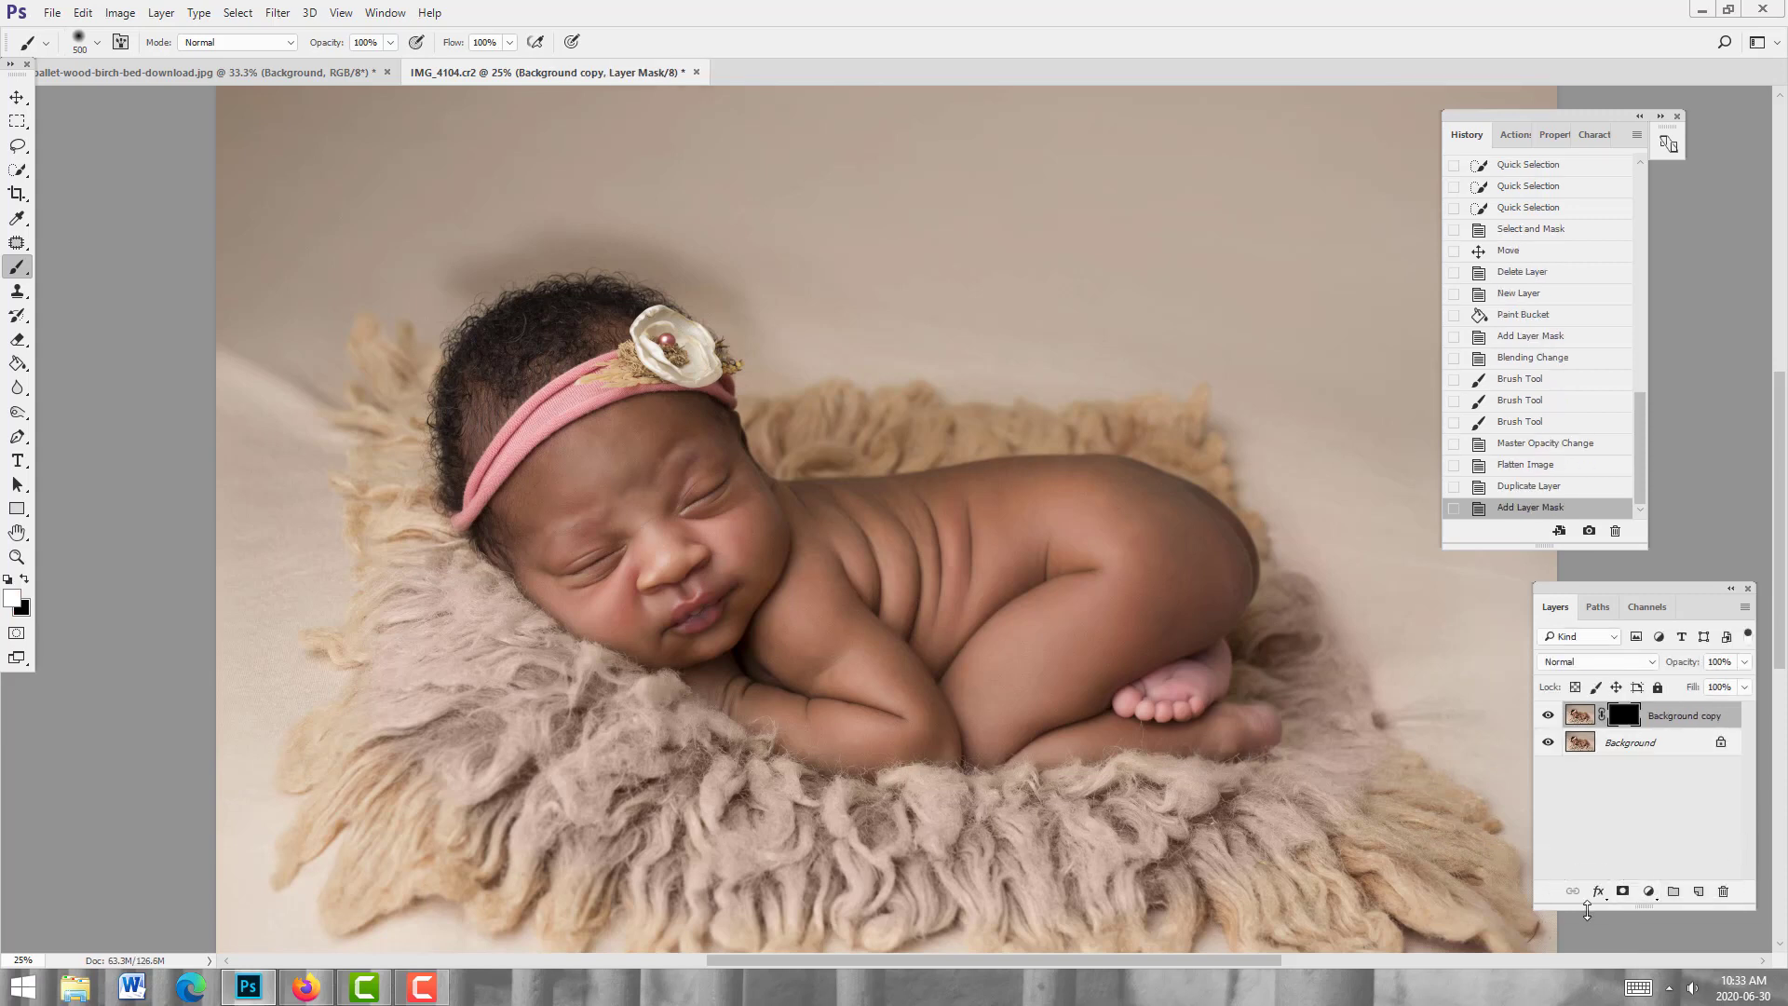
click(1631, 670)
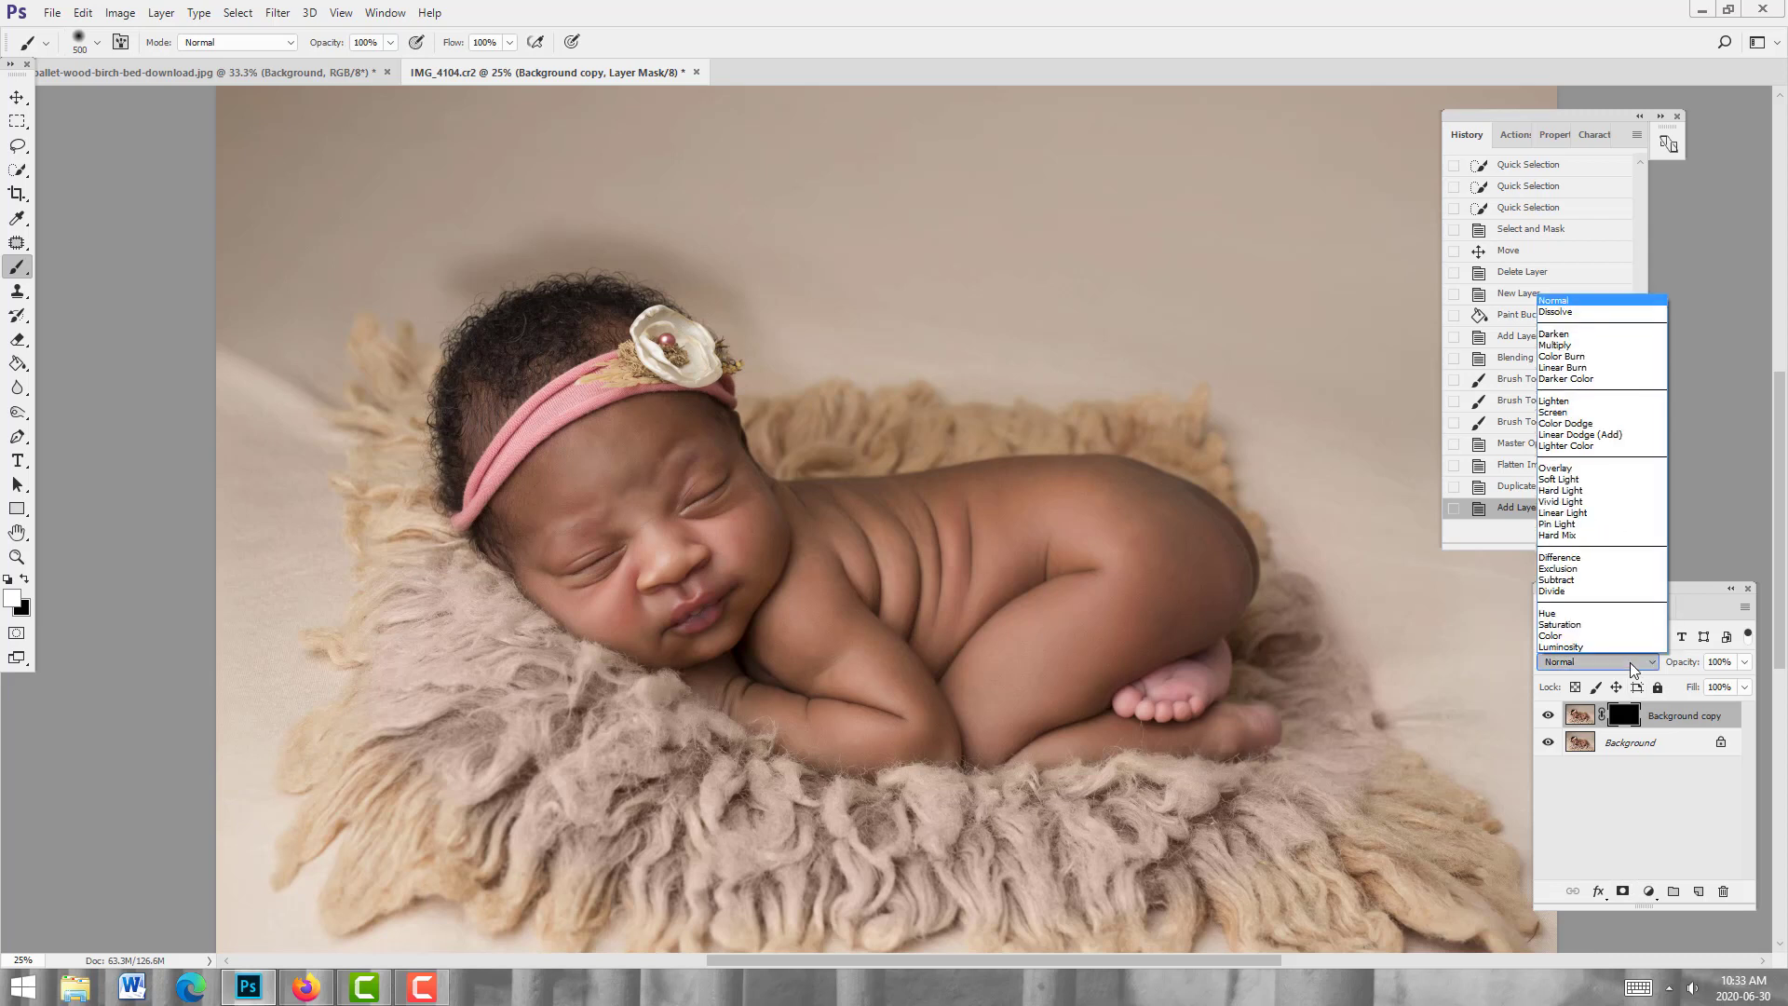
click(1573, 344)
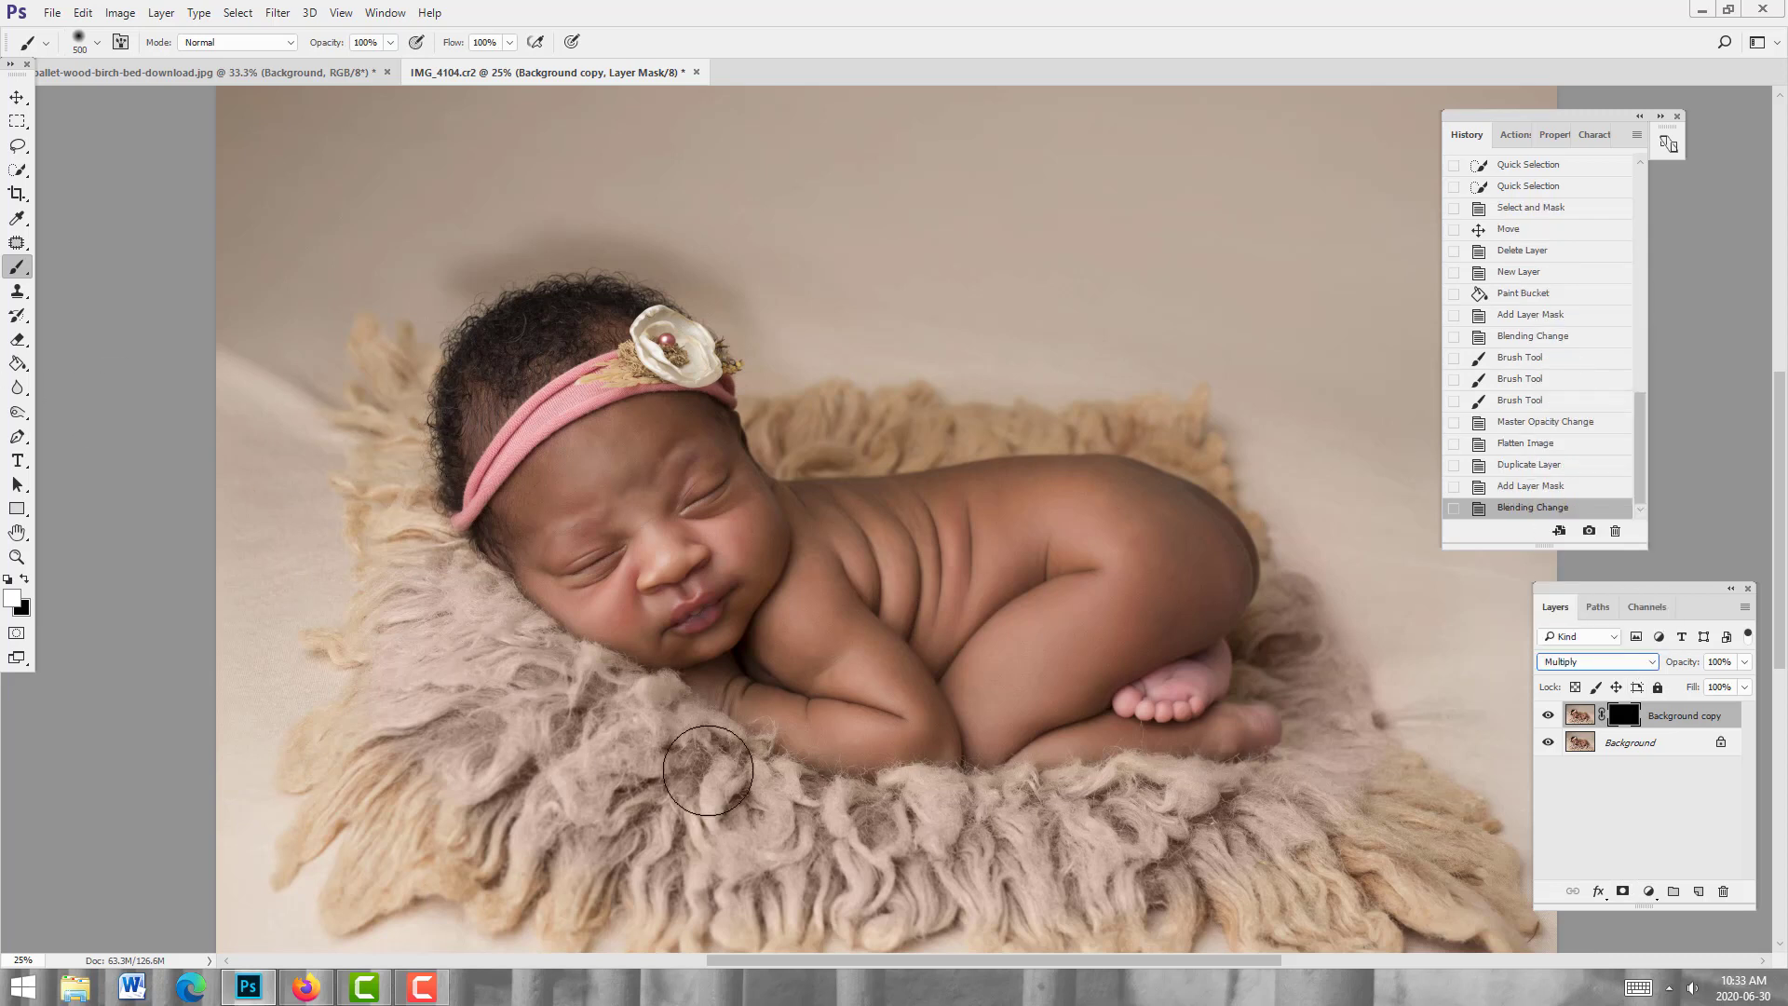
Step: Paint the Multiply darkening onto the blanket through the mask, set the copy's opacity to 65% and compare it with the birch-bed document
mouse_move(743, 776)
mouse_down()
mouse_move(526, 661)
mouse_move(456, 600)
mouse_move(440, 667)
mouse_move(554, 758)
mouse_move(420, 614)
mouse_move(393, 528)
mouse_move(604, 736)
mouse_move(842, 819)
mouse_move(938, 804)
mouse_move(900, 798)
mouse_move(814, 835)
mouse_move(941, 838)
mouse_move(1226, 791)
mouse_move(1198, 794)
mouse_move(1311, 755)
mouse_move(1299, 663)
mouse_move(1279, 653)
mouse_move(1356, 734)
mouse_move(1291, 835)
mouse_move(907, 864)
mouse_move(603, 824)
mouse_move(395, 648)
mouse_up()
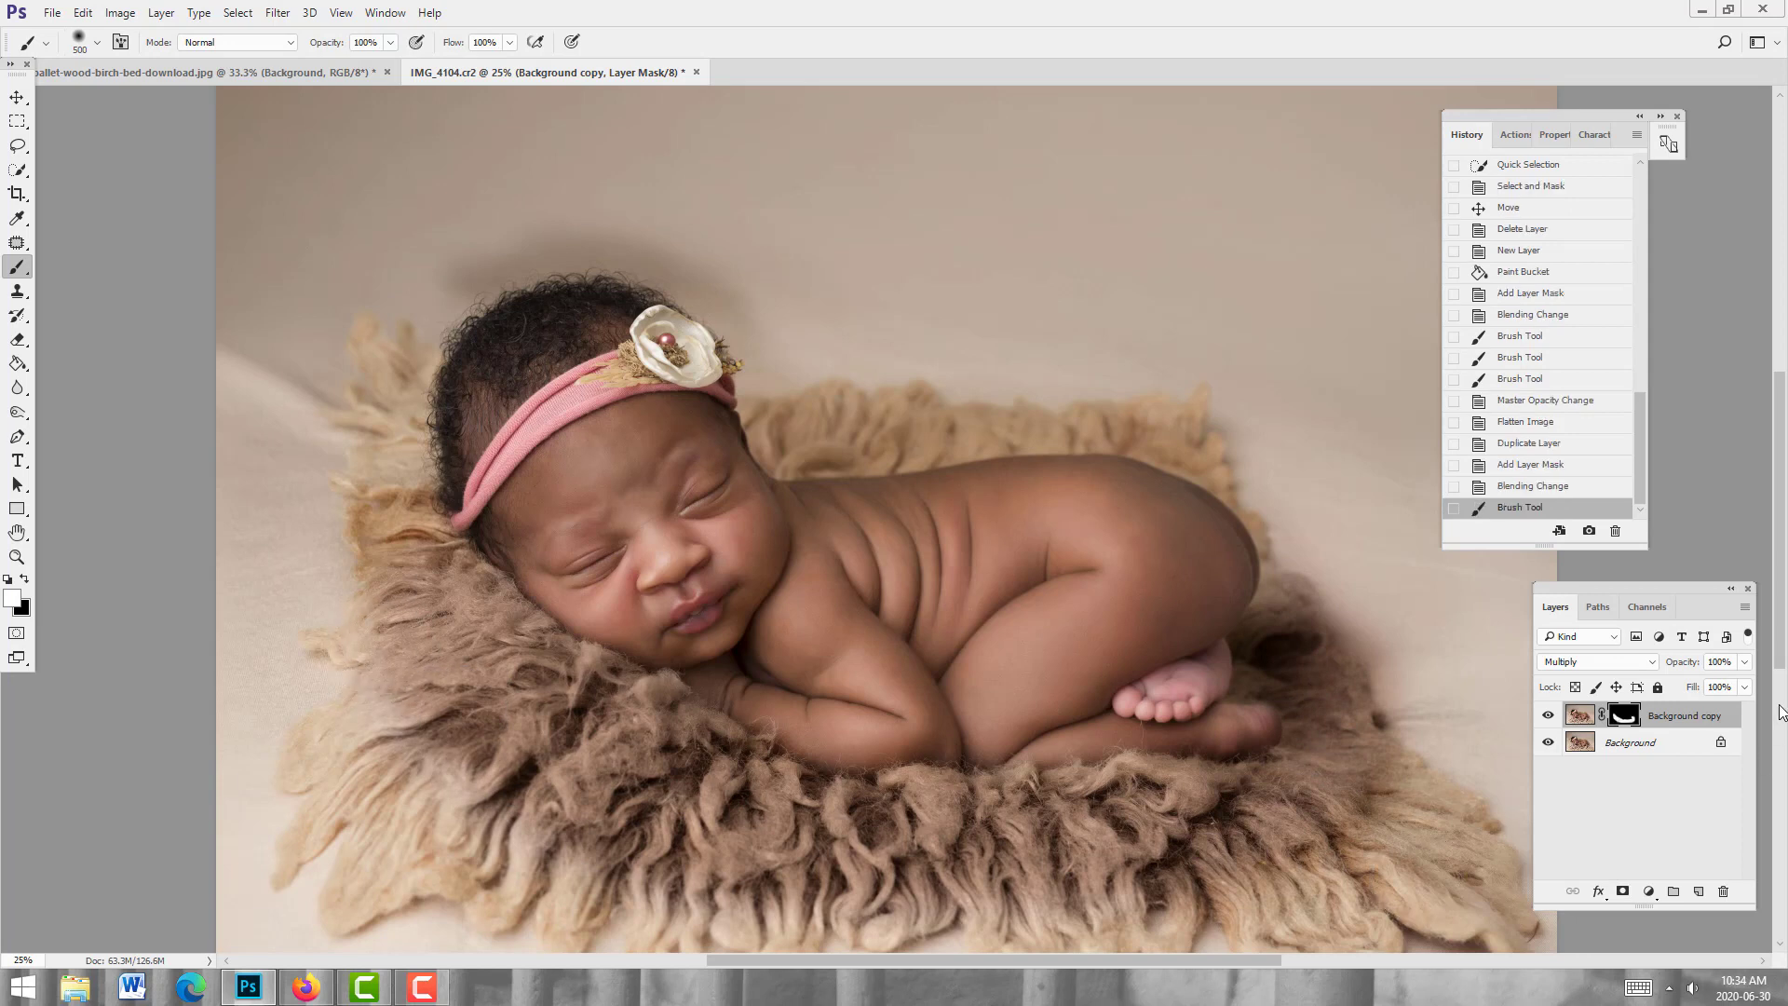
click(1743, 663)
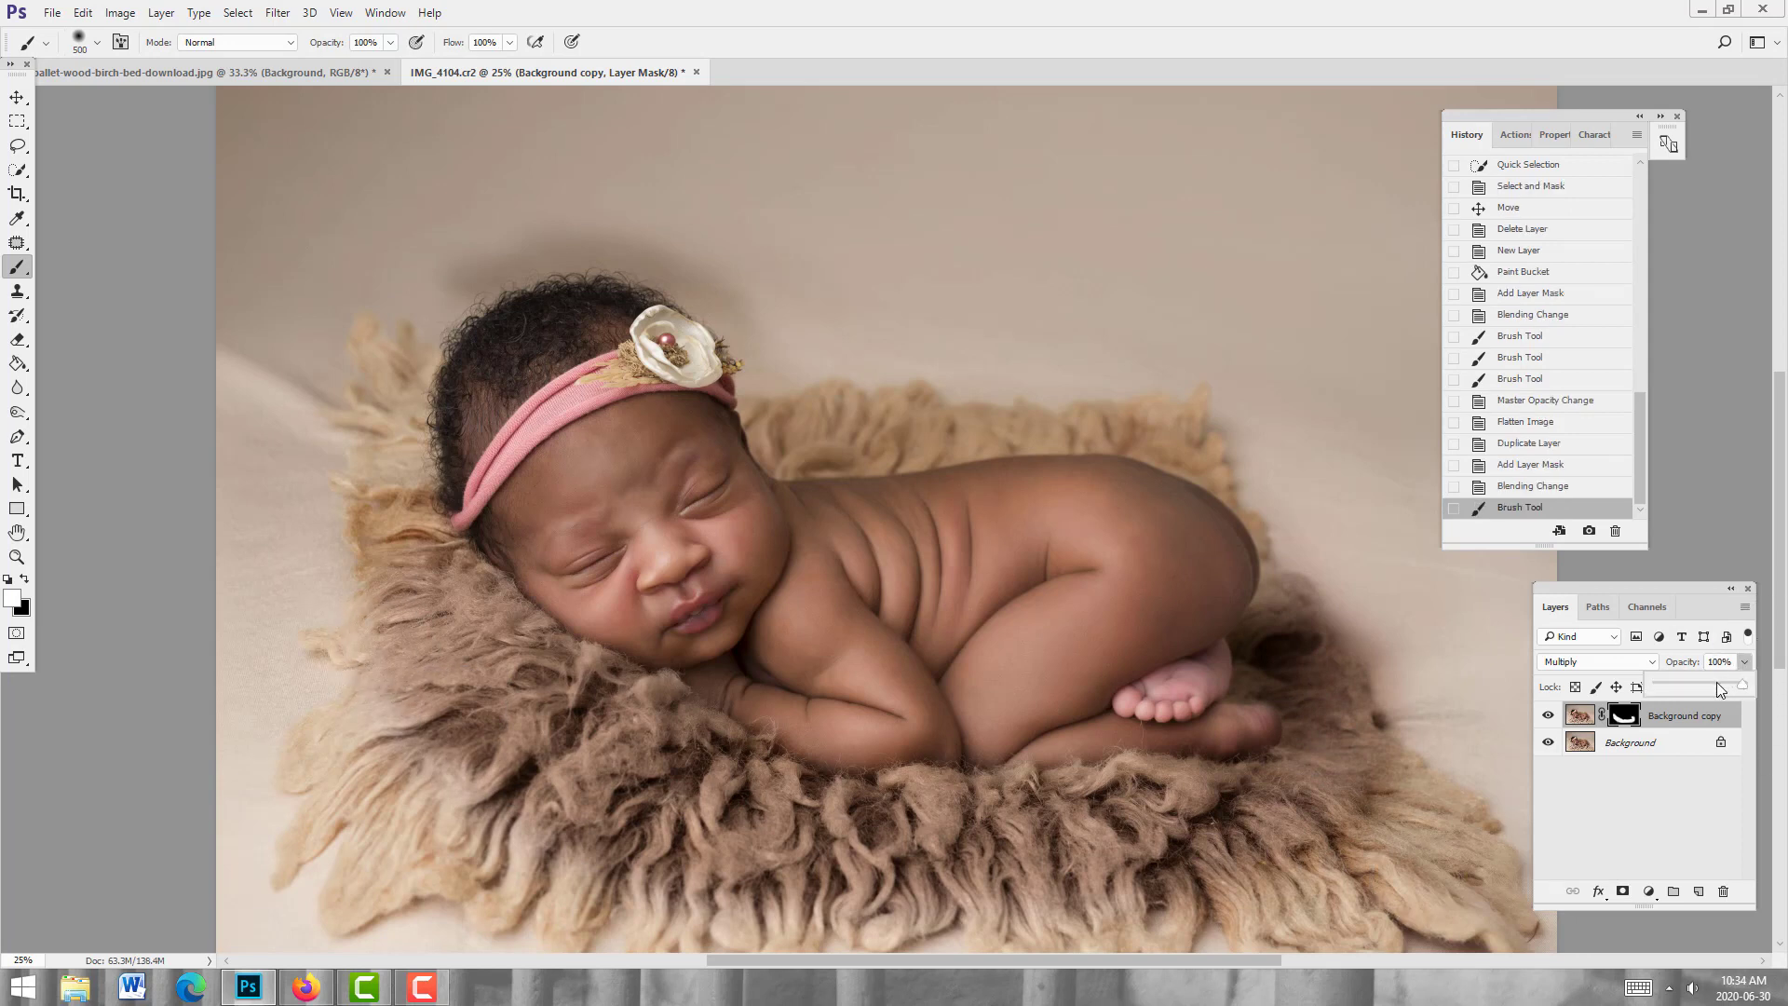
click(1719, 686)
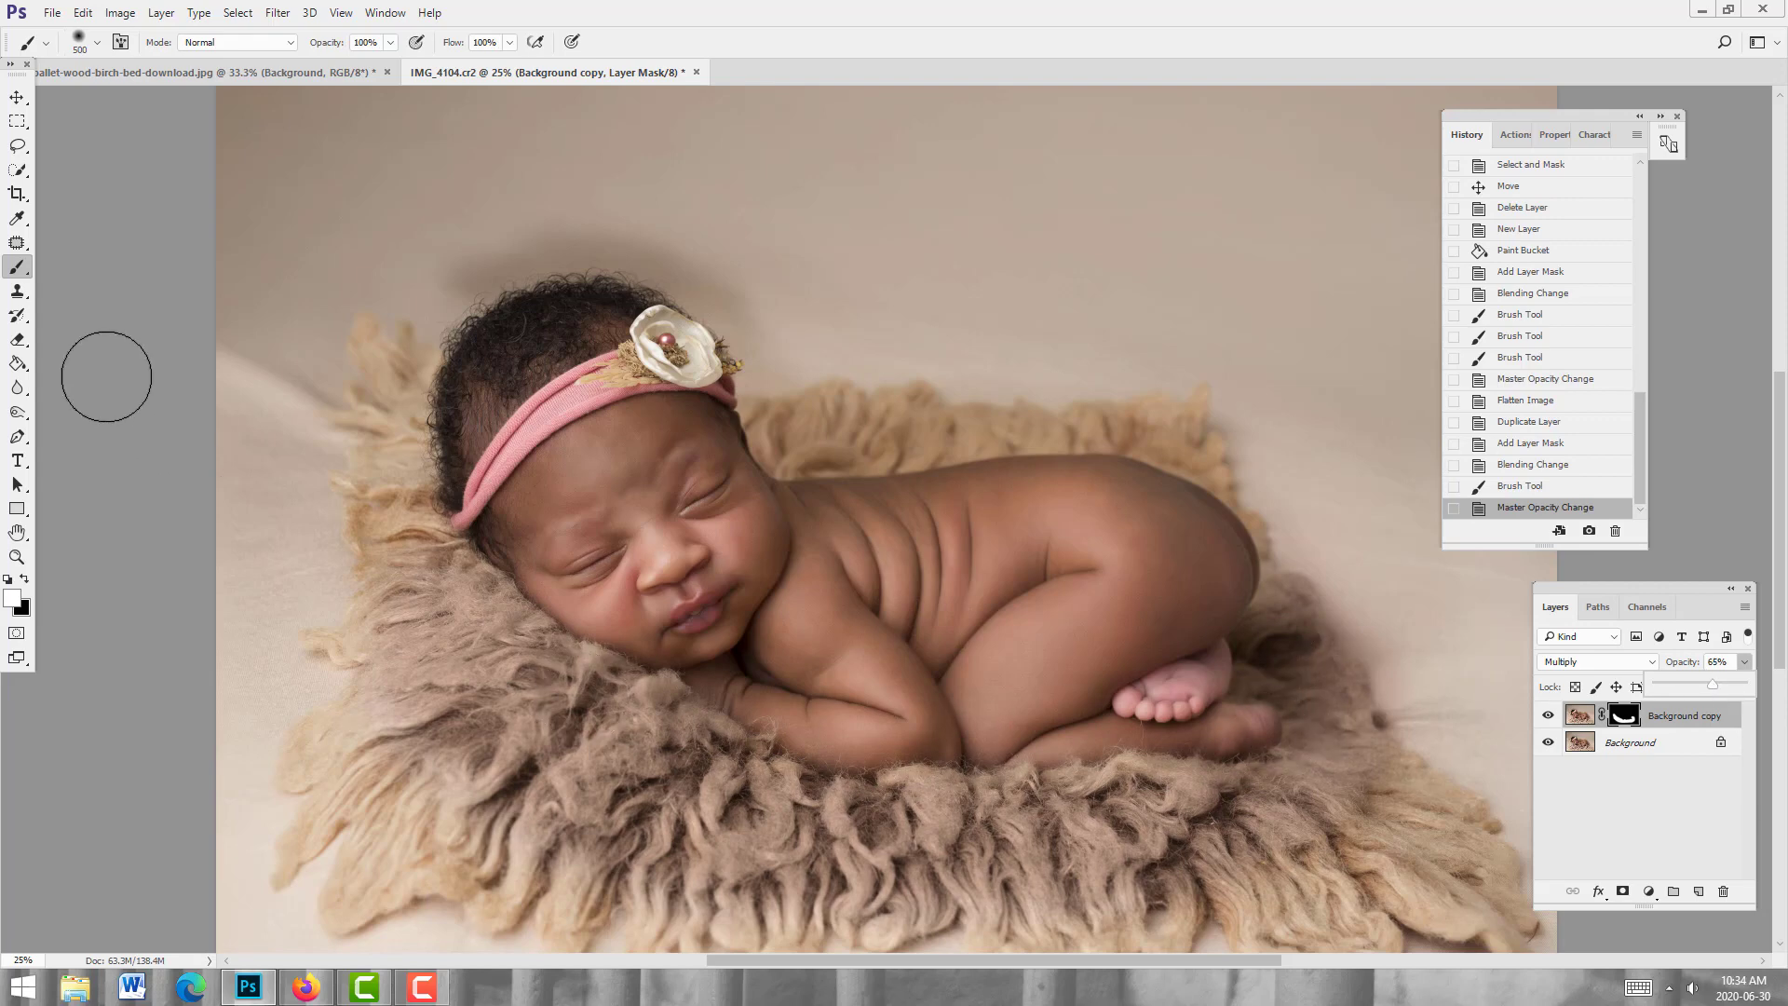
click(285, 78)
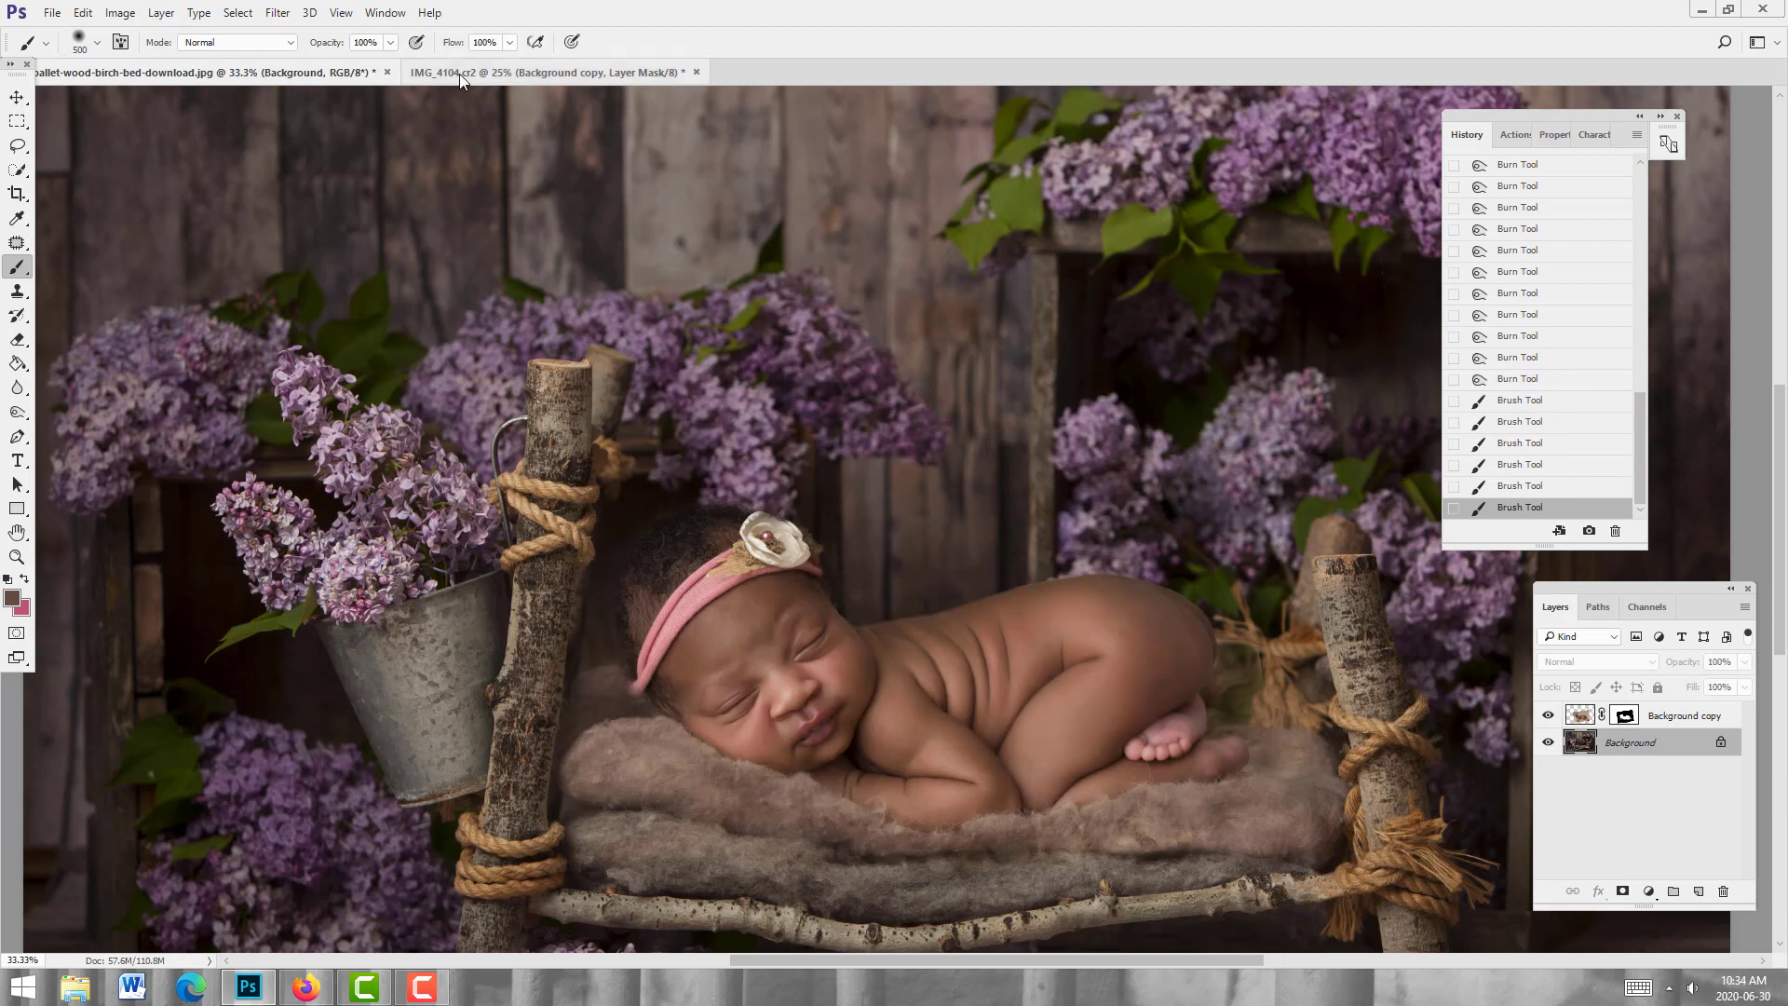
click(477, 63)
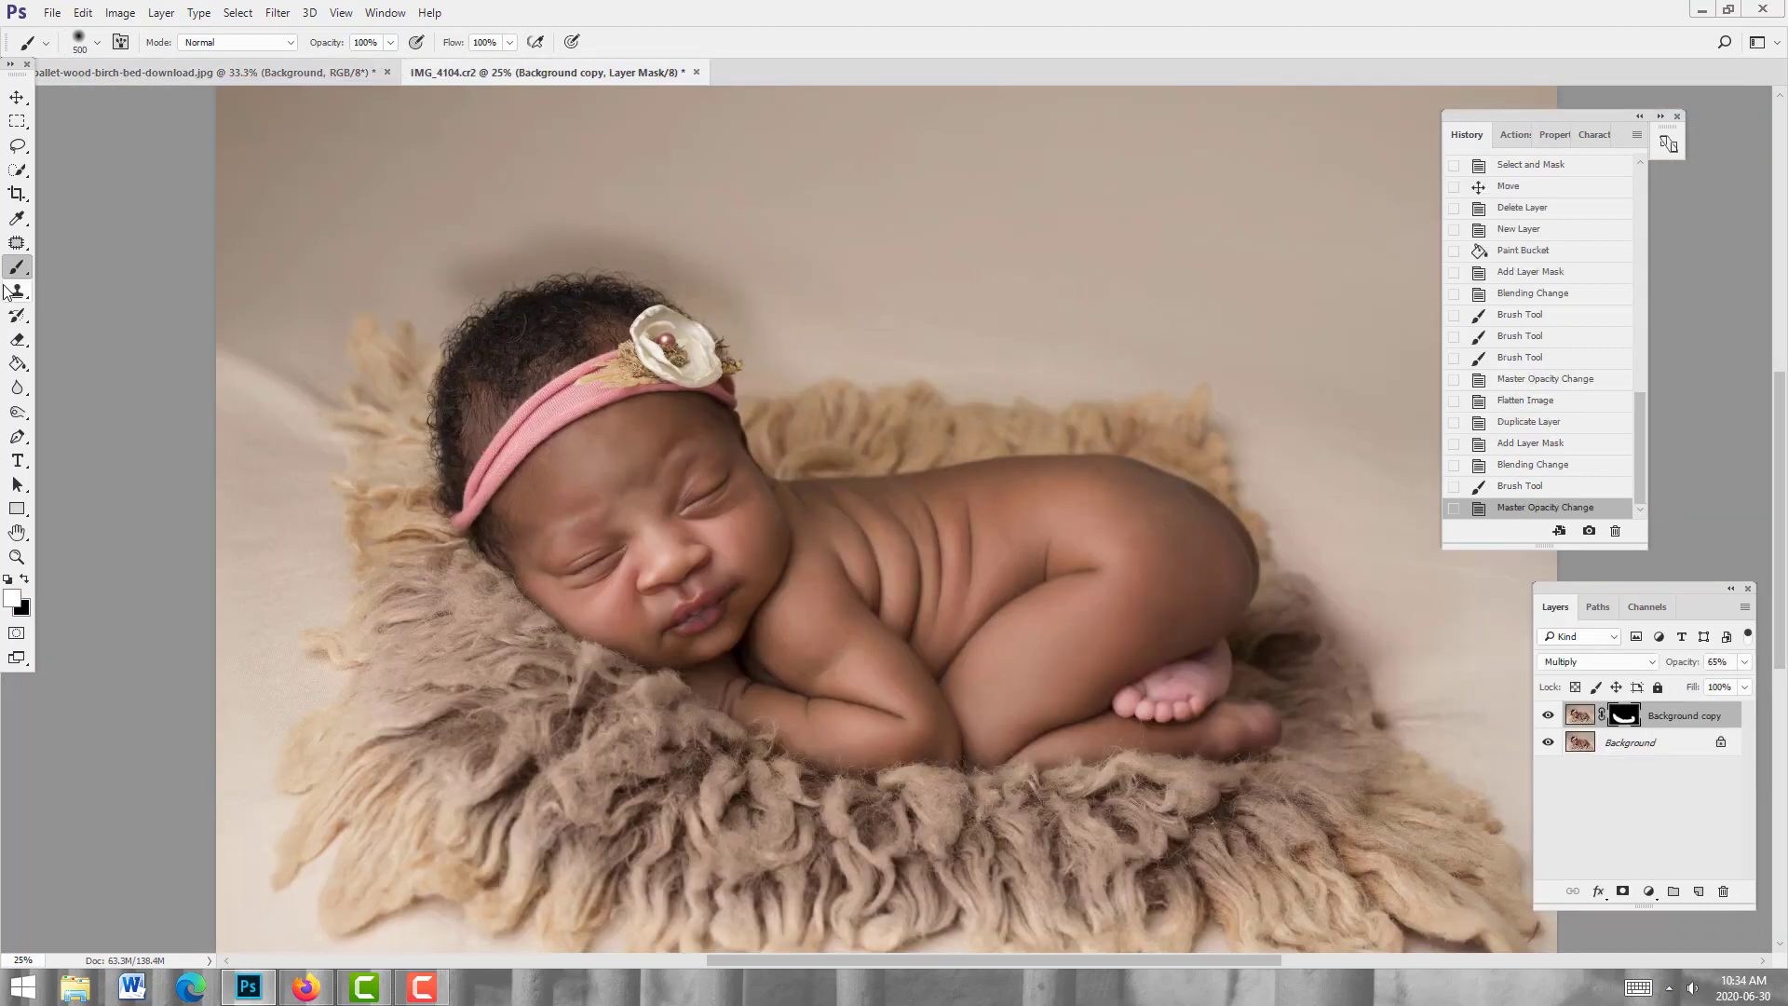
Step: Compare the darkened studio photo with the birch-bed composite, viewing each image as a whole
click(18, 557)
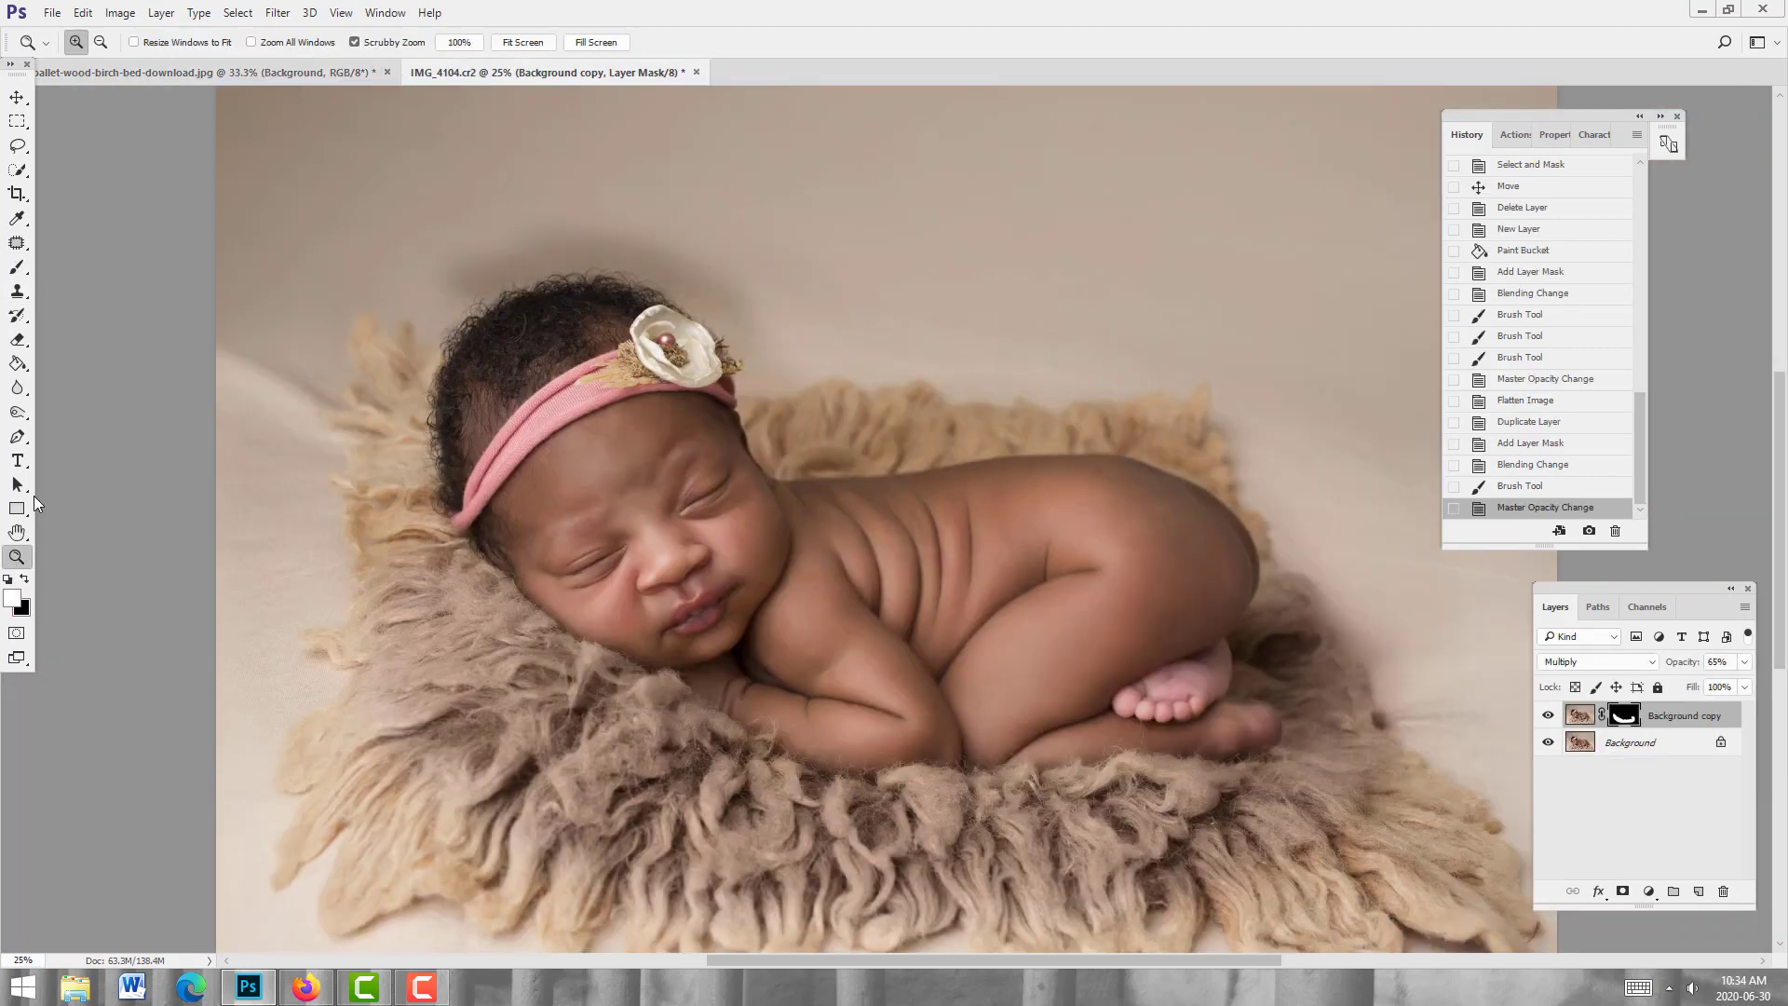
click(100, 43)
click(964, 645)
click(964, 645)
click(964, 645)
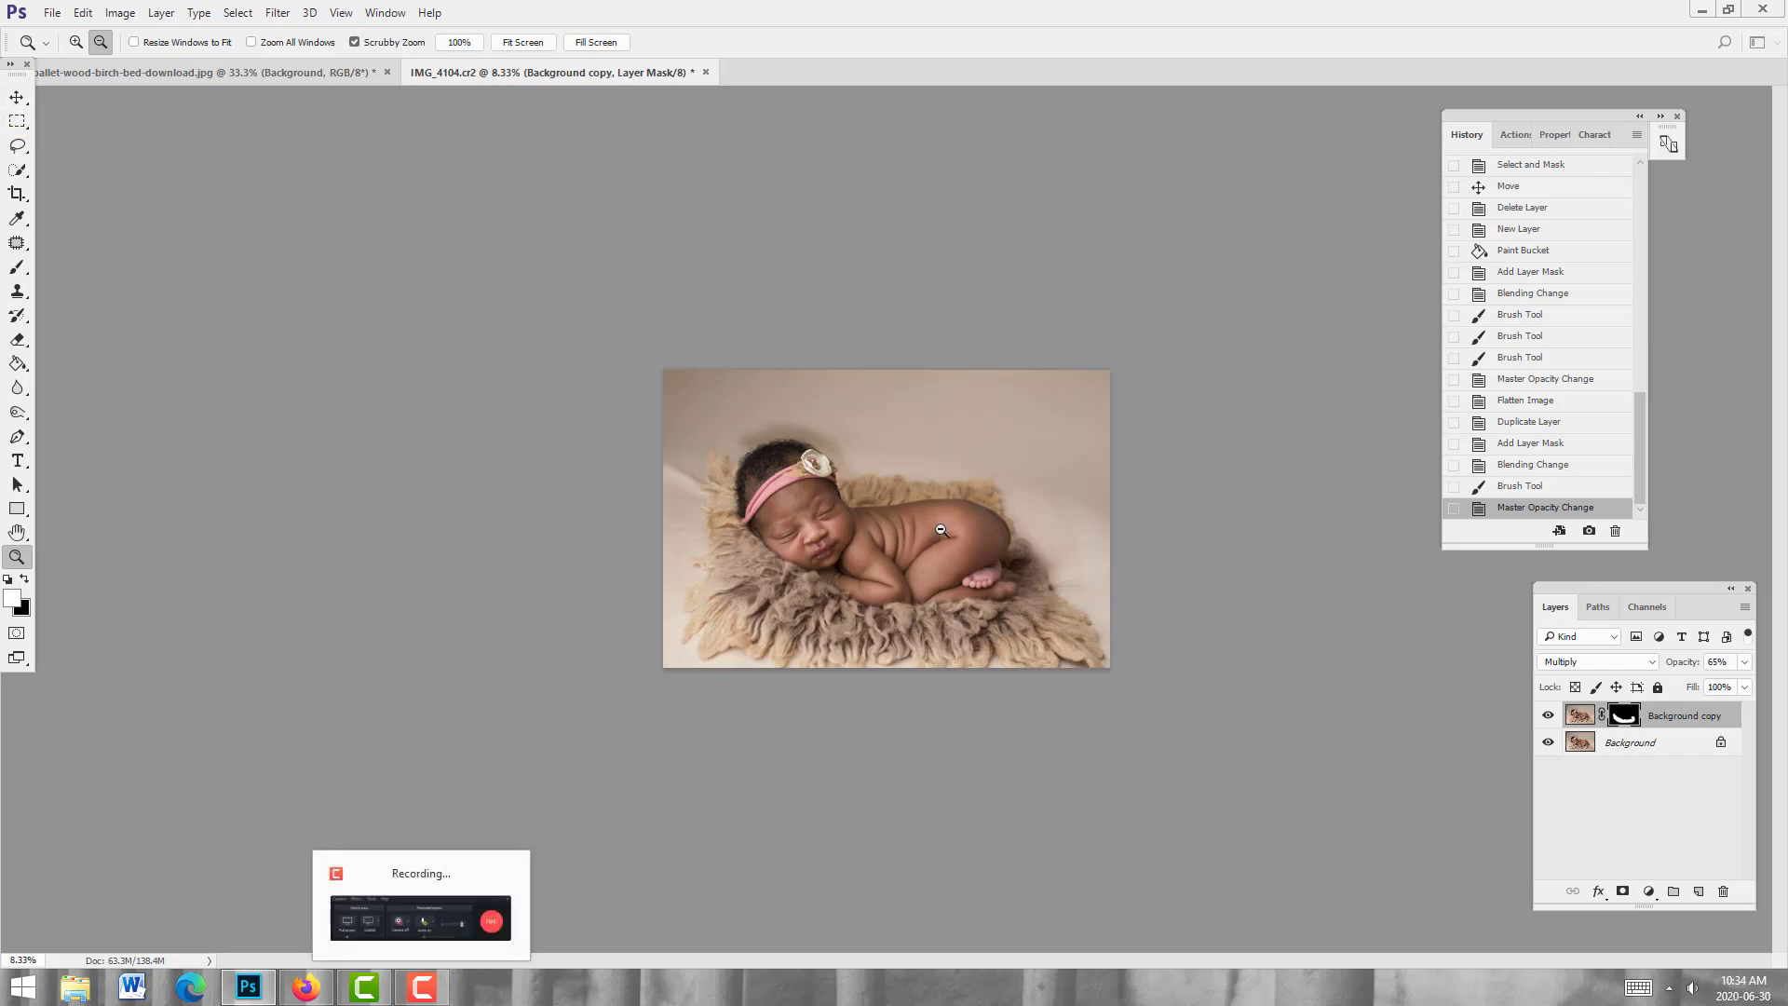
click(283, 63)
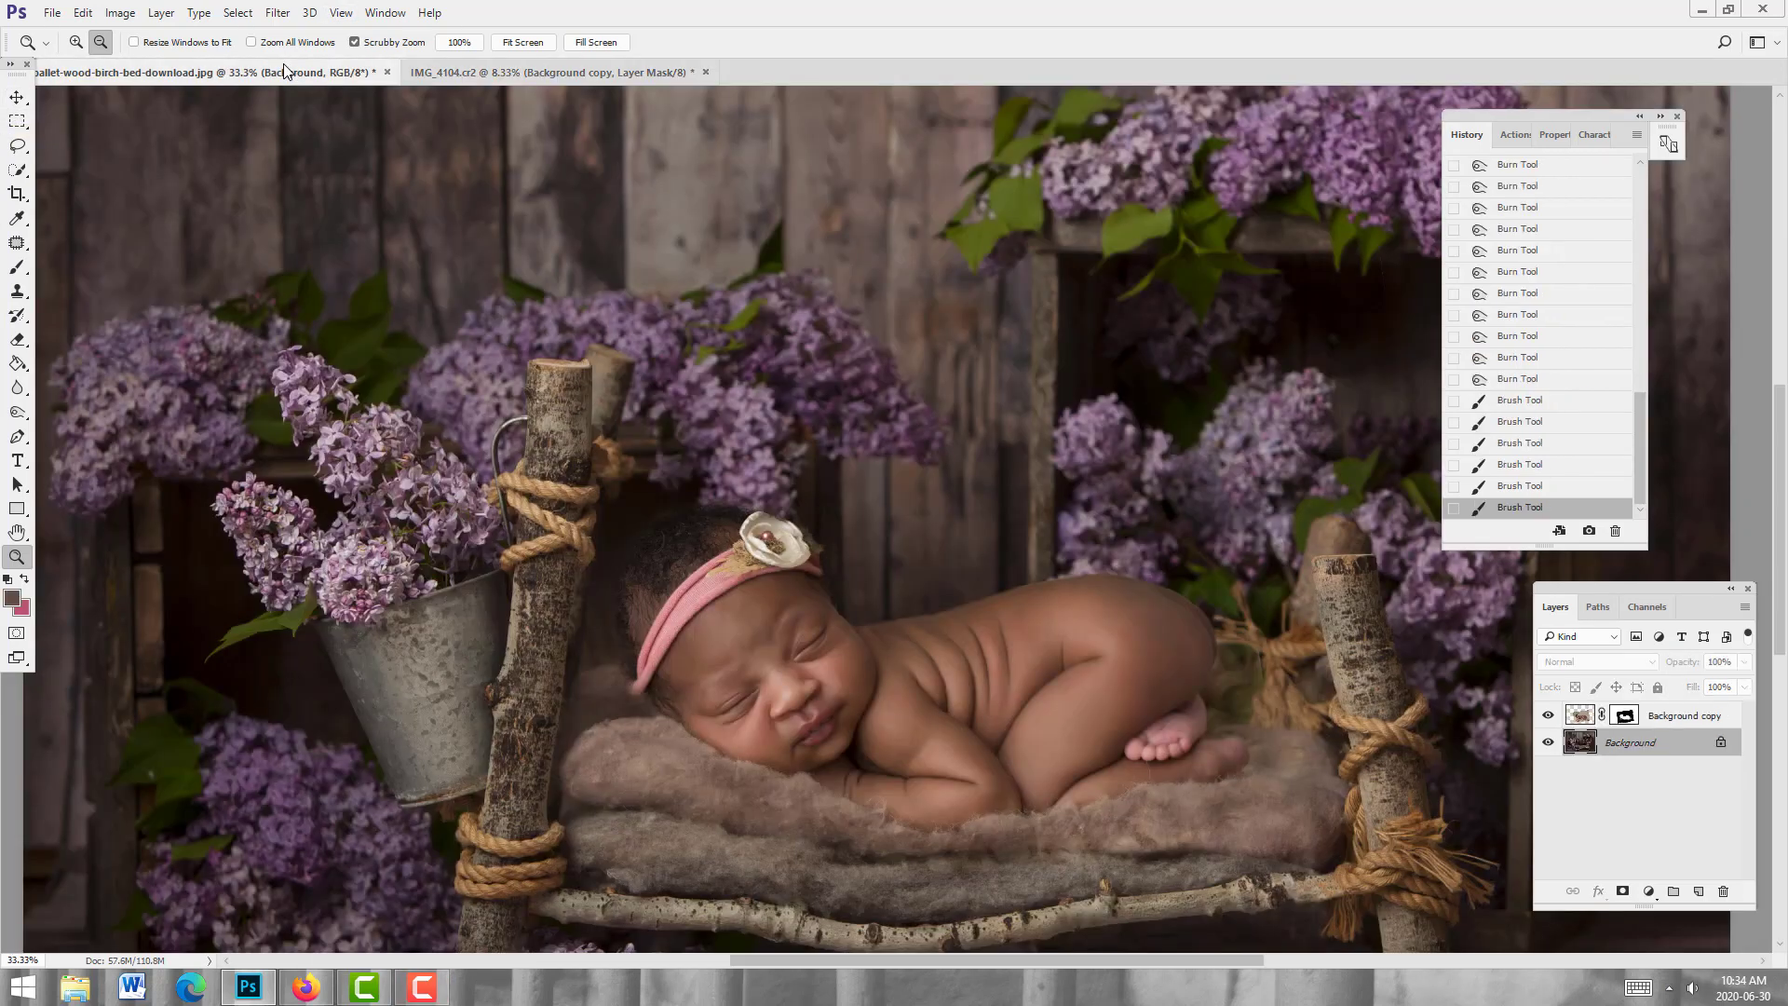
double_click(835, 449)
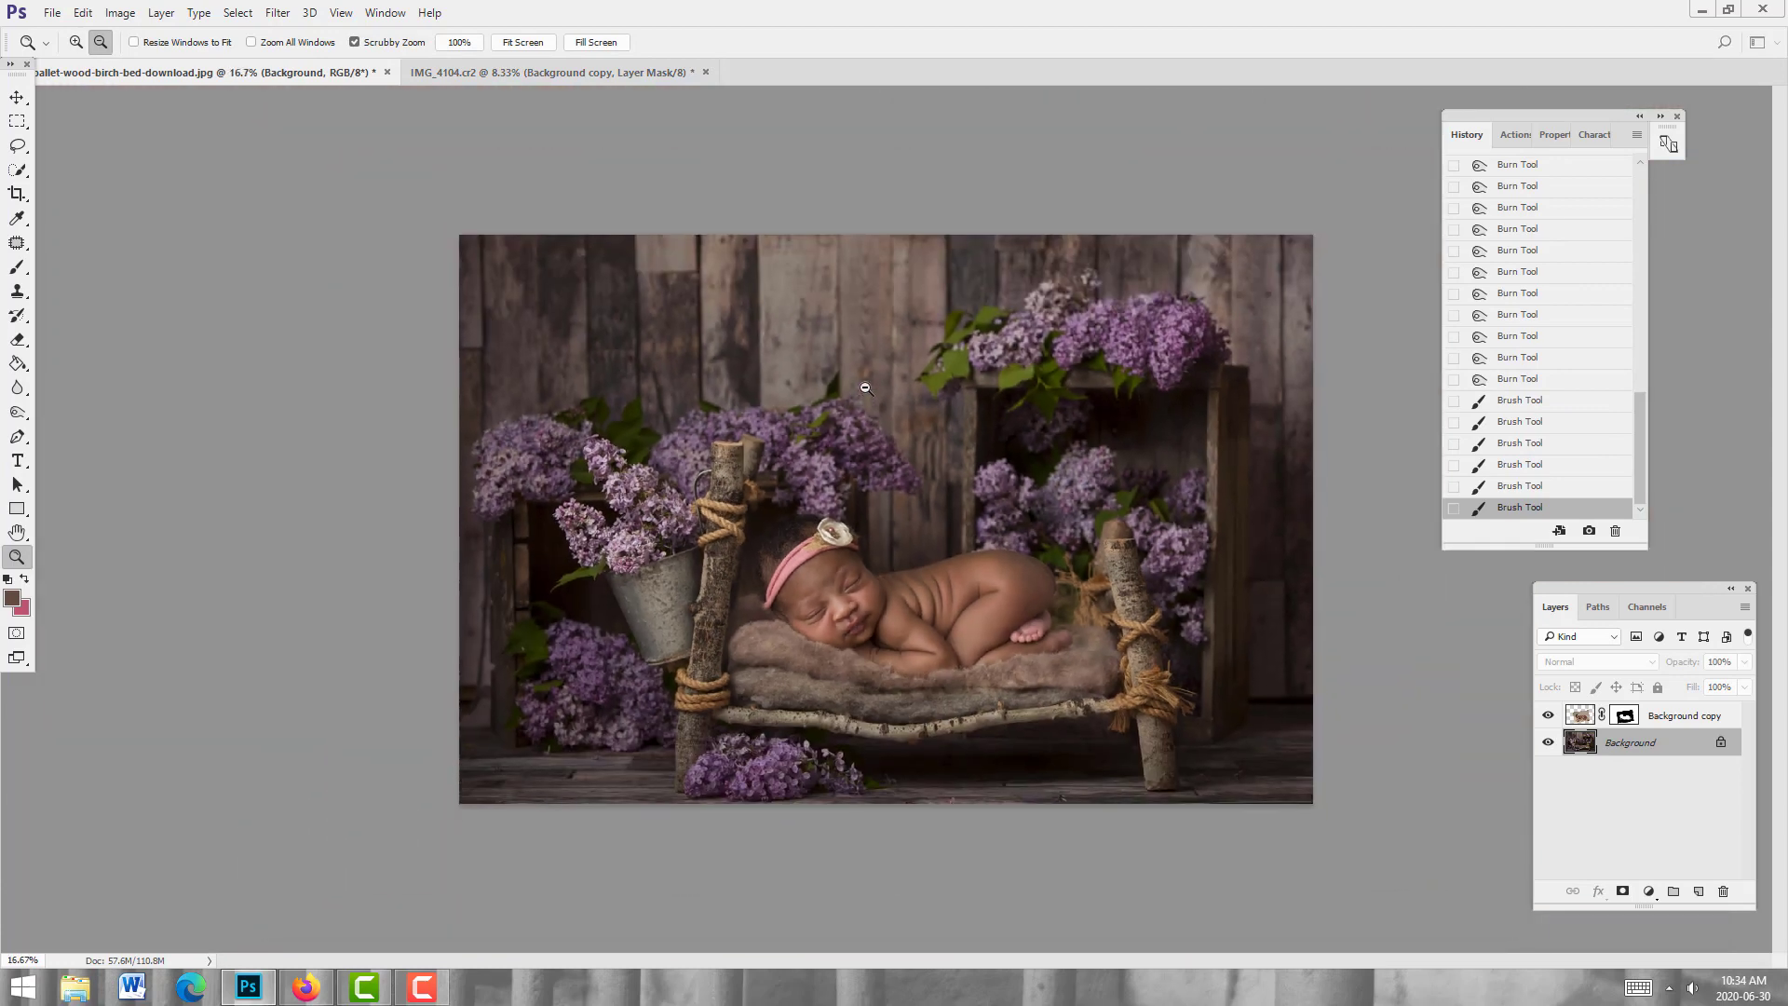
Step: Add a Levels adjustment clipped to the baby's Background copy layer, with the shadow input at 11
click(1580, 717)
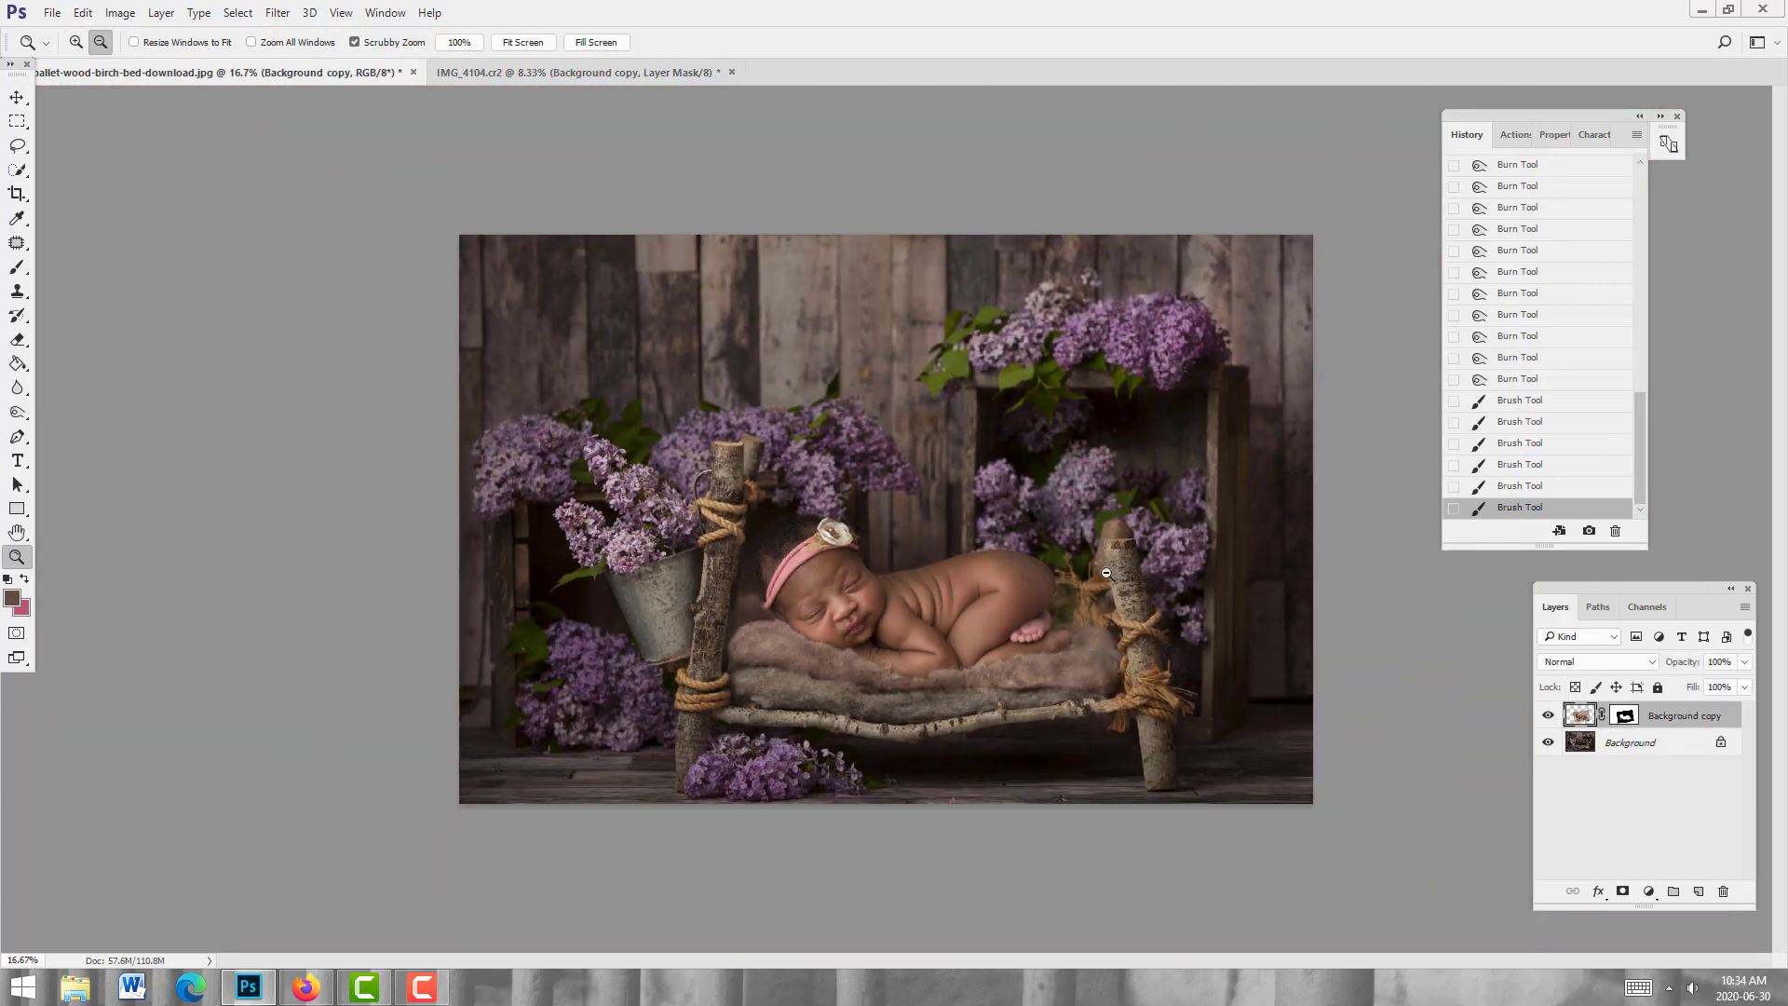
click(1648, 892)
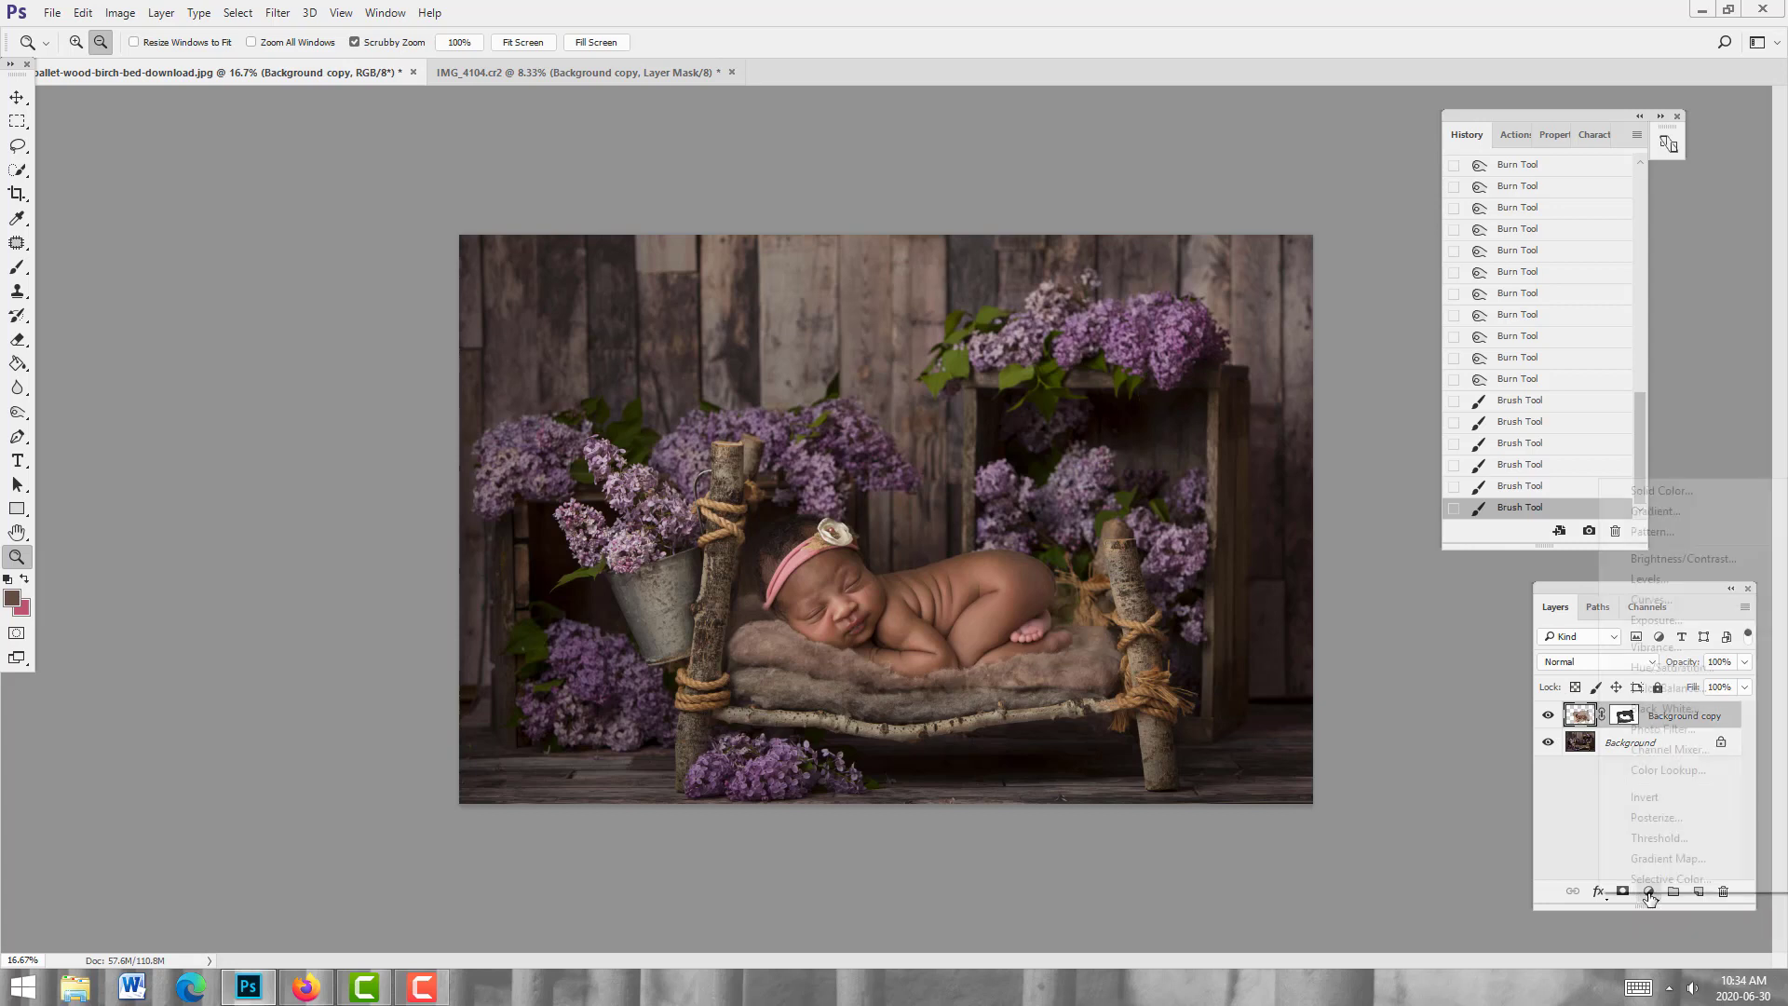
click(1667, 579)
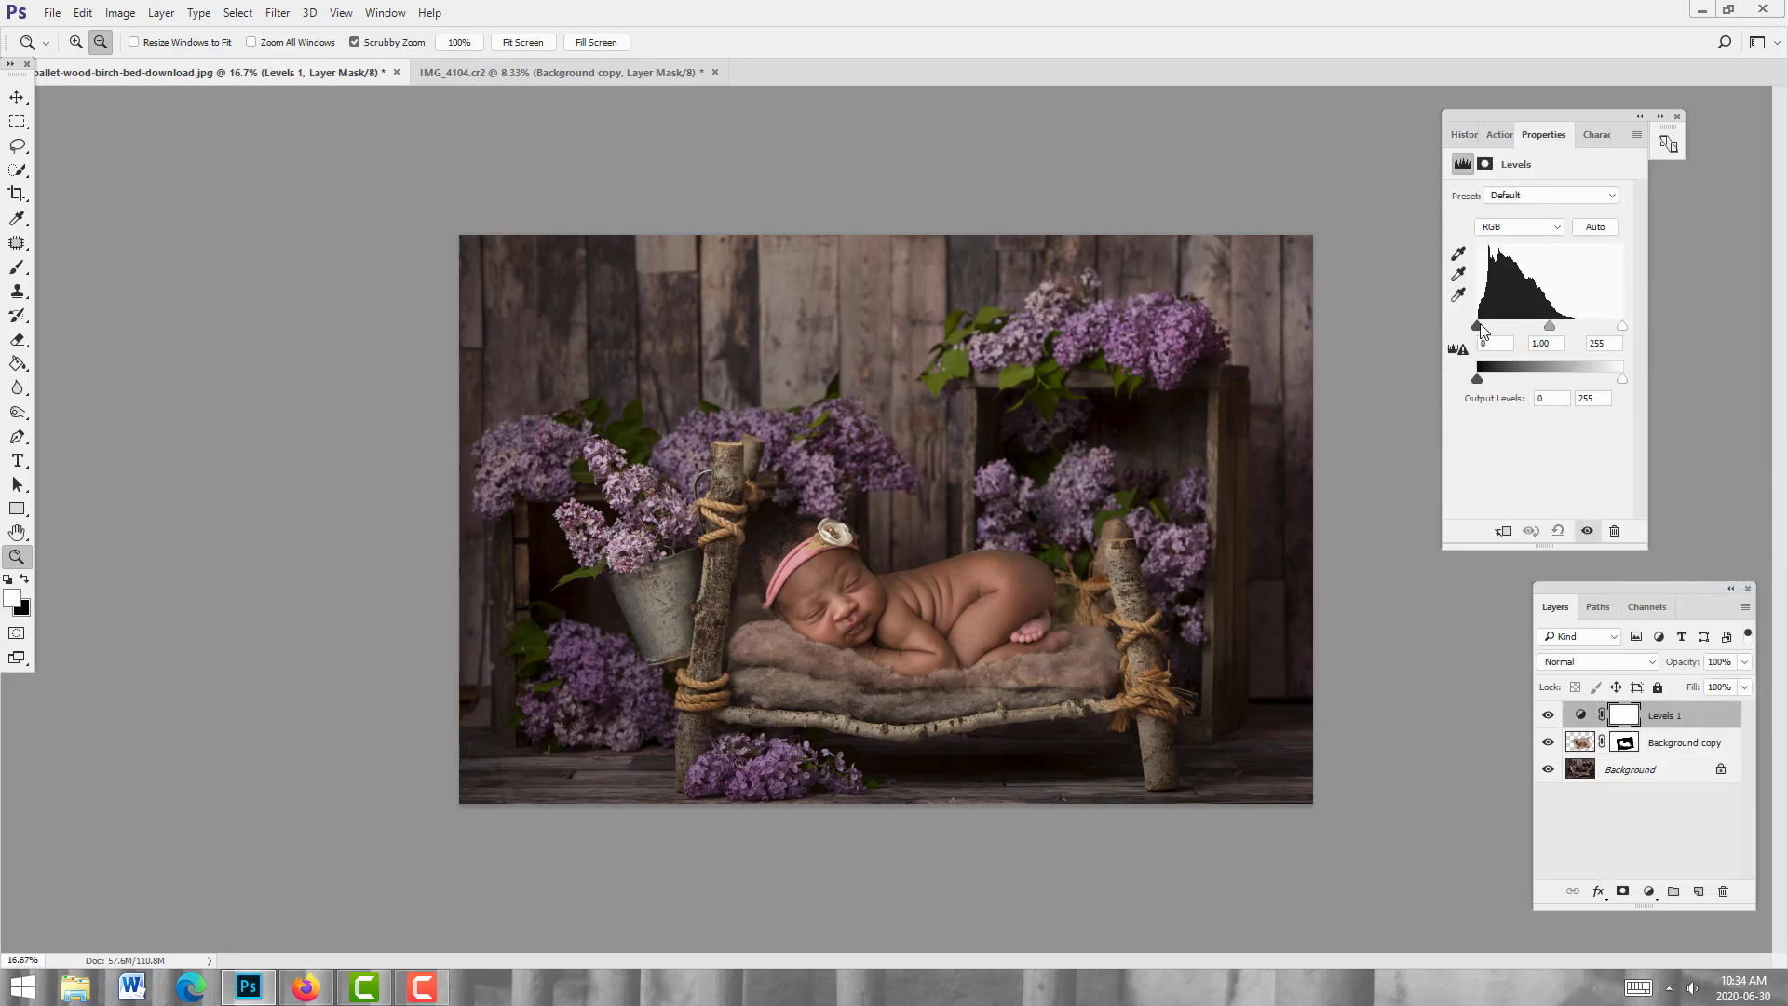
drag(1481, 327, 1484, 328)
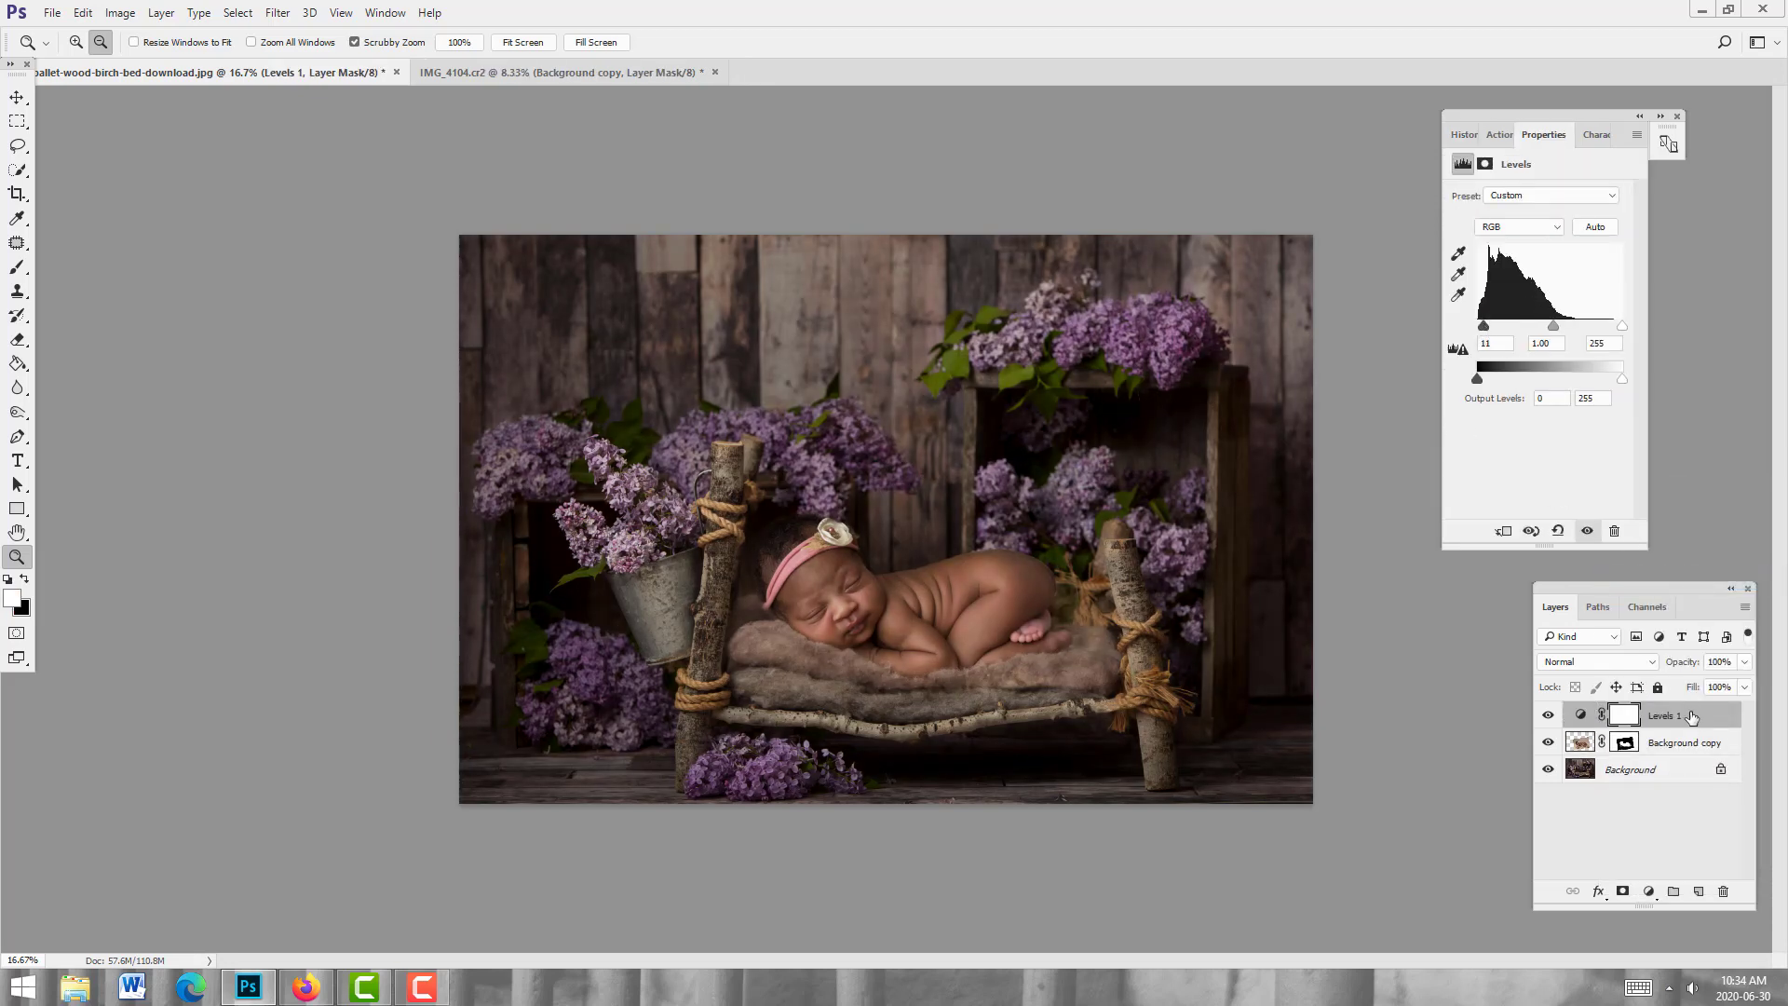
right_click(1690, 715)
click(1548, 459)
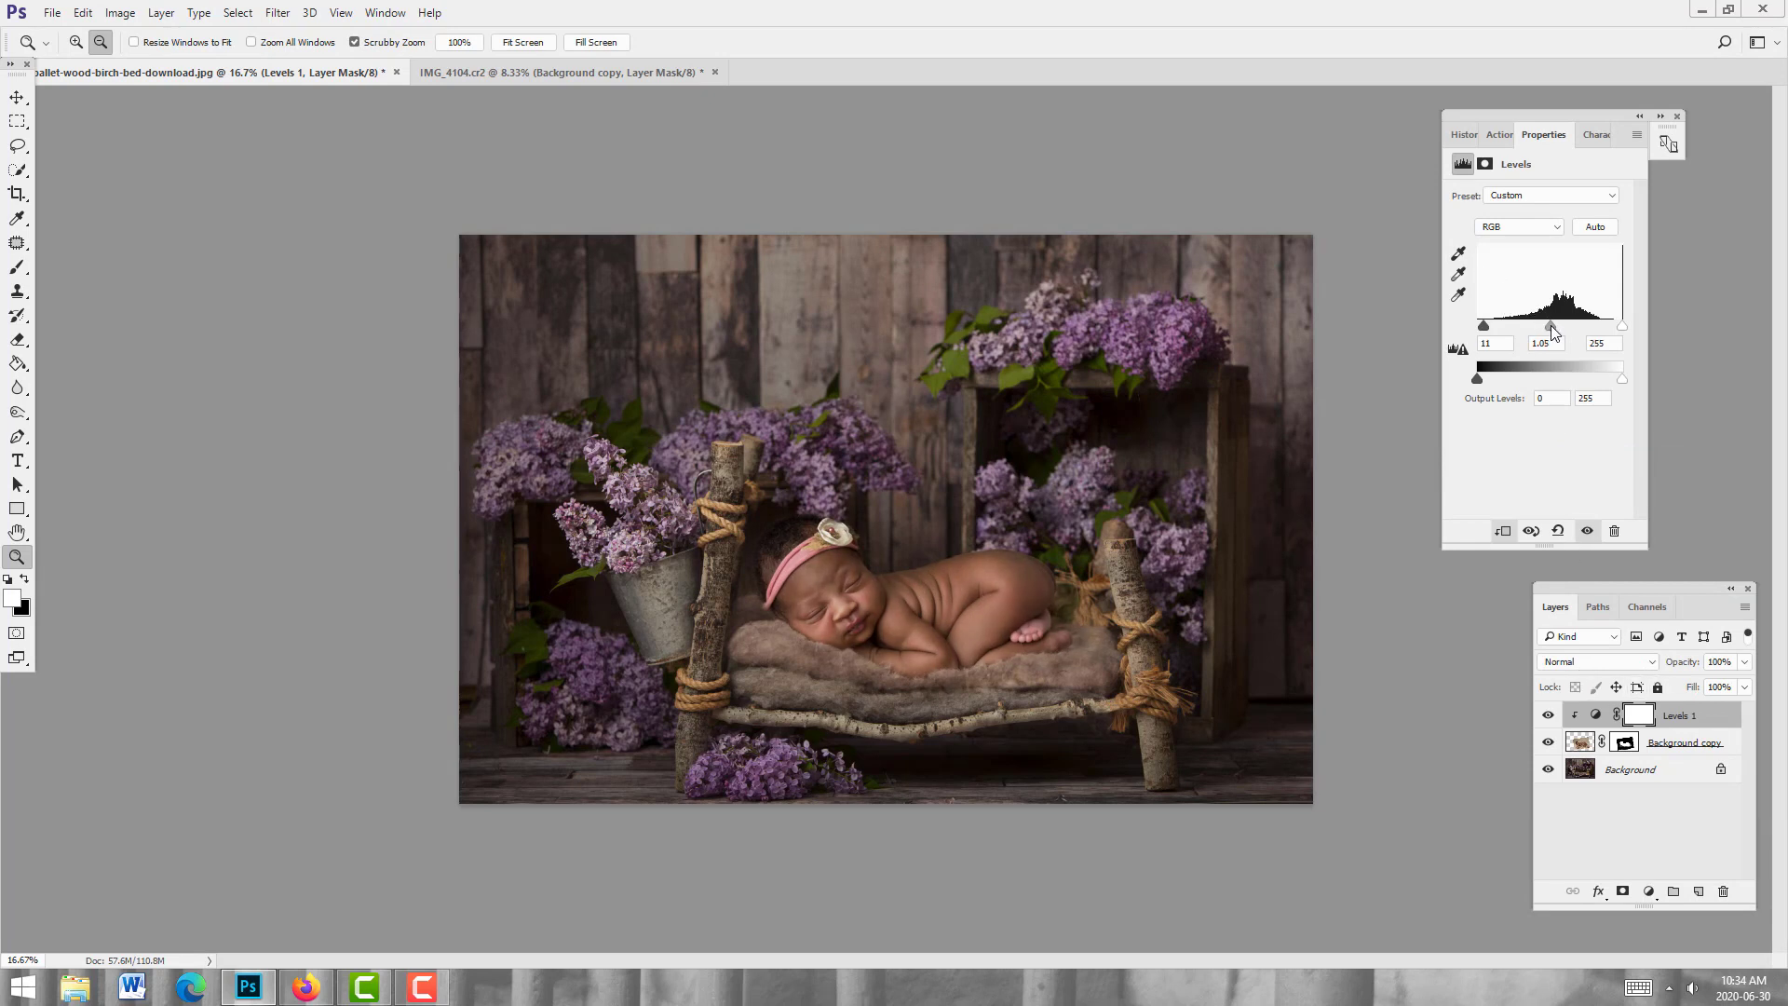
Step: Refine the clipped Levels adjustment to a shadow input of 20, midtones of 1.14 and a highlight input of 250
drag(1483, 326, 1490, 328)
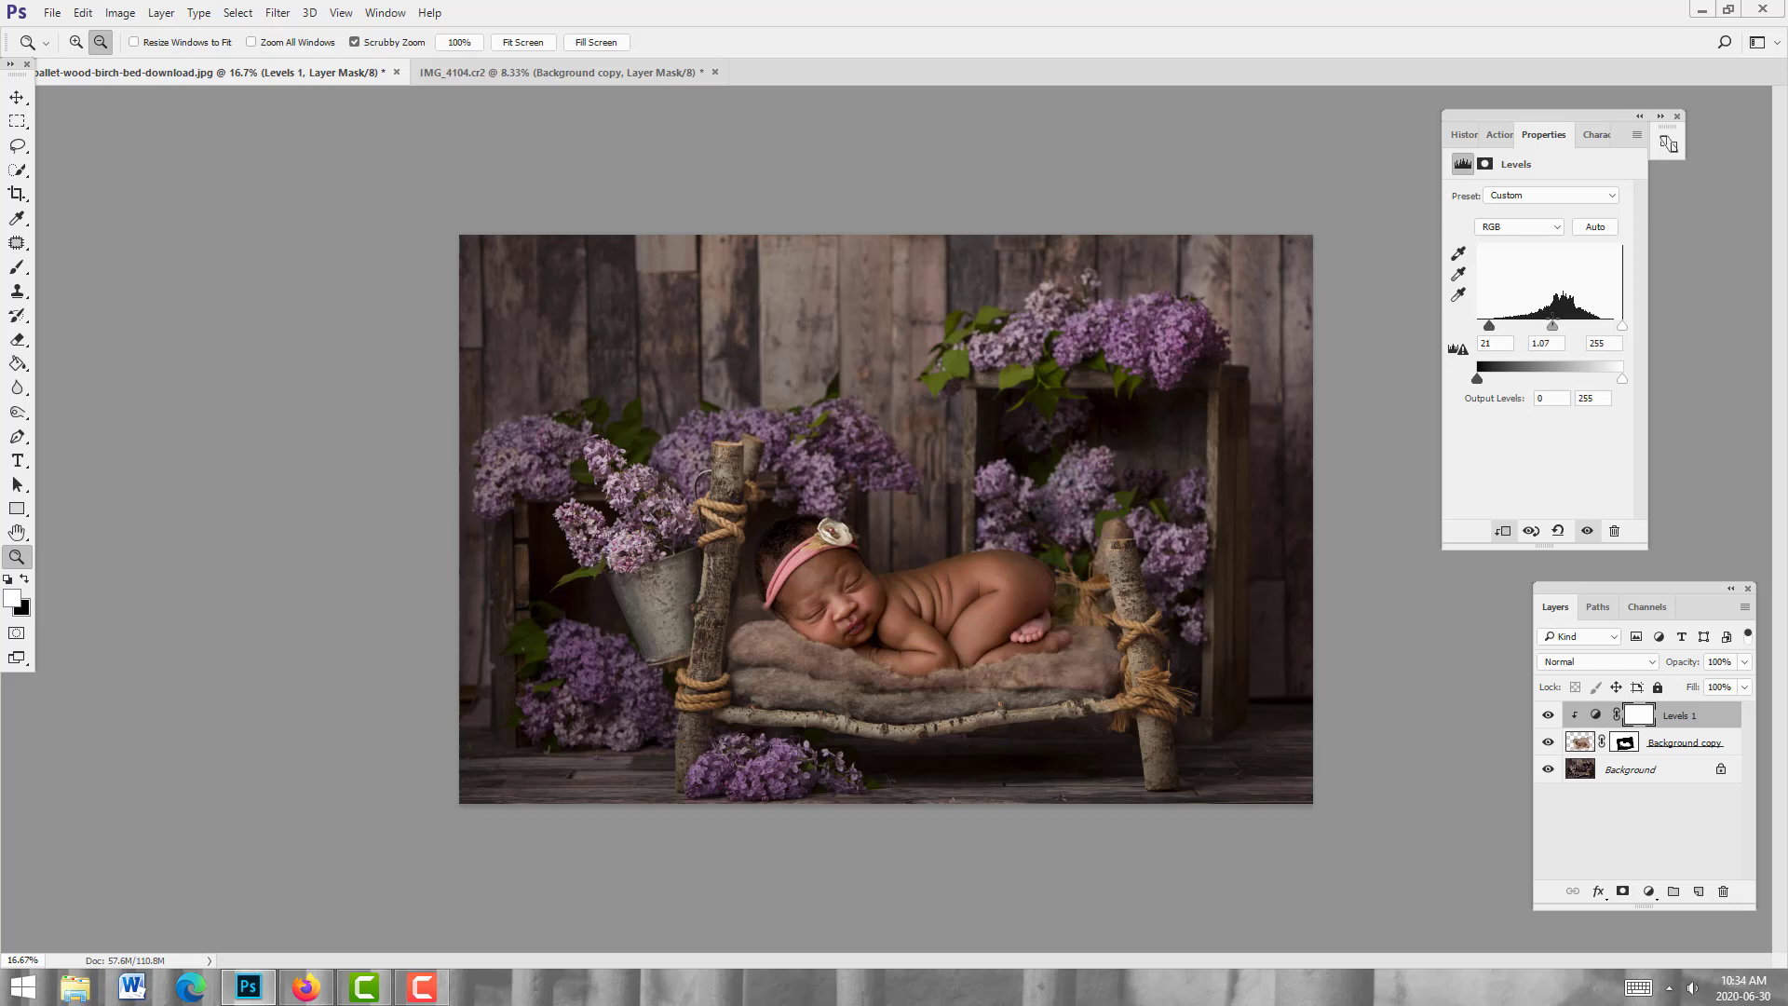
drag(1549, 326, 1548, 328)
drag(1619, 333, 1621, 335)
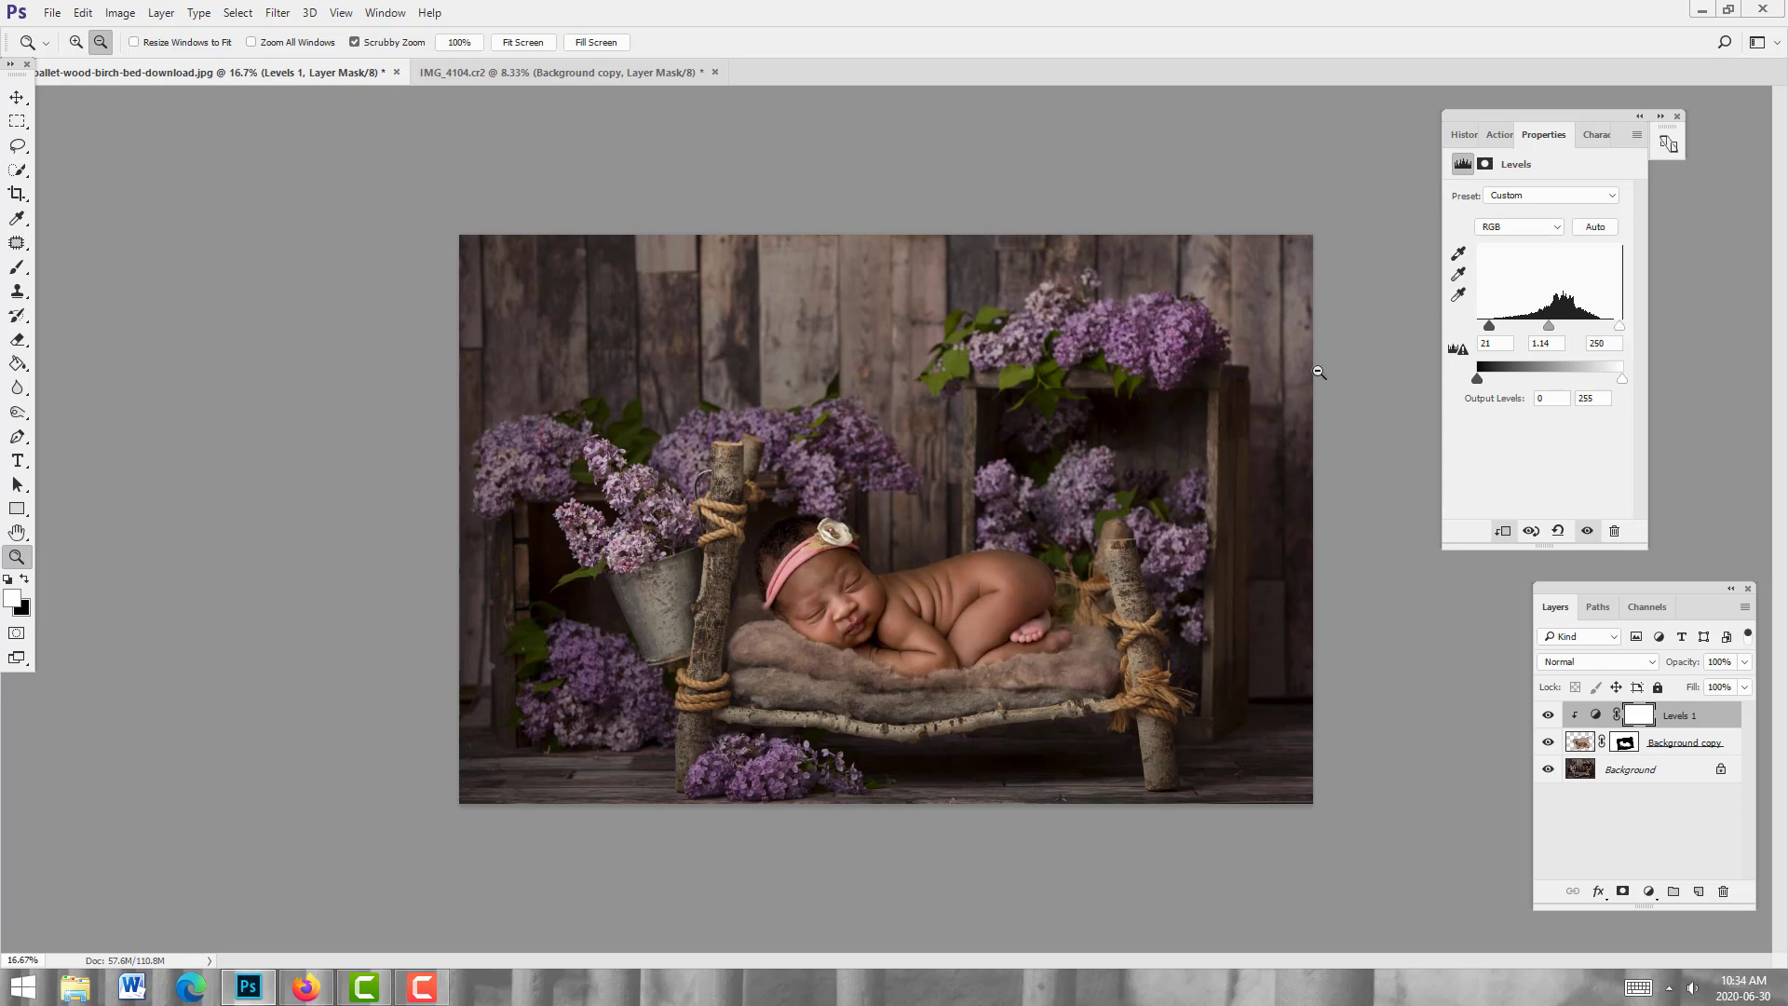
drag(1492, 324, 1488, 325)
Step: Add a Curves adjustment clipped to the baby layer, with a shadow point at input 33 and output 33
click(1649, 891)
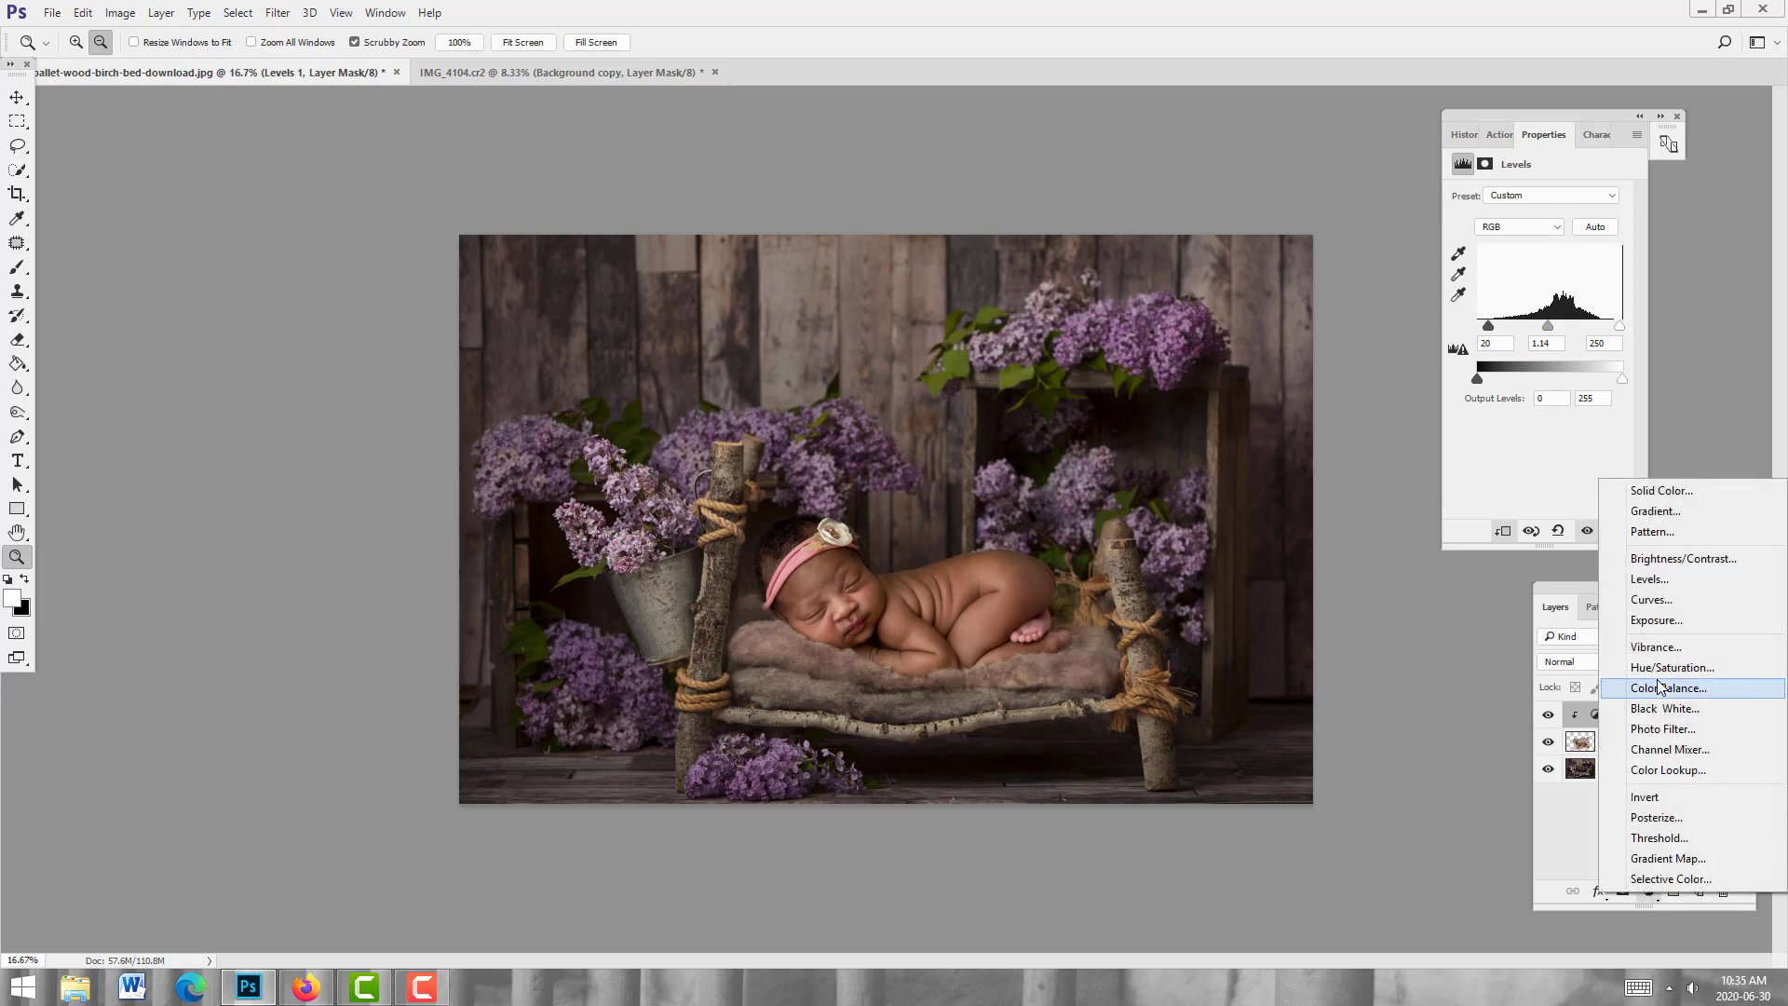
click(1662, 606)
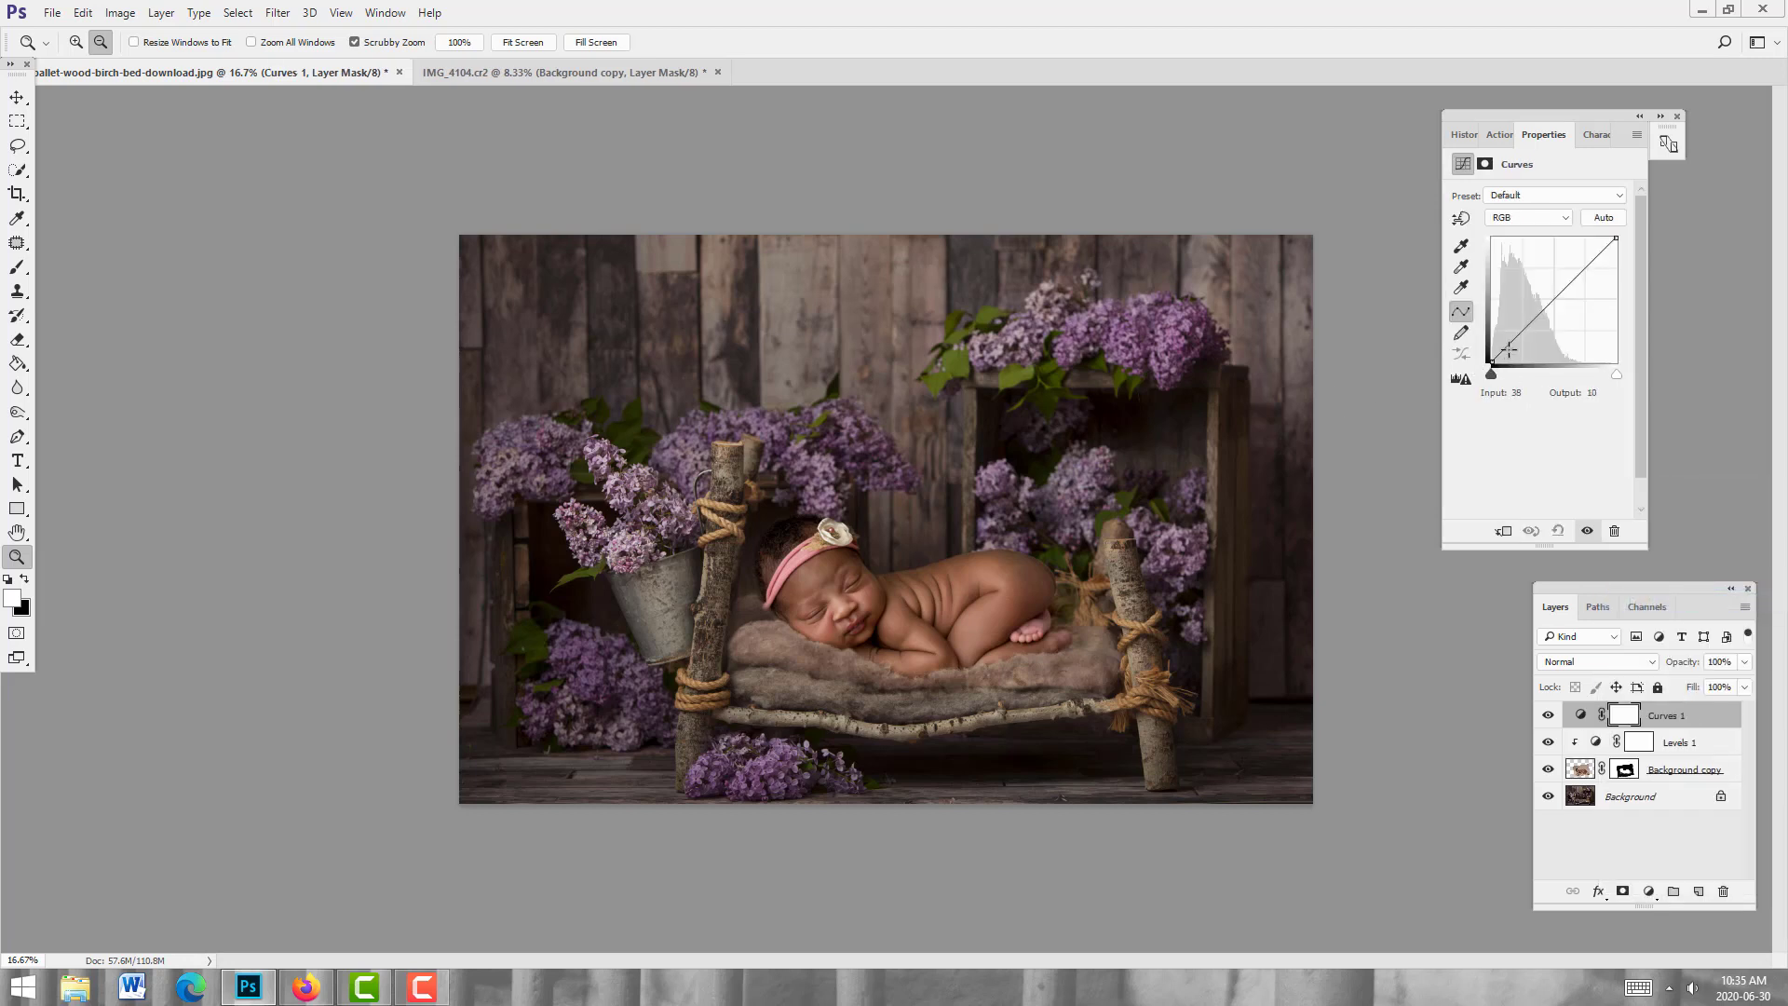
click(1508, 349)
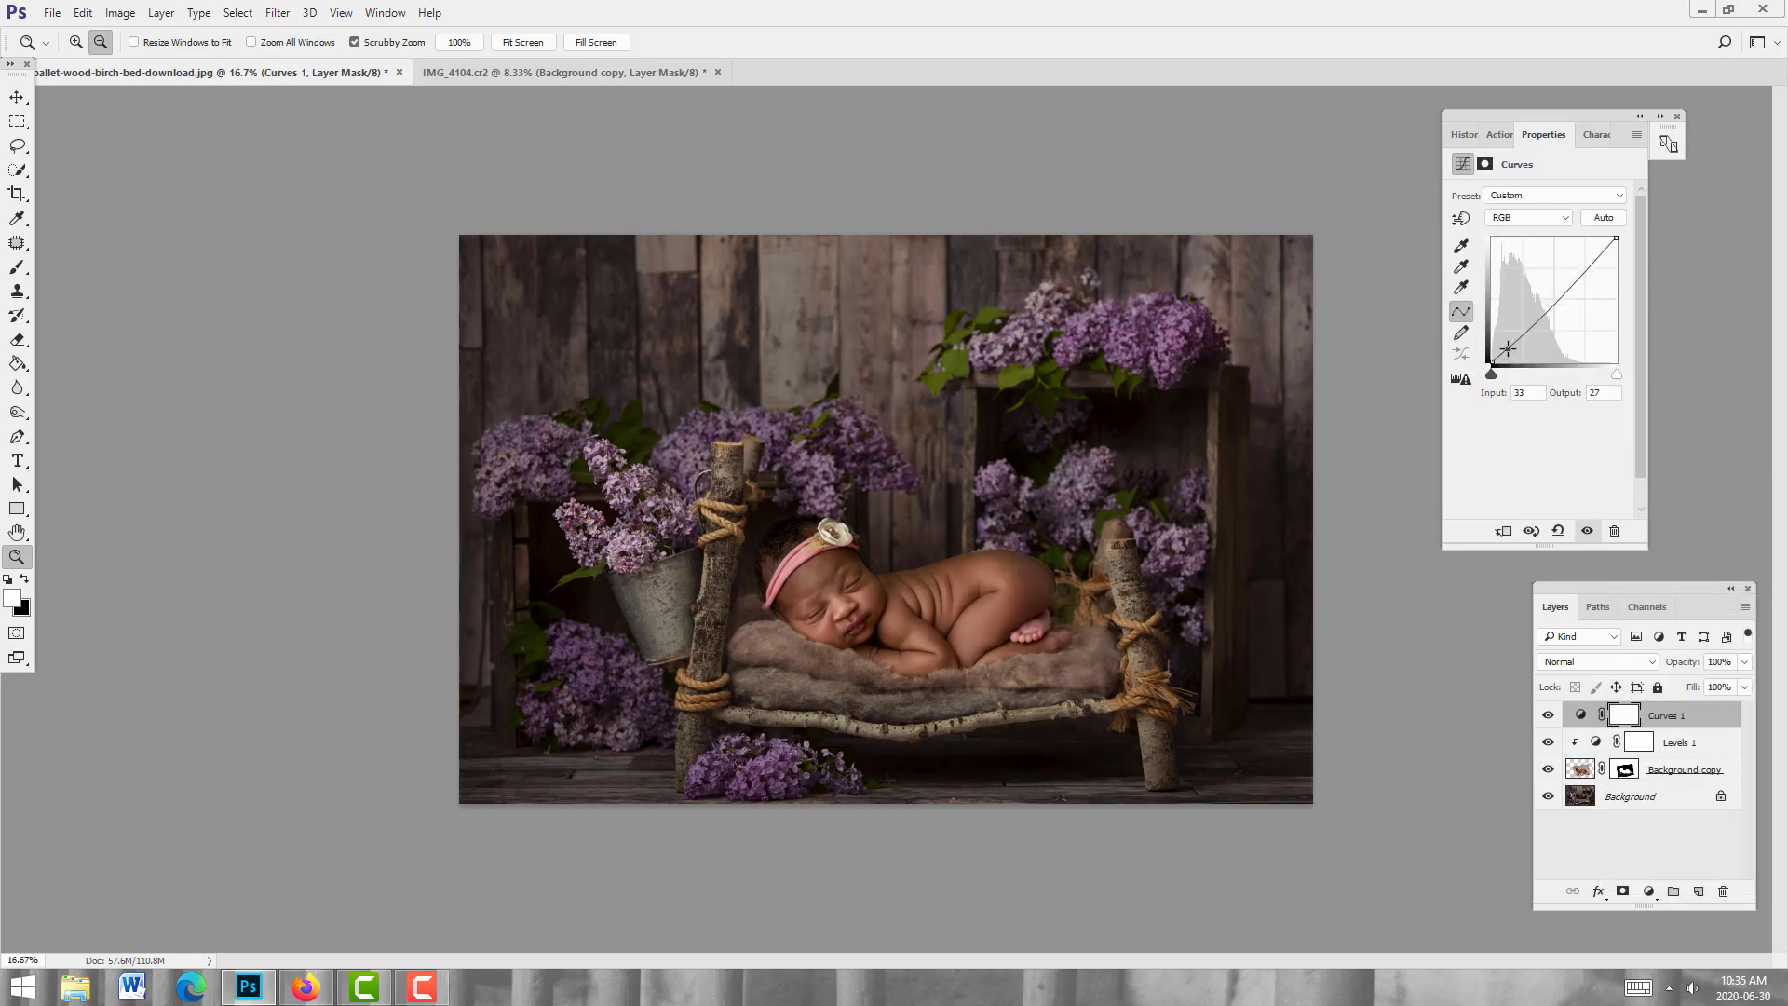
right_click(1676, 711)
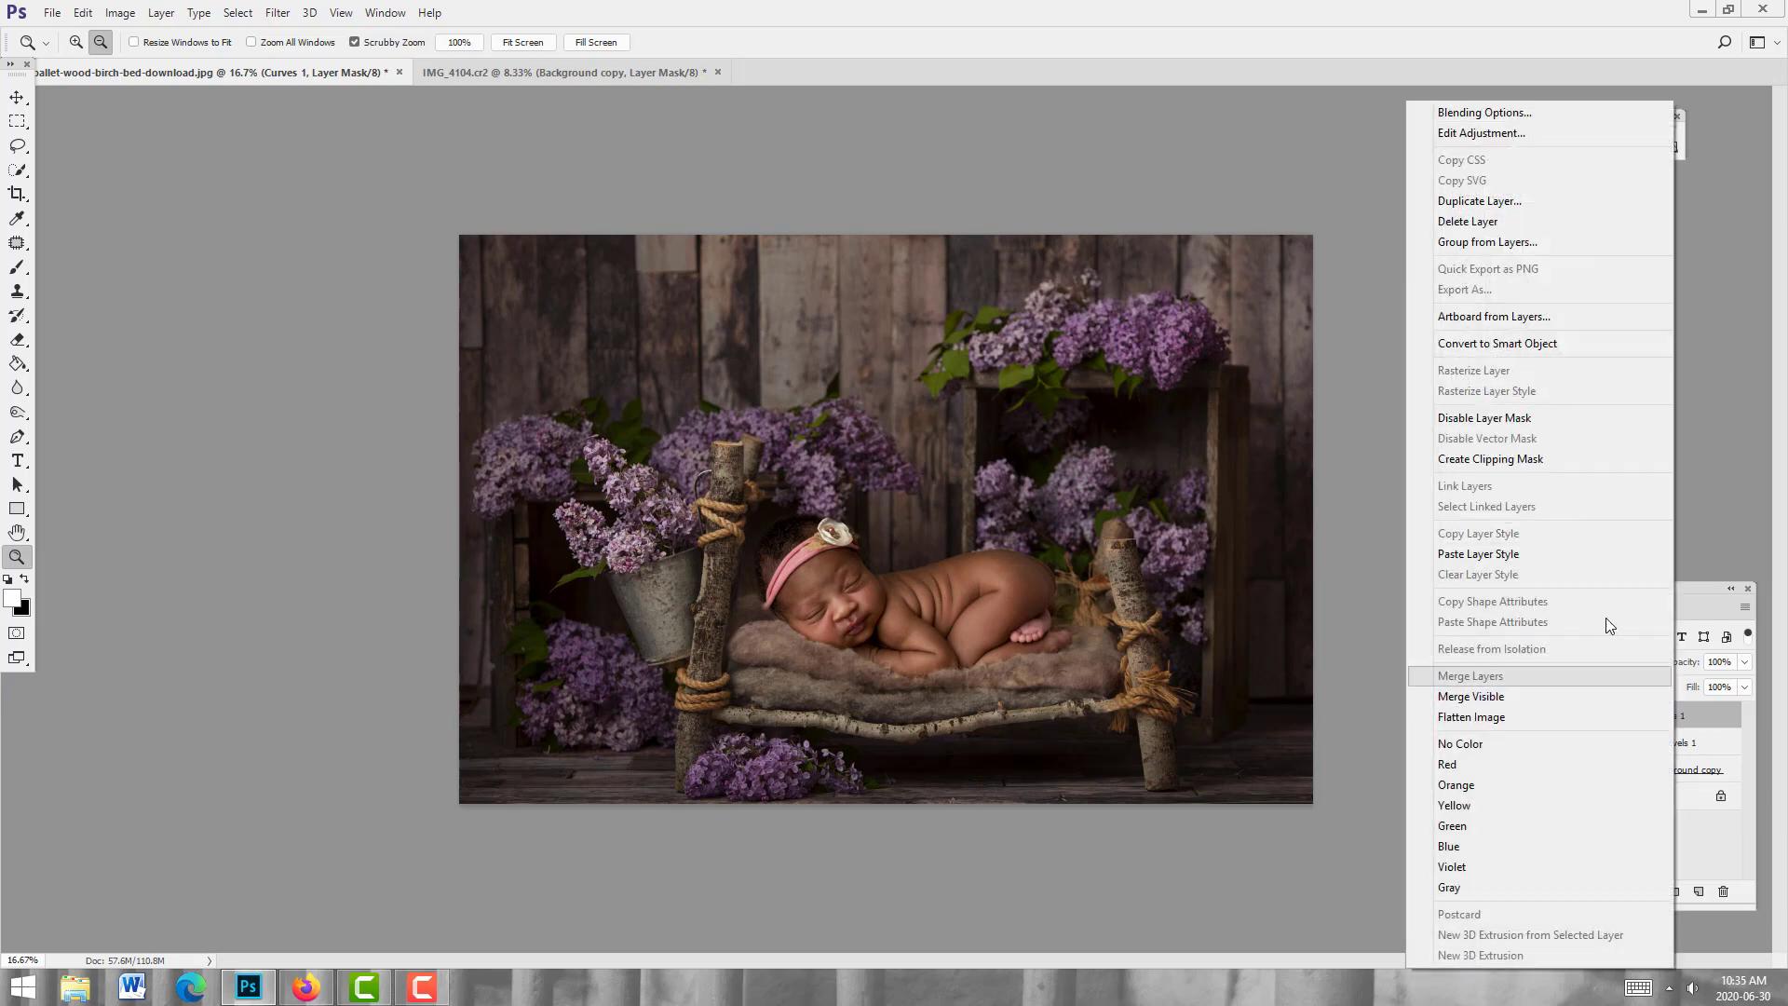
click(1575, 460)
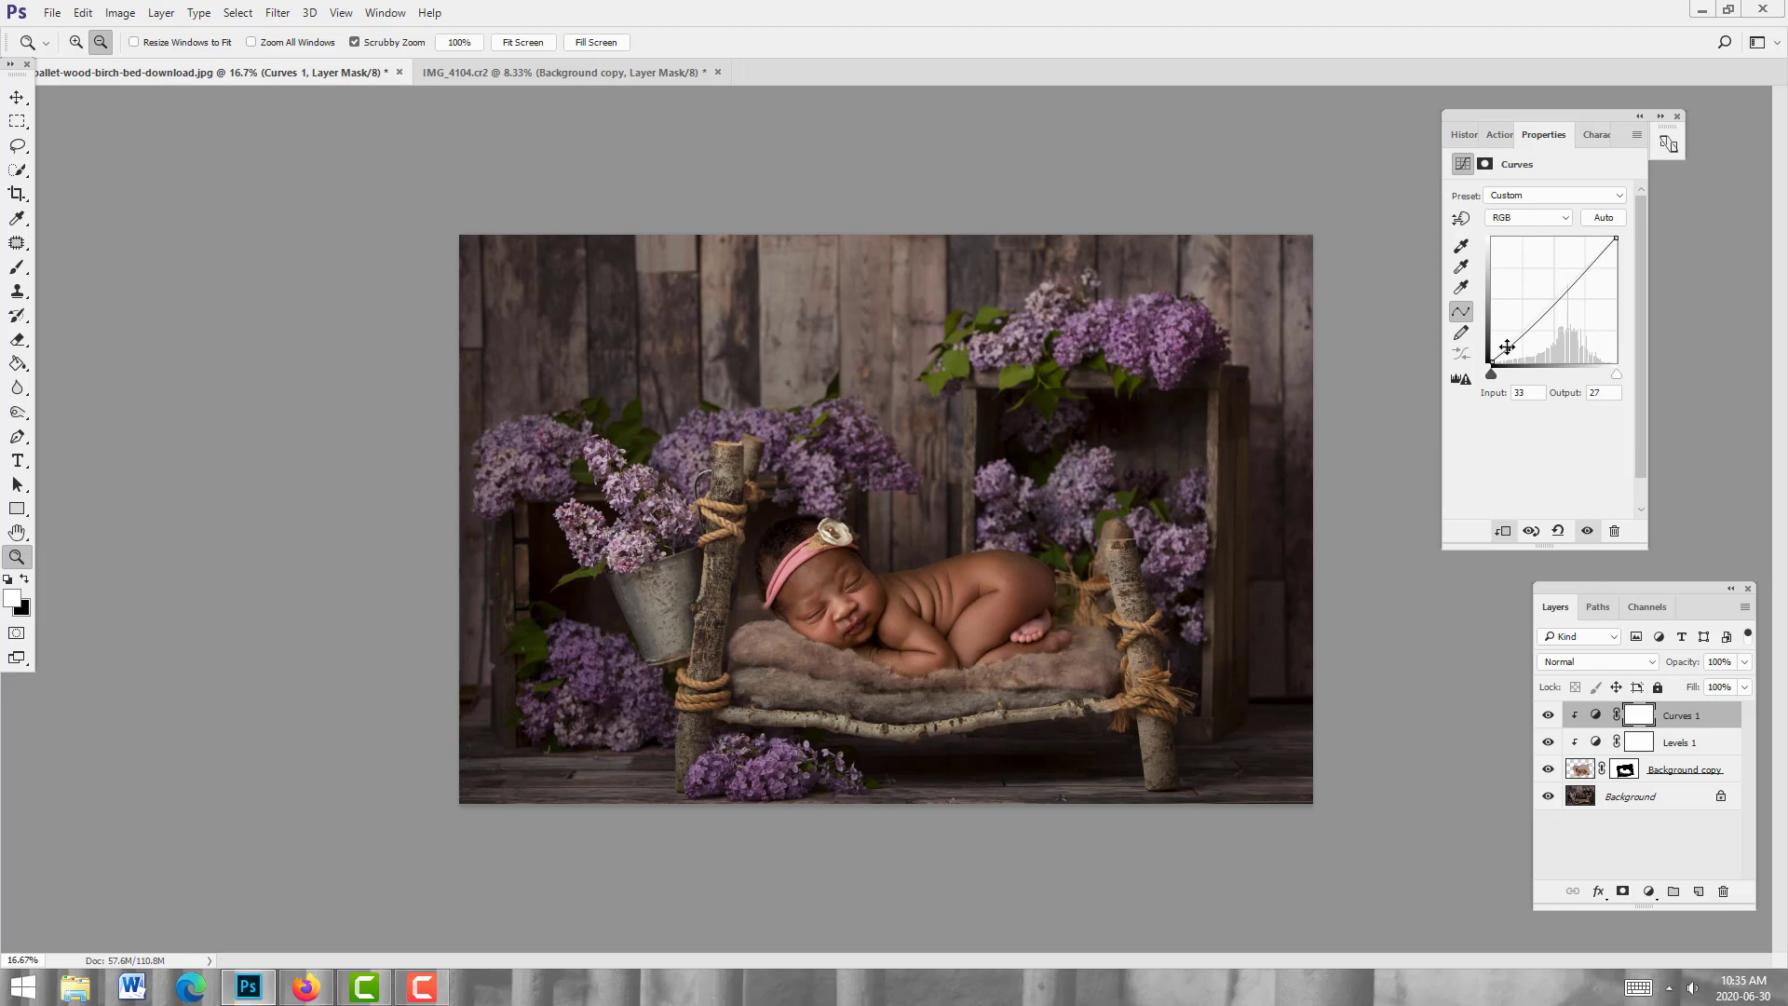
drag(1506, 347, 1507, 345)
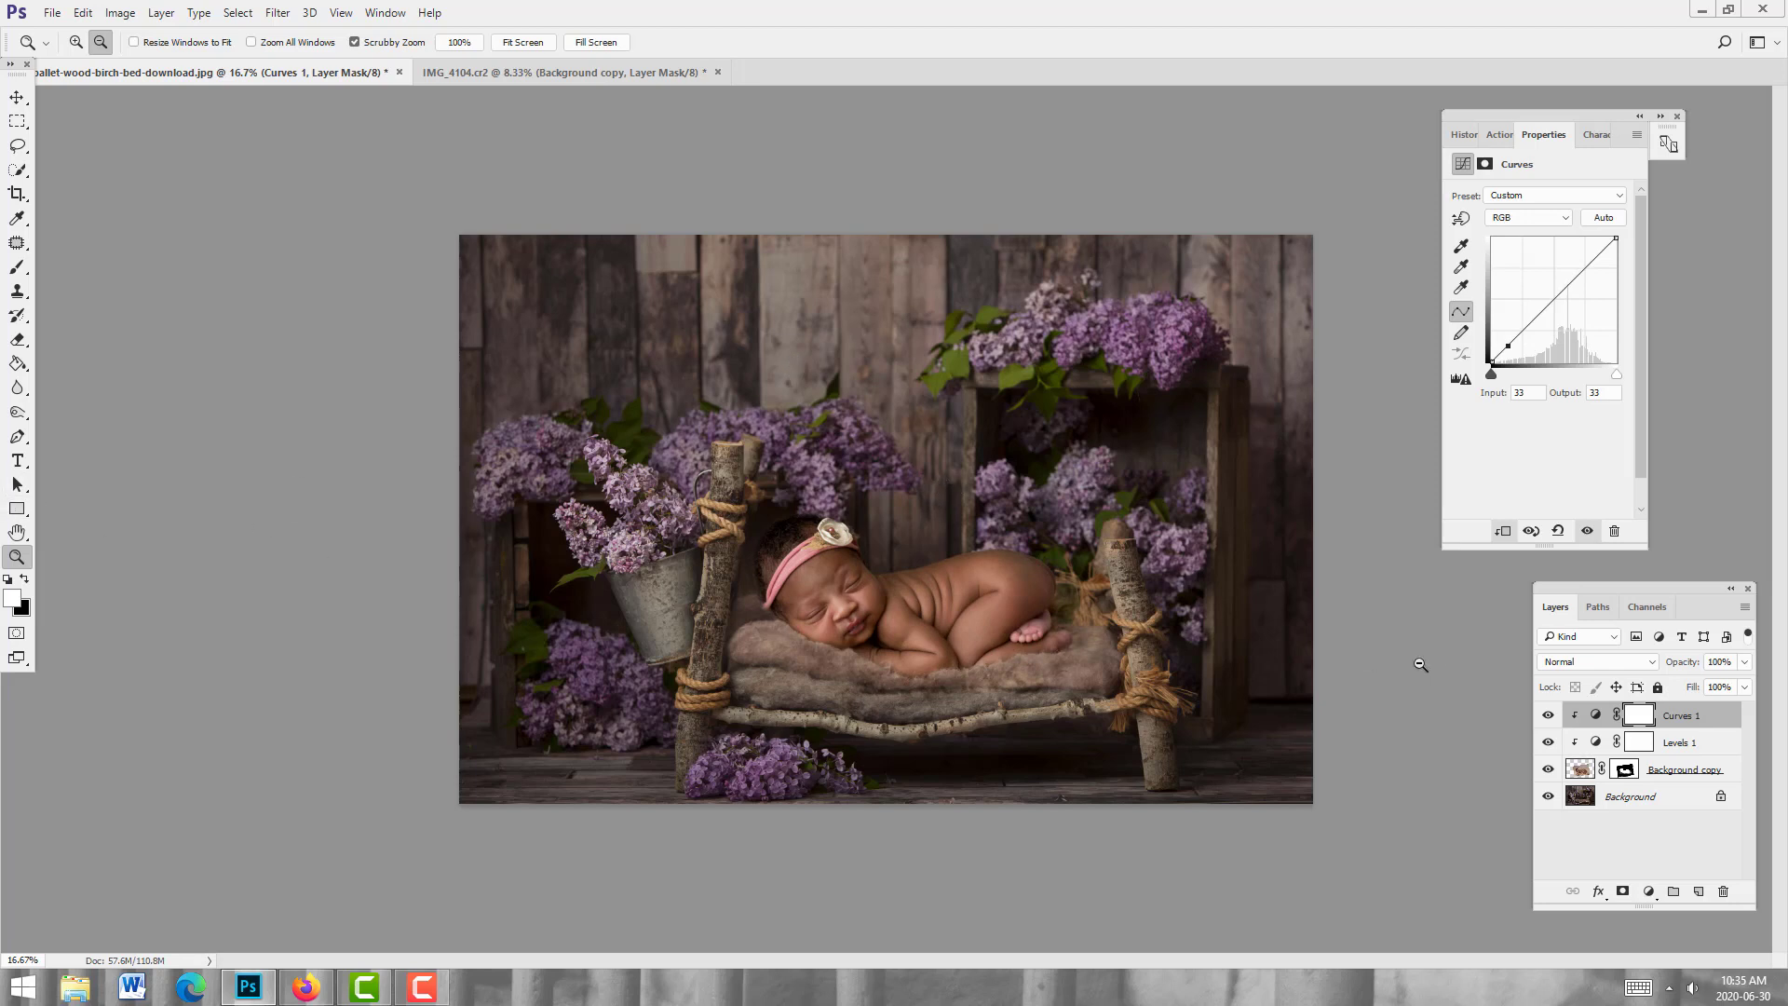
Step: Burn the baby layer's midtones at 22% exposure and compare the result with the state before burning
click(1573, 771)
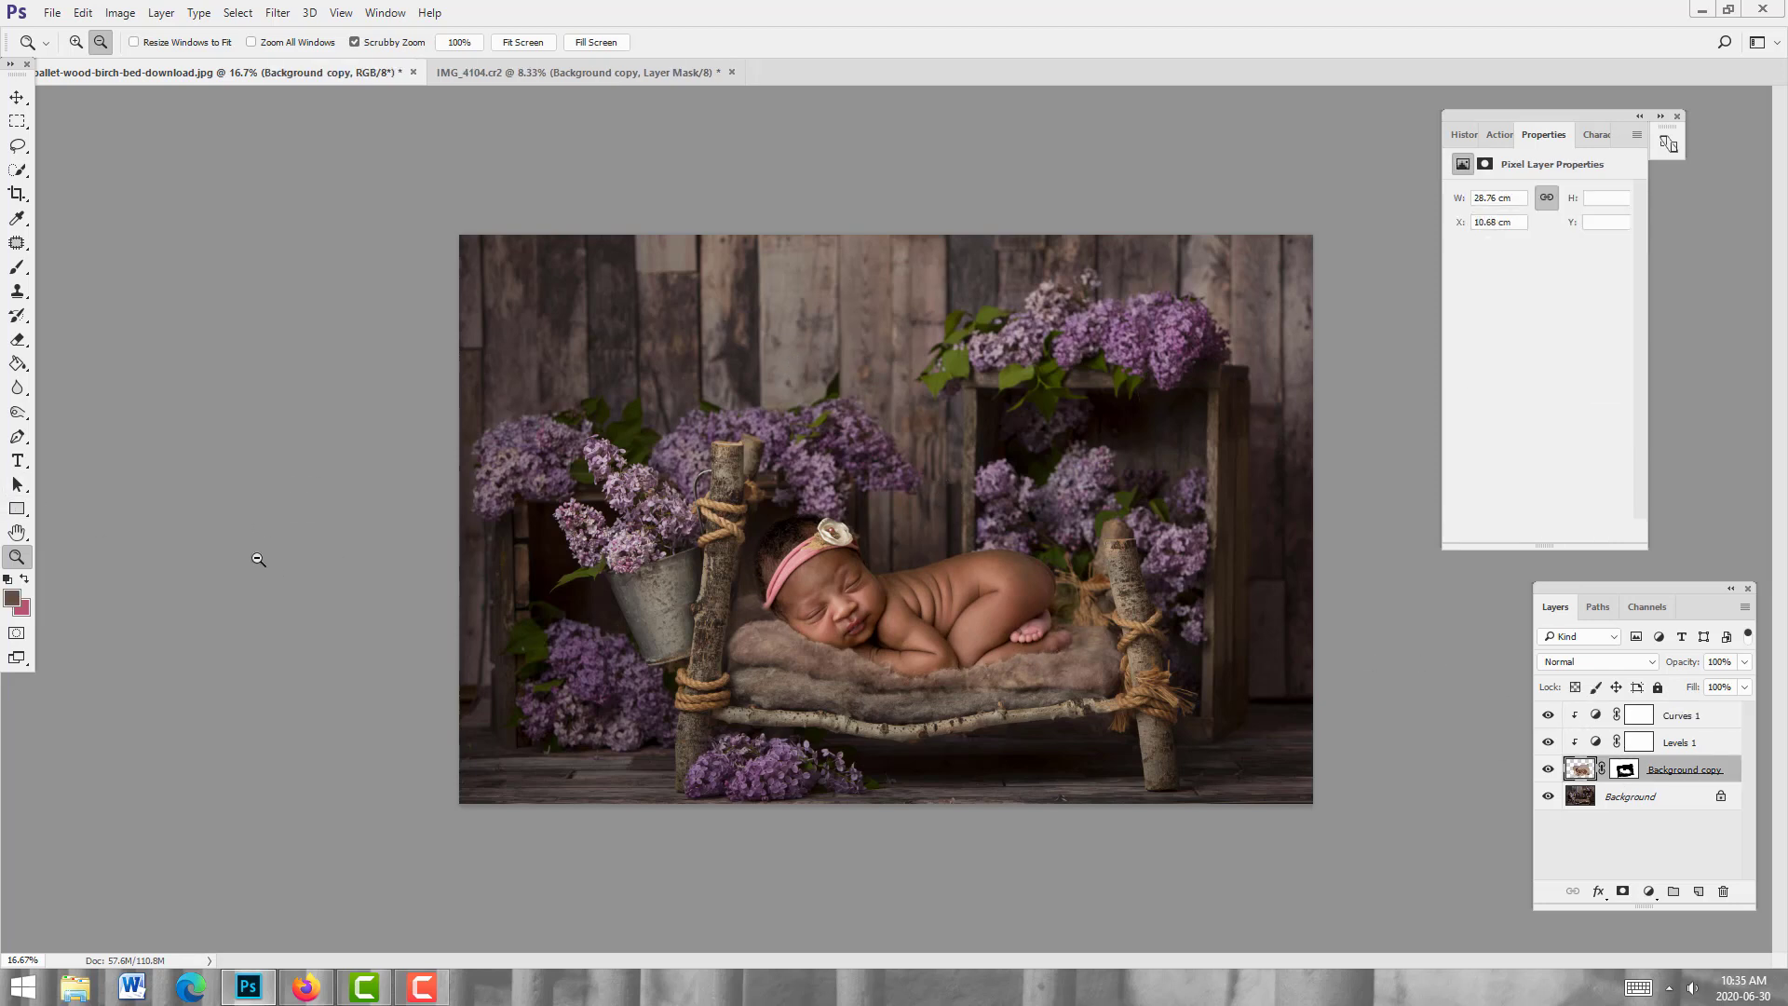
click(19, 417)
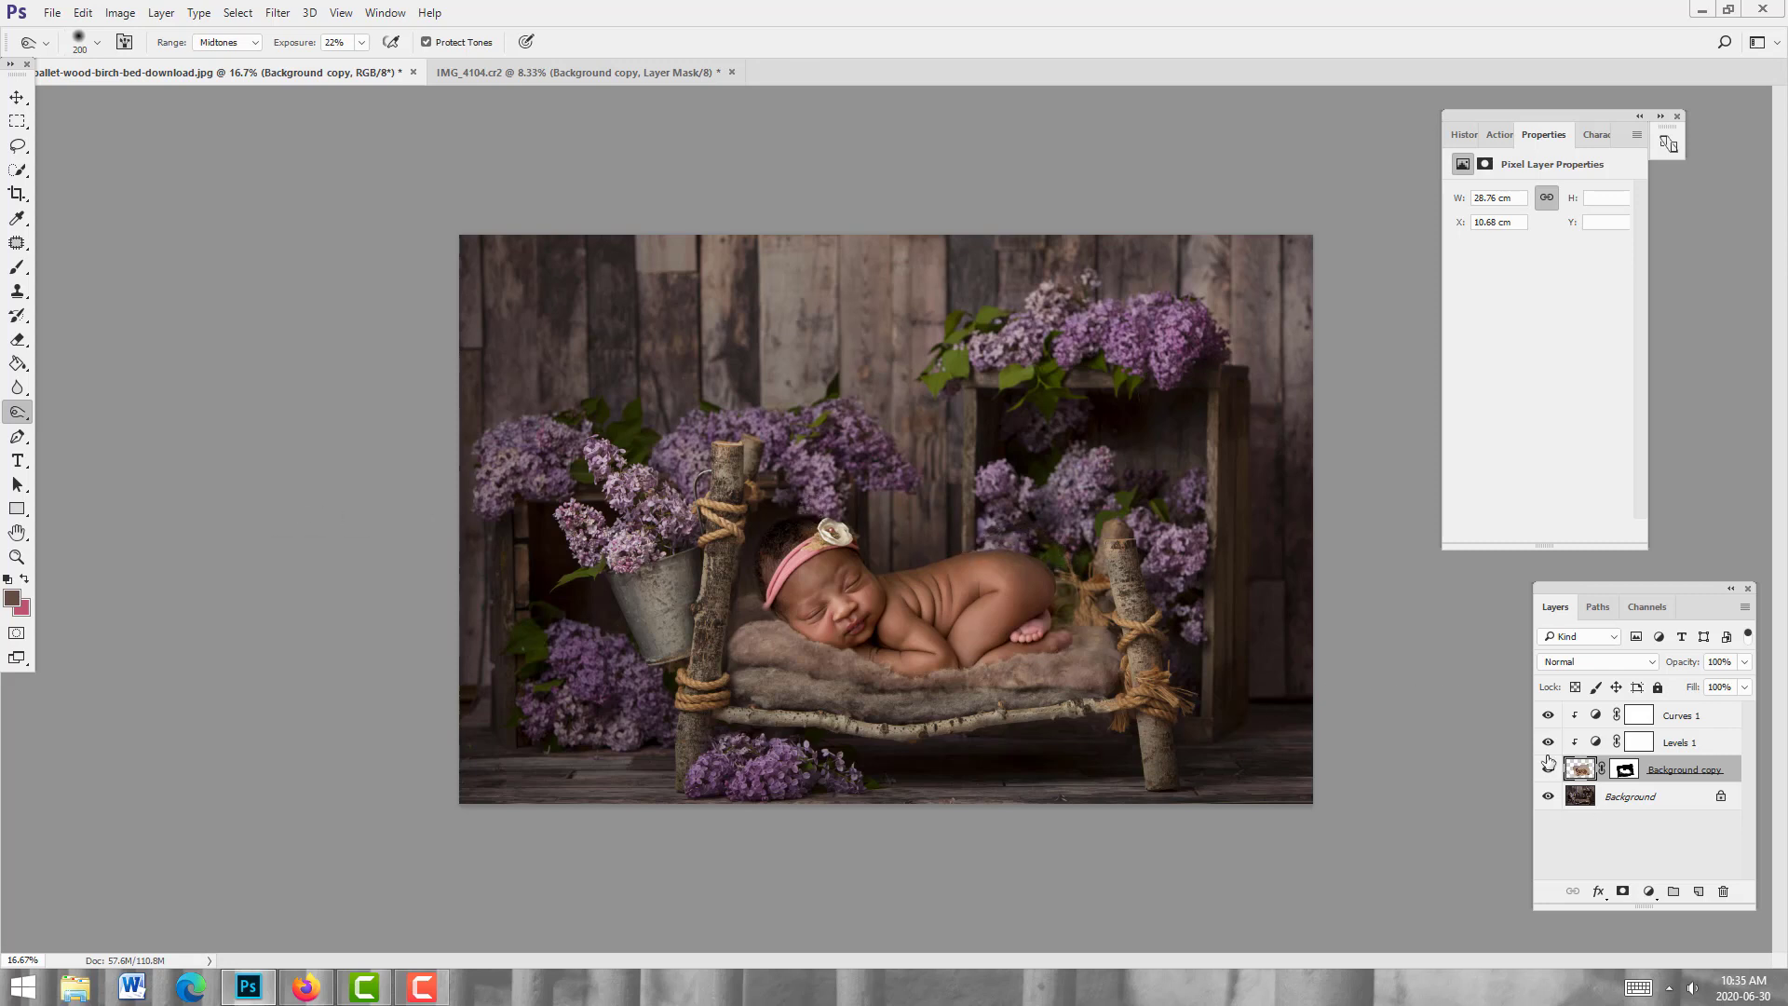
click(1464, 134)
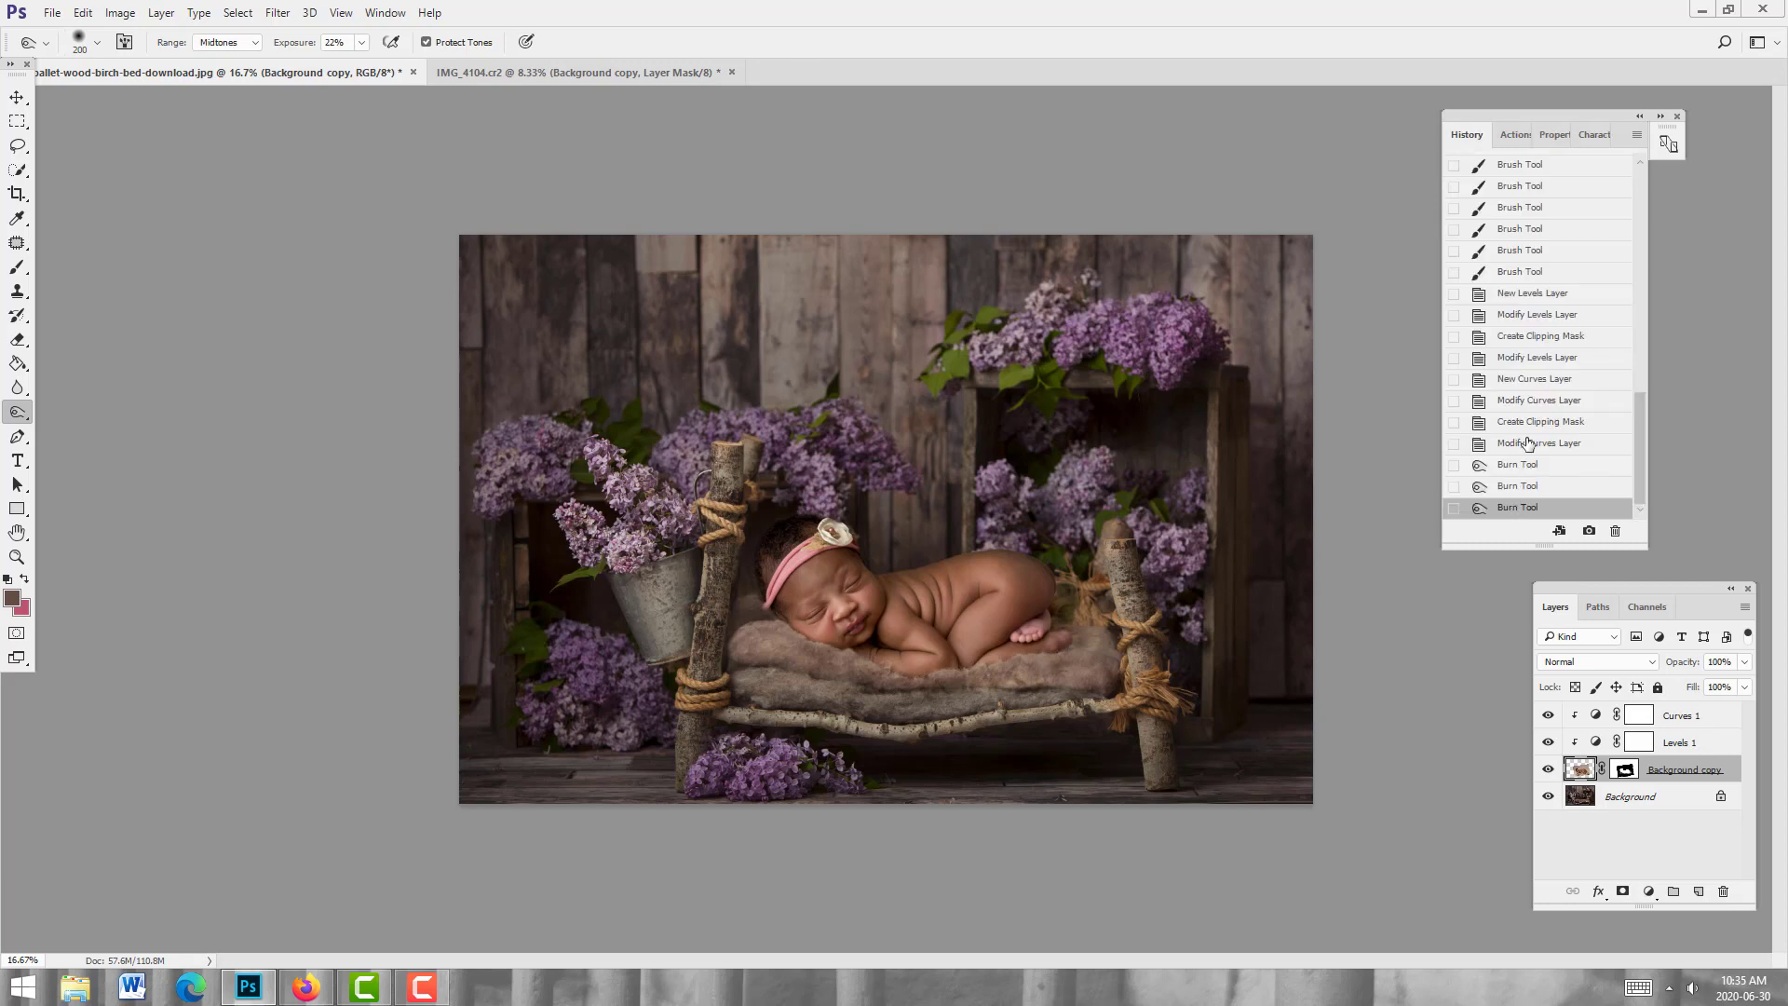
click(1527, 444)
click(1517, 510)
Step: Clone lilac blossoms over the cream flower on the baby's headband, sampling Current & Below on the baby layer
click(17, 557)
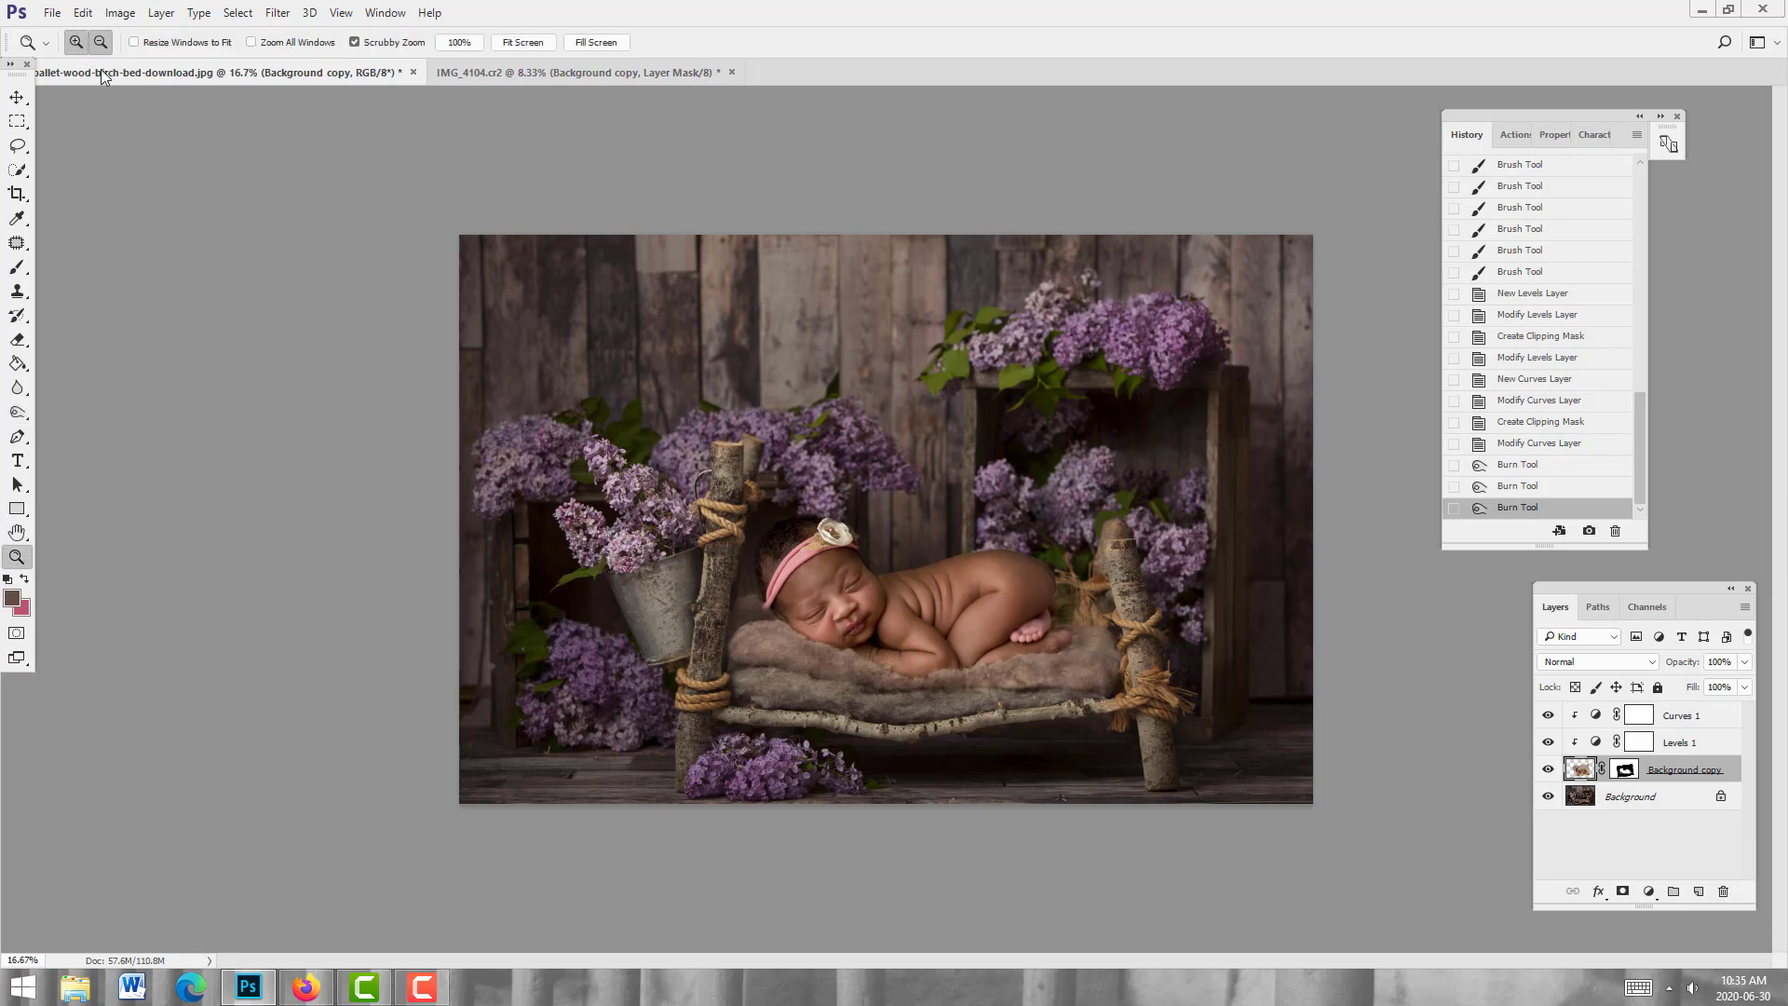
click(950, 598)
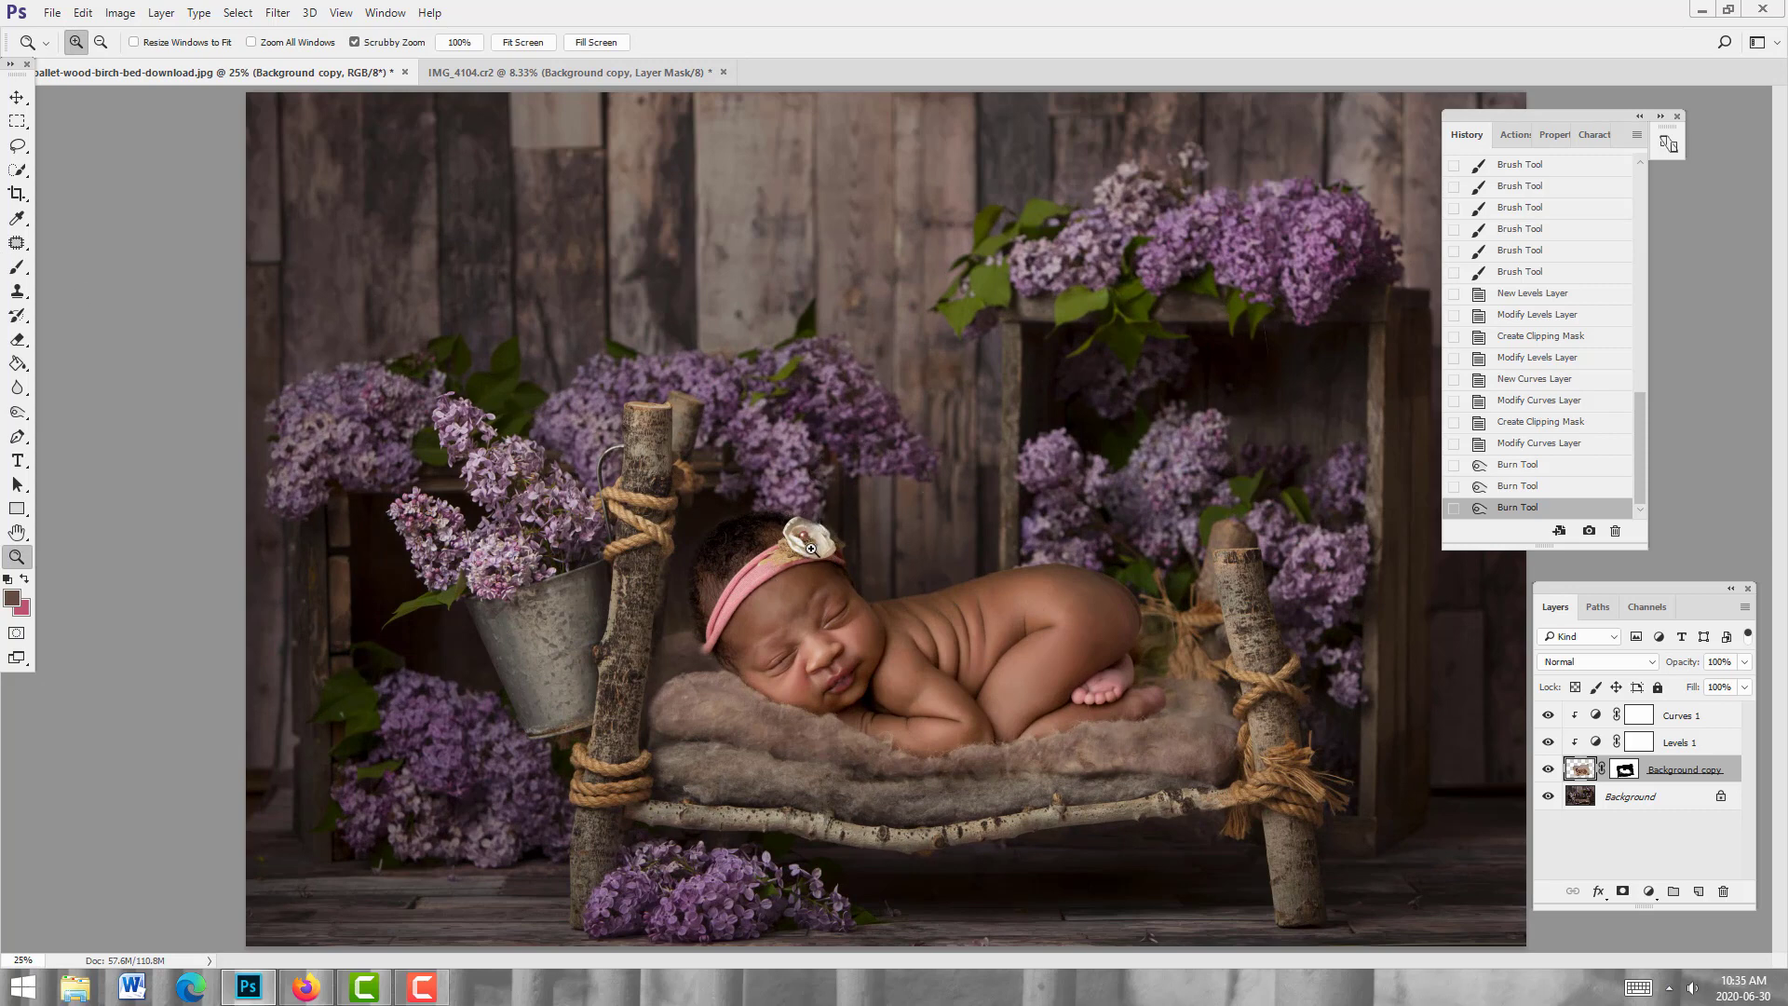
drag(853, 587, 803, 586)
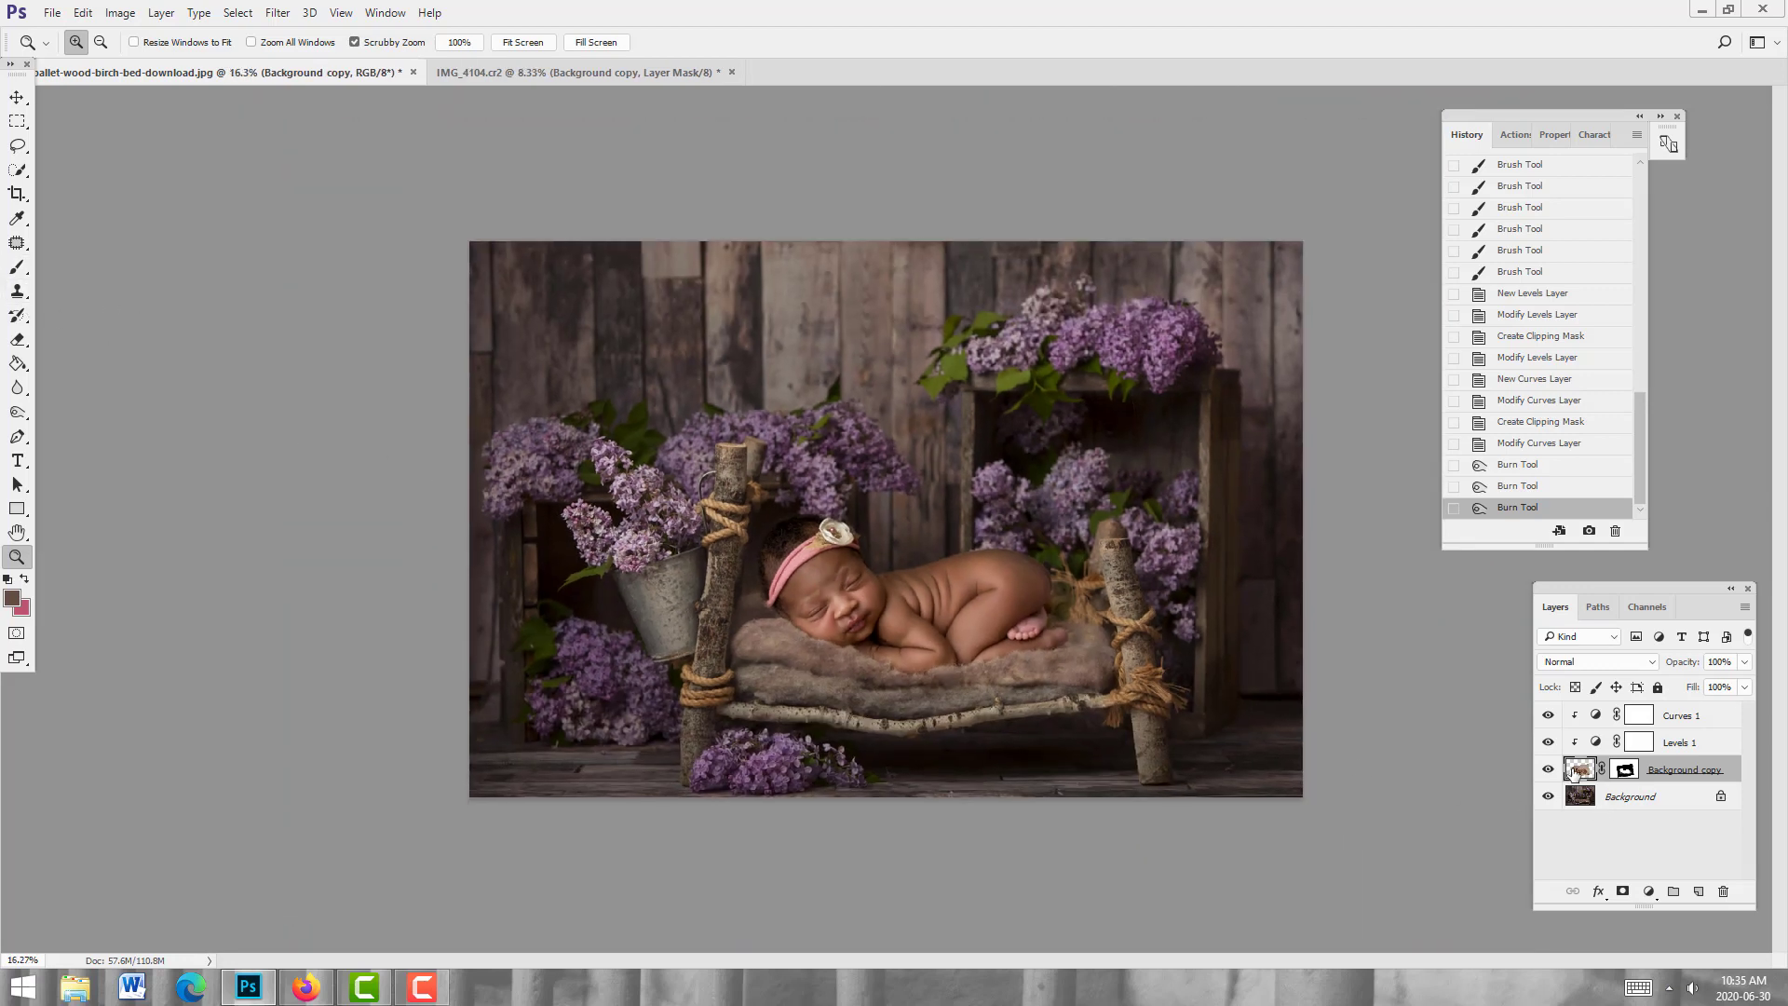
click(16, 291)
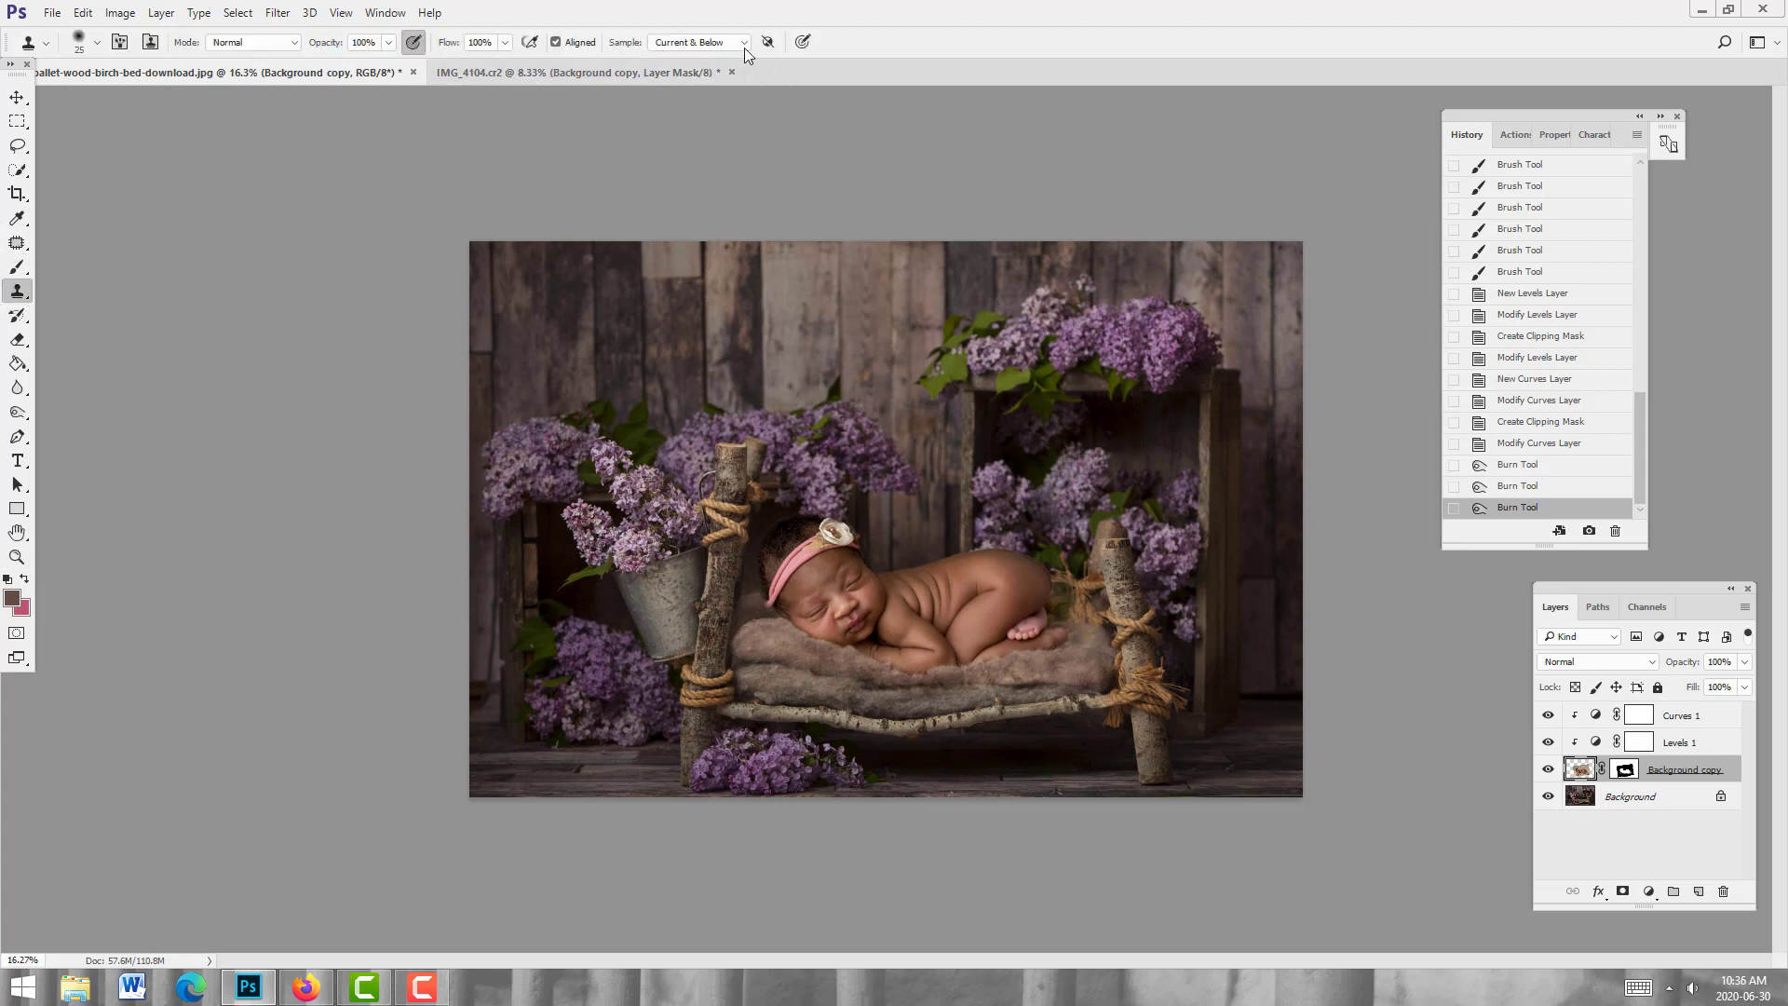
click(17, 556)
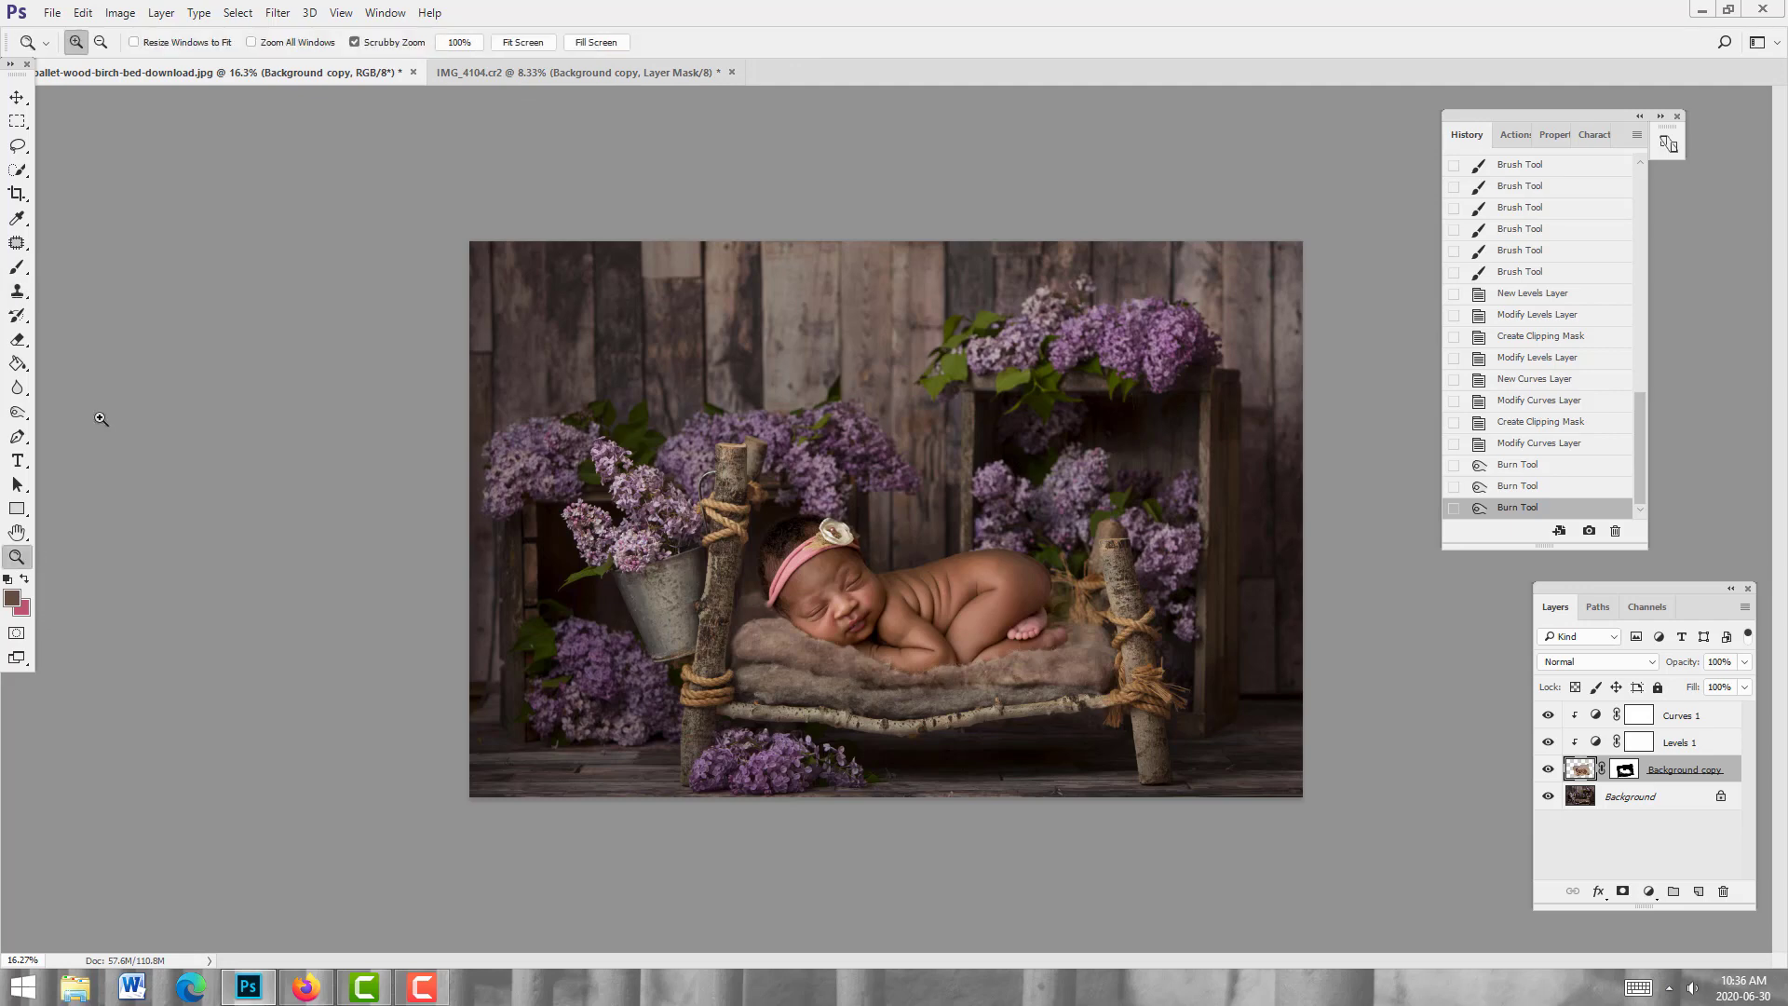
click(1220, 628)
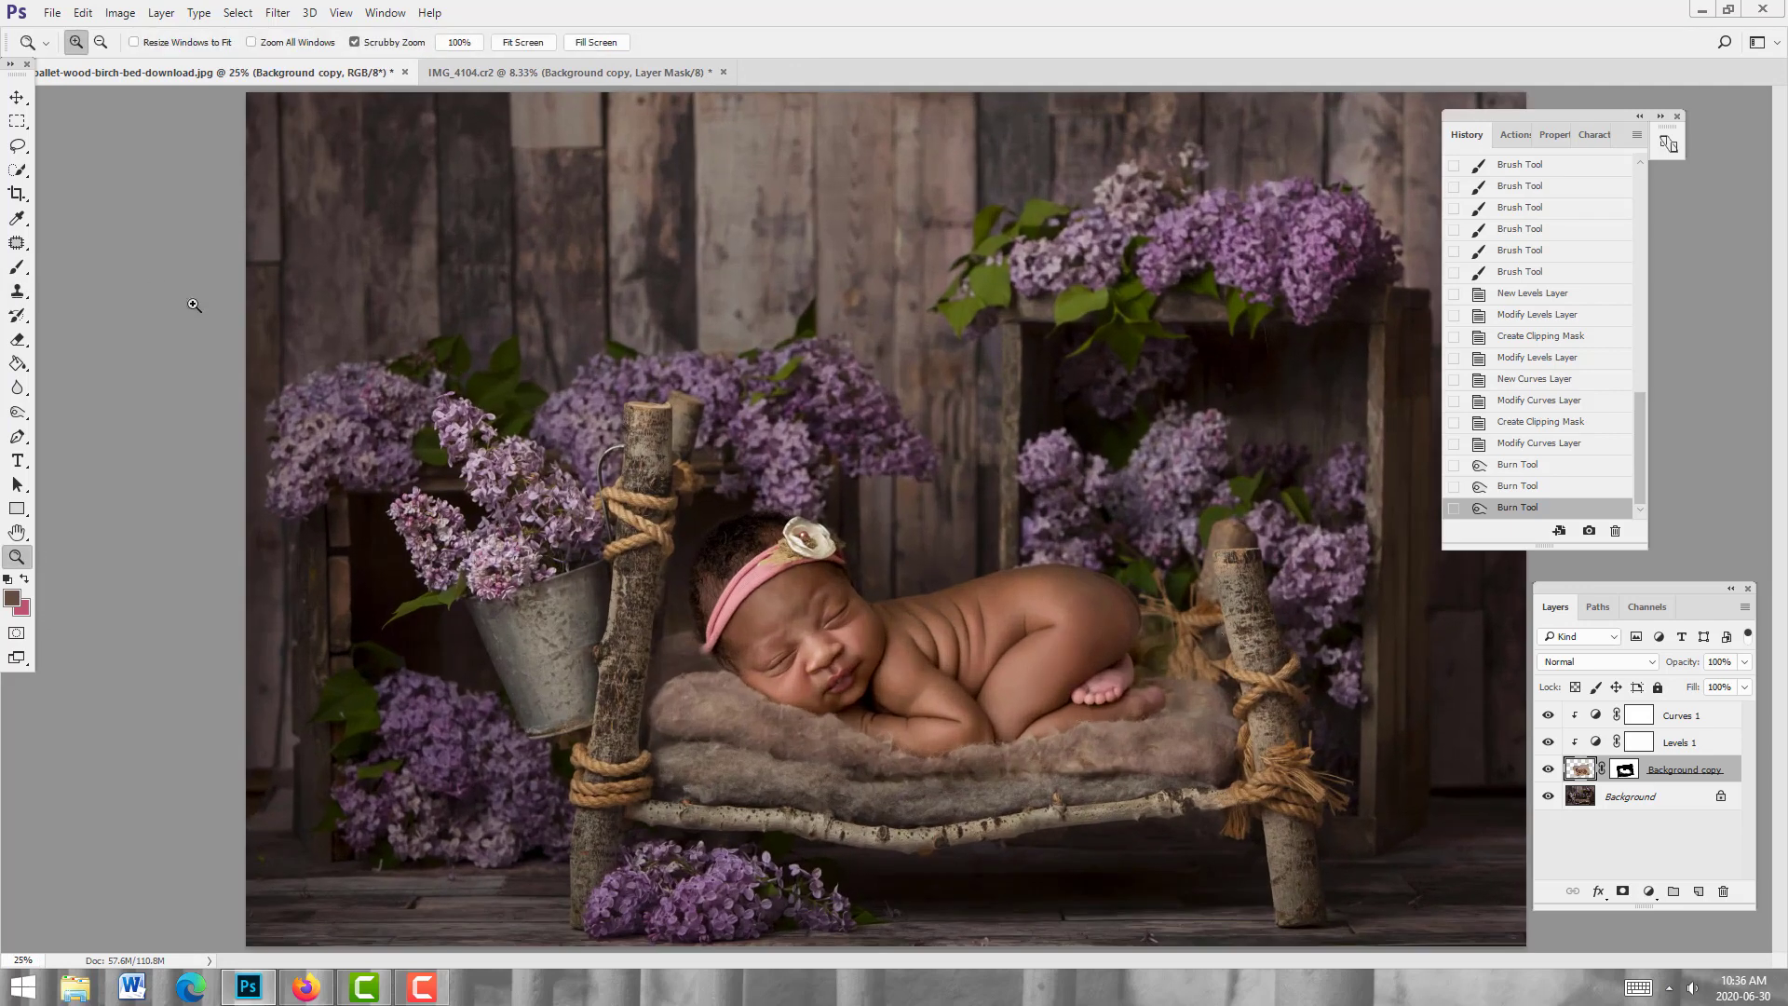
click(17, 290)
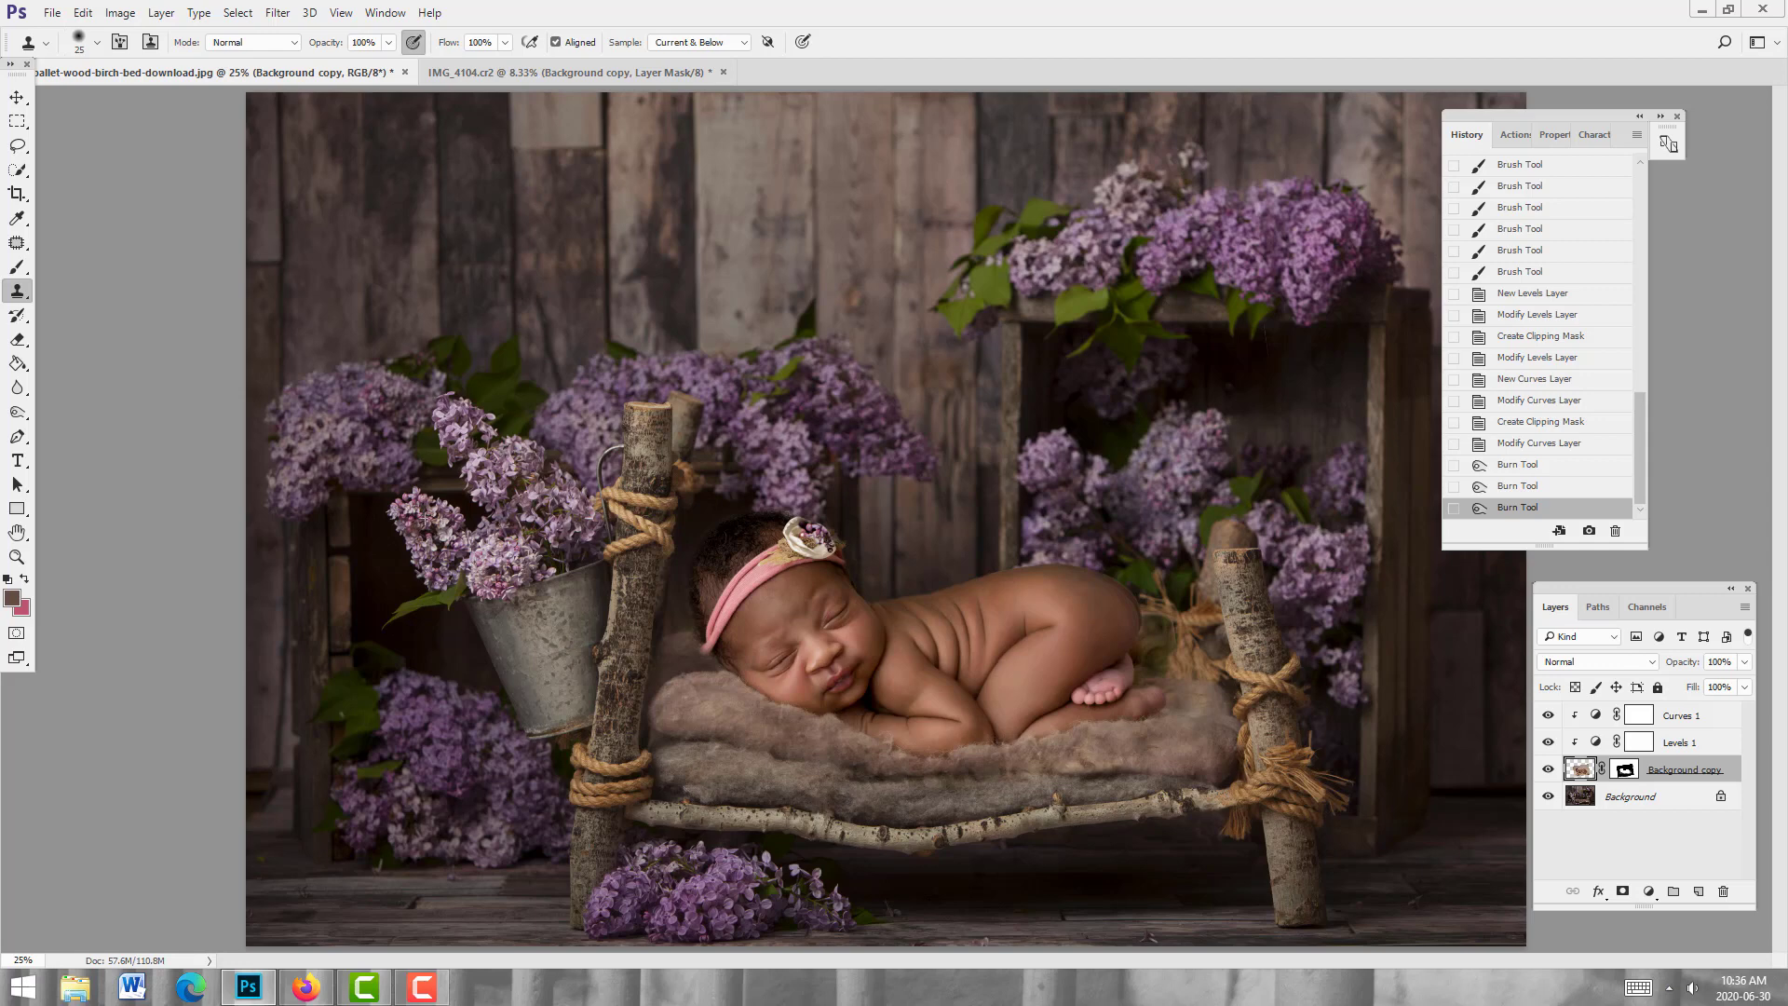
drag(831, 549, 812, 543)
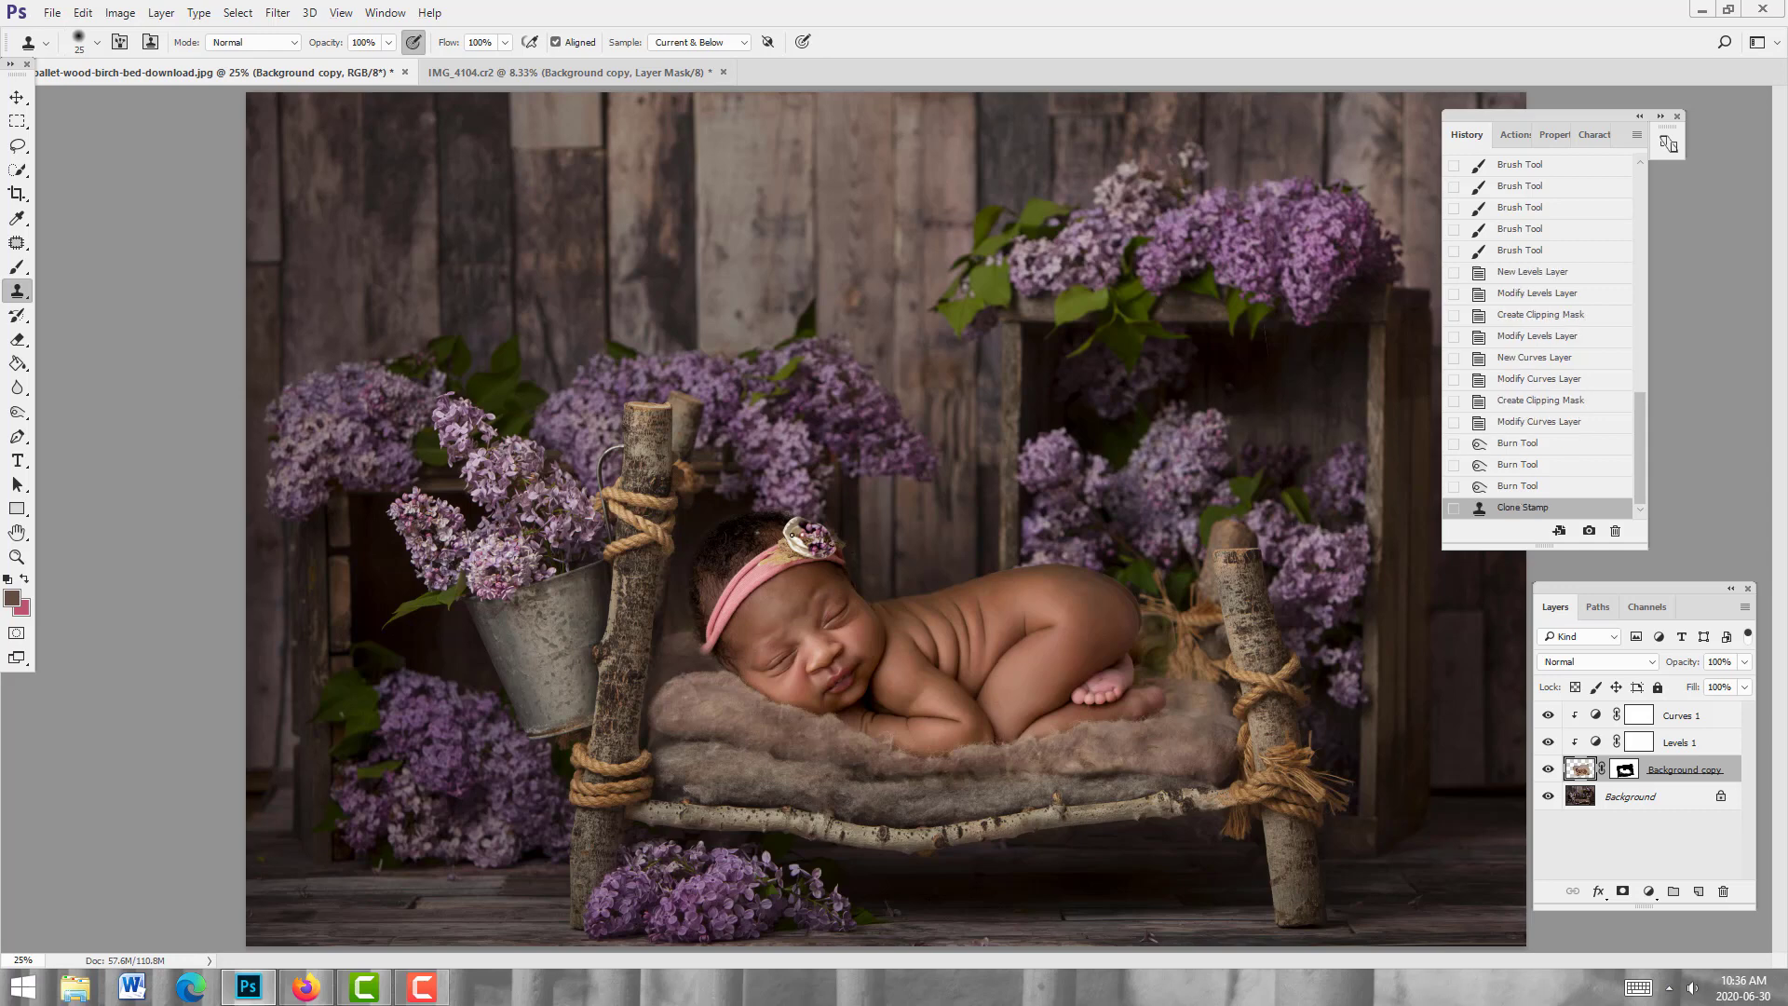
drag(805, 548, 797, 531)
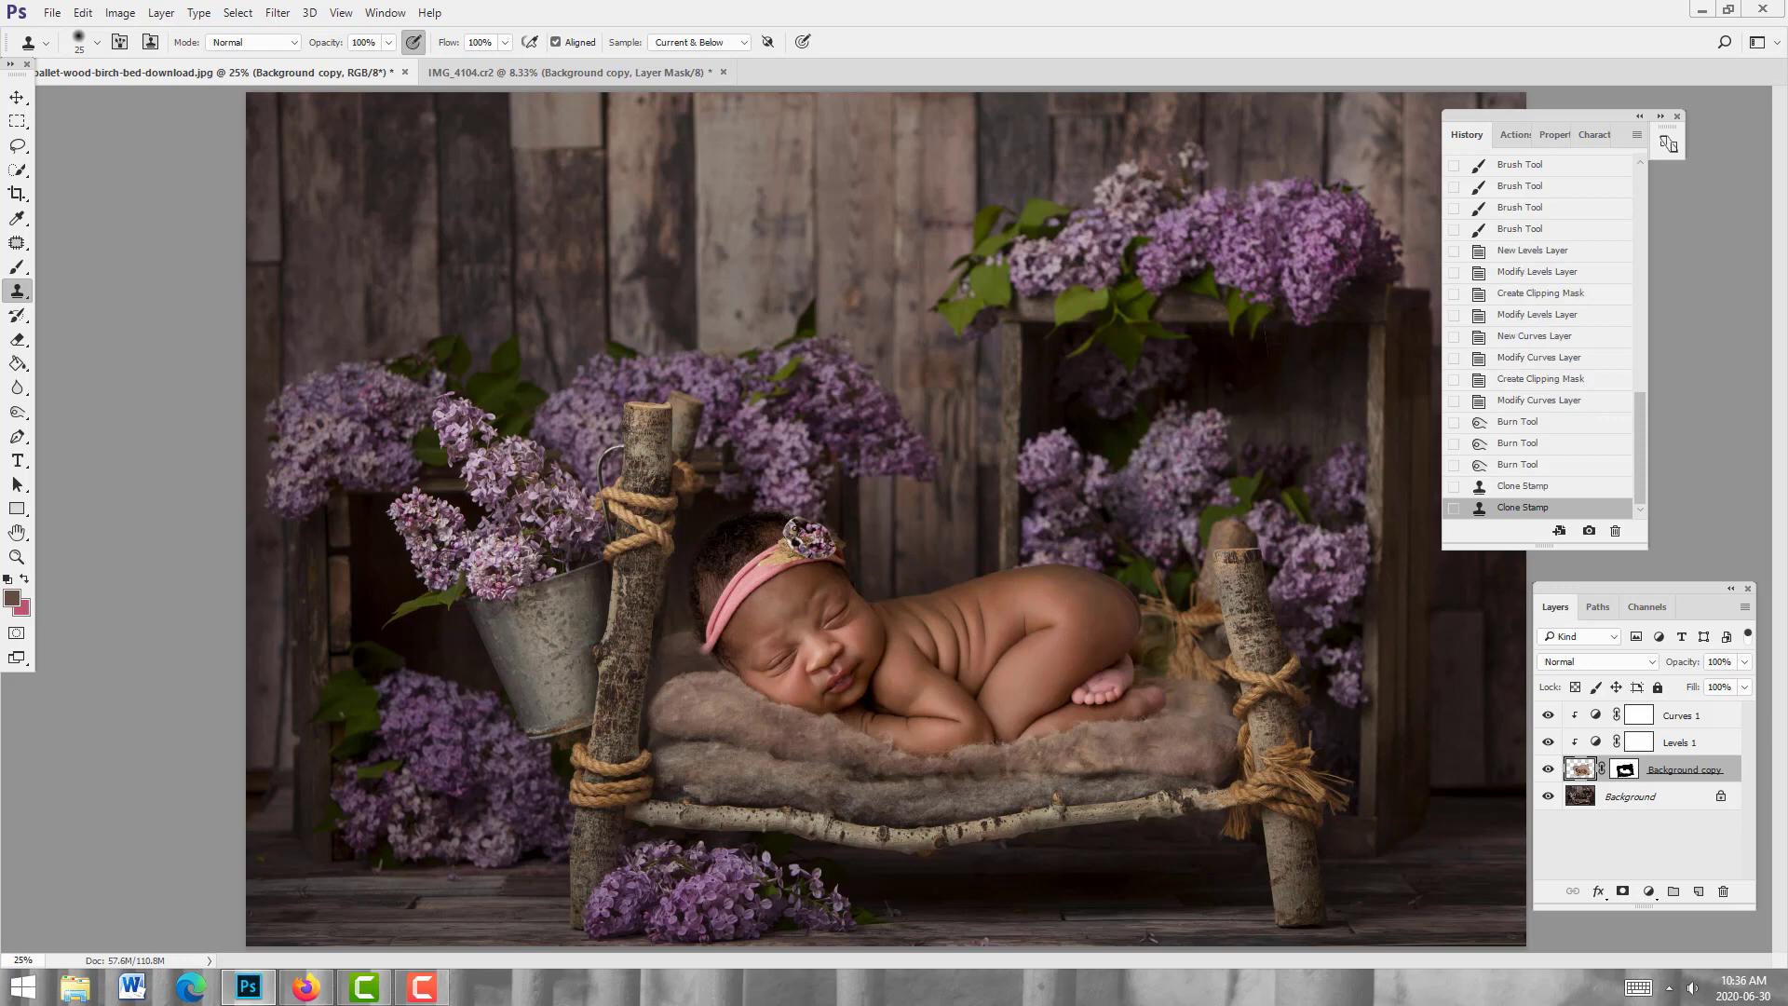
Step: Resample the backdrop's lilacs and clone them over the rest of the headband flower and its edges
alt+click(500, 578)
drag(797, 526, 793, 519)
click(802, 541)
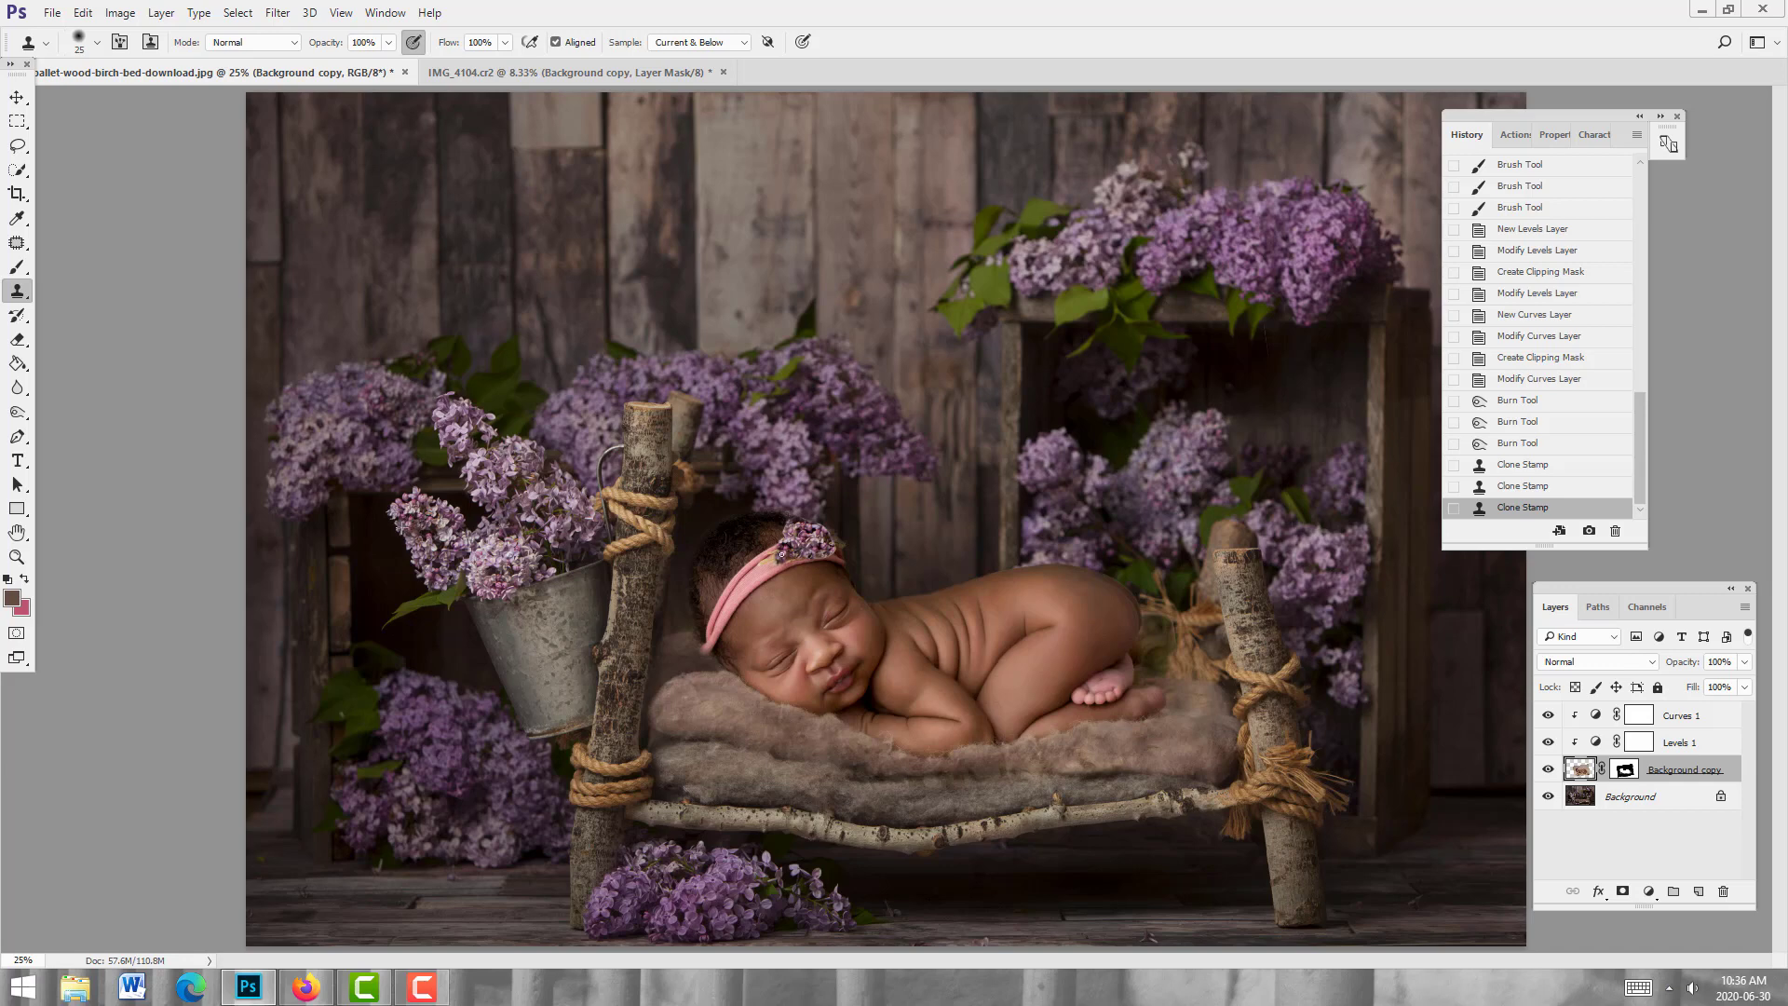
click(382, 533)
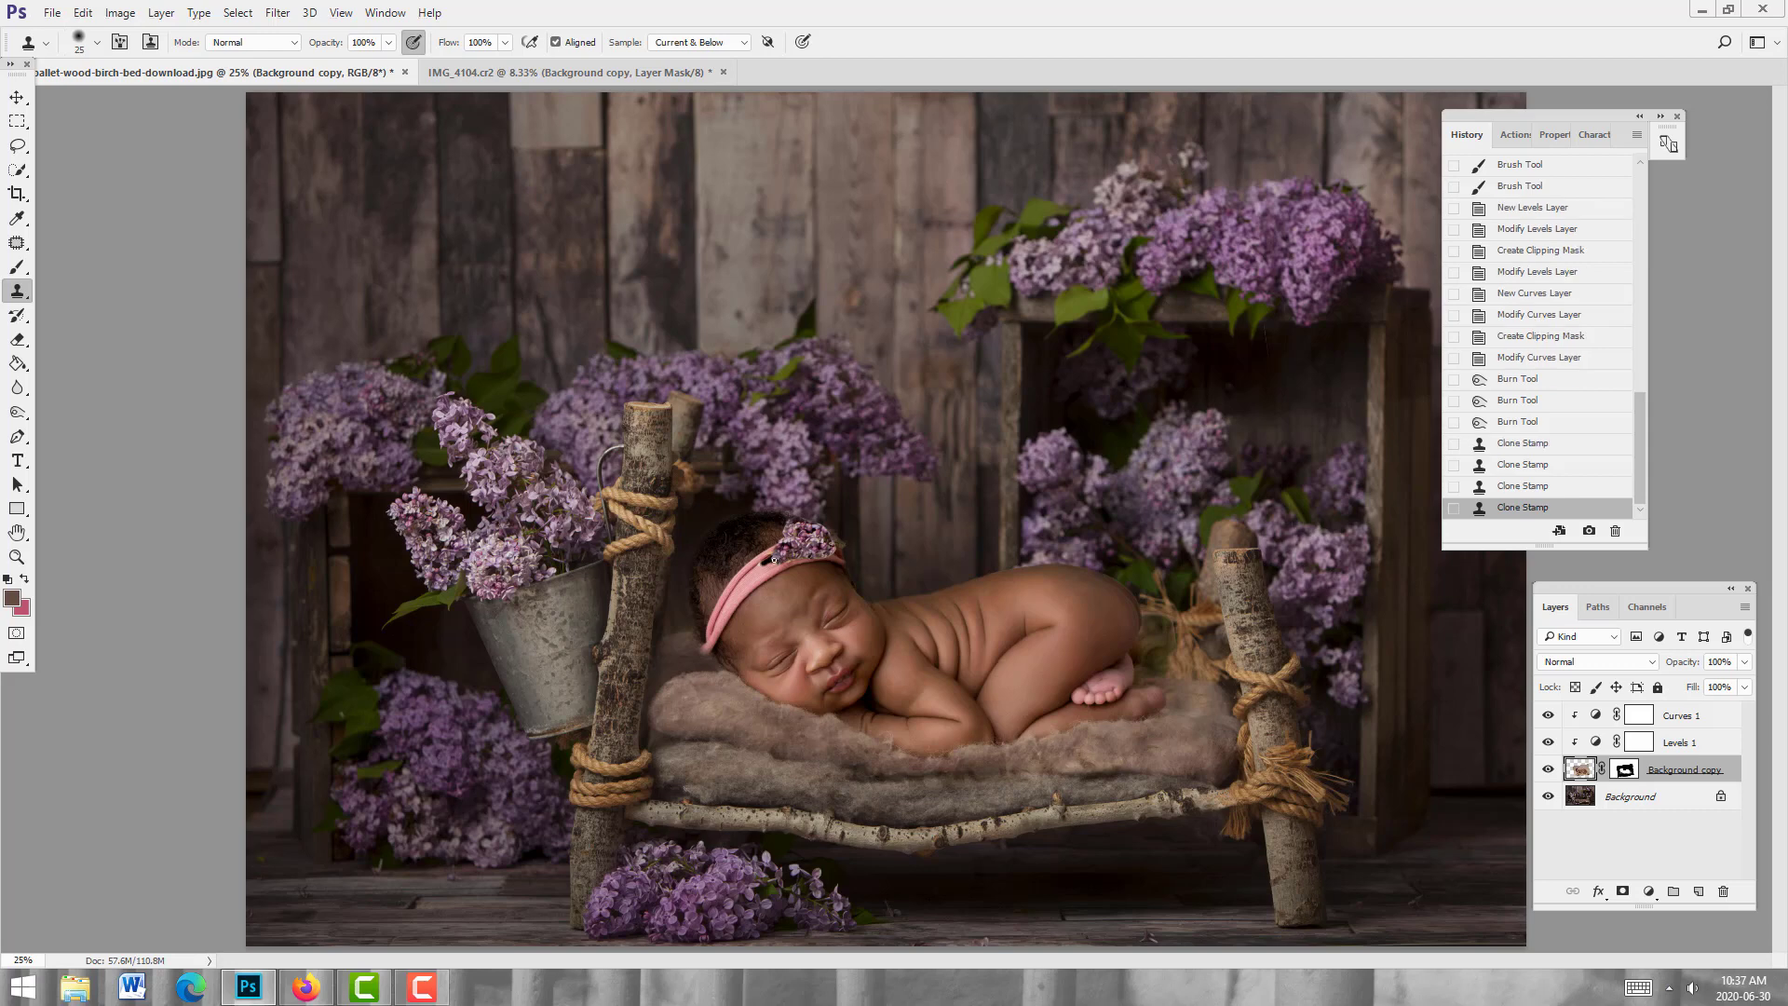
drag(771, 561, 767, 561)
click(827, 537)
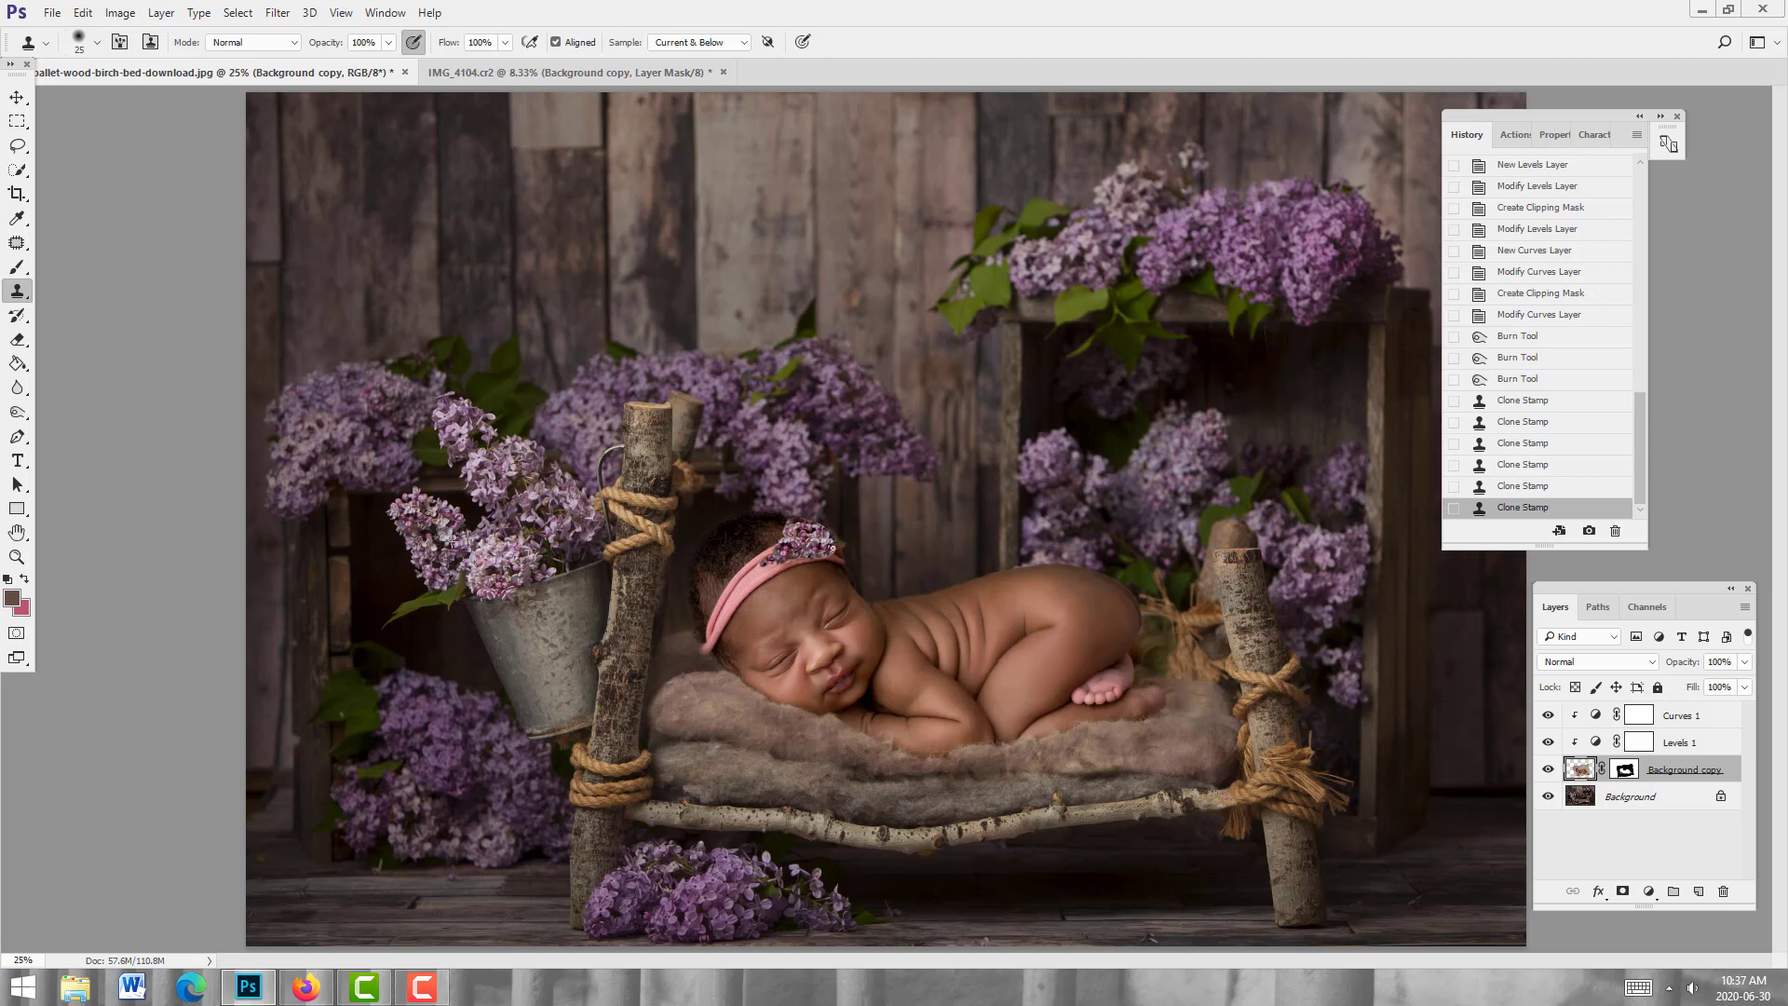
drag(832, 538, 810, 524)
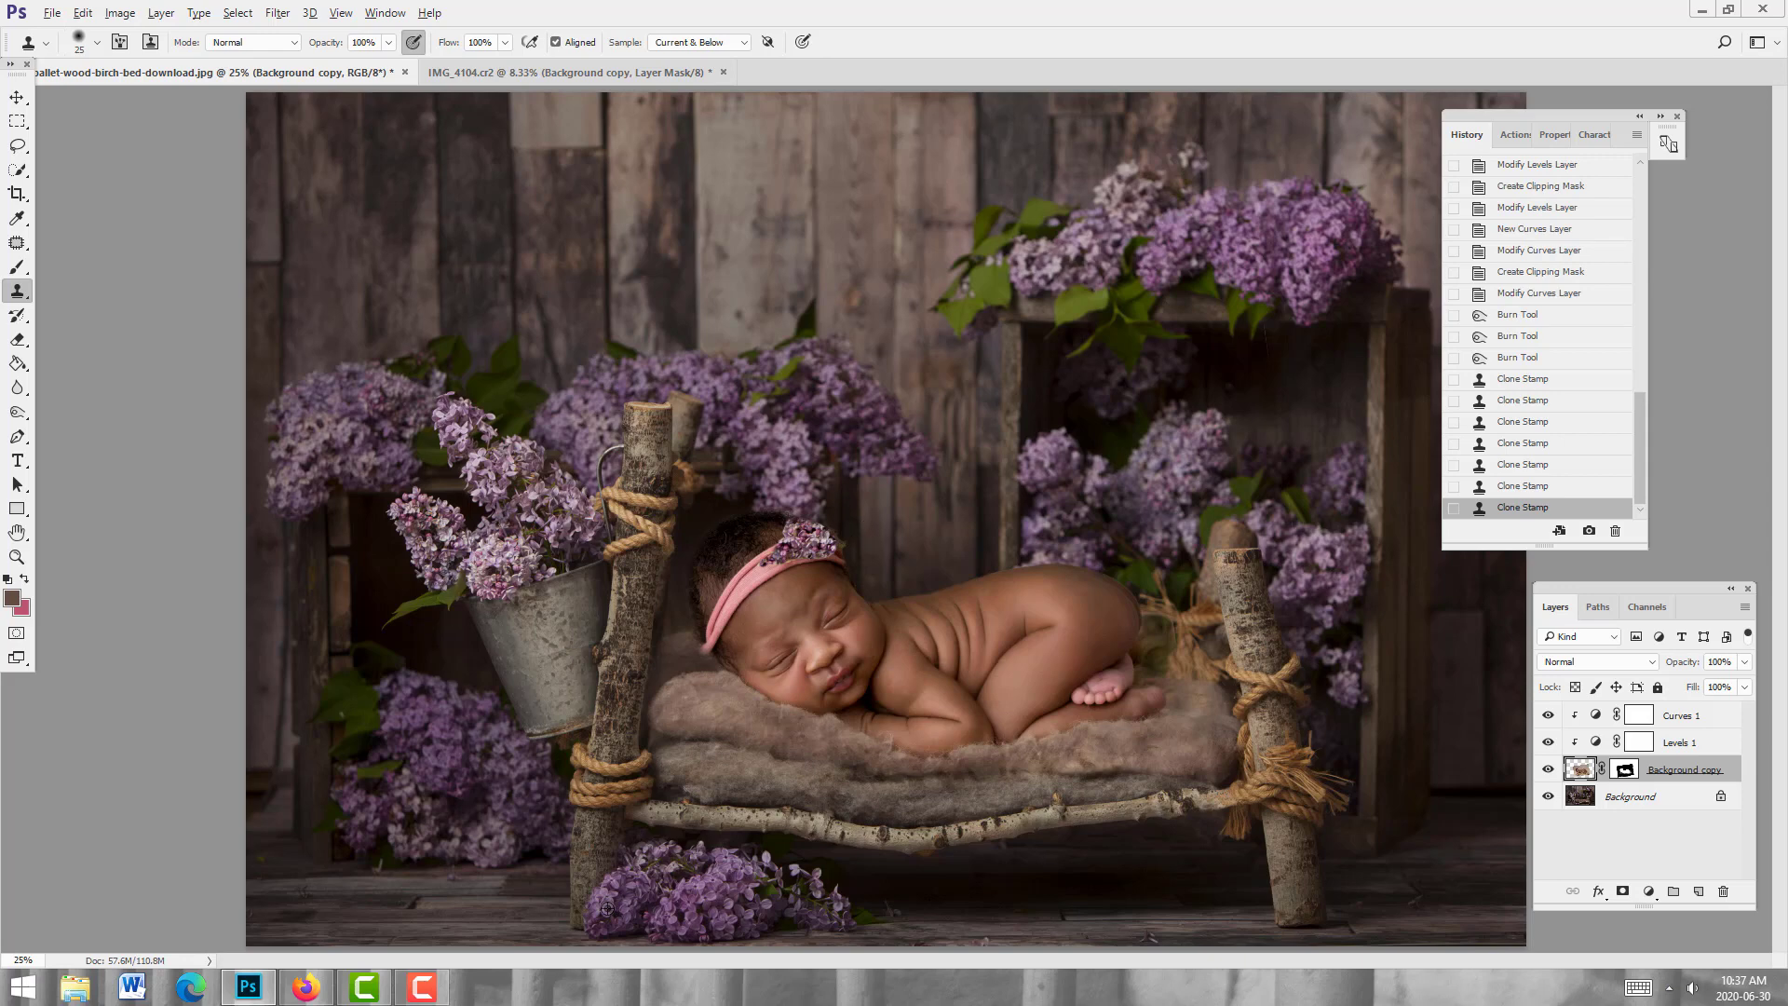
click(837, 551)
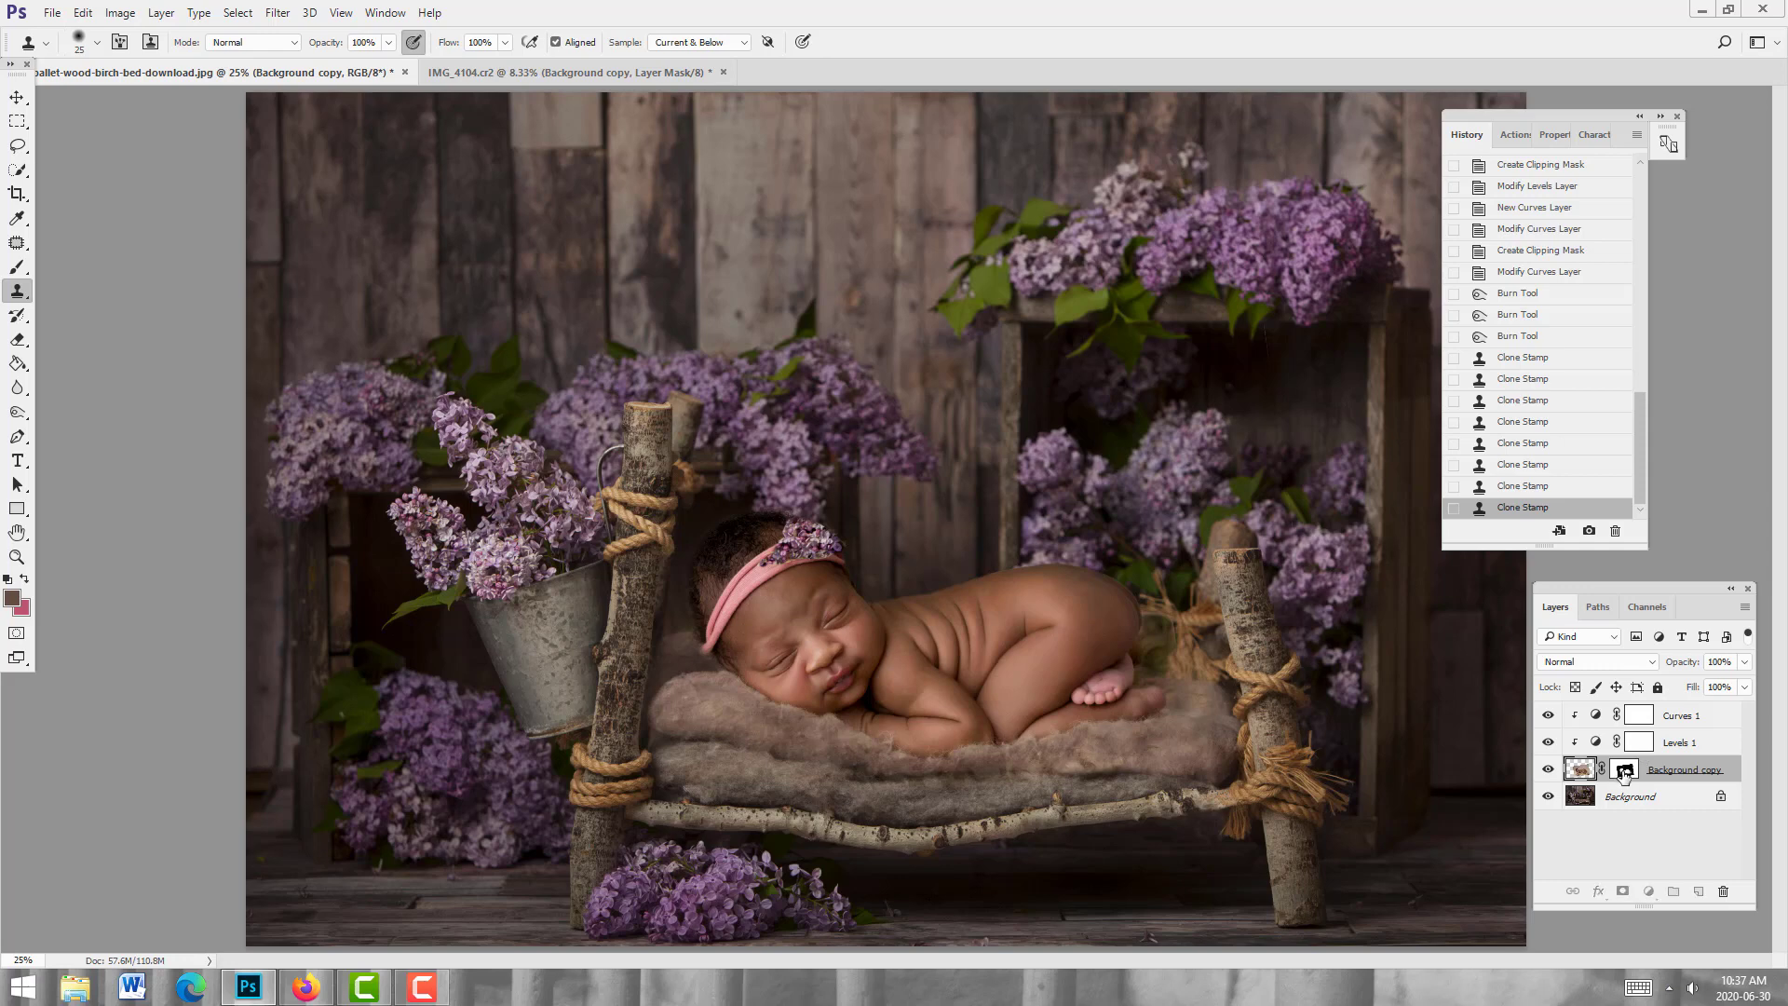
Step: Target the baby layer's mask with a black Brush at 100% opacity and undo a trial stroke over the face
click(1623, 771)
click(24, 579)
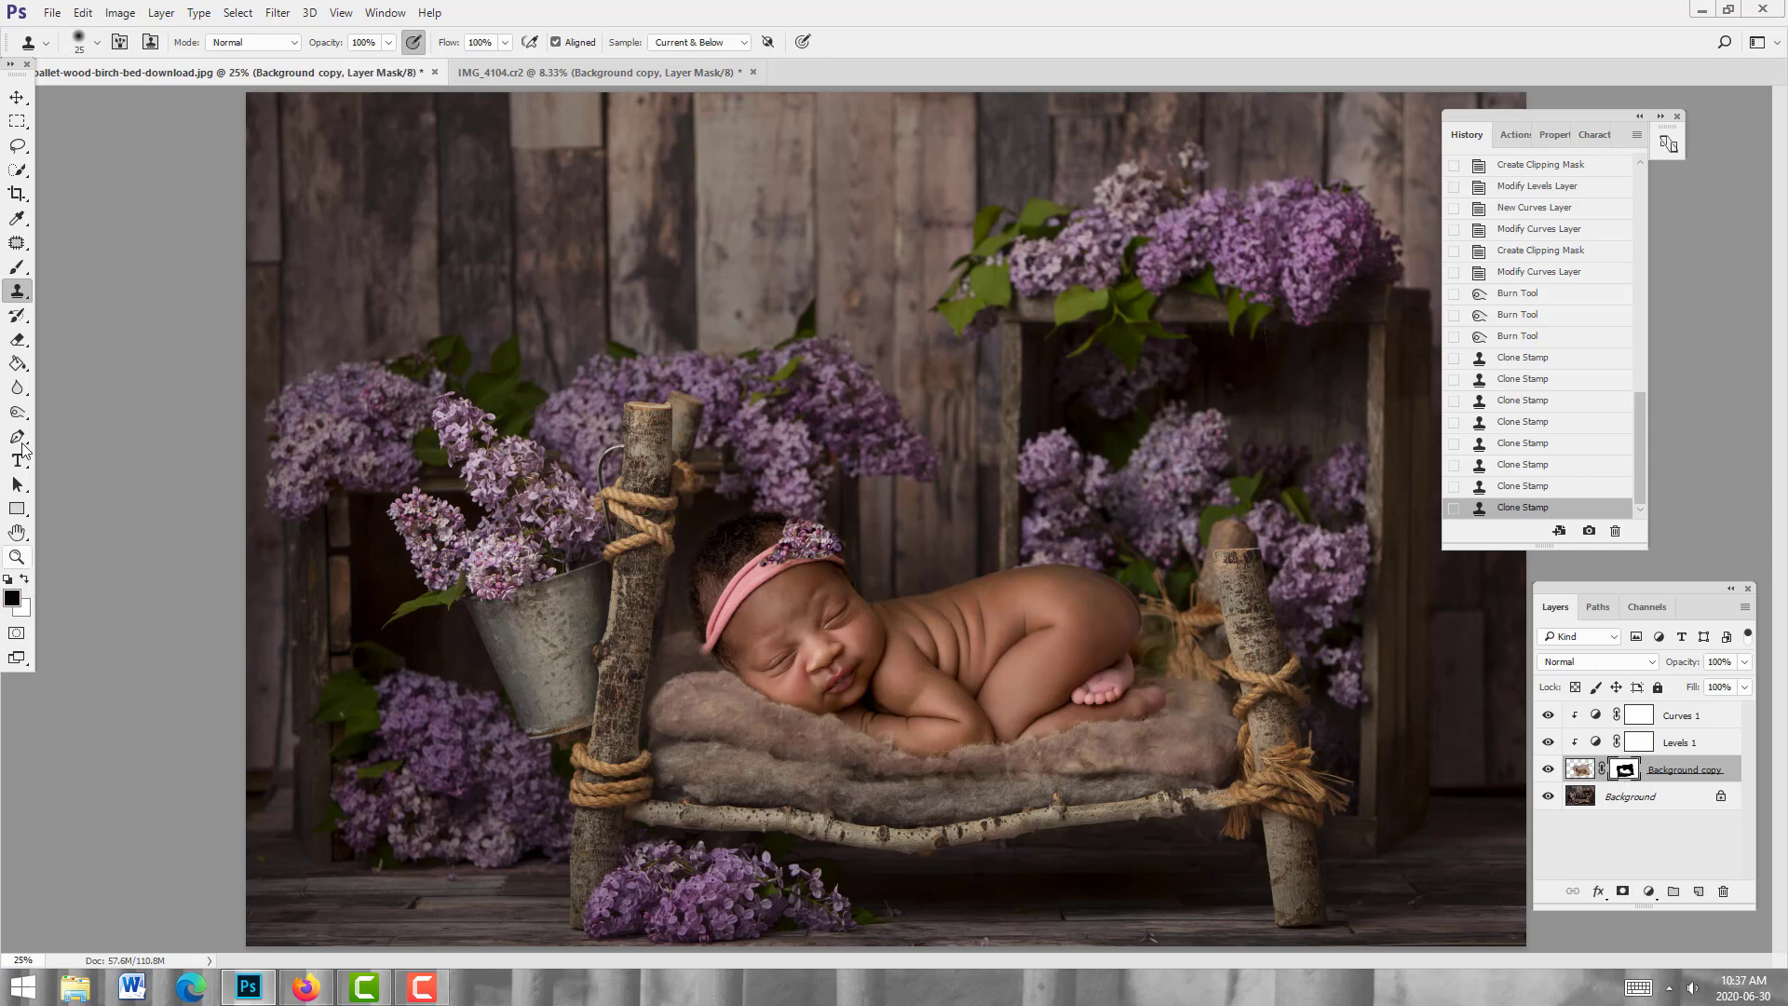
click(16, 267)
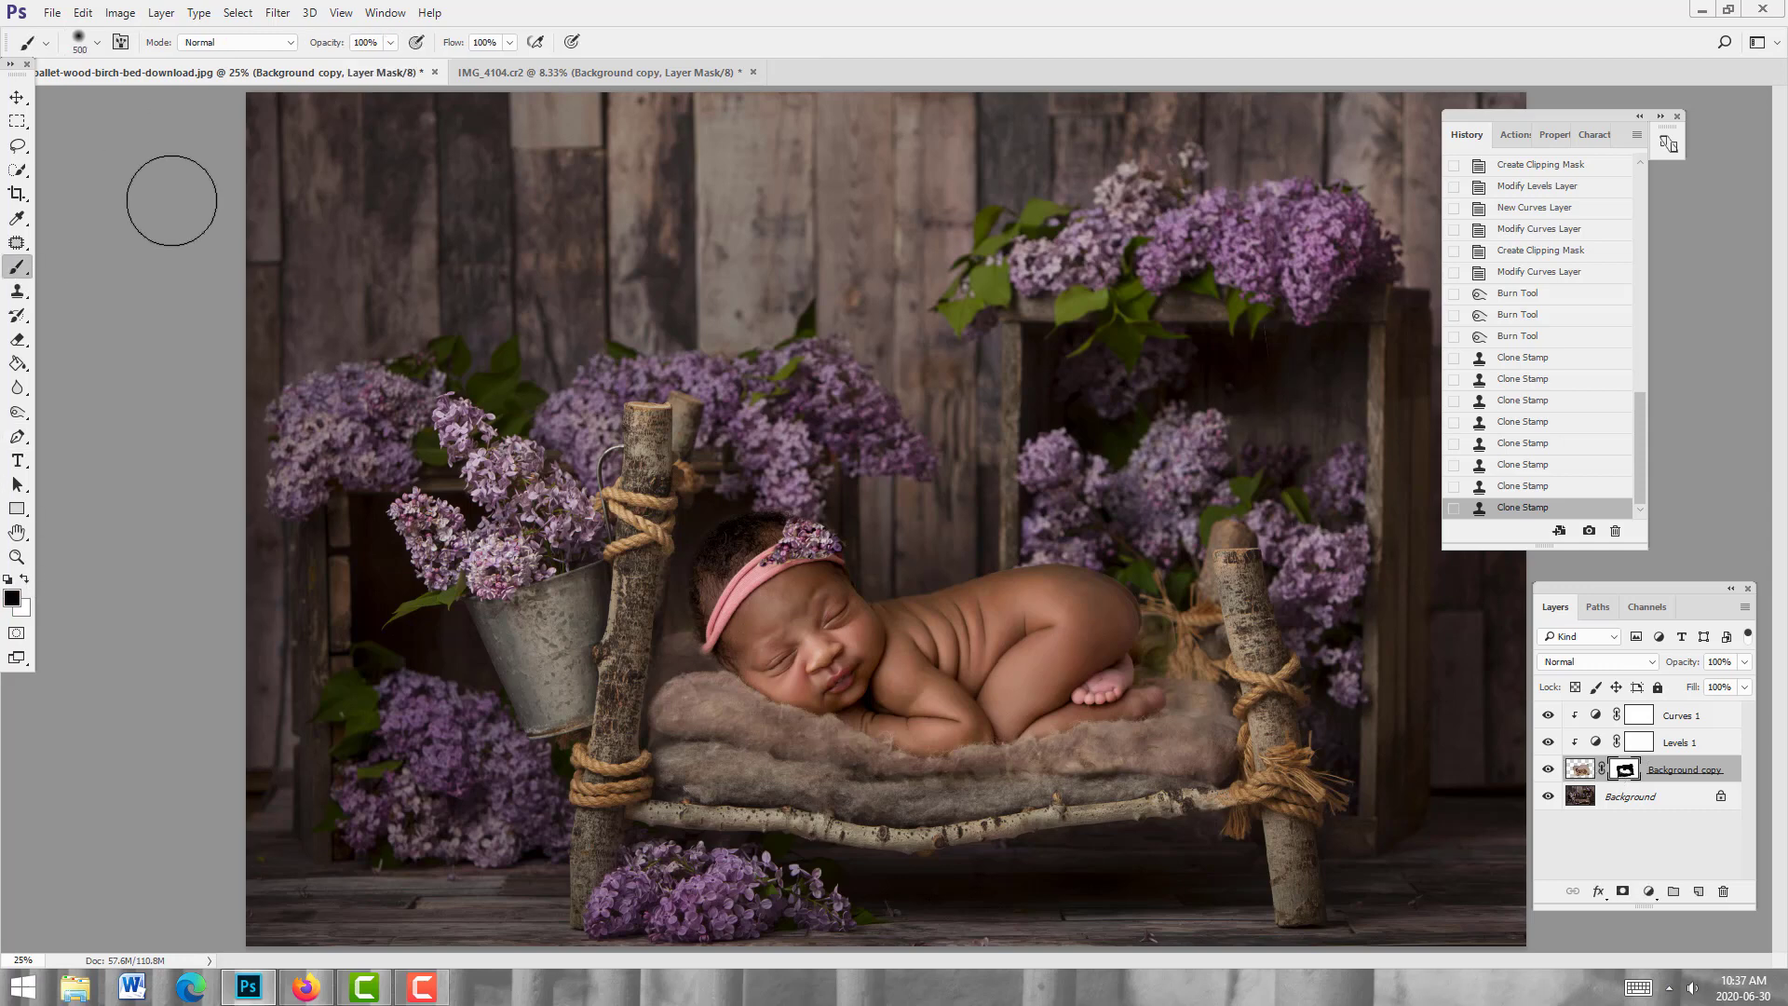
click(390, 43)
click(390, 43)
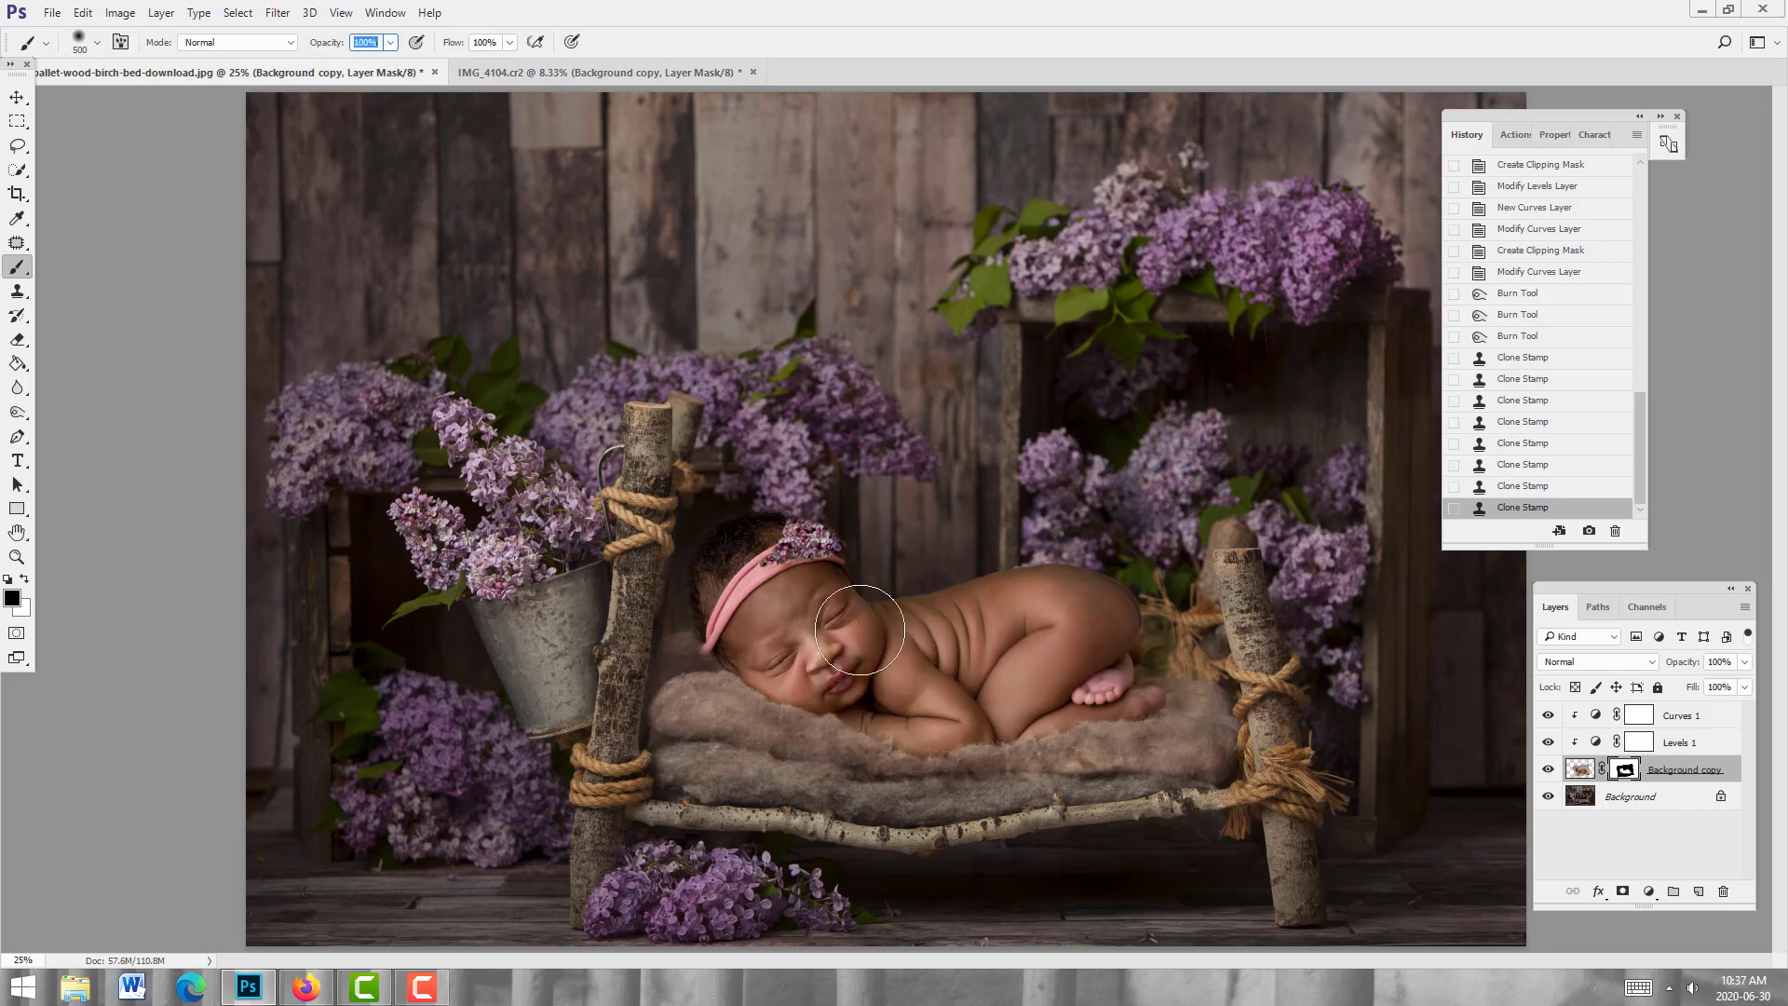
click(765, 634)
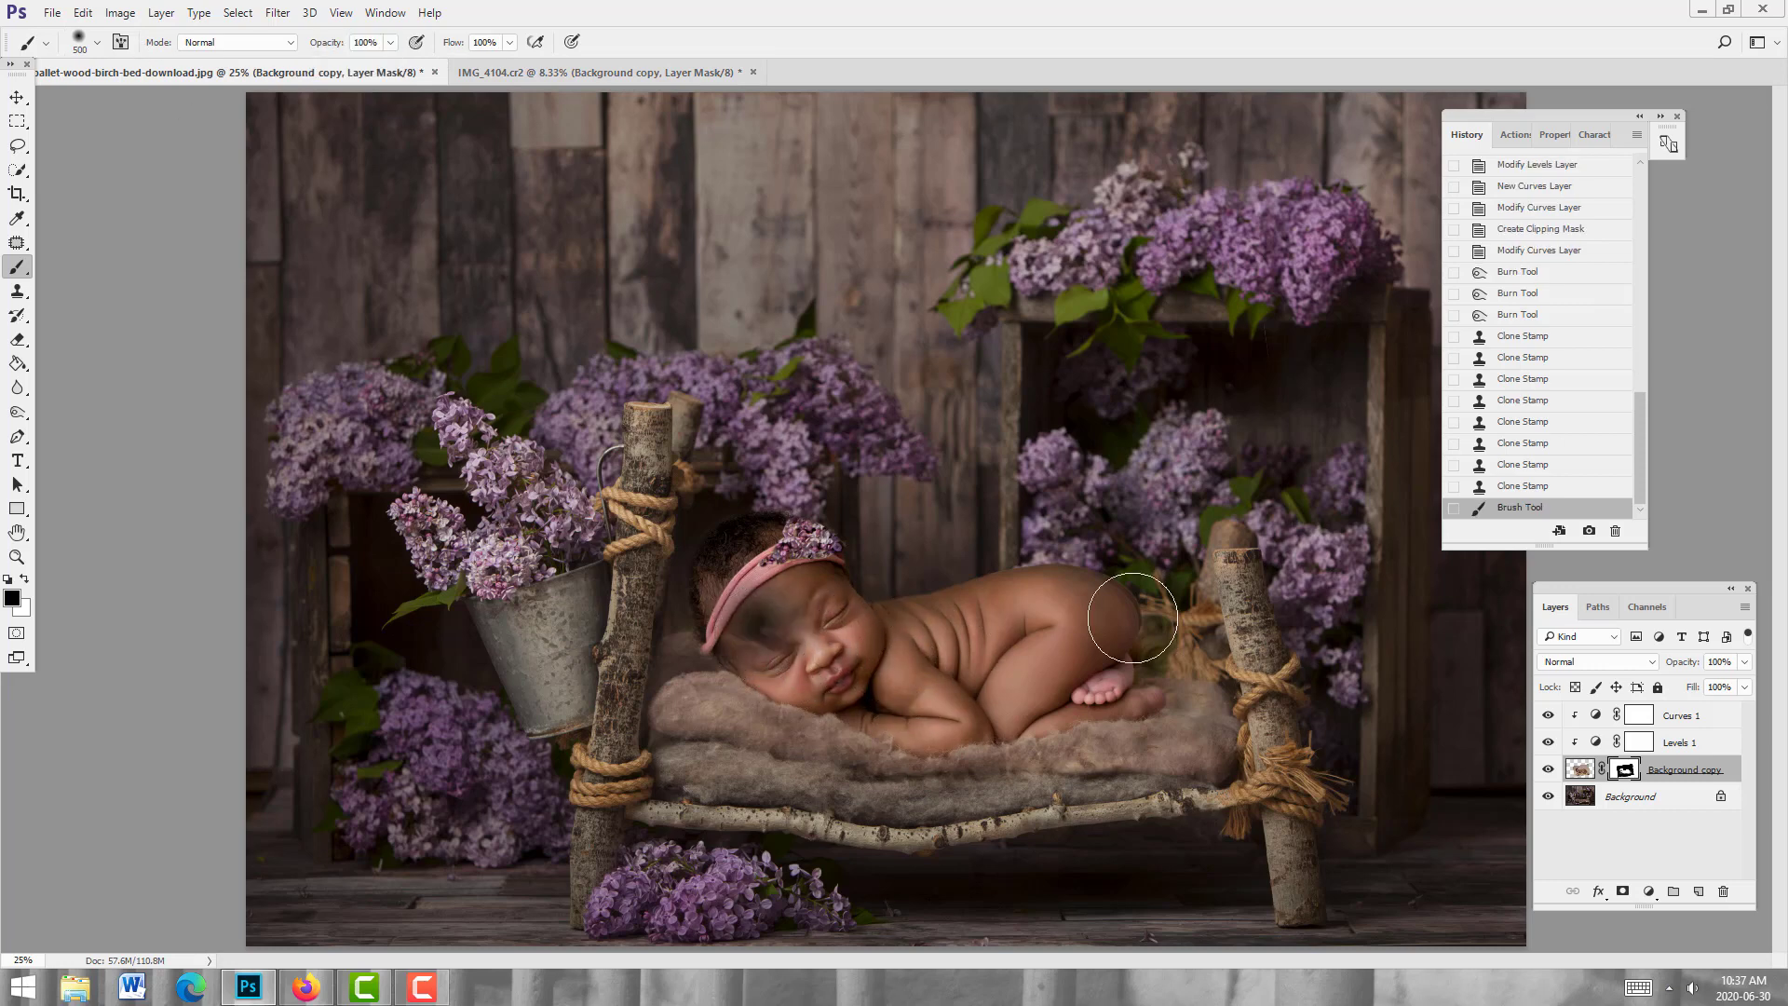
click(1501, 491)
Step: Reduce the brush size to about 45 and paint black on the baby layer's mask around the blanket edge behind the head
key([)
key([)
key([)
key([)
key([)
key([)
key([)
key([)
key([)
key([)
key([)
key([)
key([)
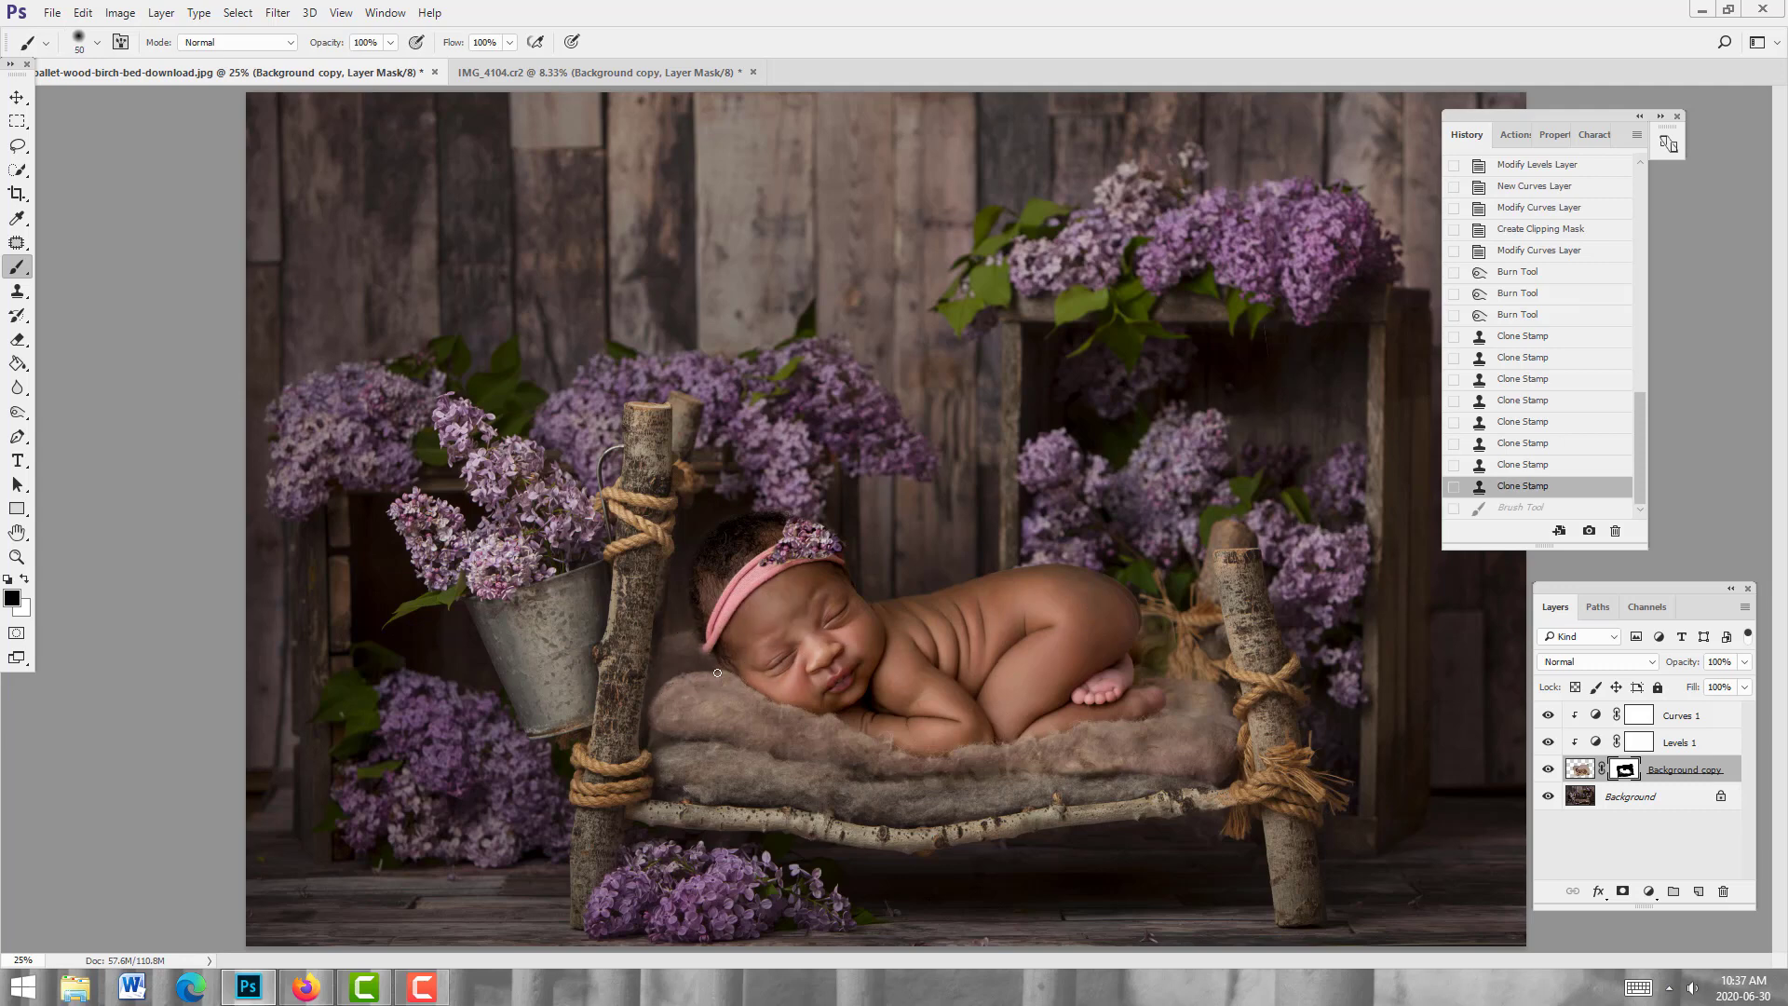
key(bracketleft)
click(704, 656)
click(697, 642)
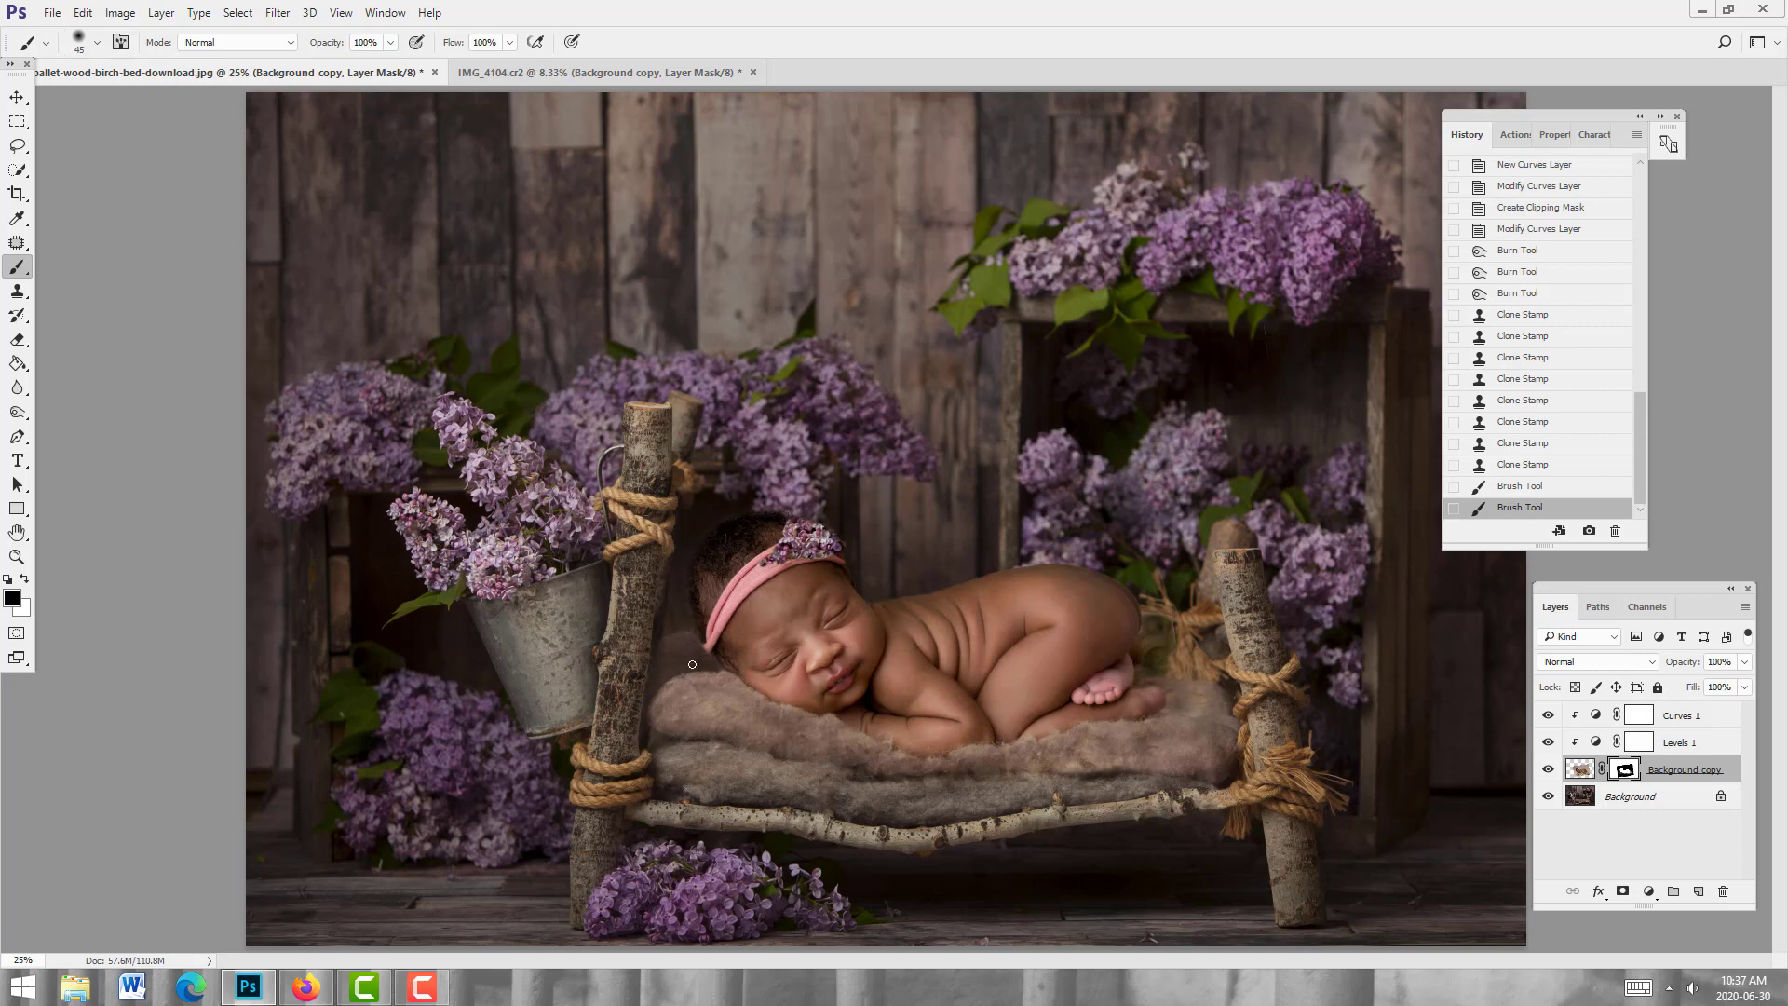
click(693, 665)
click(713, 669)
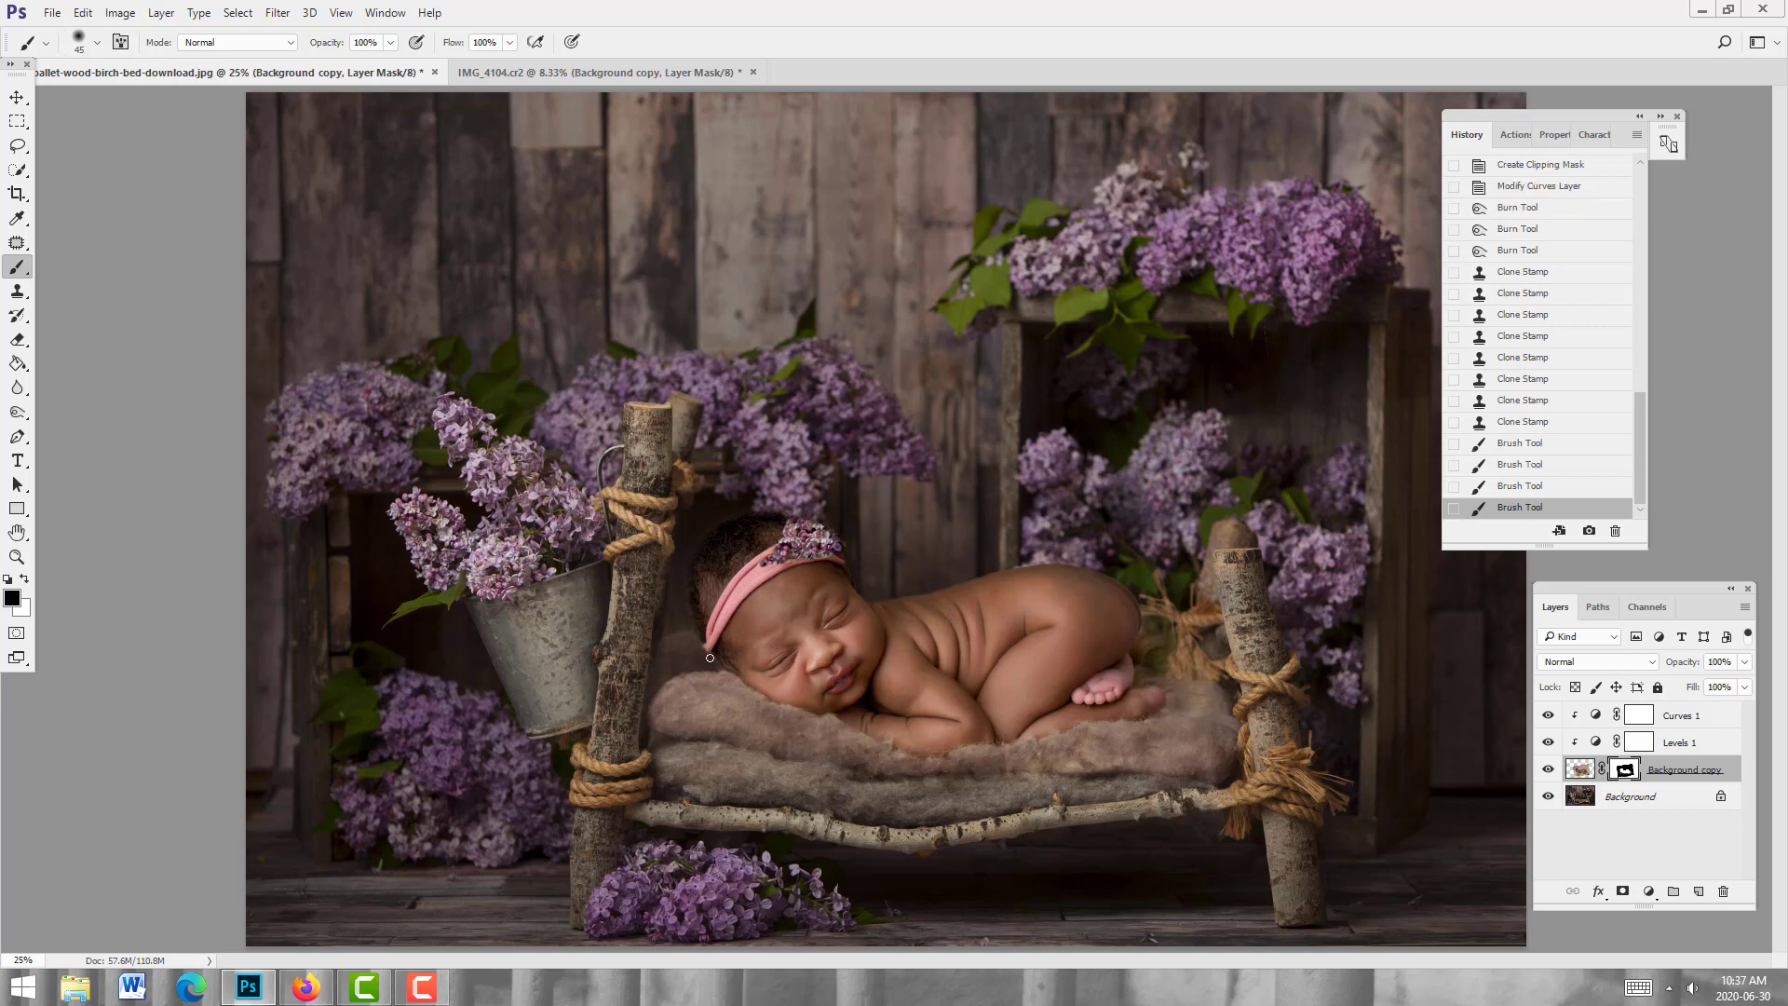
click(715, 664)
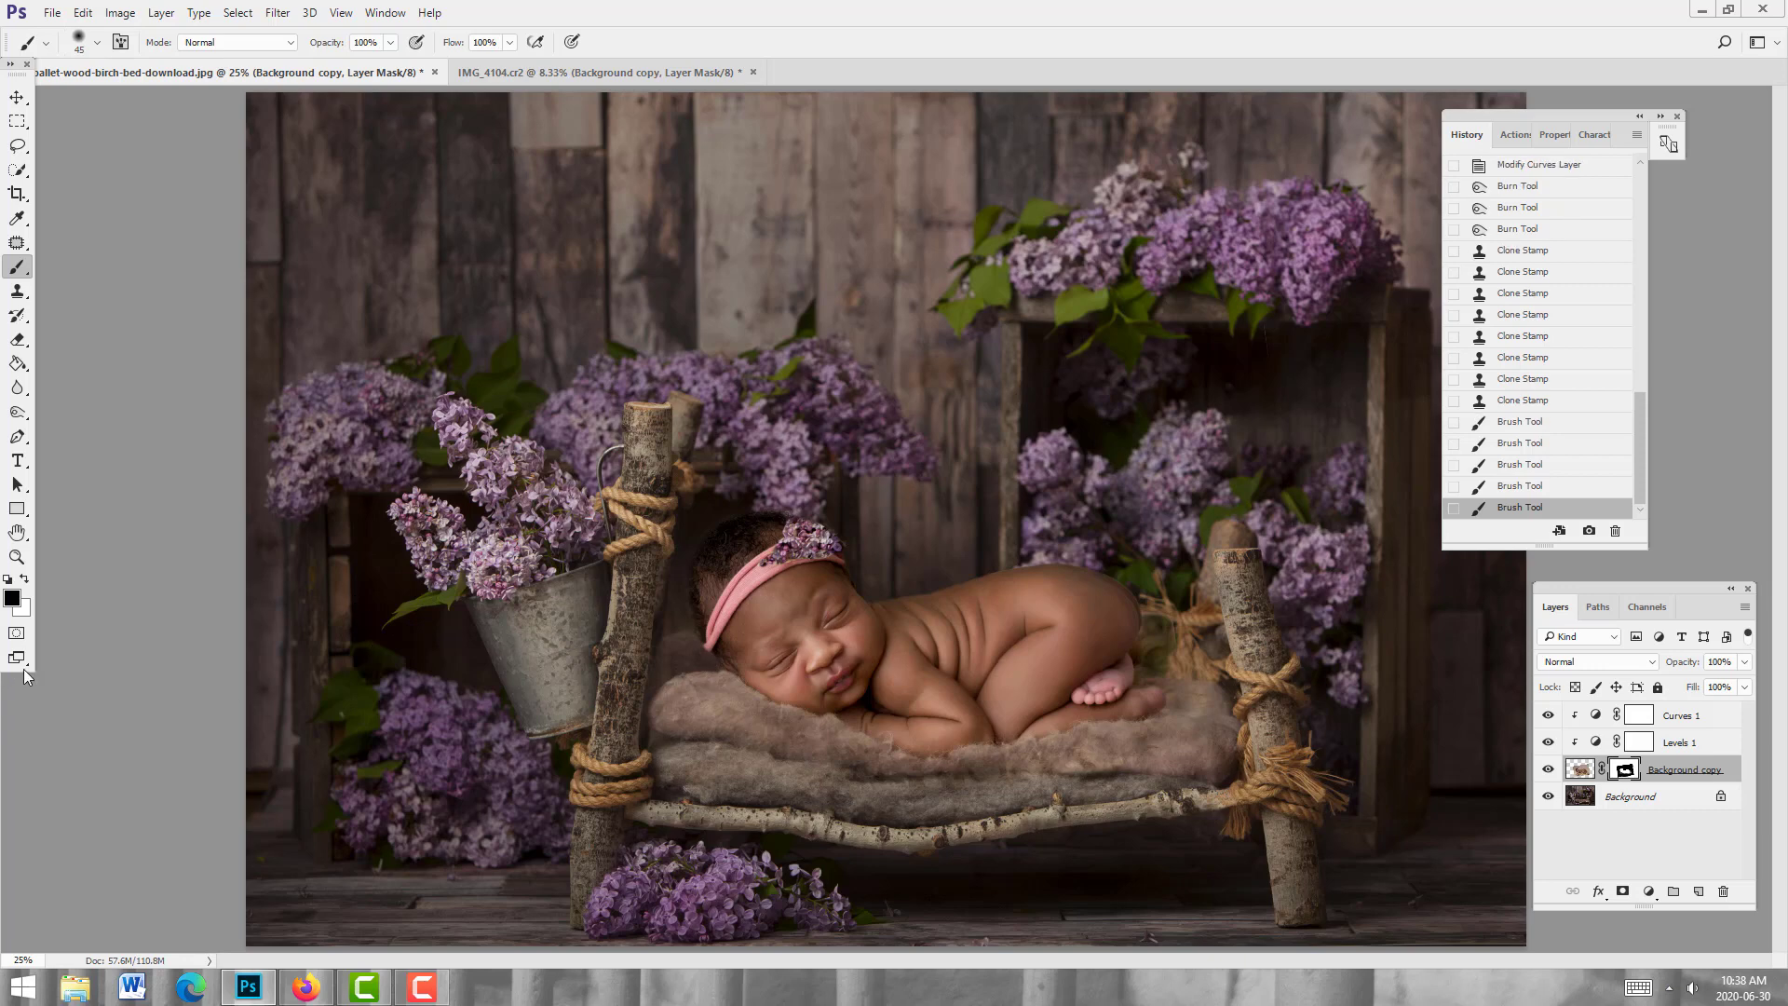
key(bracketleft)
drag(718, 671, 688, 836)
Step: Add a new empty layer directly above the baby layer and release its clipping mask
click(17, 556)
click(100, 42)
click(866, 536)
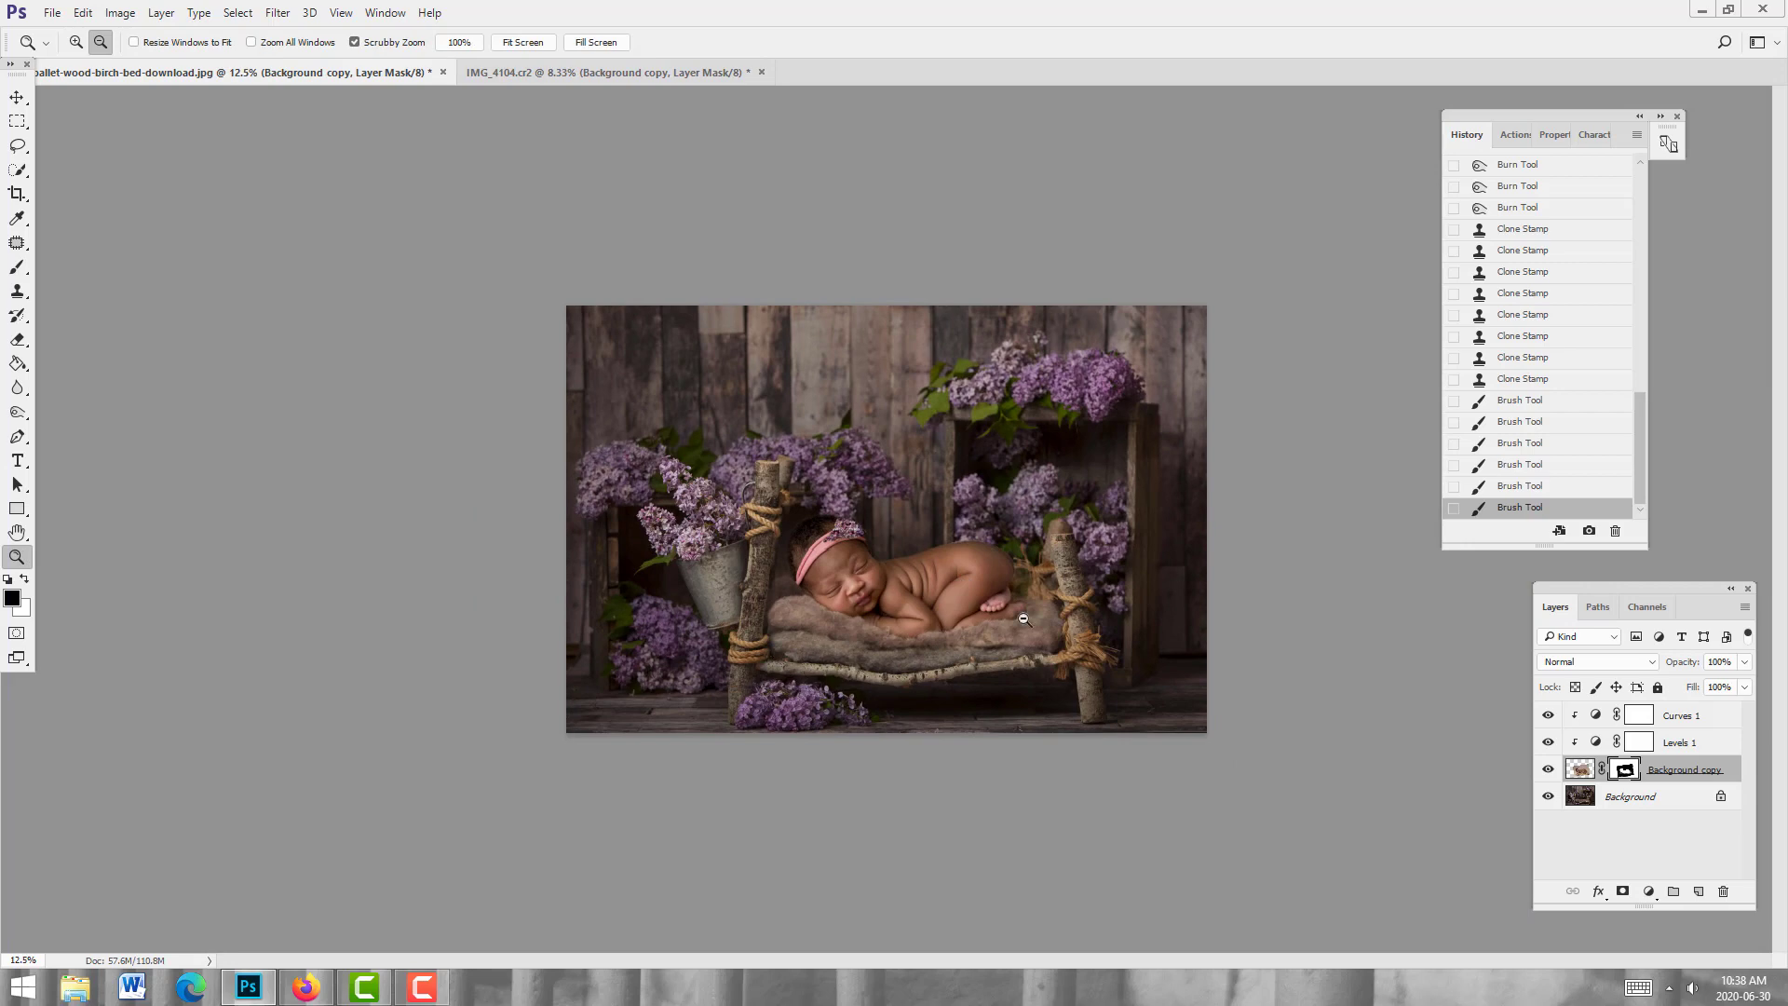
click(819, 501)
click(916, 501)
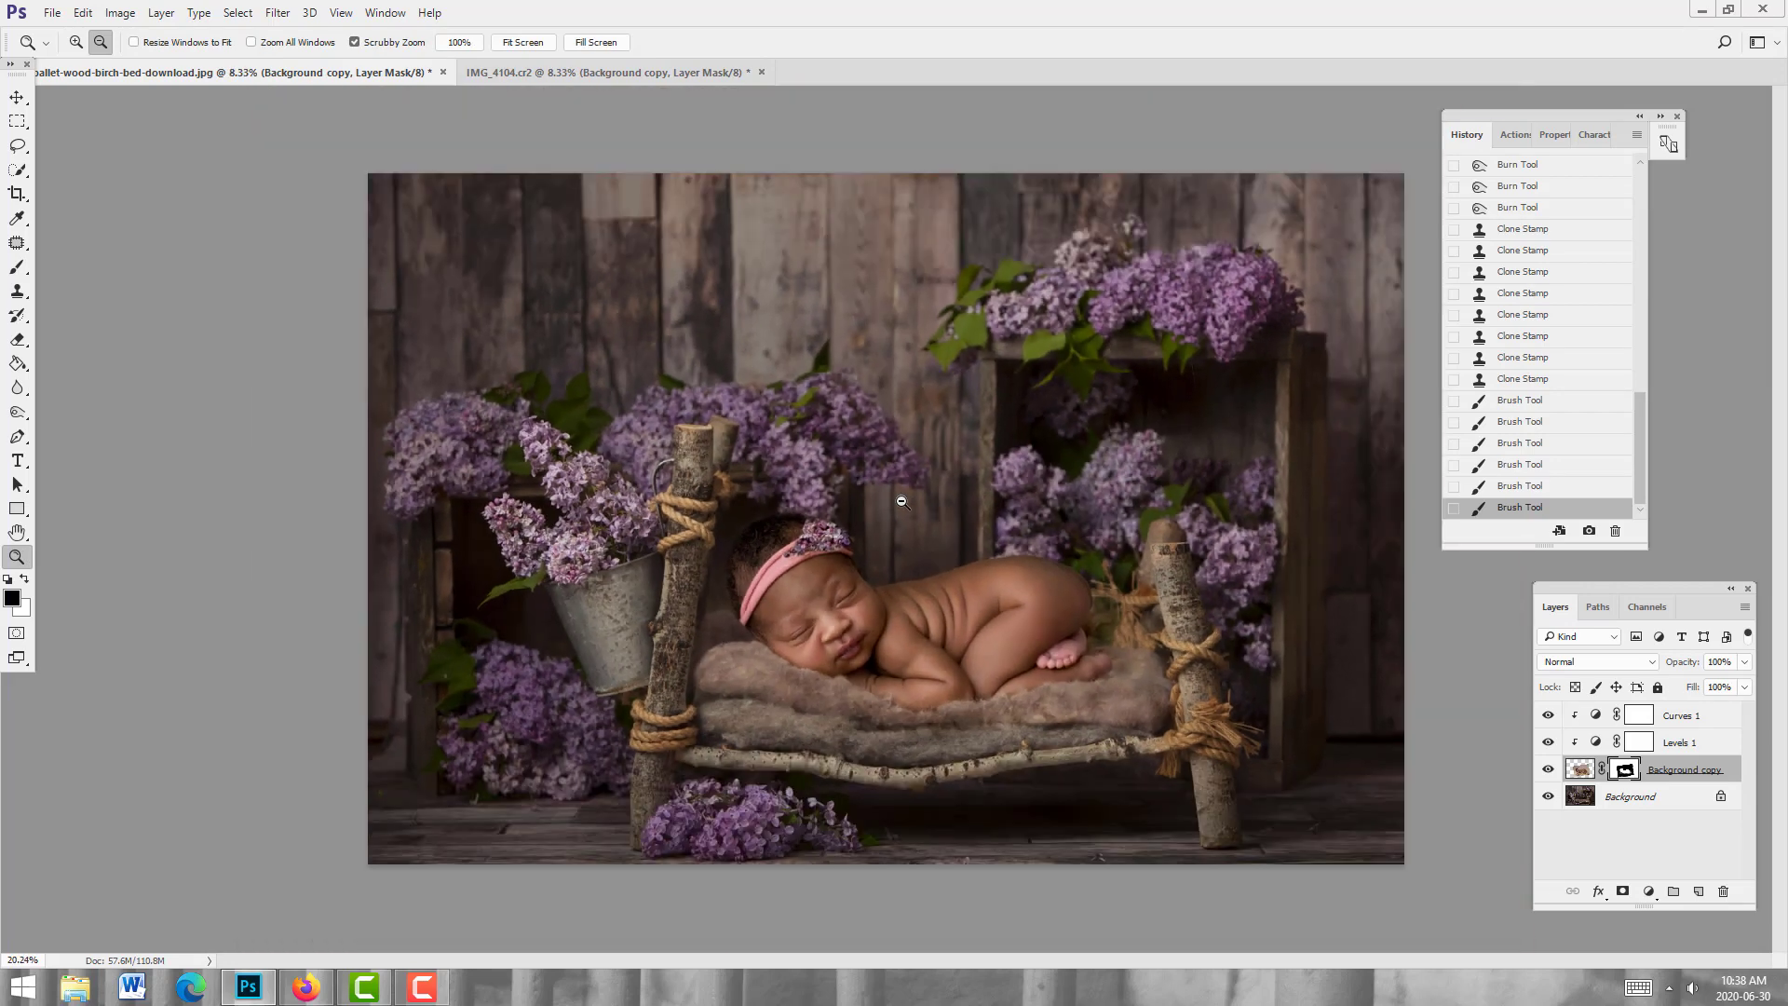
click(1580, 769)
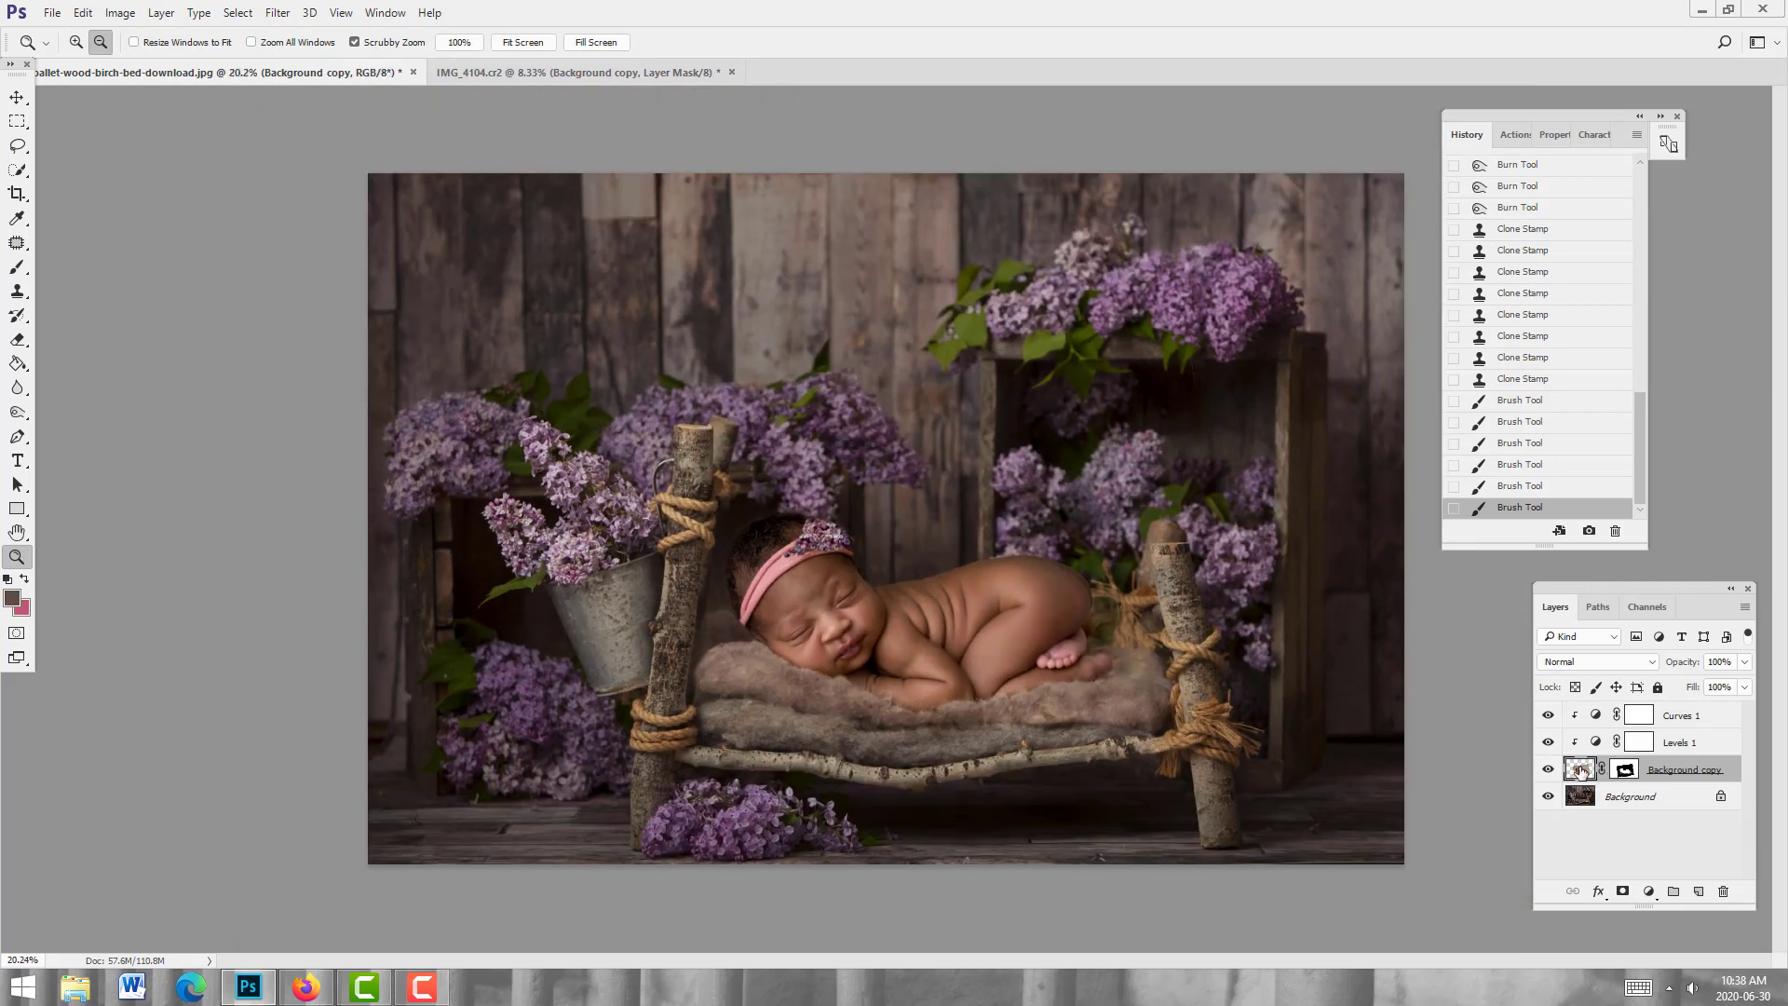
click(1700, 893)
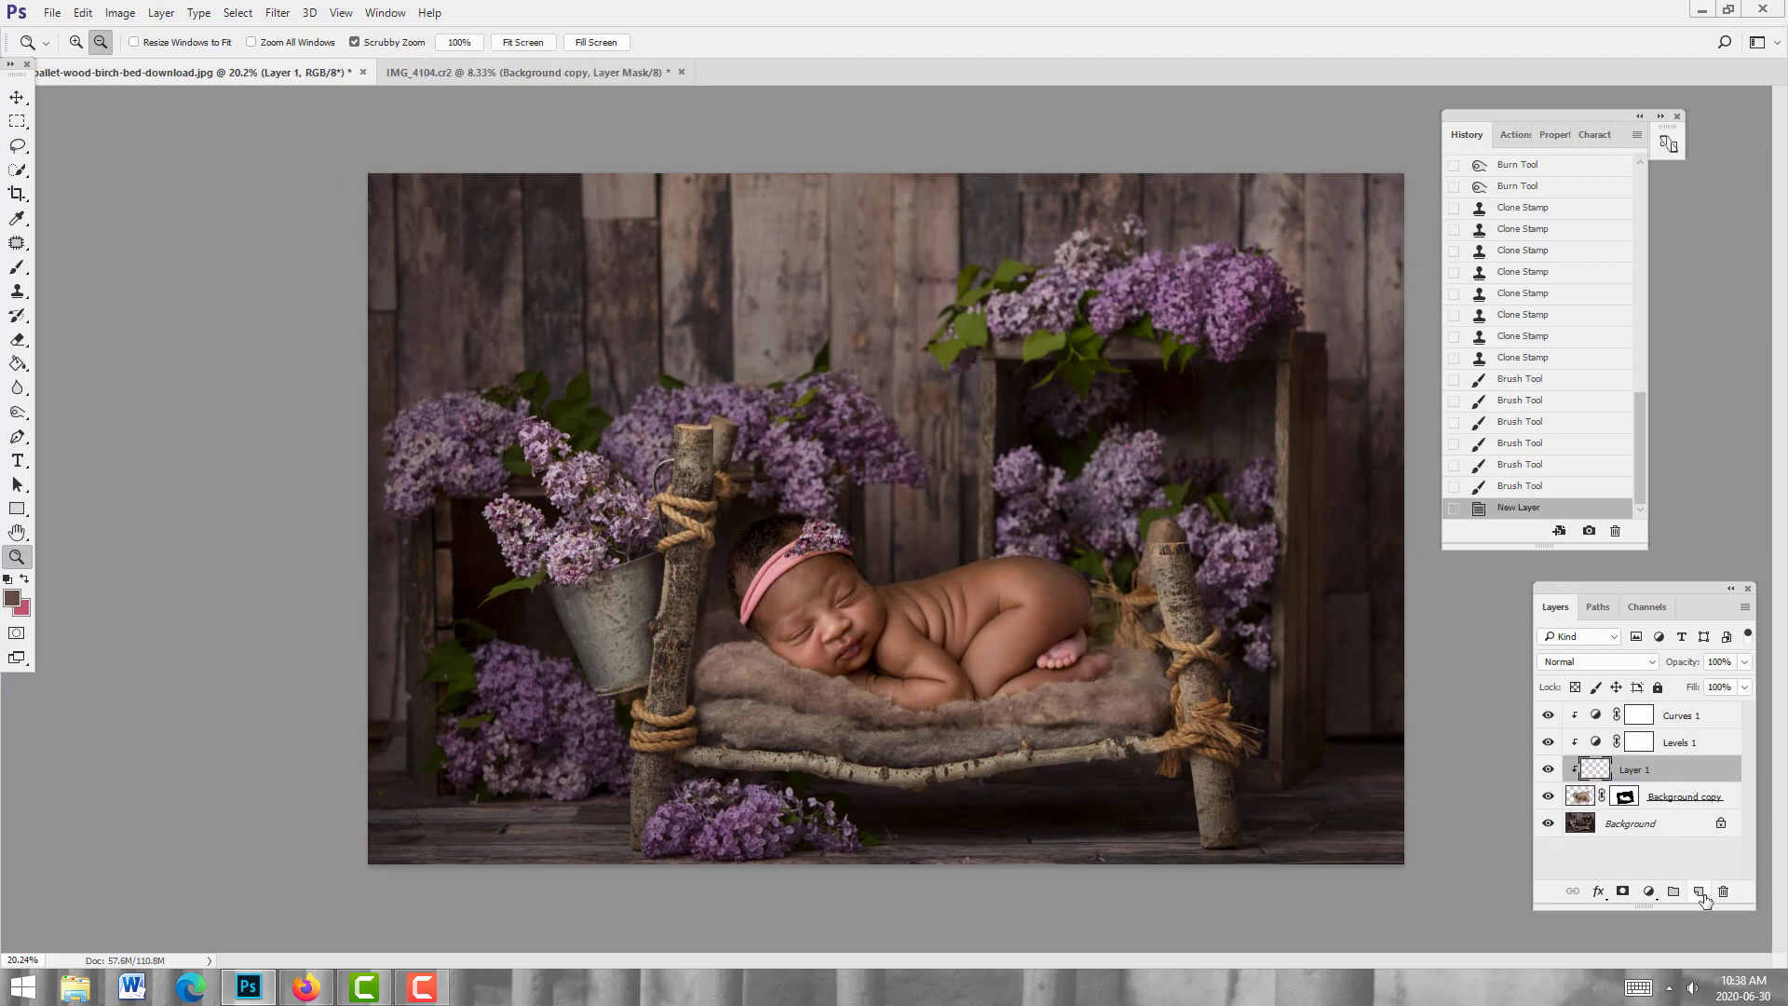
right_click(1668, 768)
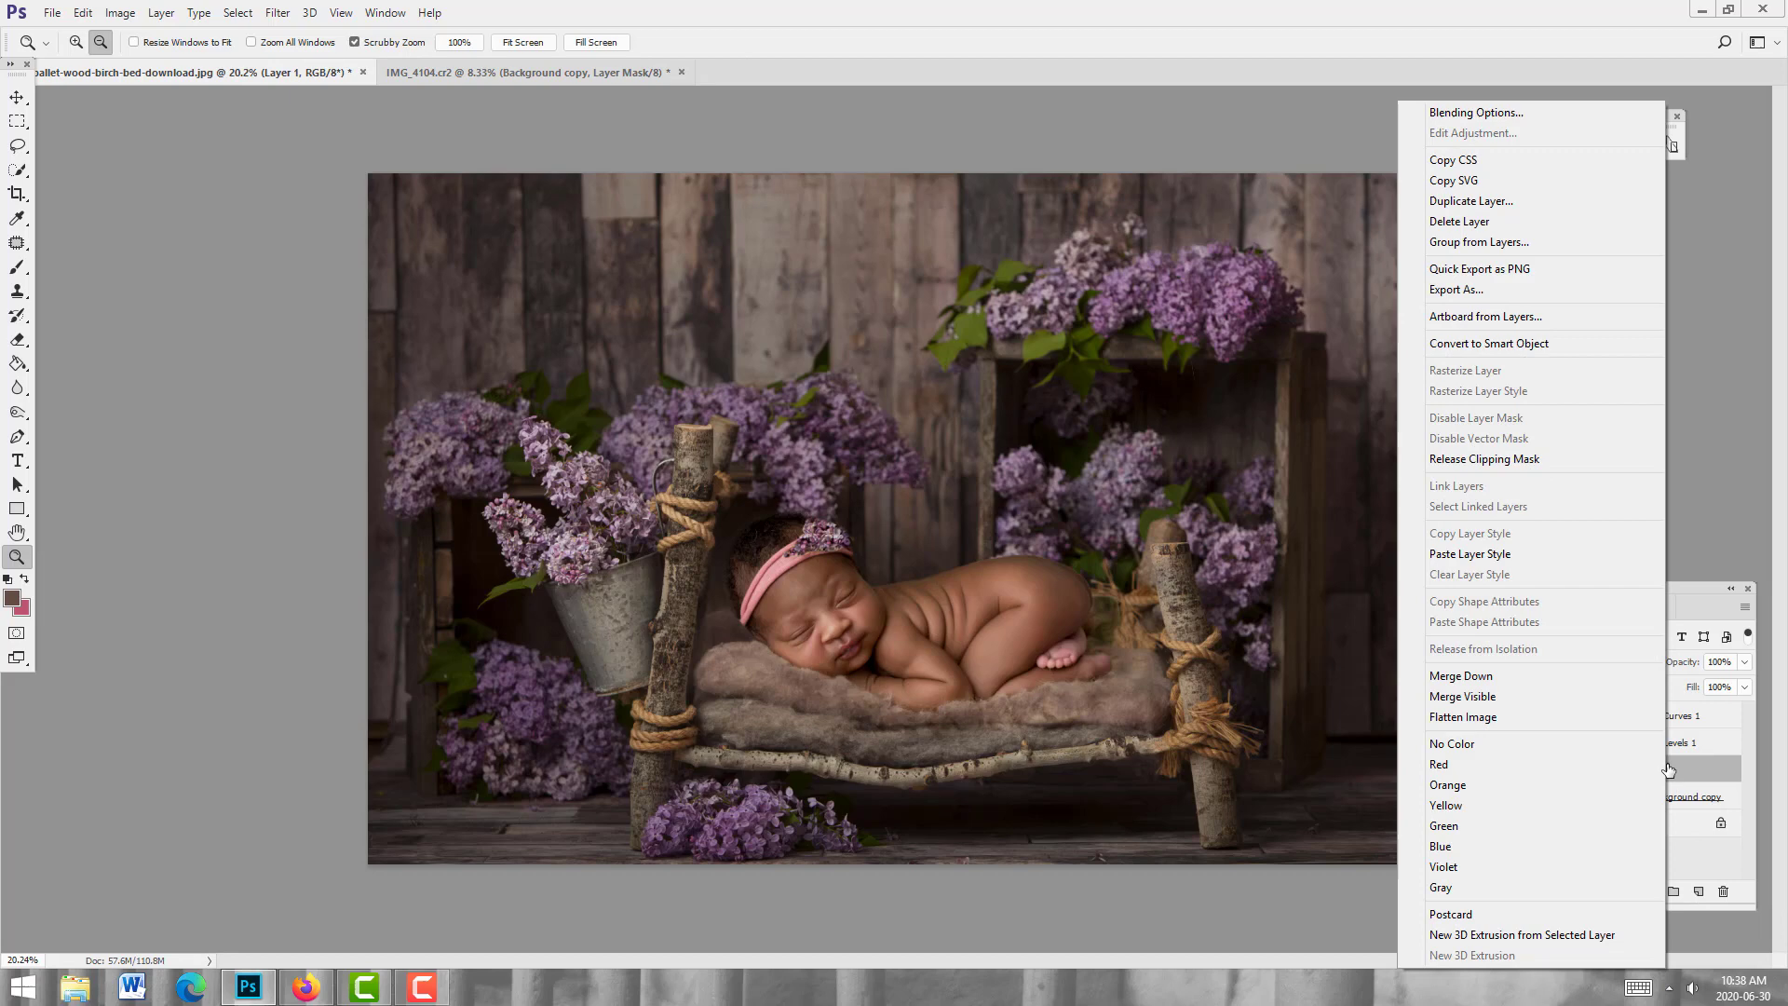
click(1512, 460)
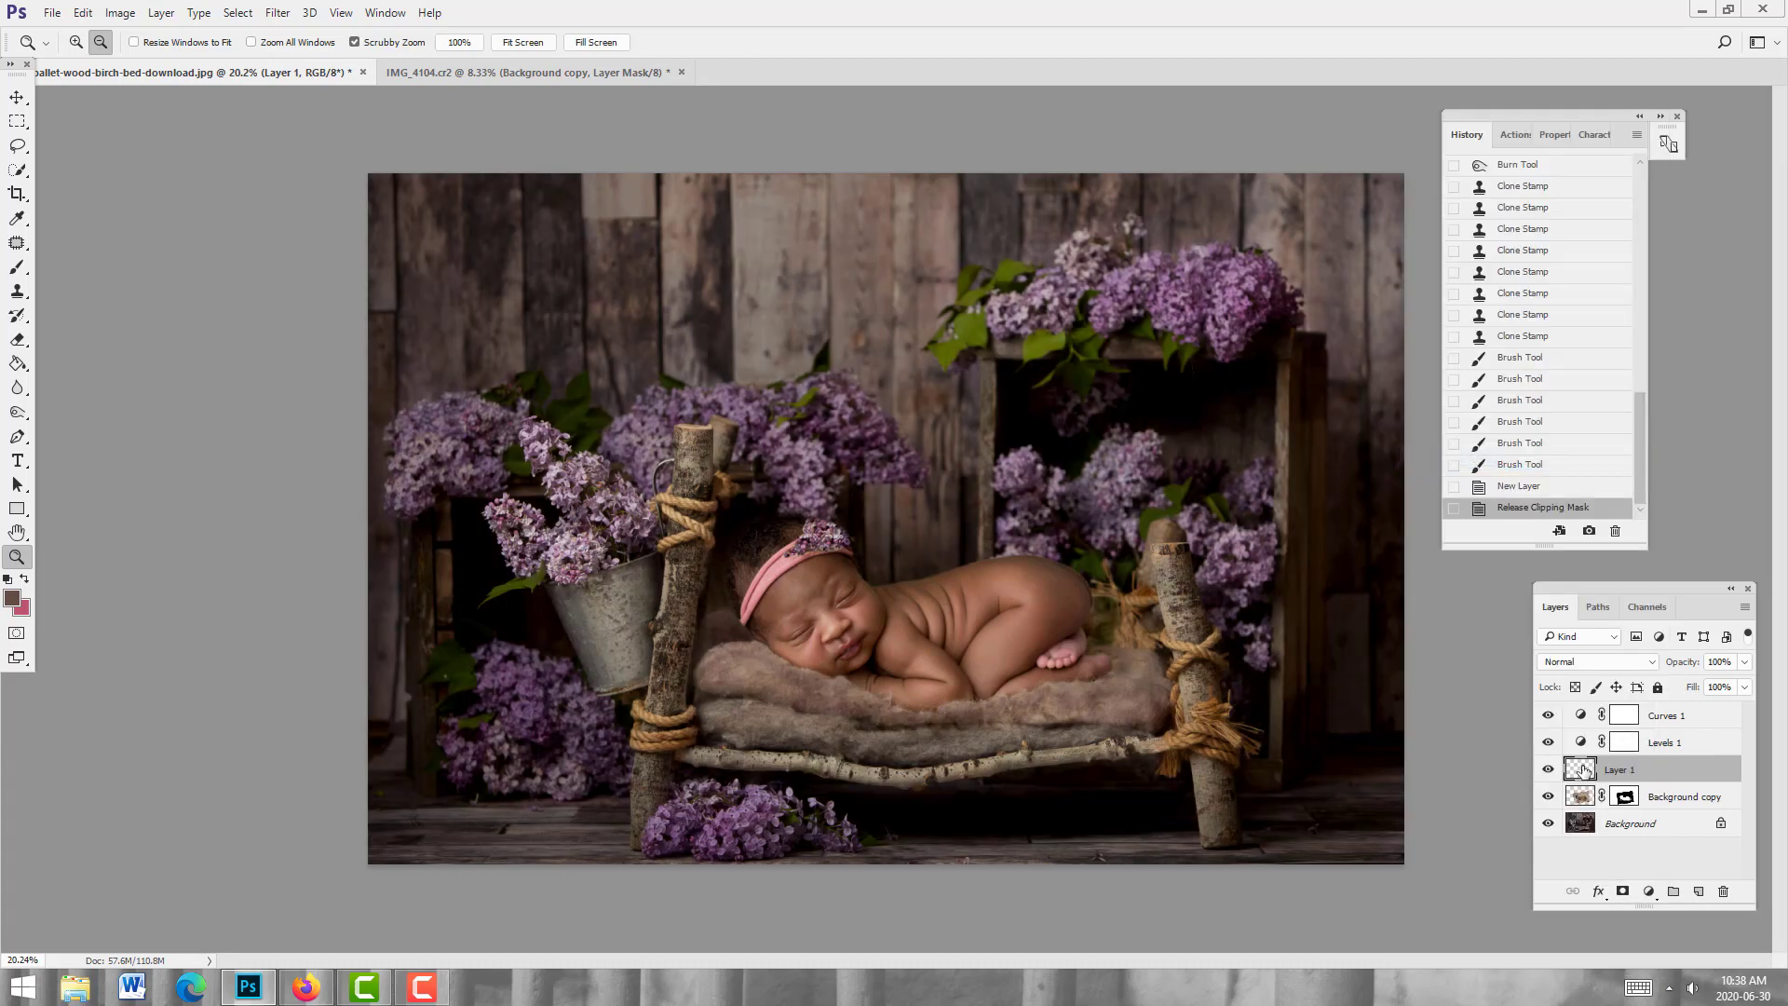
Step: Sample the lilac colour #9a889c from the bucket's blossoms as the foreground colour and fill the new layer with it
click(12, 597)
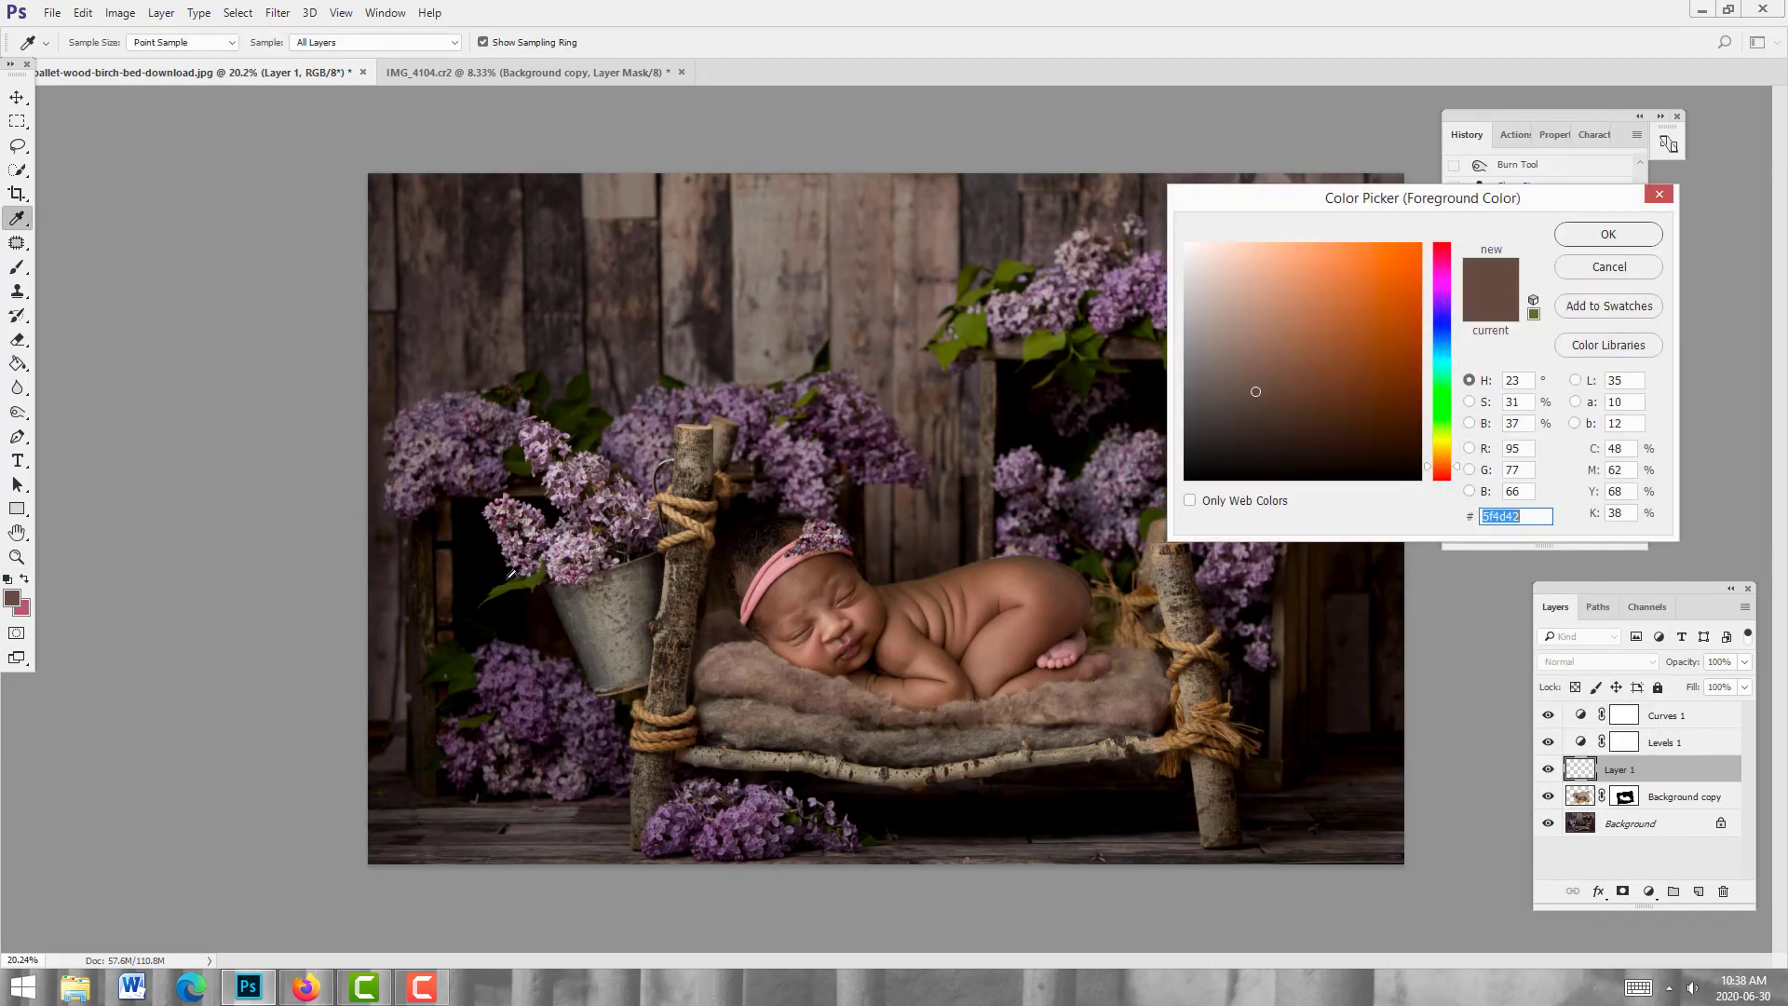
click(568, 556)
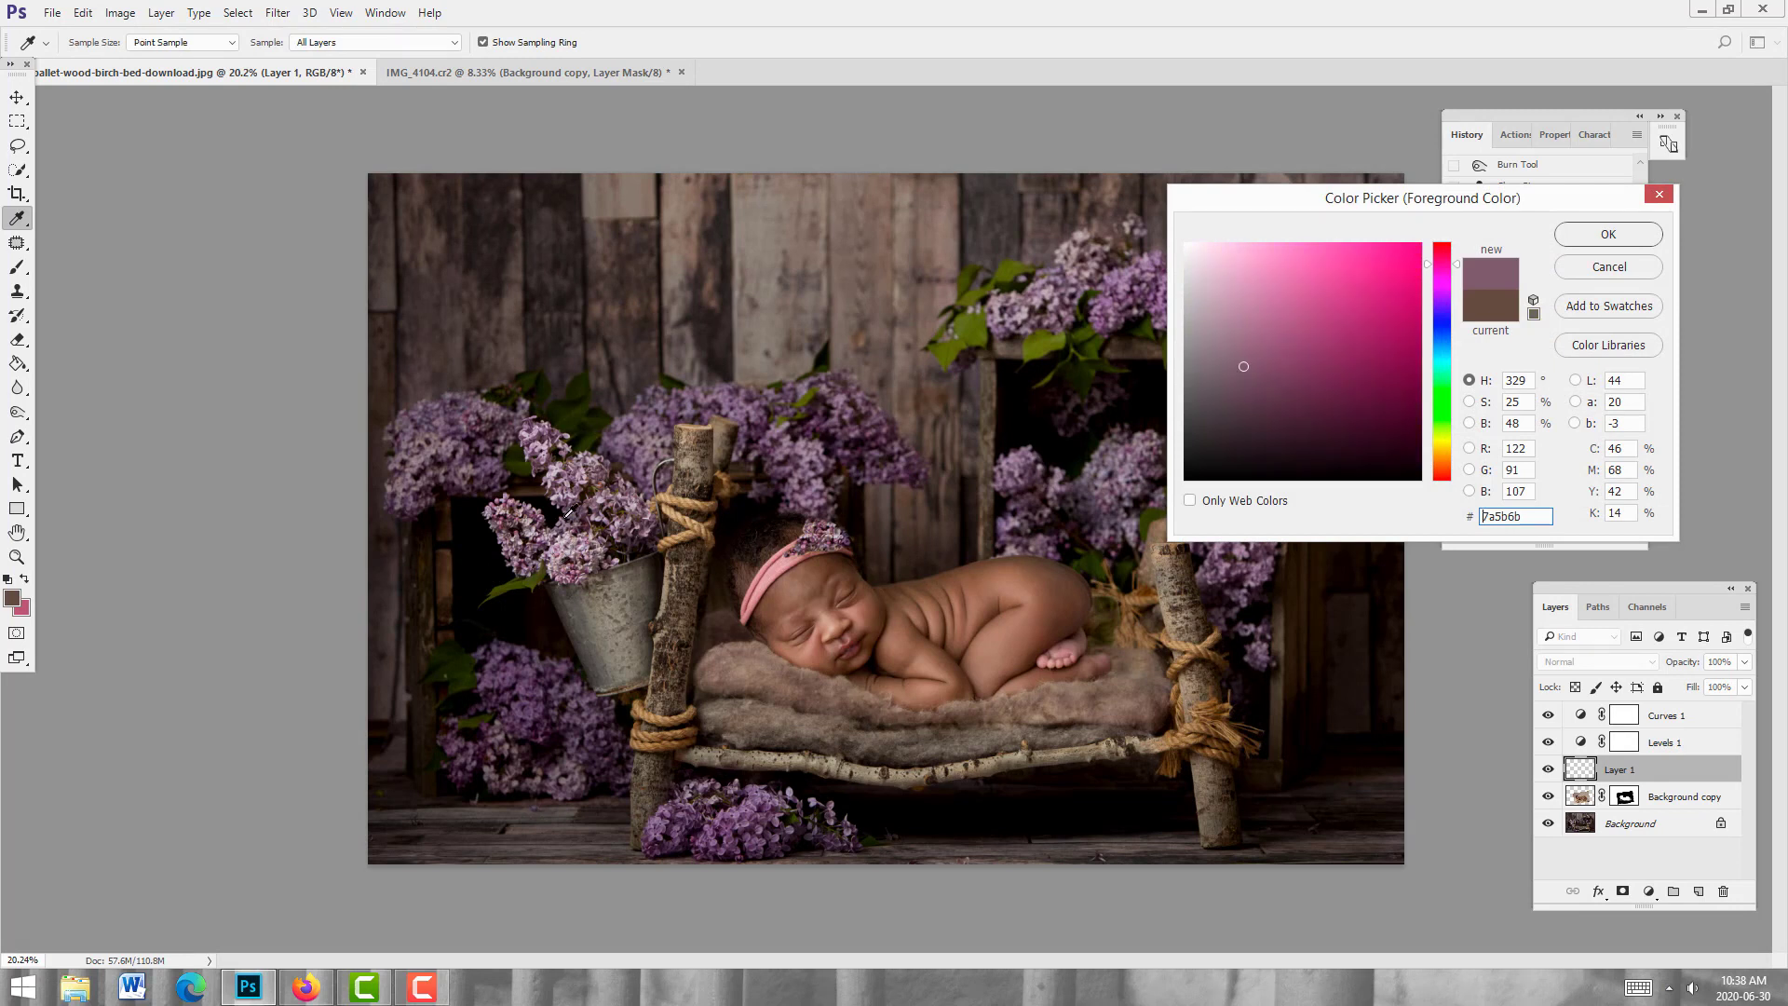
click(566, 538)
click(562, 541)
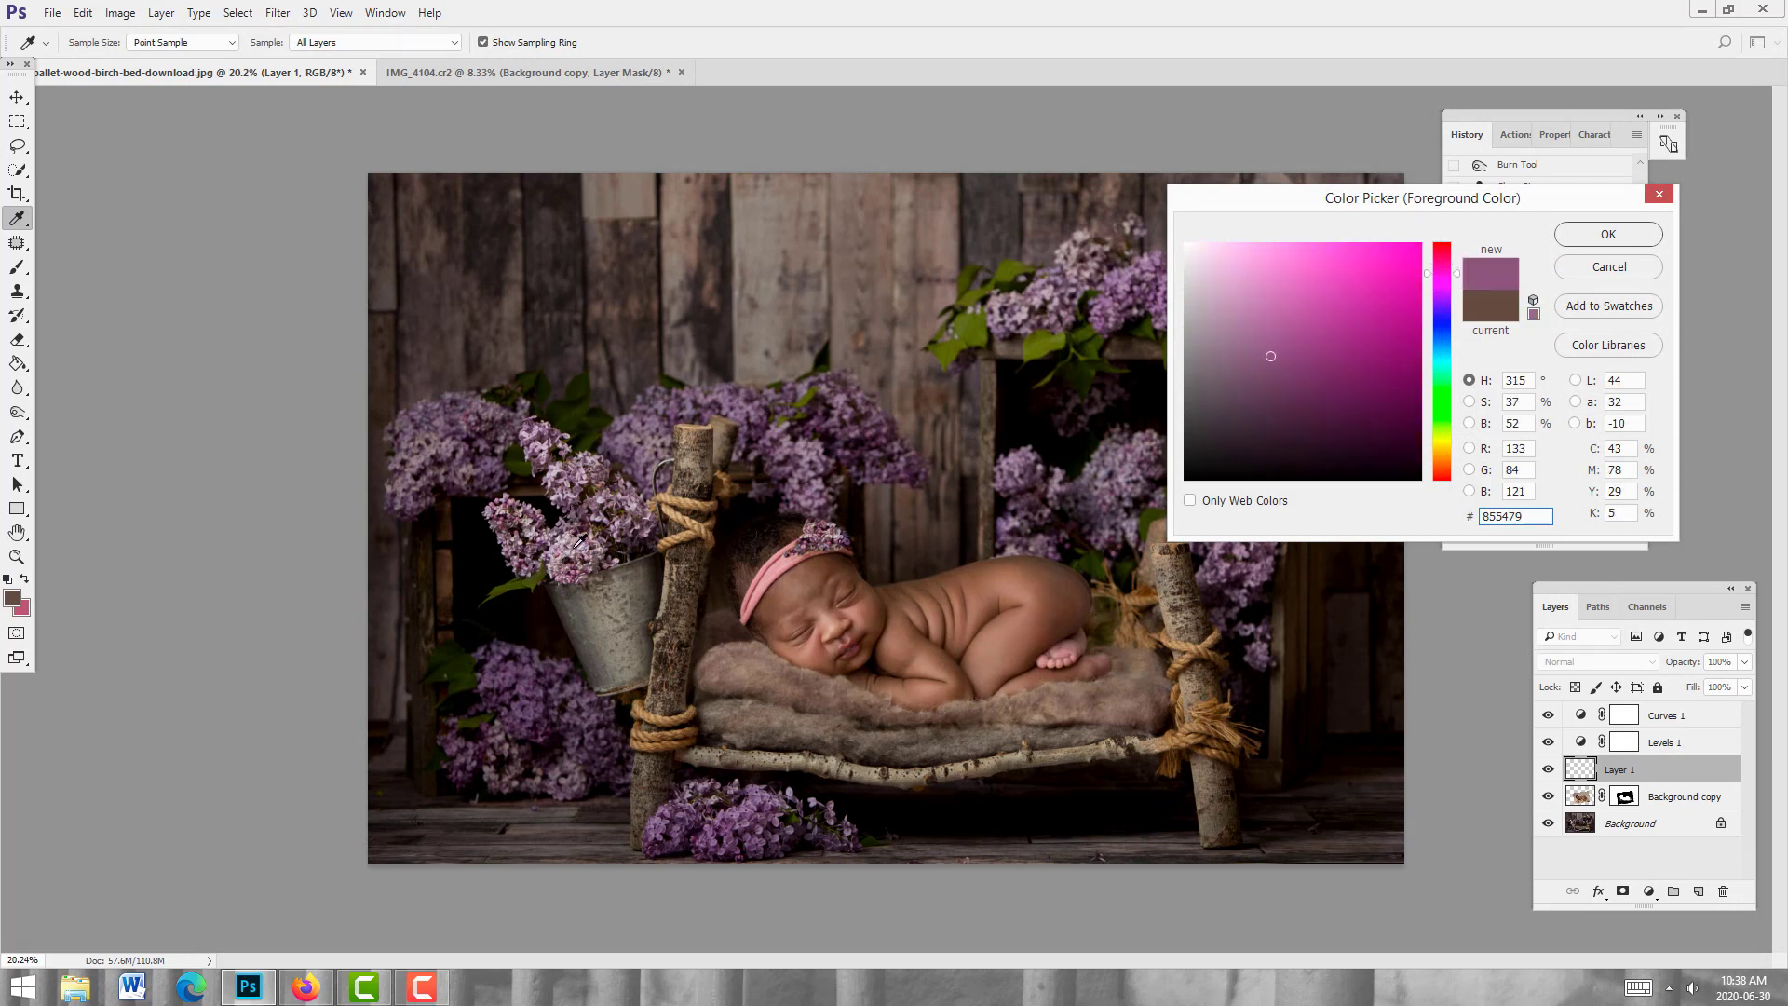
click(585, 541)
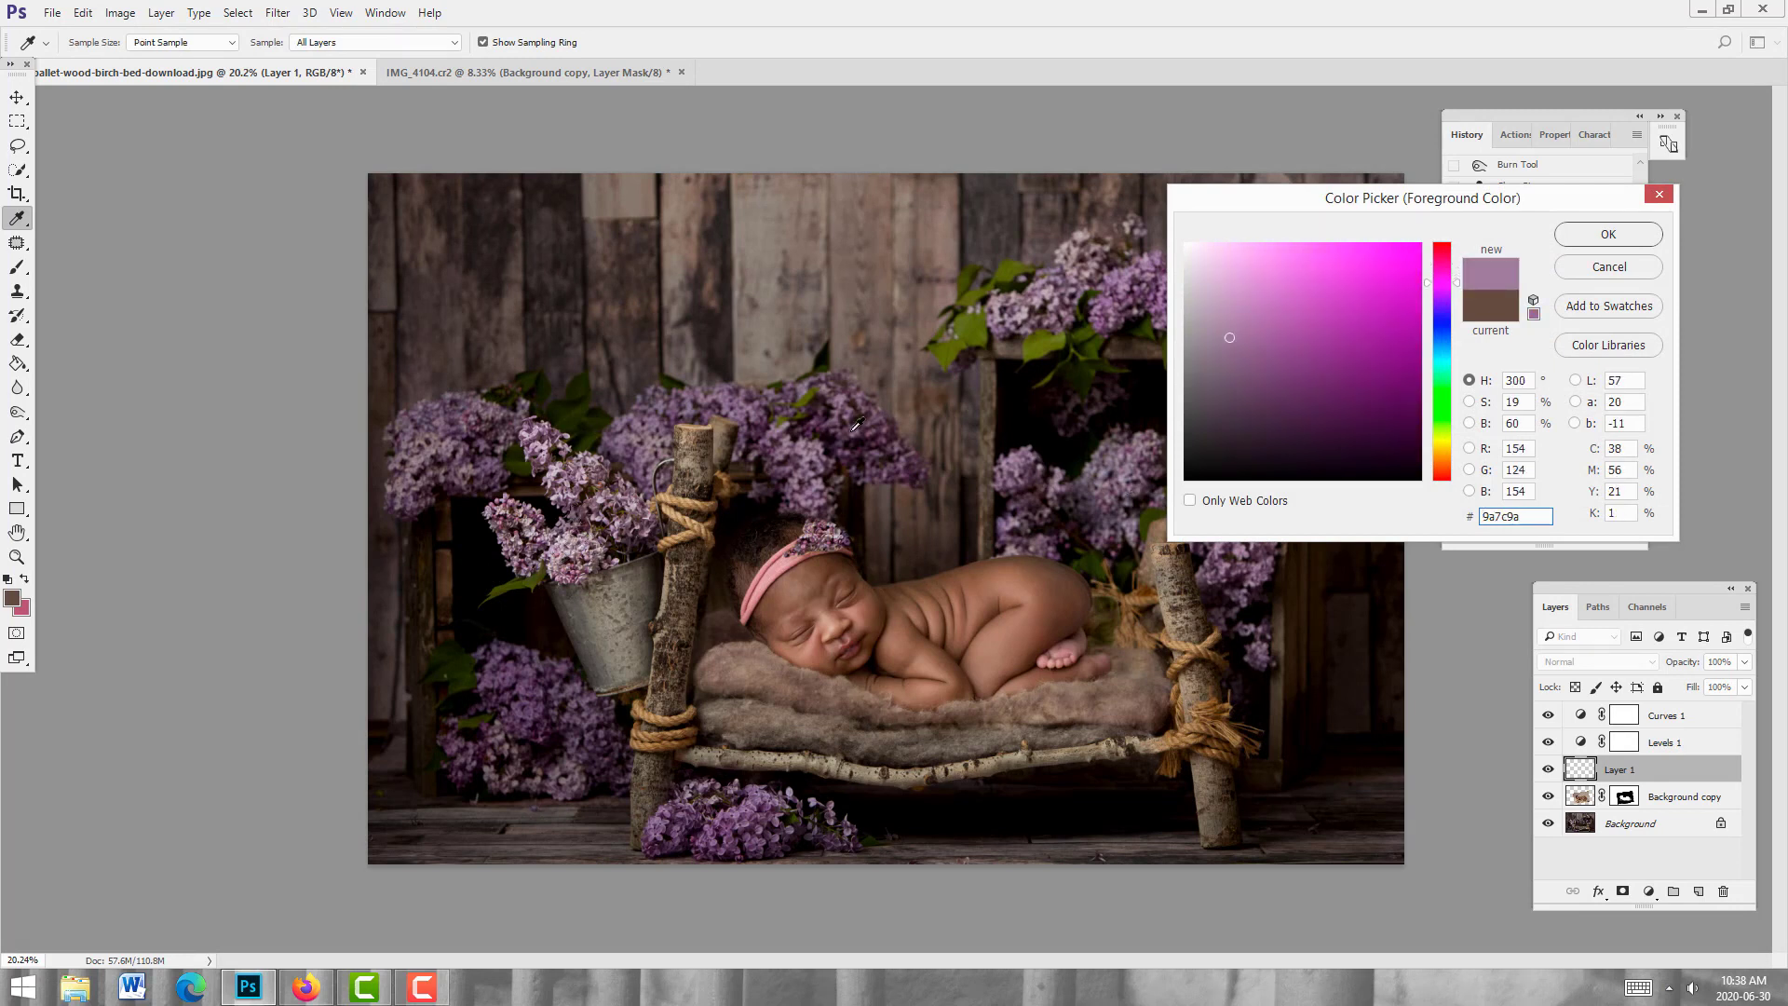
click(533, 536)
click(1594, 237)
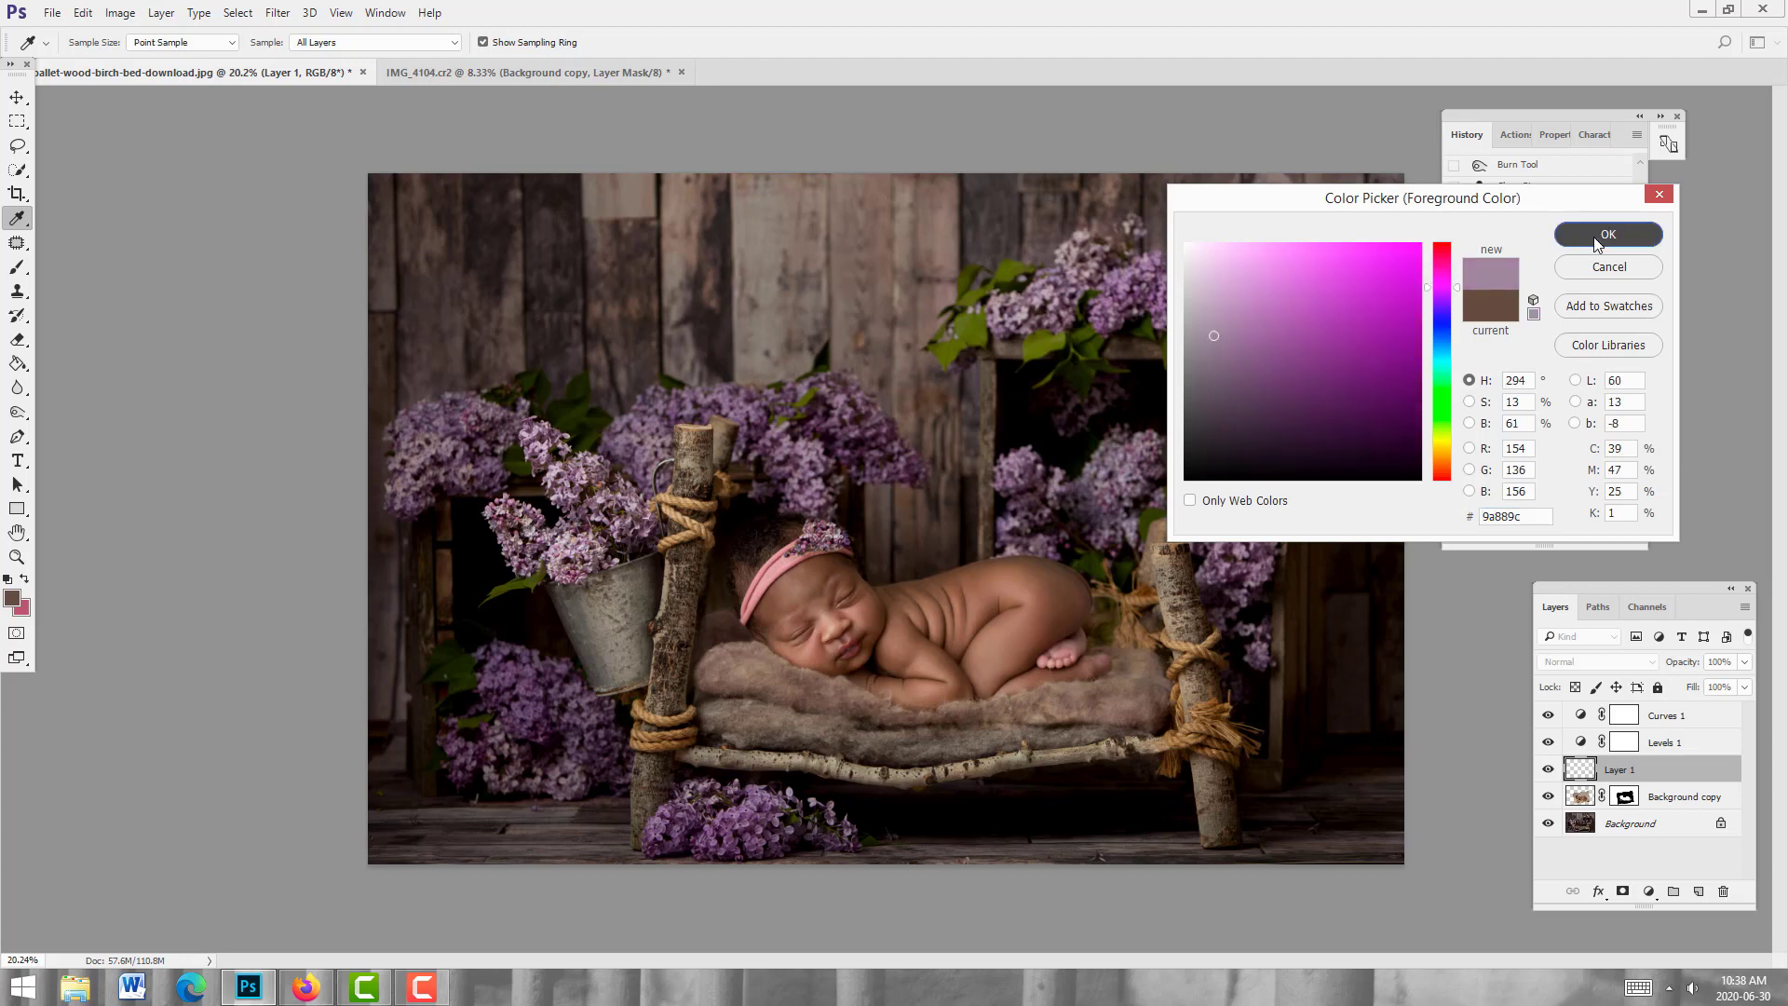
key(z)
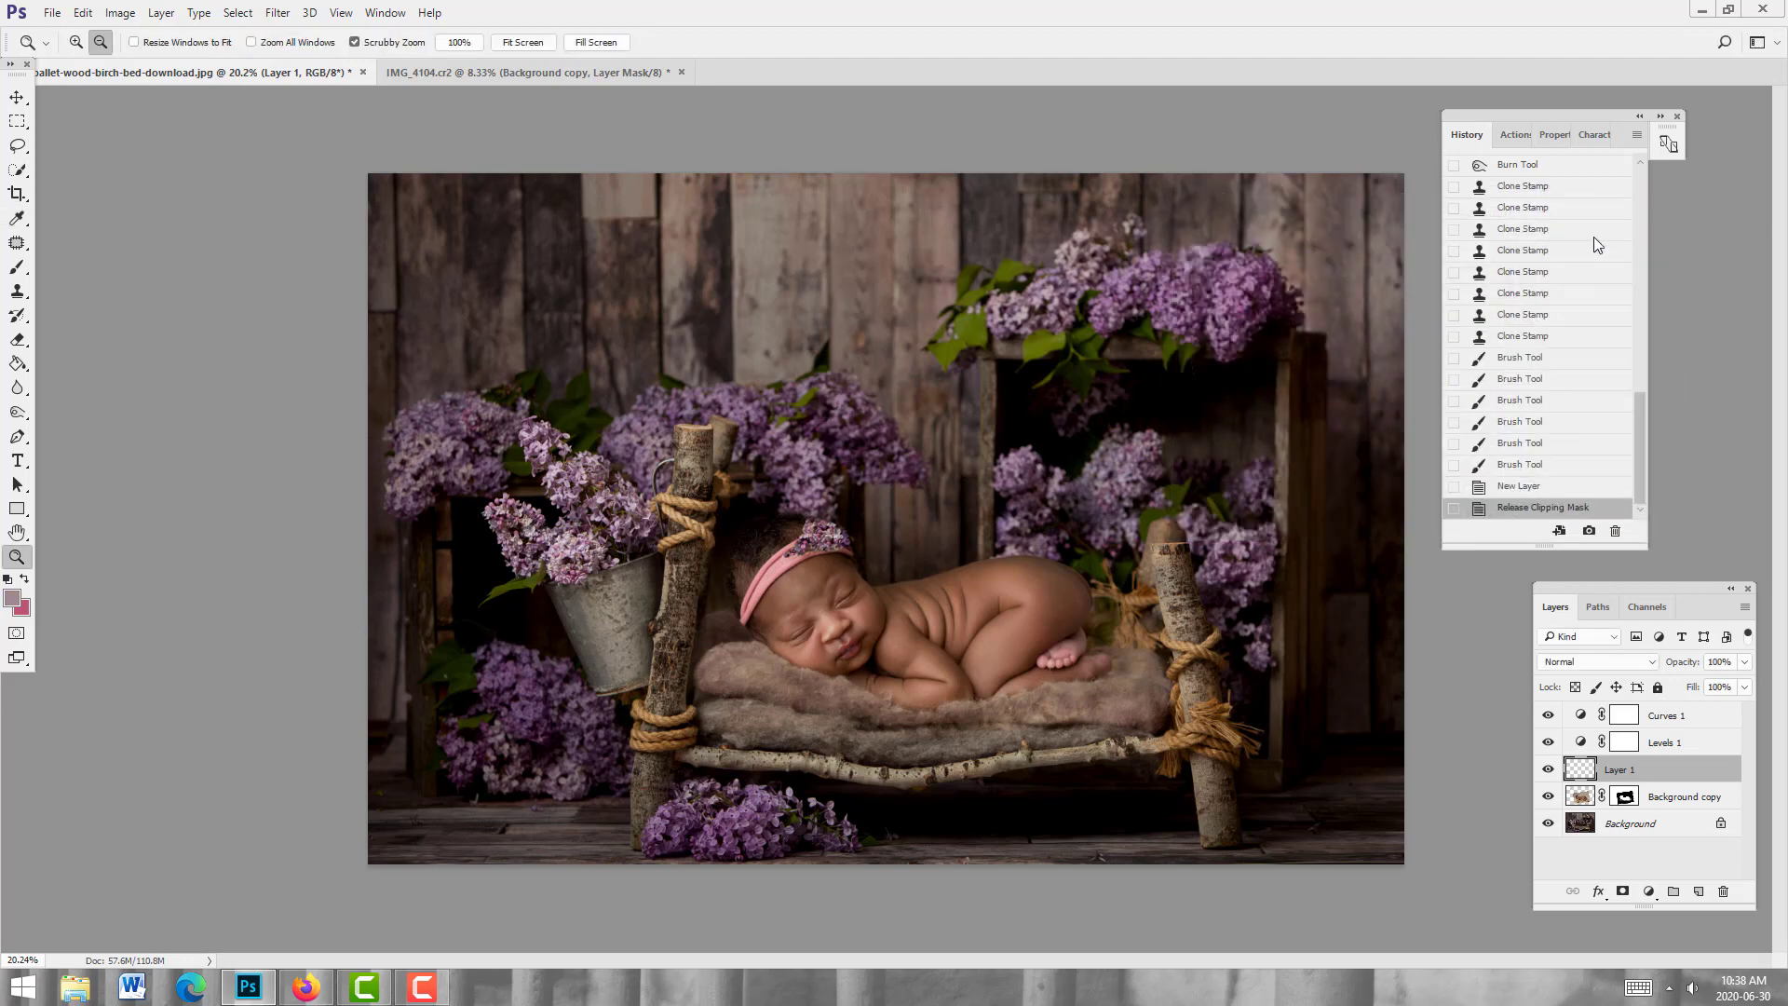
click(18, 364)
click(788, 567)
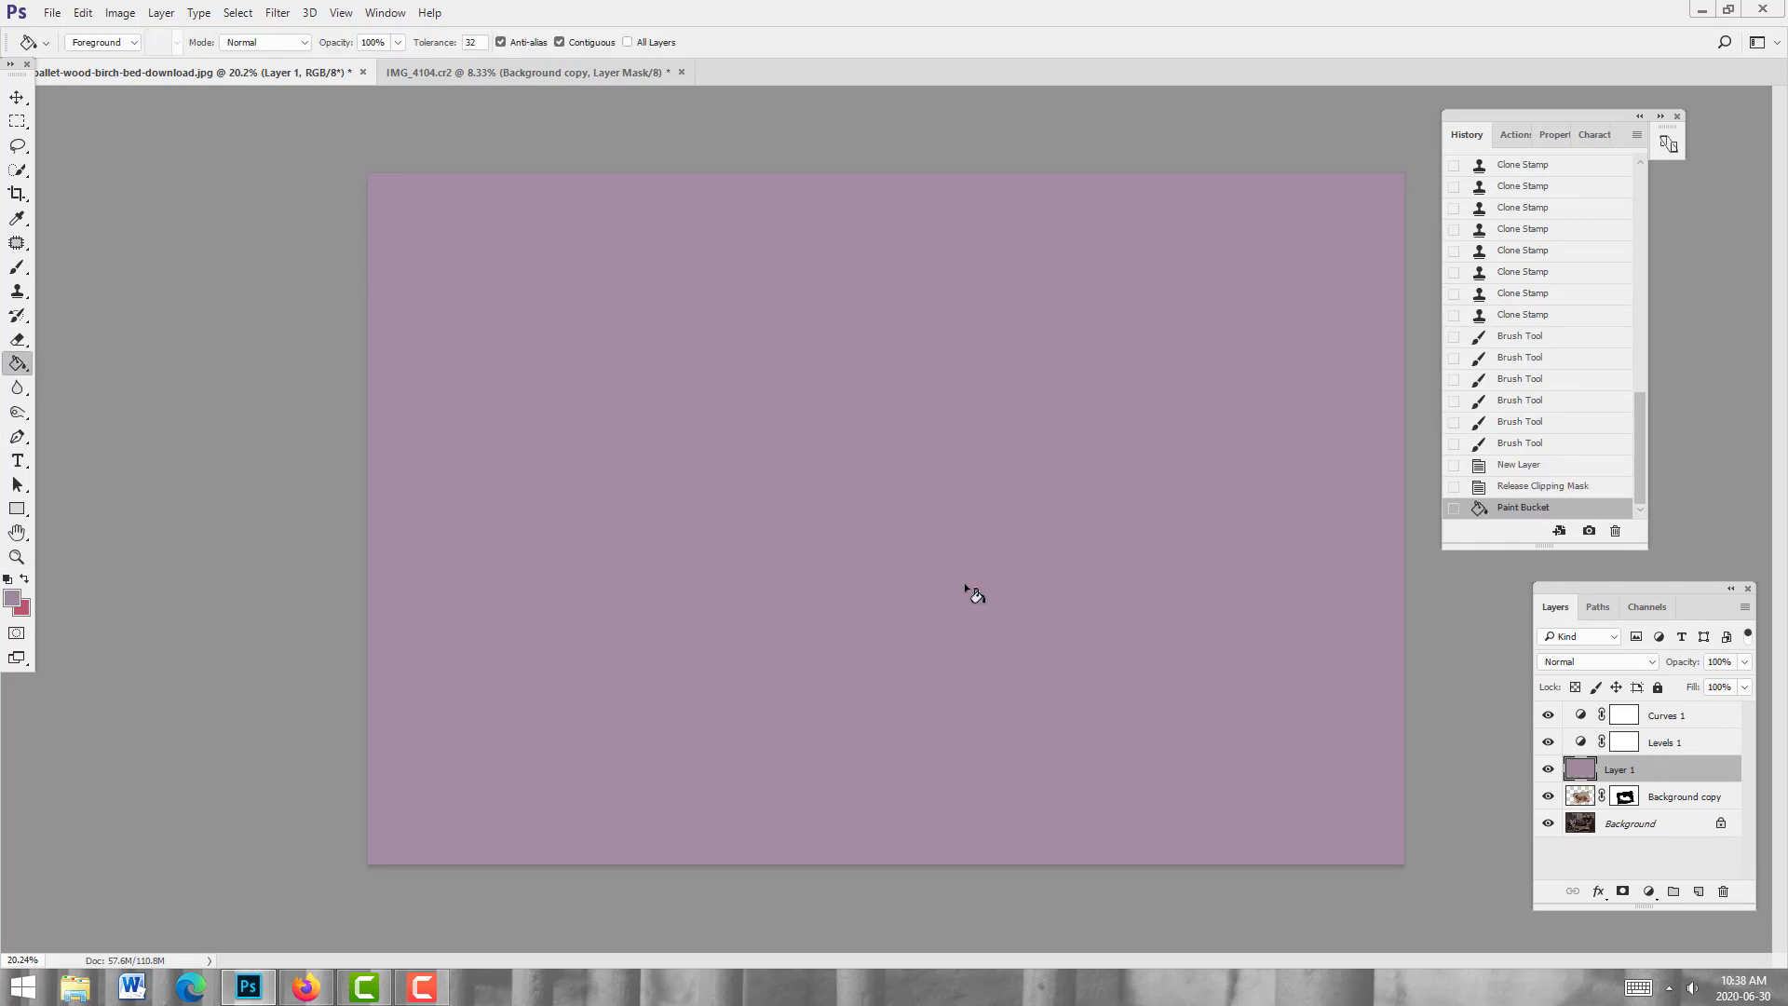
Step: Add a black mask to the lilac-filled layer and set its blend mode to Color
alt+click(1623, 892)
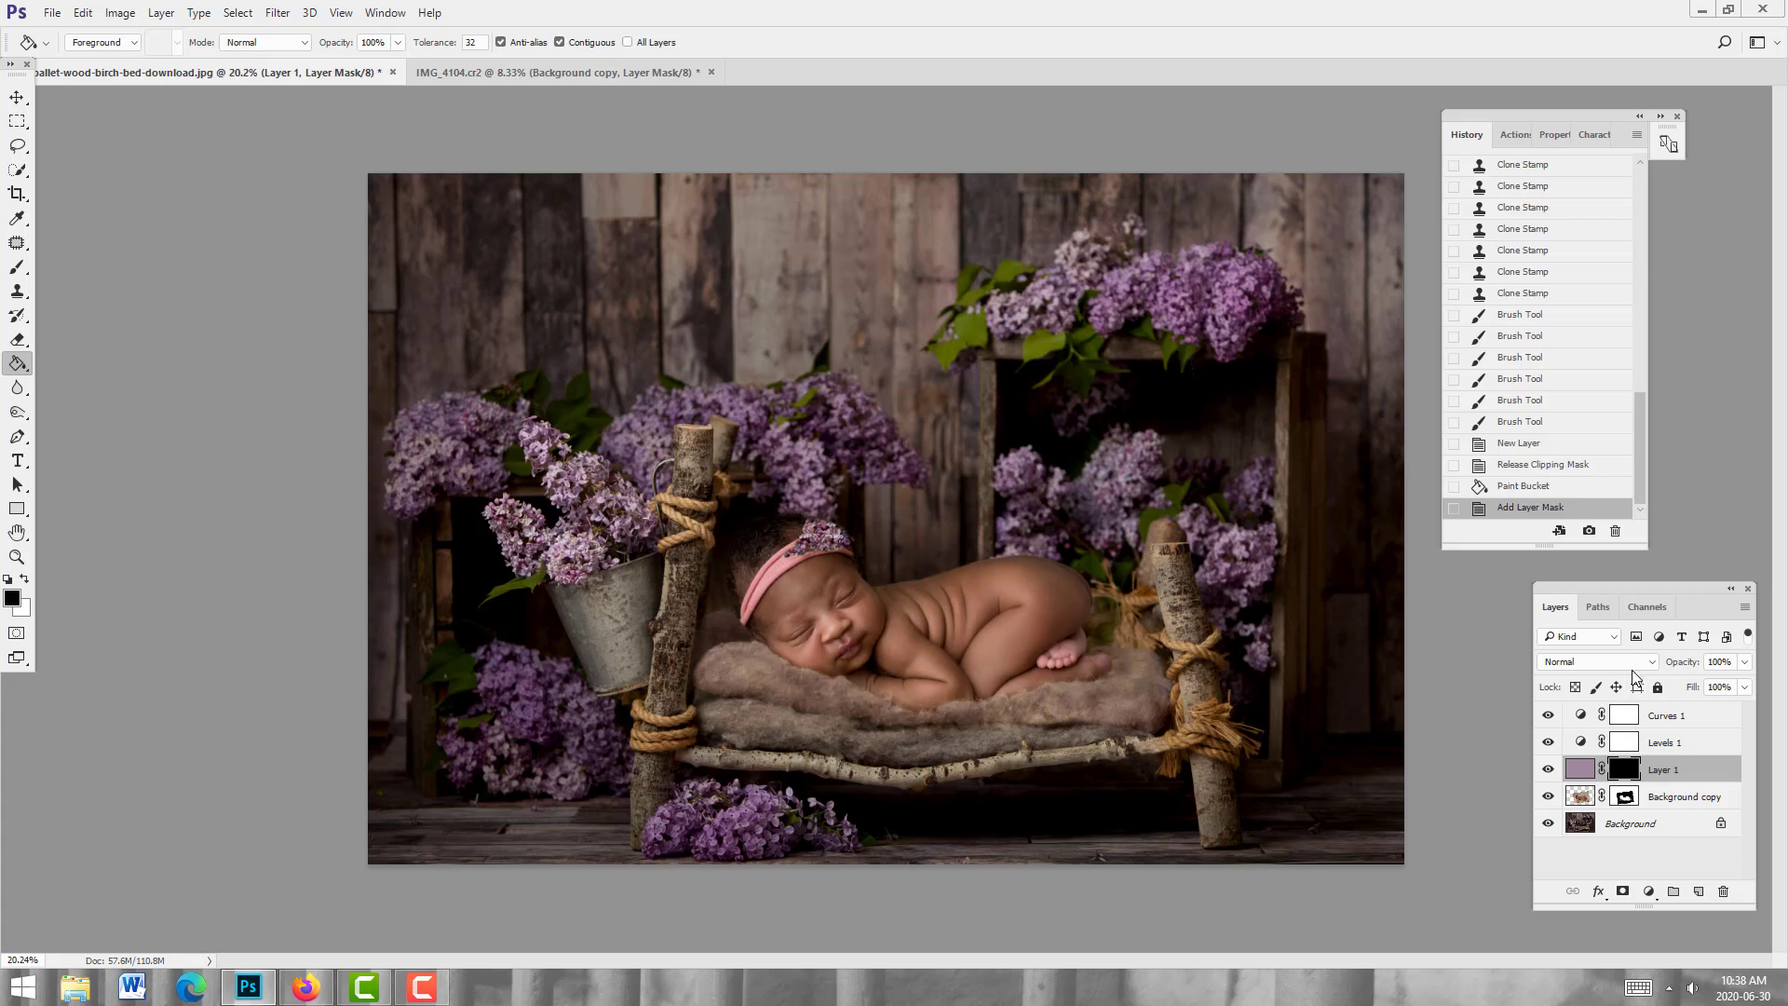
click(1621, 661)
click(1612, 639)
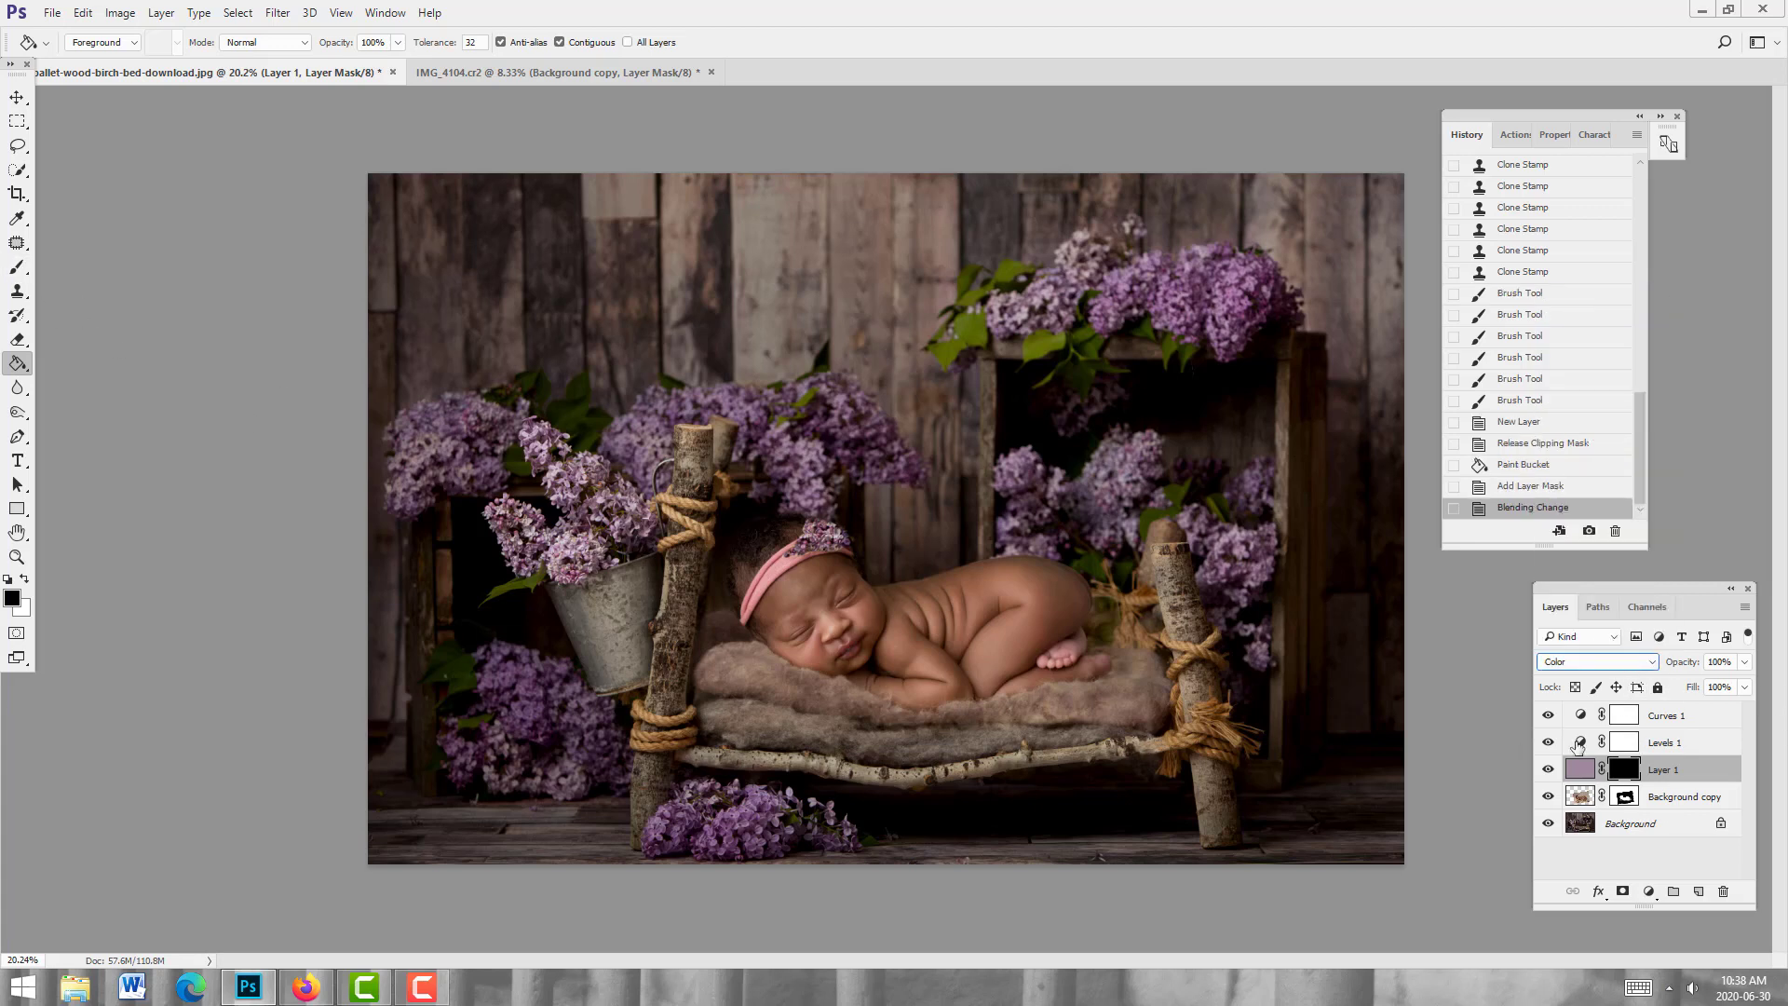
Step: Paint white on the lilac layer's mask over the whole headband with a brush at 64% opacity and 59% flow
click(17, 267)
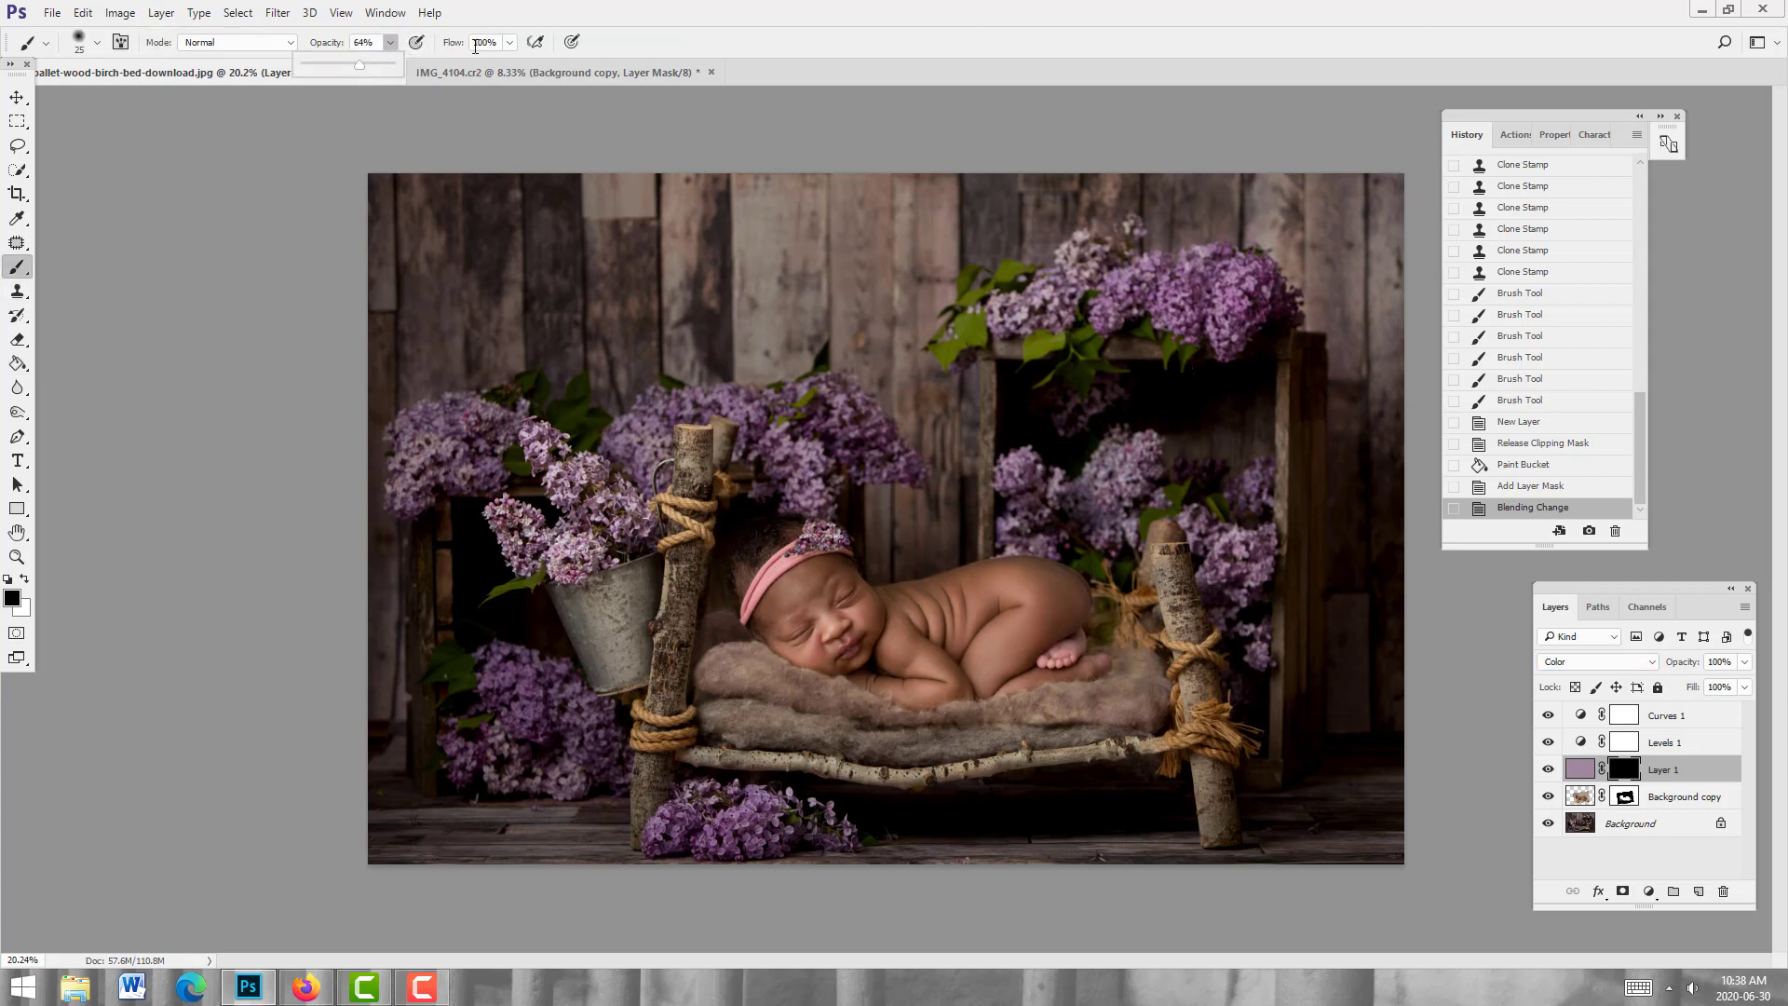
click(510, 43)
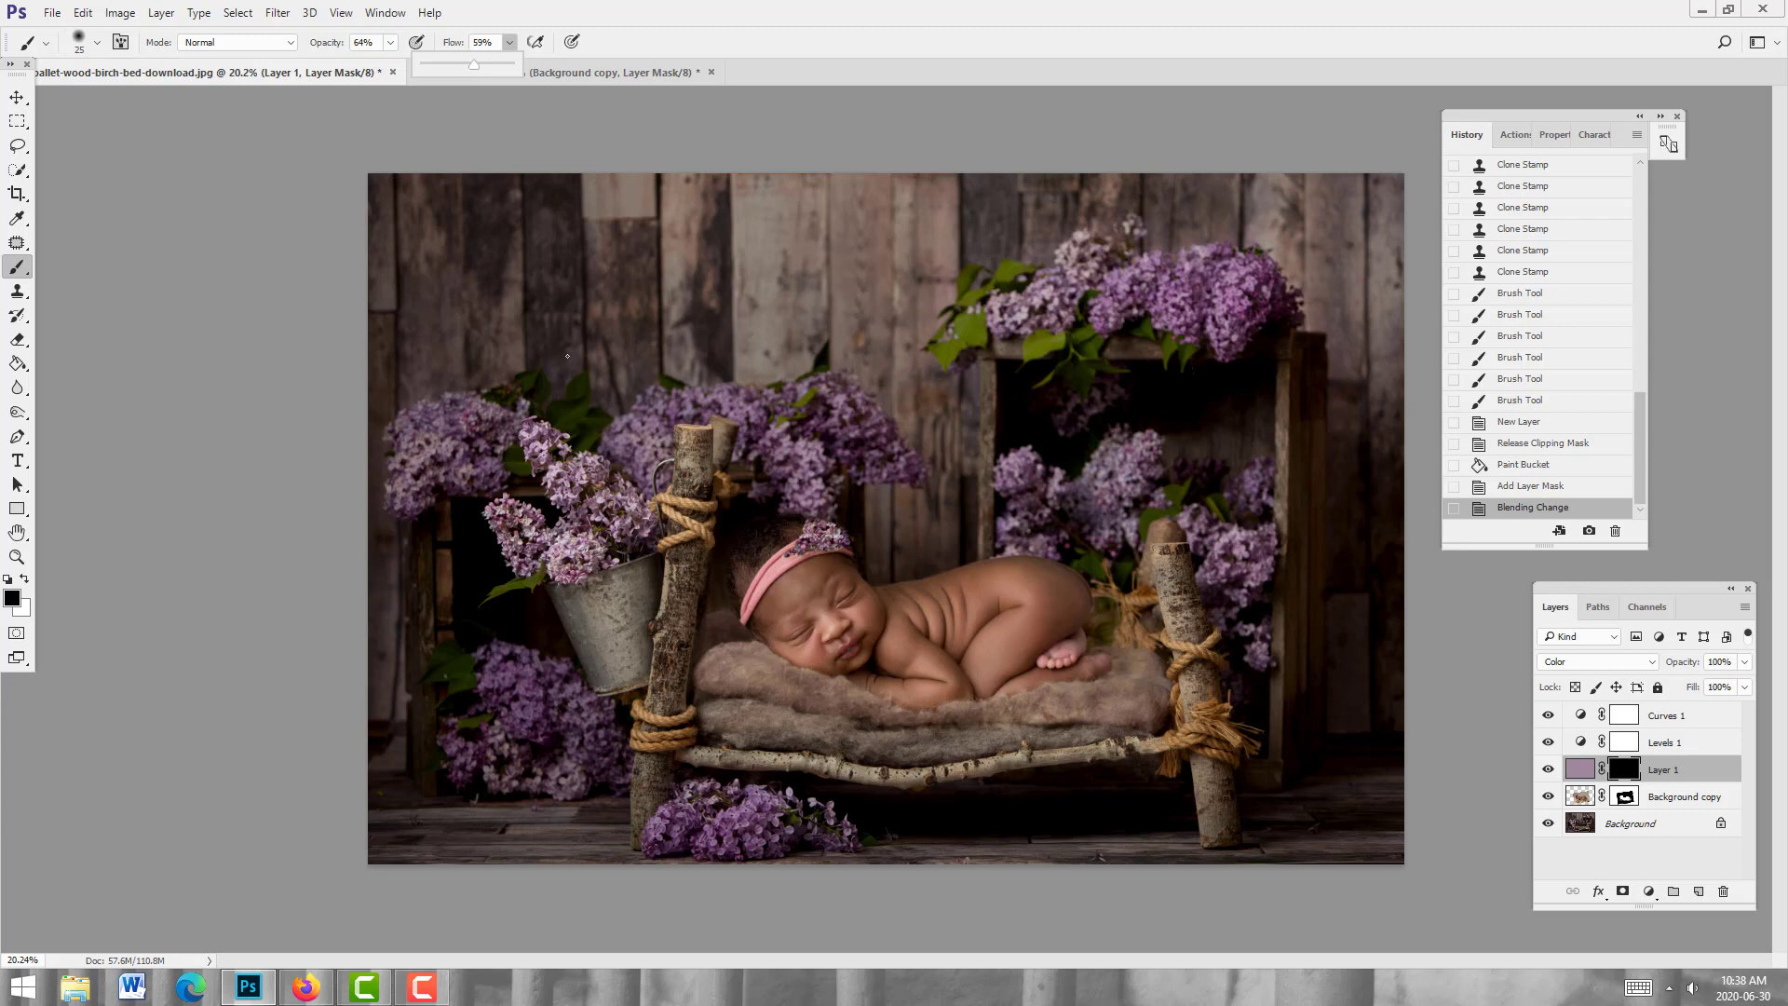
click(25, 579)
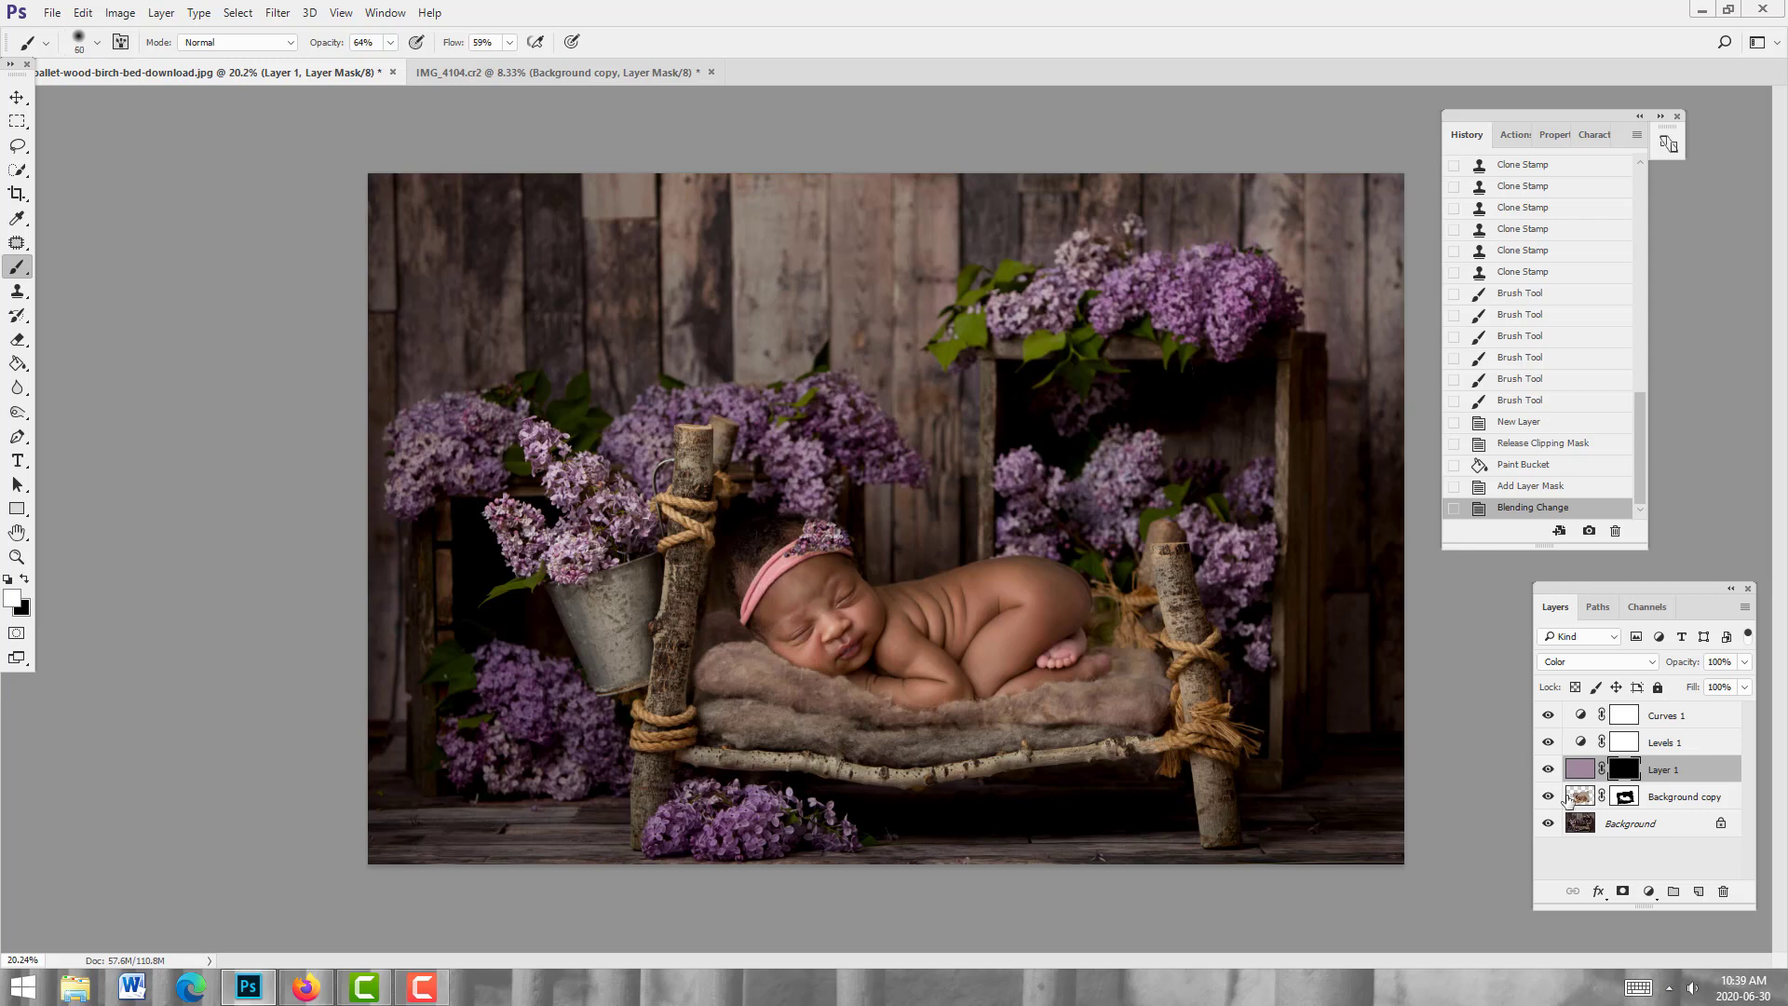
click(1580, 771)
click(1620, 769)
drag(760, 583, 753, 598)
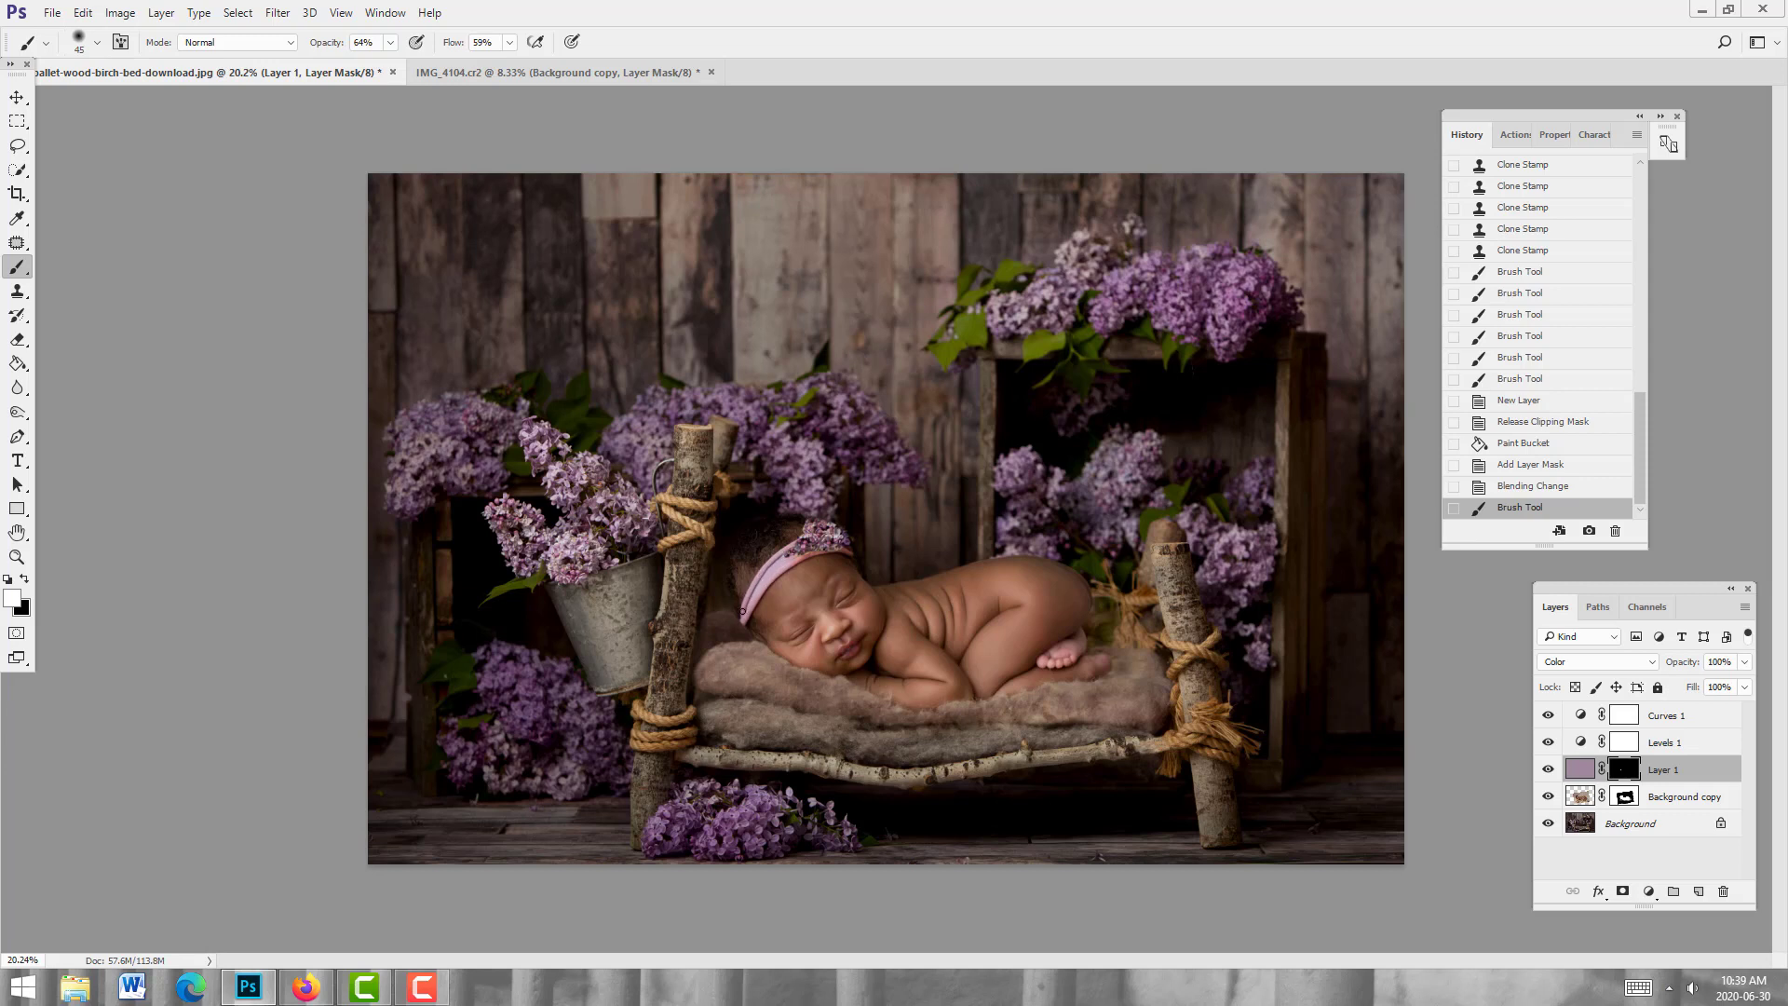
drag(746, 615, 802, 553)
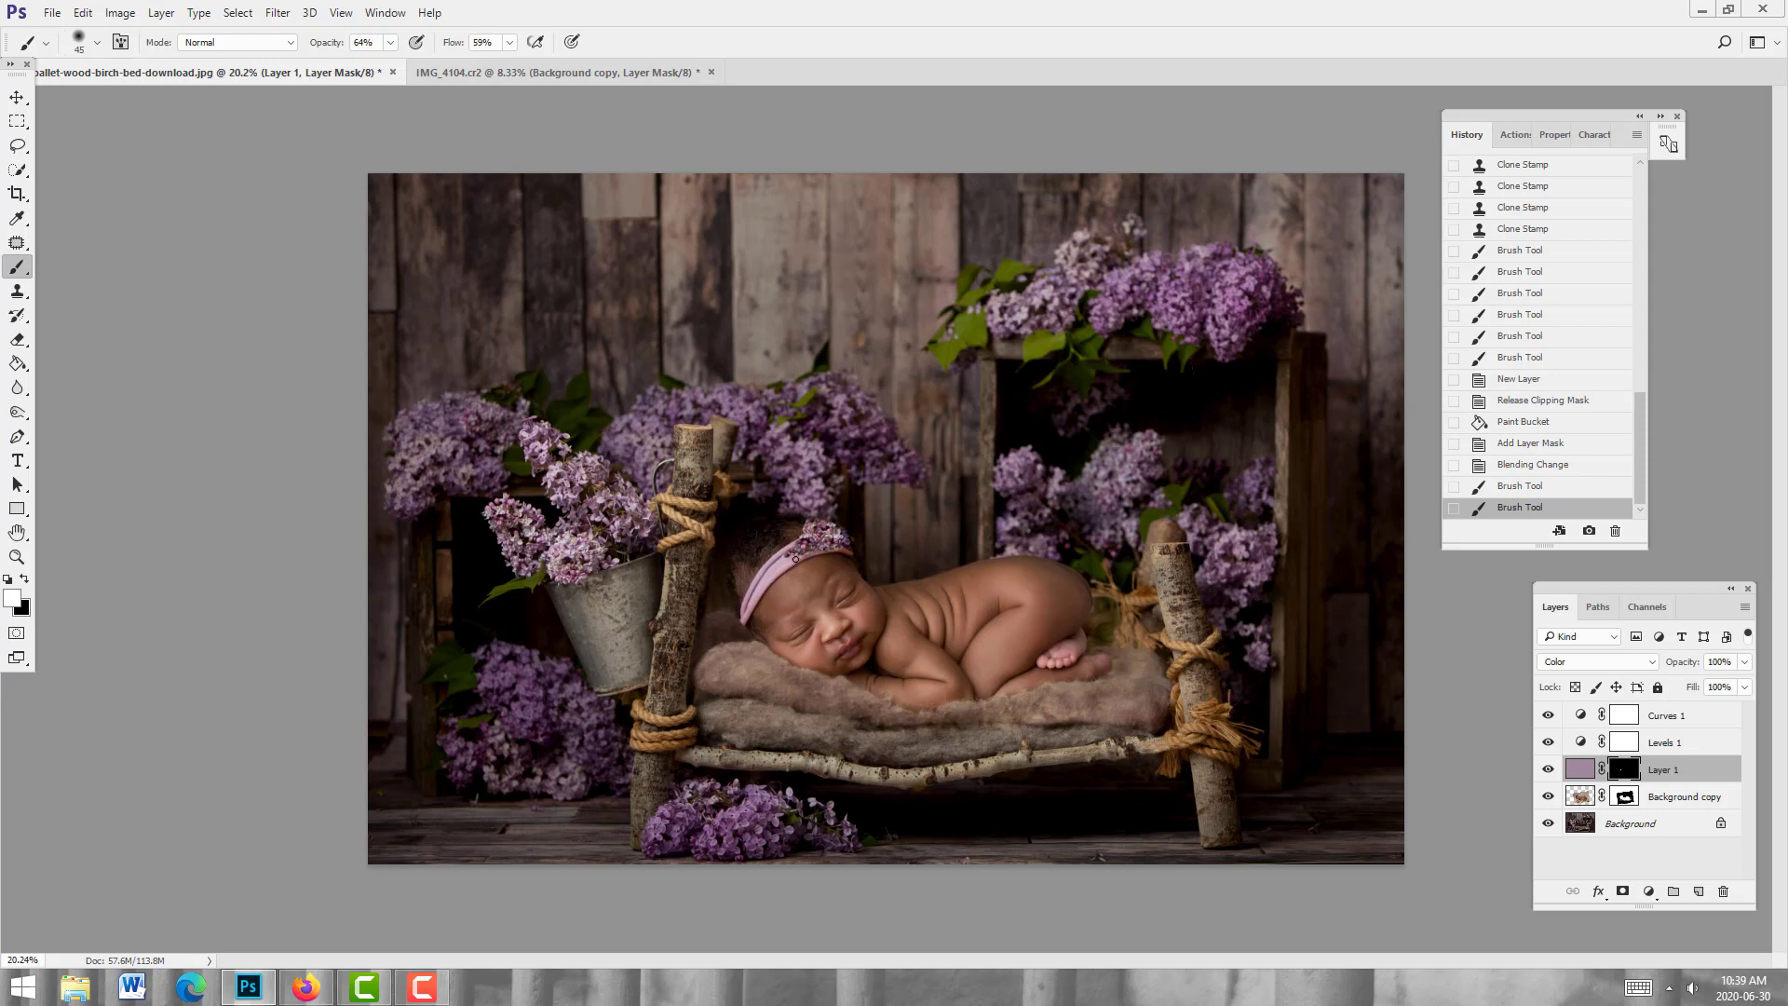
drag(795, 558, 851, 555)
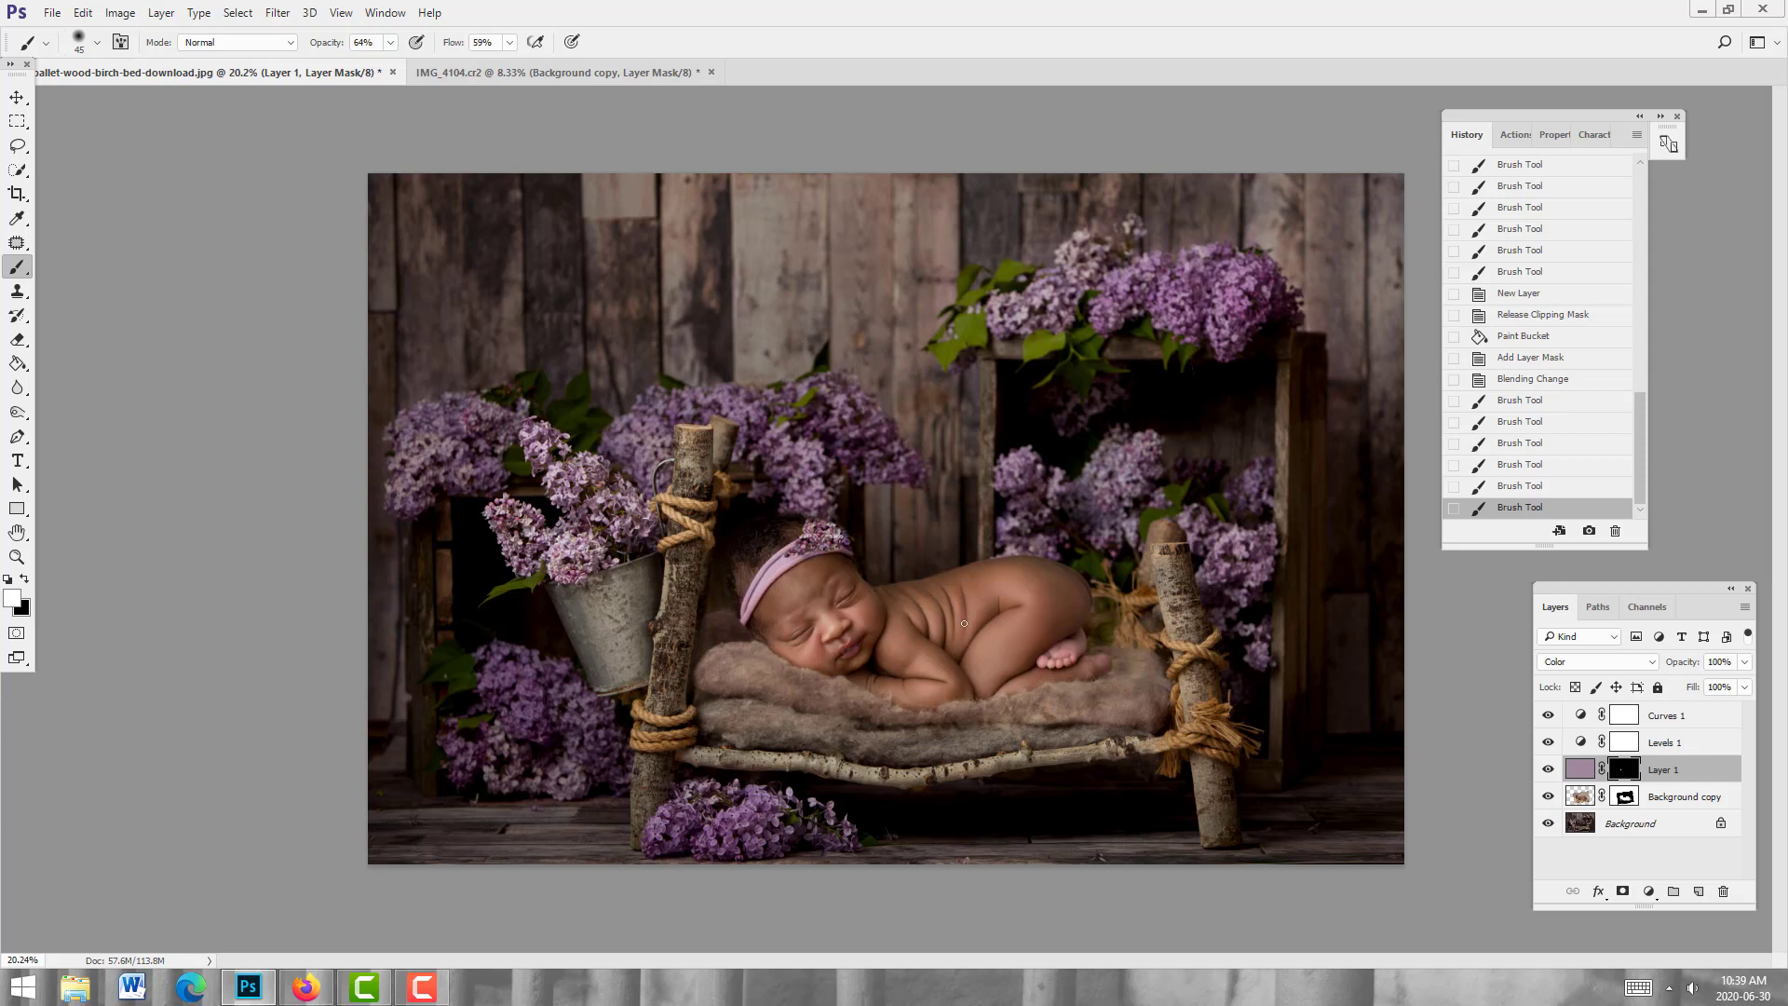
Step: Try the lilac colour layer at 86% opacity, examine the headband from afar and up close, and return the opacity to 100%
click(1744, 663)
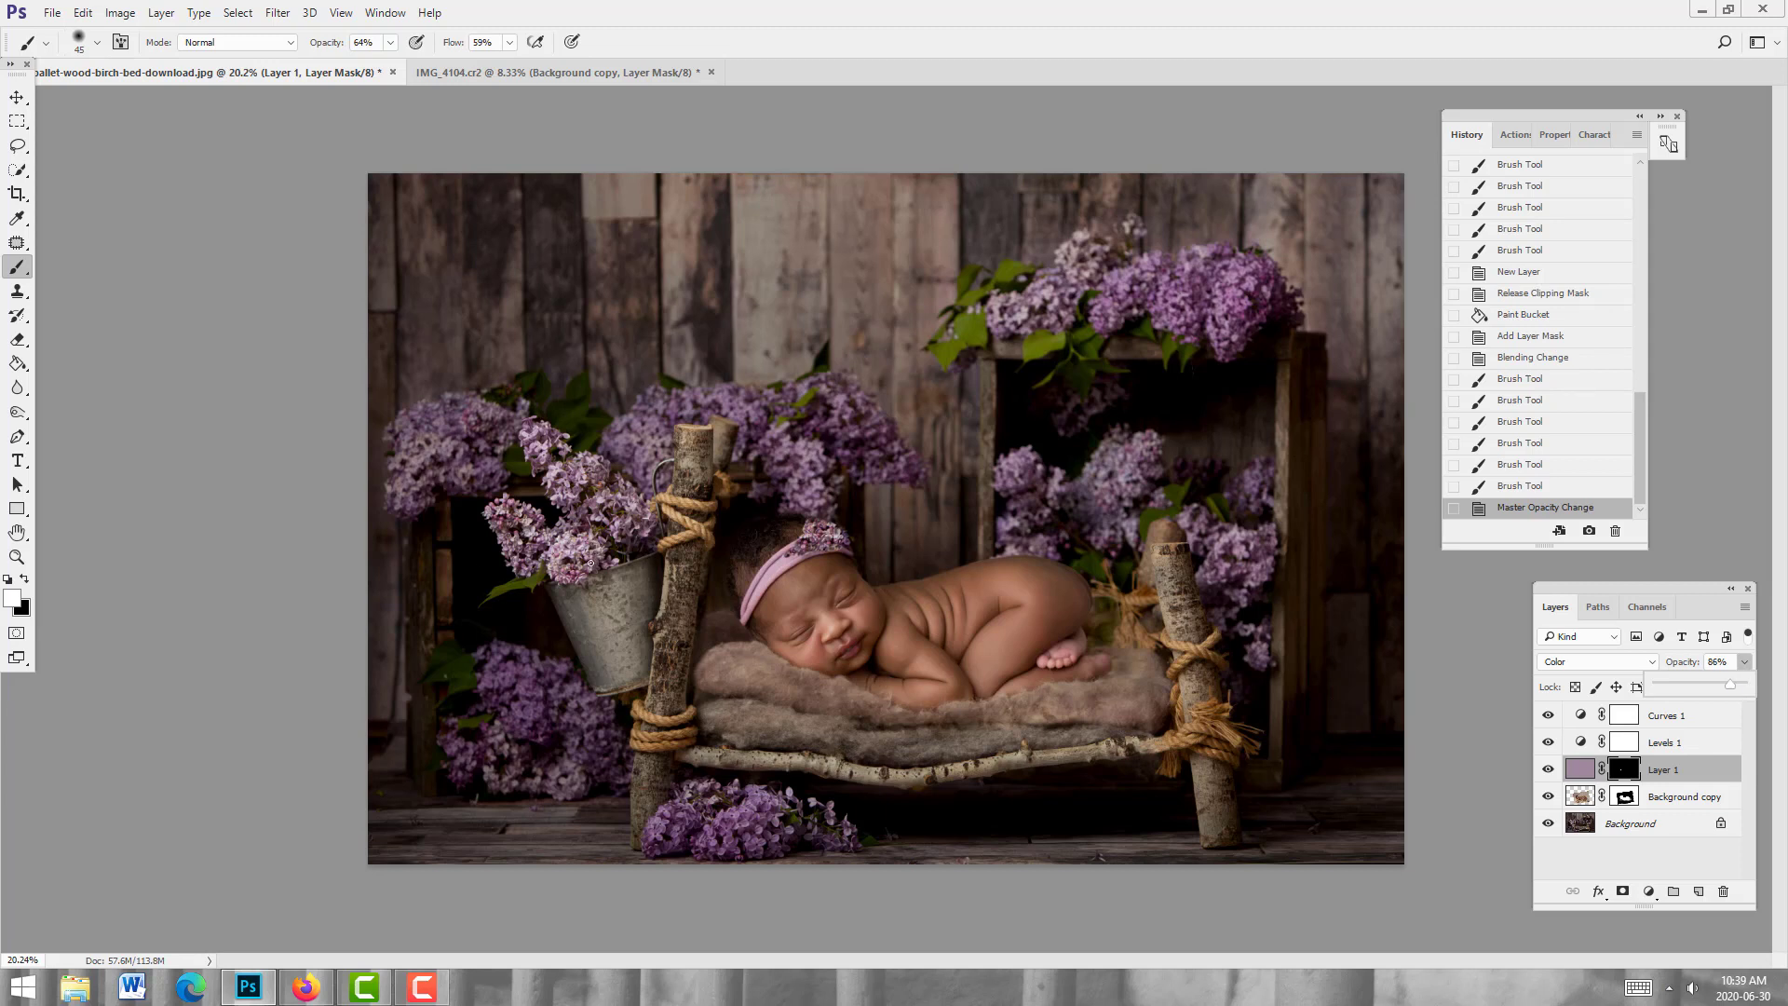
click(16, 557)
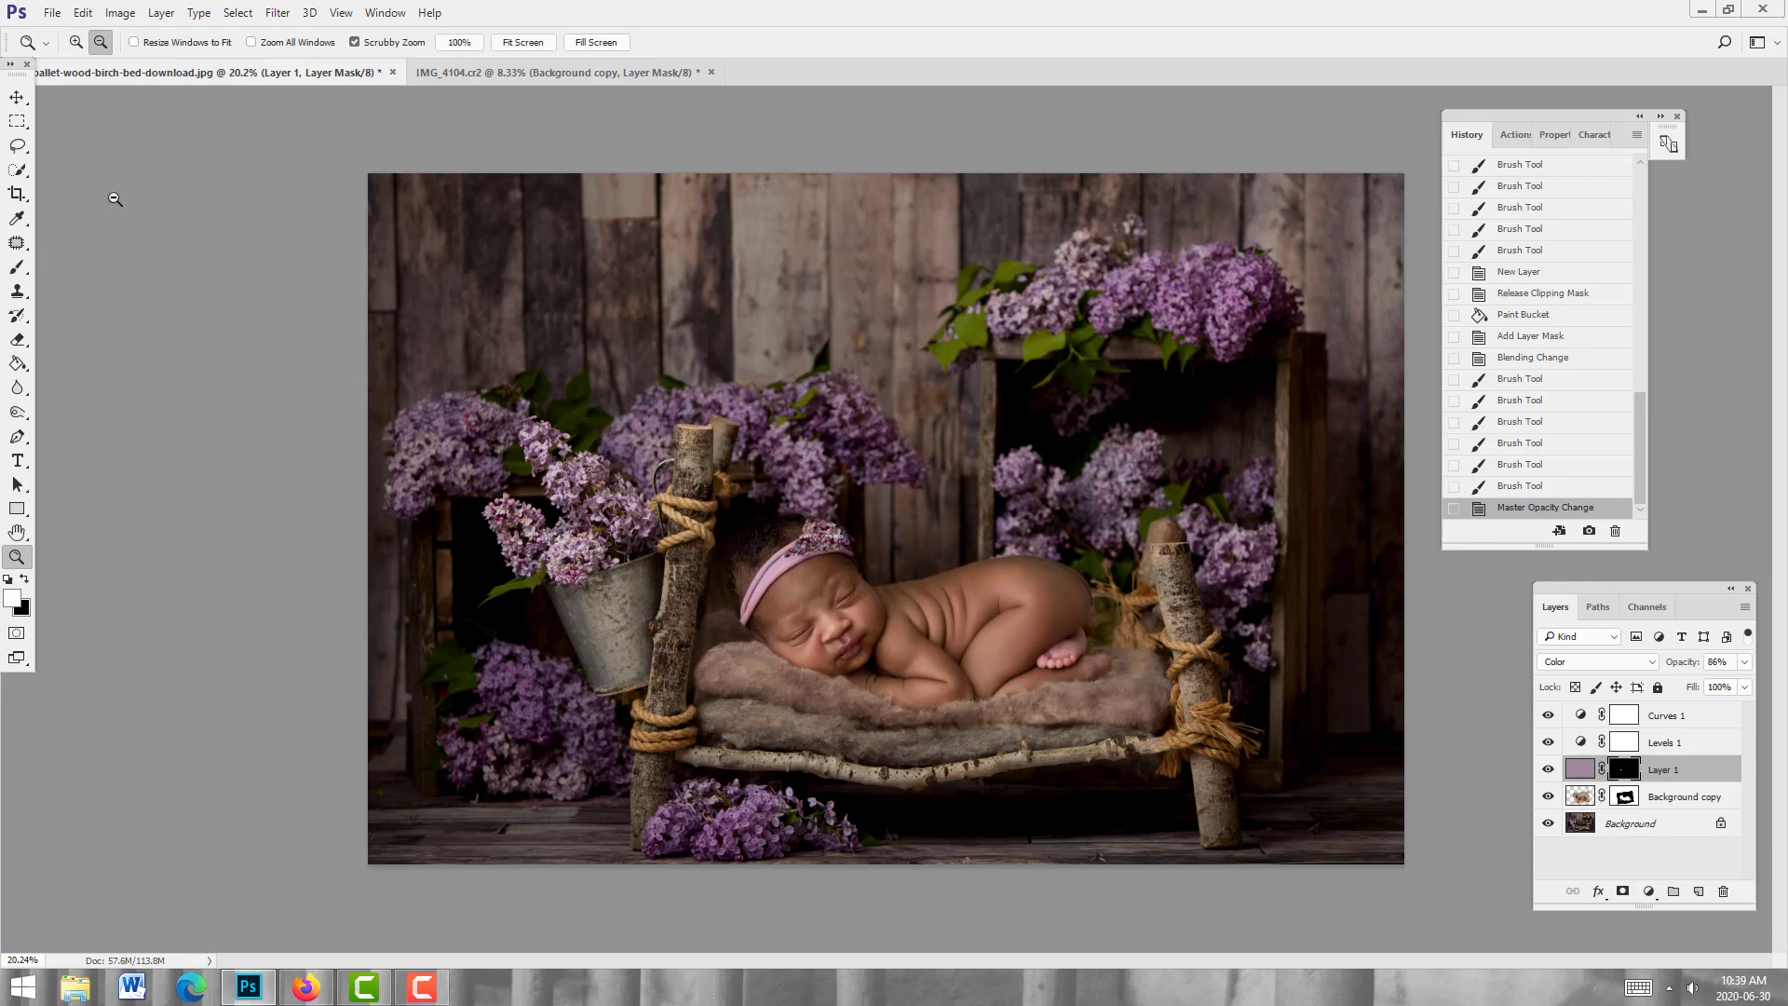
alt+click(929, 458)
click(928, 459)
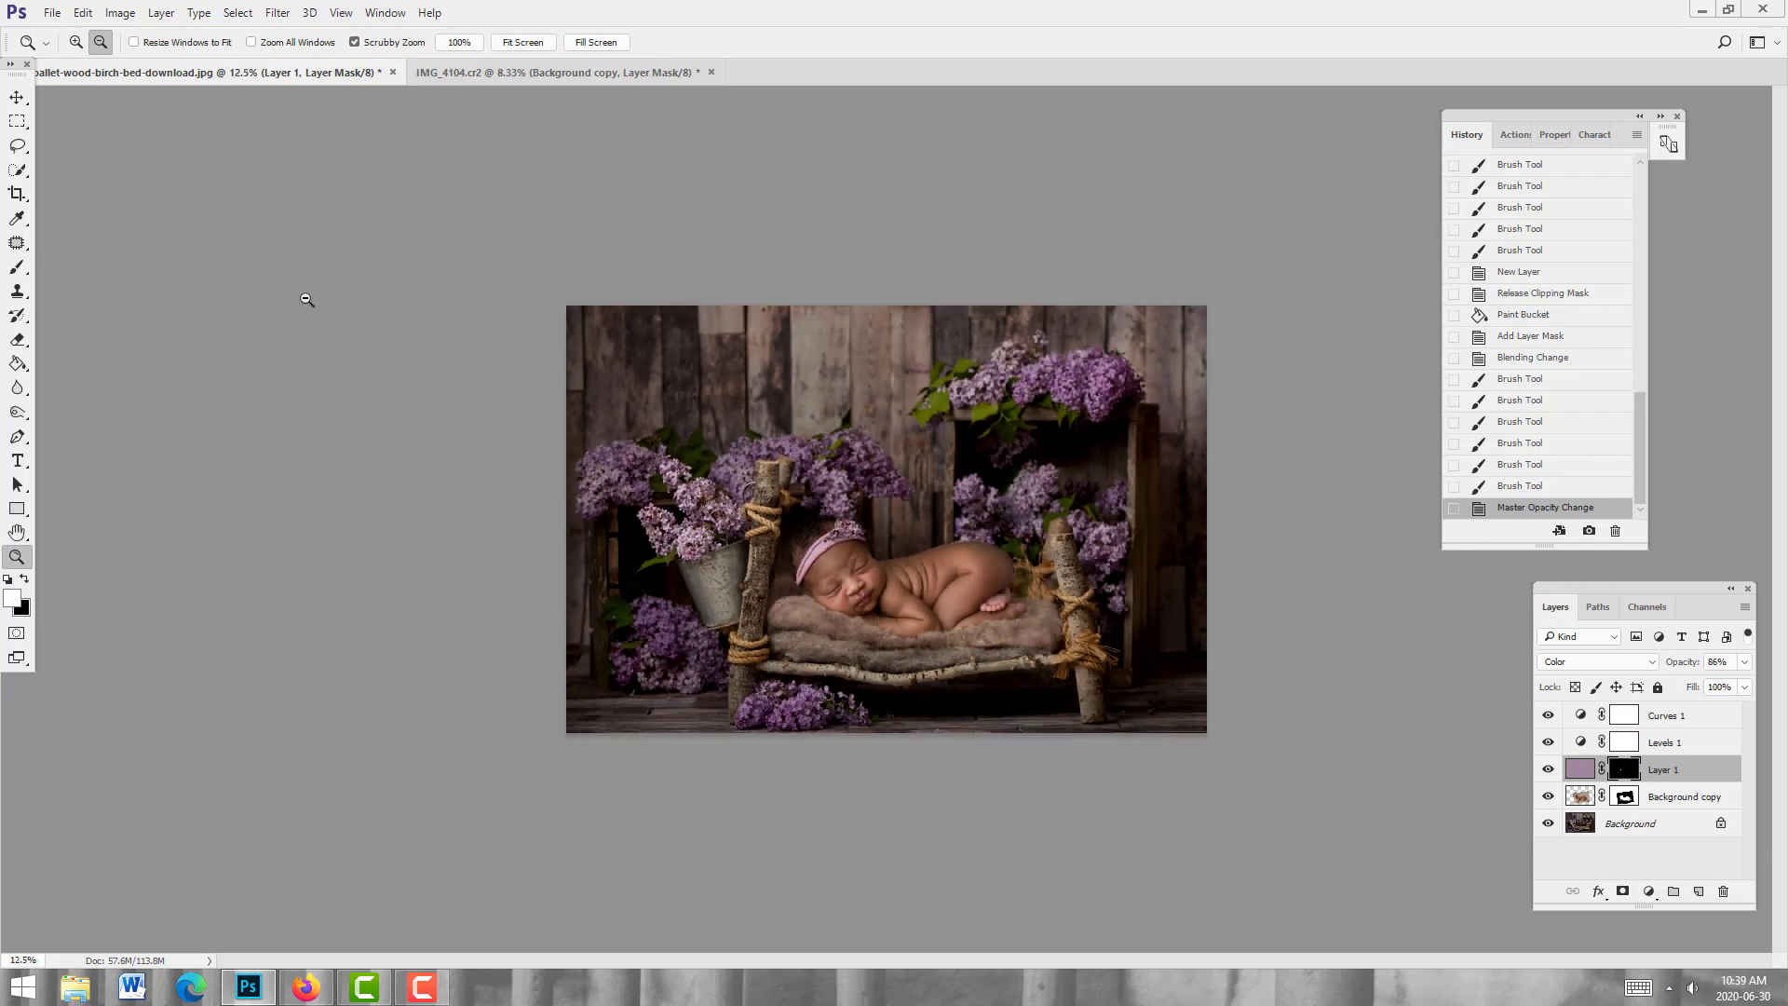
click(76, 42)
click(866, 489)
click(866, 489)
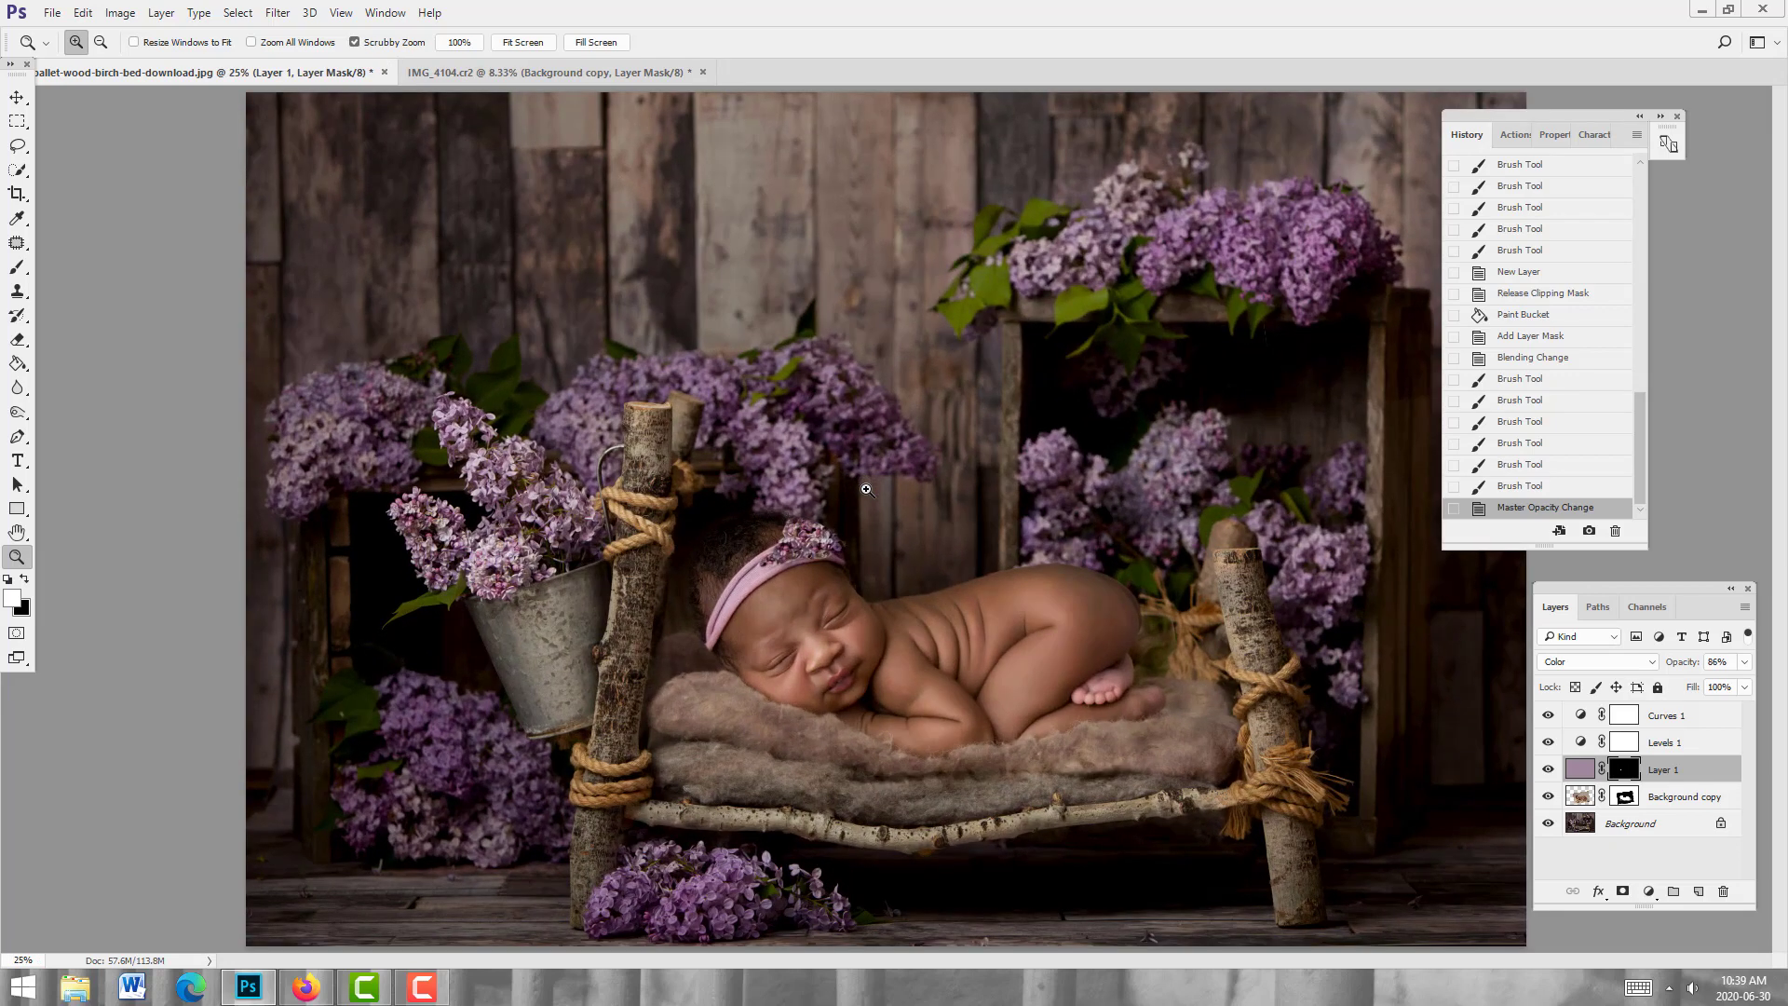
click(866, 489)
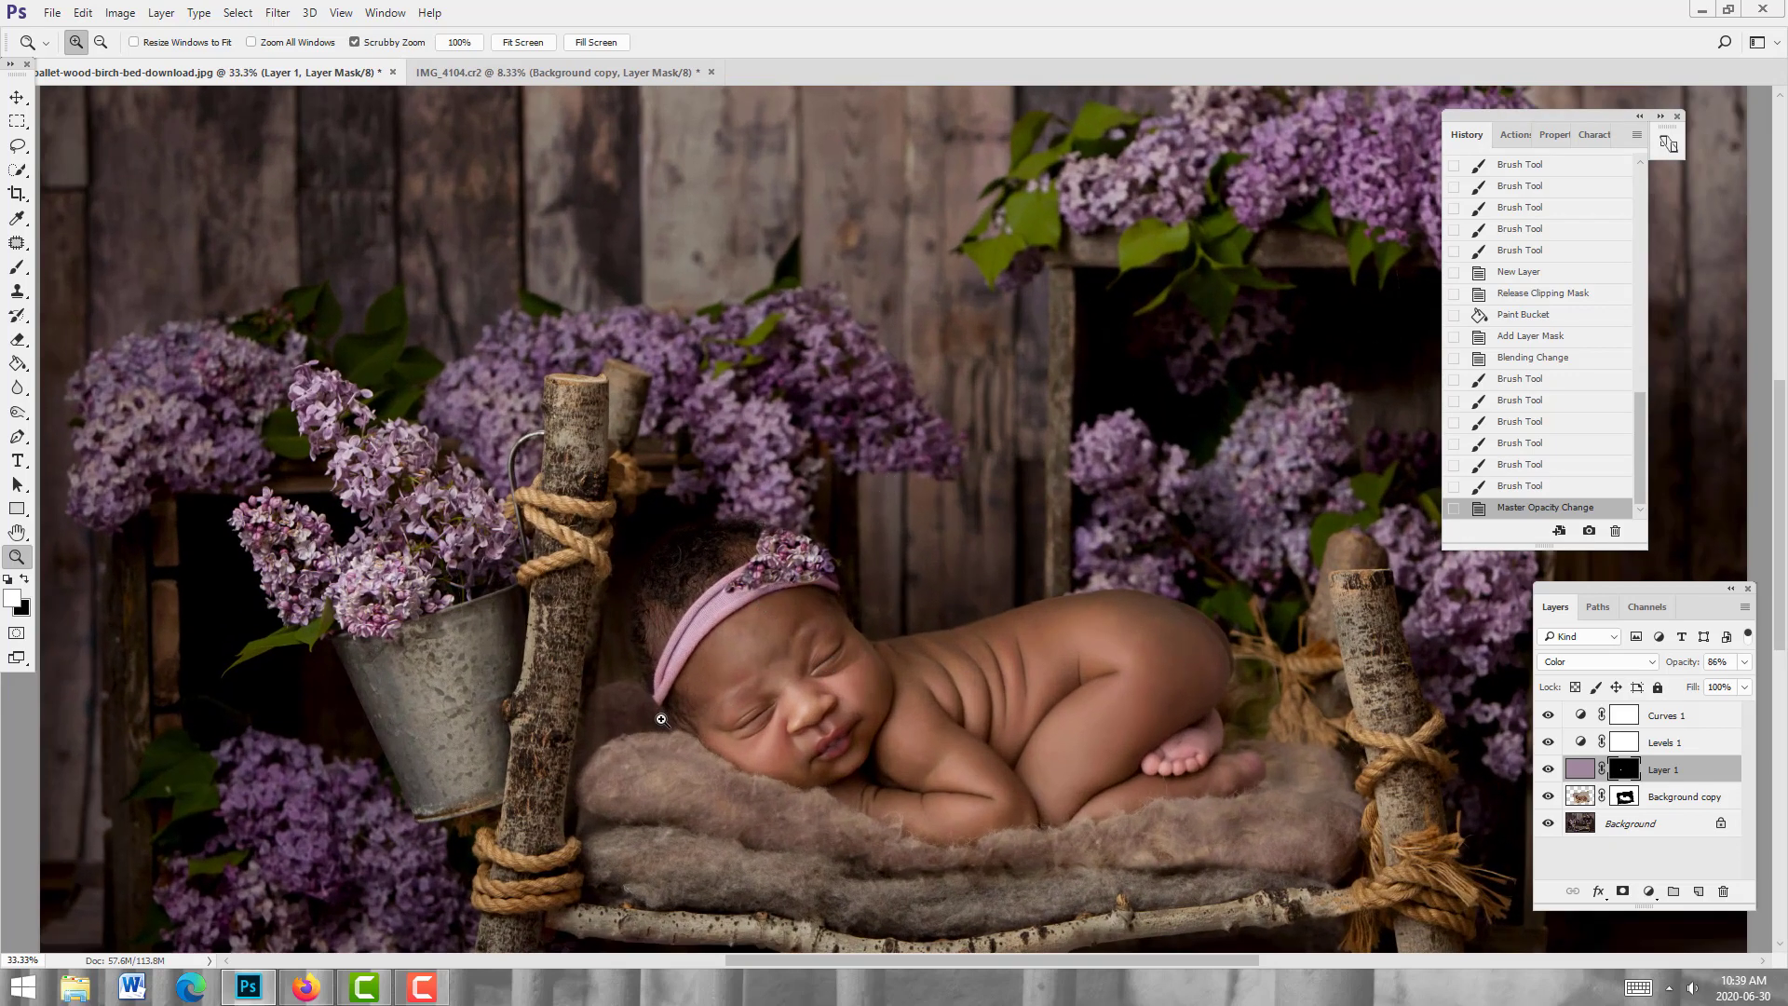
click(1744, 662)
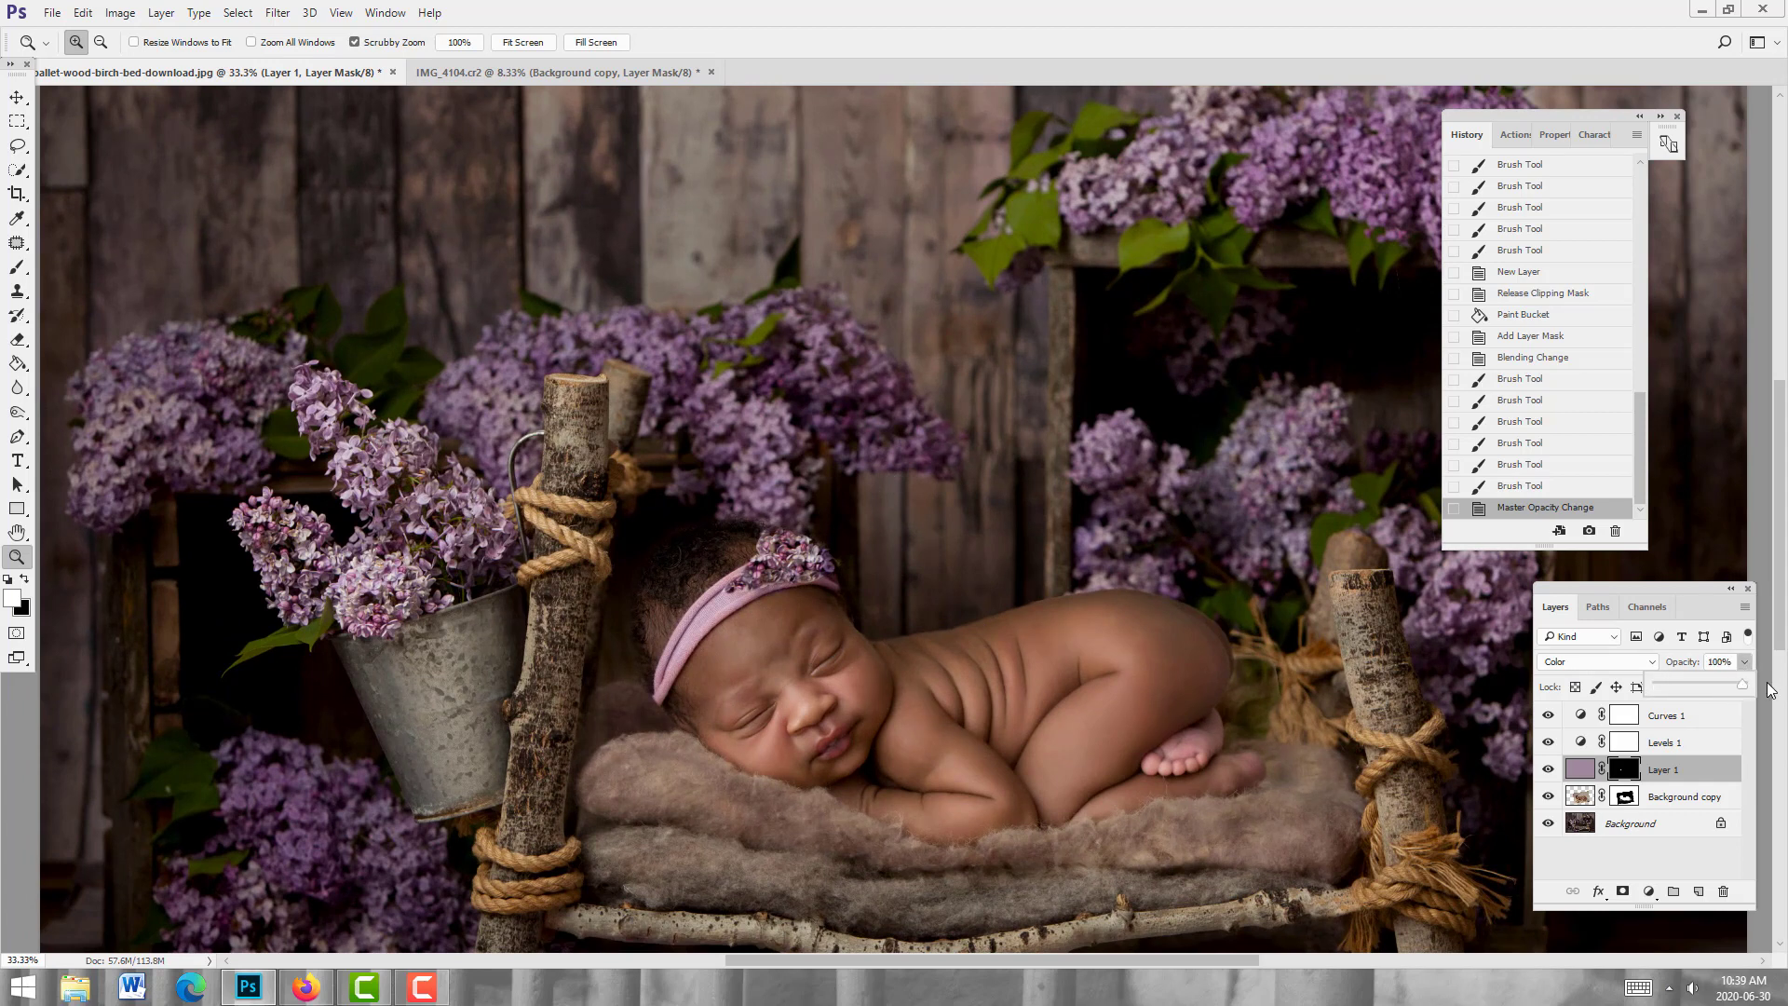
Step: Sample a paler lilac from the blossoms above the headband as the foreground colour and refill the headband colour layer with it
click(1577, 773)
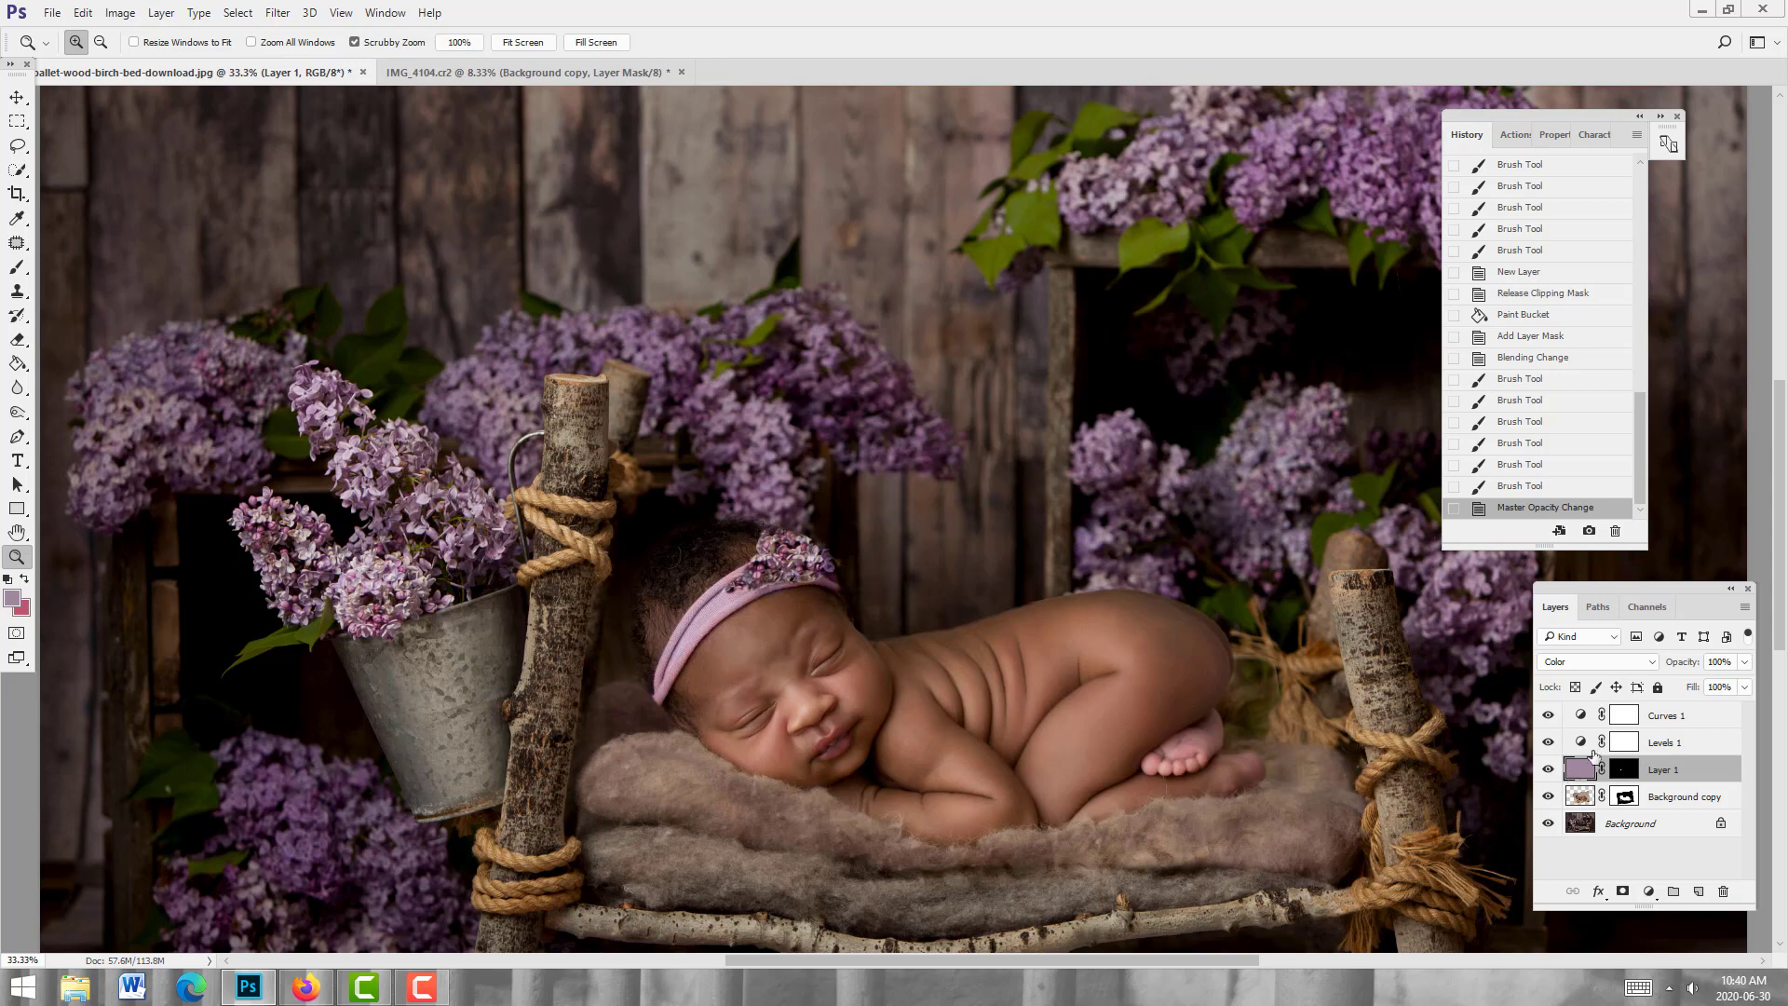
click(13, 597)
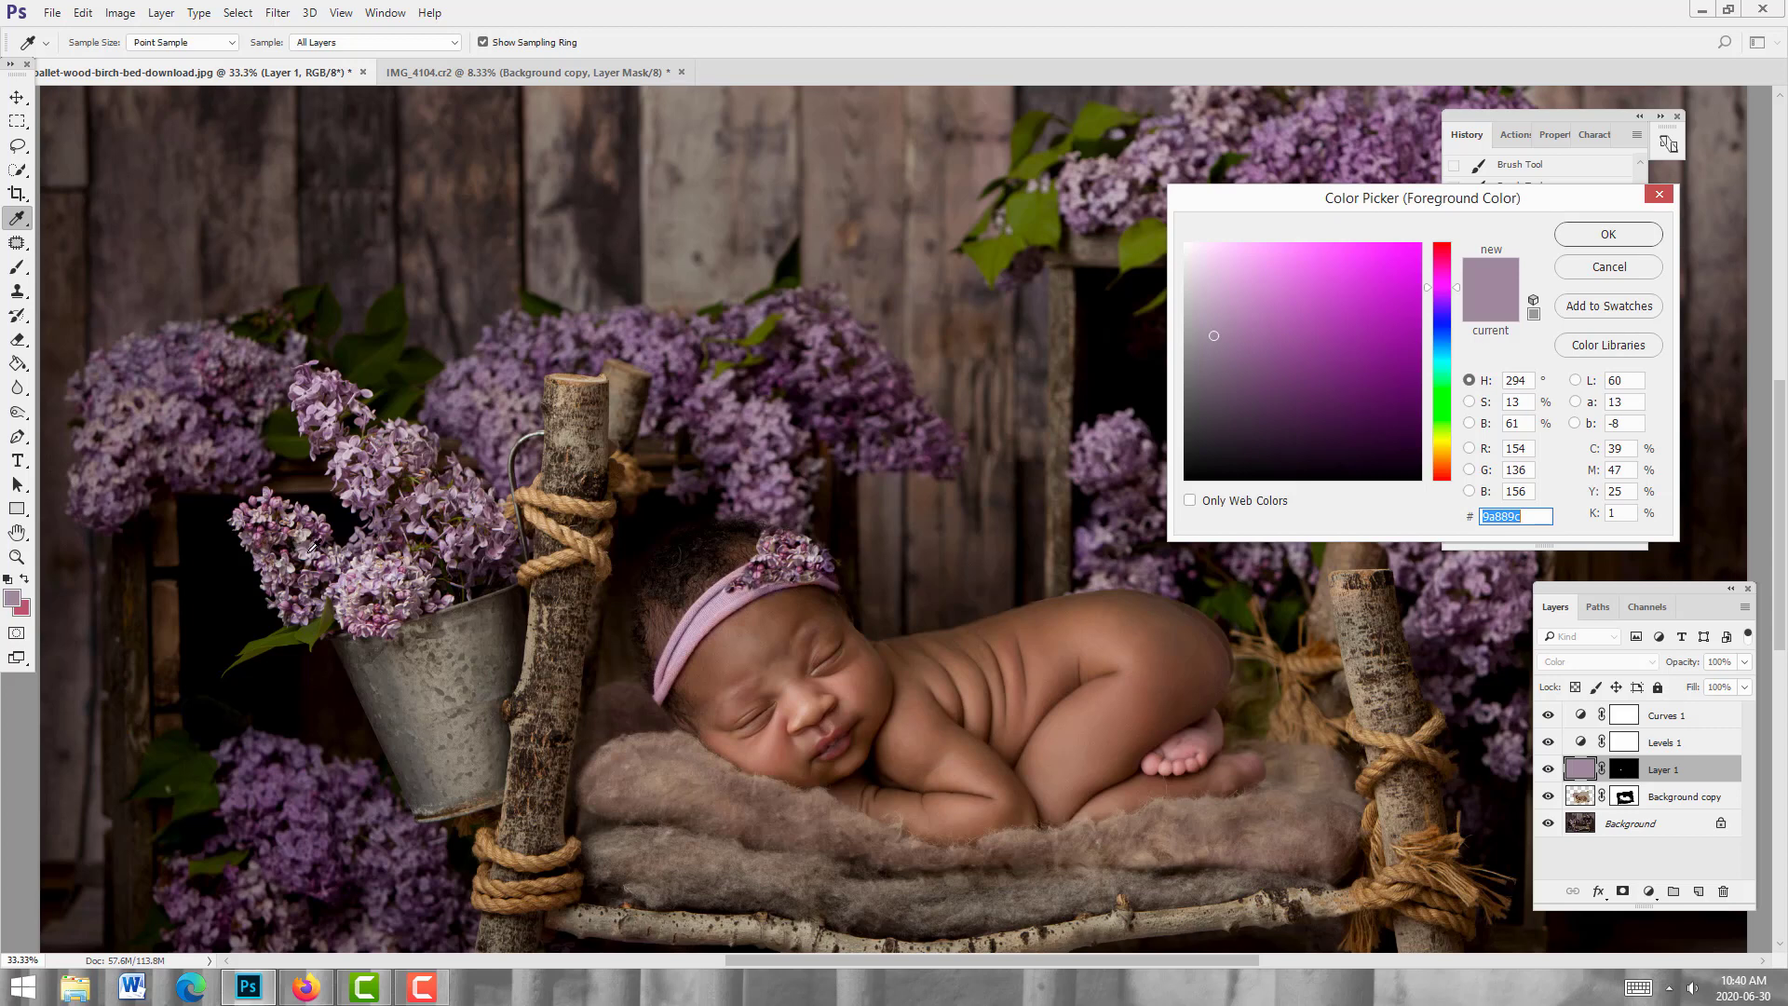
click(747, 475)
click(1609, 233)
key(z)
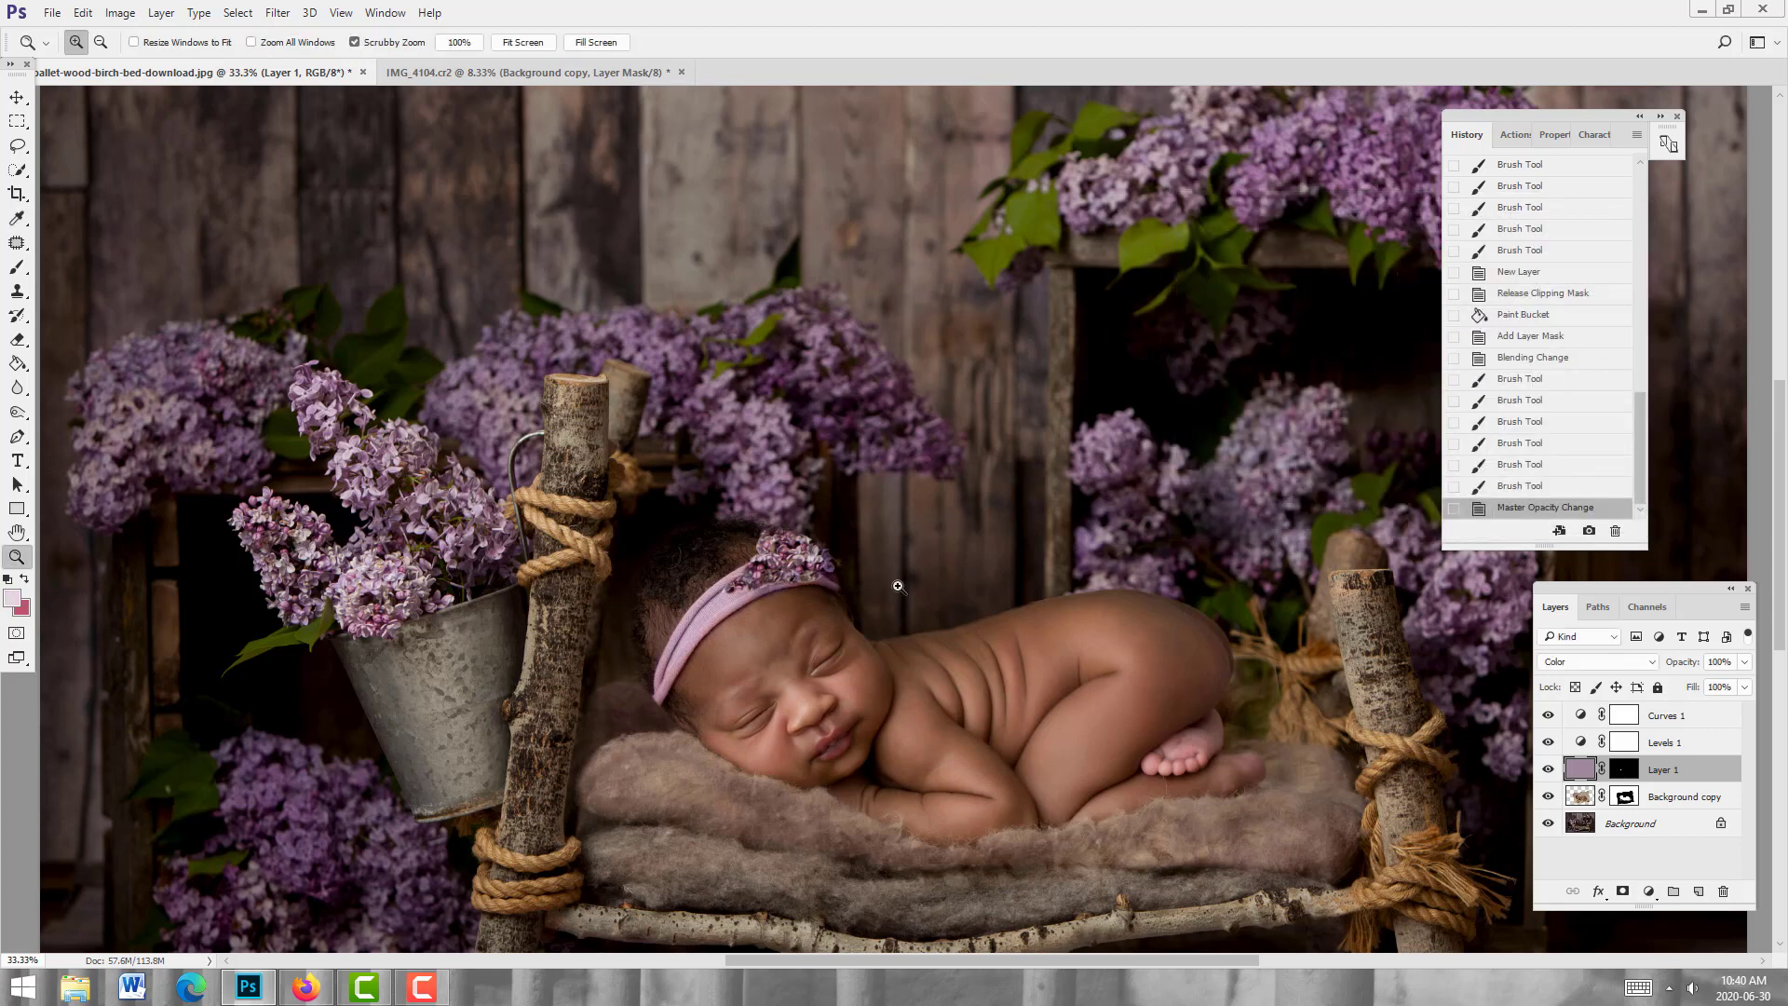
click(18, 363)
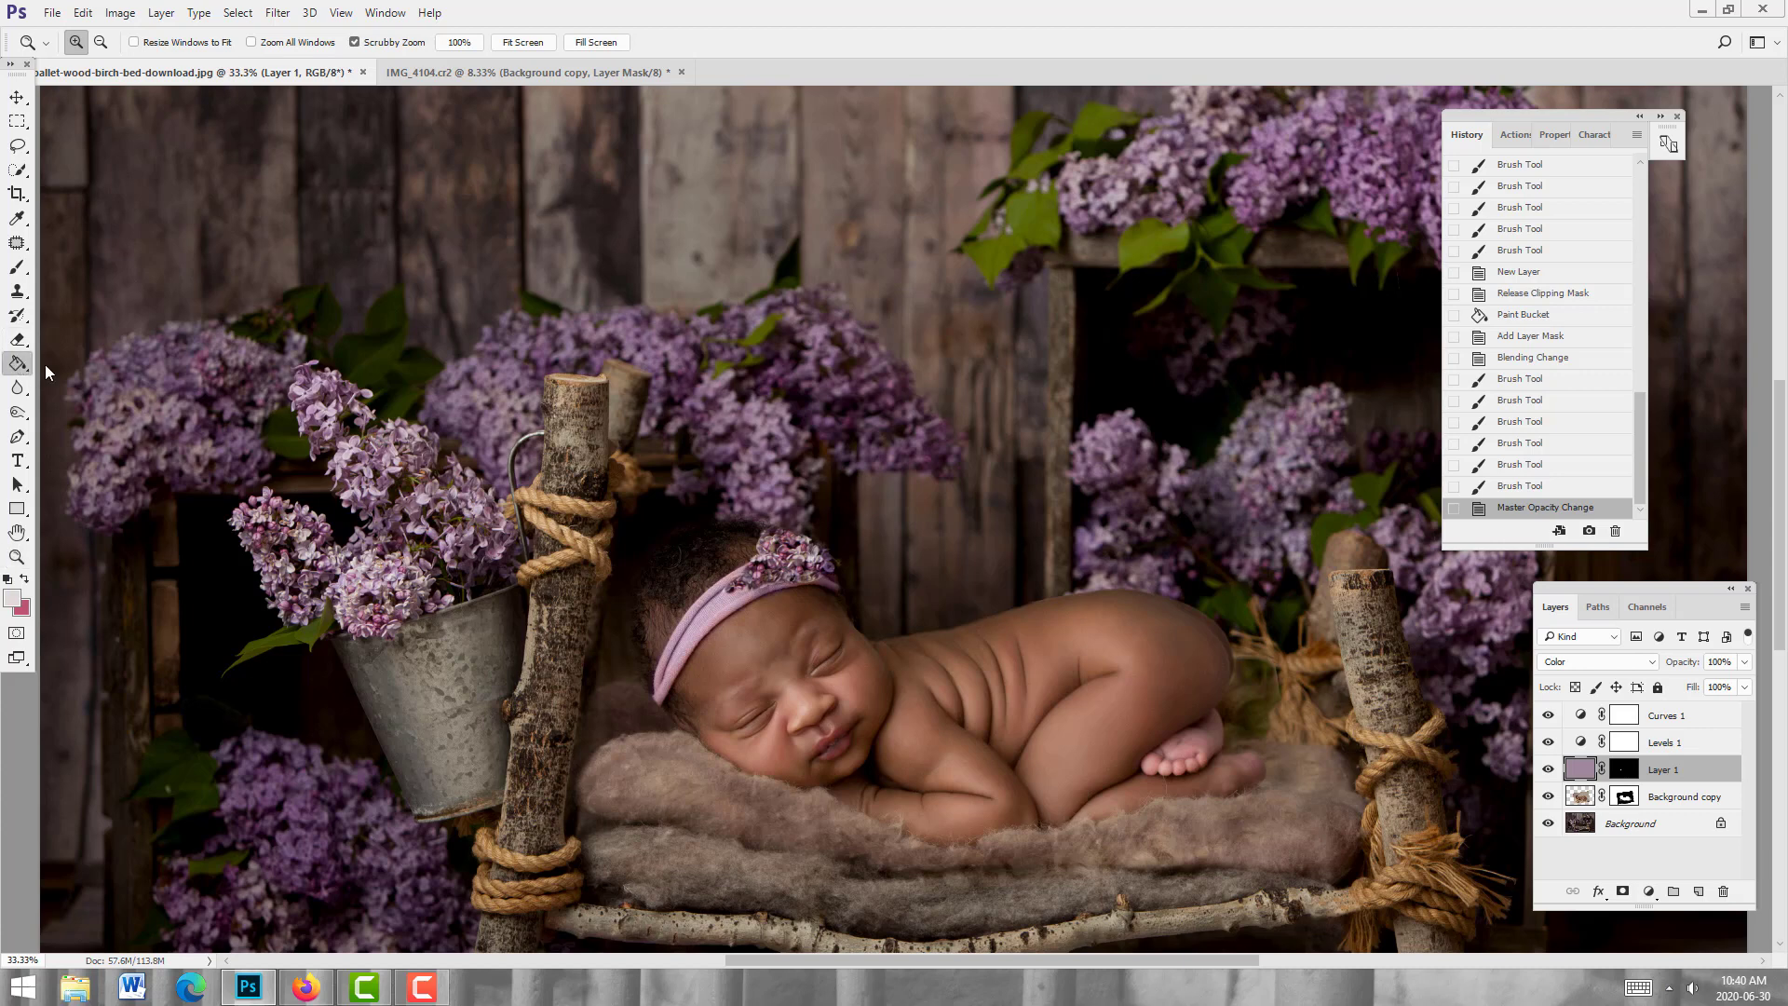
click(719, 561)
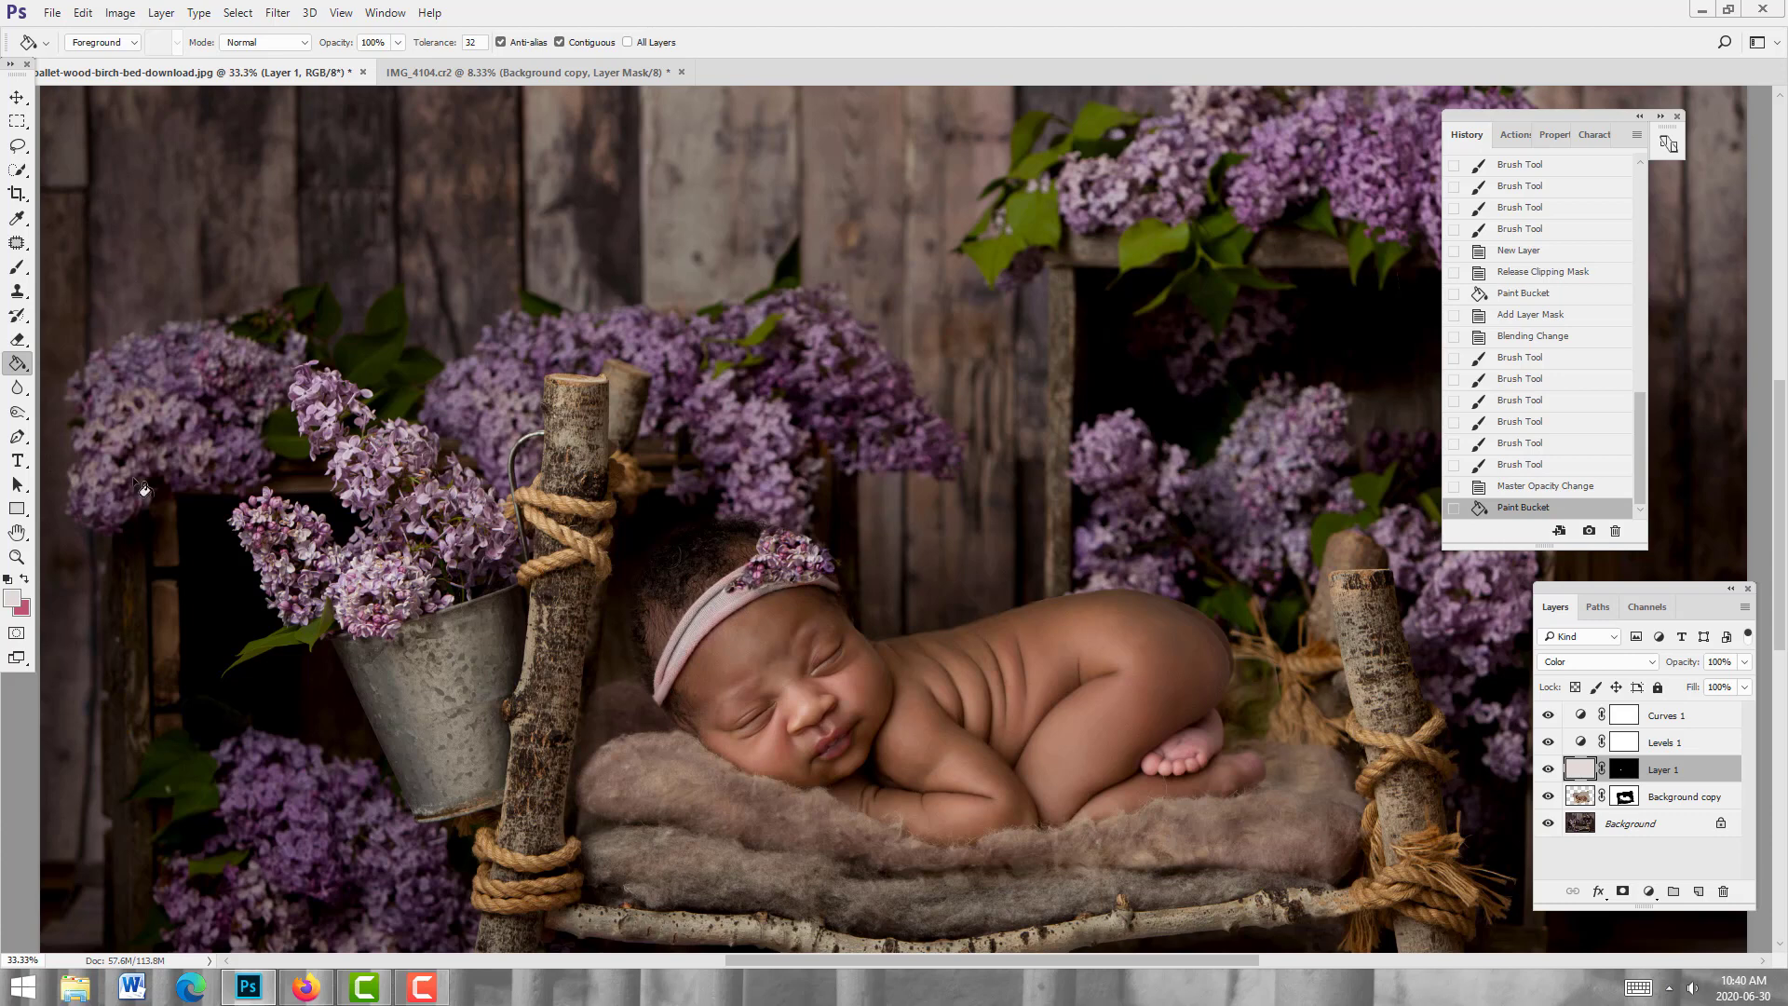
Step: Paint white on the colour layer's mask along the headband with a 25 px brush at 64% opacity and 59% flow
click(17, 267)
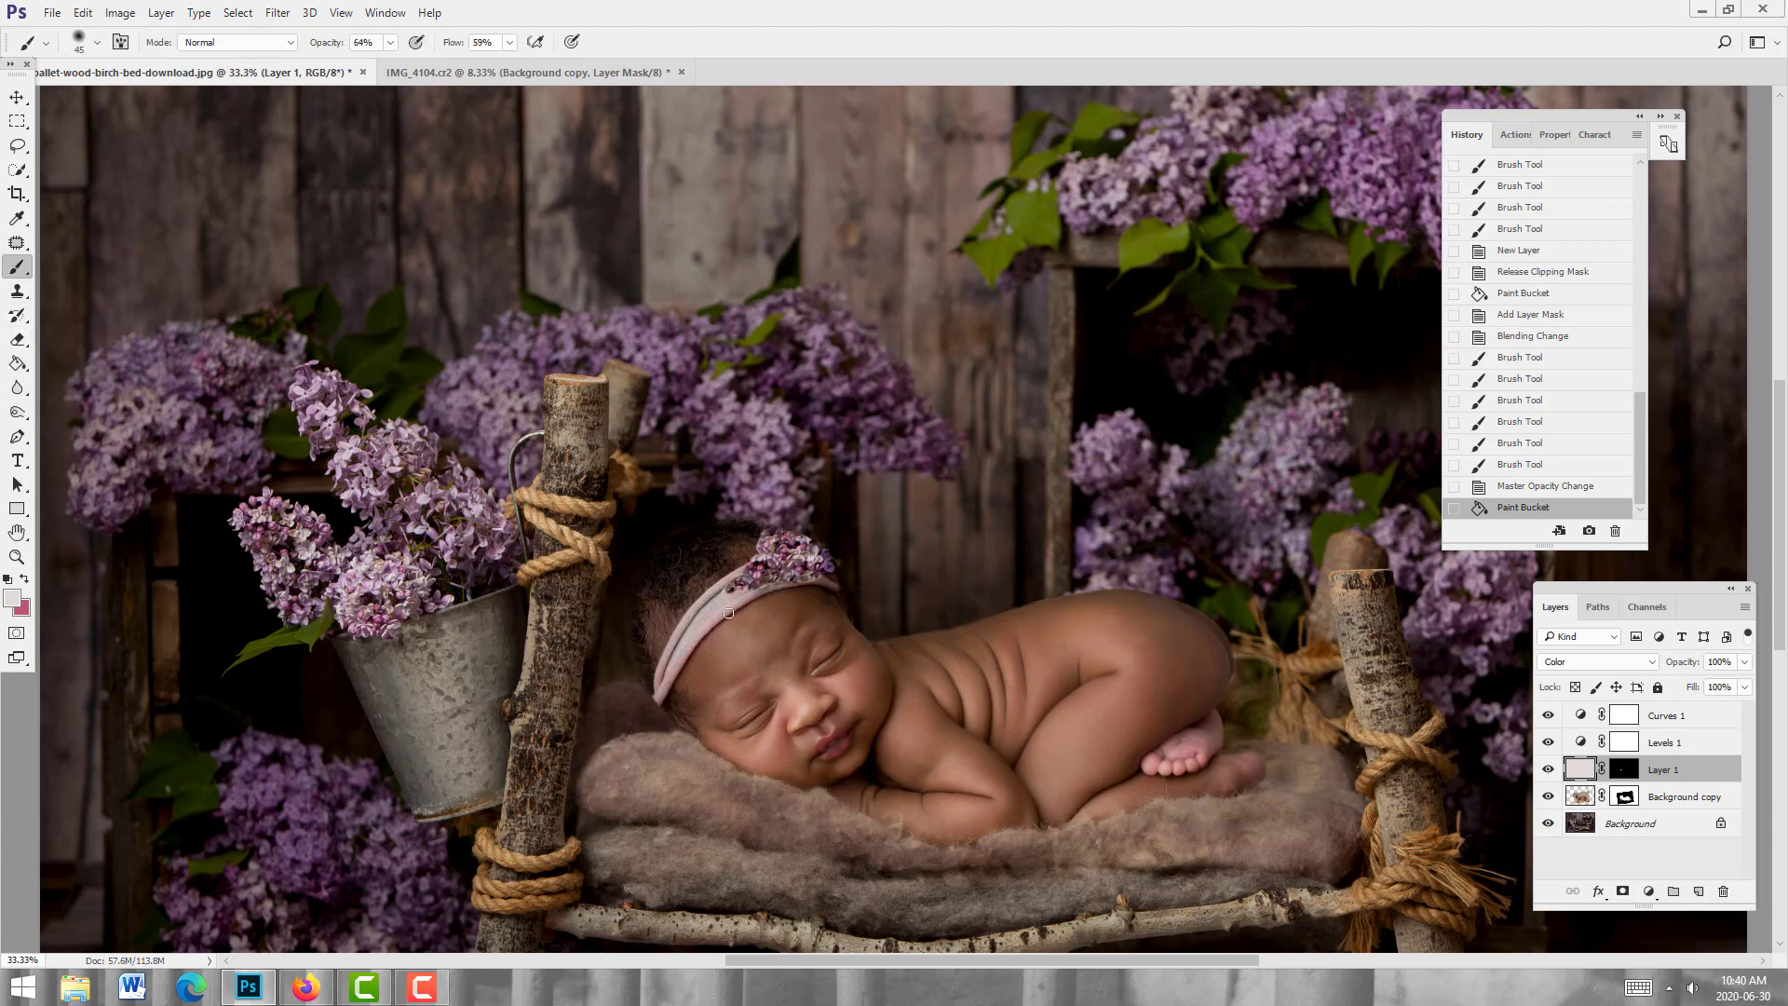
click(1624, 772)
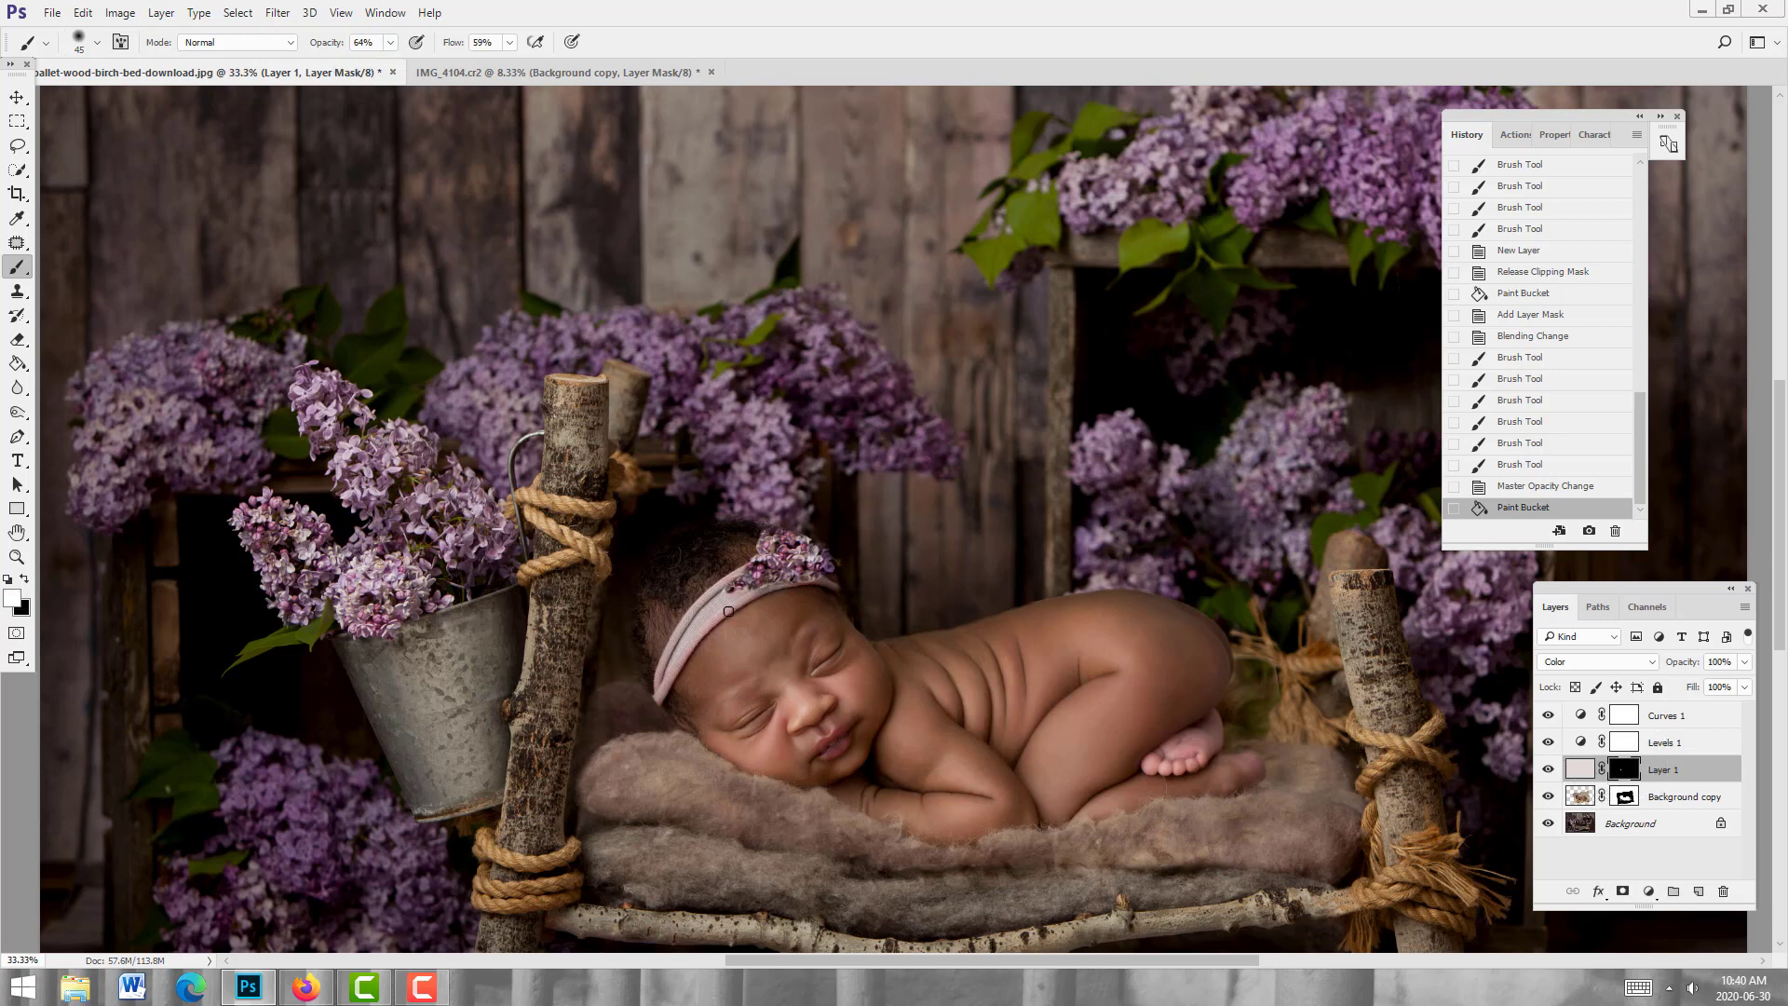
key(bracketleft)
mouse_move(664, 684)
mouse_down()
mouse_move(730, 590)
mouse_move(854, 571)
mouse_move(769, 592)
mouse_move(830, 582)
mouse_up()
click(837, 587)
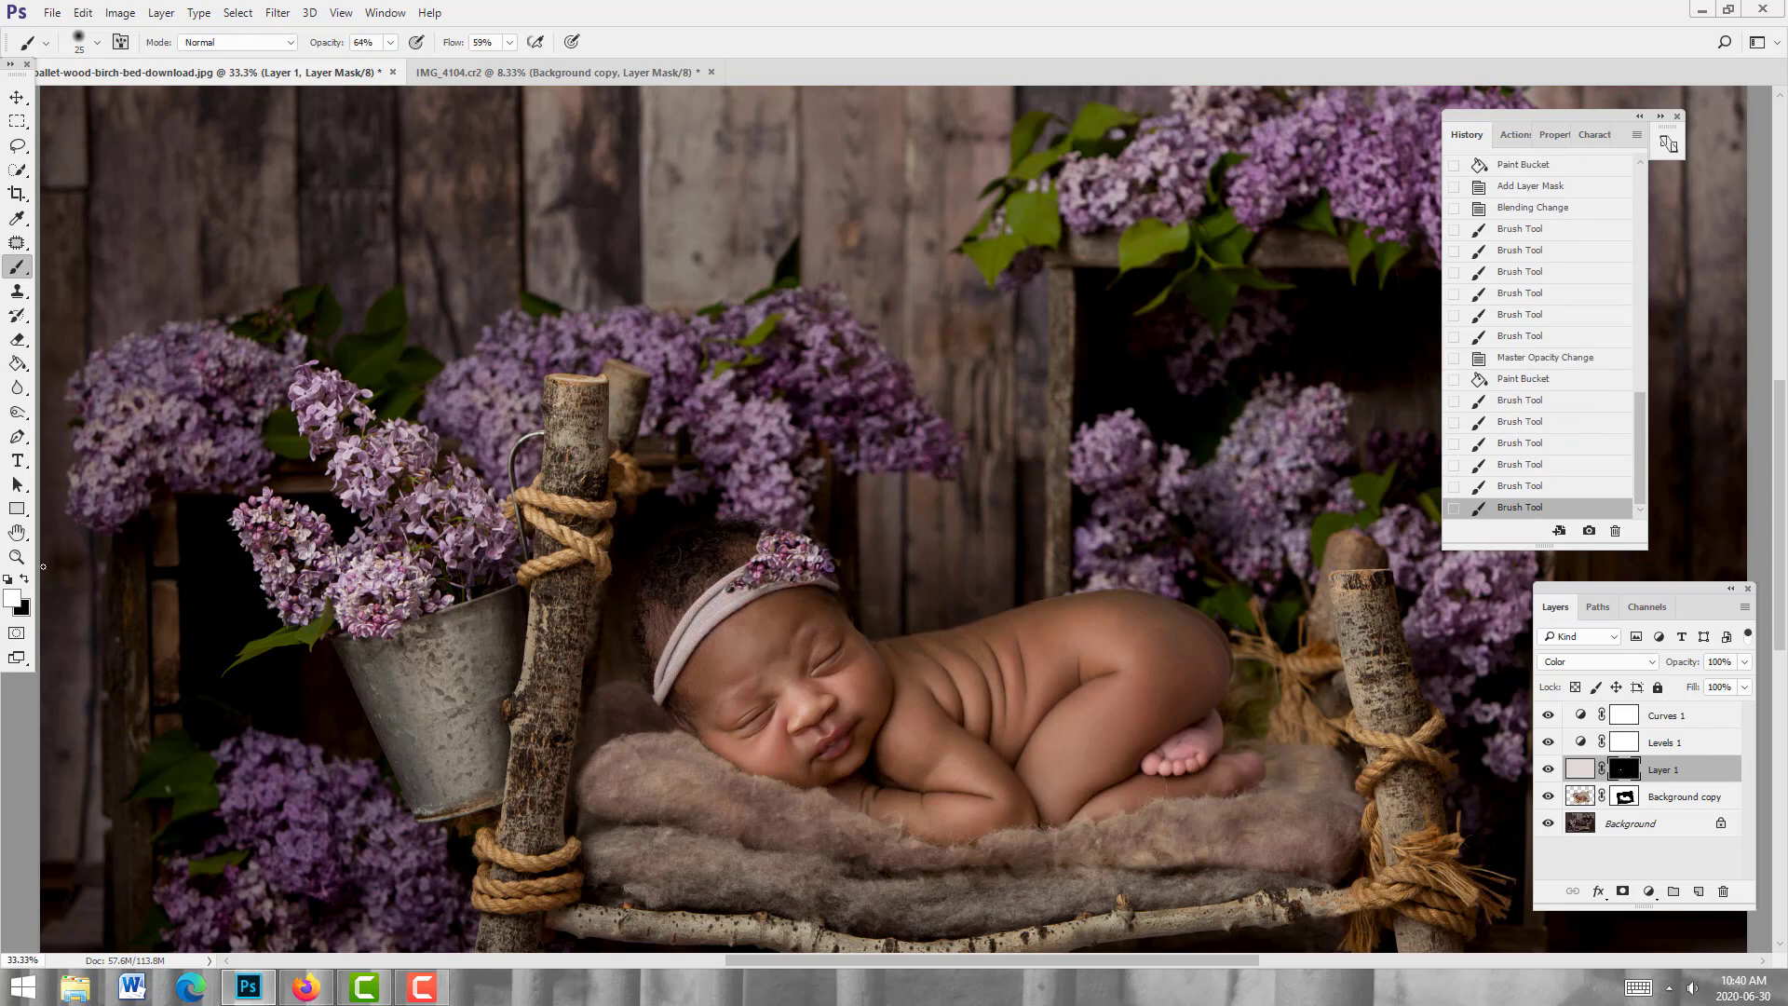
Step: Set the headband colour layer's opacity to 82% and compare the whole image with that layer hidden and shown
click(1744, 661)
click(1727, 681)
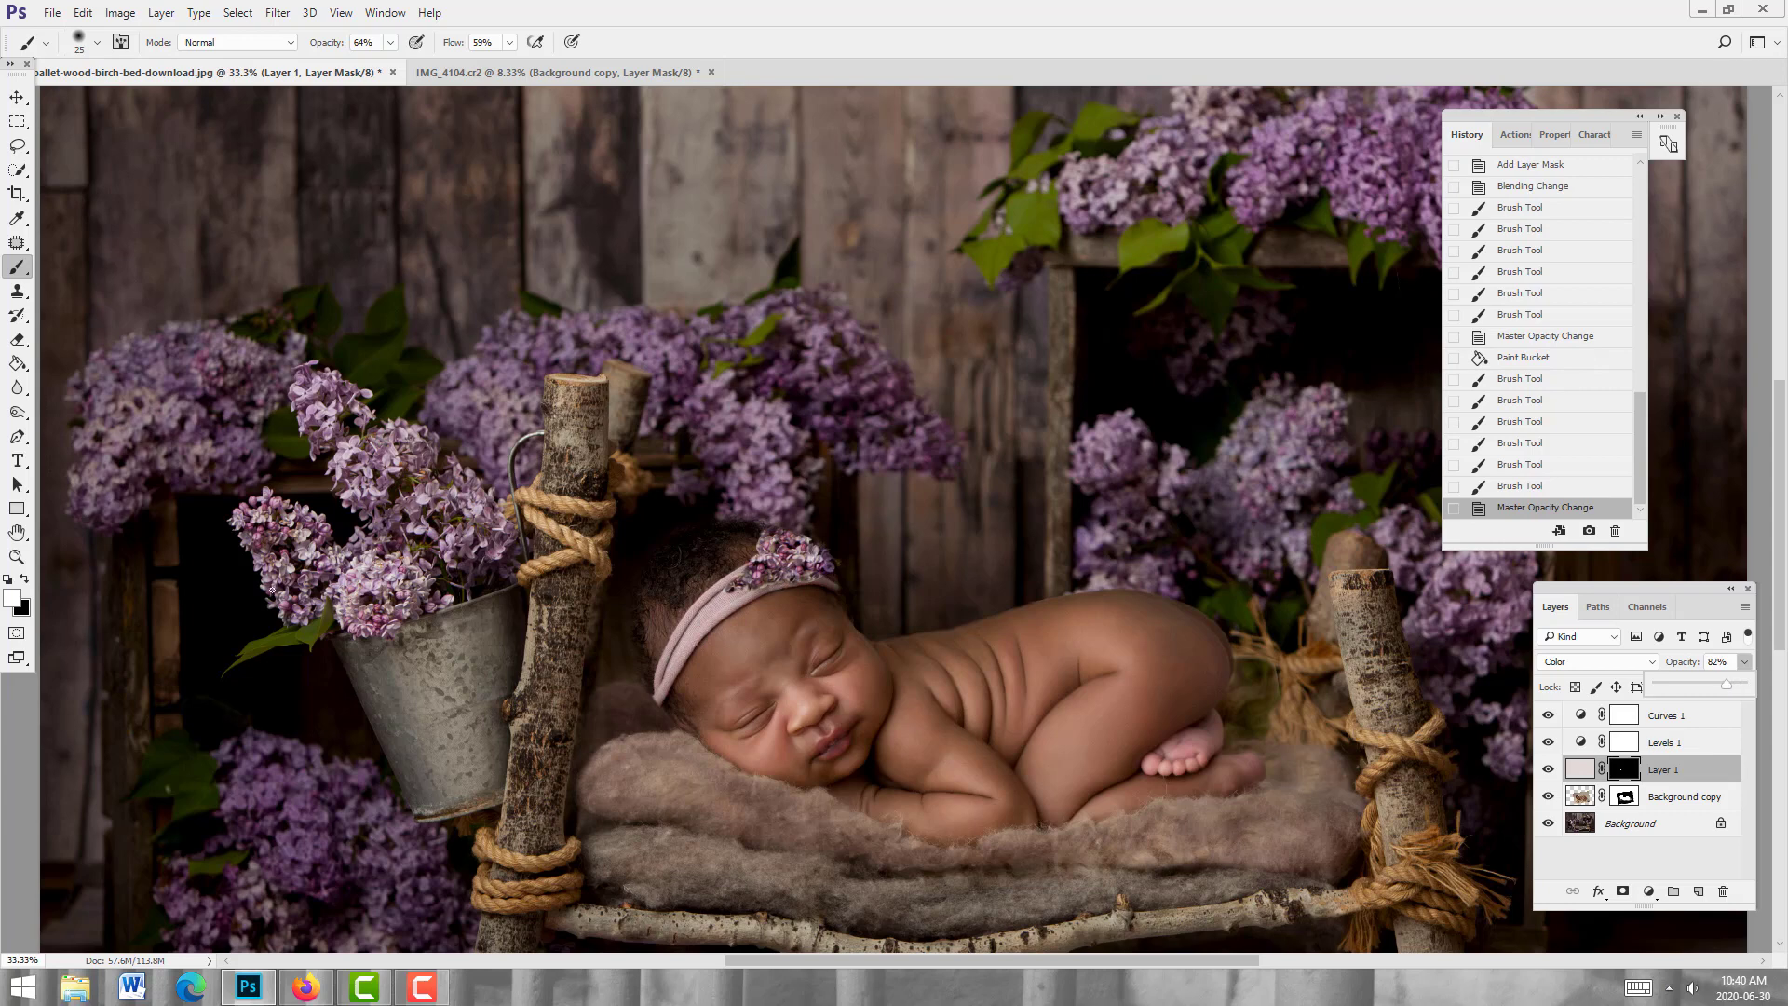
click(19, 557)
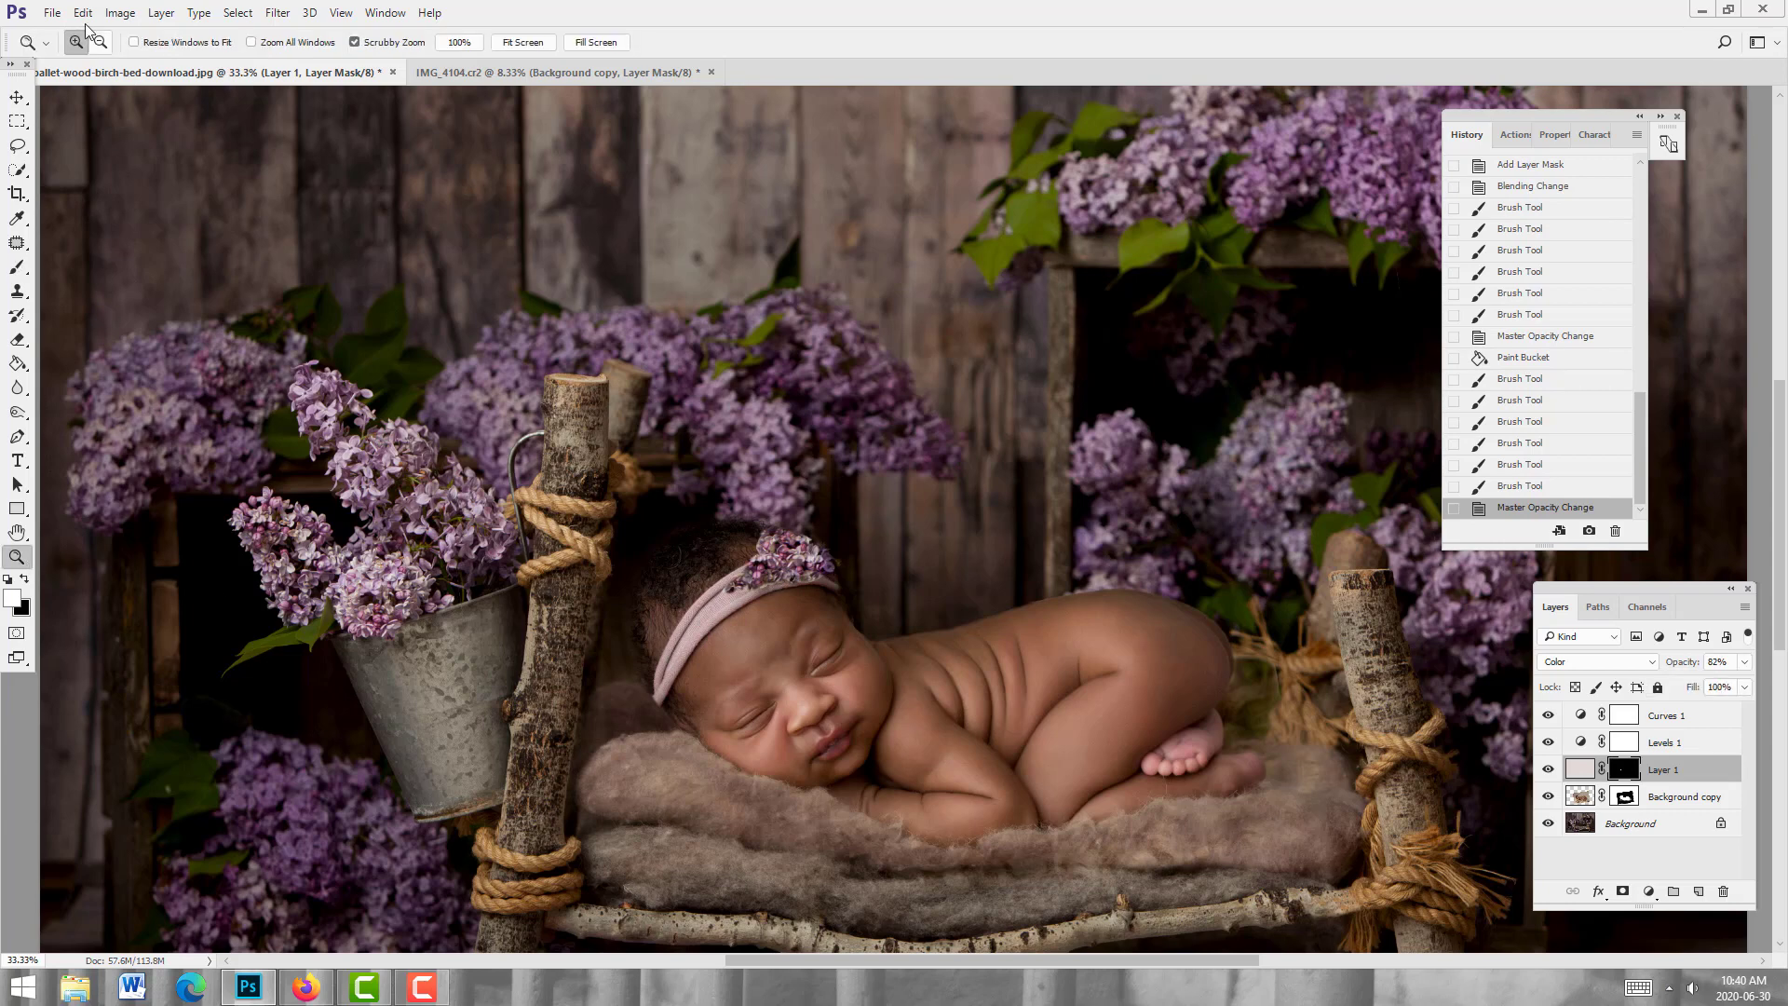
click(99, 42)
click(730, 556)
click(730, 556)
click(731, 556)
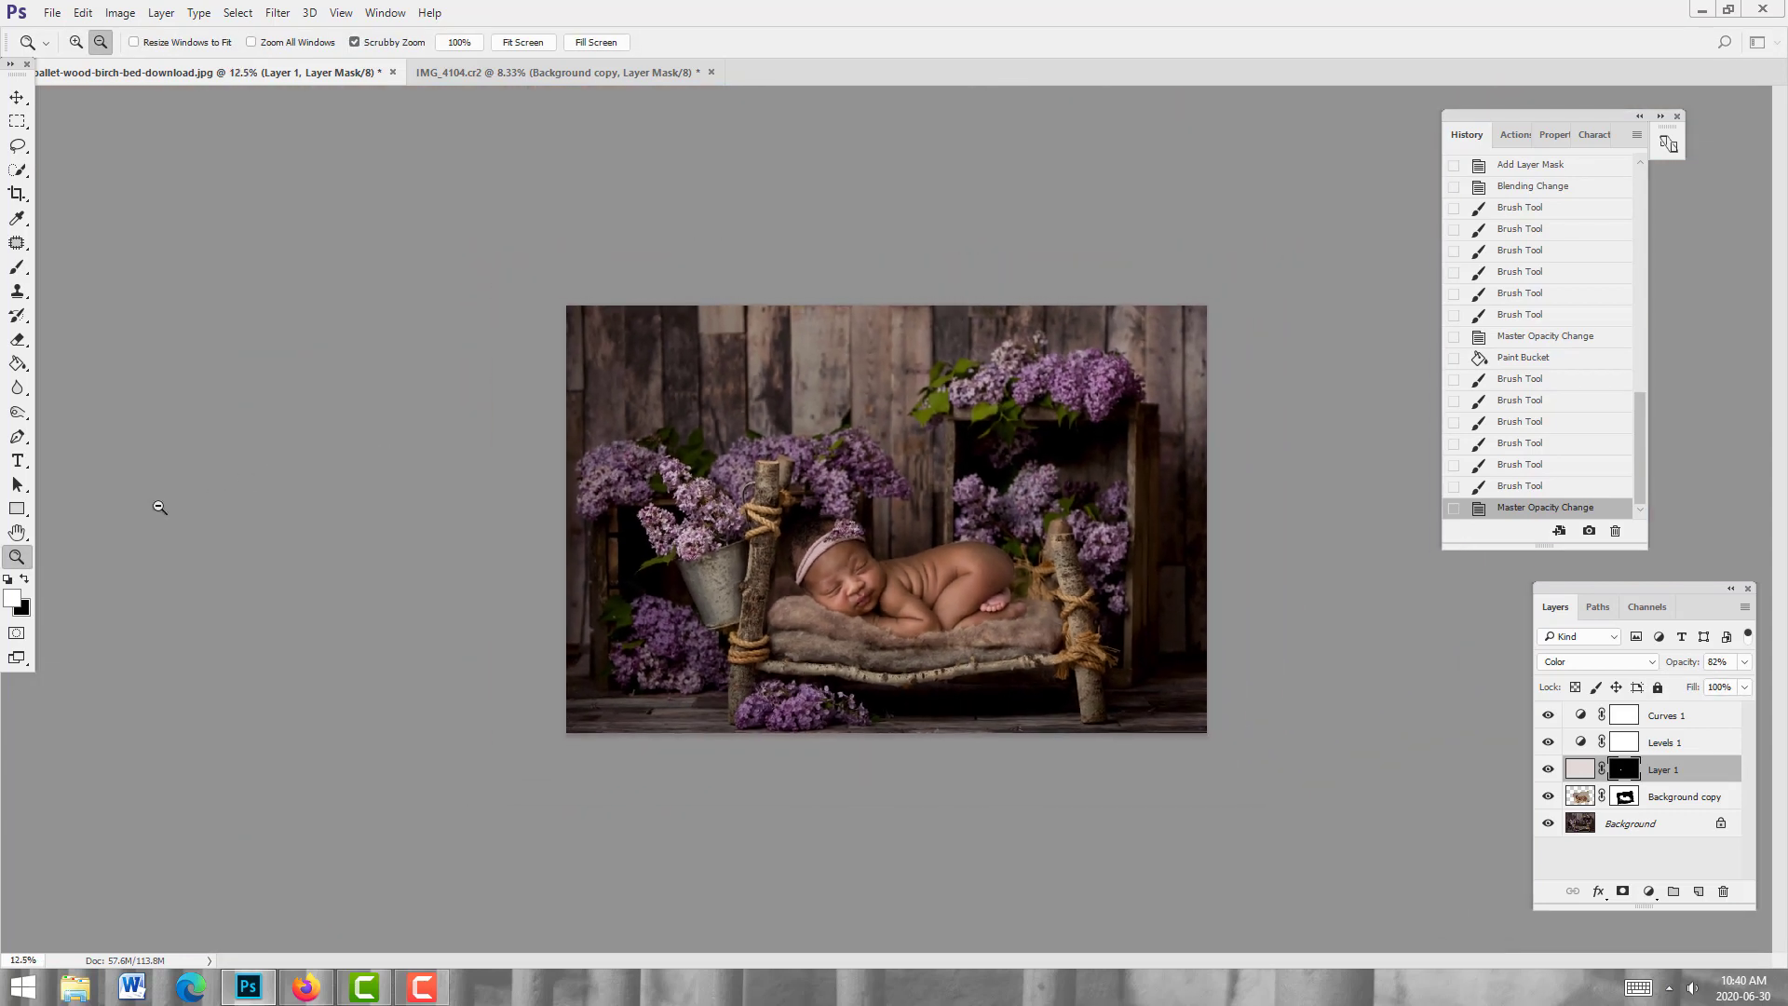
click(1549, 770)
click(1549, 770)
Step: Move the Curves 1 and Levels 1 layers below Layer 1 and clip both to the Background copy layer
click(1723, 725)
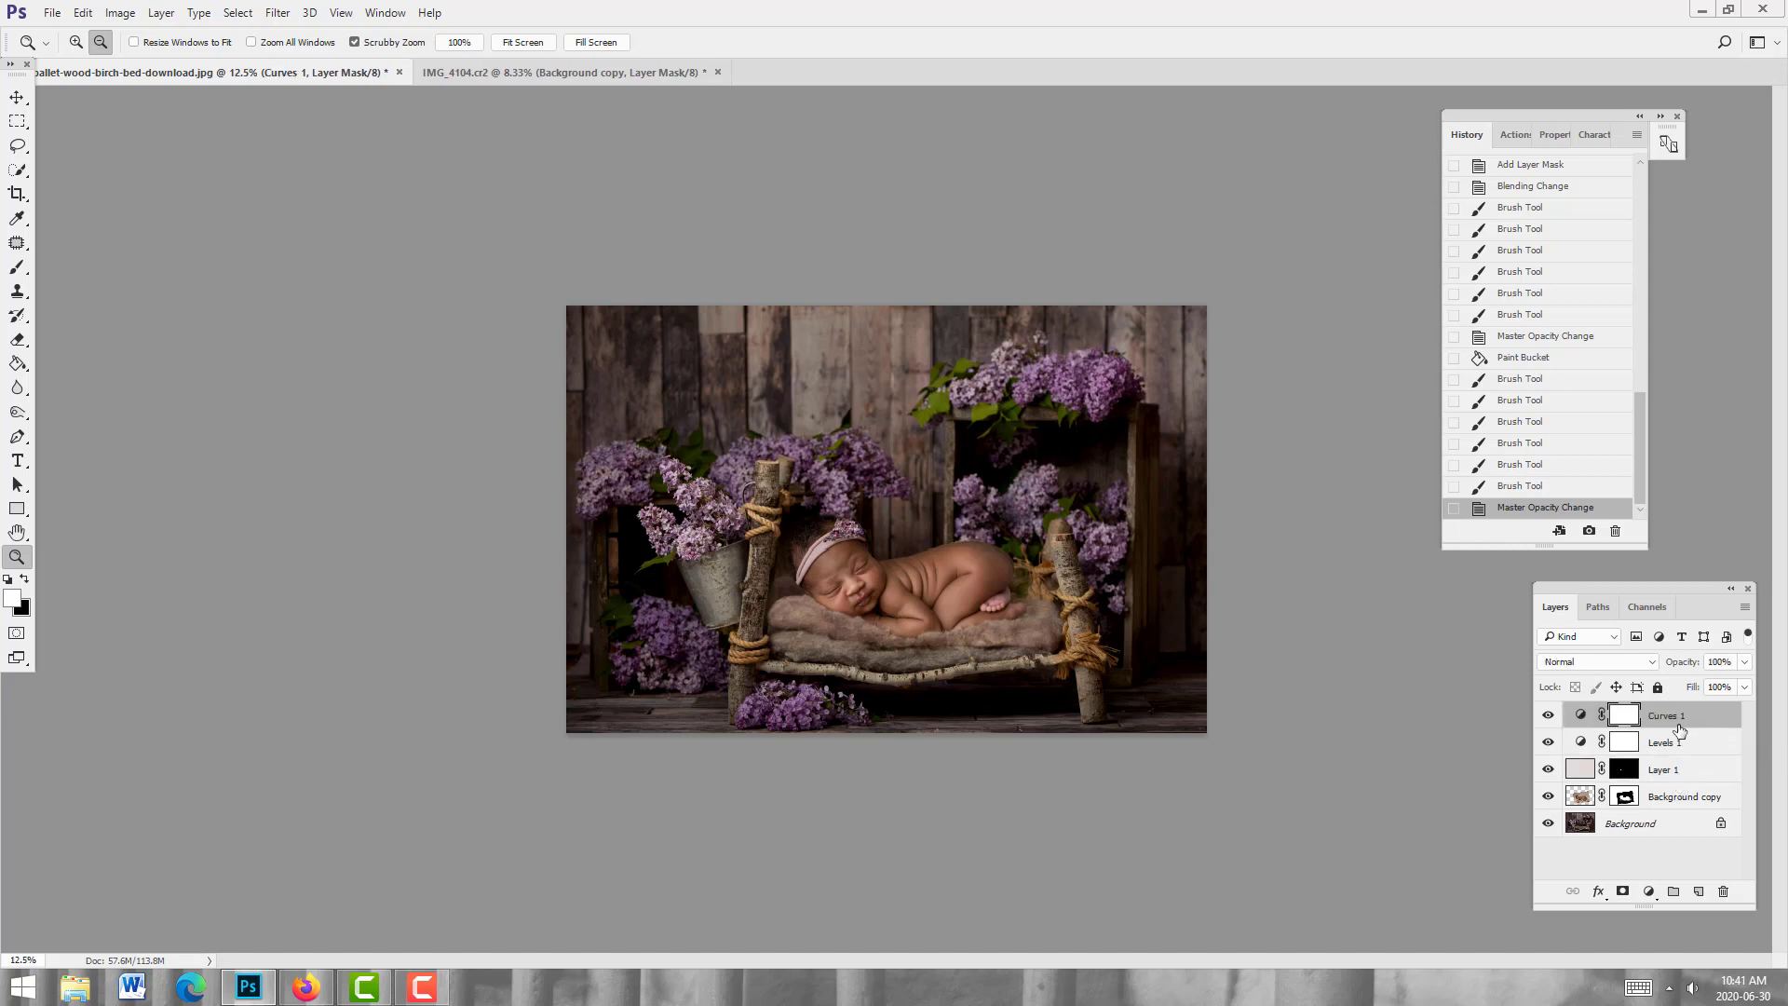
drag(1681, 717, 1689, 766)
right_click(1690, 766)
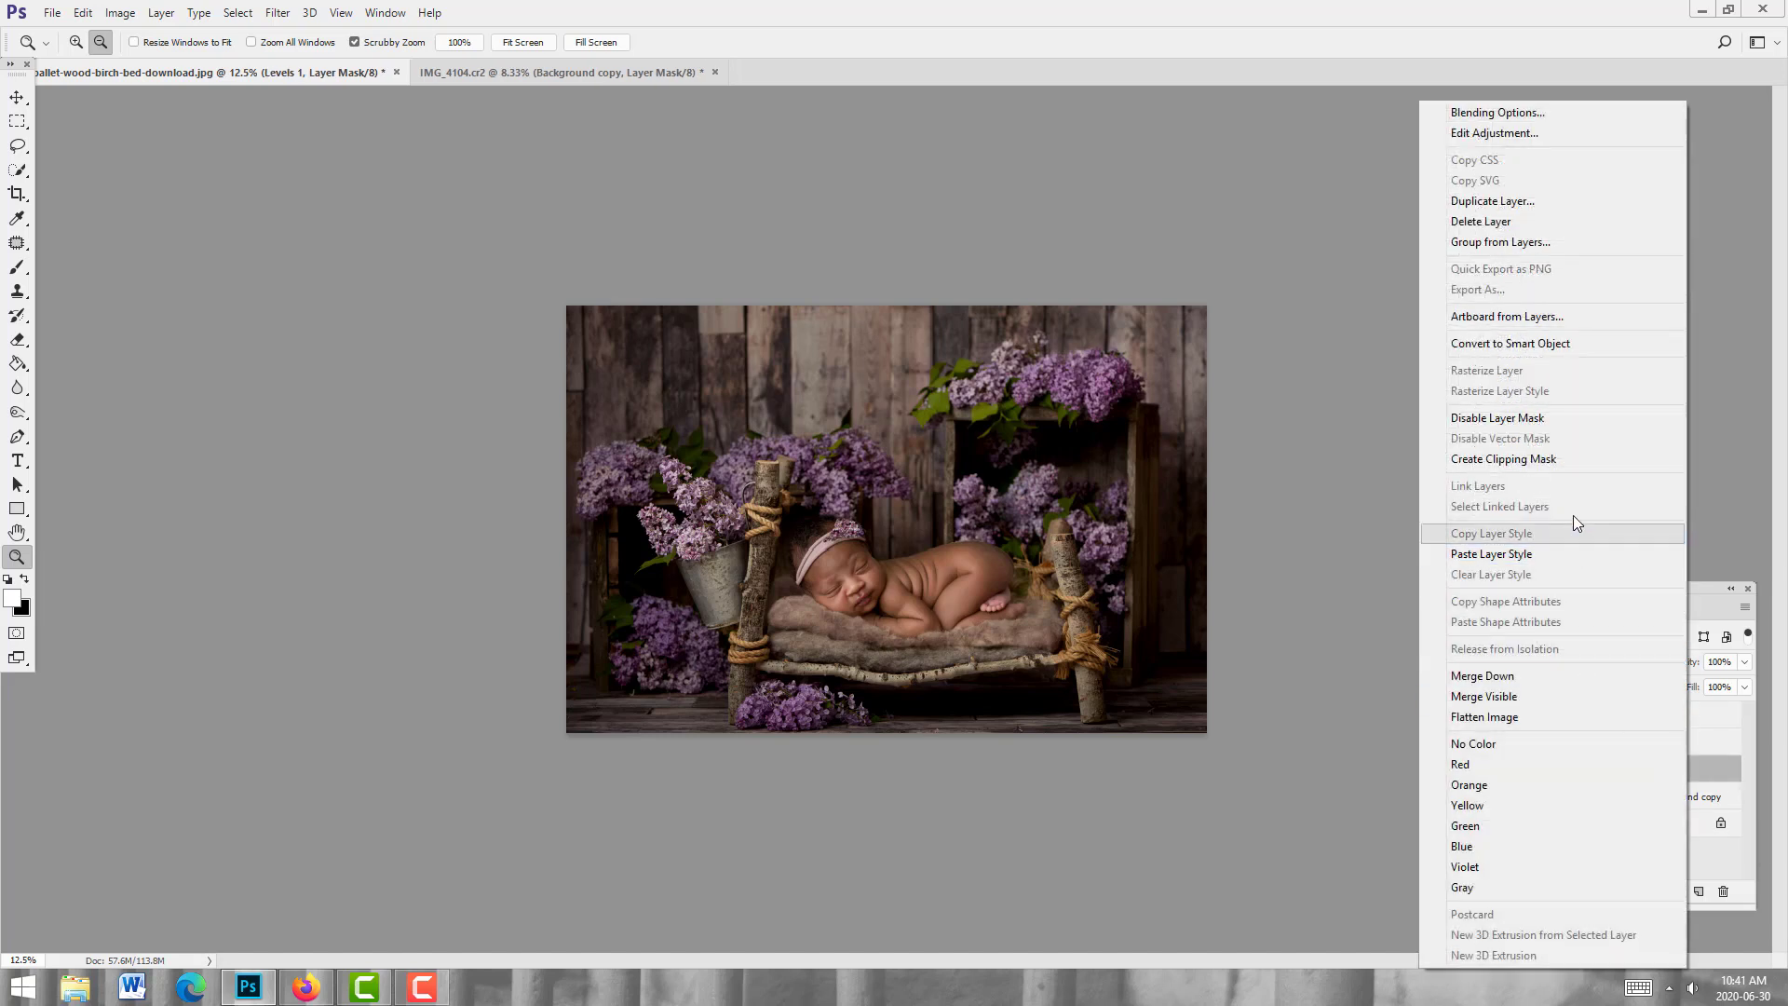
click(1572, 464)
right_click(1681, 742)
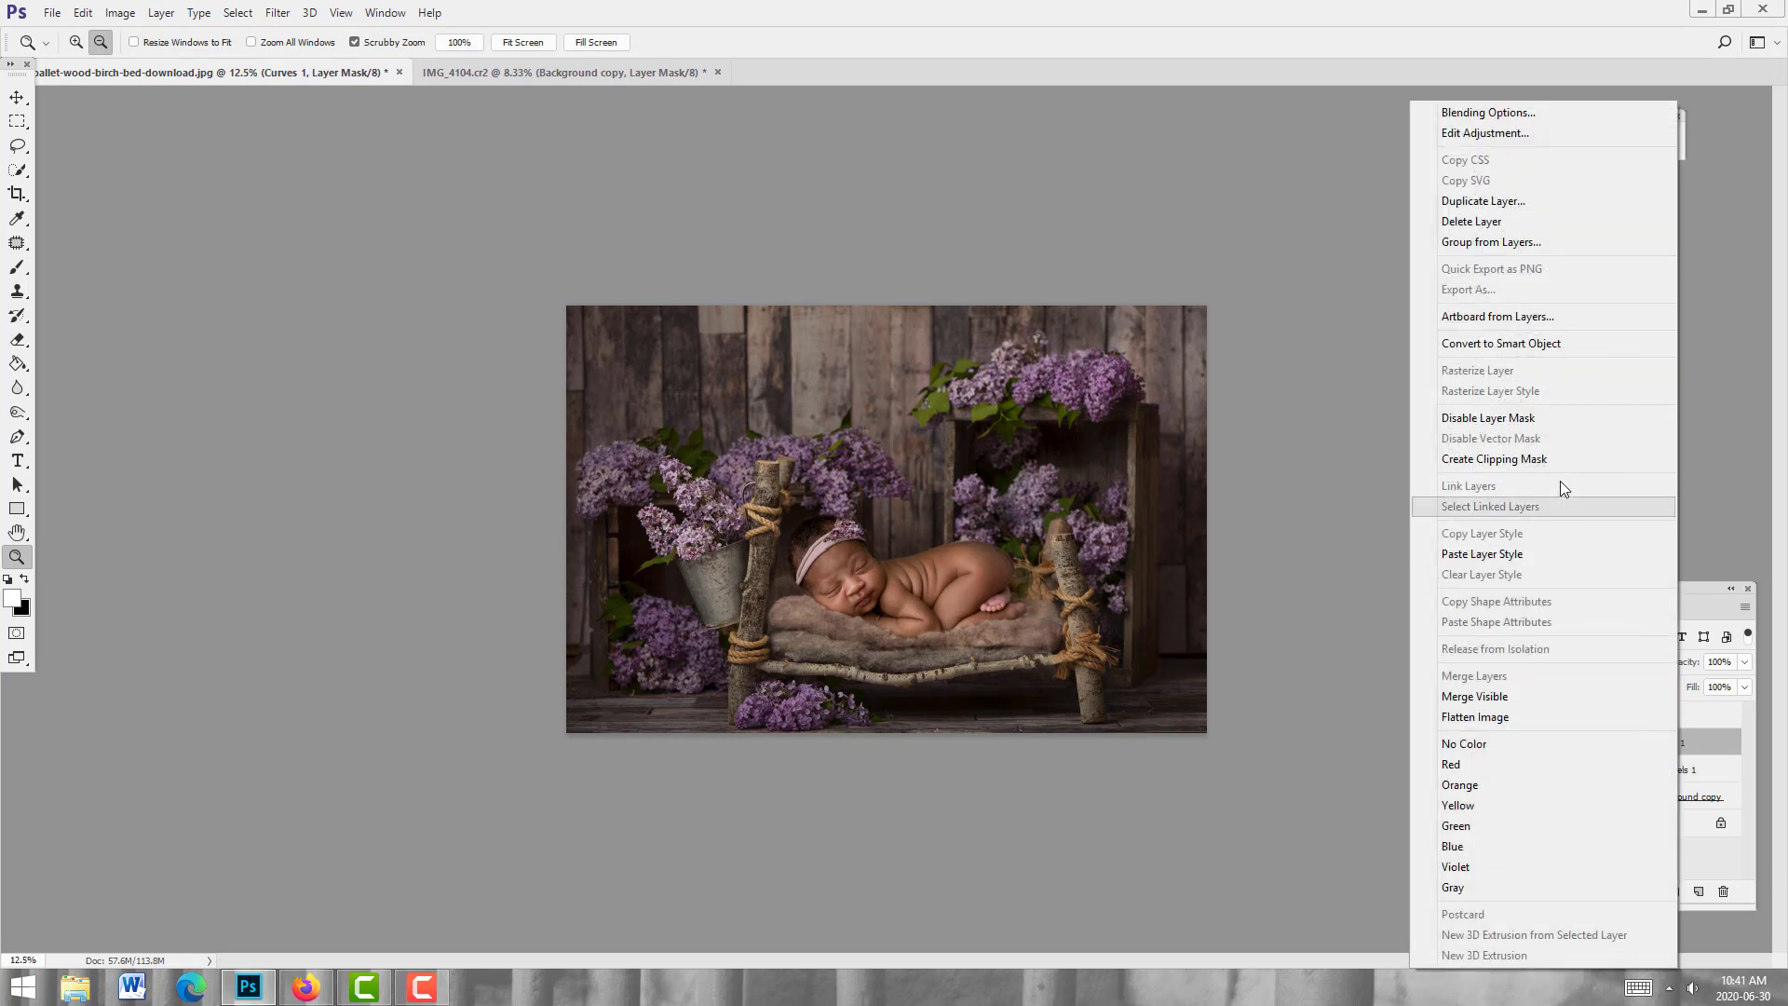
click(1555, 456)
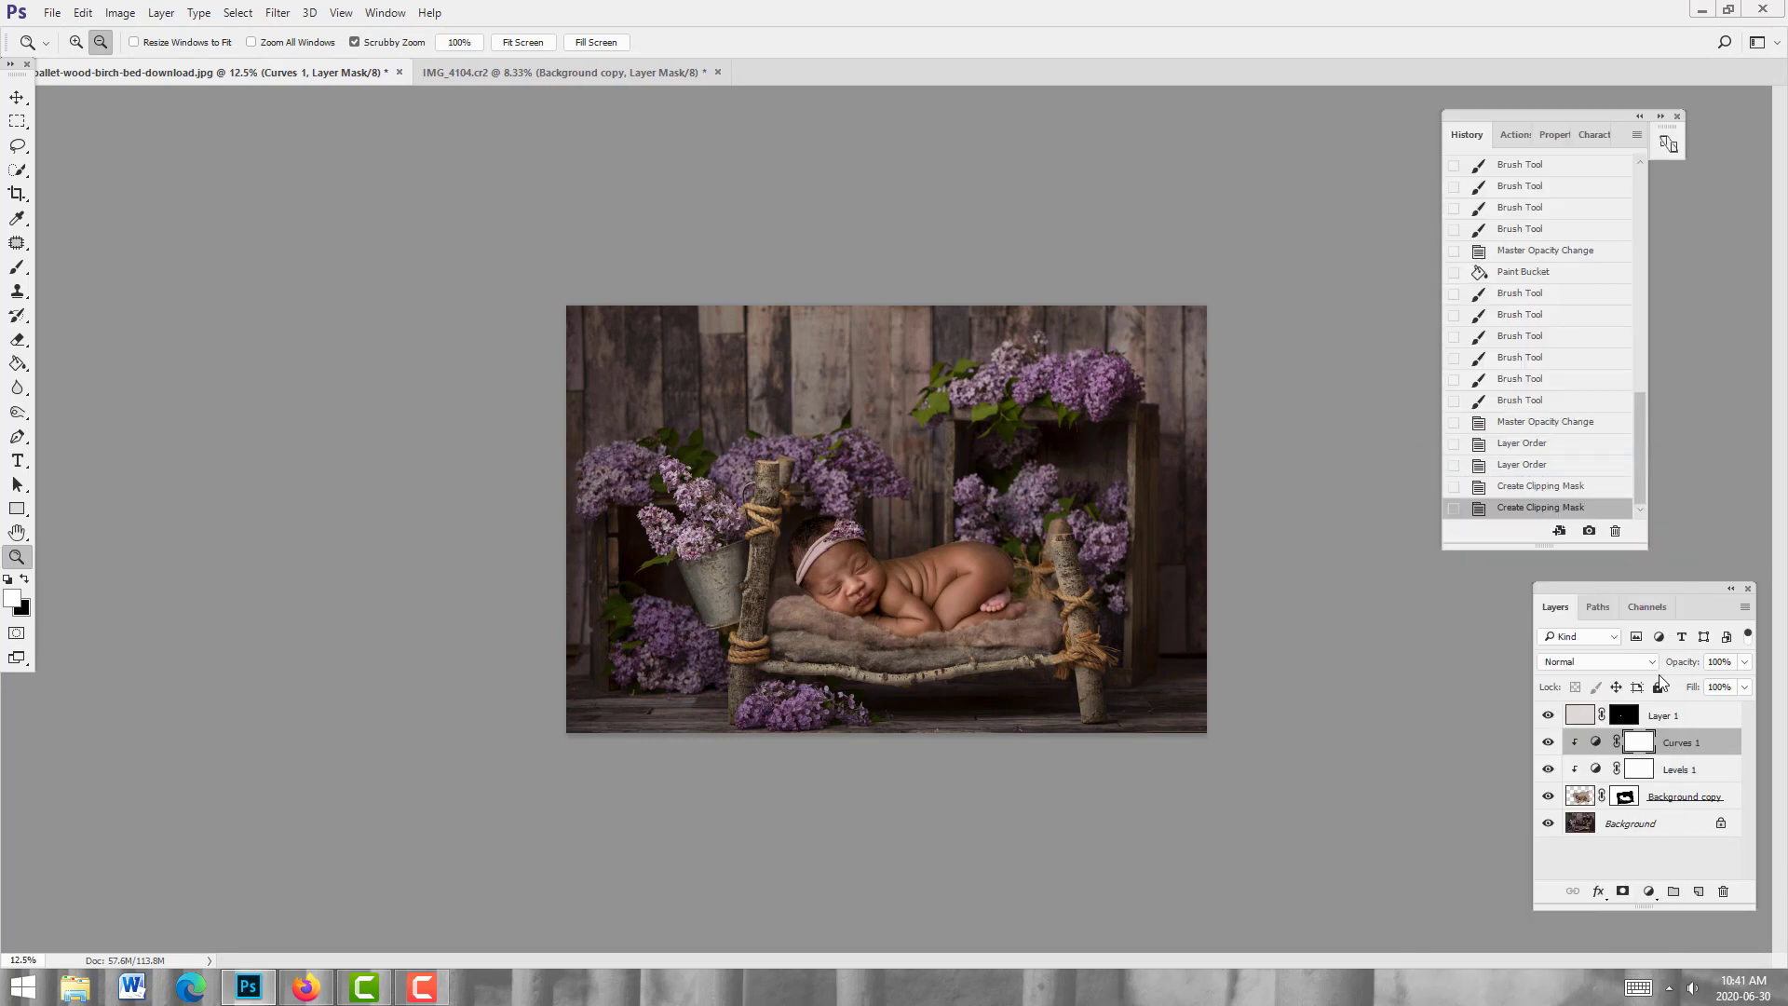
Step: Add a Curves adjustment above Layer 1 with a gentle S-curve, raising highlights from about 201 to 209 and lowering shadows from 56 to 53
click(1685, 715)
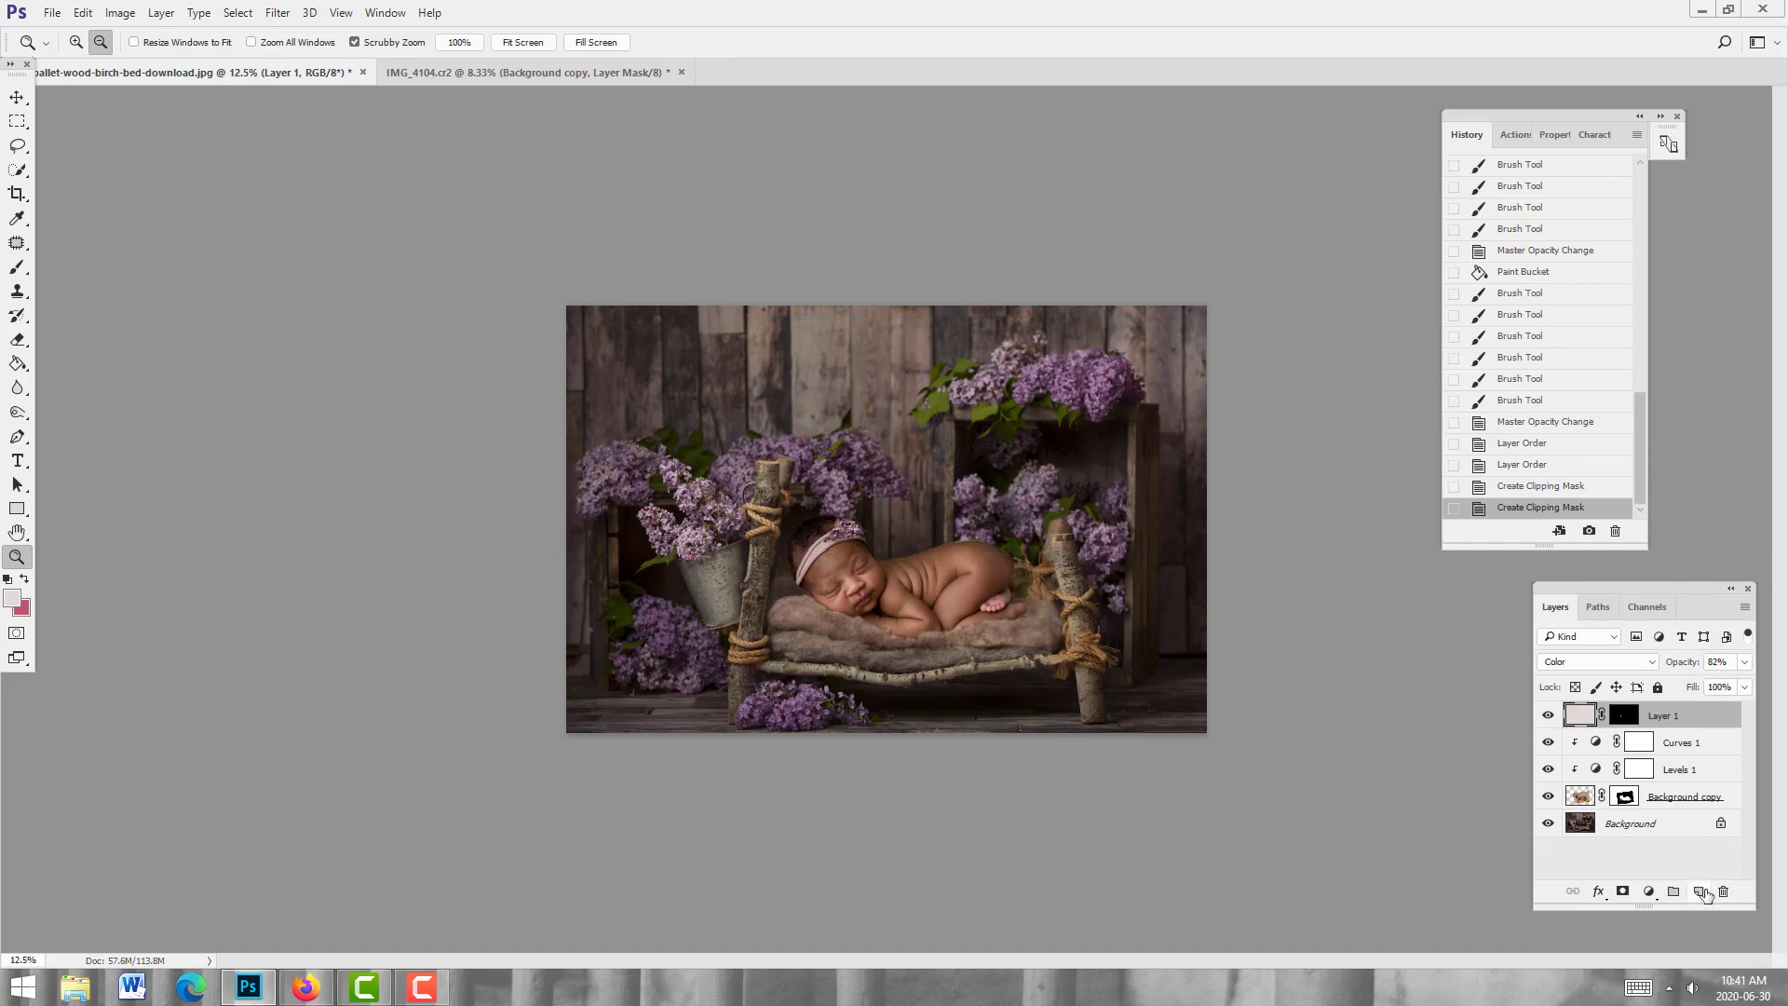
click(1659, 894)
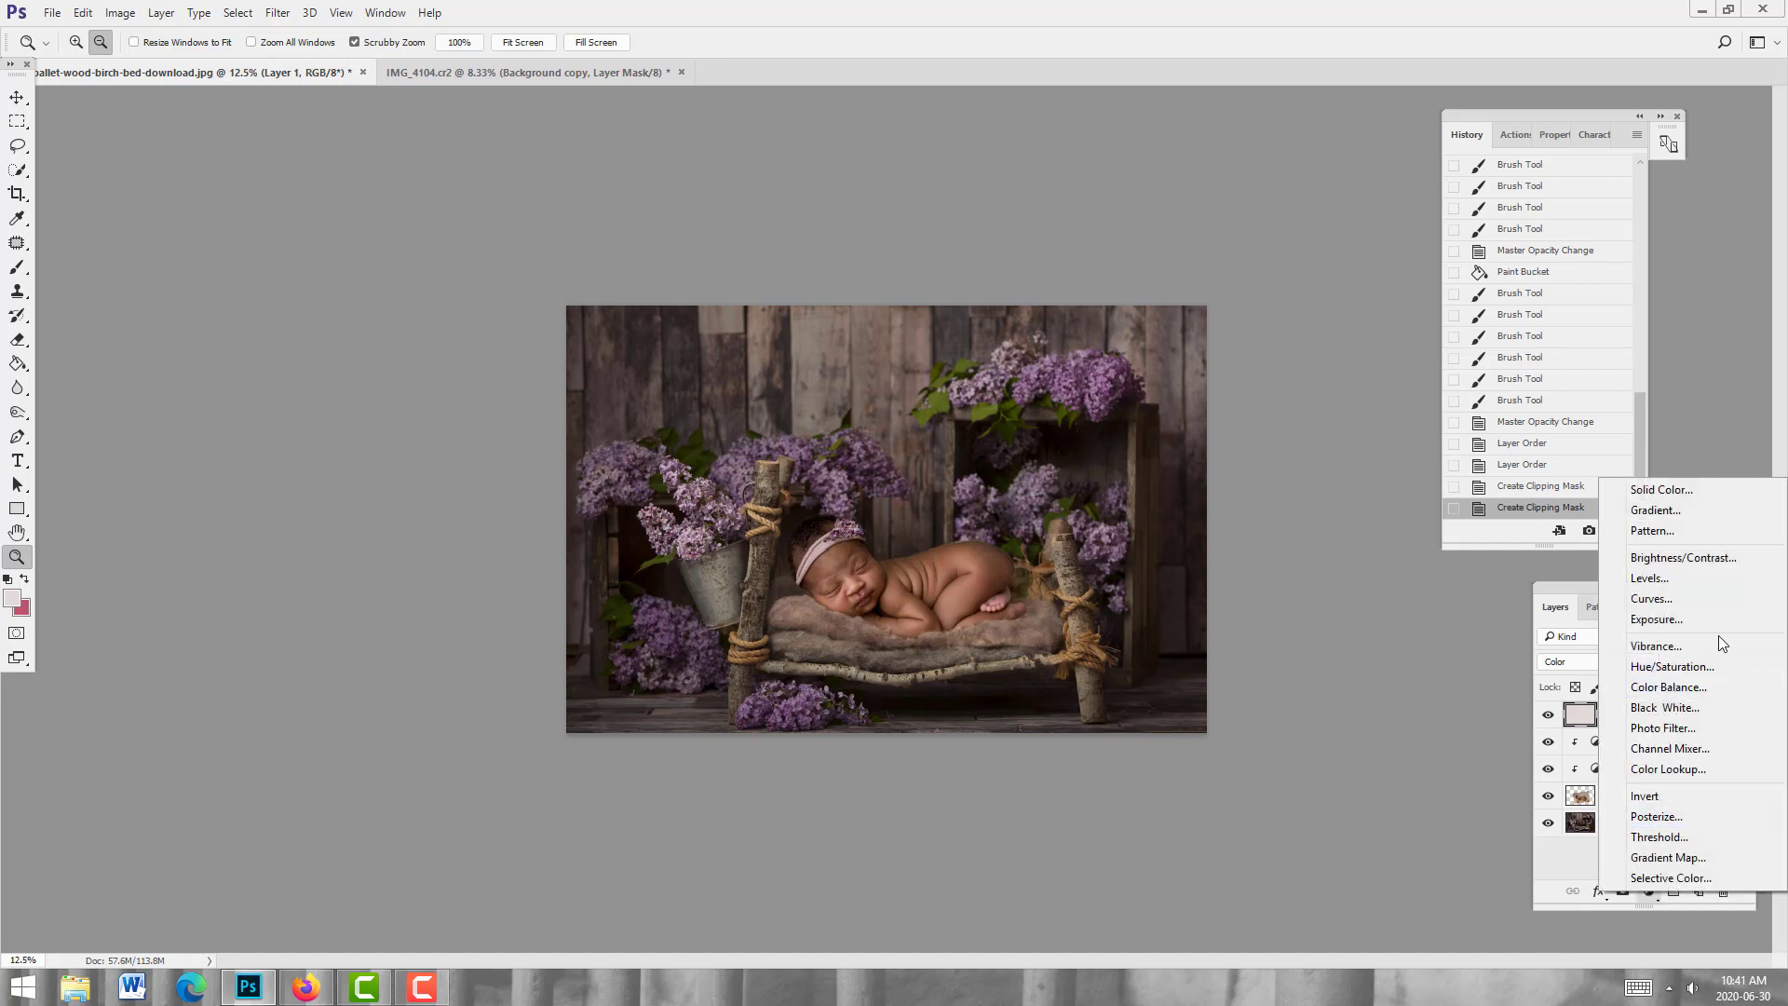
click(1704, 599)
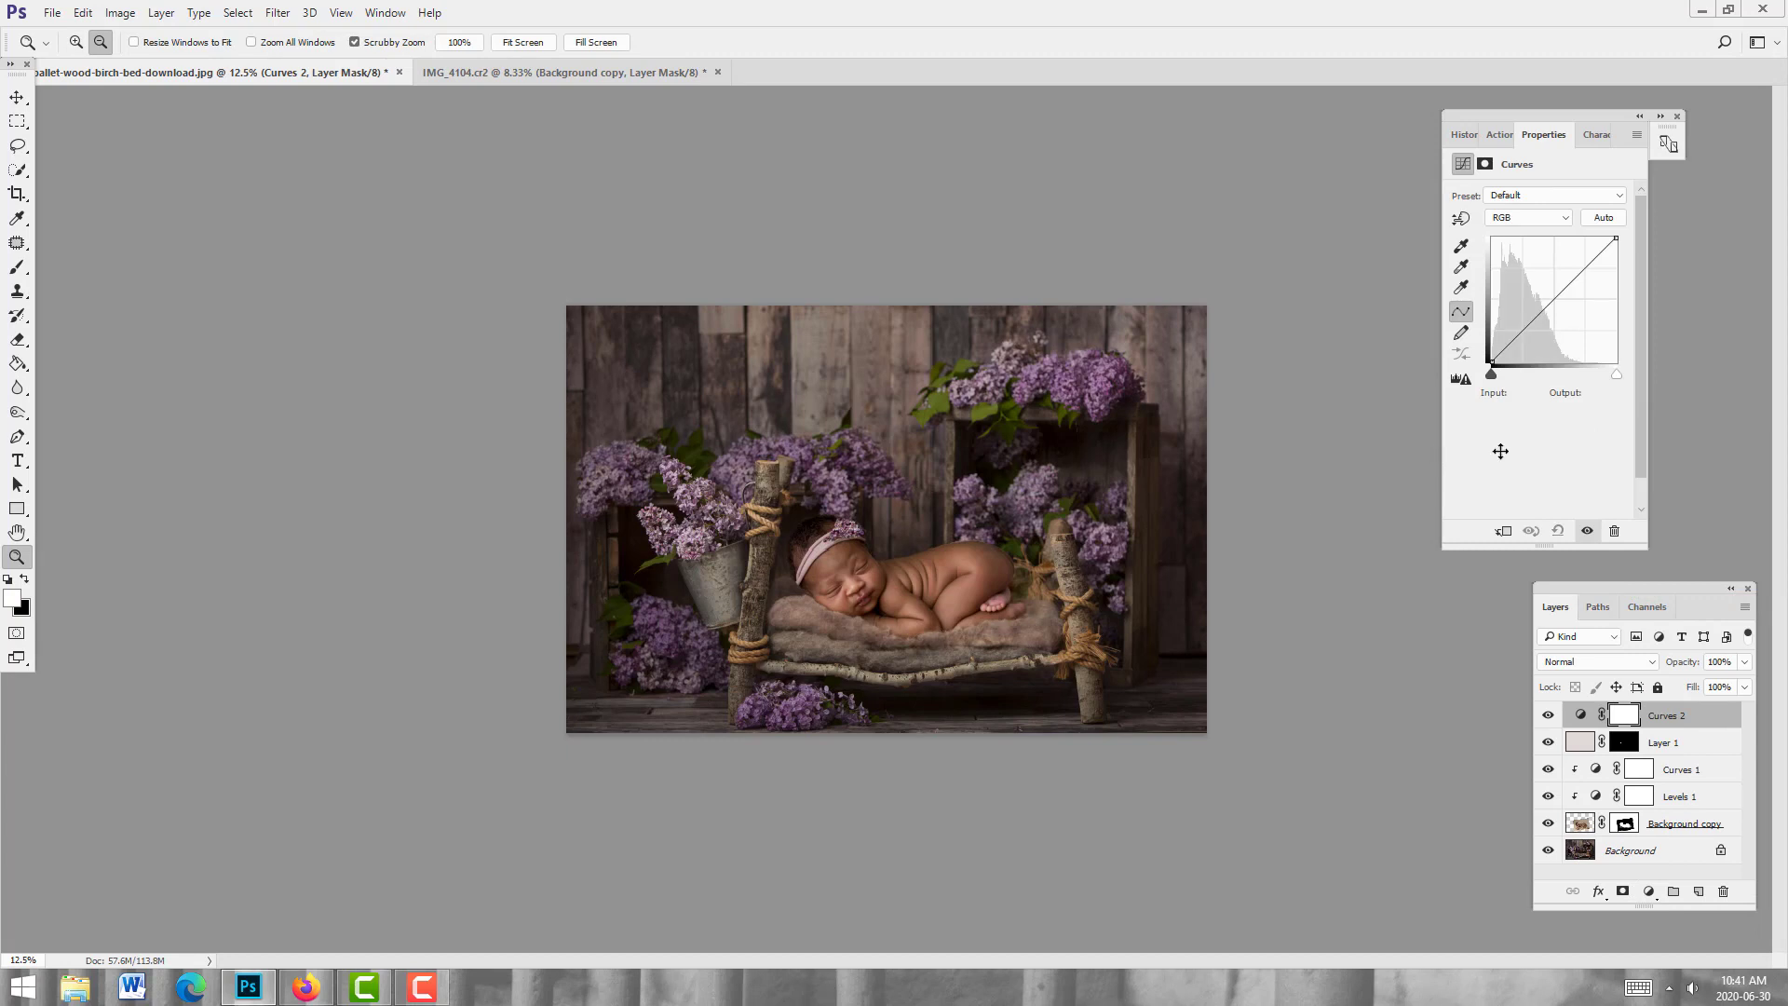
click(1590, 260)
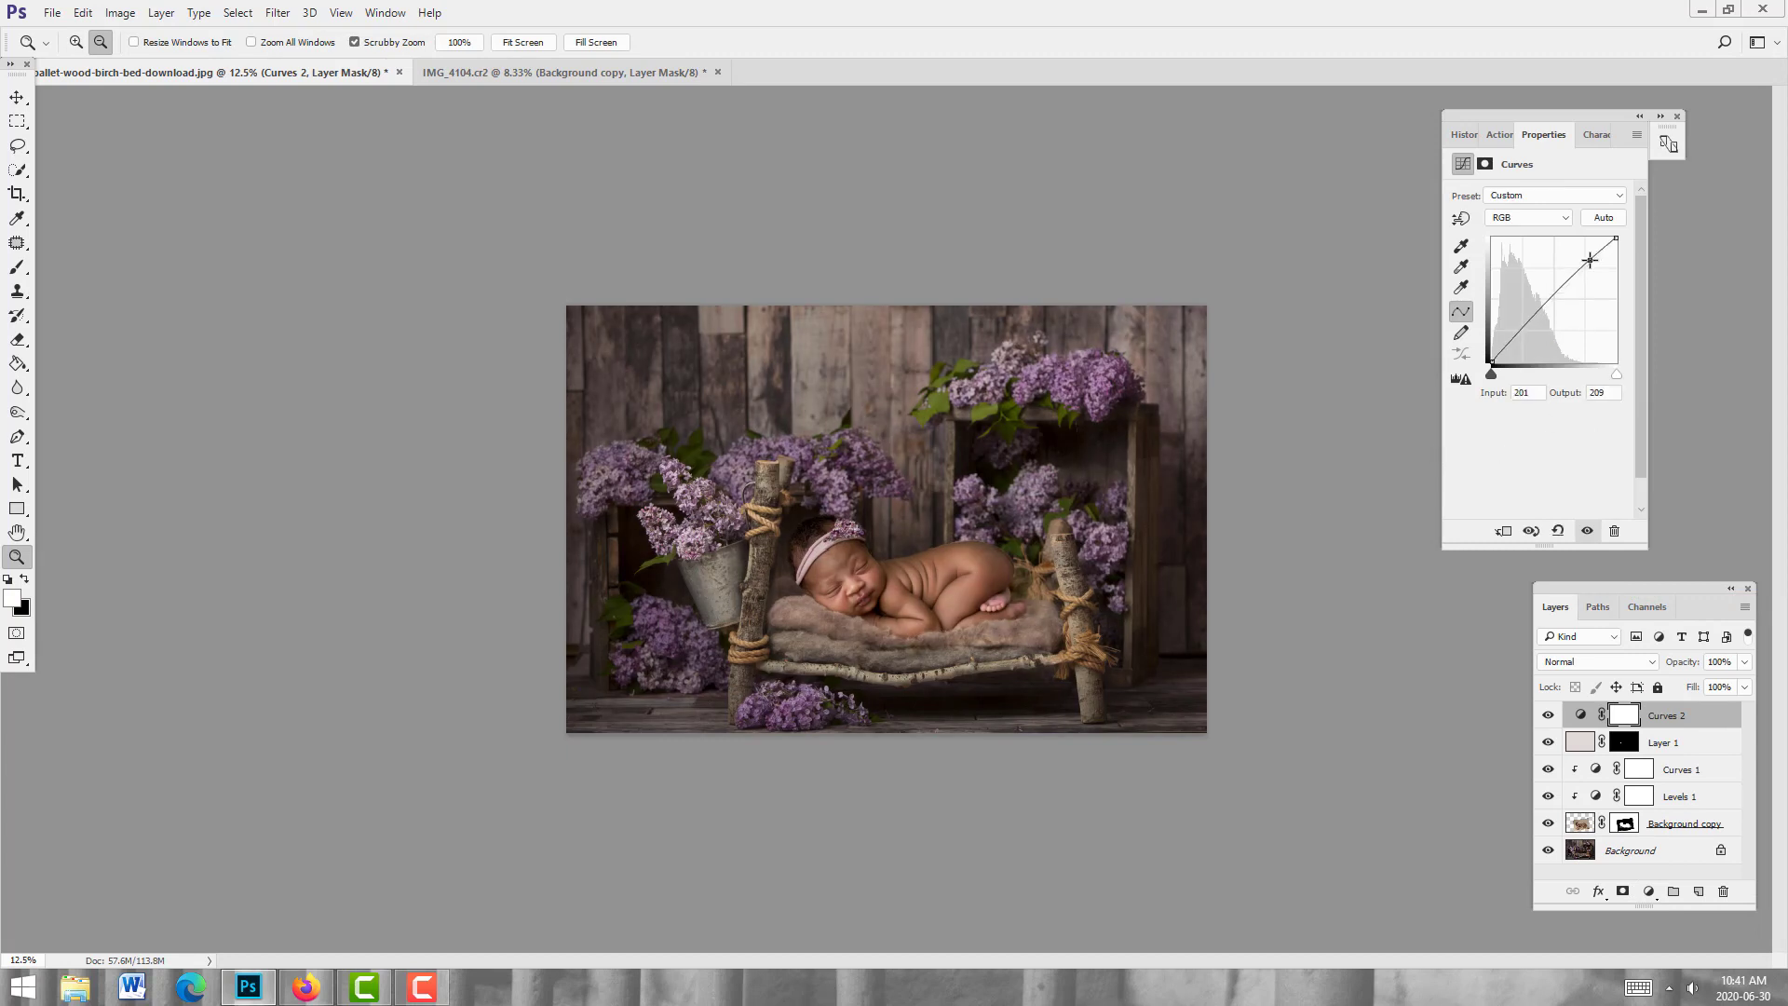
click(1519, 332)
drag(1519, 332, 1518, 336)
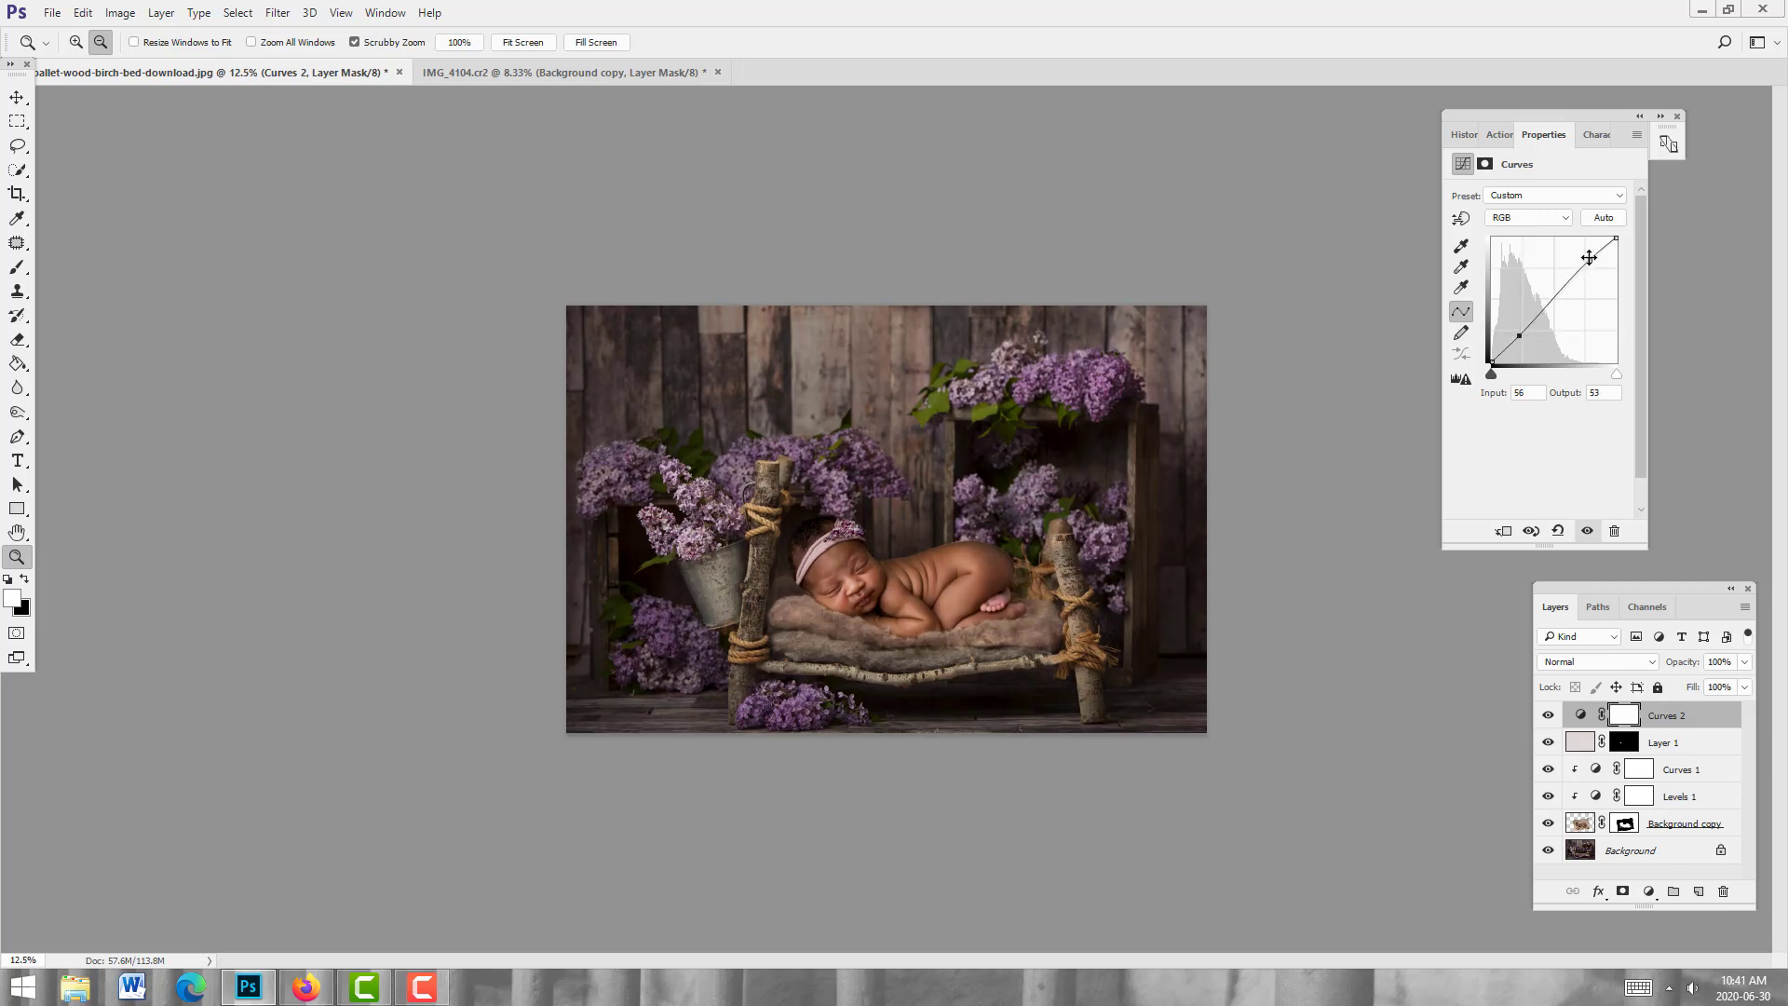
drag(1589, 259, 1590, 257)
click(1517, 335)
click(1467, 136)
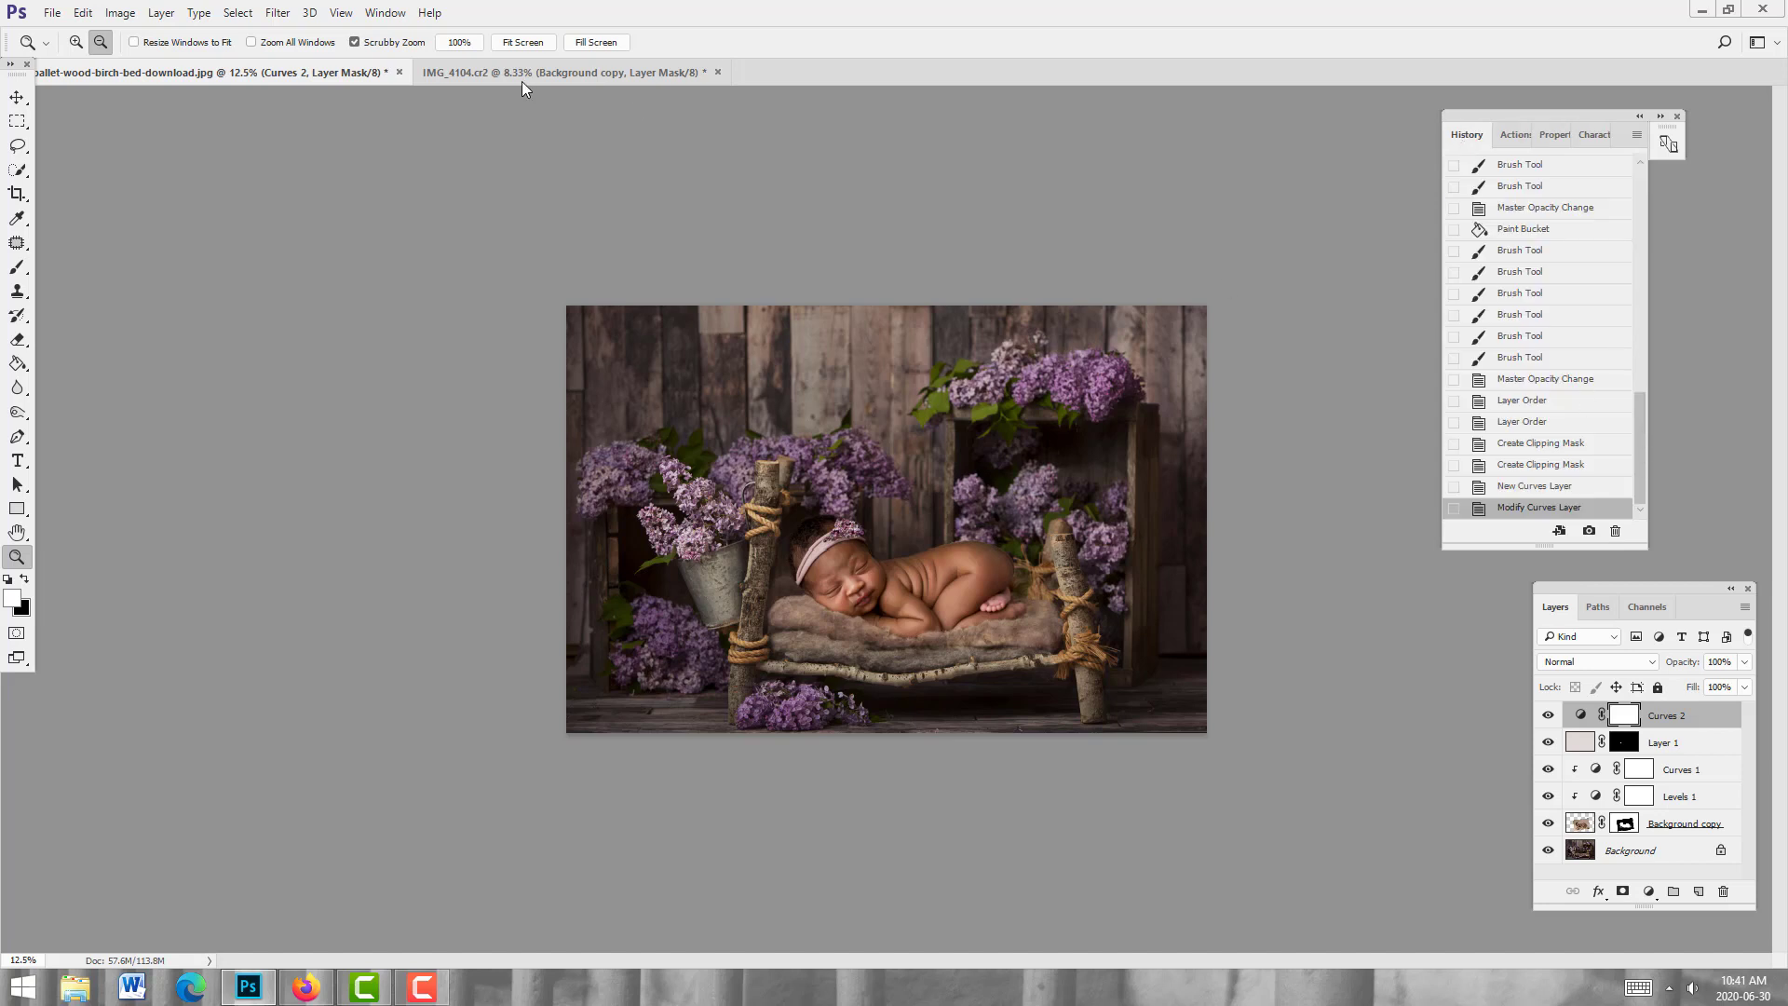